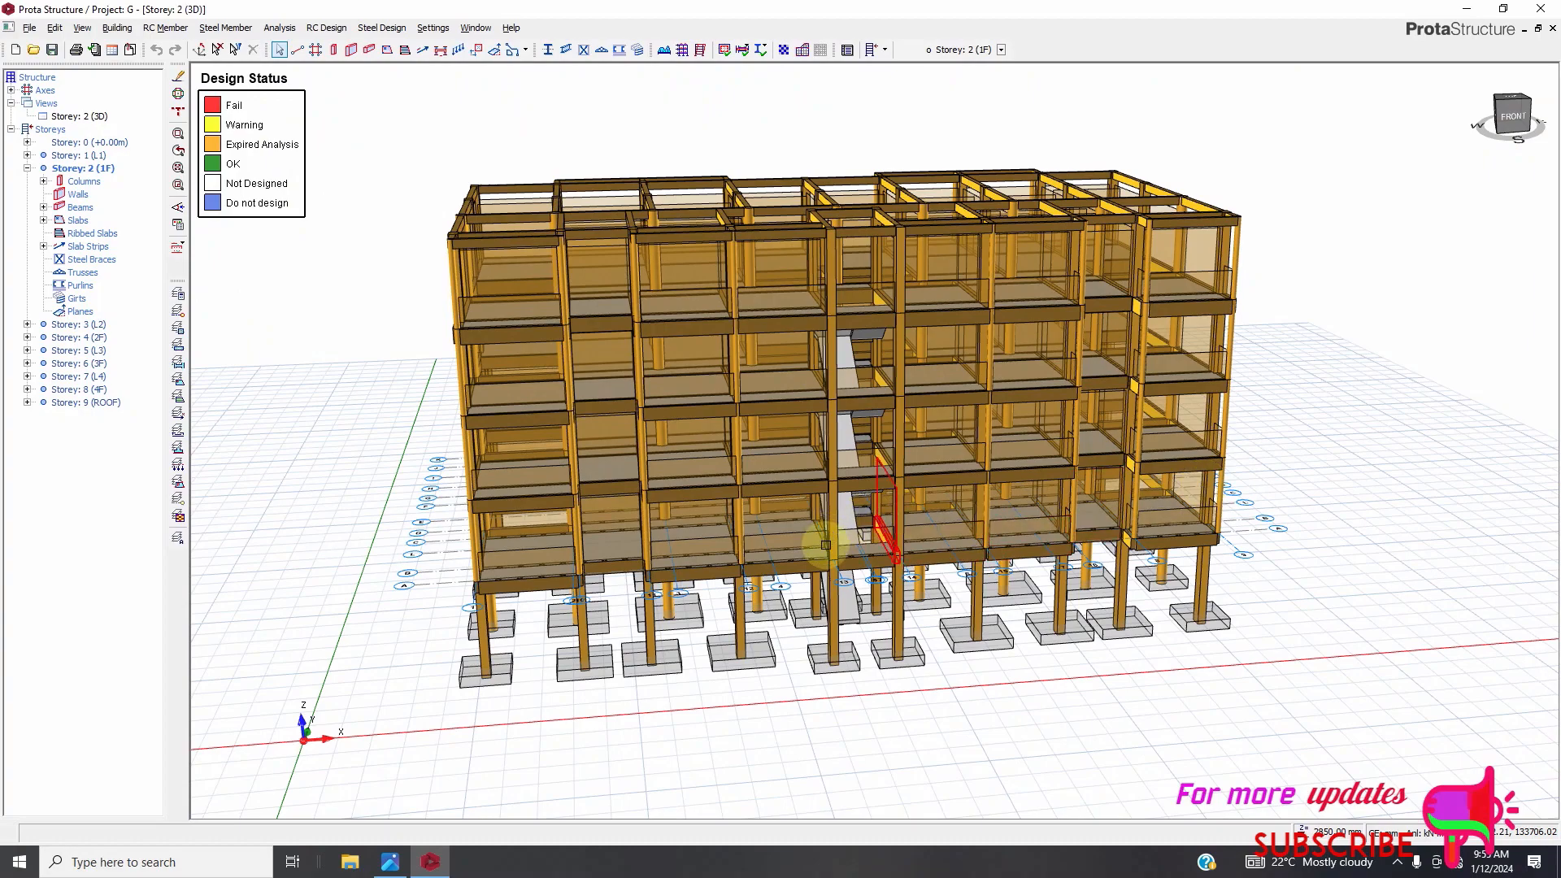
# Set the visual interrogation recolouring criterion to Design Status and confirm.
pyautogui.moveTo(871, 583)
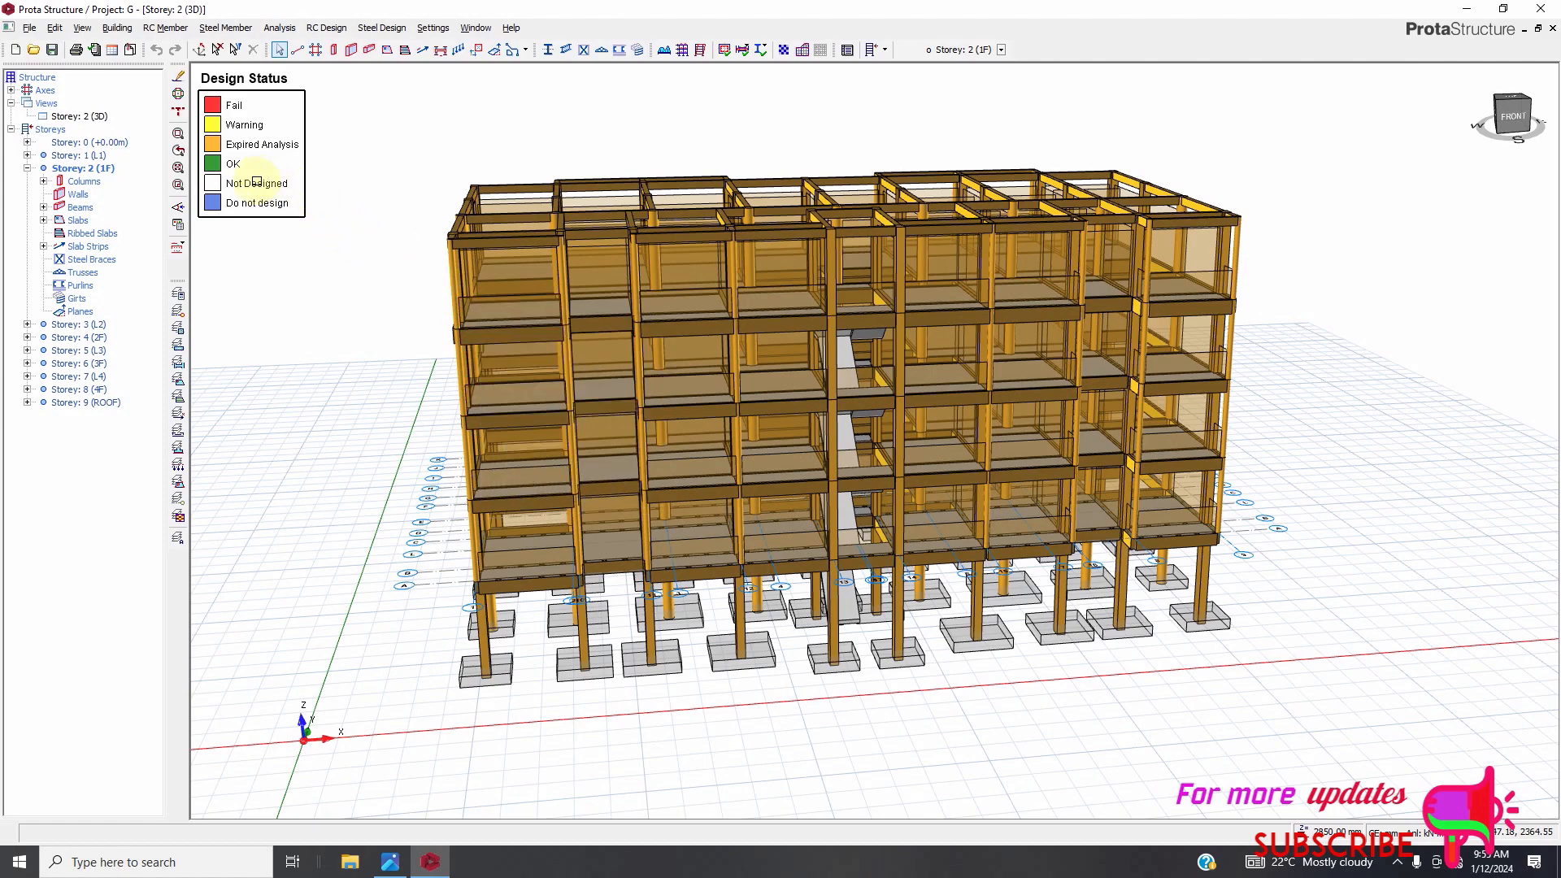
pyautogui.click(178, 225)
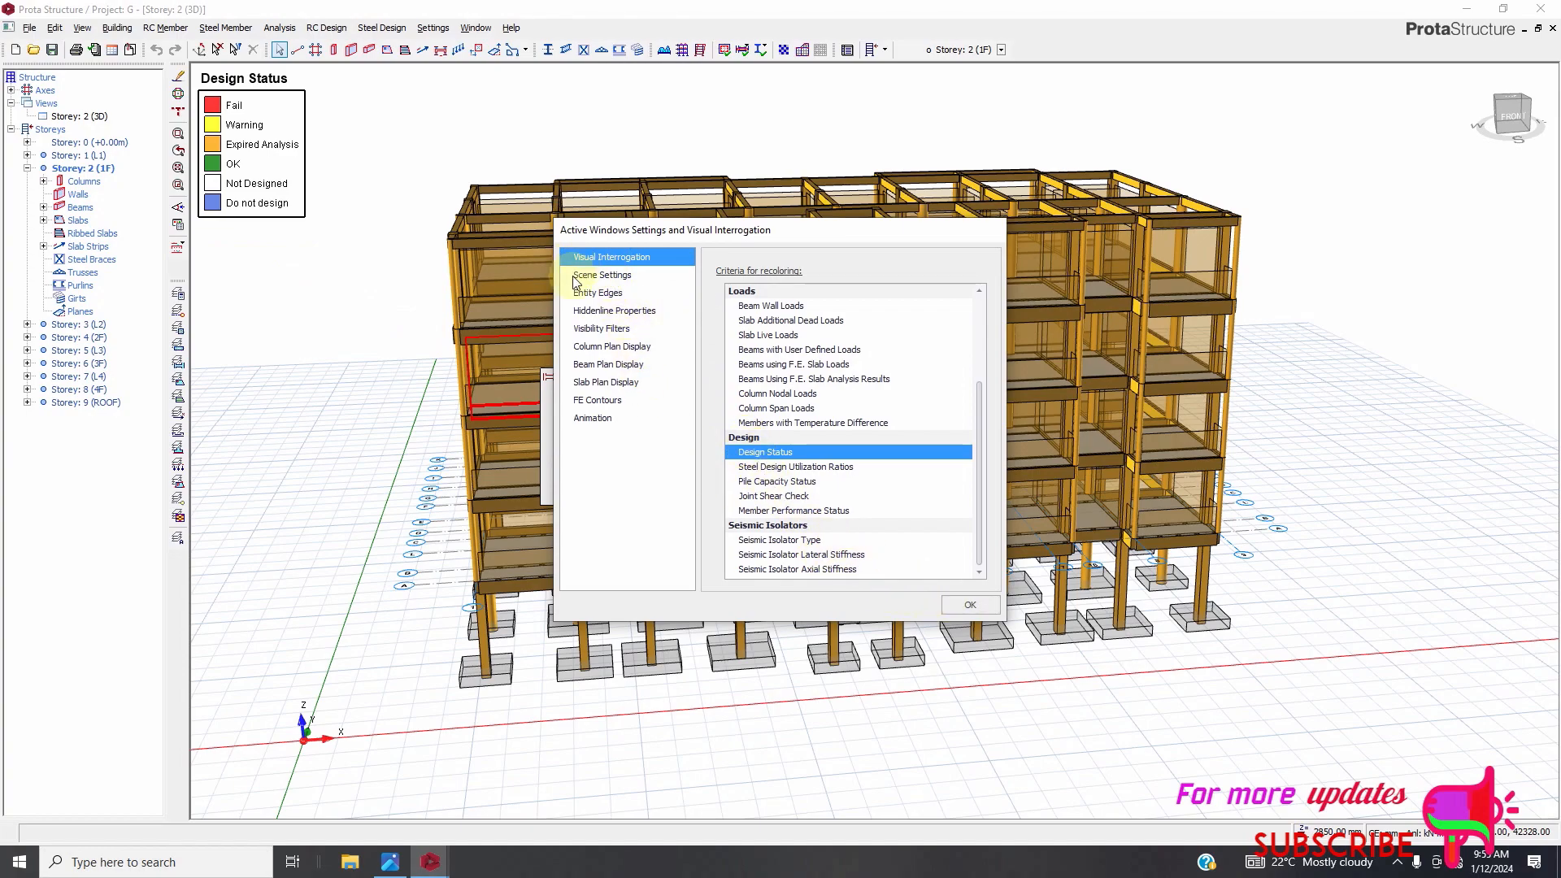
pyautogui.click(970, 607)
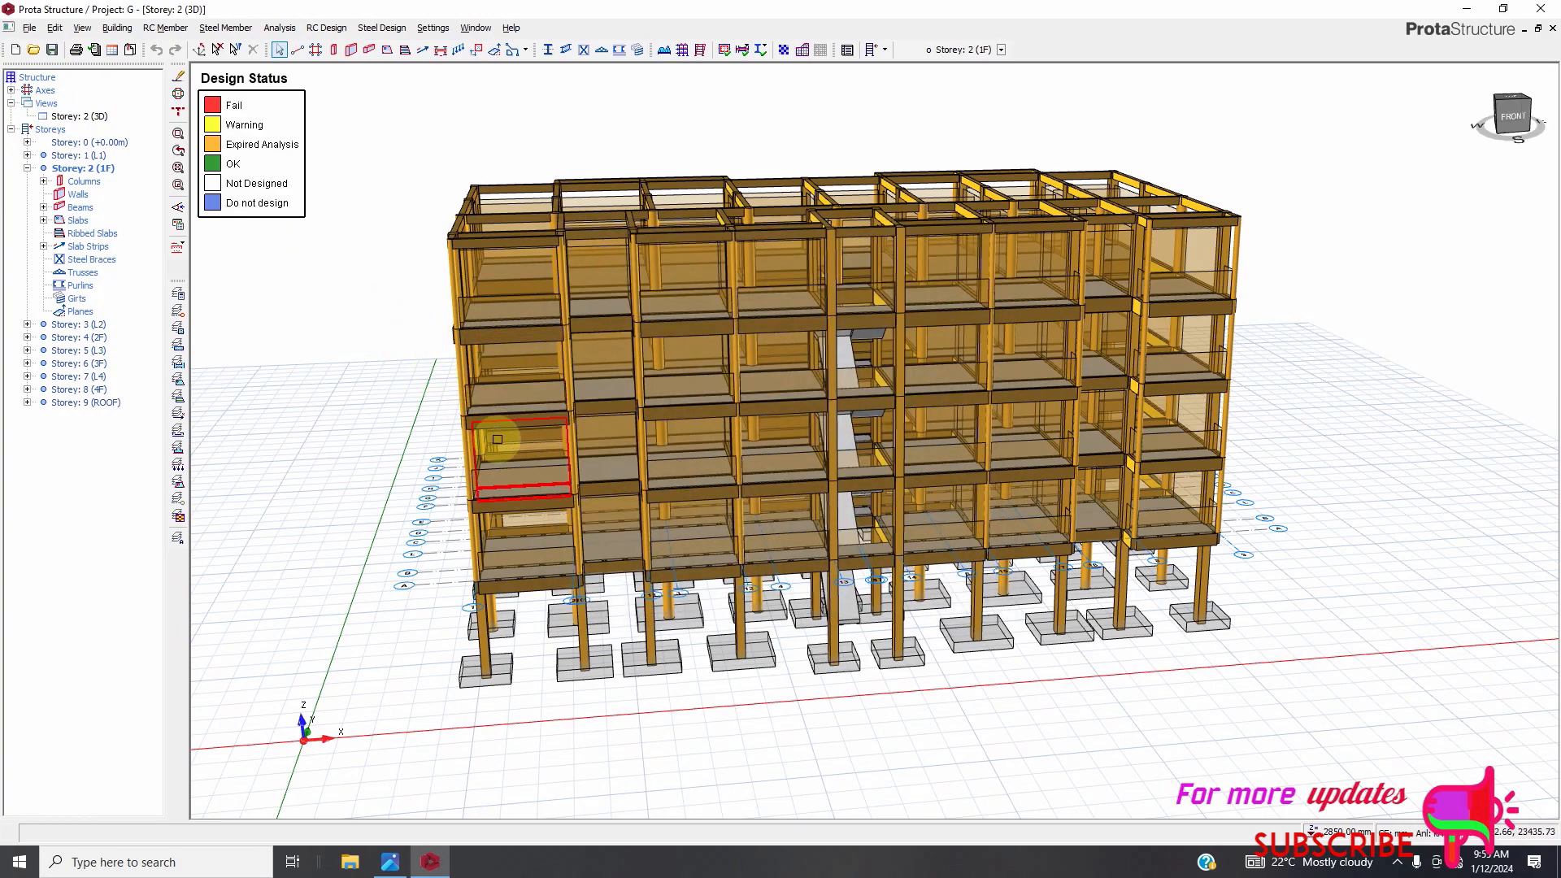
# Open 3D Building Analysis and enable Perform Eigenvalue Analysis on the Analysis page.
pyautogui.click(294, 33)
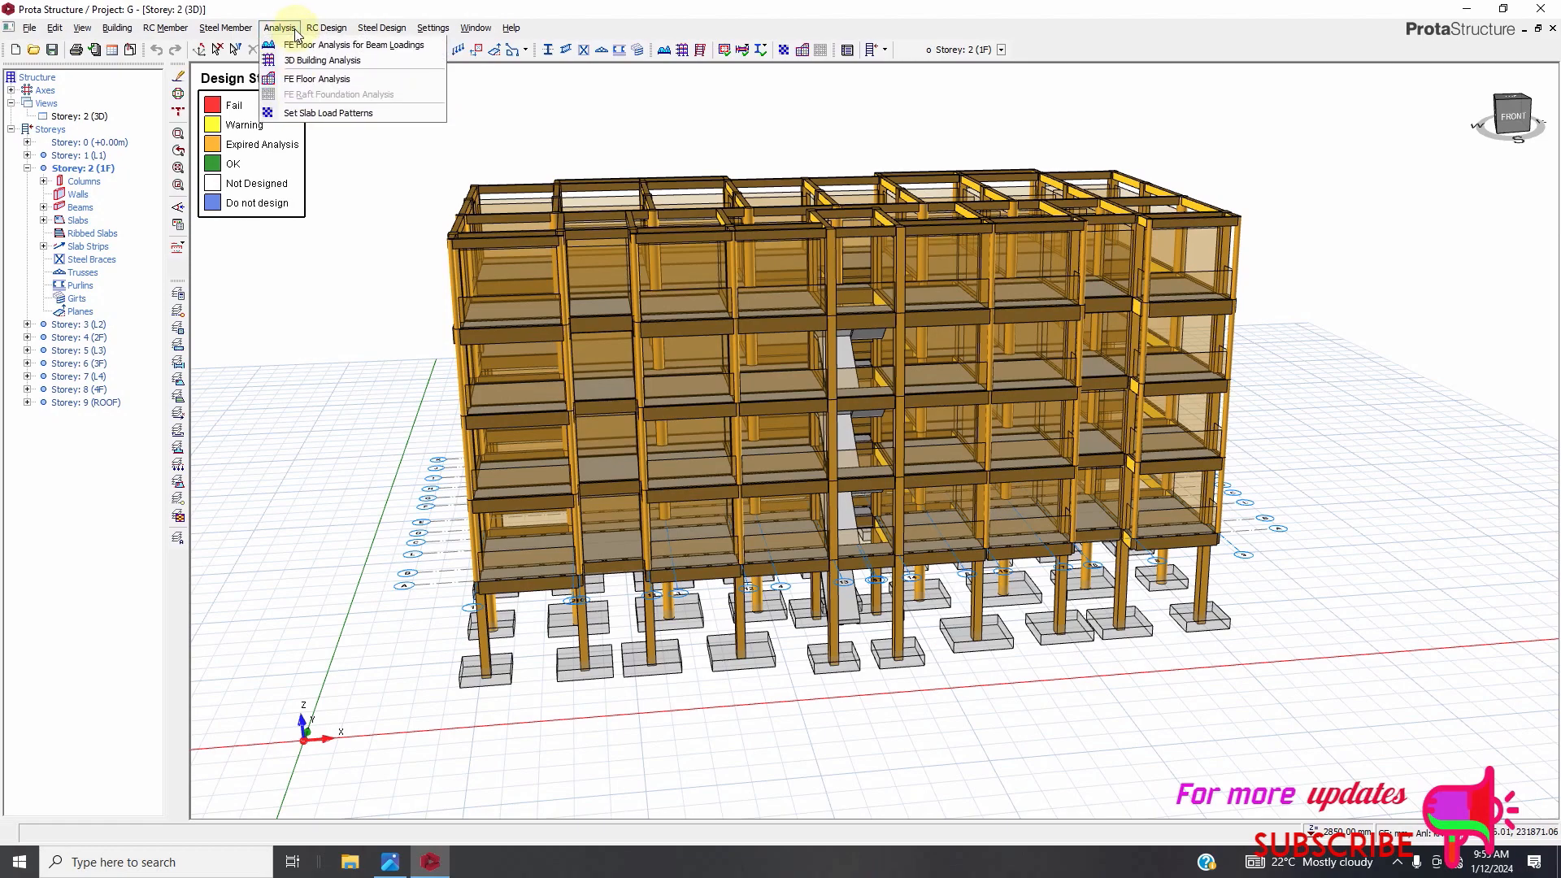
pyautogui.click(292, 62)
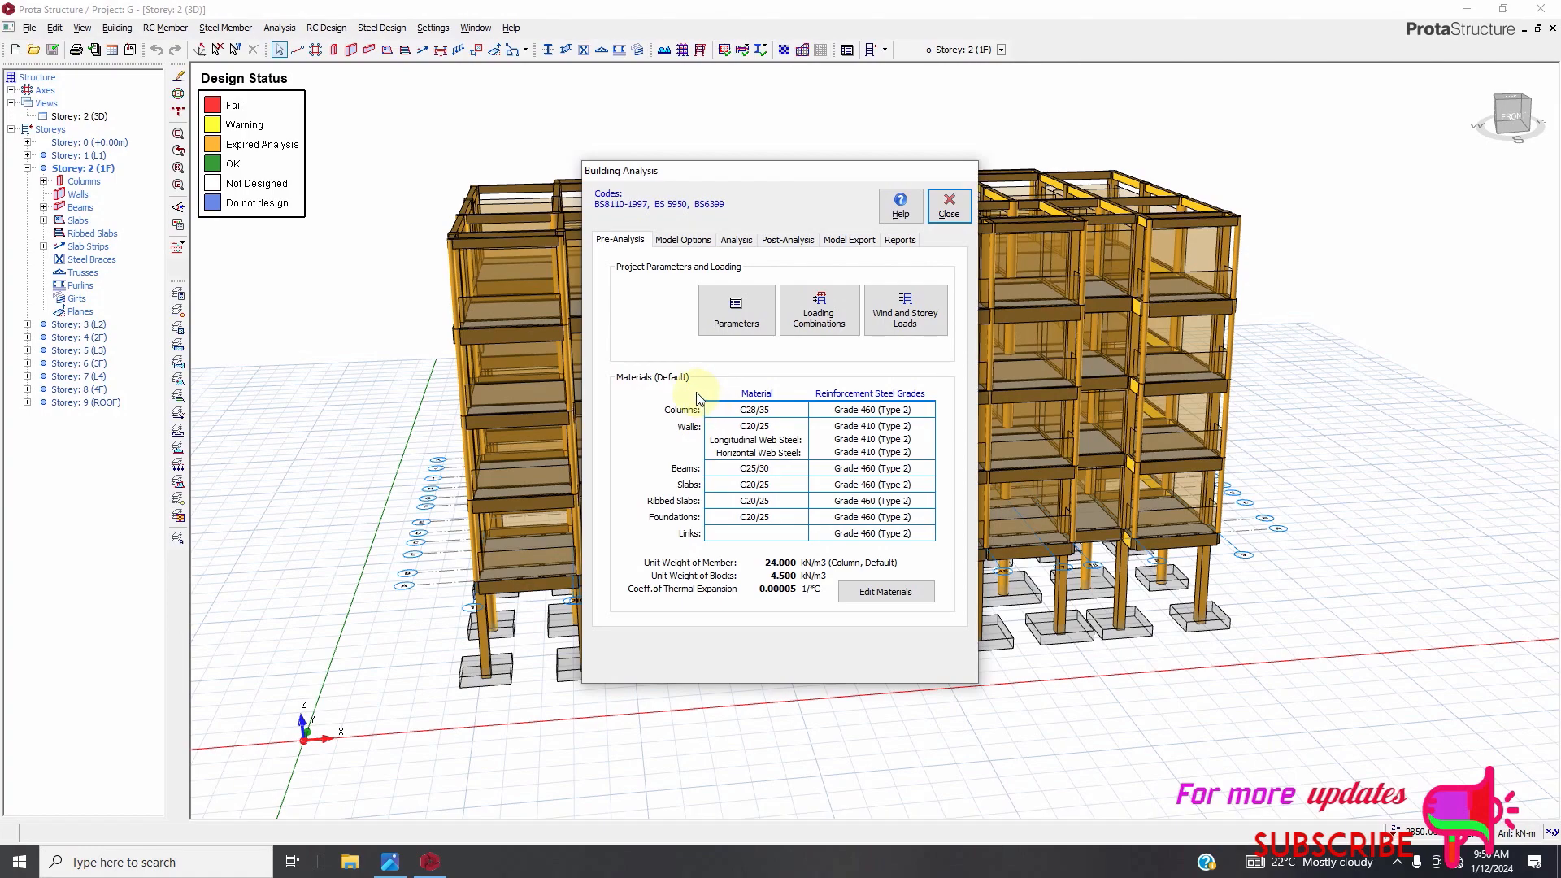
pyautogui.click(735, 241)
pyautogui.click(639, 404)
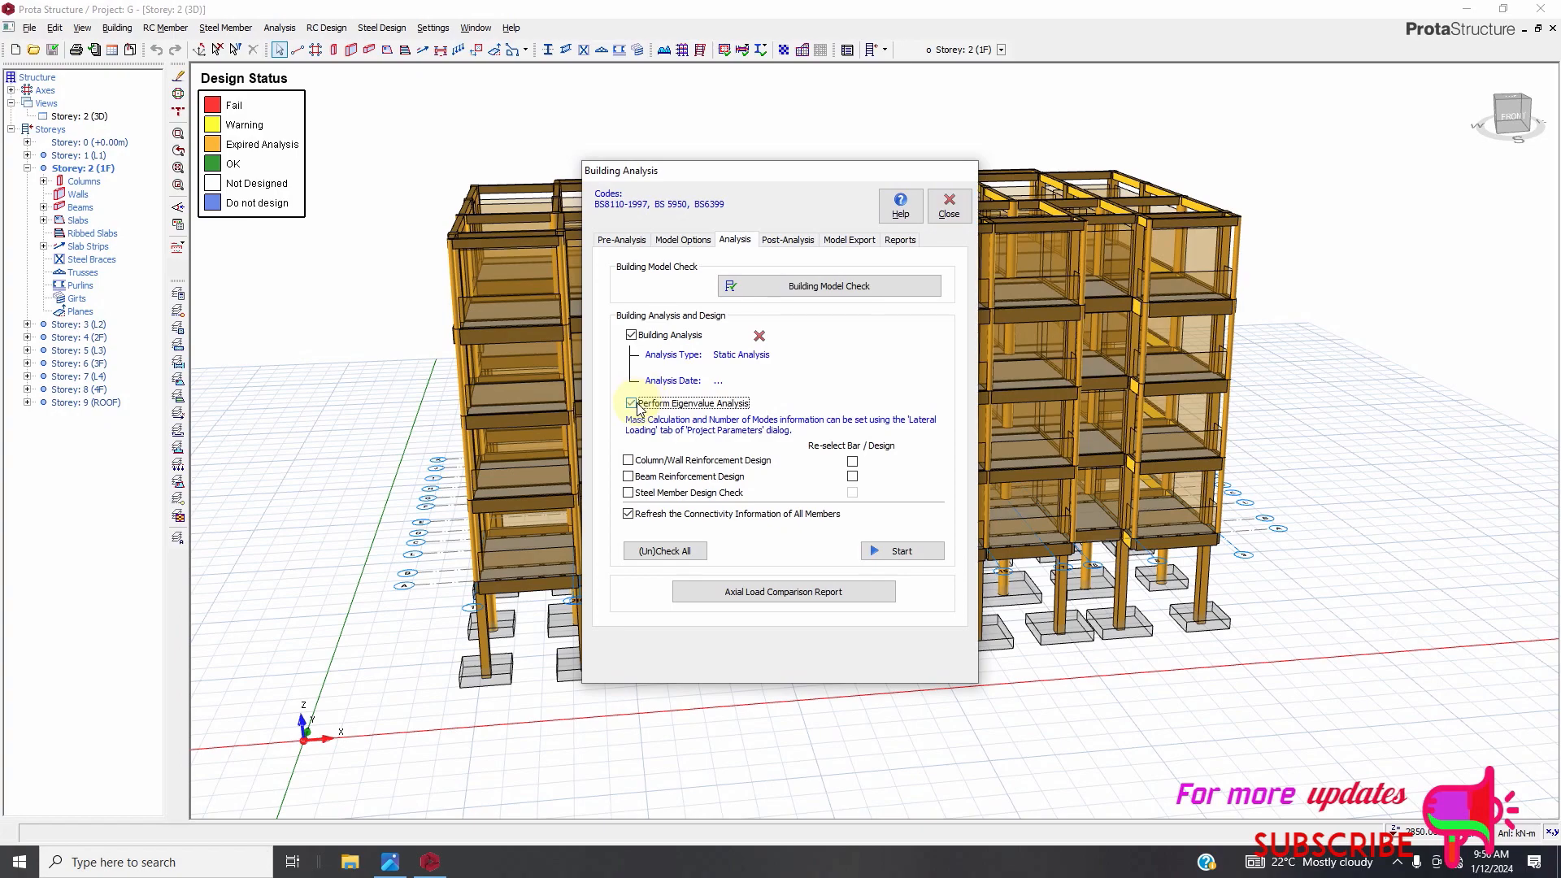
# Run the building analysis with column/wall and beam reinforcement design and bar re-selection enabled, then close the dialog.
pyautogui.click(629, 460)
pyautogui.click(629, 477)
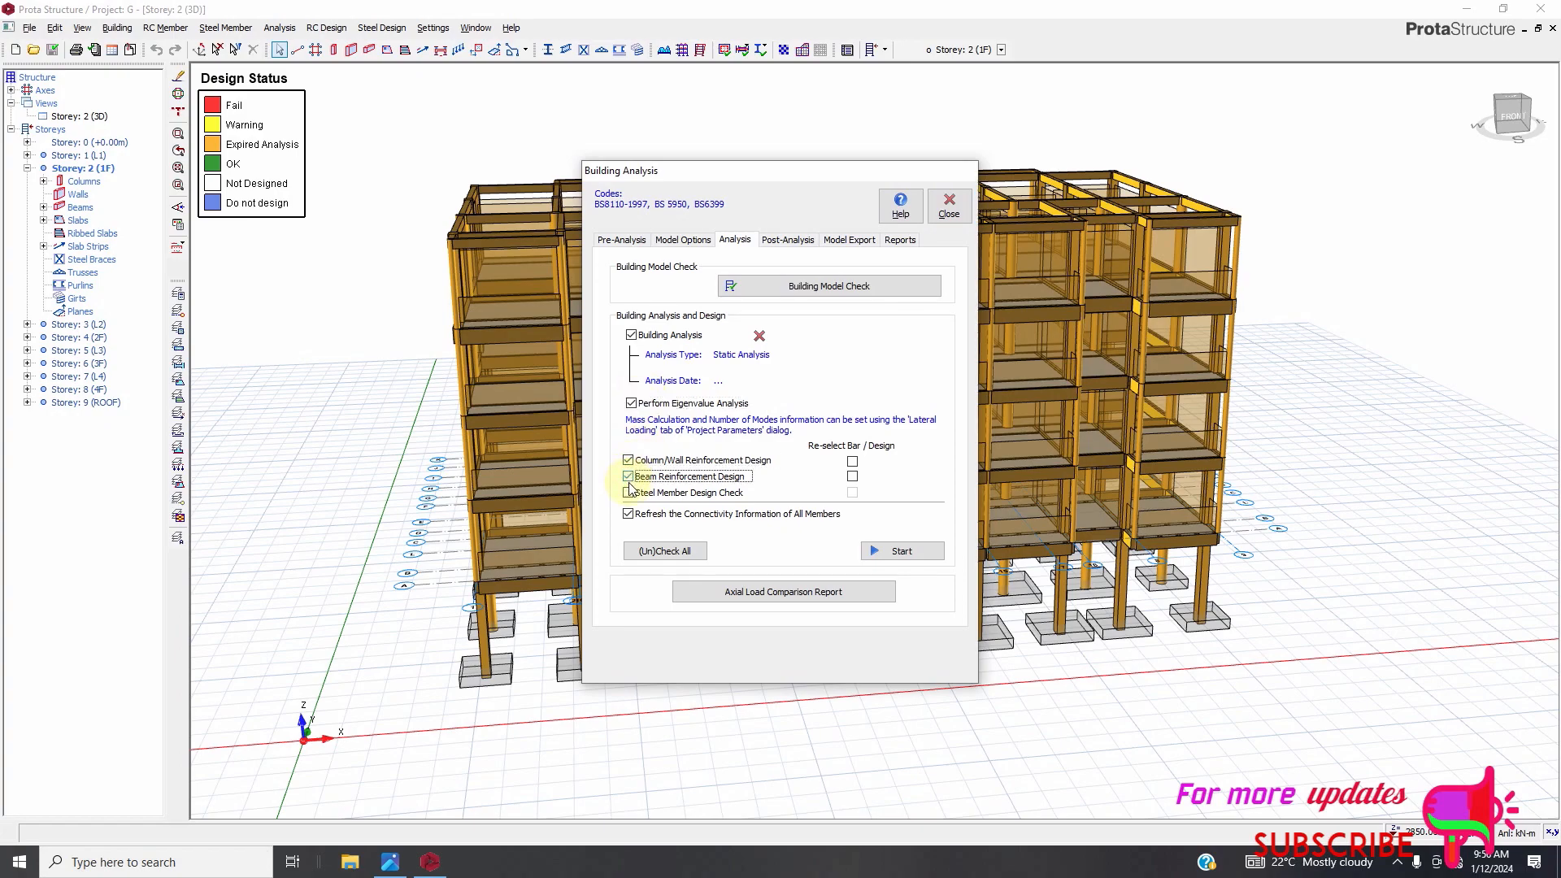
pyautogui.click(852, 461)
pyautogui.click(852, 478)
pyautogui.click(883, 554)
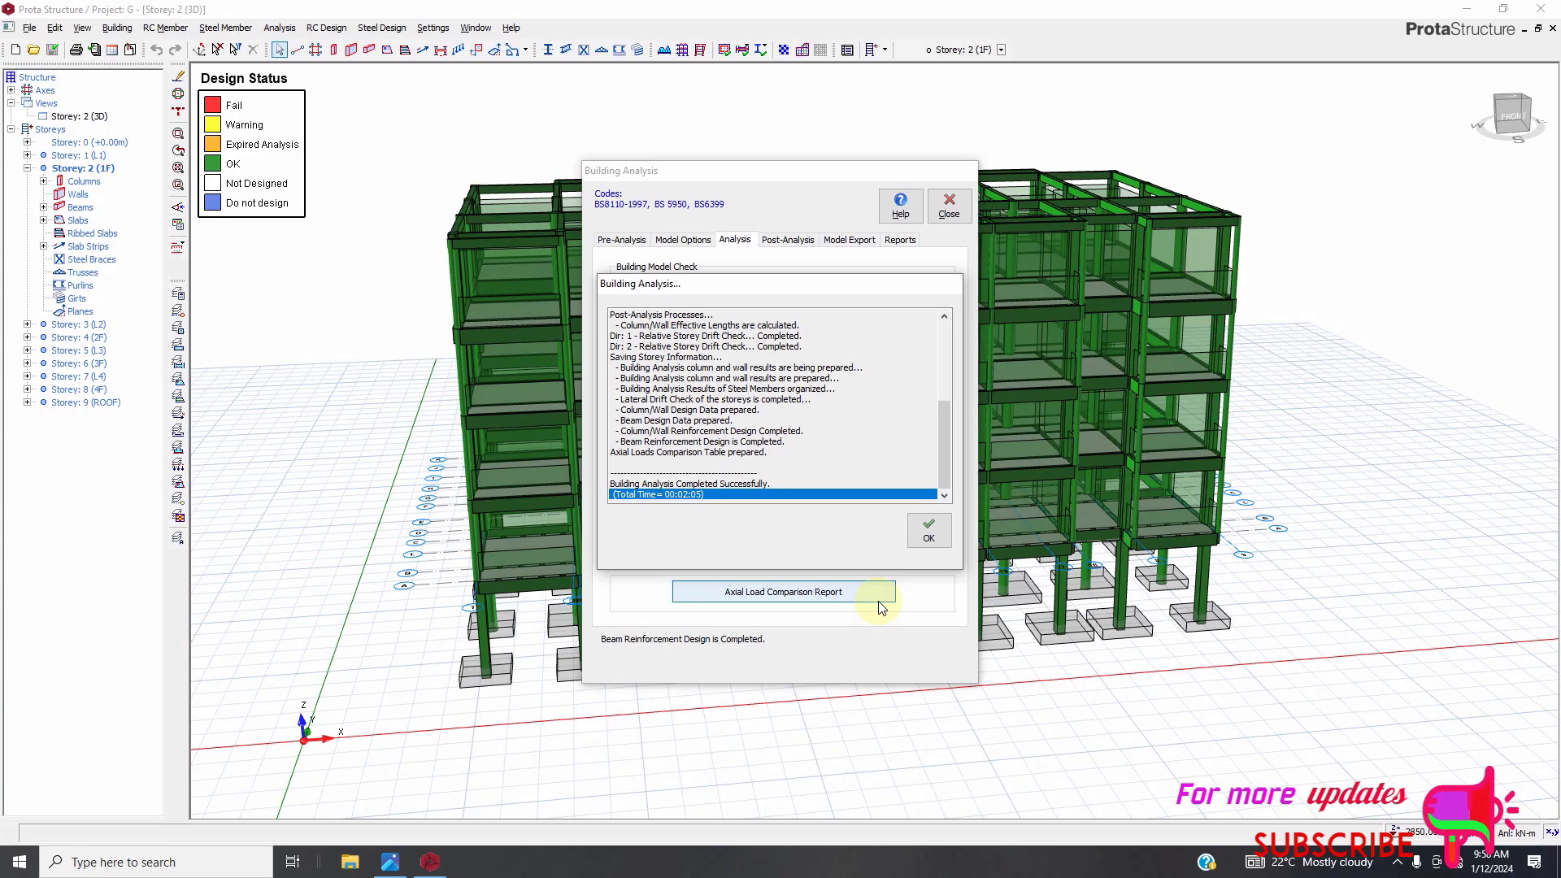
pyautogui.click(929, 539)
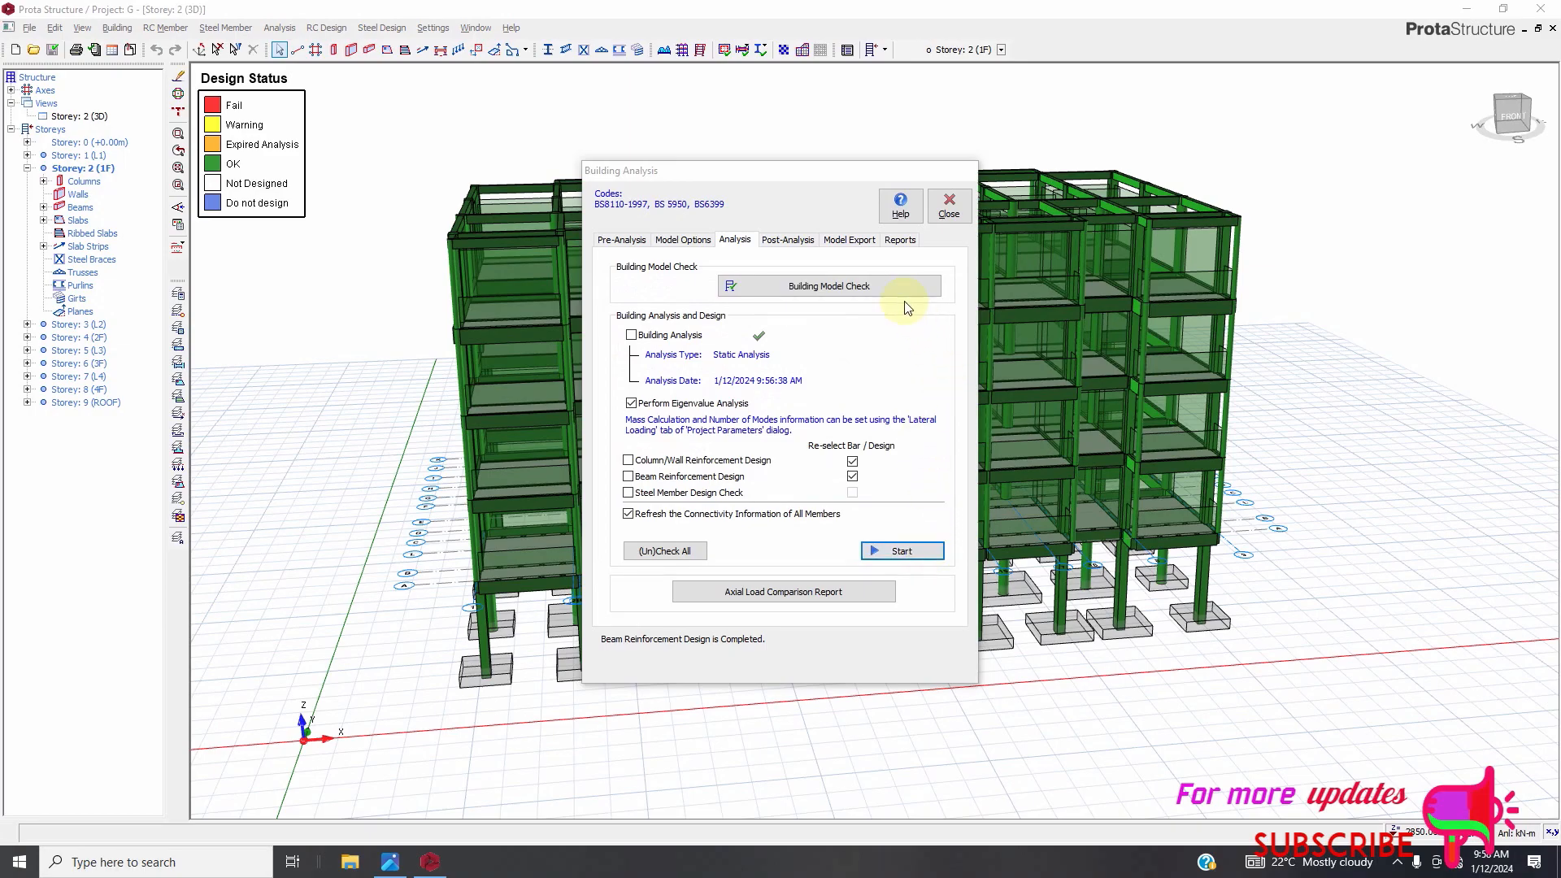
pyautogui.click(948, 208)
# Open the Column Reinforcement Design table.
pyautogui.scroll(3, 691, 329)
pyautogui.scroll(-3, 718, 436)
pyautogui.scroll(4, 921, 539)
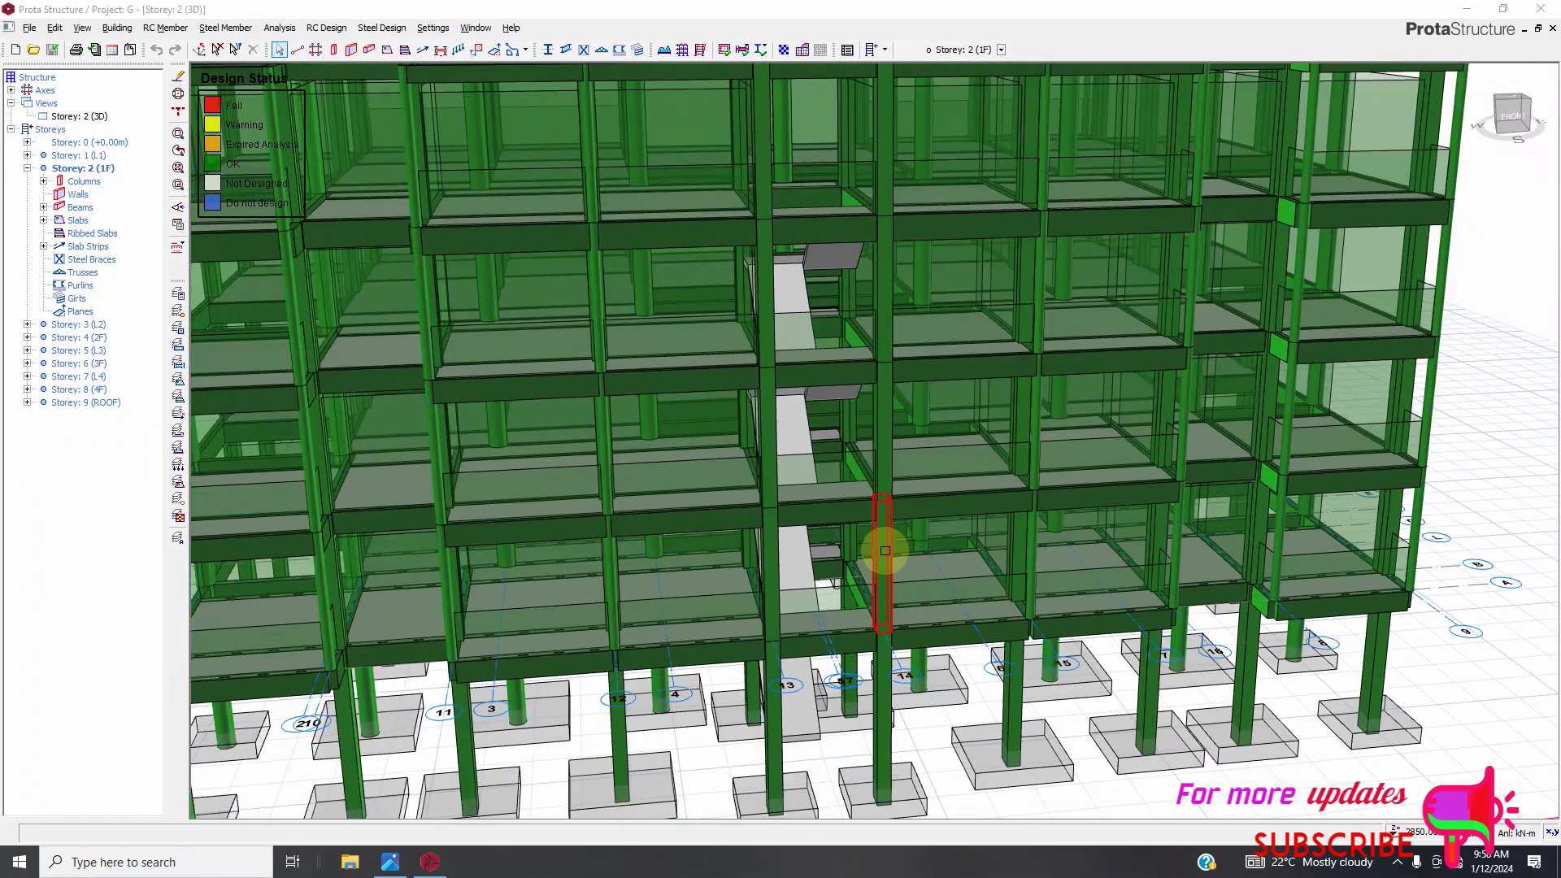
pyautogui.scroll(-2, 881, 558)
pyautogui.click(325, 28)
pyautogui.click(333, 47)
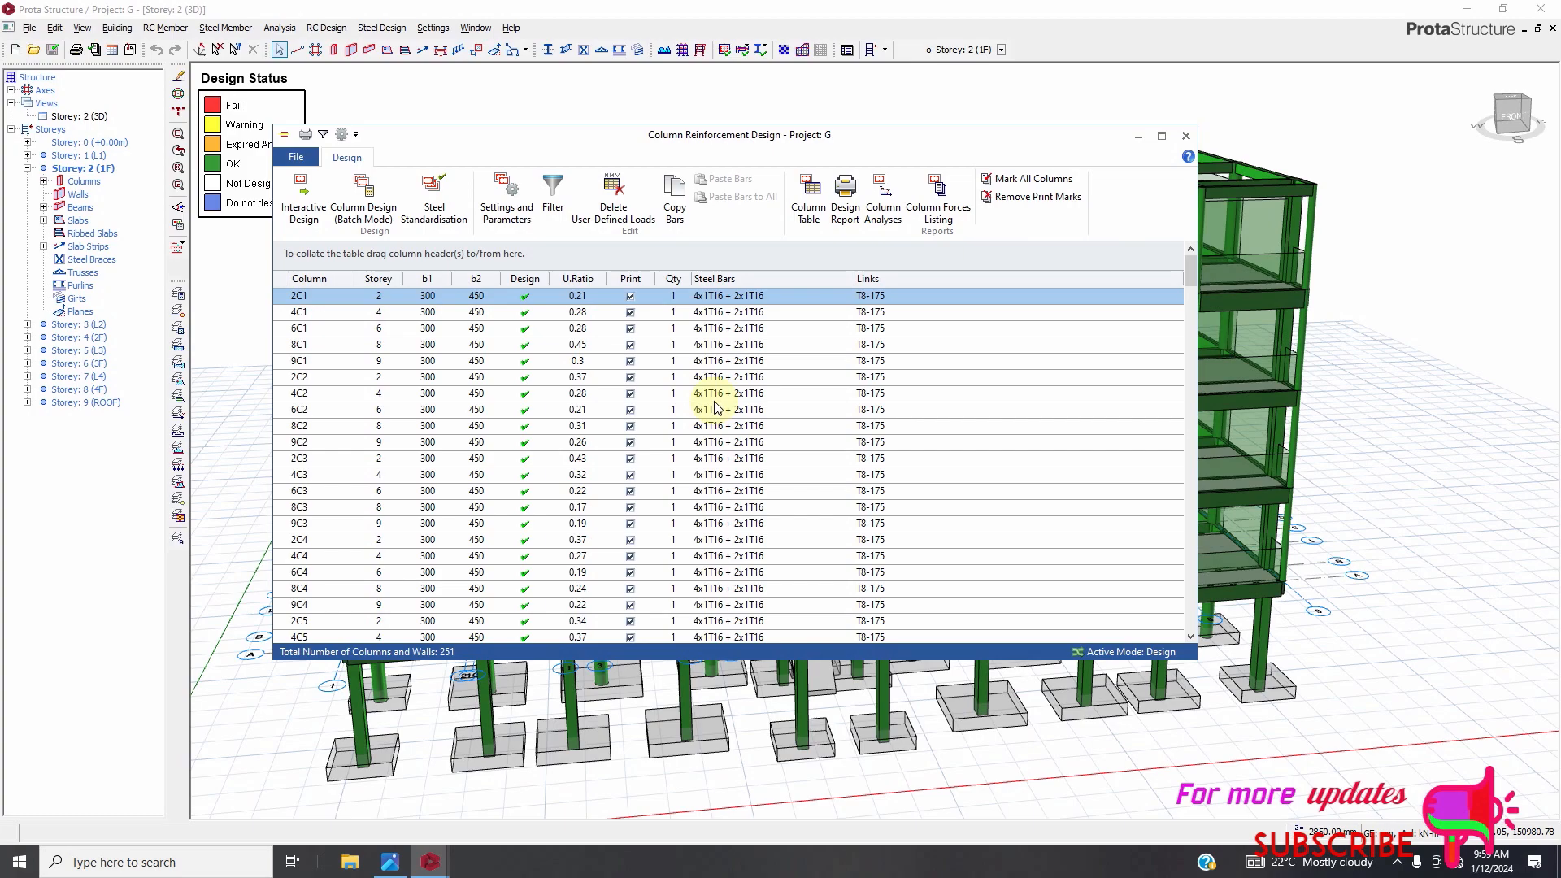
# Scroll through the column reinforcement table to review sizes, utilisation ratios and steel bars.
pyautogui.scroll(-3, 768, 410)
pyautogui.scroll(-20, 768, 411)
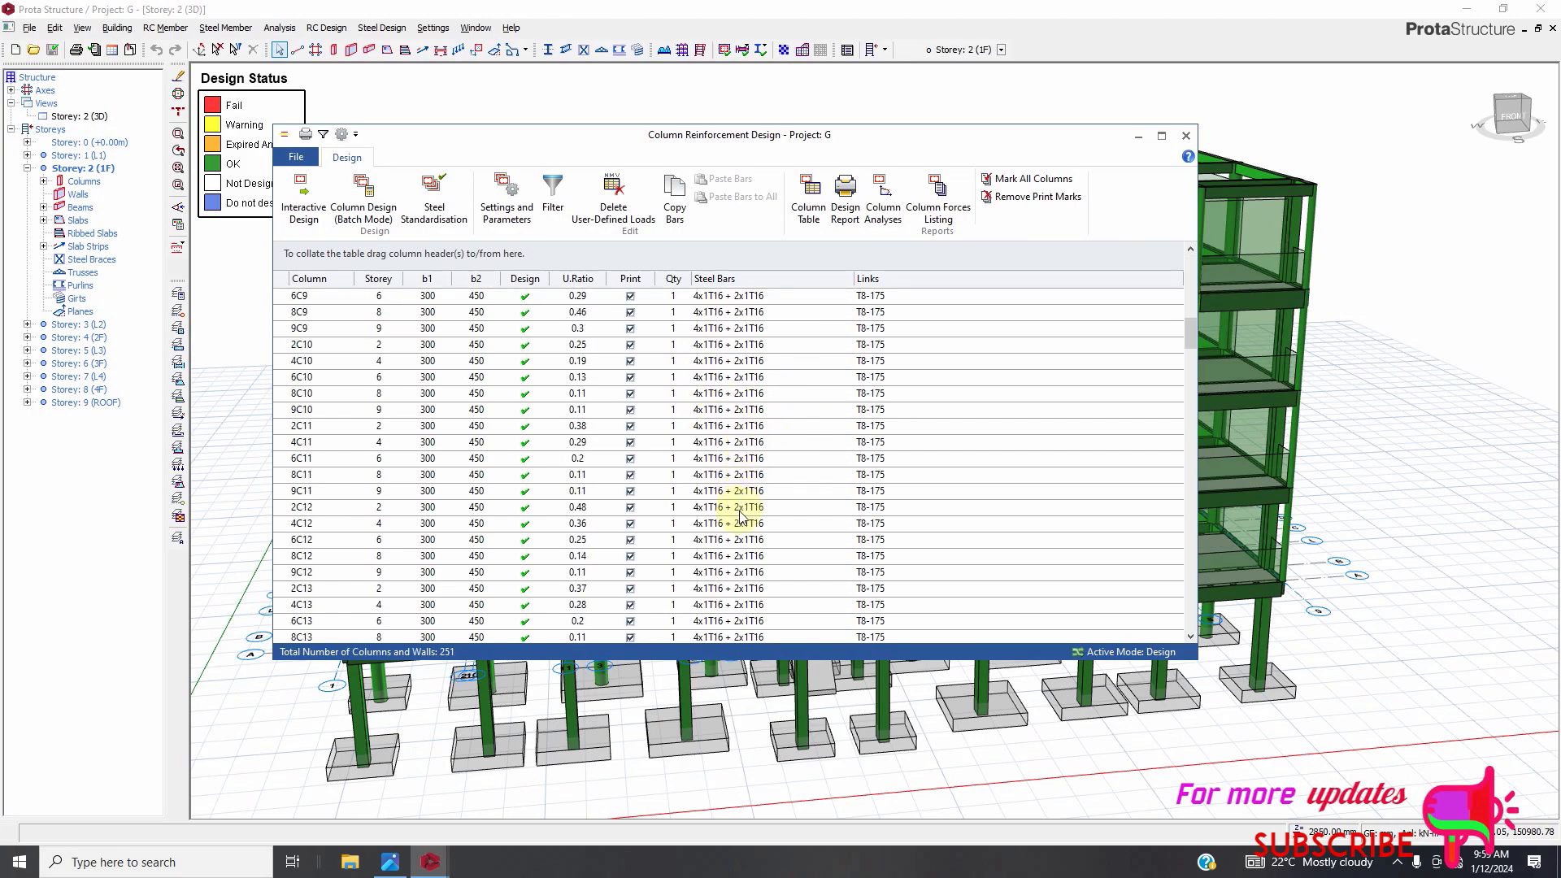
pyautogui.scroll(-15, 734, 551)
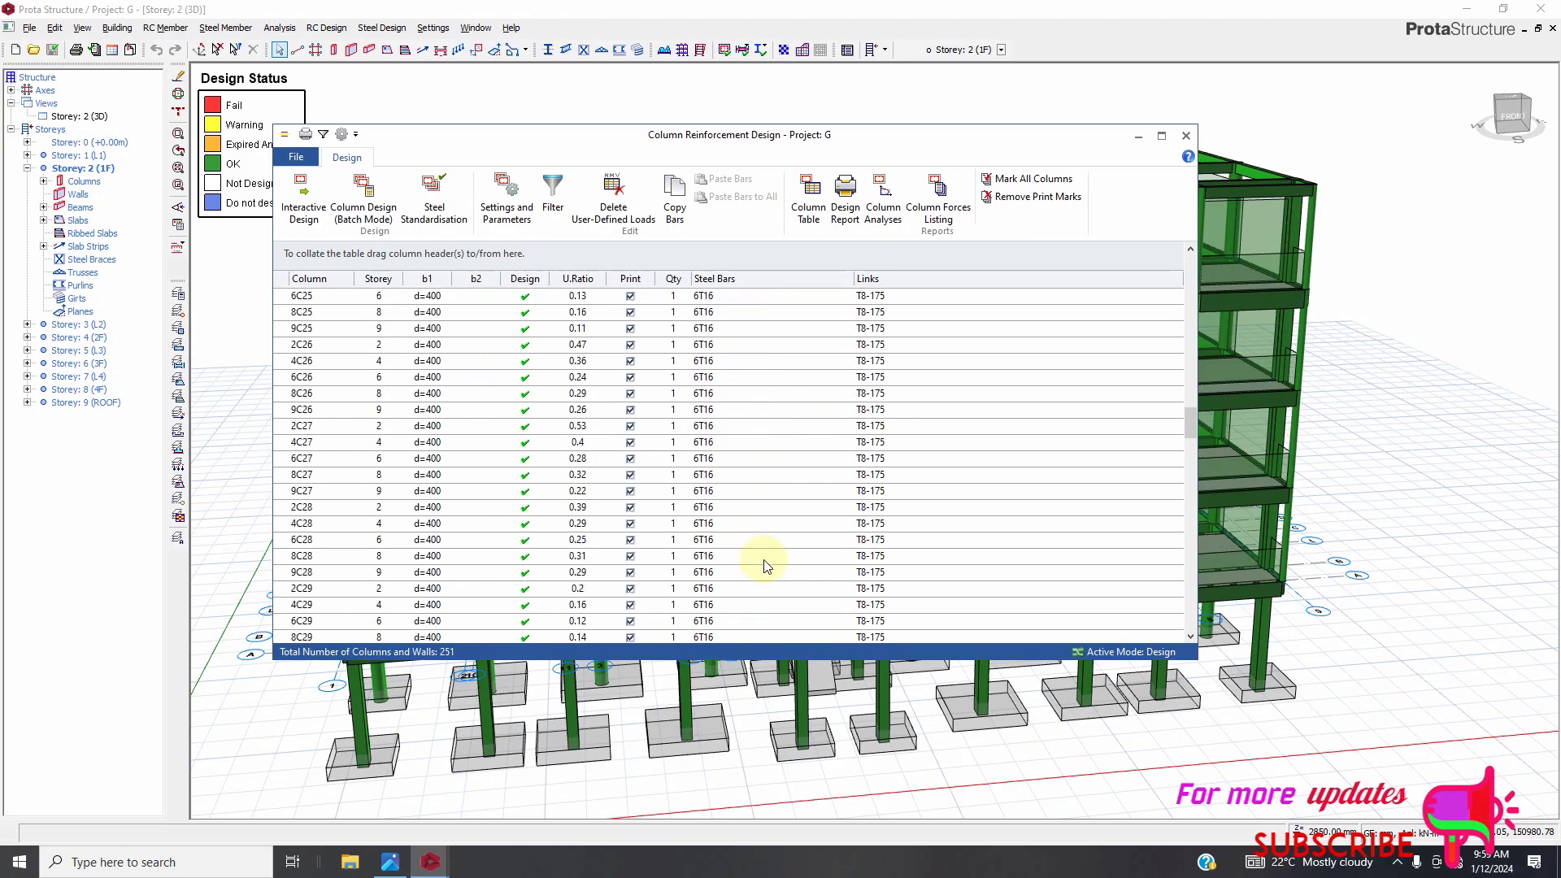
pyautogui.scroll(-20, 764, 573)
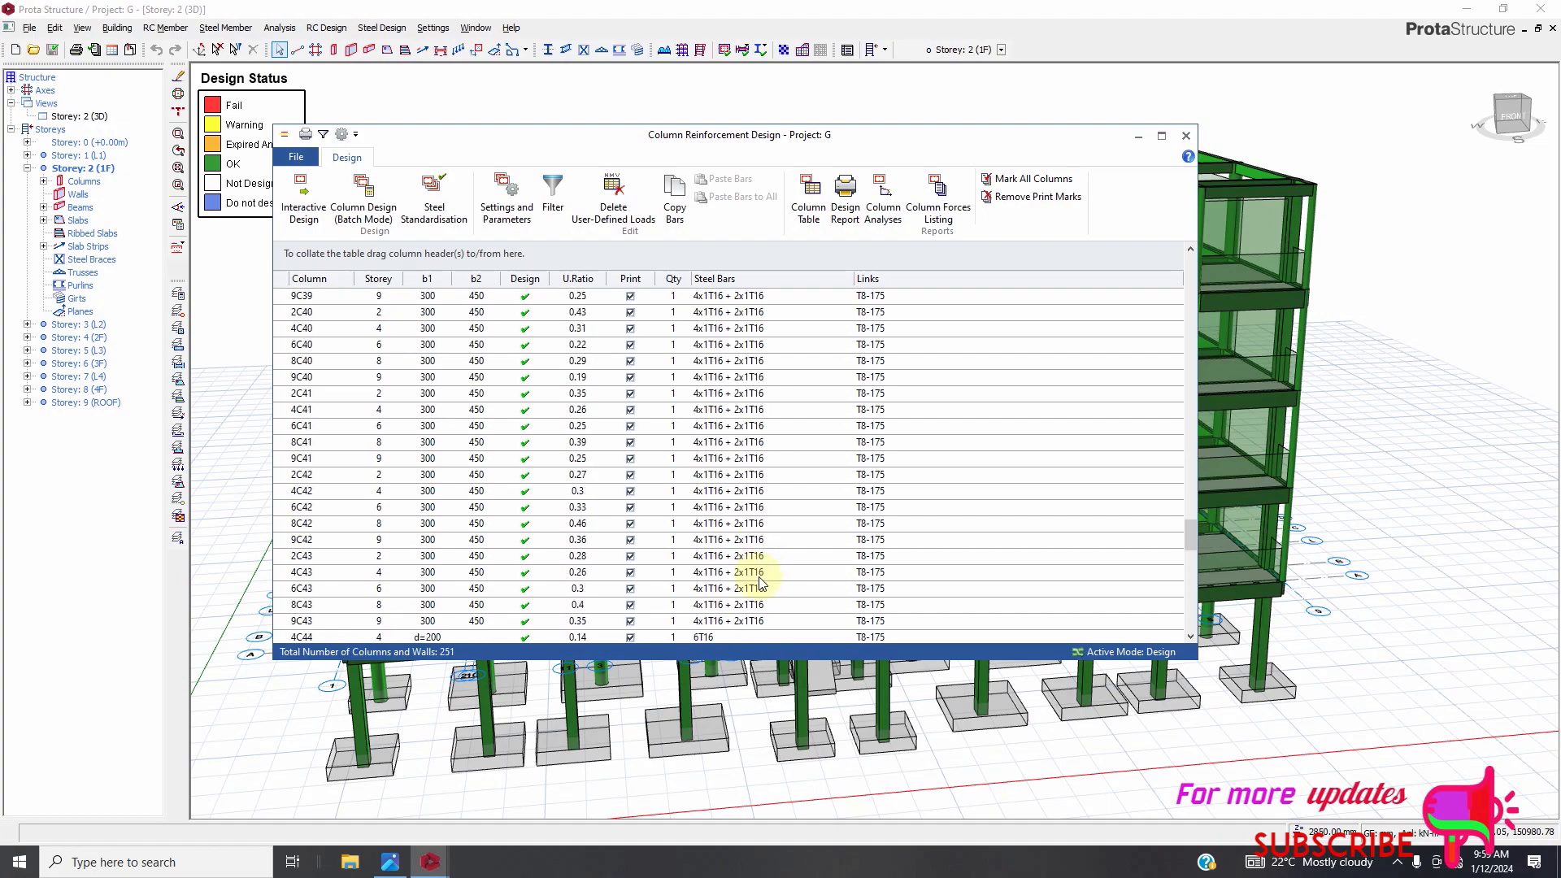
pyautogui.scroll(15, 758, 583)
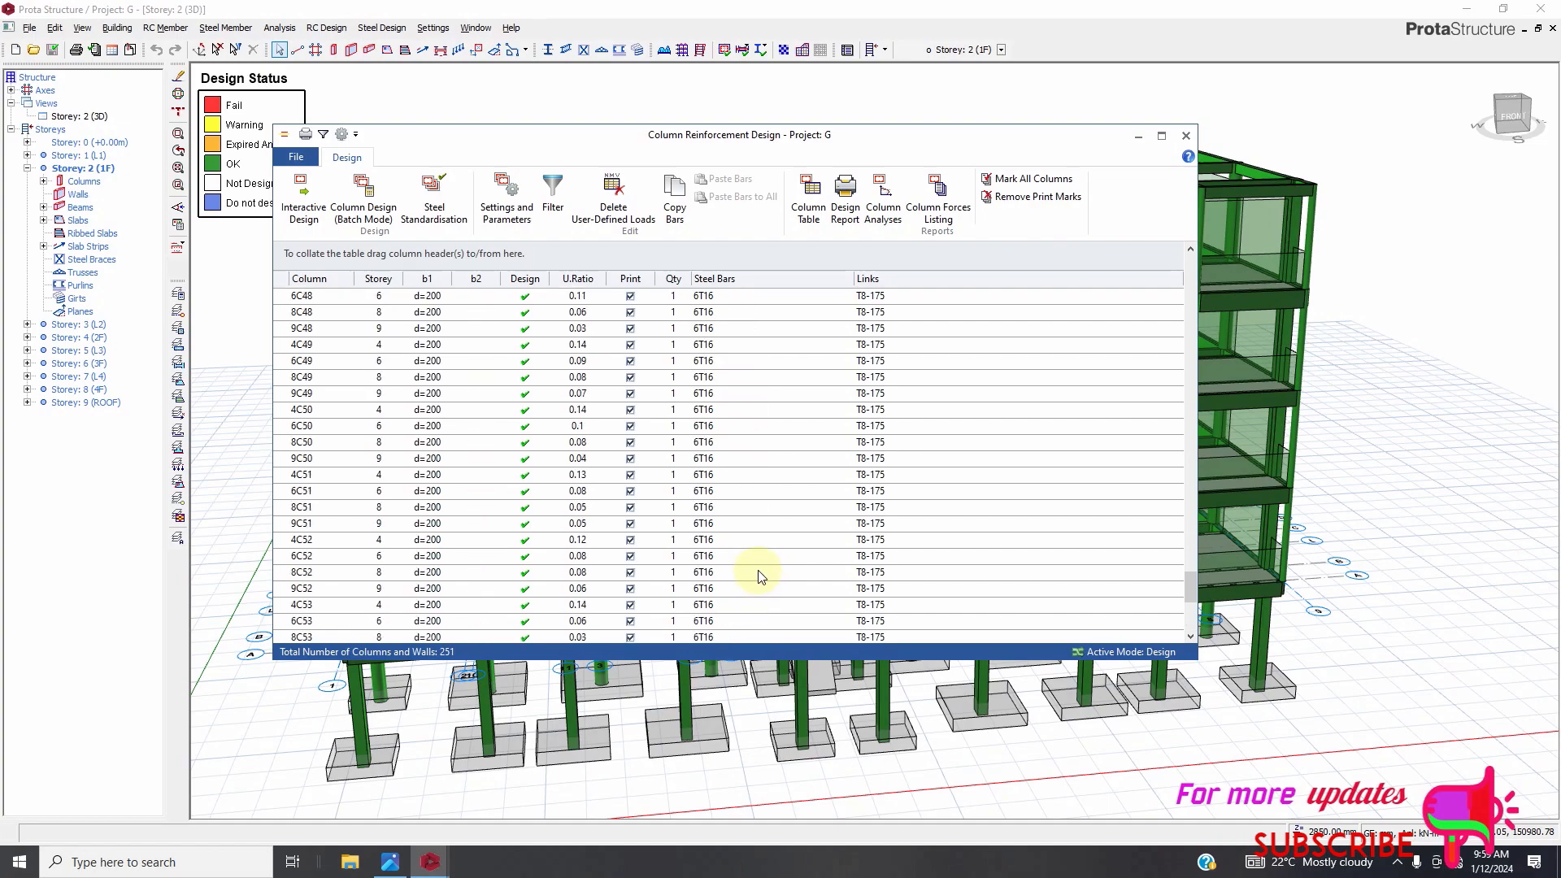
pyautogui.scroll(20, 762, 569)
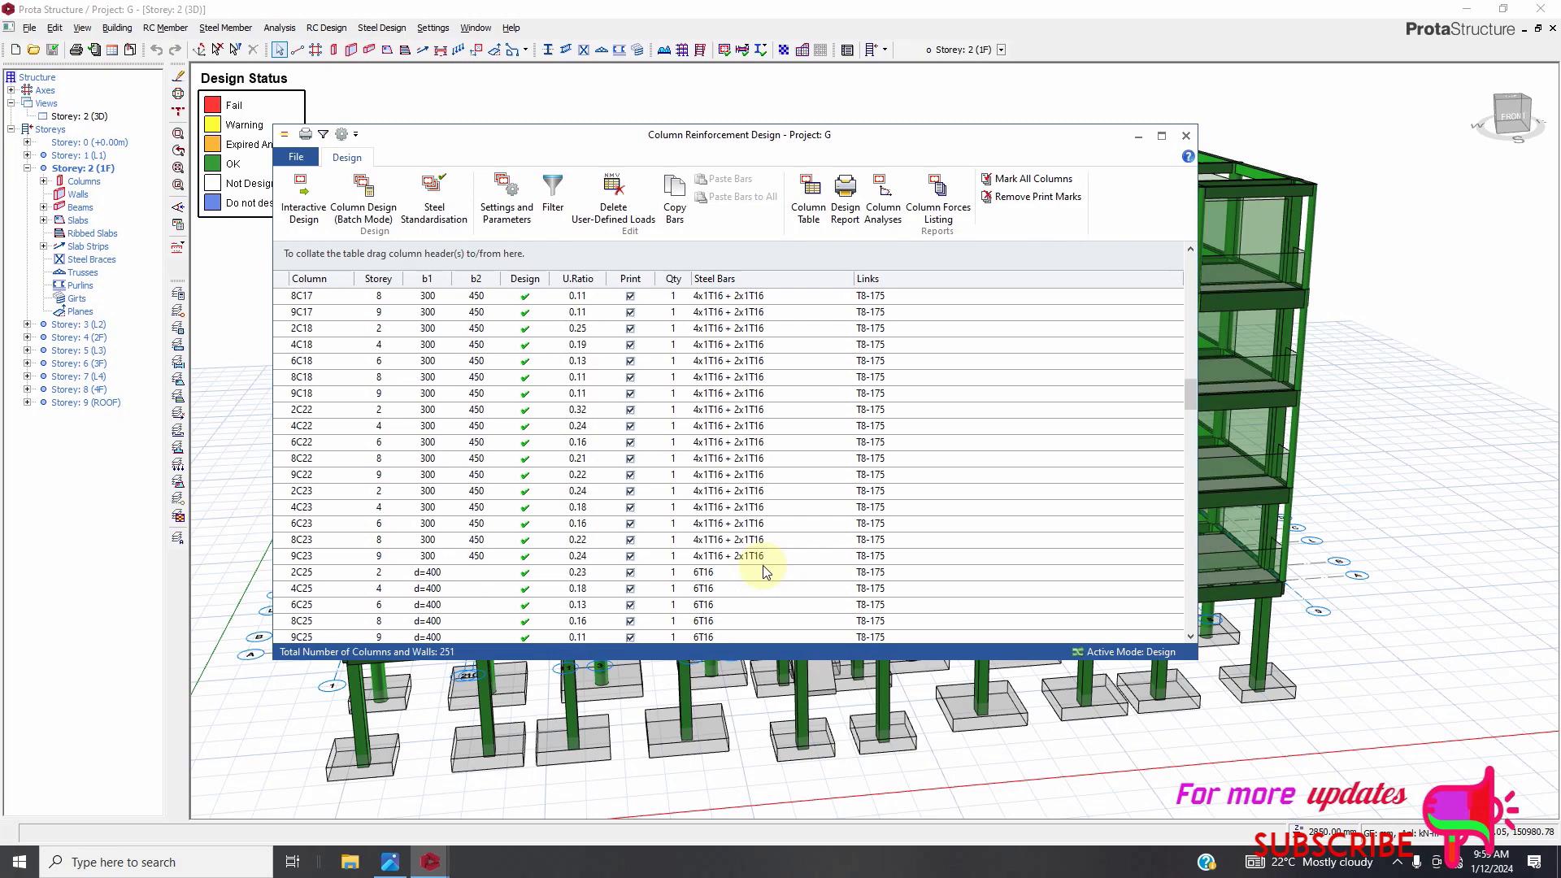
pyautogui.scroll(9, 782, 552)
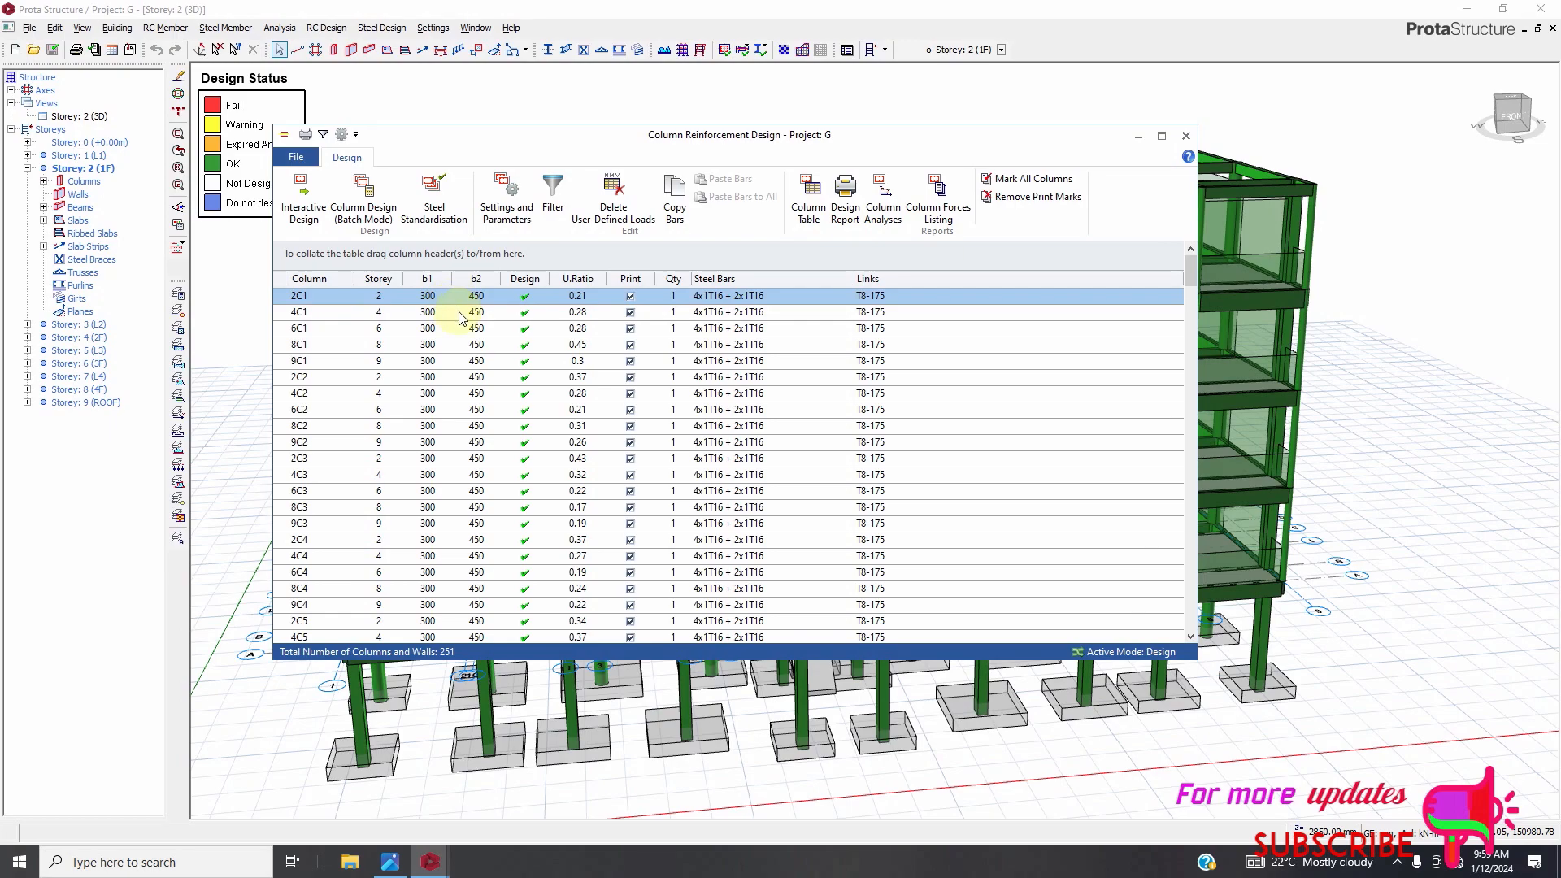
pyautogui.scroll(-14, 517, 455)
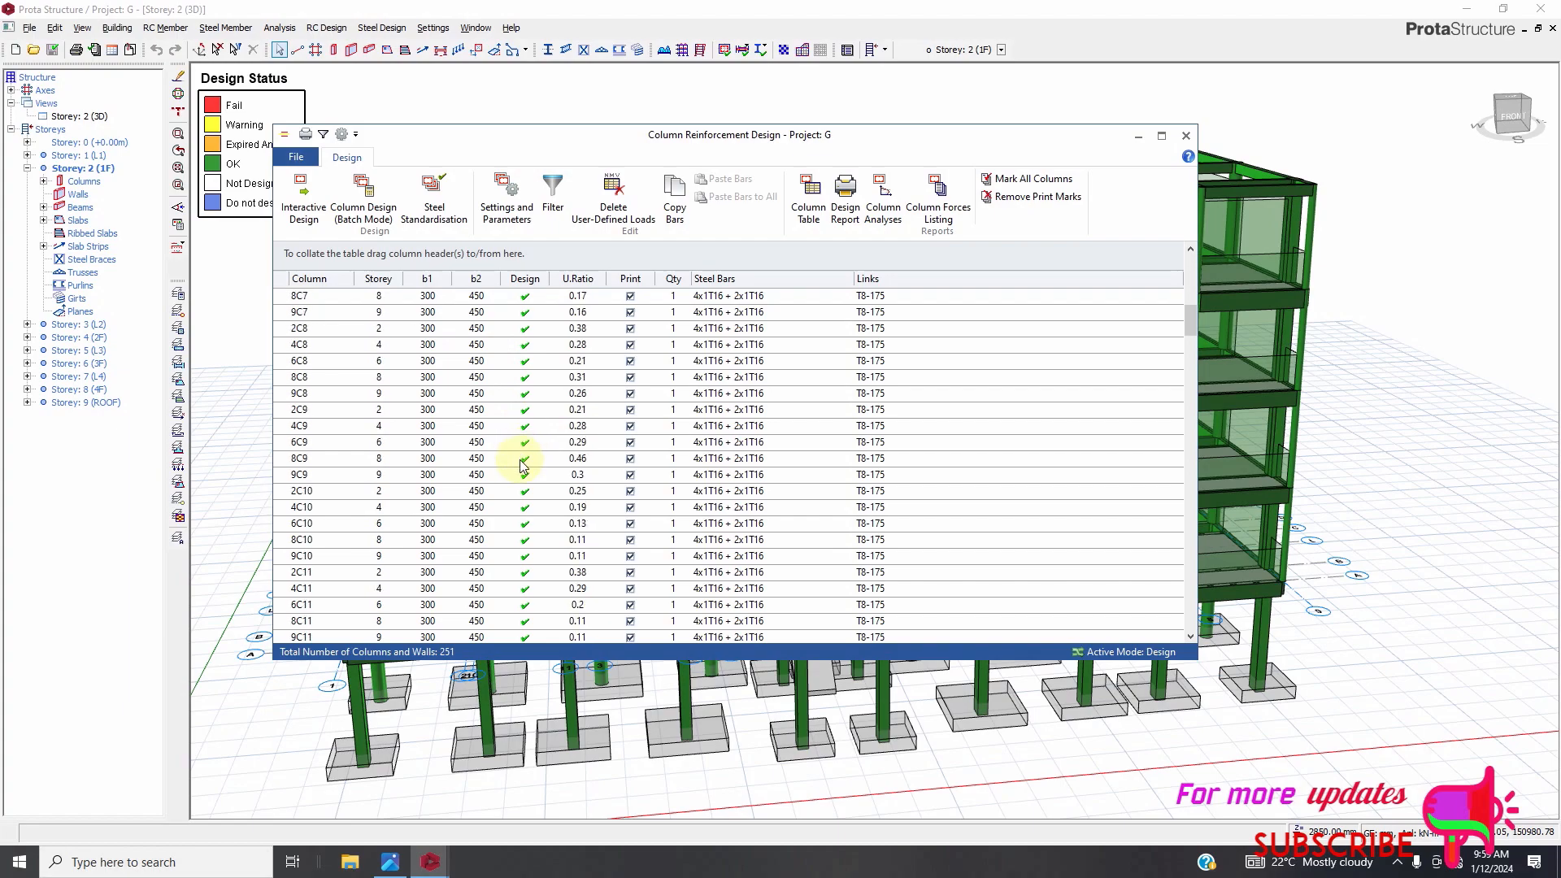
pyautogui.scroll(8, 521, 466)
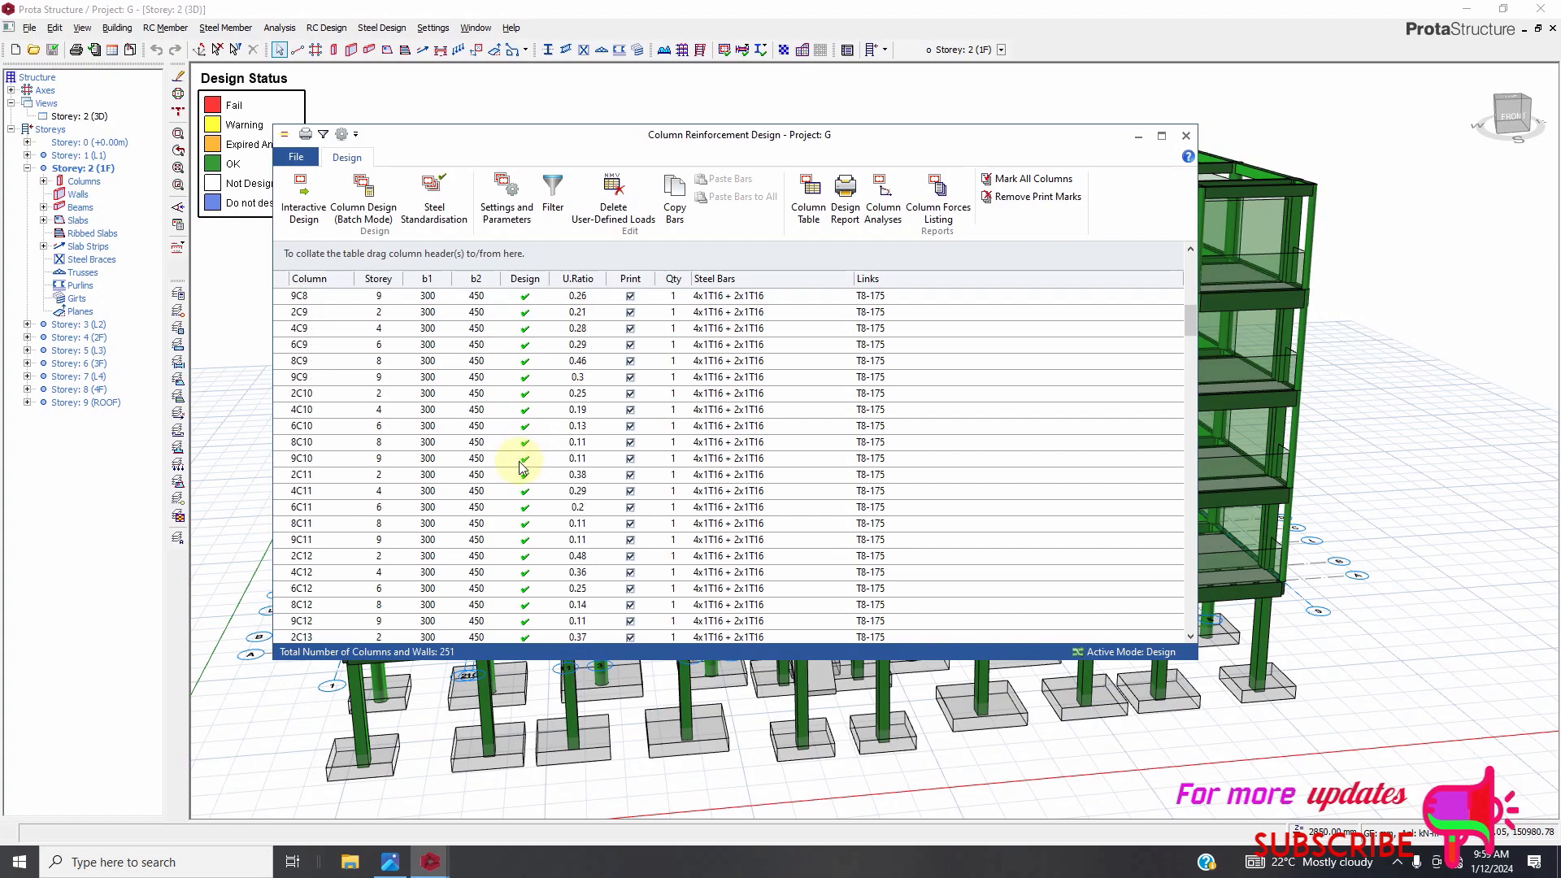
pyautogui.scroll(6, 521, 465)
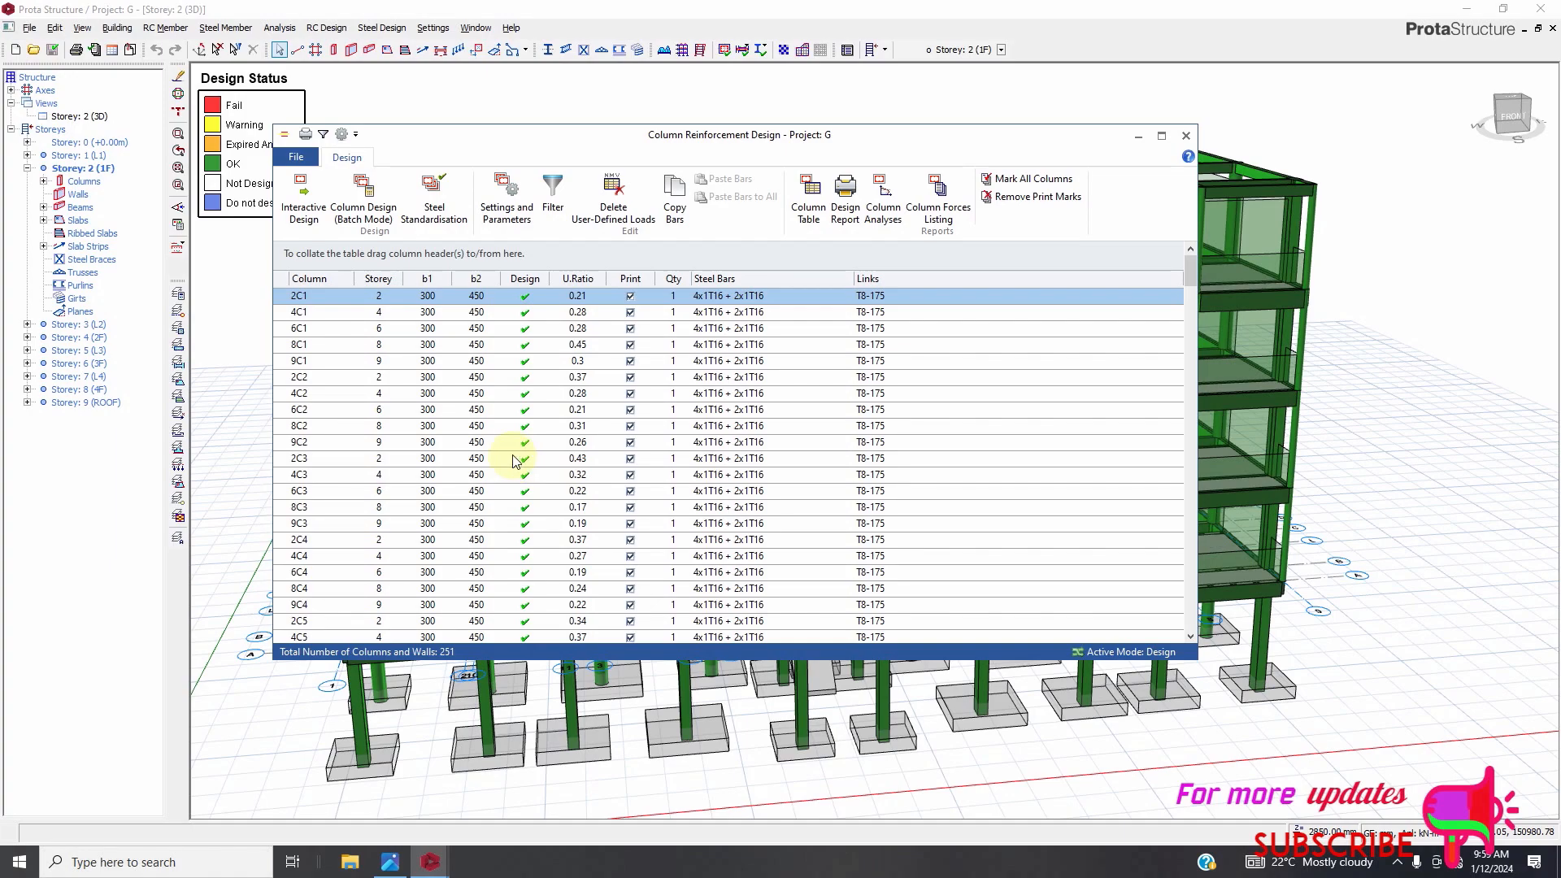
# Open the interactive reinforcement design for column 2C1.
pyautogui.doubleClick(447, 300)
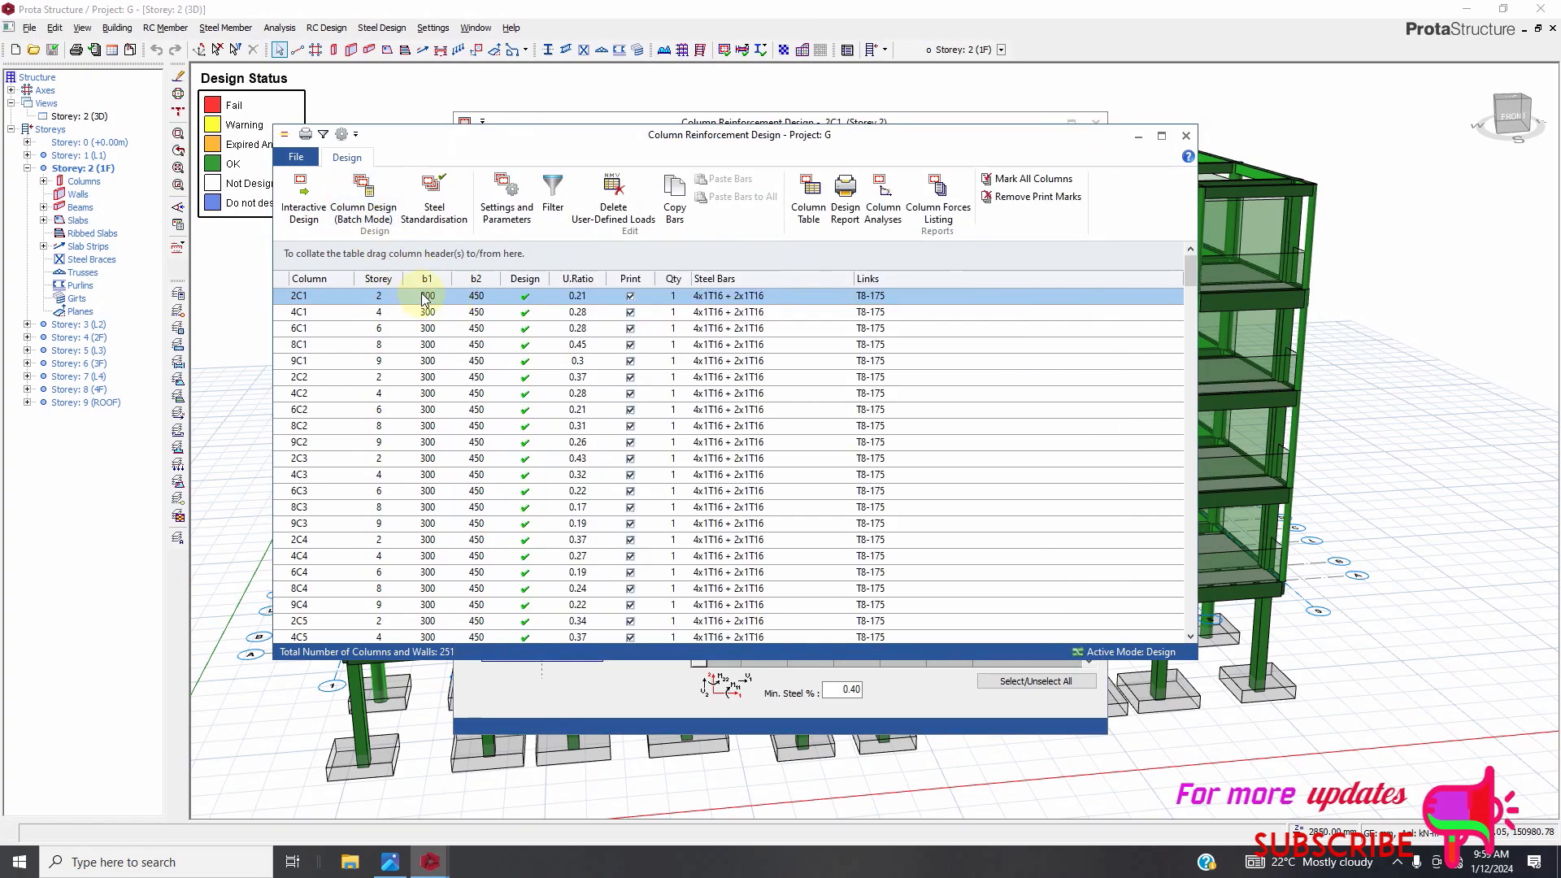
pyautogui.click(431, 862)
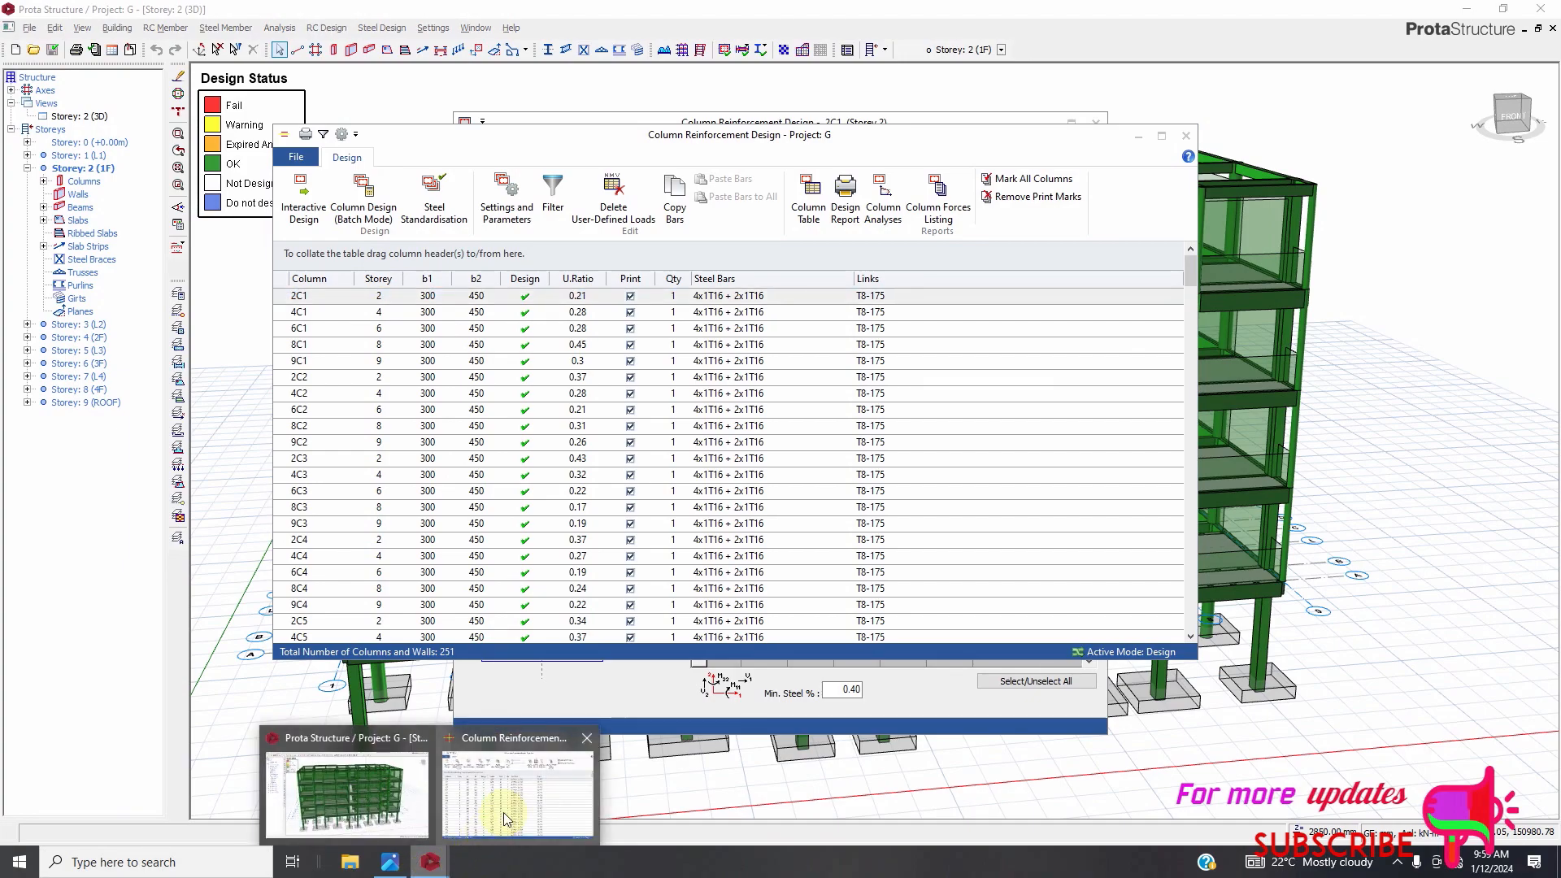
pyautogui.click(504, 812)
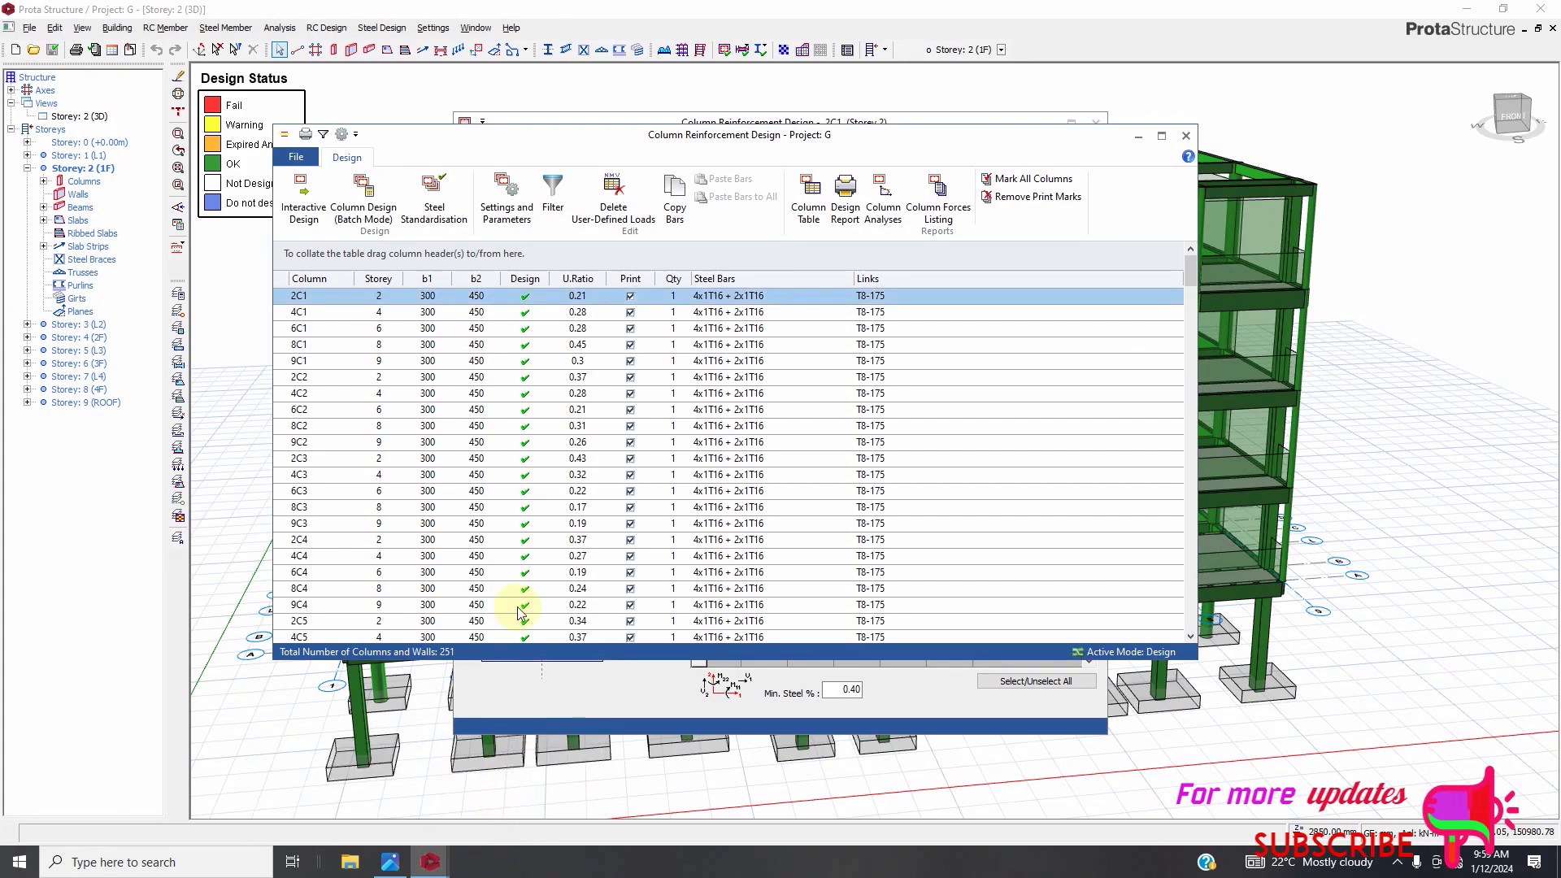
pyautogui.click(365, 213)
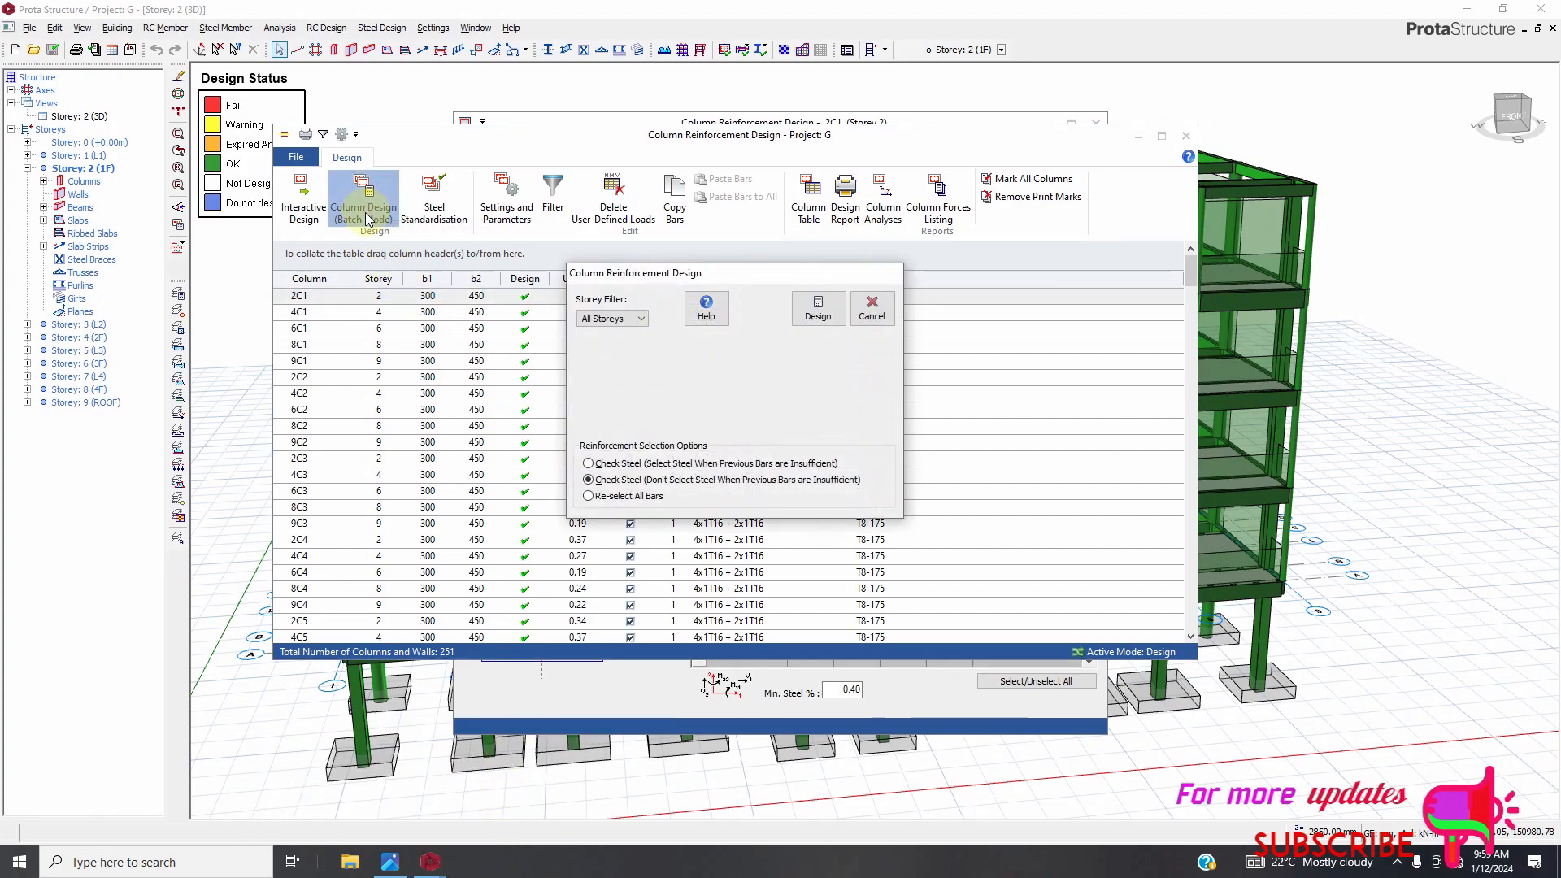
pyautogui.click(854, 317)
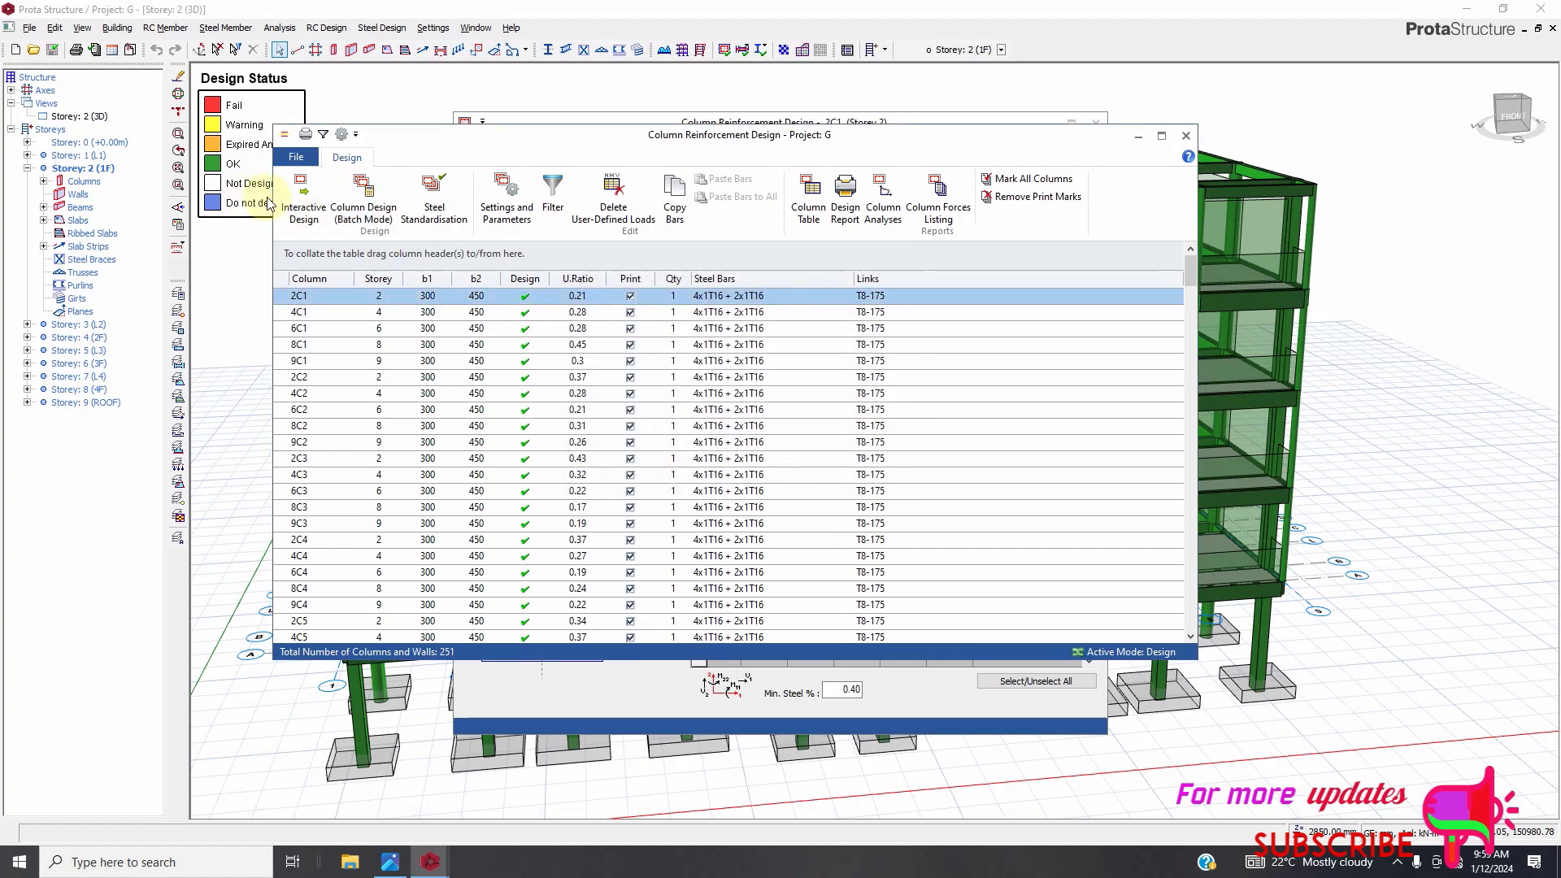
pyautogui.click(308, 213)
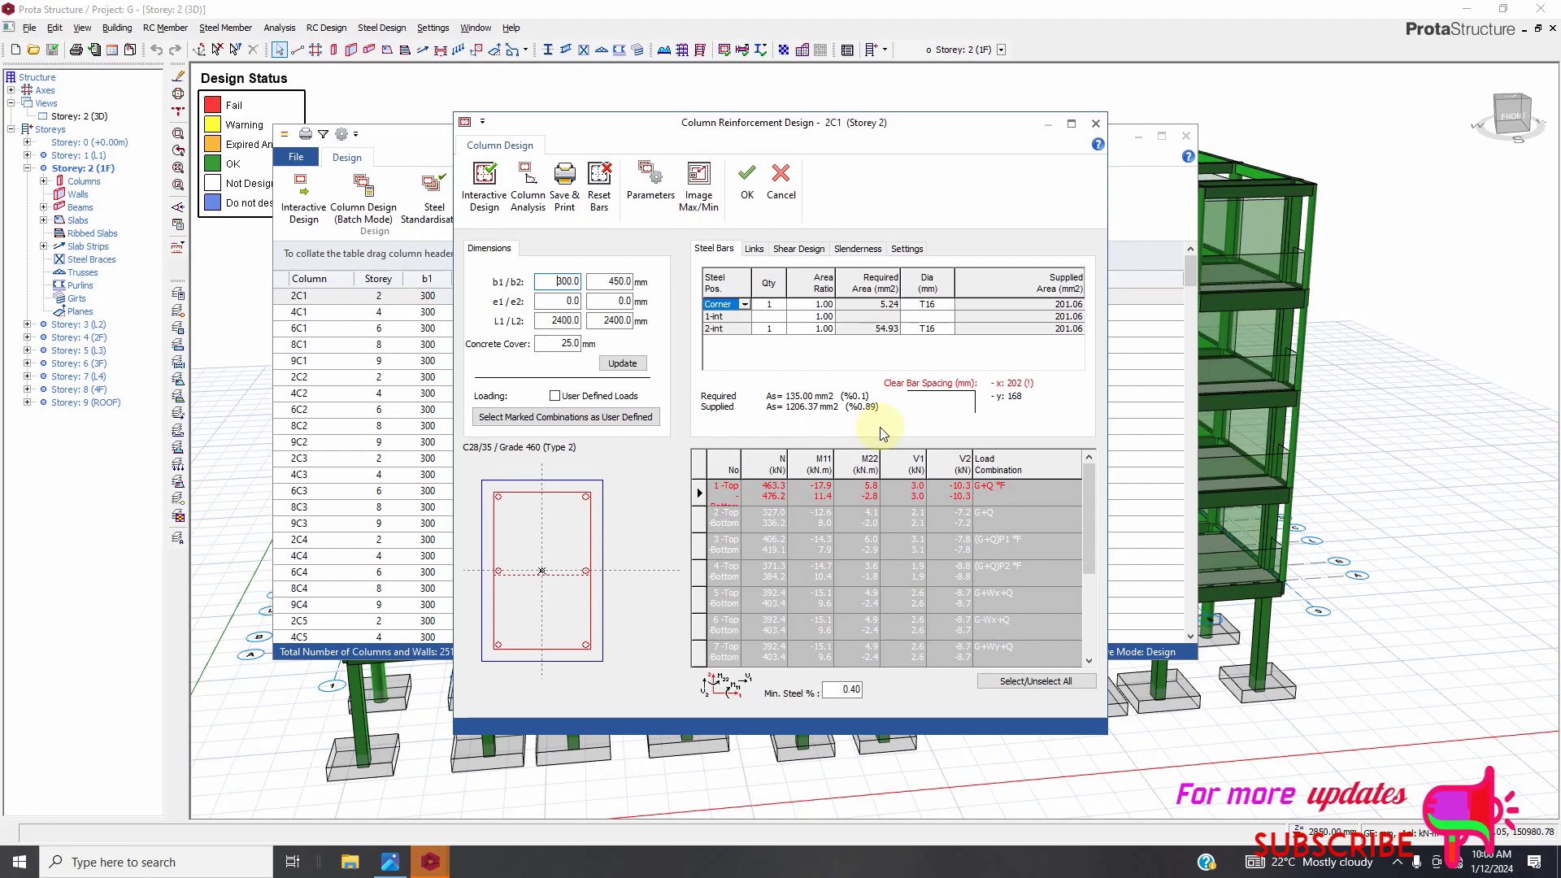
# View column 2C1's interaction diagrams, then close them and the column design window.
pyautogui.click(528, 180)
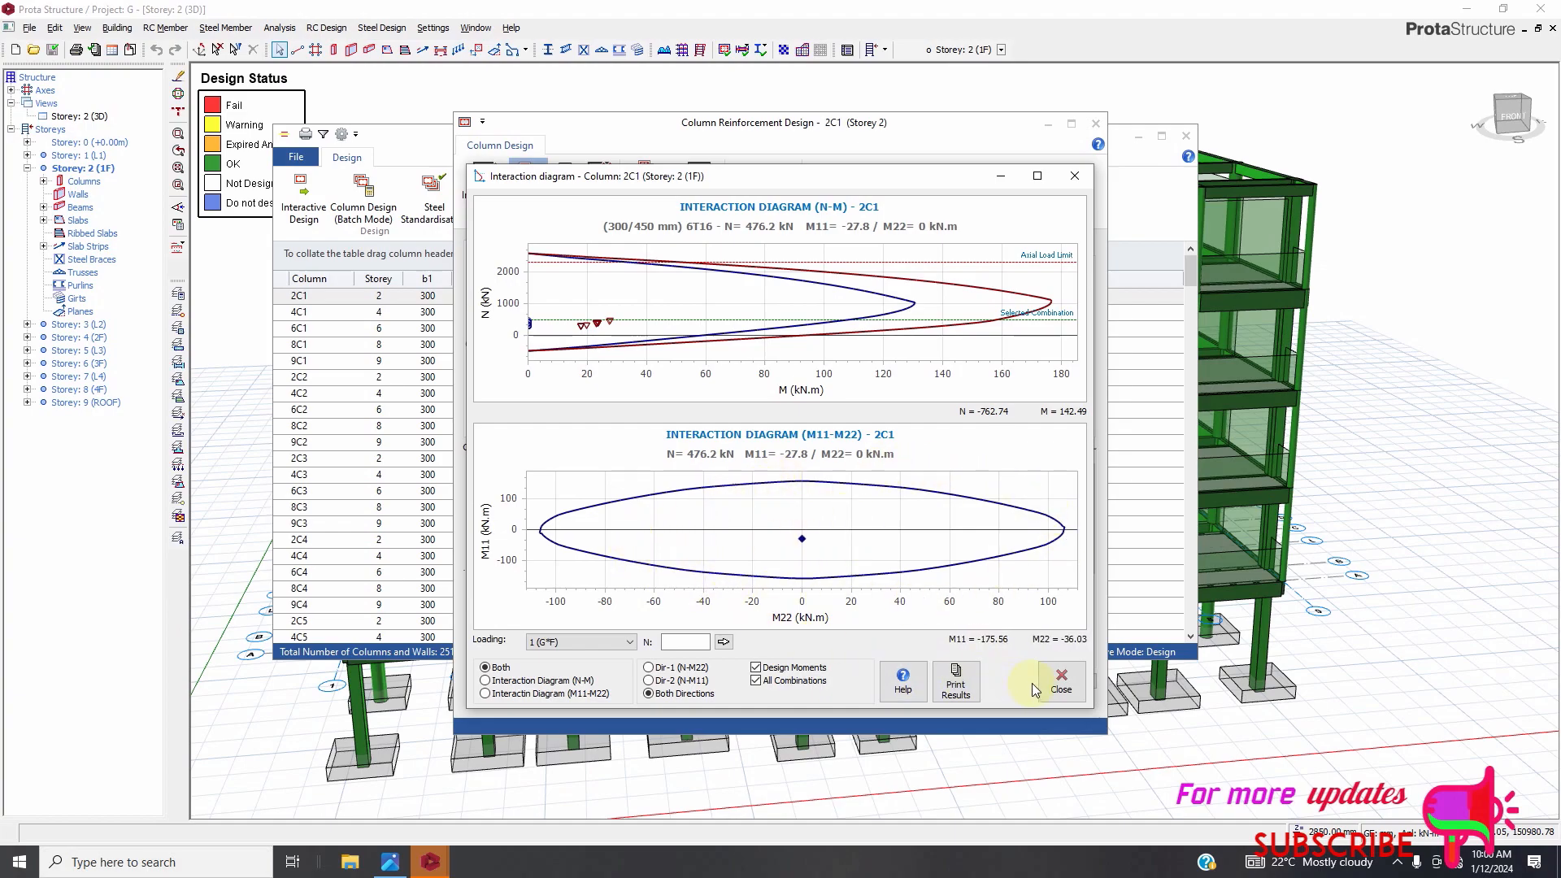
pyautogui.click(1066, 701)
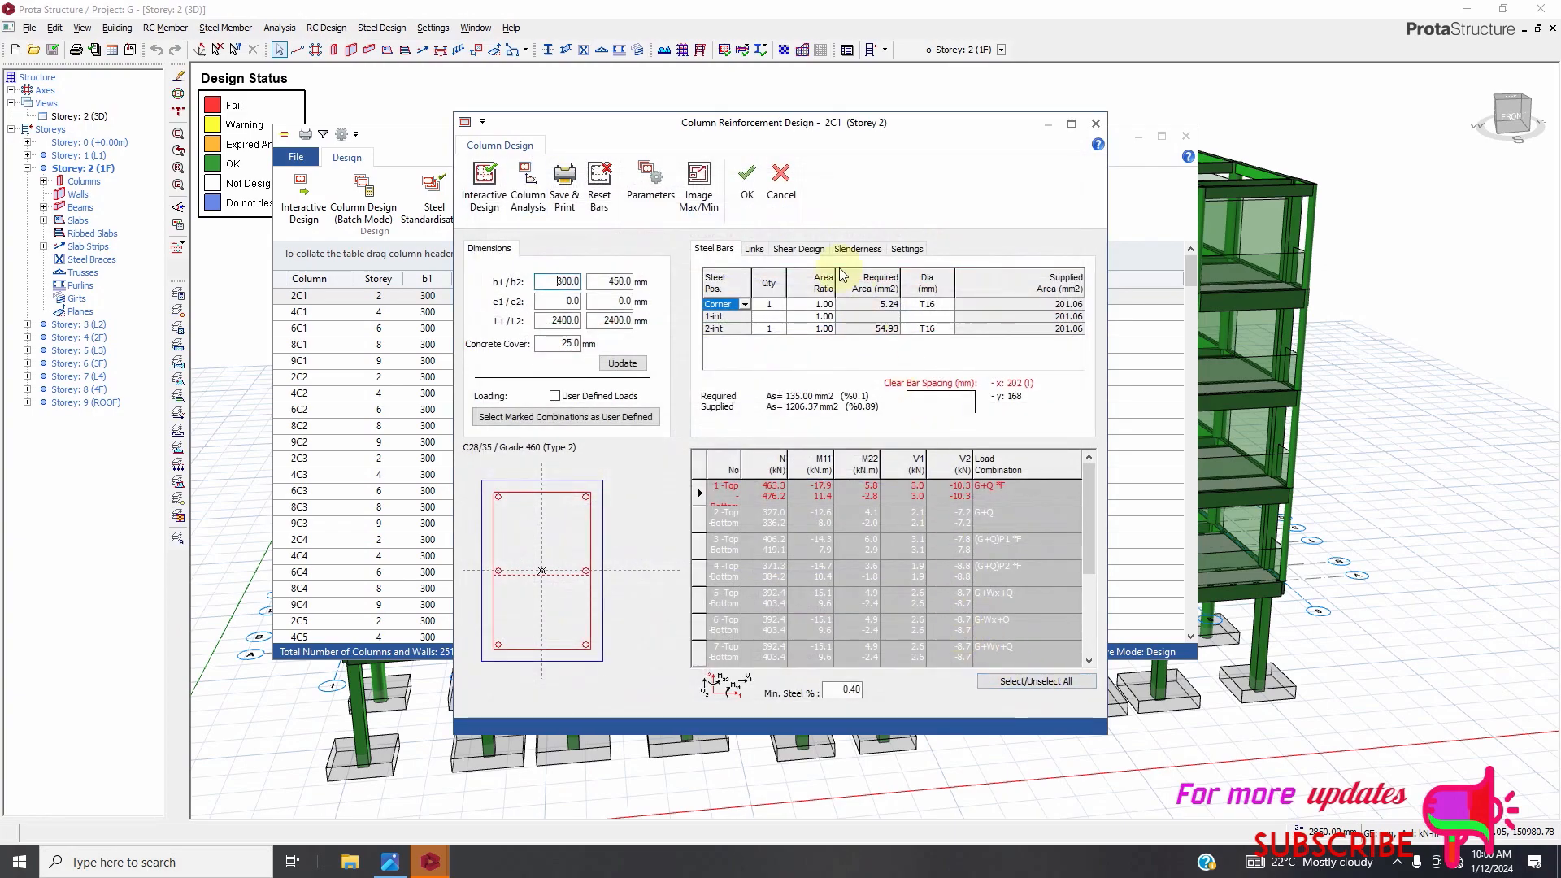
pyautogui.click(784, 193)
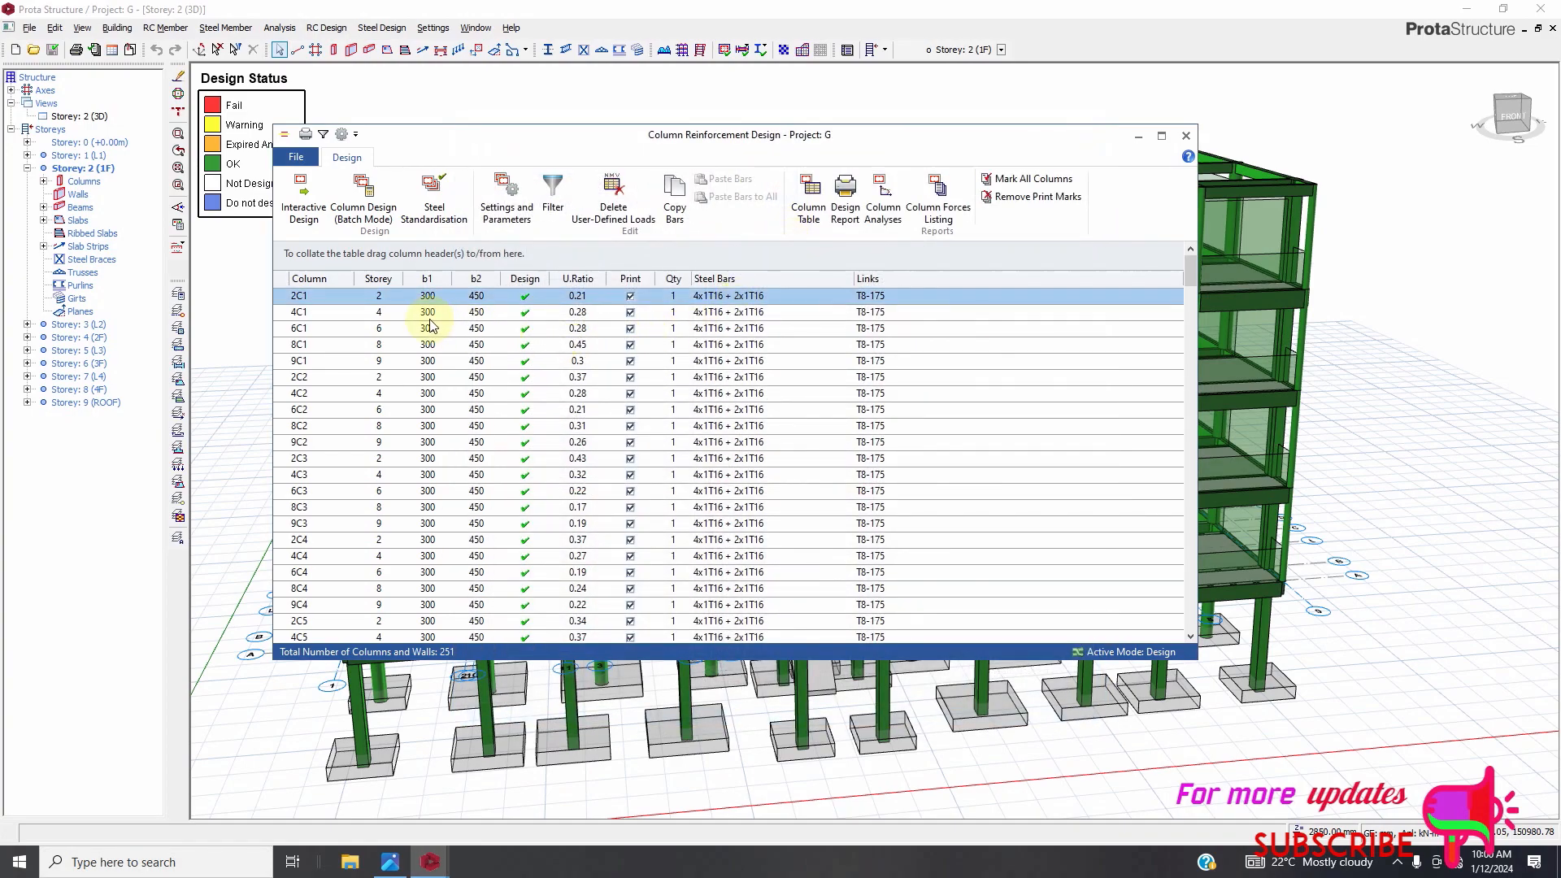
# Close the column reinforcement design table.
pyautogui.scroll(-4, 432, 333)
pyautogui.scroll(-1, 430, 399)
pyautogui.scroll(5, 431, 411)
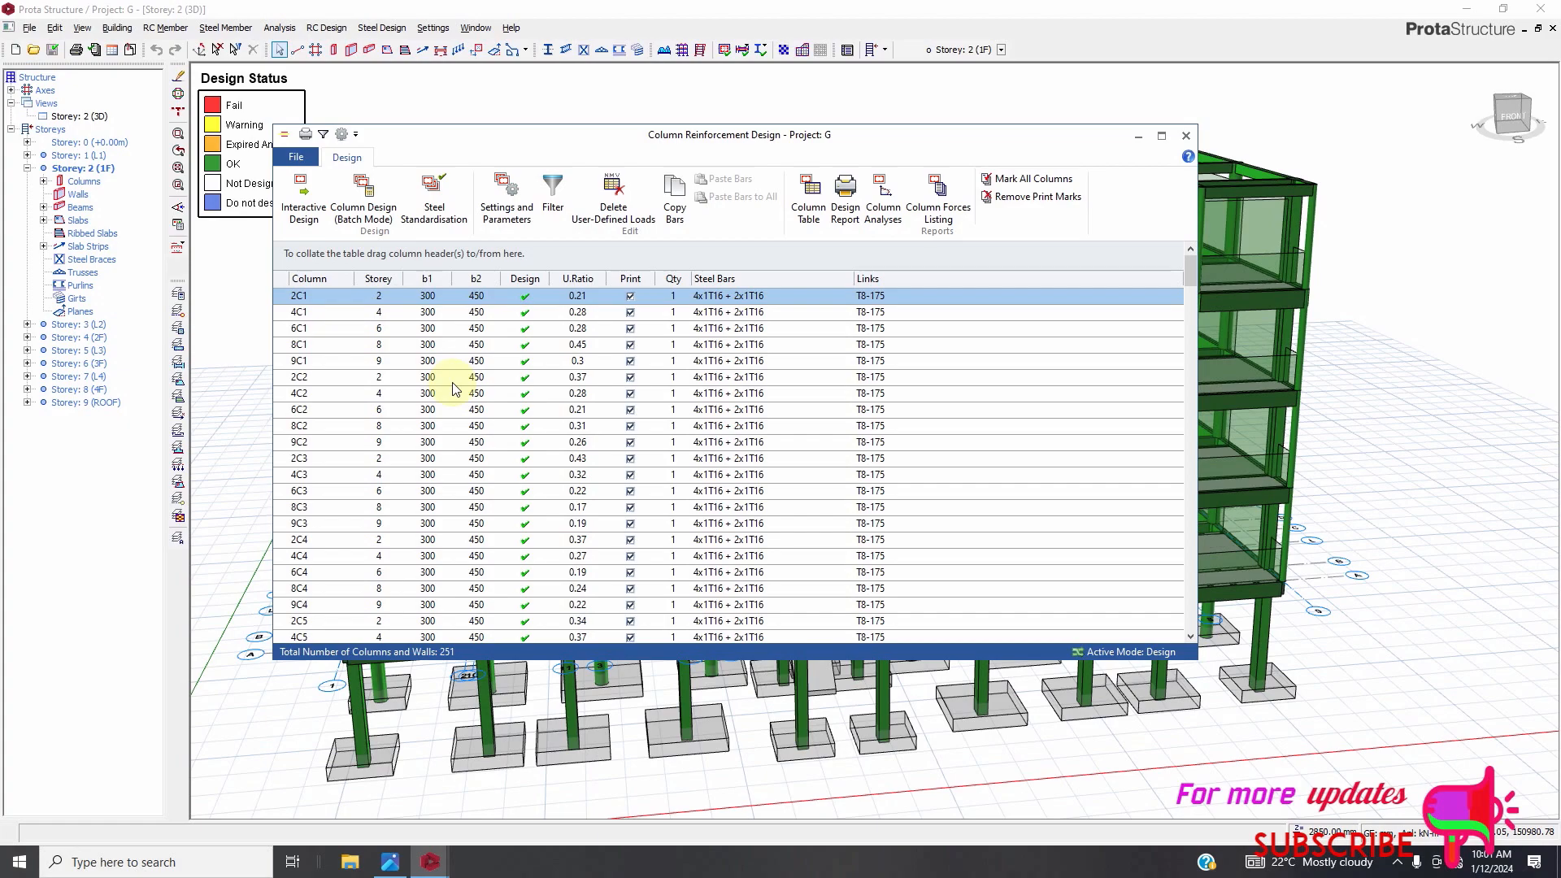
pyautogui.click(1137, 136)
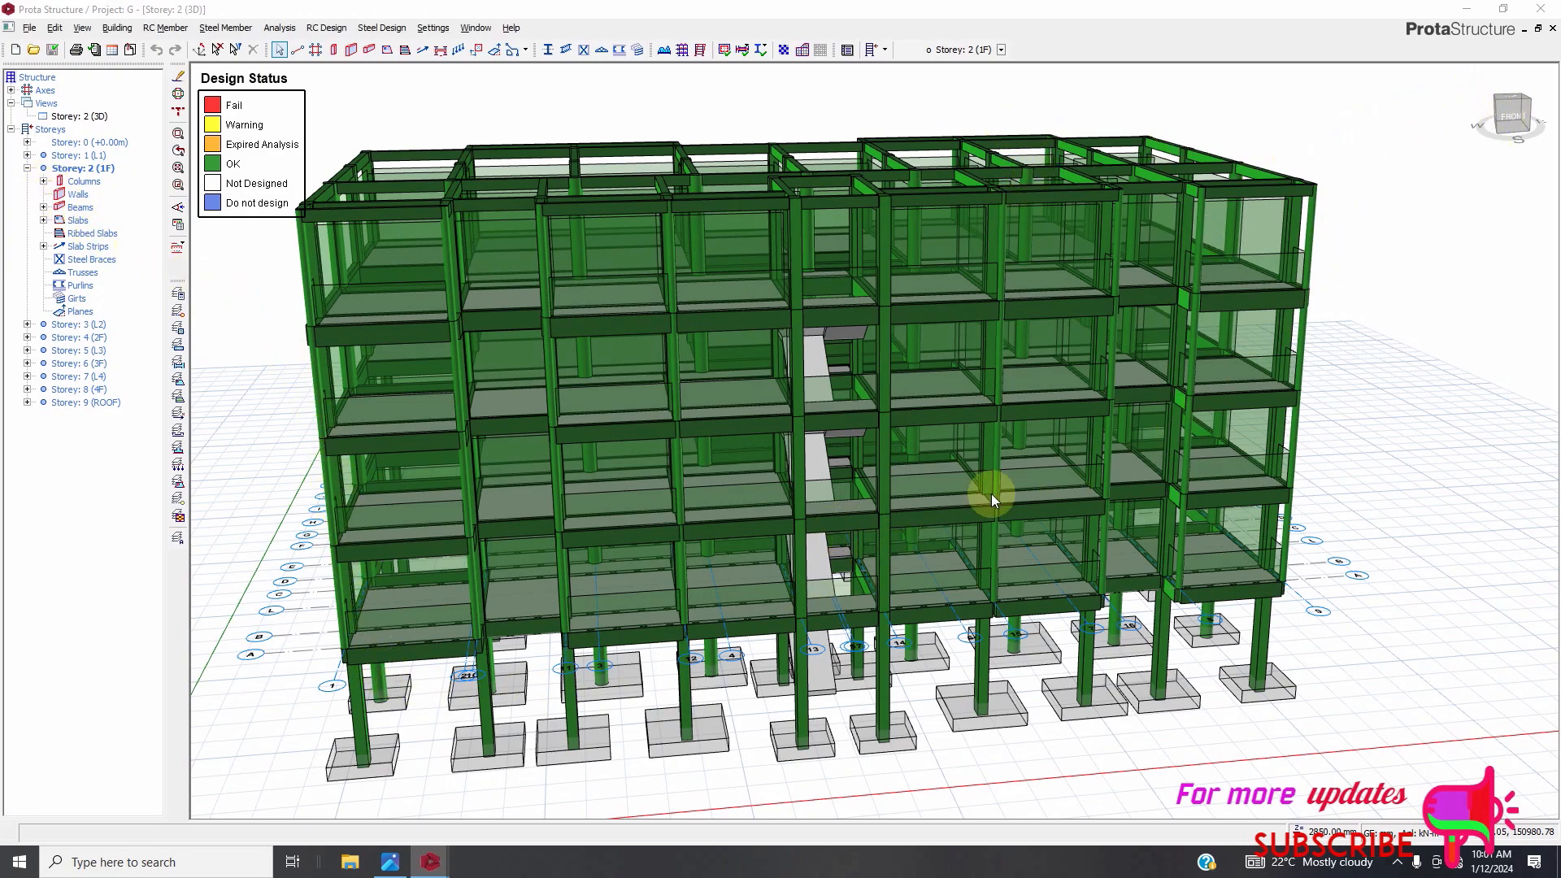
pyautogui.moveTo(430, 862)
pyautogui.click(512, 785)
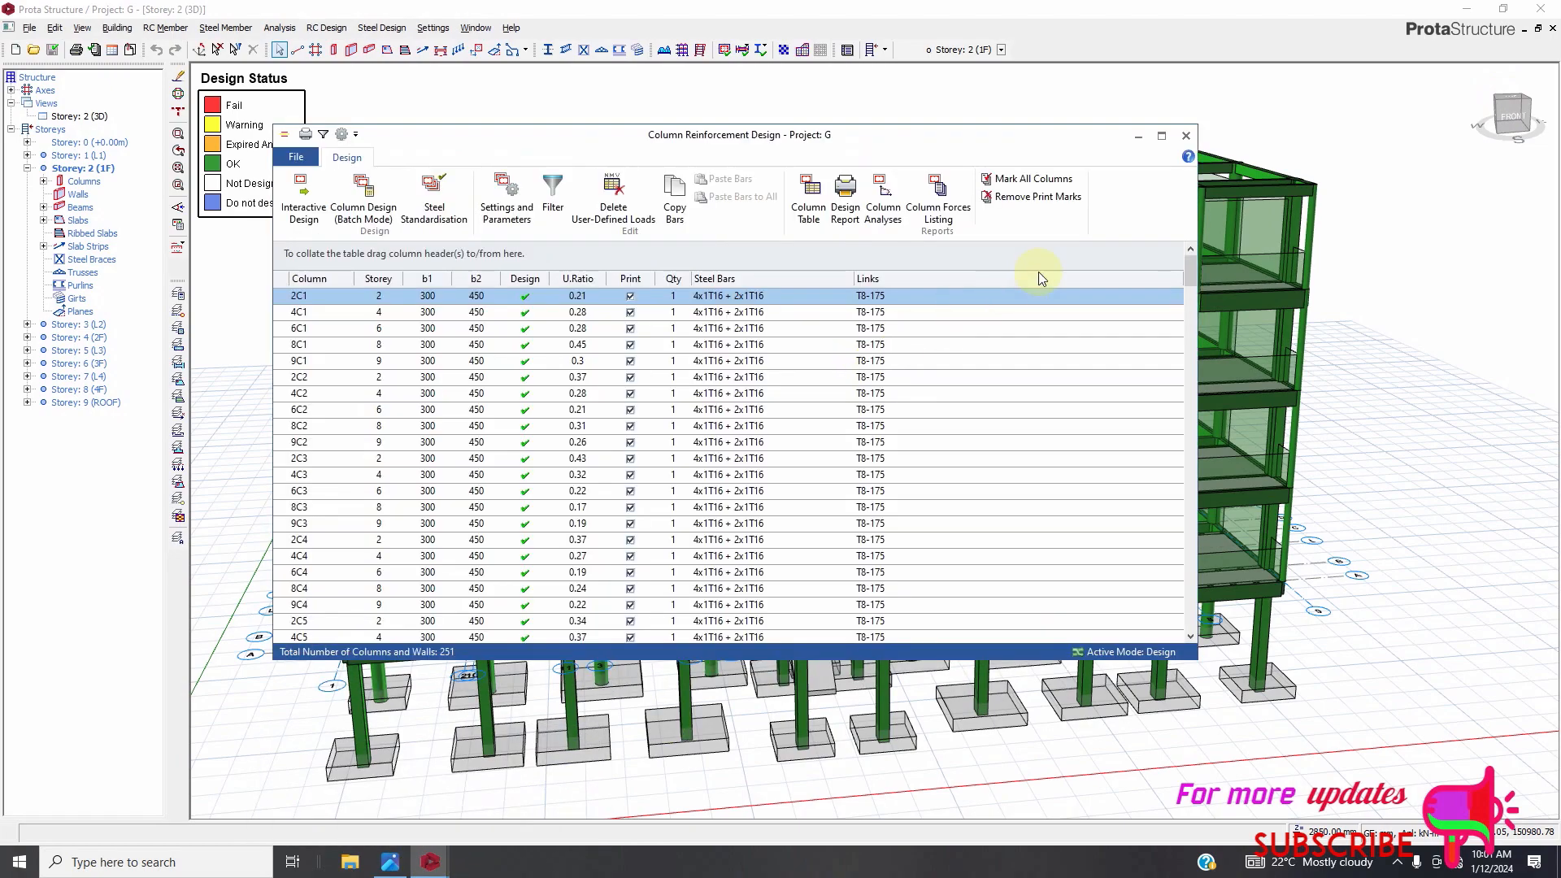
pyautogui.click(1187, 136)
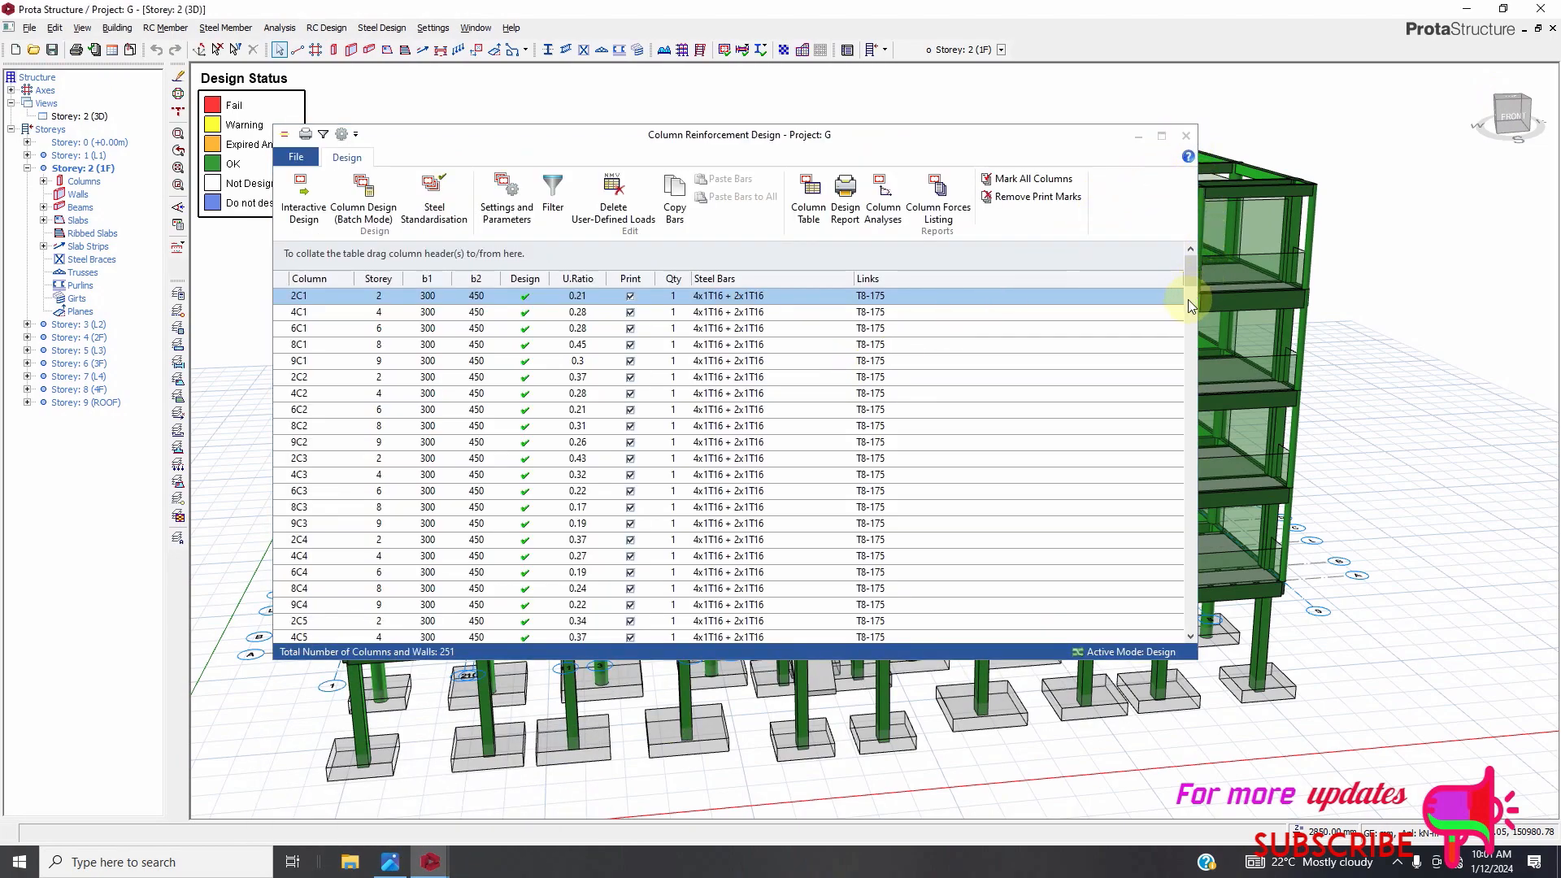
# Select the ground-storey column beside the stair core in the 3D model.
pyautogui.scroll(5, 886, 686)
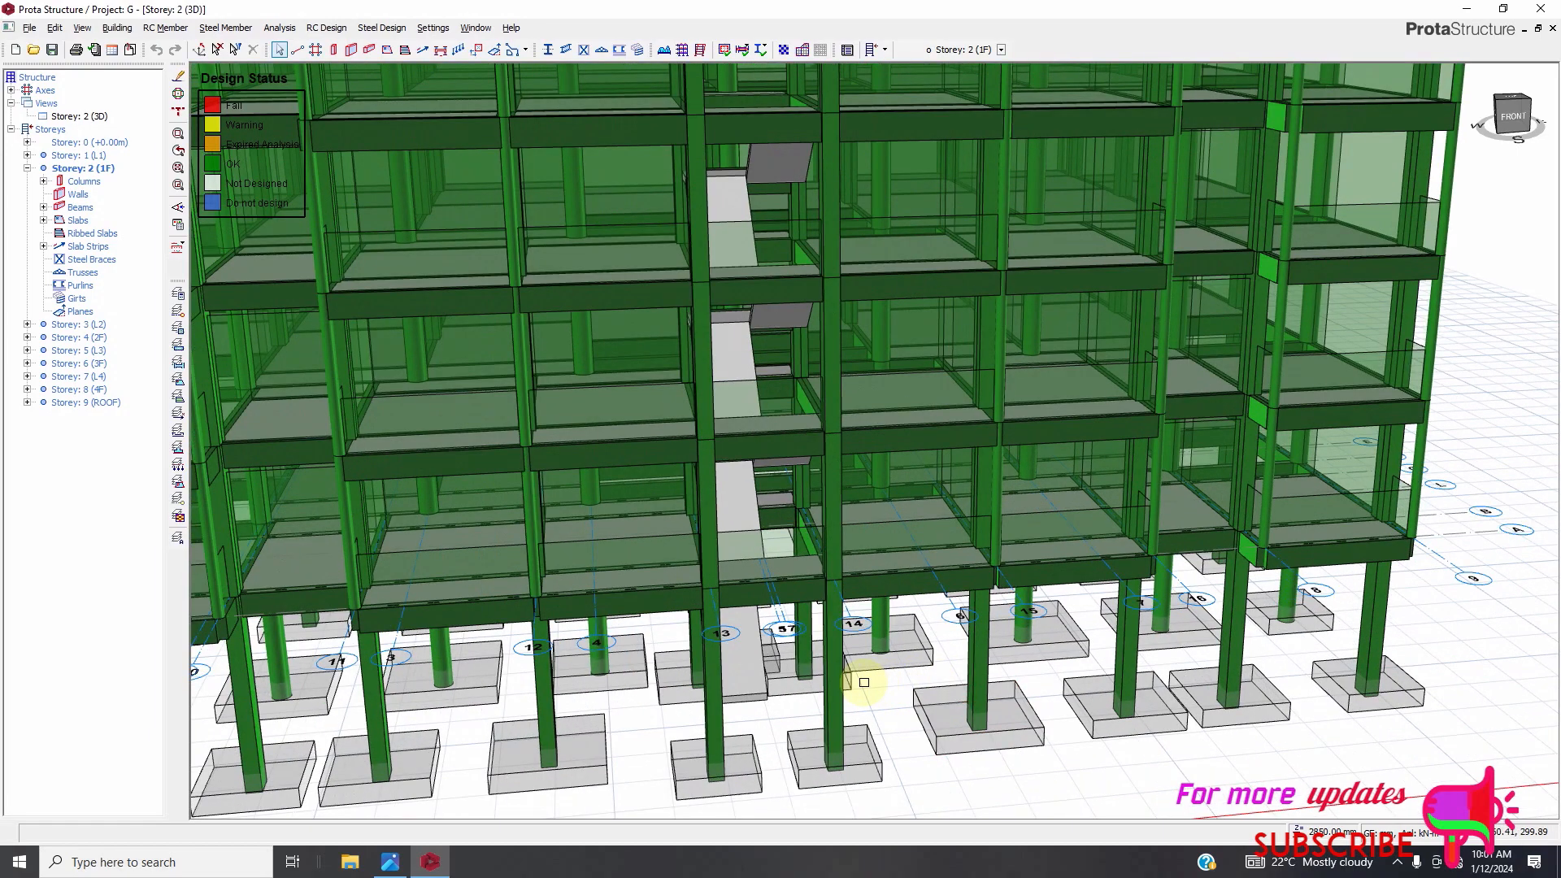
pyautogui.scroll(-3, 831, 675)
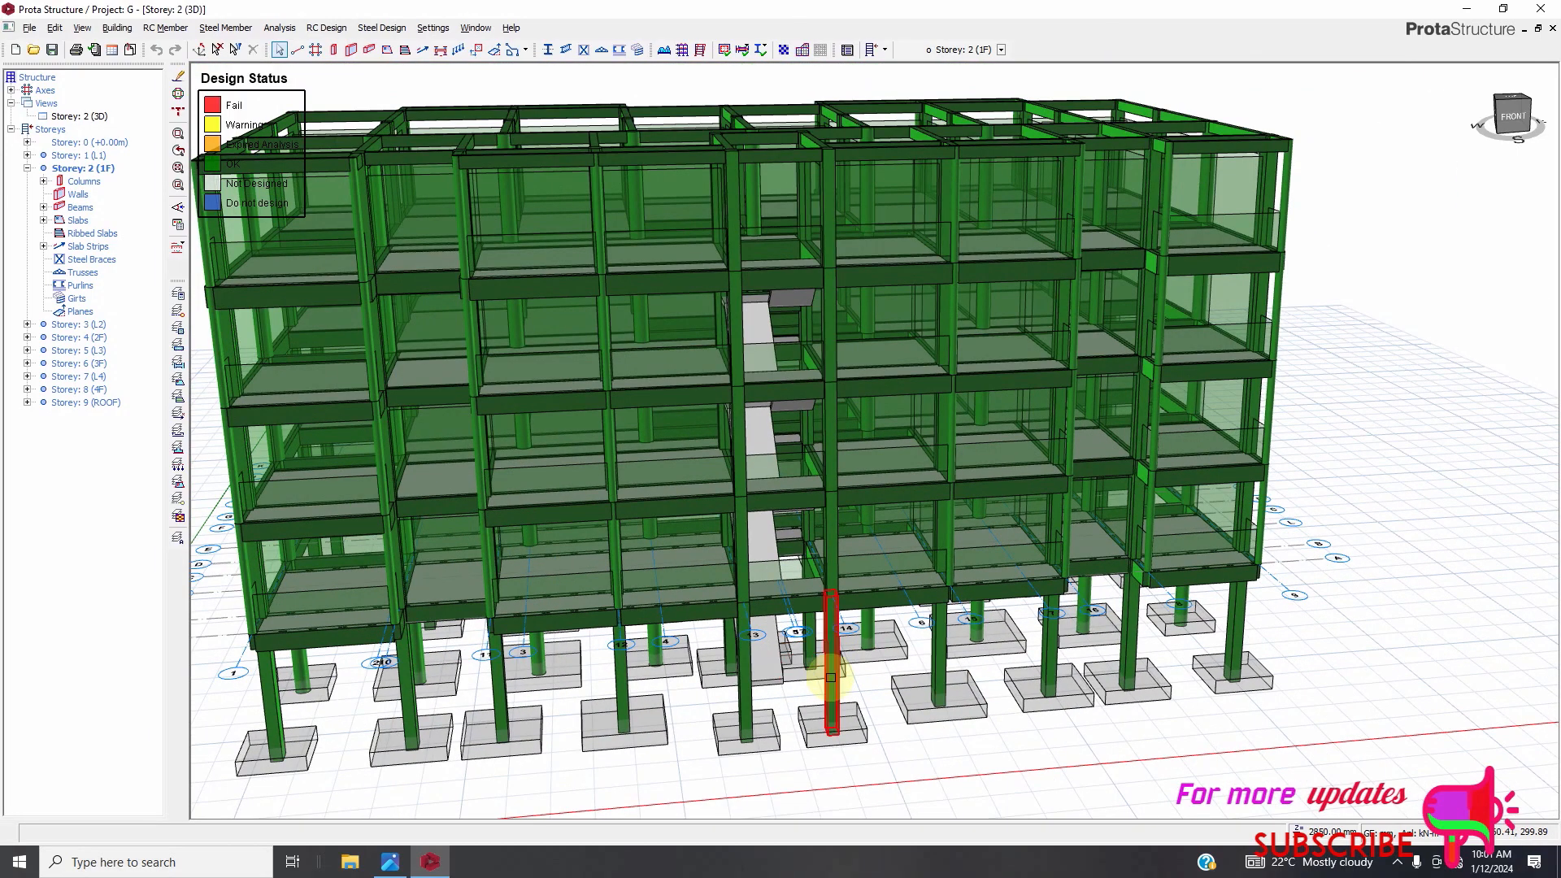
pyautogui.click(832, 680)
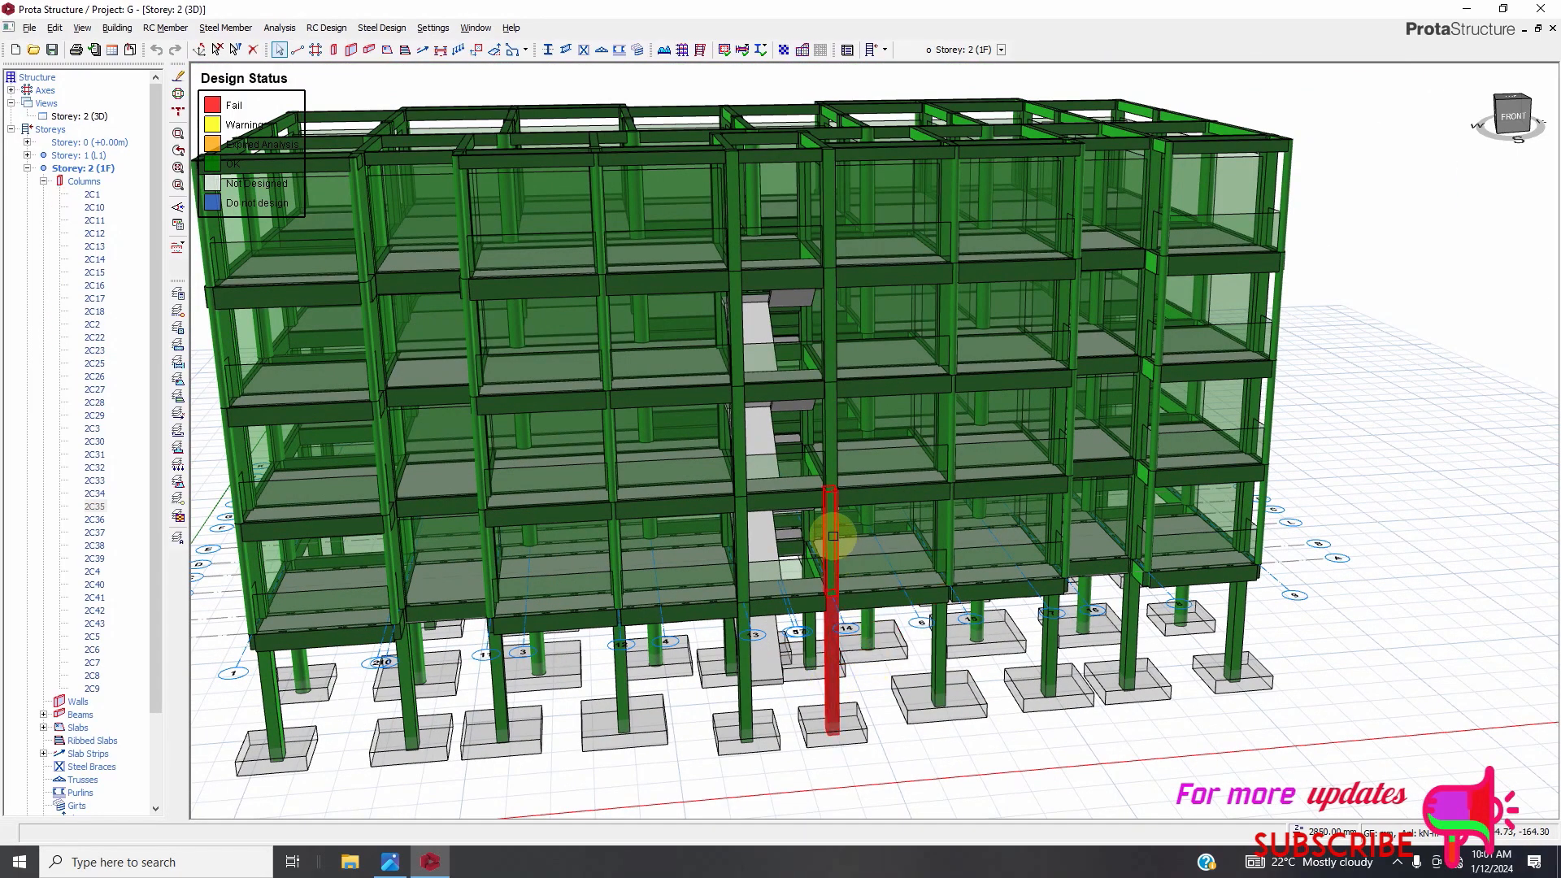
# Select all storey 2 columns, 2C1 to 2C9, and open their properties table.
pyautogui.click(833, 537)
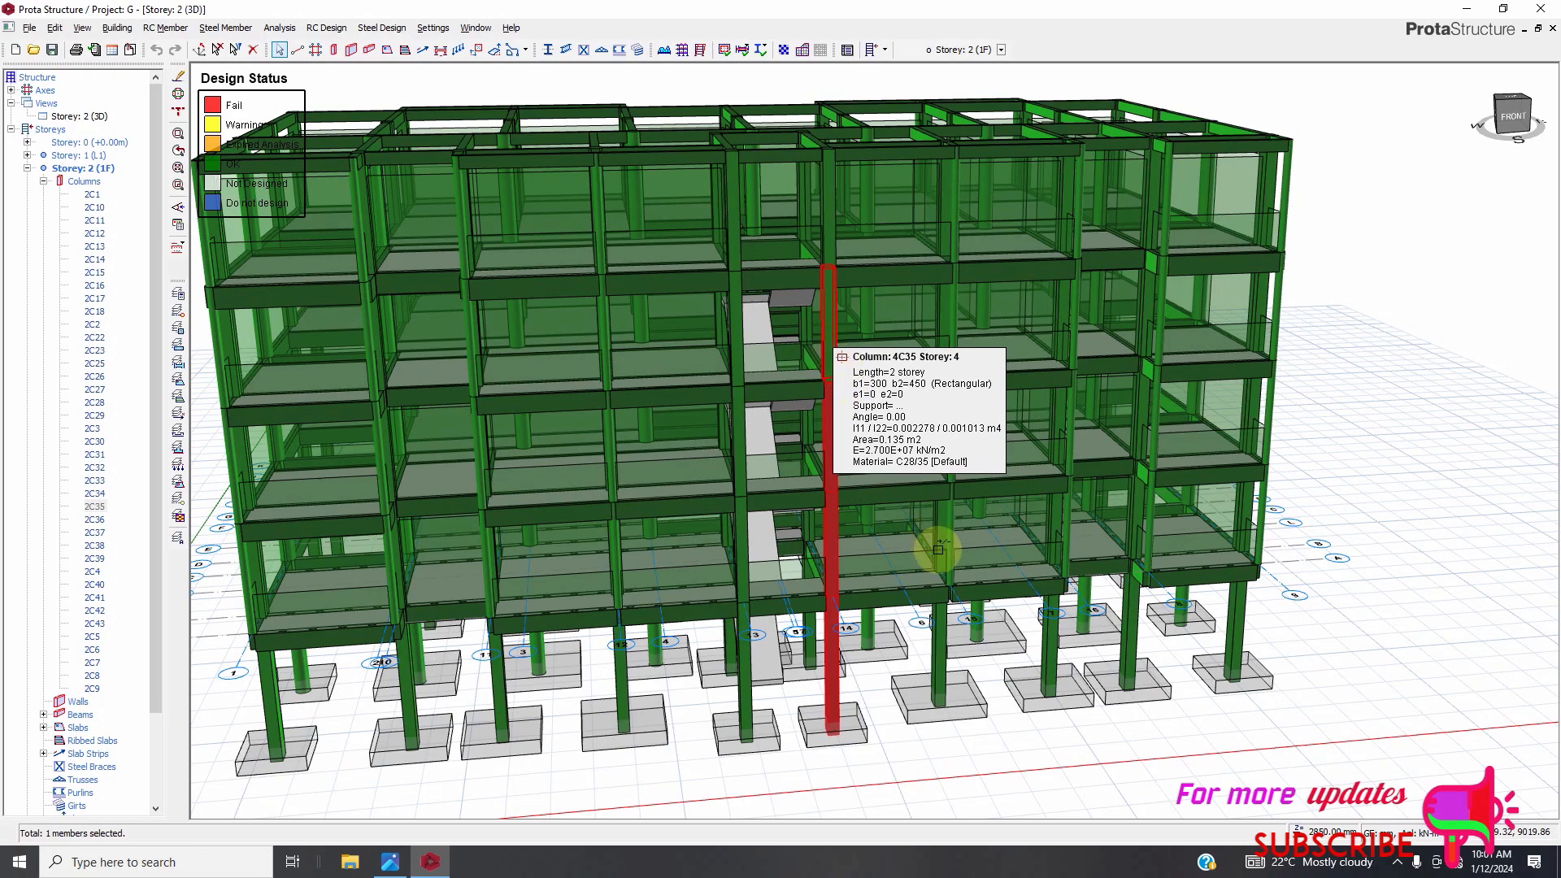
pyautogui.keyDown('ctrl'); pyautogui.click(940, 675); pyautogui.keyUp('ctrl')
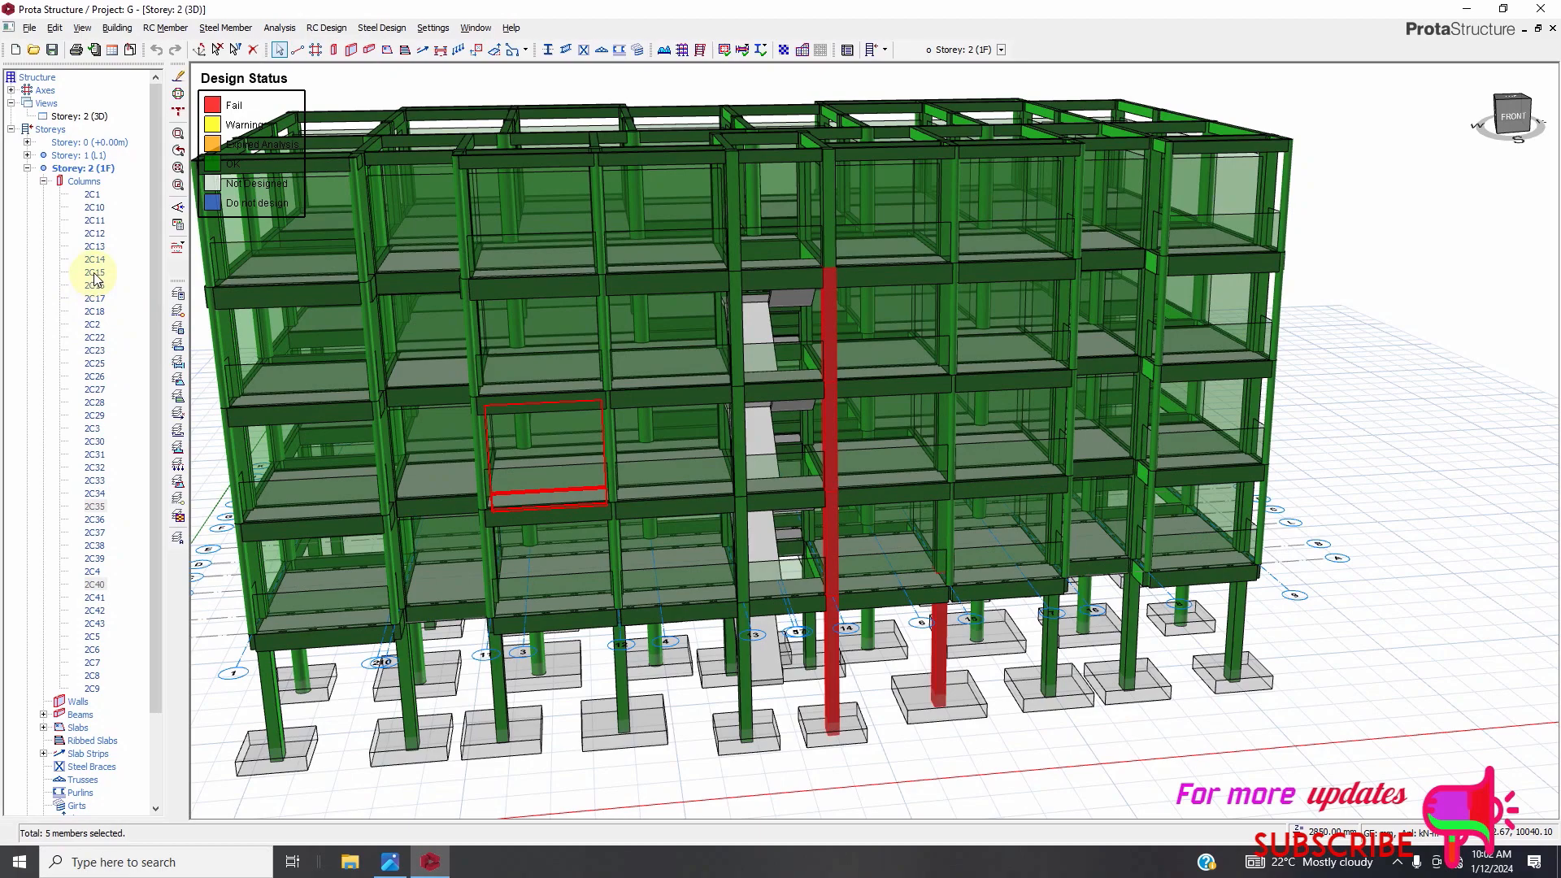
pyautogui.click(92, 195)
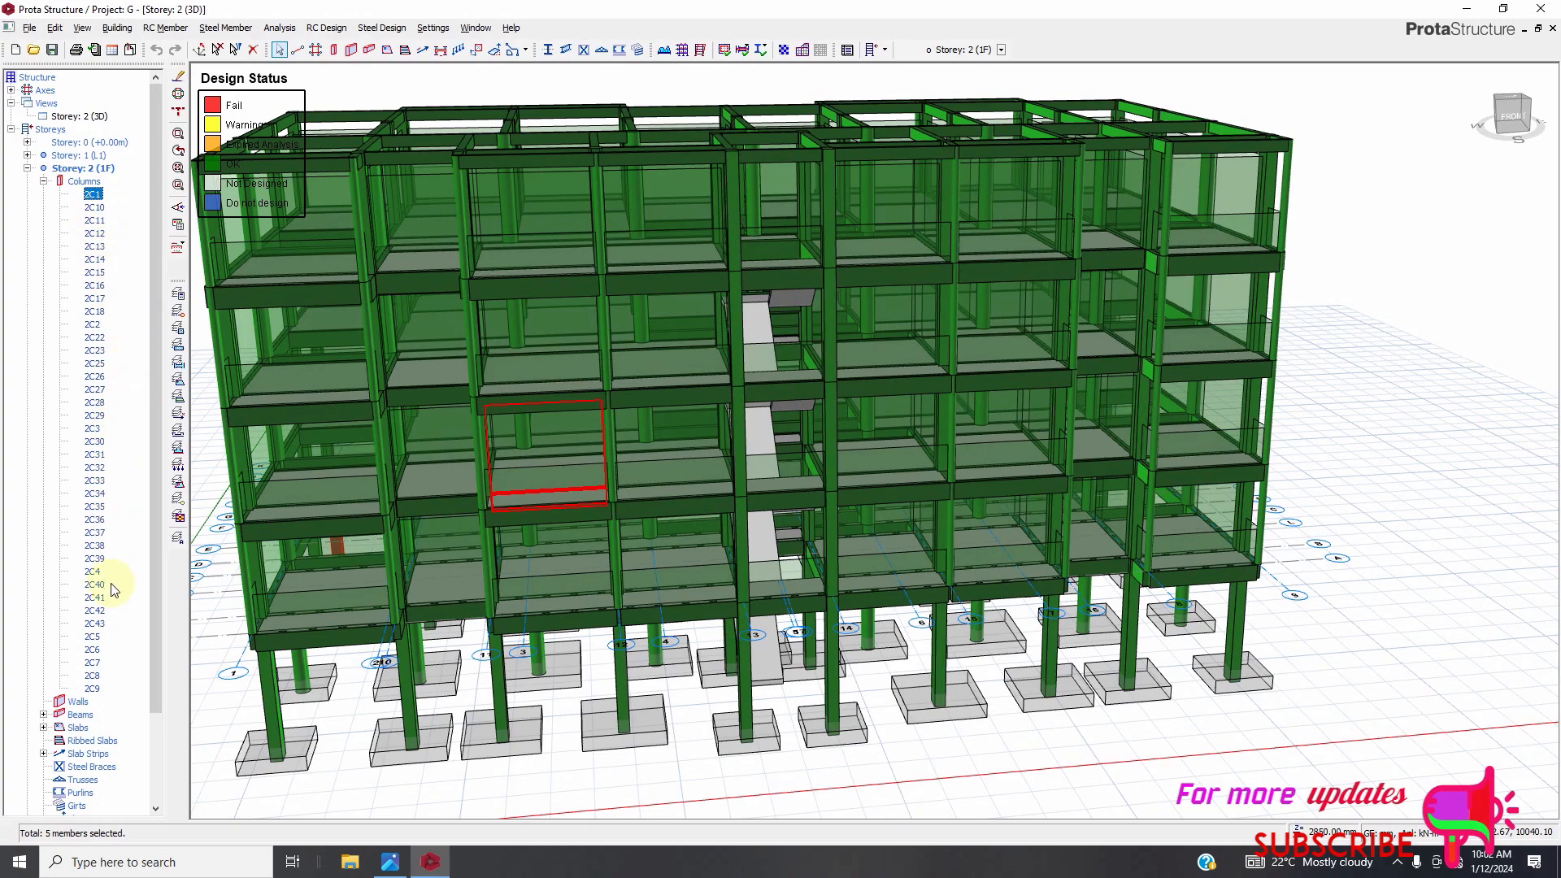
pyautogui.keyDown('shift'); pyautogui.click(92, 689); pyautogui.keyUp('shift')
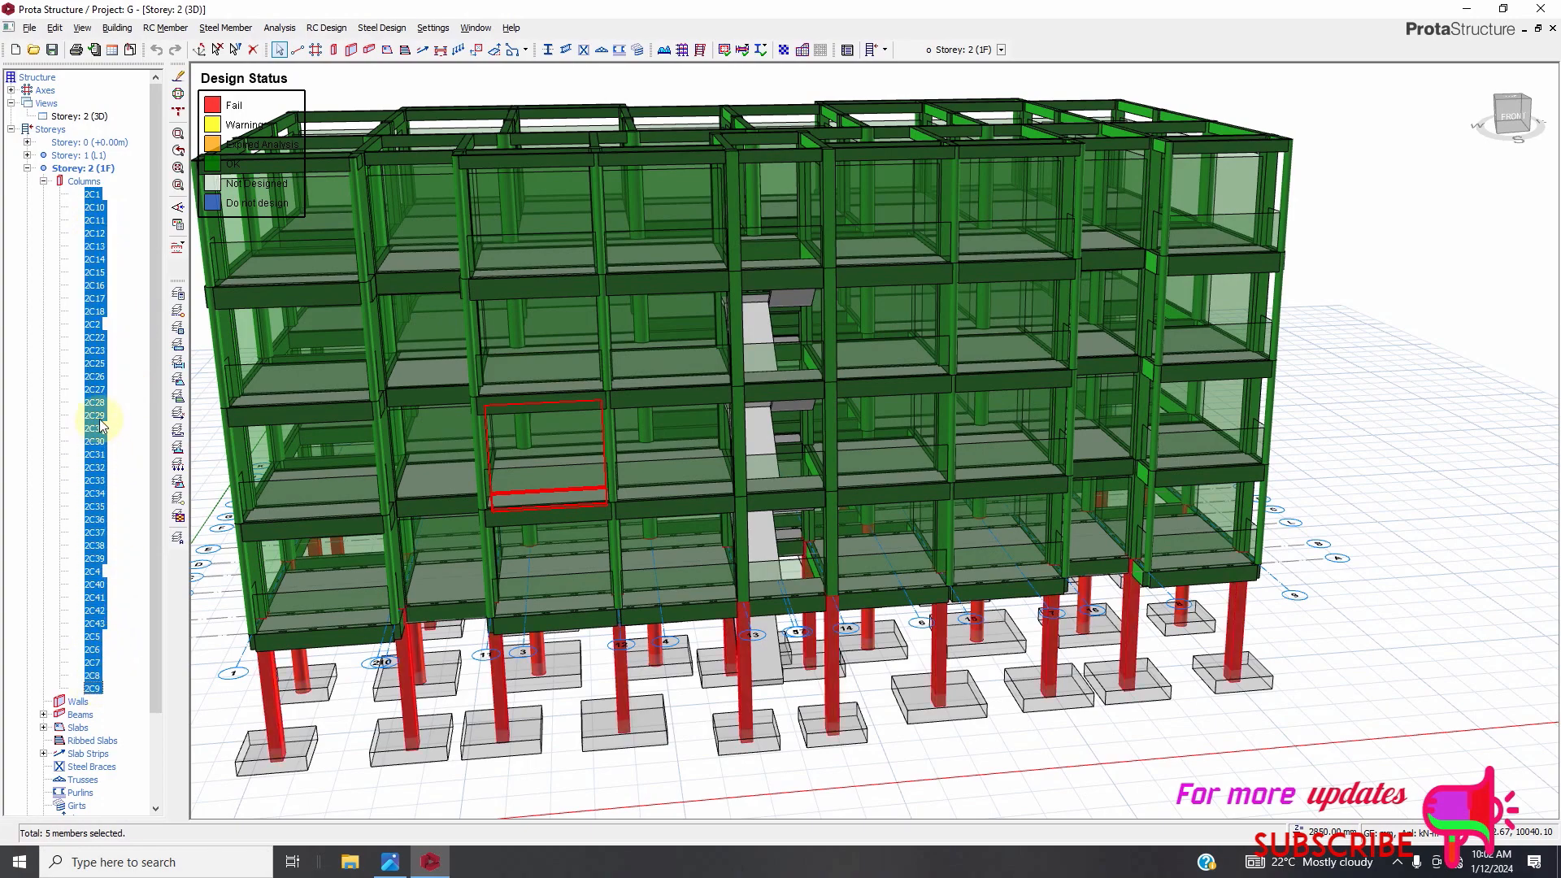
pyautogui.rightClick(95, 387)
pyautogui.rightClick(94, 390)
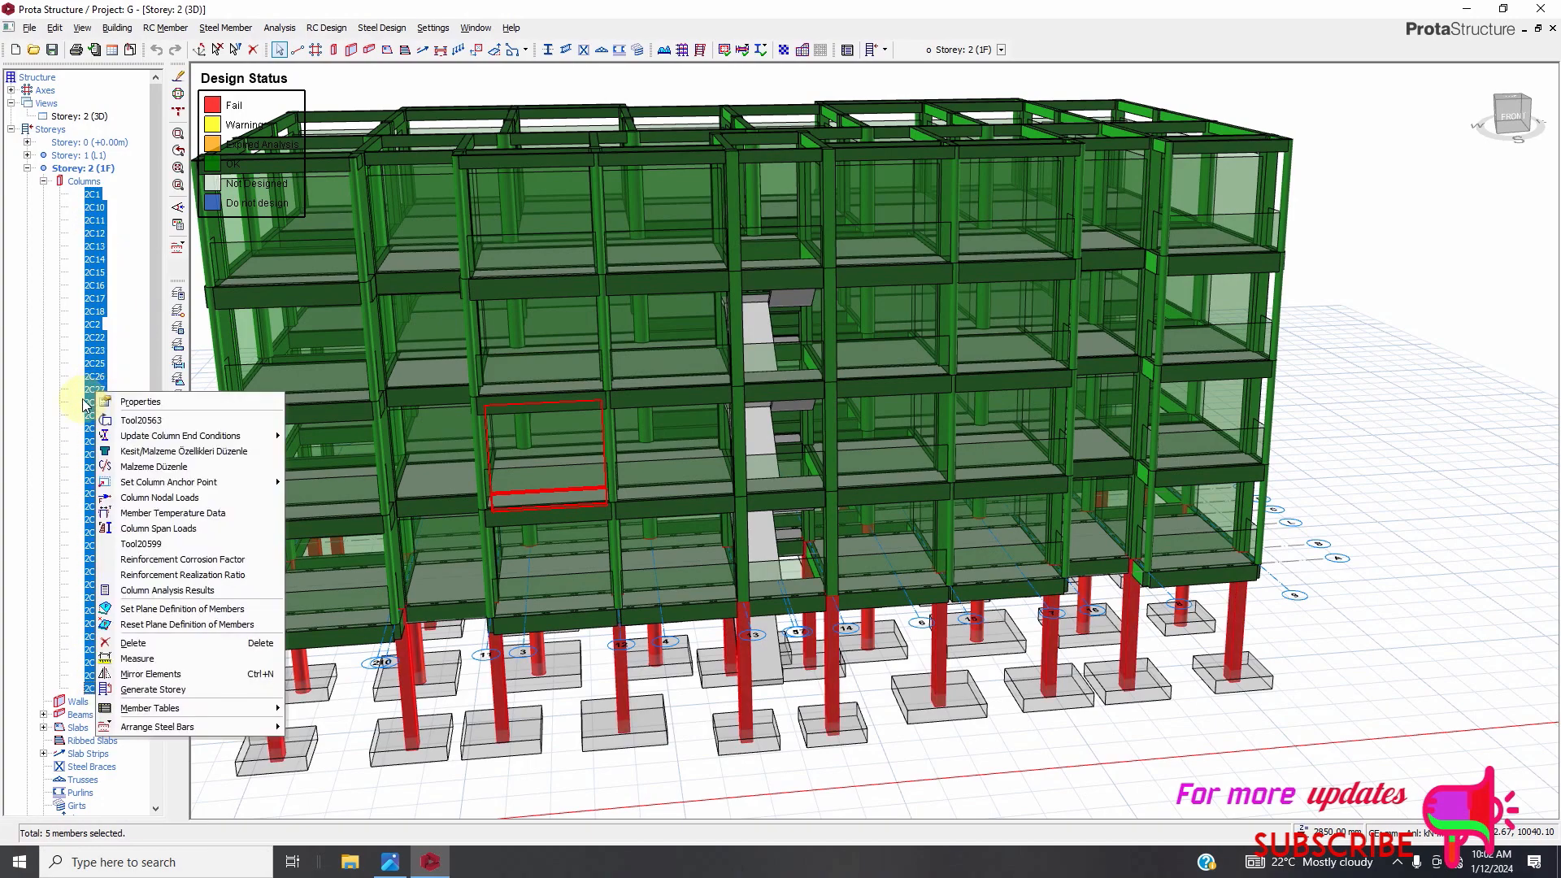
pyautogui.click(139, 401)
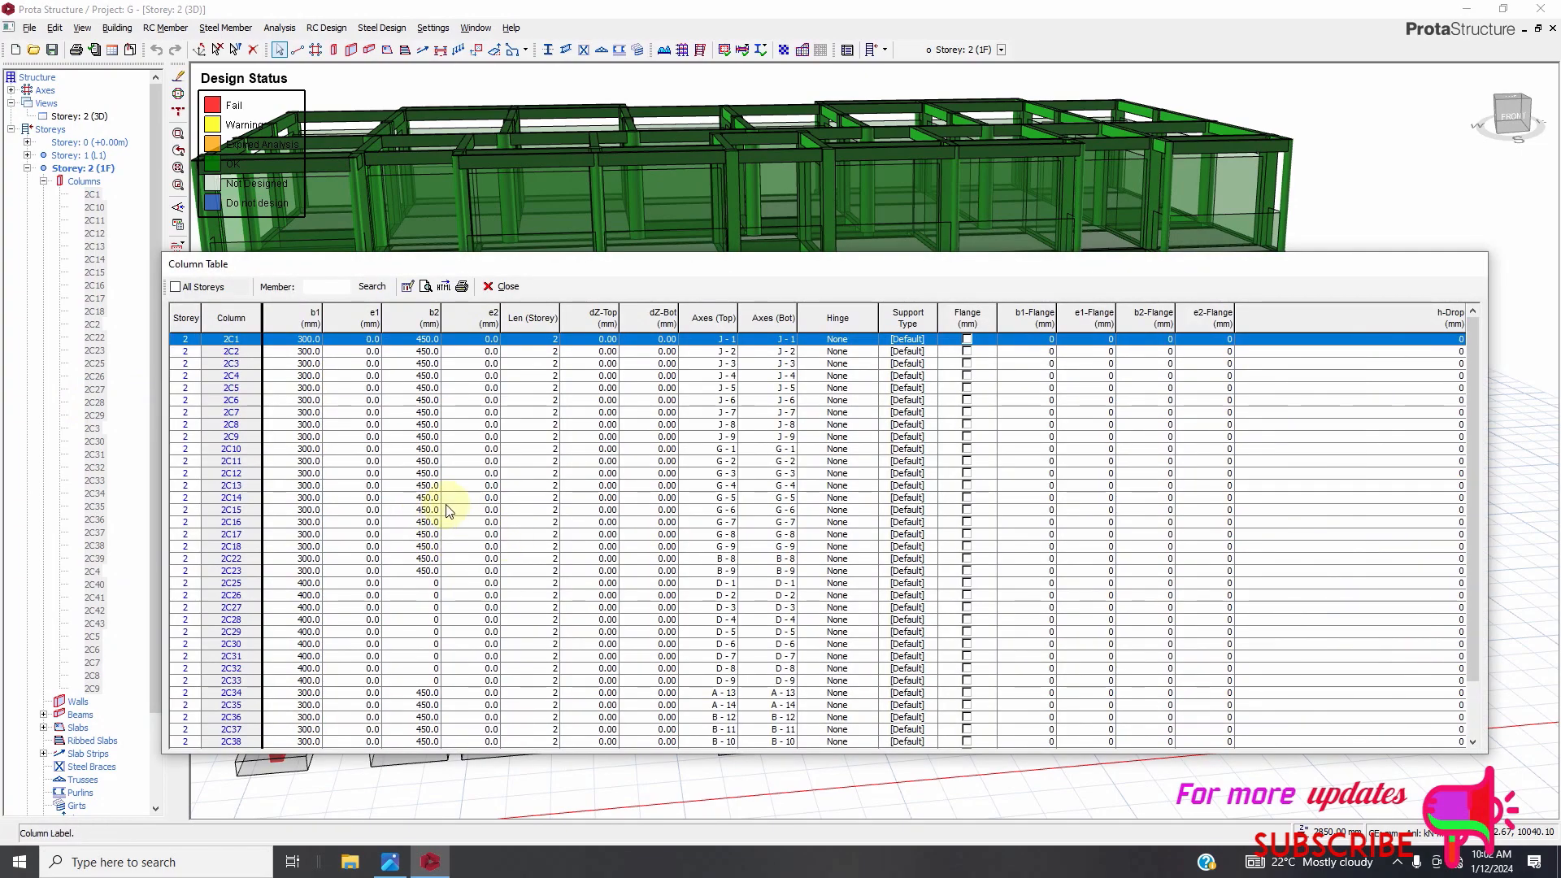
# Set the b1 dimension of all storey 2 columns to 250 mm.
pyautogui.click(307, 341)
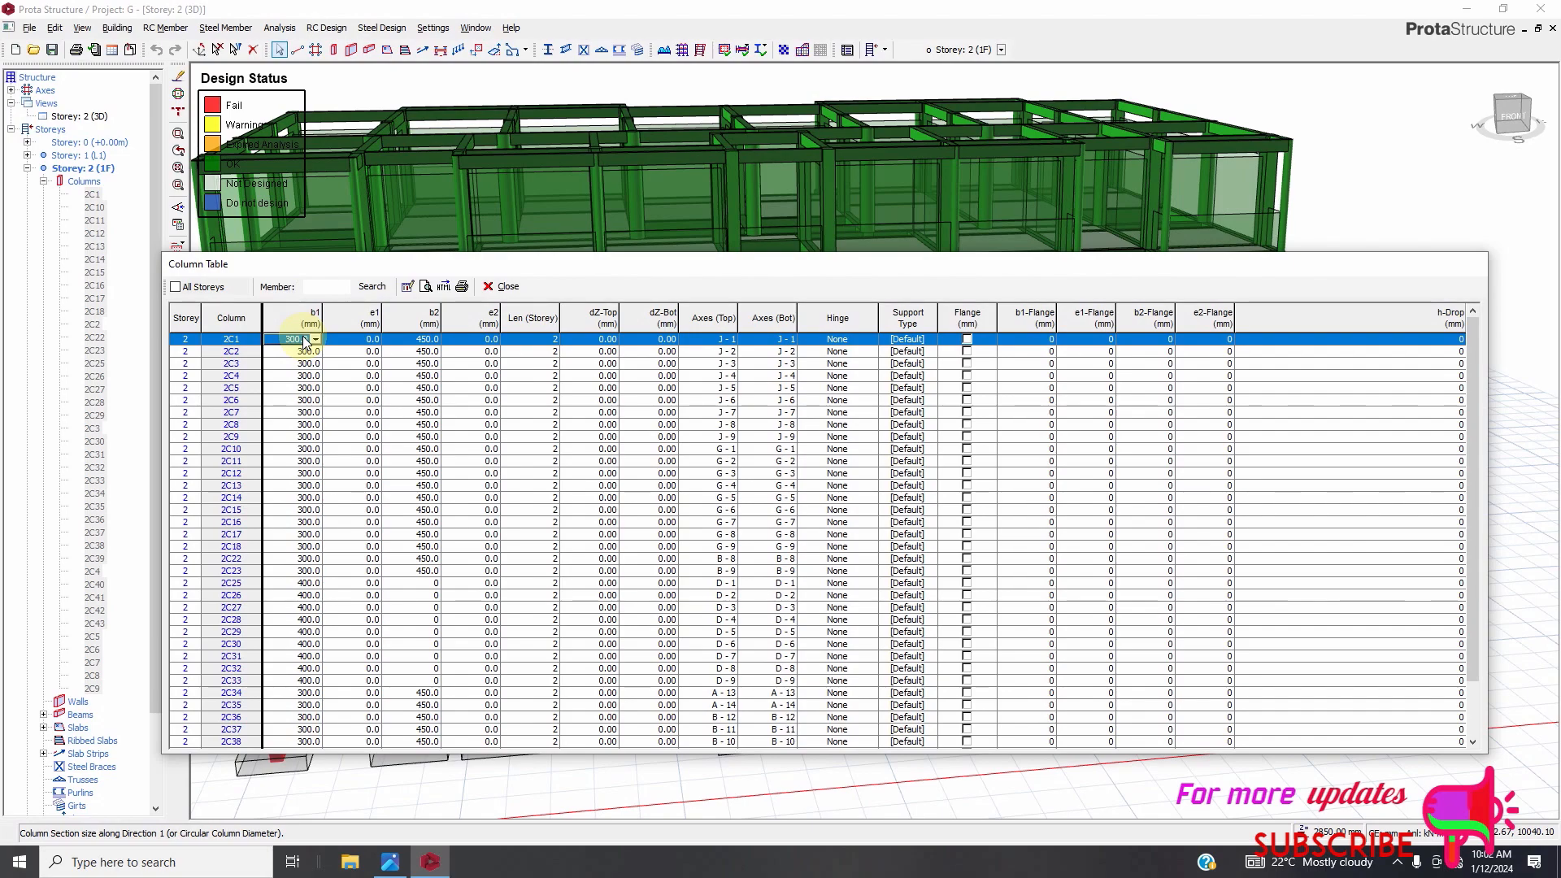
pyautogui.click(309, 318)
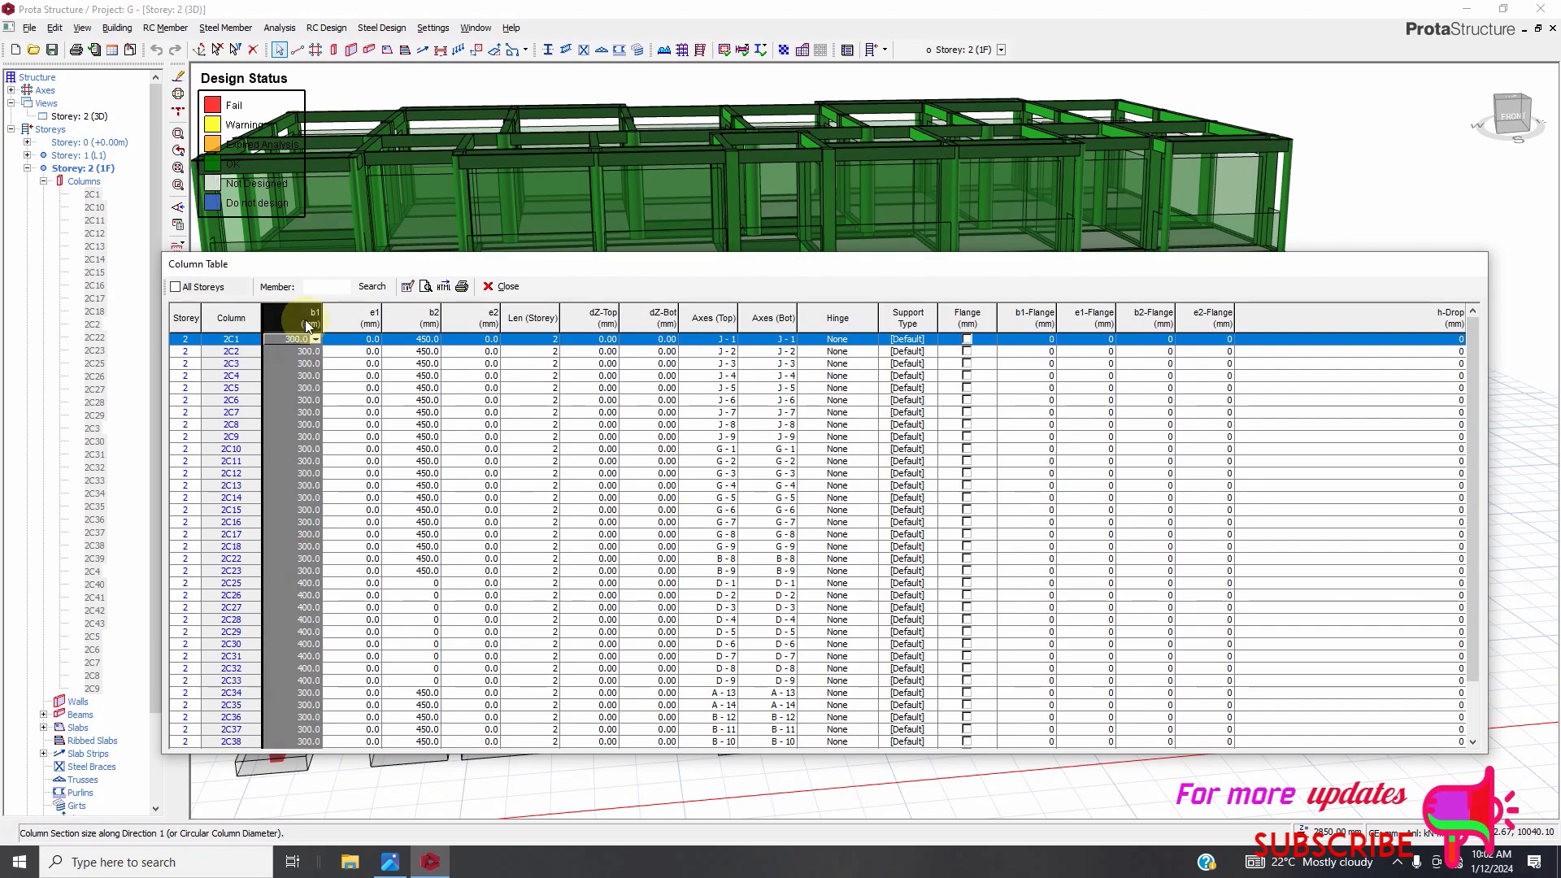
pyautogui.click(407, 287)
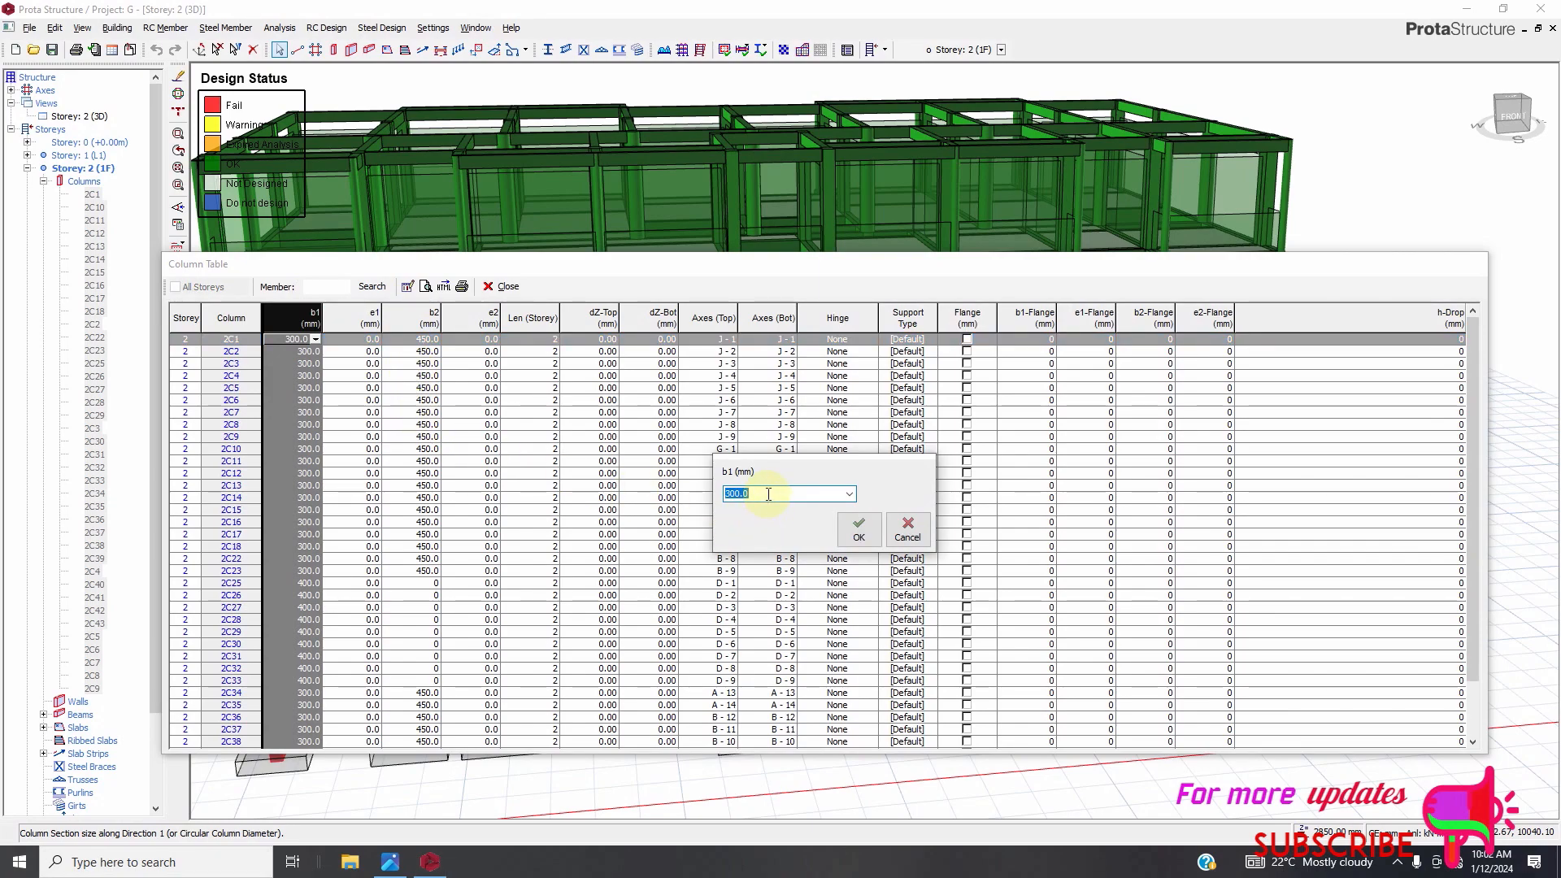
pyautogui.write('2')
pyautogui.write('50')
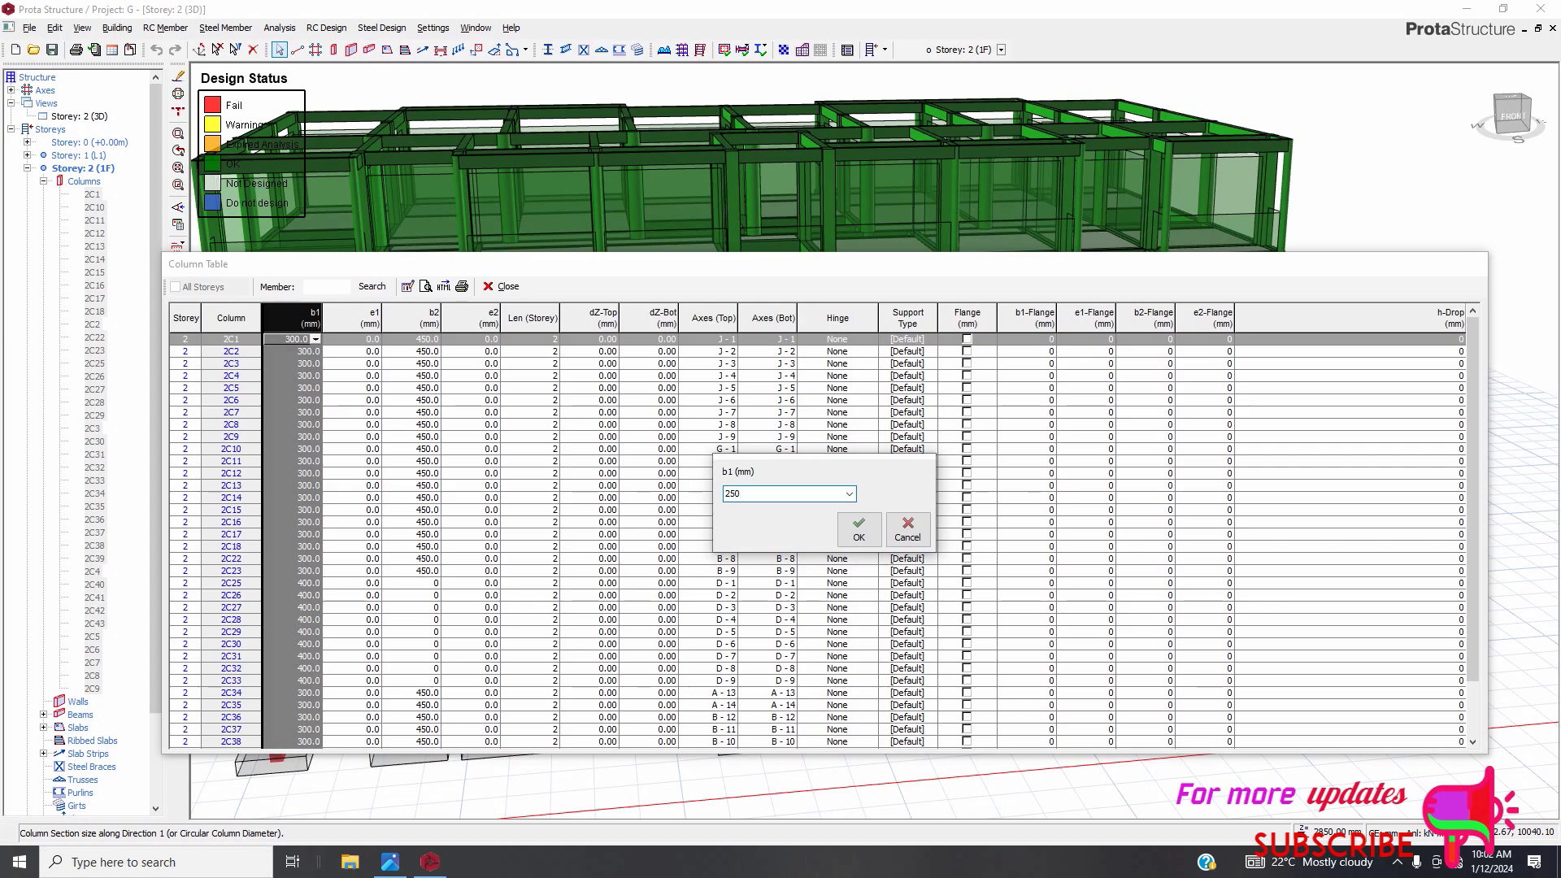
pyautogui.click(860, 529)
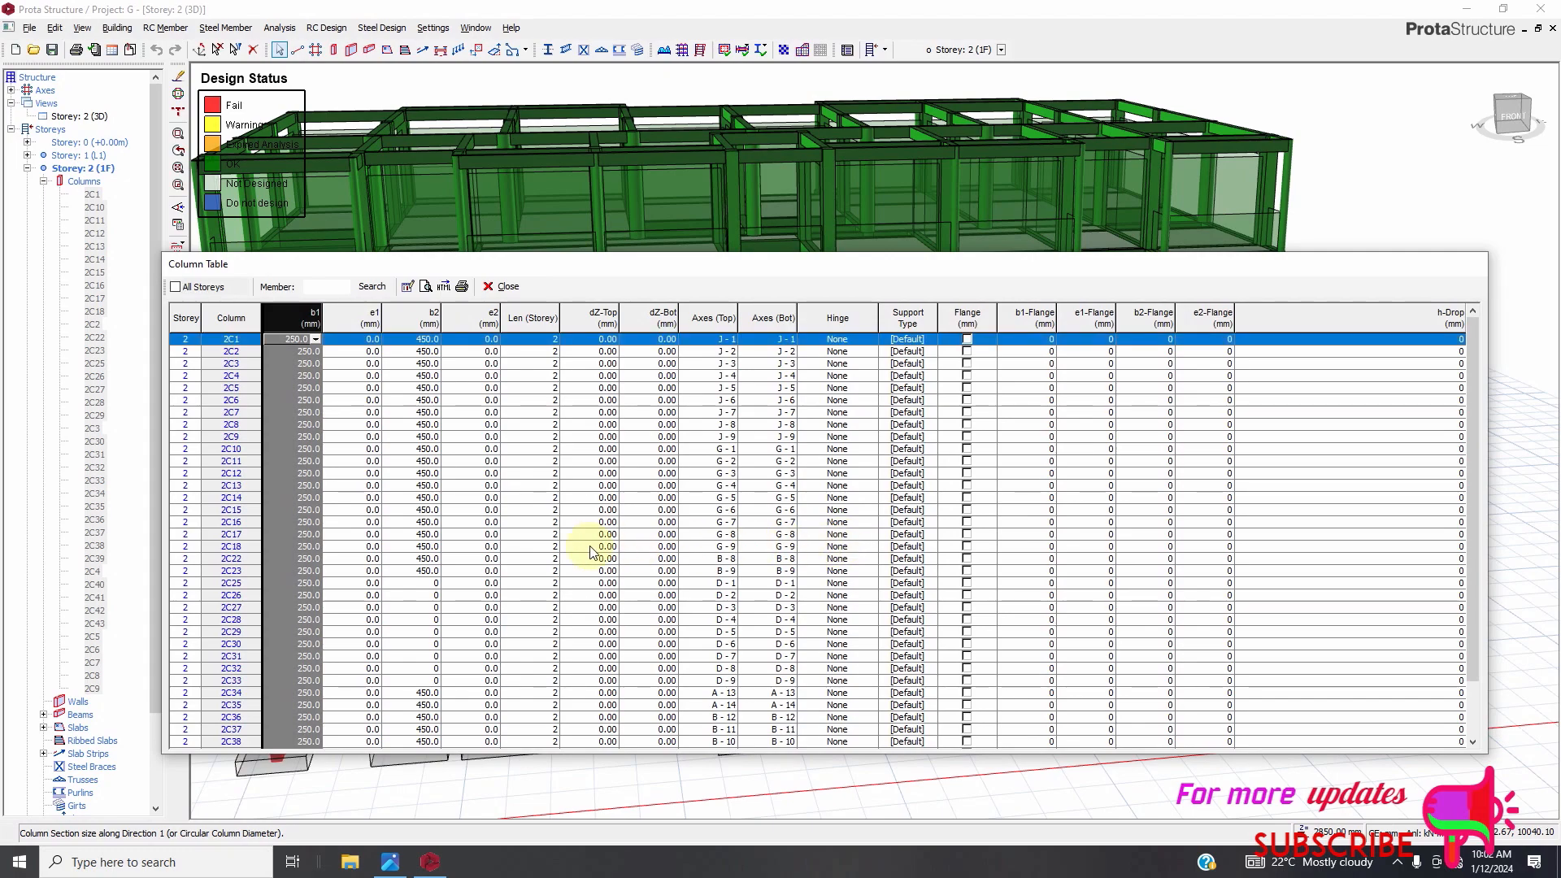
# Set column 2C25's b1 to 400 mm, accepting that the building analysis results are invalidated.
pyautogui.scroll(-1, 400, 522)
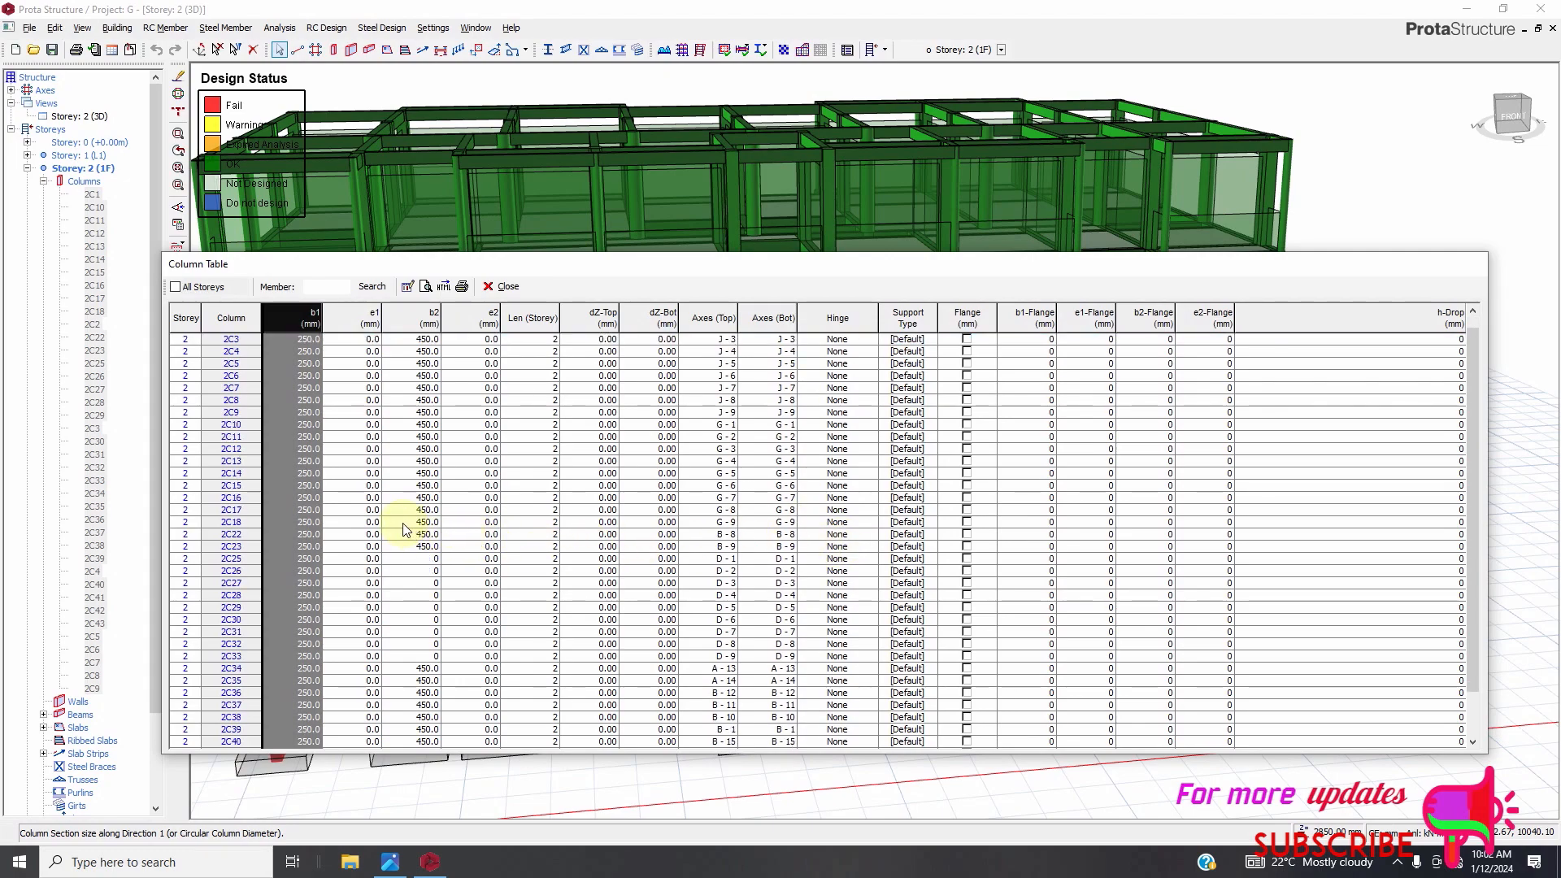
pyautogui.click(313, 561)
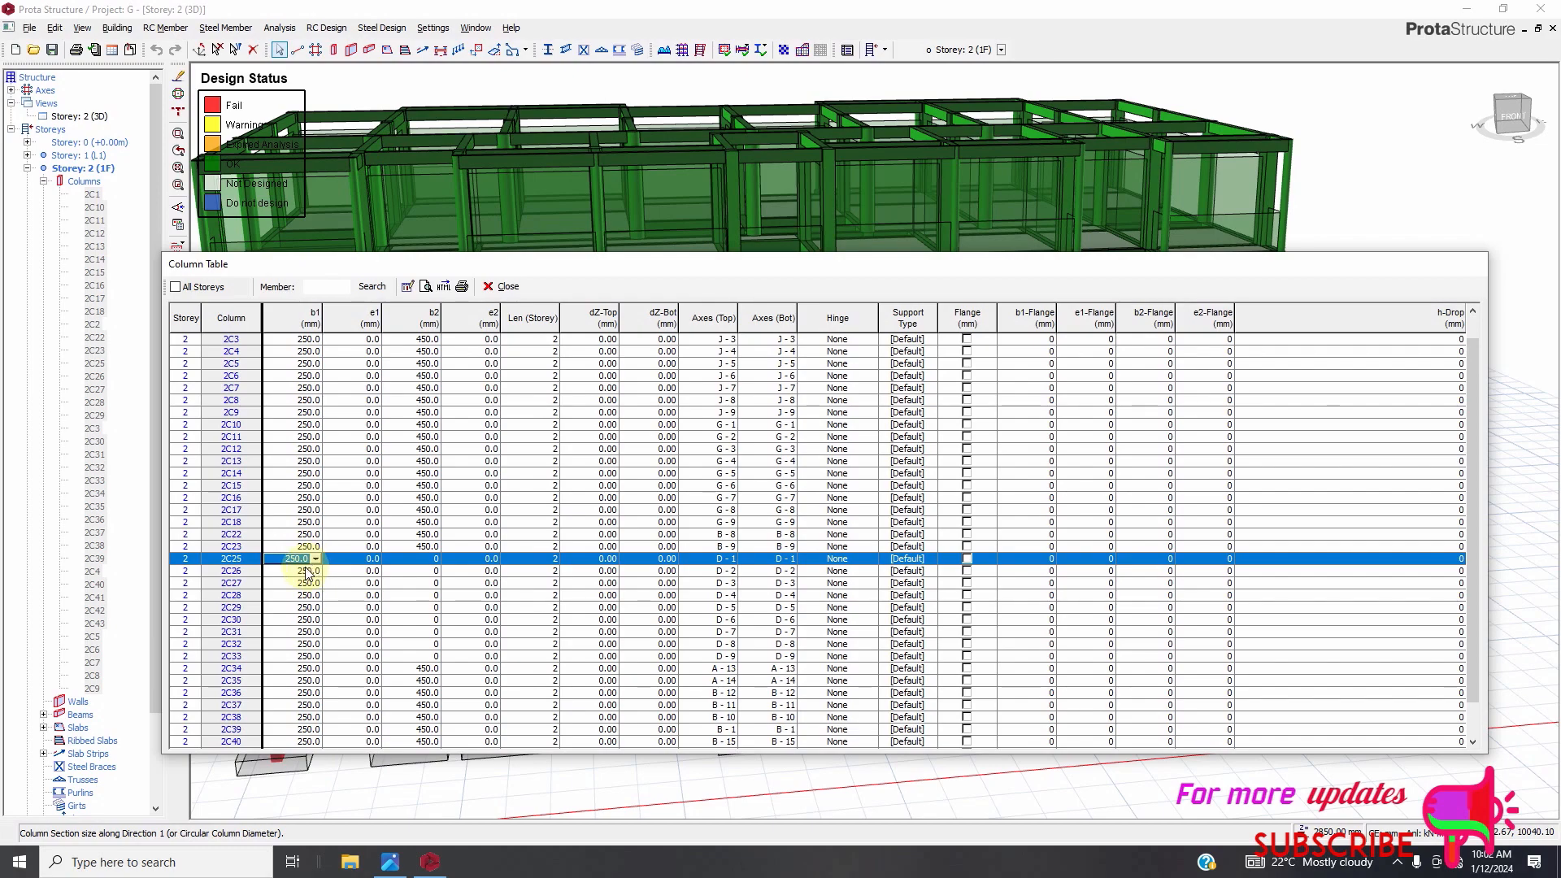
pyautogui.click(315, 559)
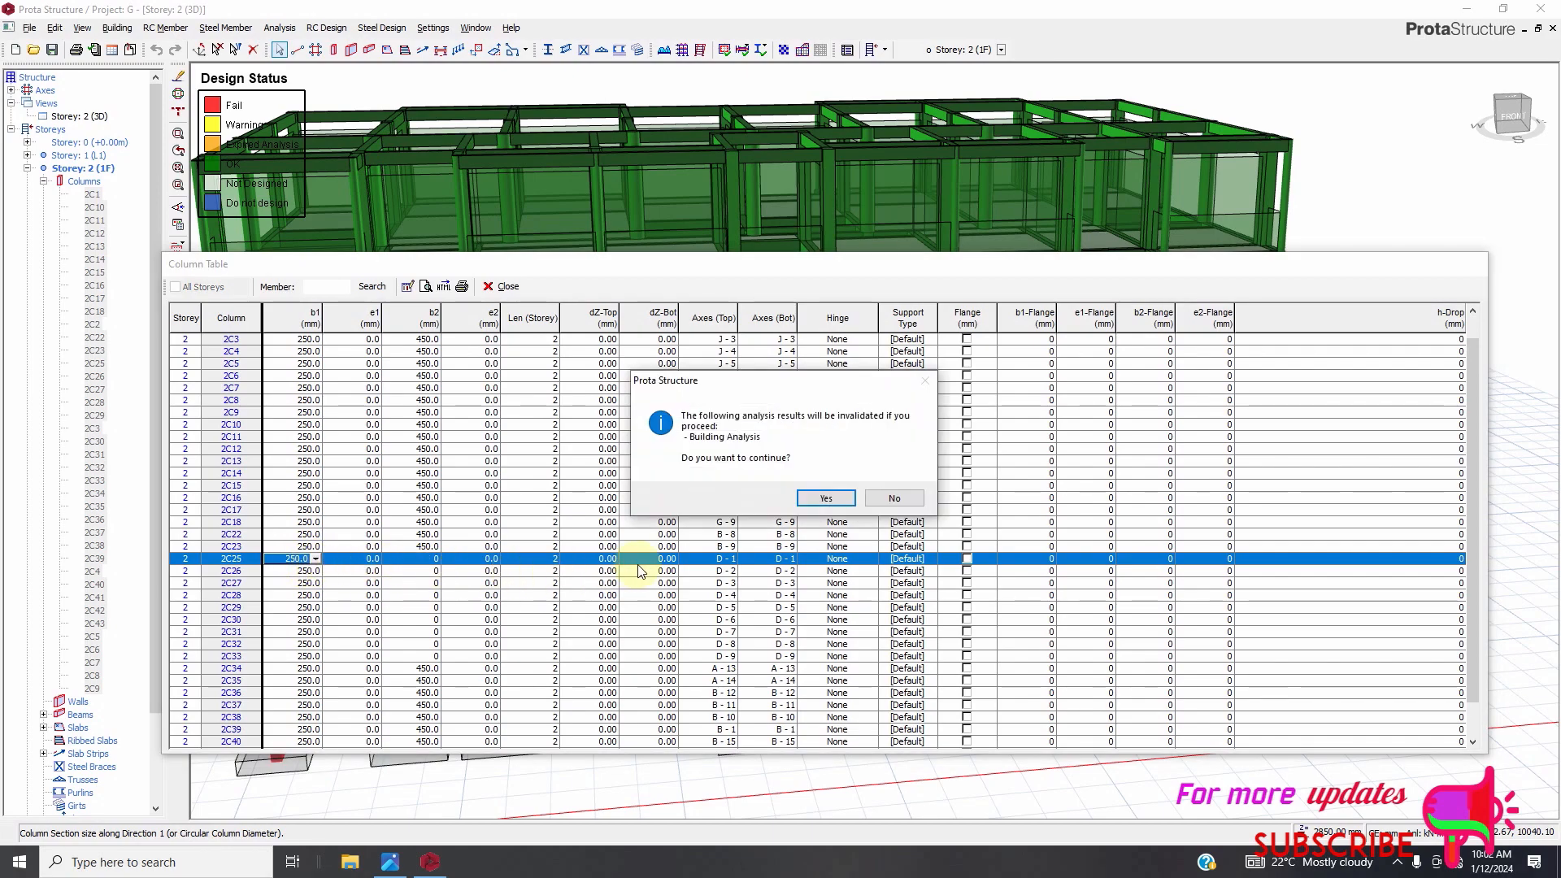
pyautogui.click(823, 498)
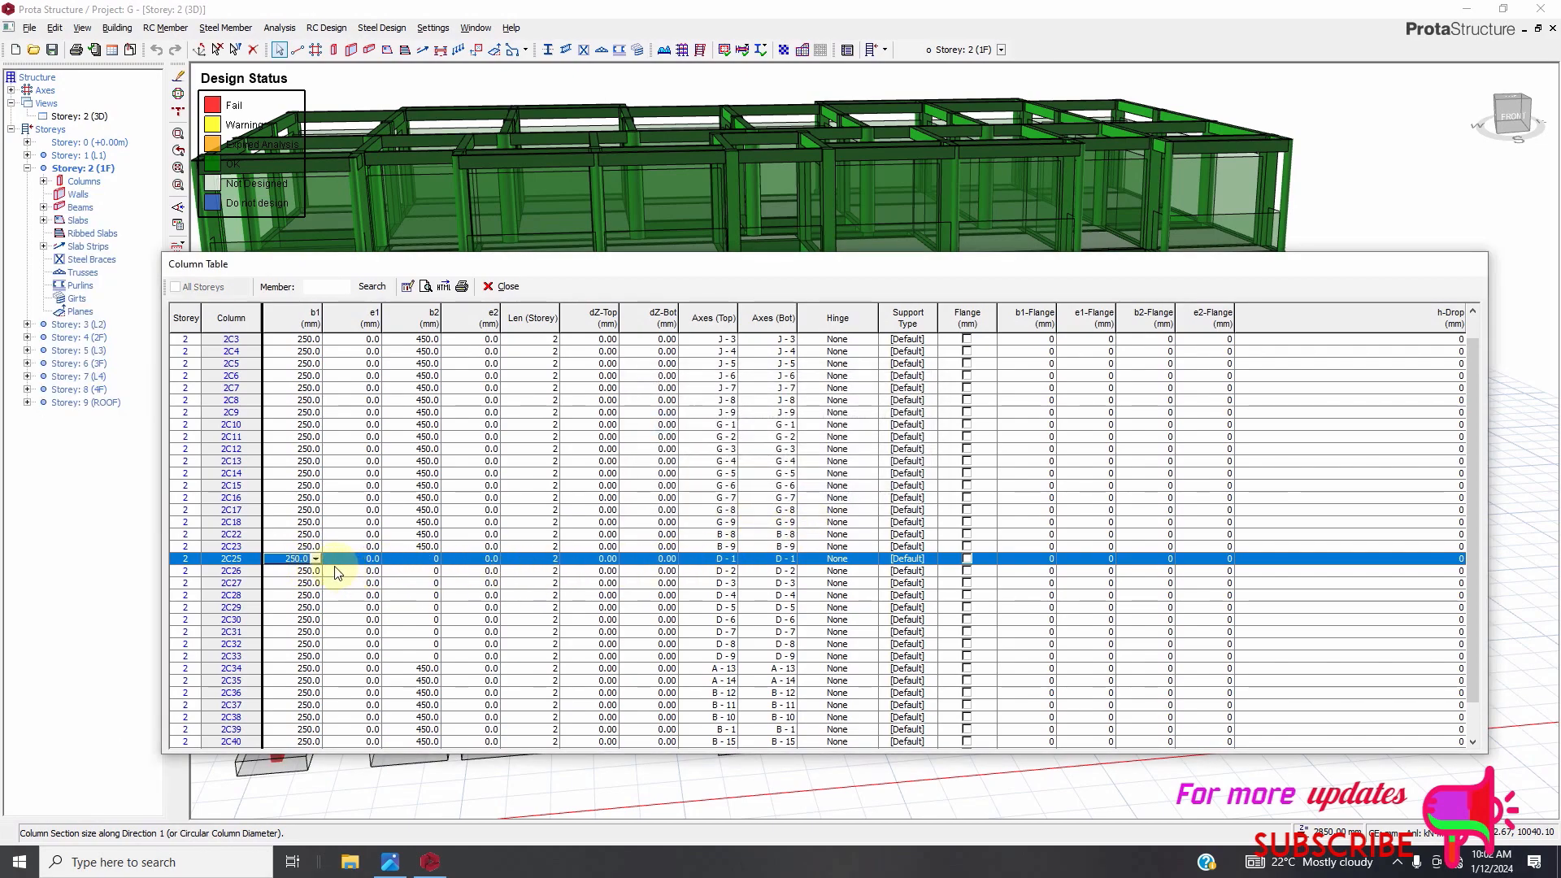
pyautogui.click(315, 559)
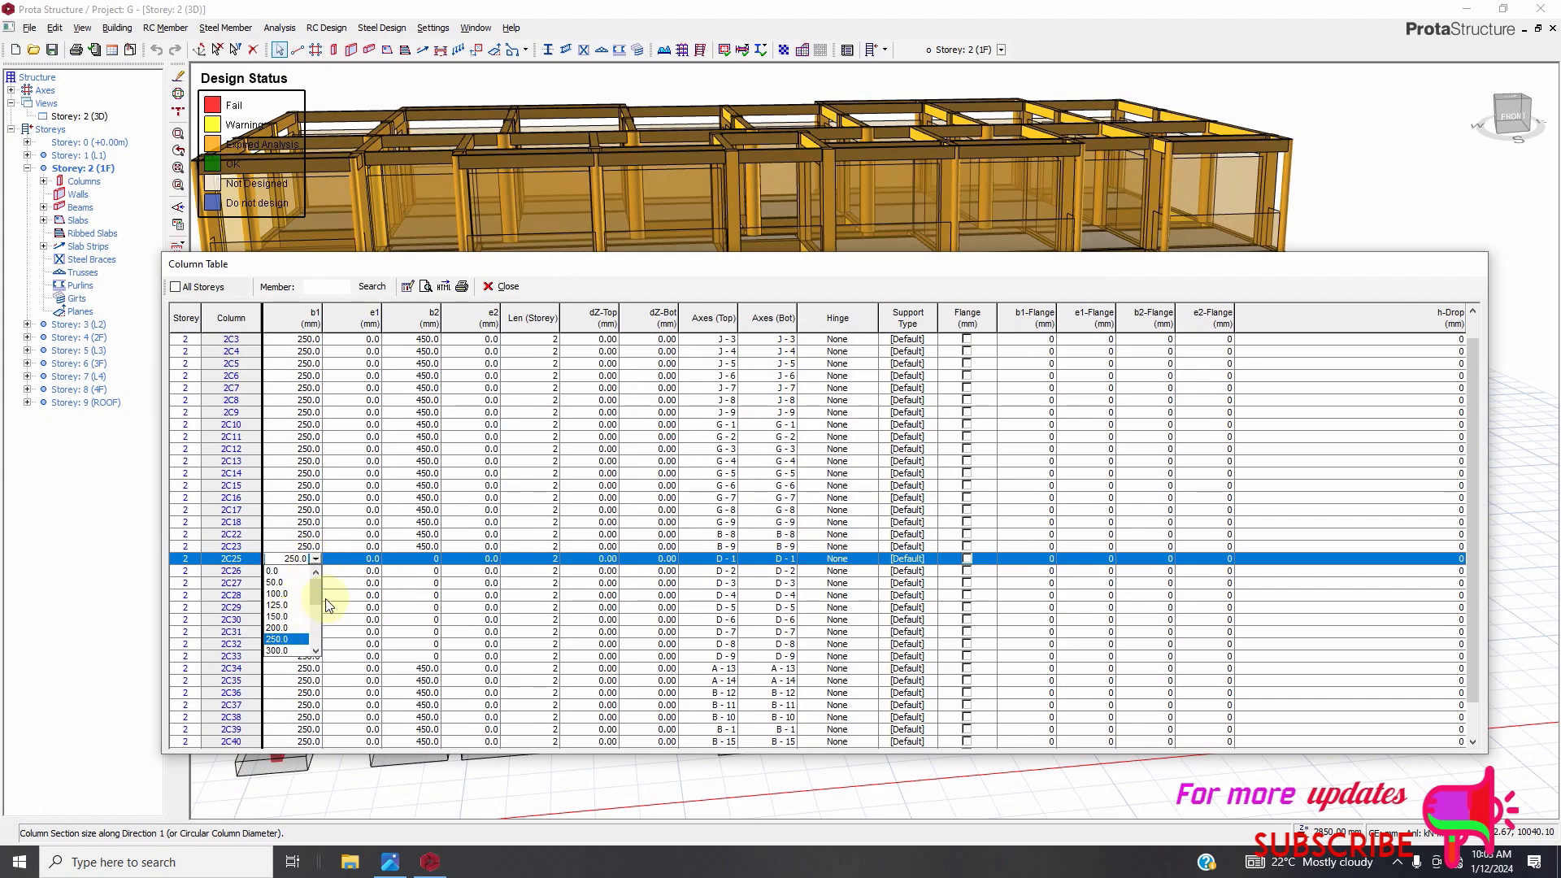
pyautogui.scroll(-2, 320, 607)
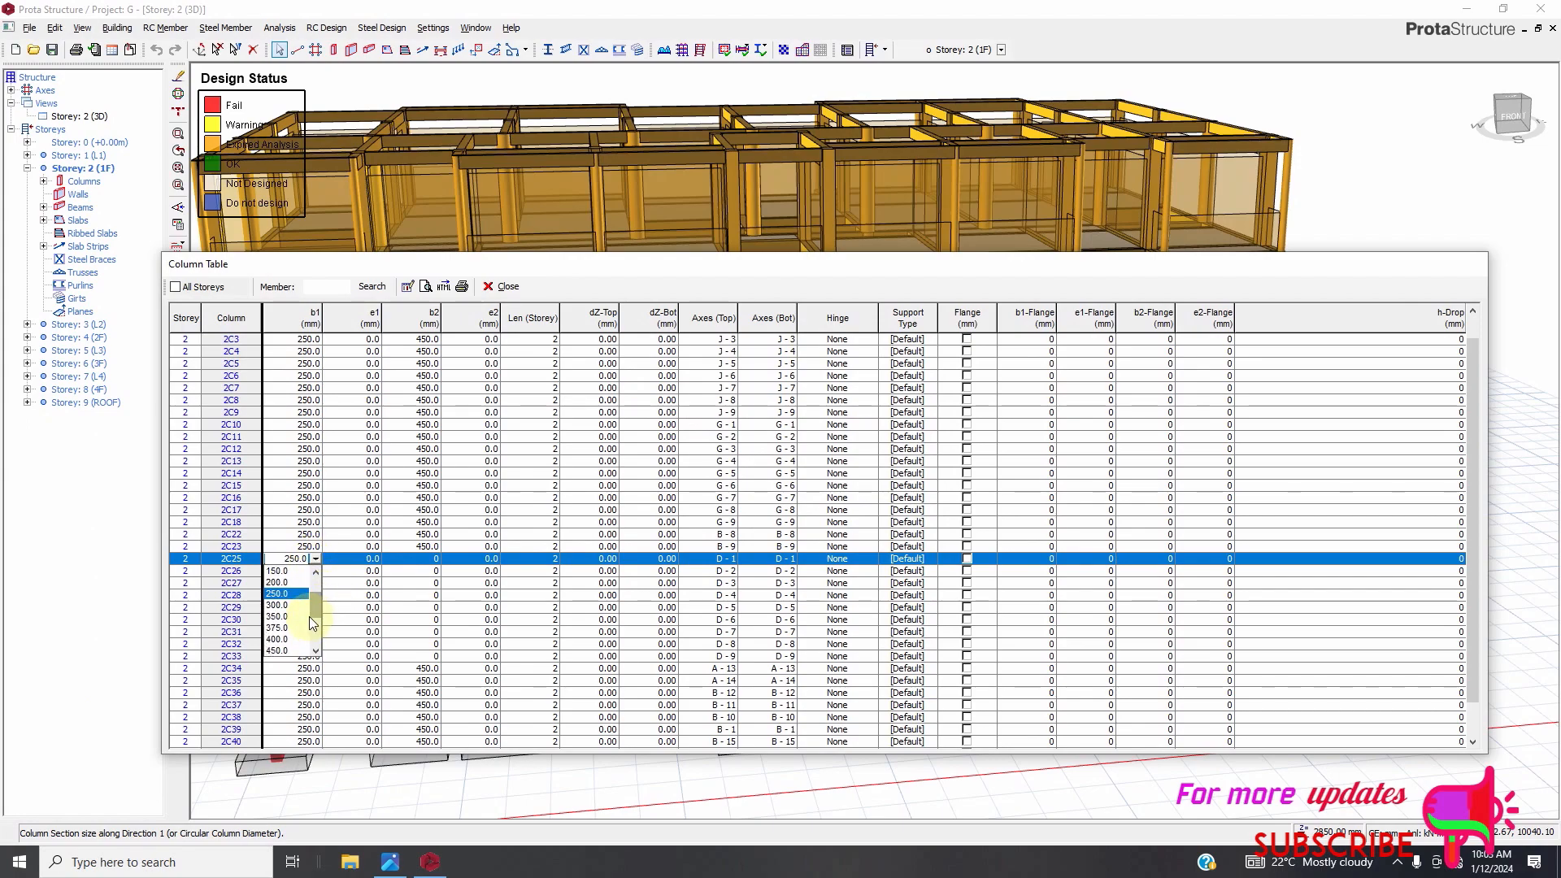
pyautogui.click(277, 638)
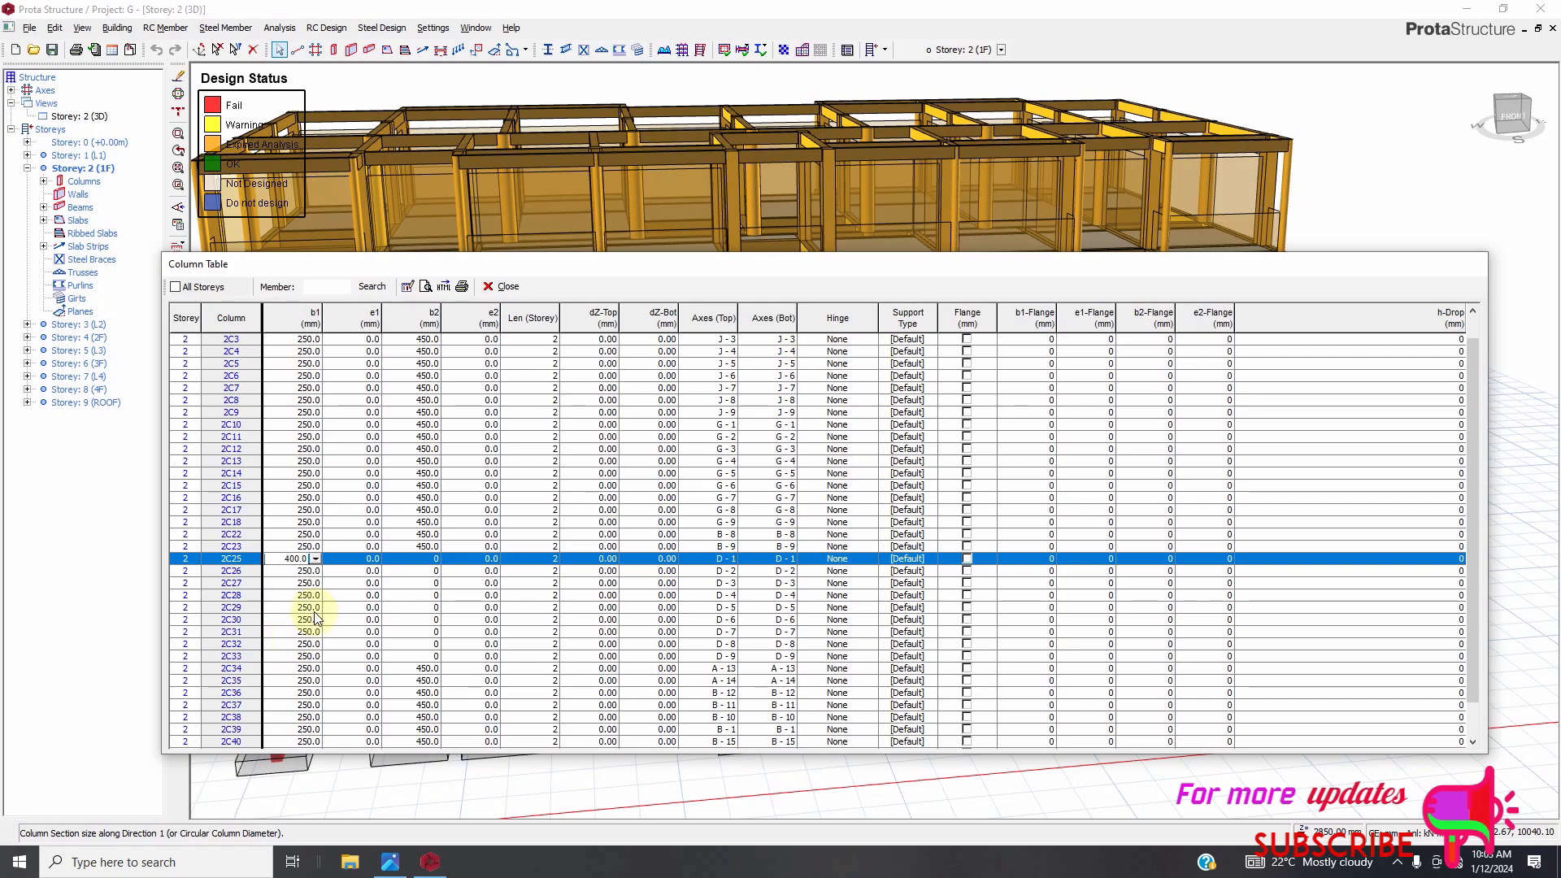
# Set column 2C26's b1 to 400 mm.
pyautogui.click(316, 571)
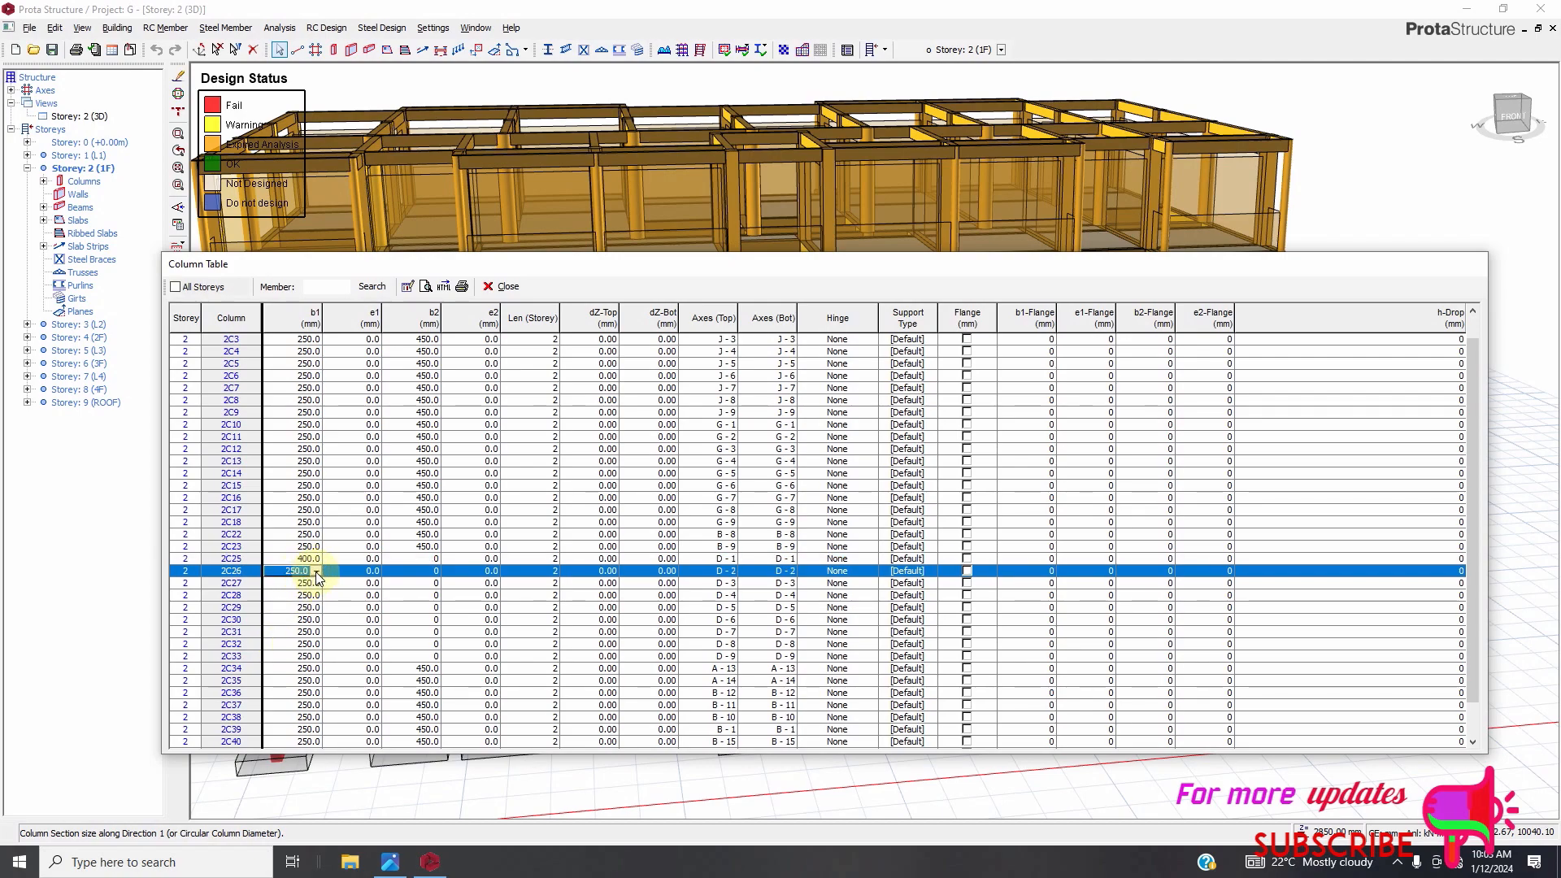
pyautogui.click(317, 571)
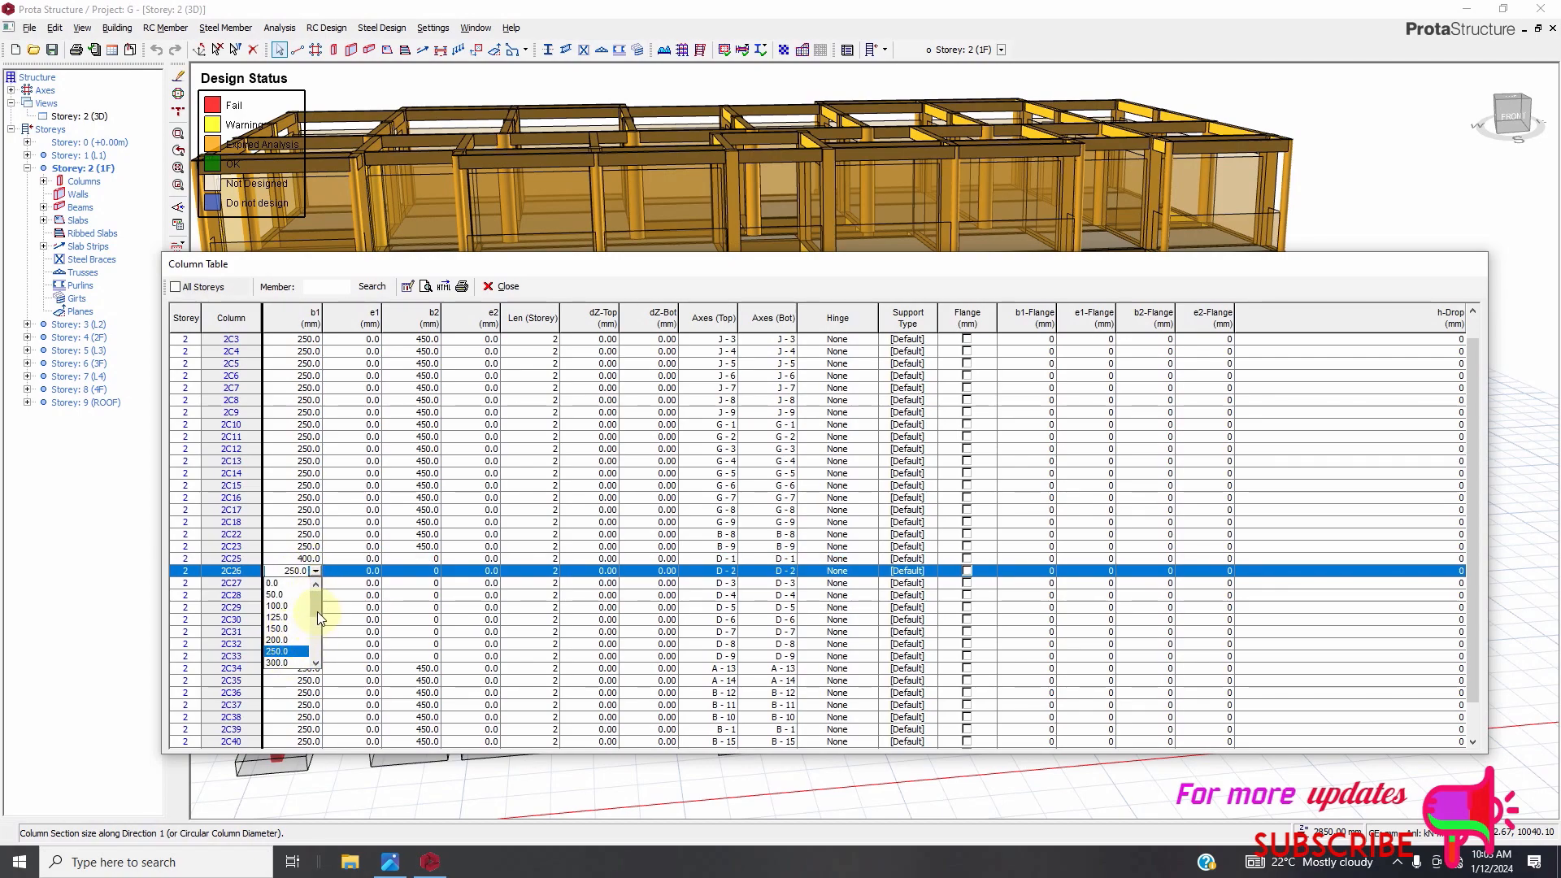
pyautogui.scroll(-2, 317, 617)
pyautogui.click(275, 663)
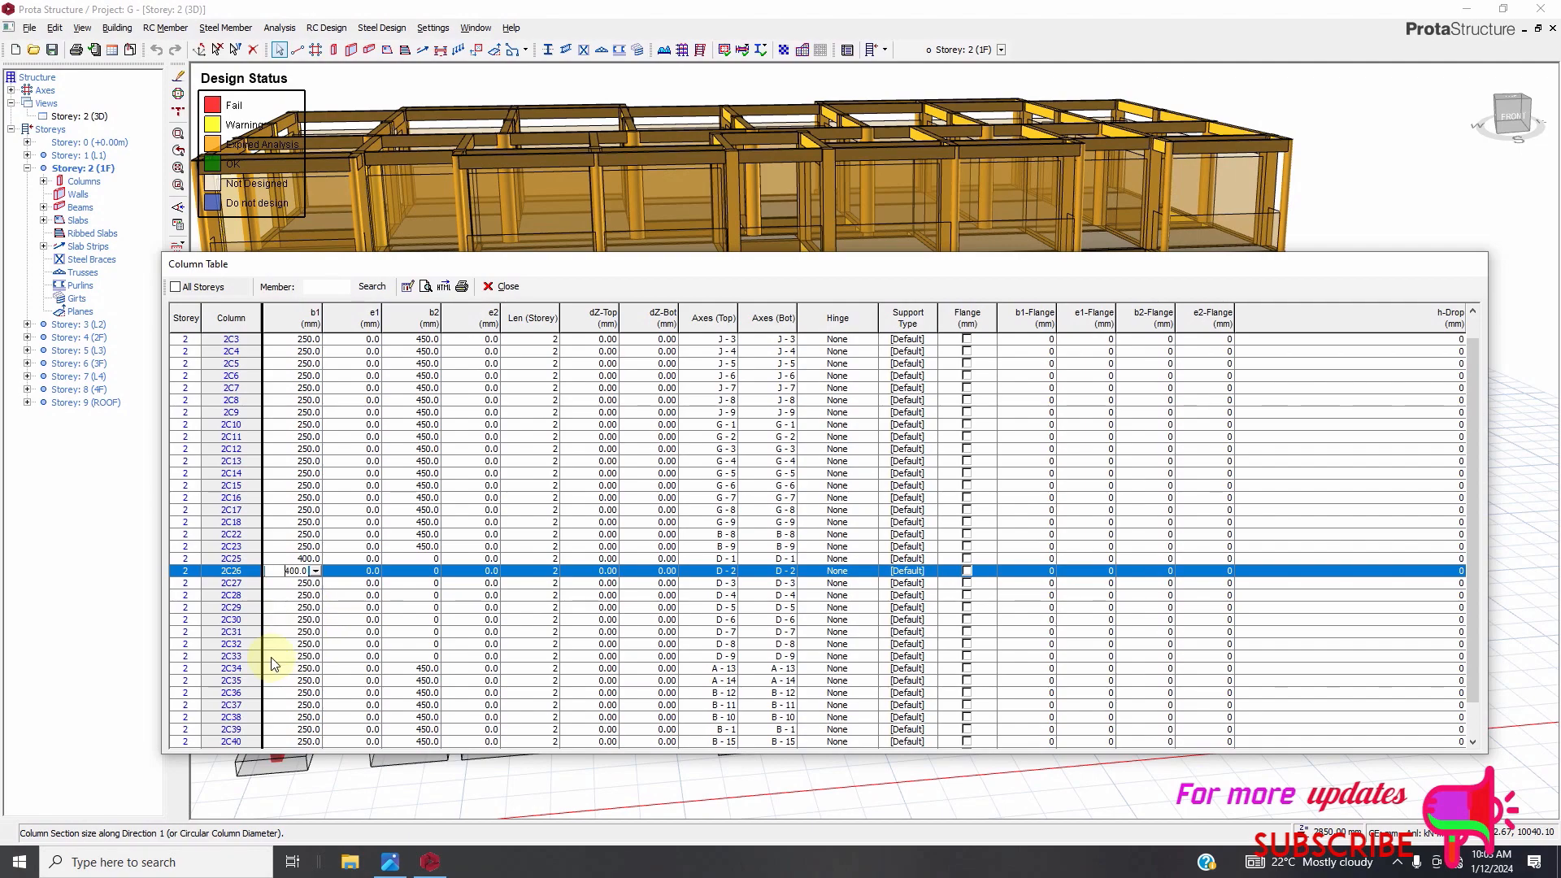
pyautogui.click(299, 584)
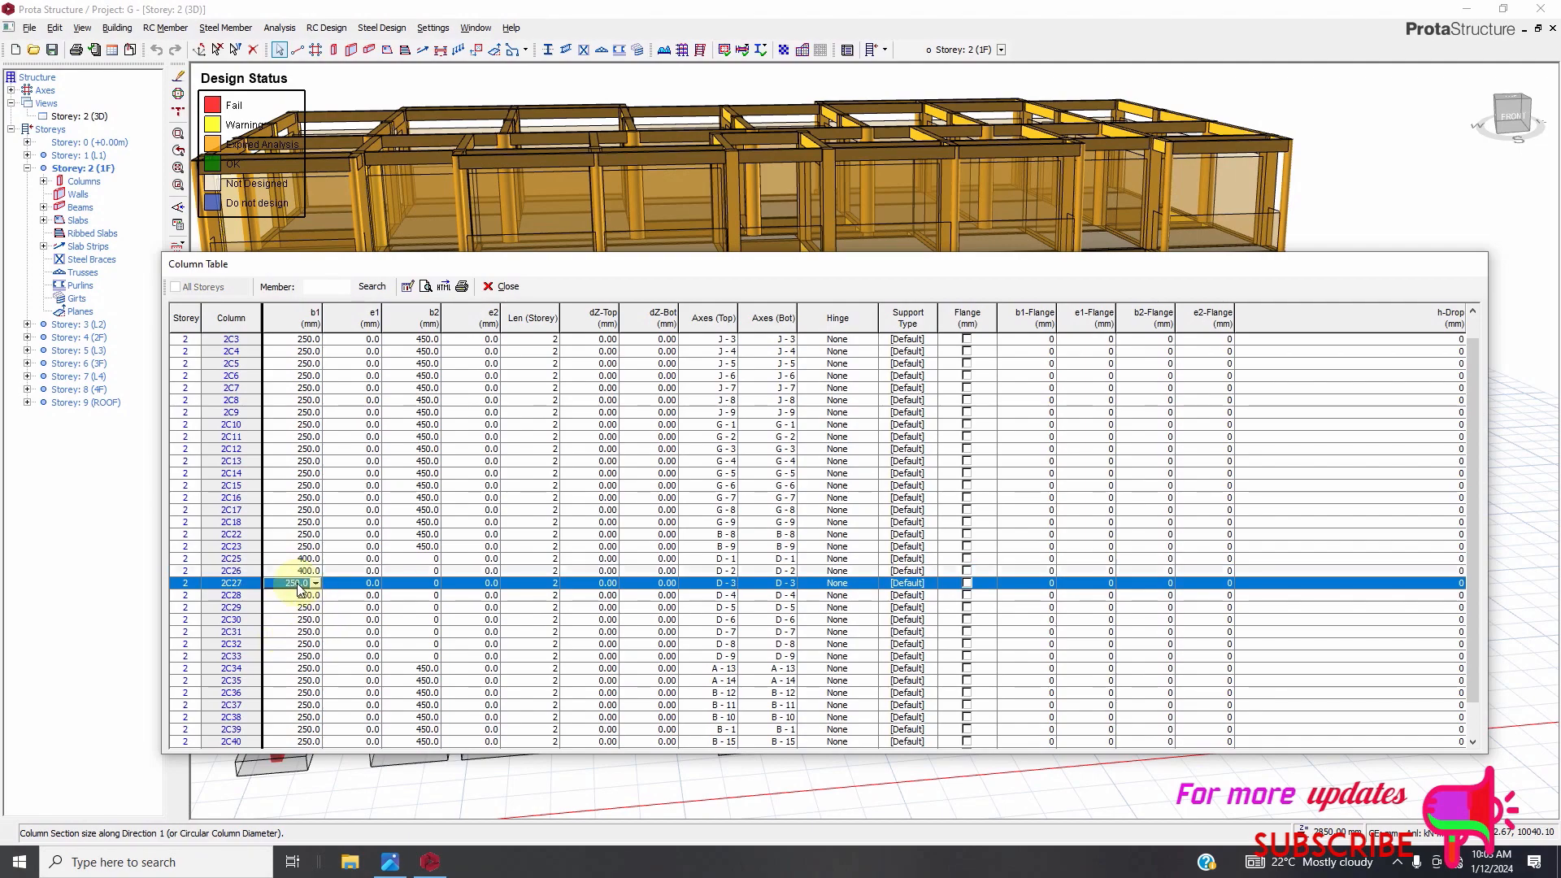
pyautogui.click(315, 584)
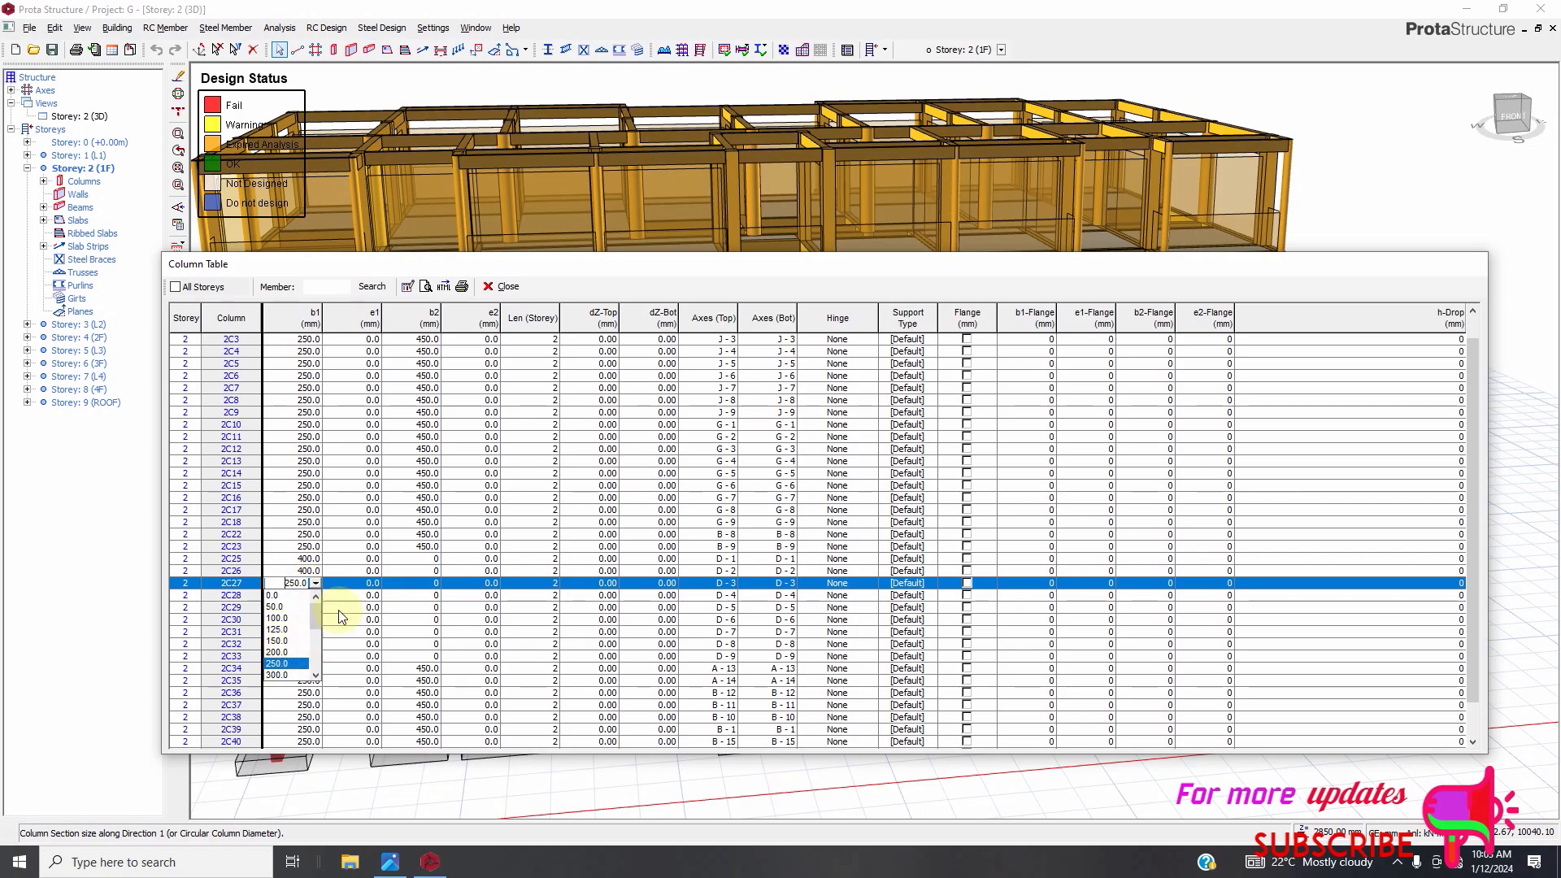
pyautogui.click(375, 571)
pyautogui.click(362, 571)
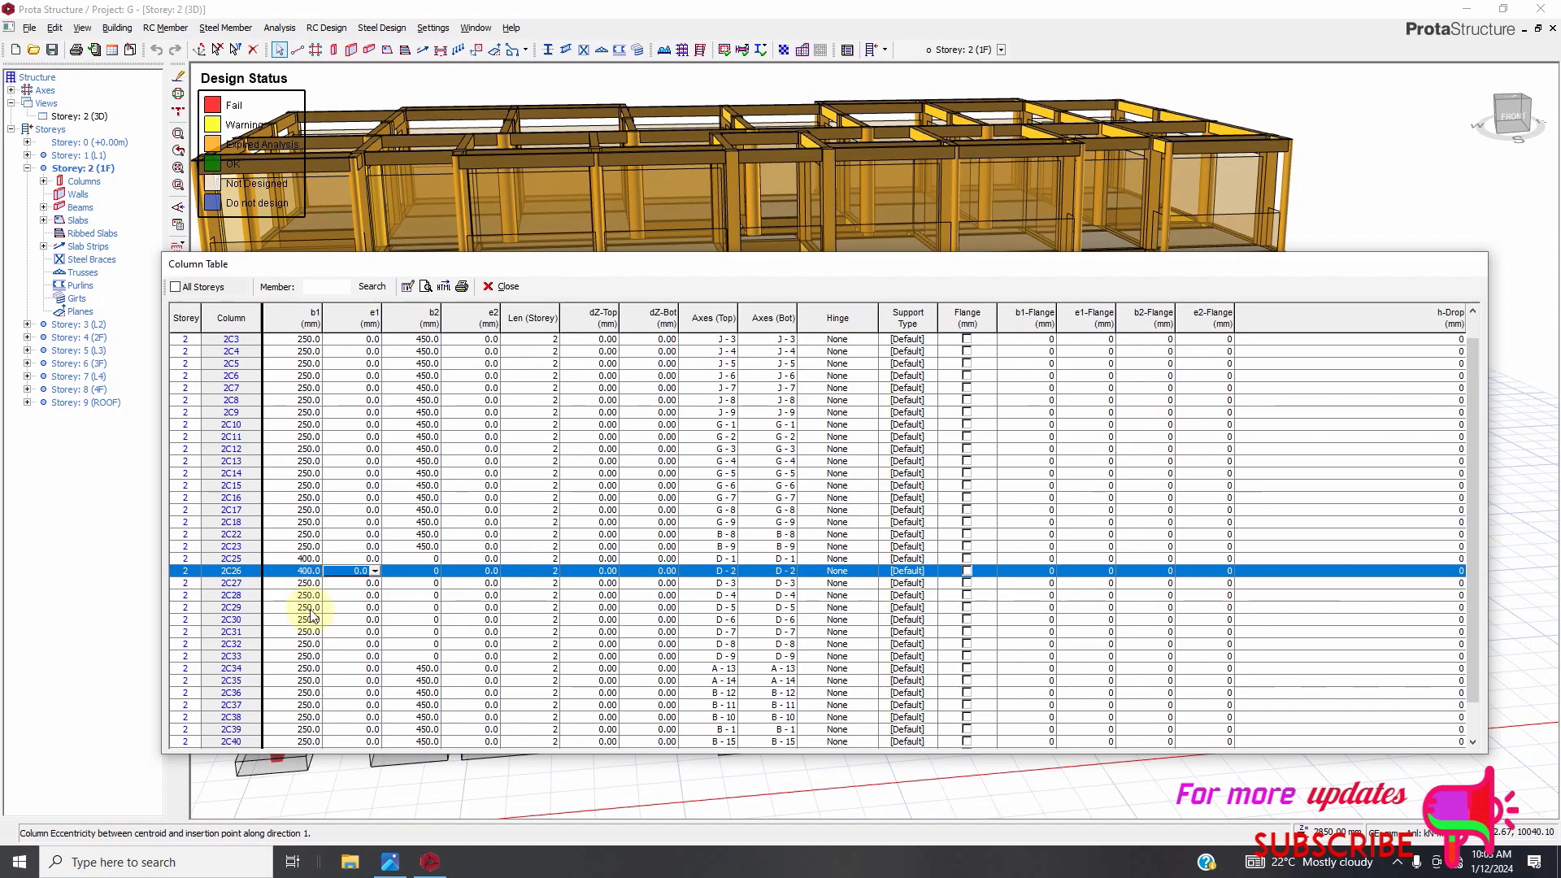
pyautogui.click(308, 656)
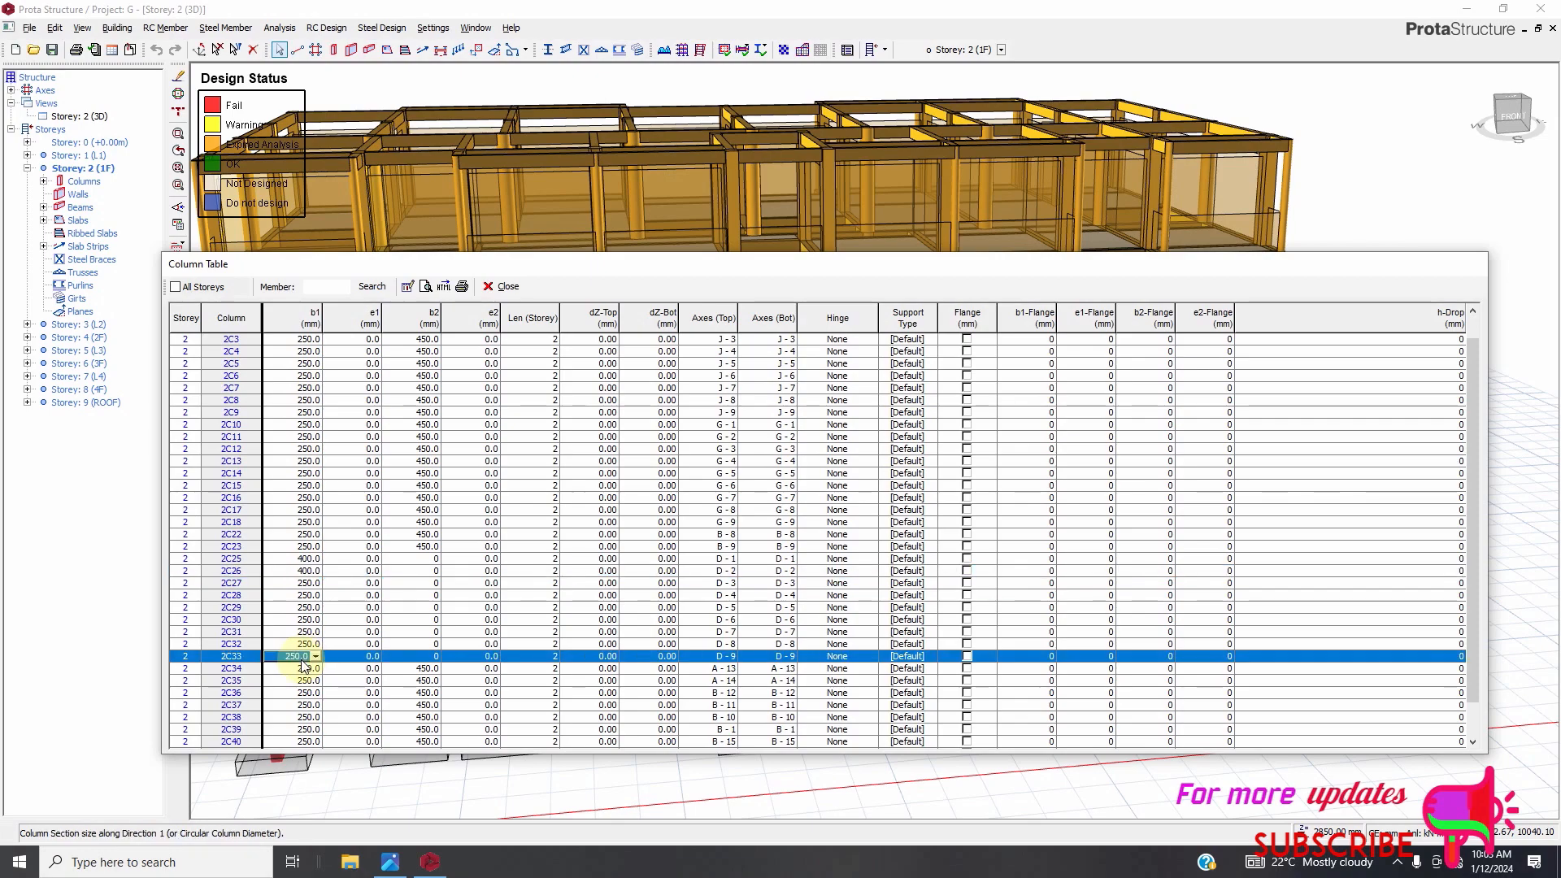
pyautogui.click(307, 571)
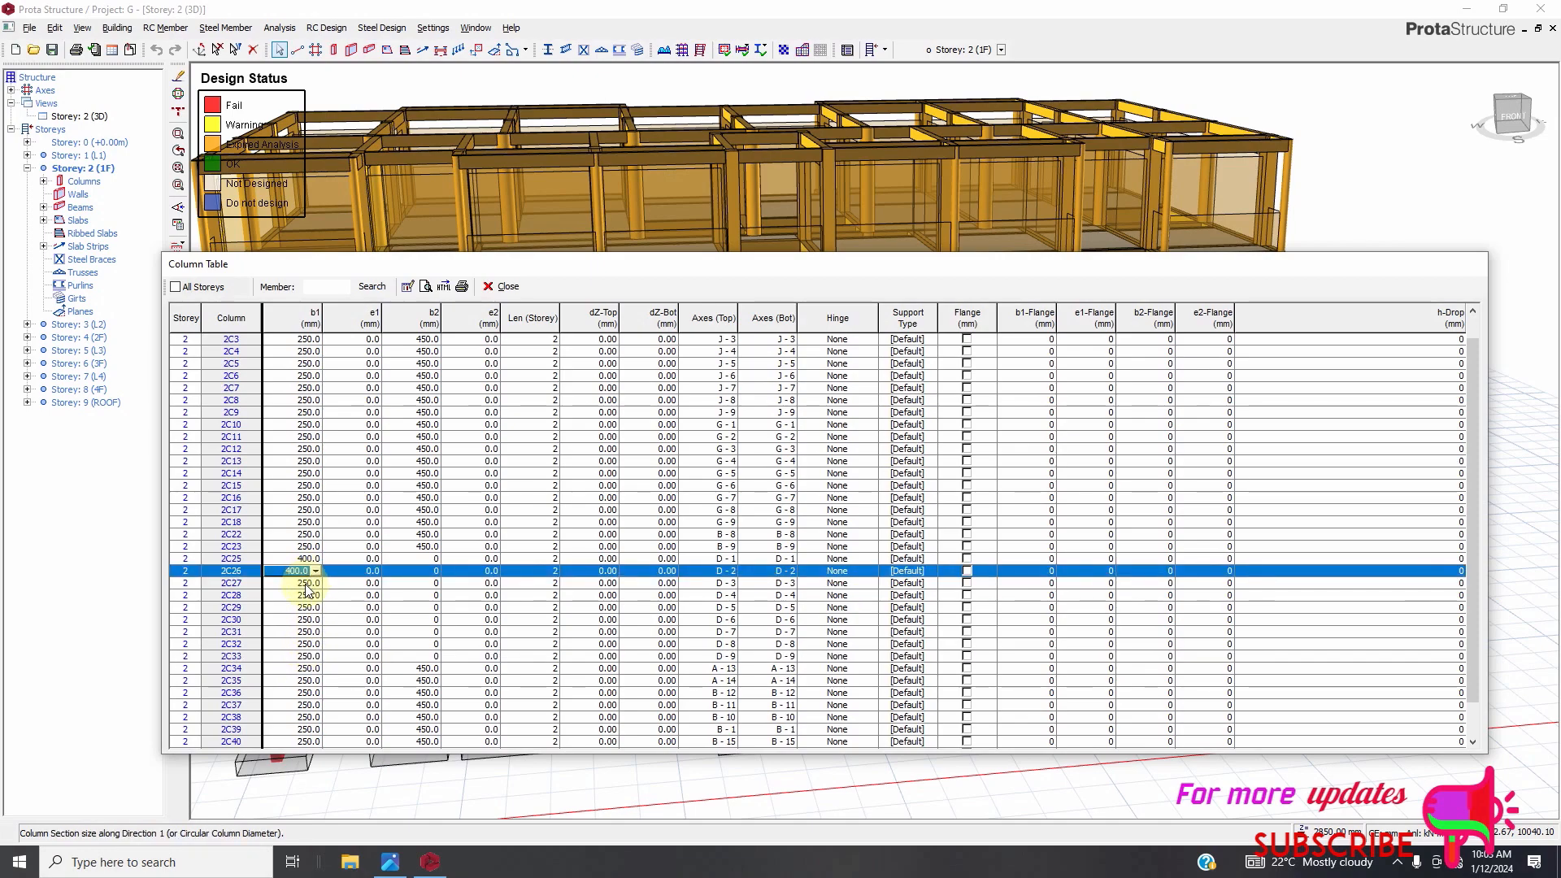
pyautogui.click(308, 584)
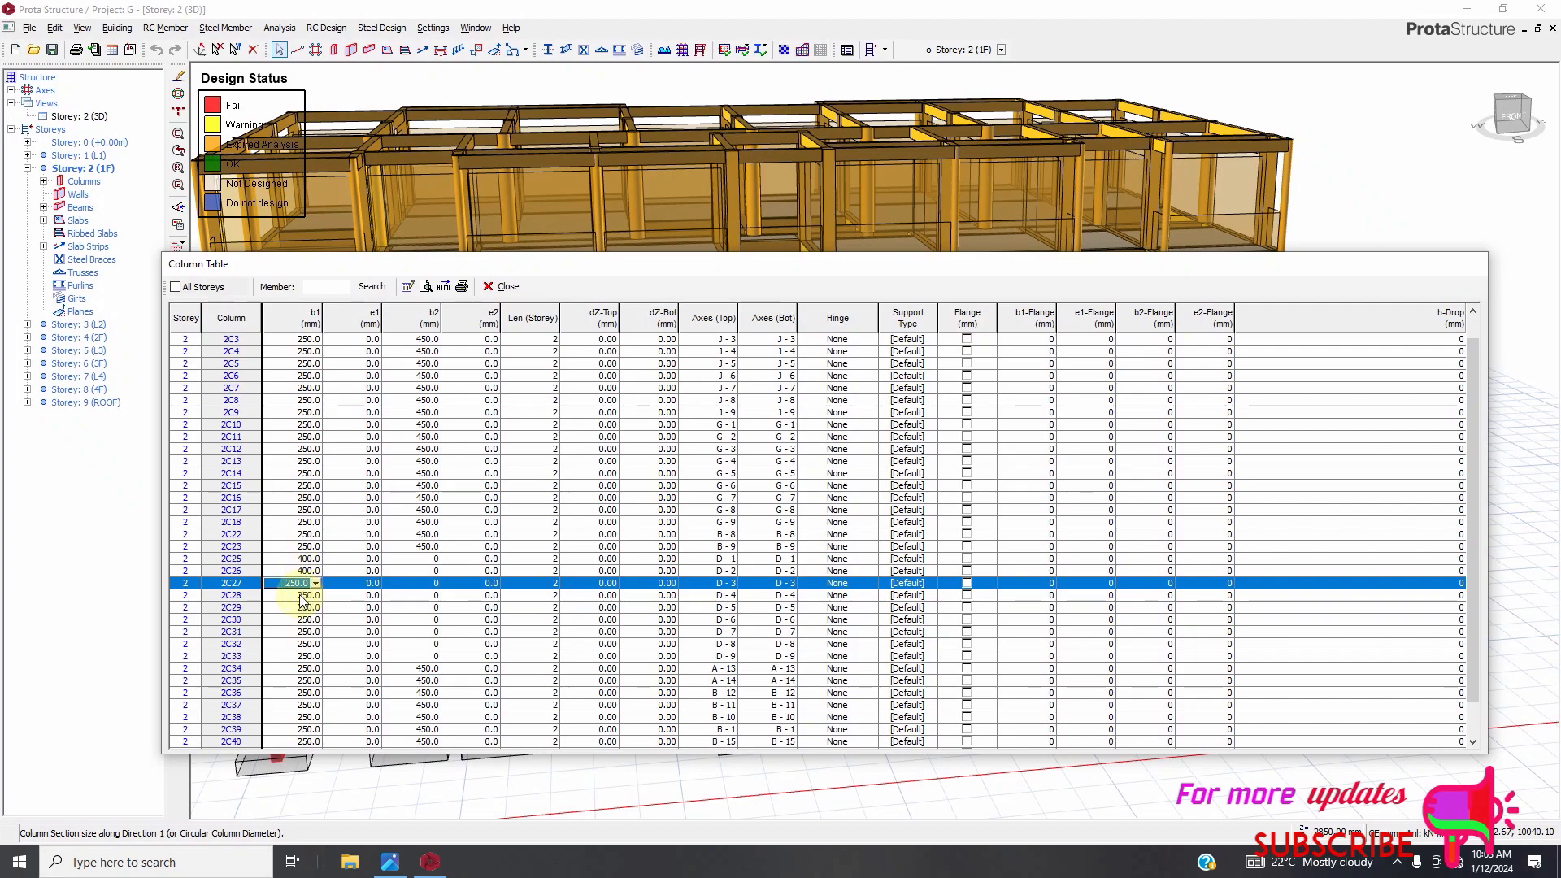
# Set column 2C28's b1 to 400 mm.
pyautogui.click(301, 595)
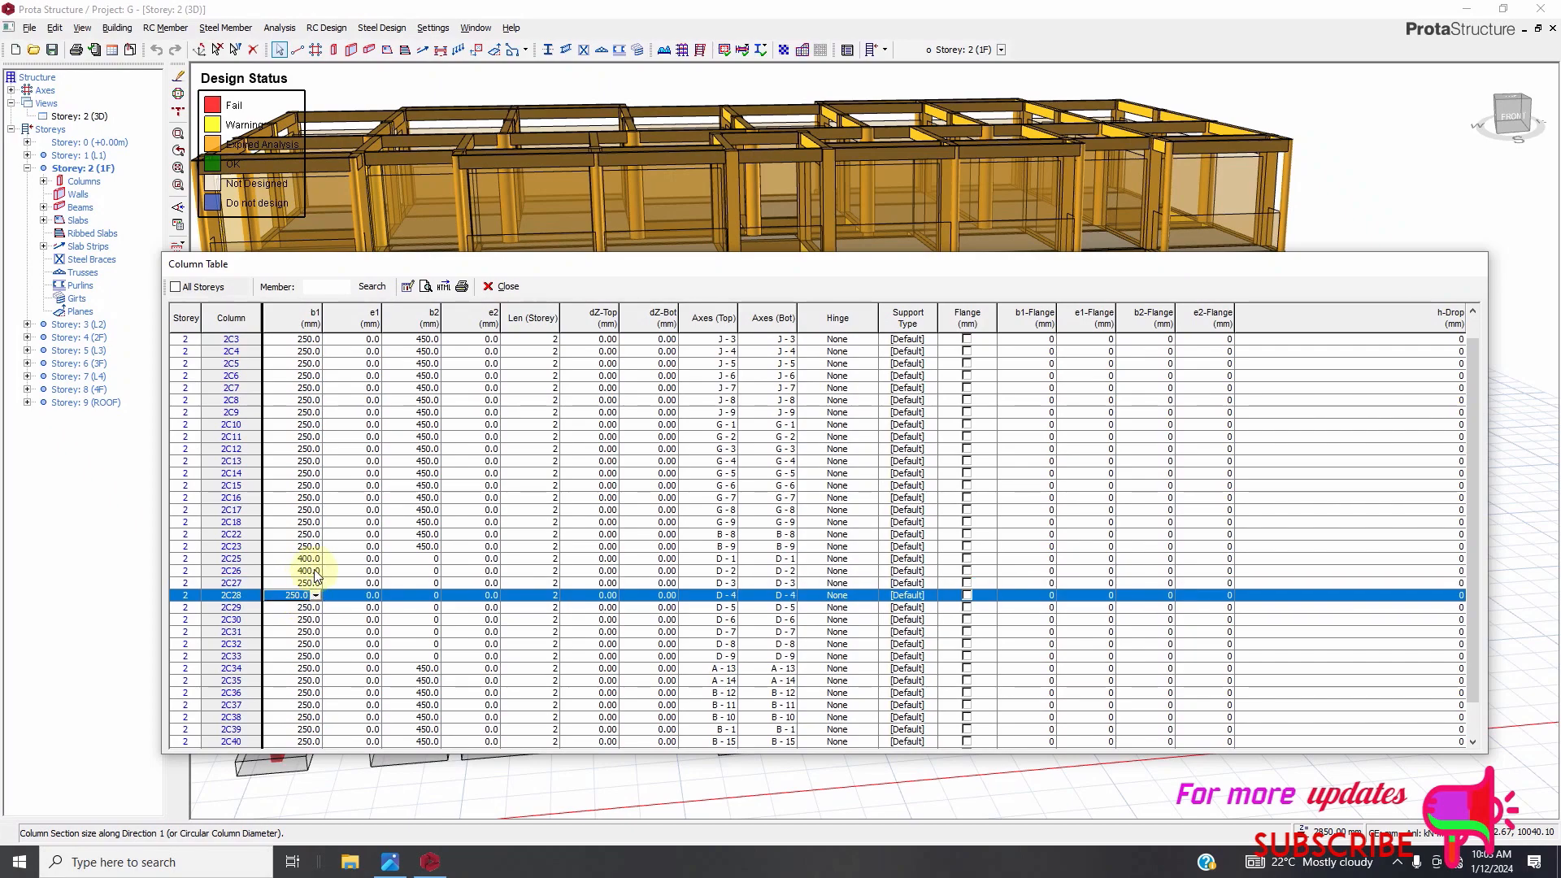
pyautogui.click(316, 597)
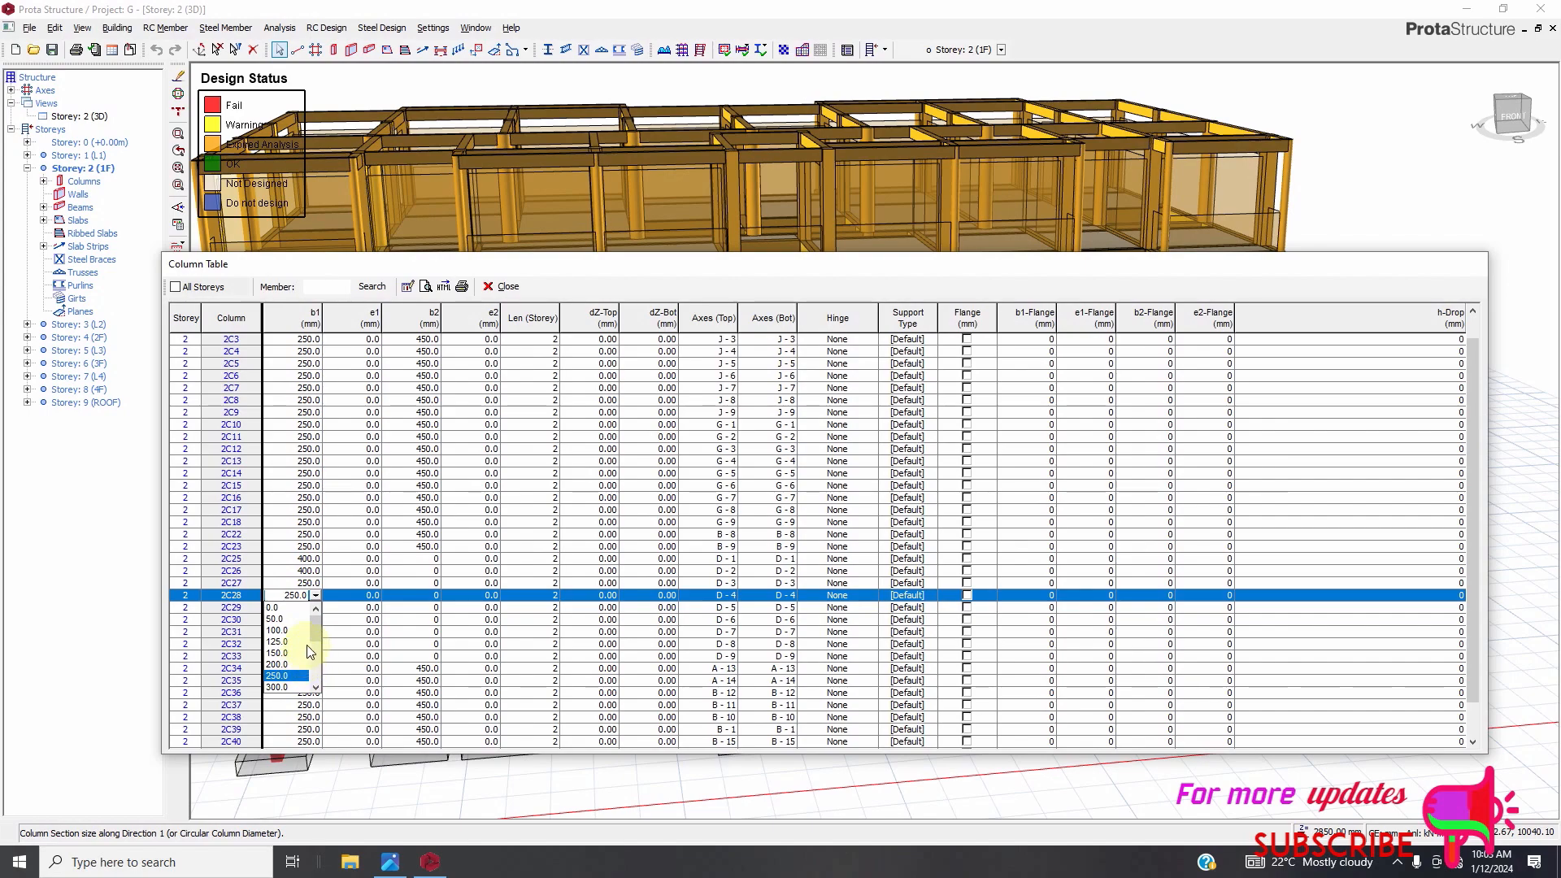
pyautogui.moveTo(314, 657); pyautogui.dragTo(315, 670)
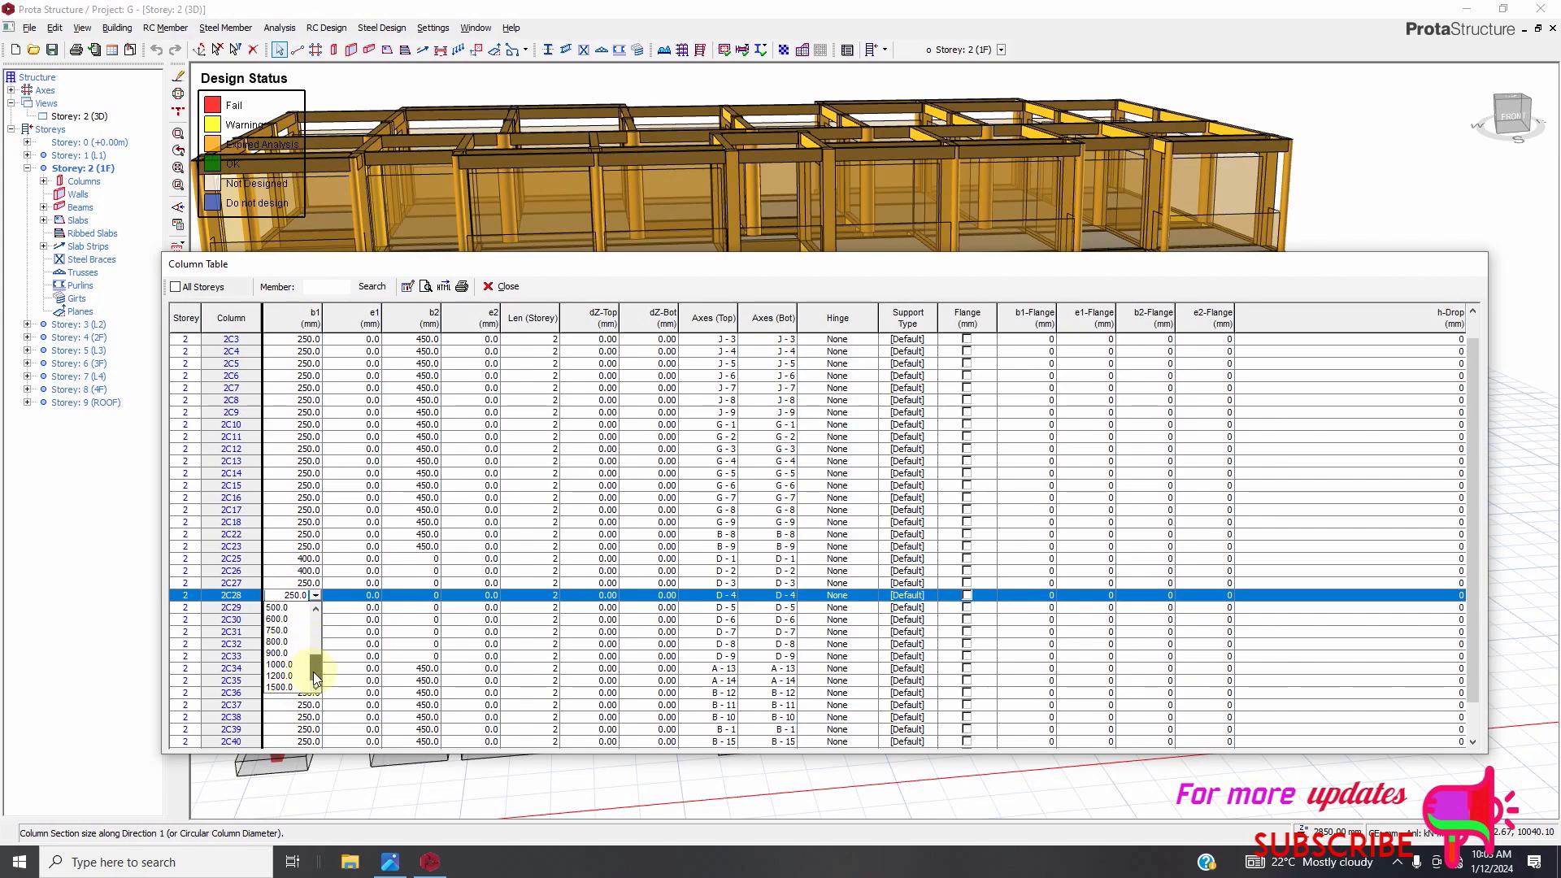
pyautogui.moveTo(313, 652); pyautogui.dragTo(314, 649)
pyautogui.click(280, 620)
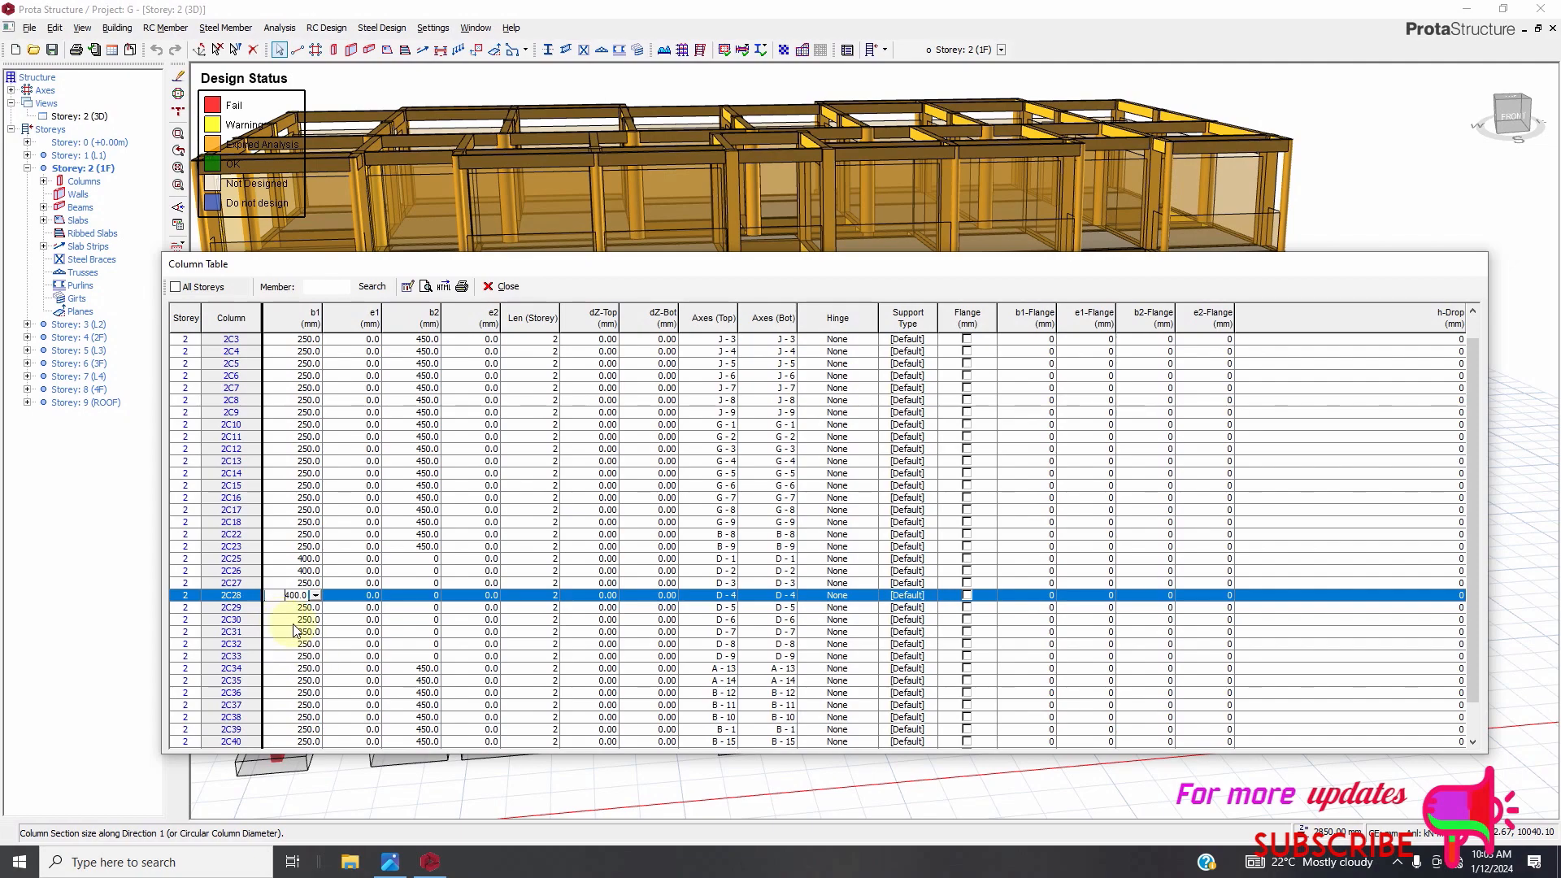
# Set column 2C27's b1 to 400 mm.
pyautogui.click(307, 583)
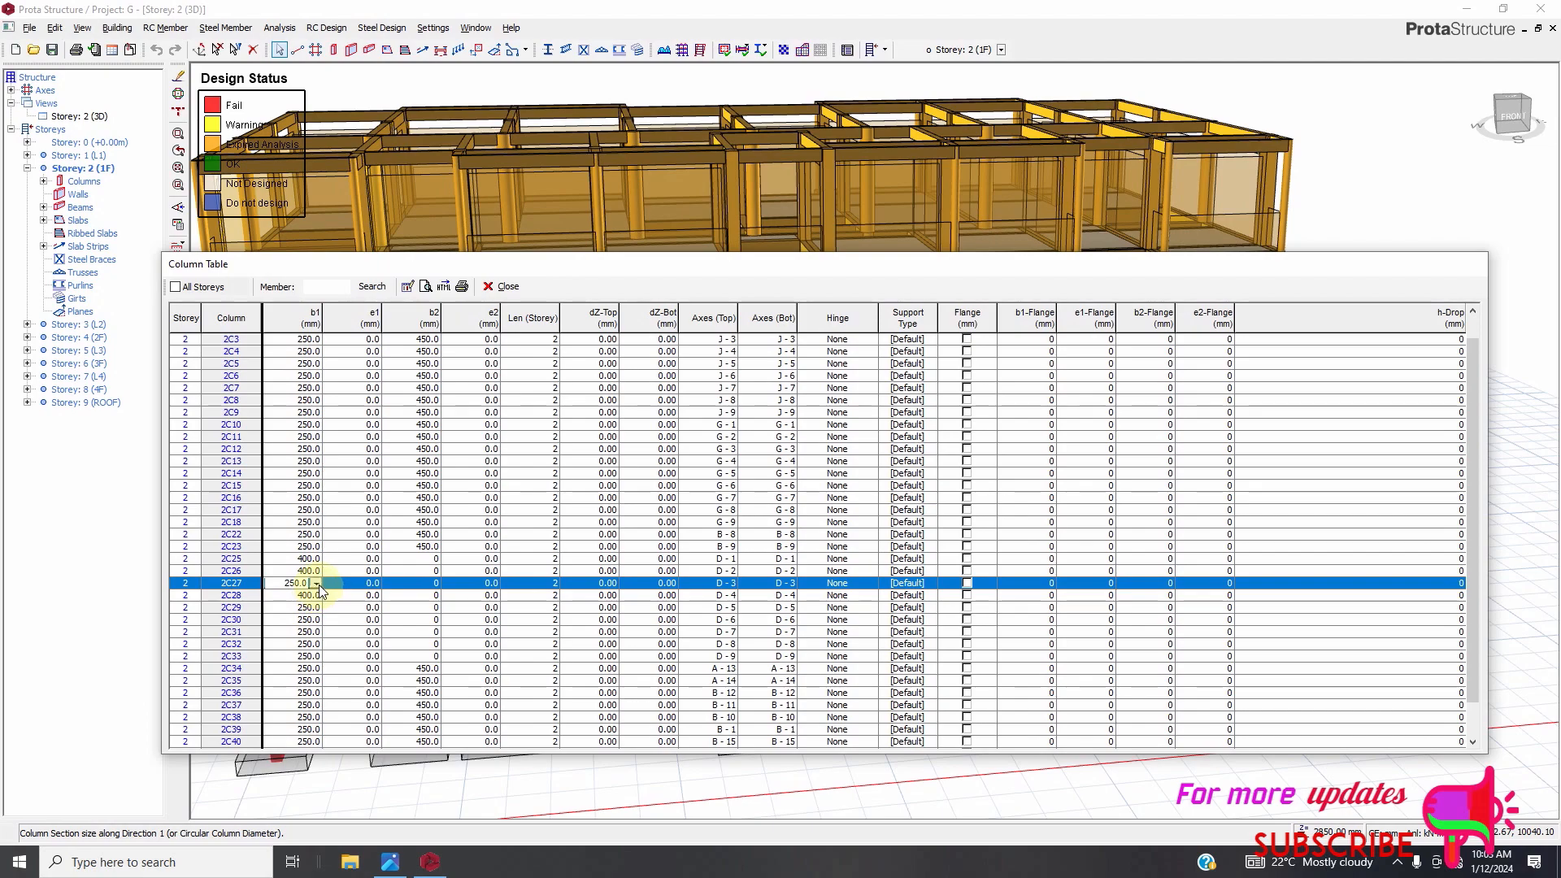
pyautogui.click(315, 582)
pyautogui.scroll(-2, 314, 634)
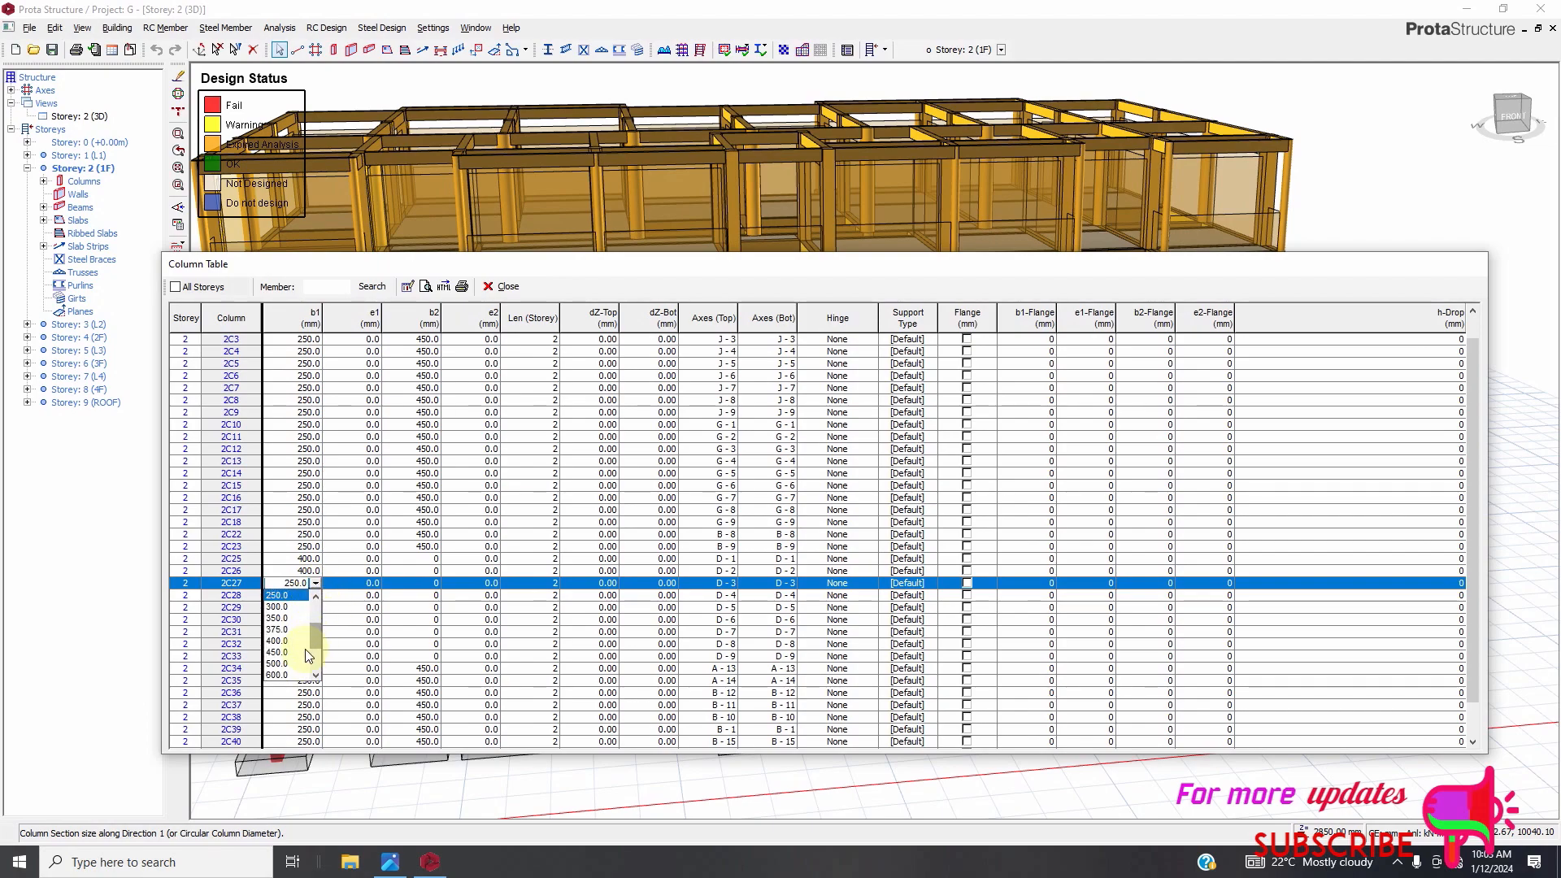
pyautogui.click(278, 641)
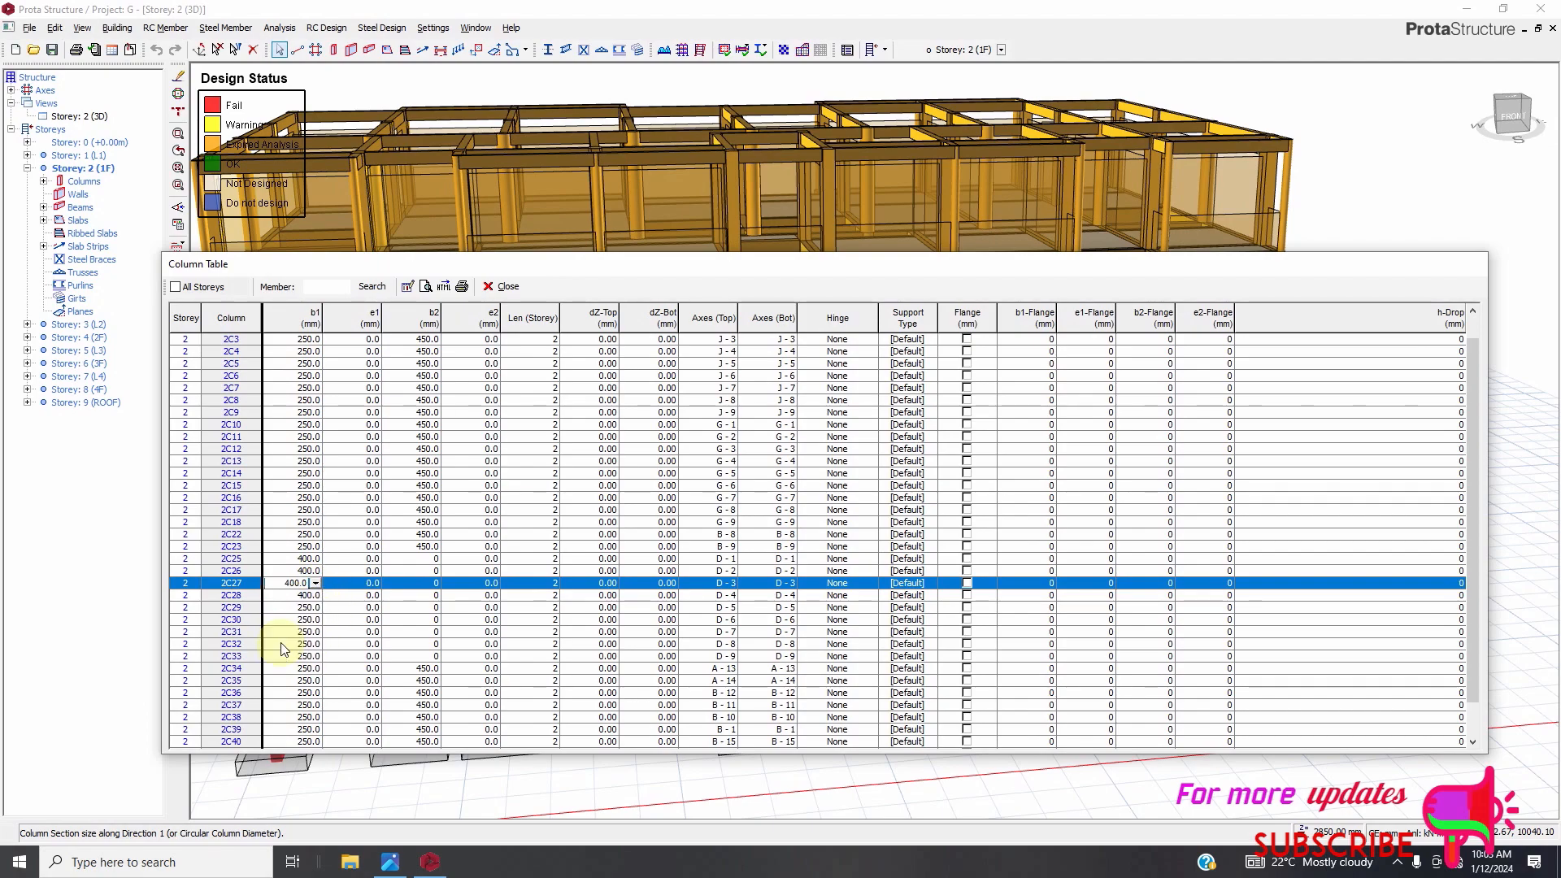
# Set column 2C29's b1 to 400 mm.
pyautogui.click(318, 608)
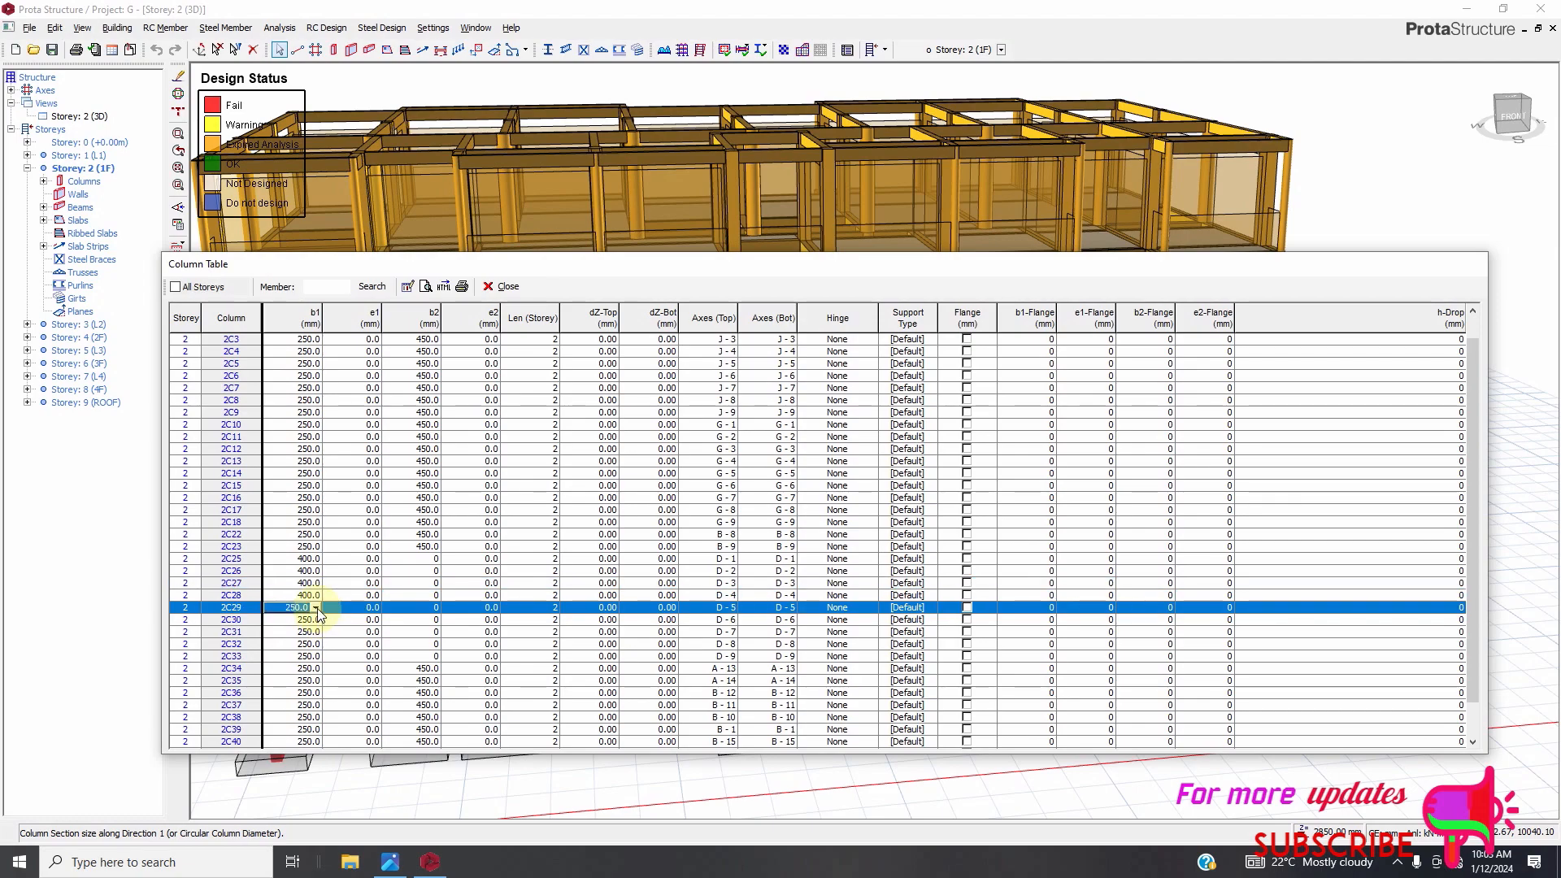
pyautogui.doubleClick(299, 608)
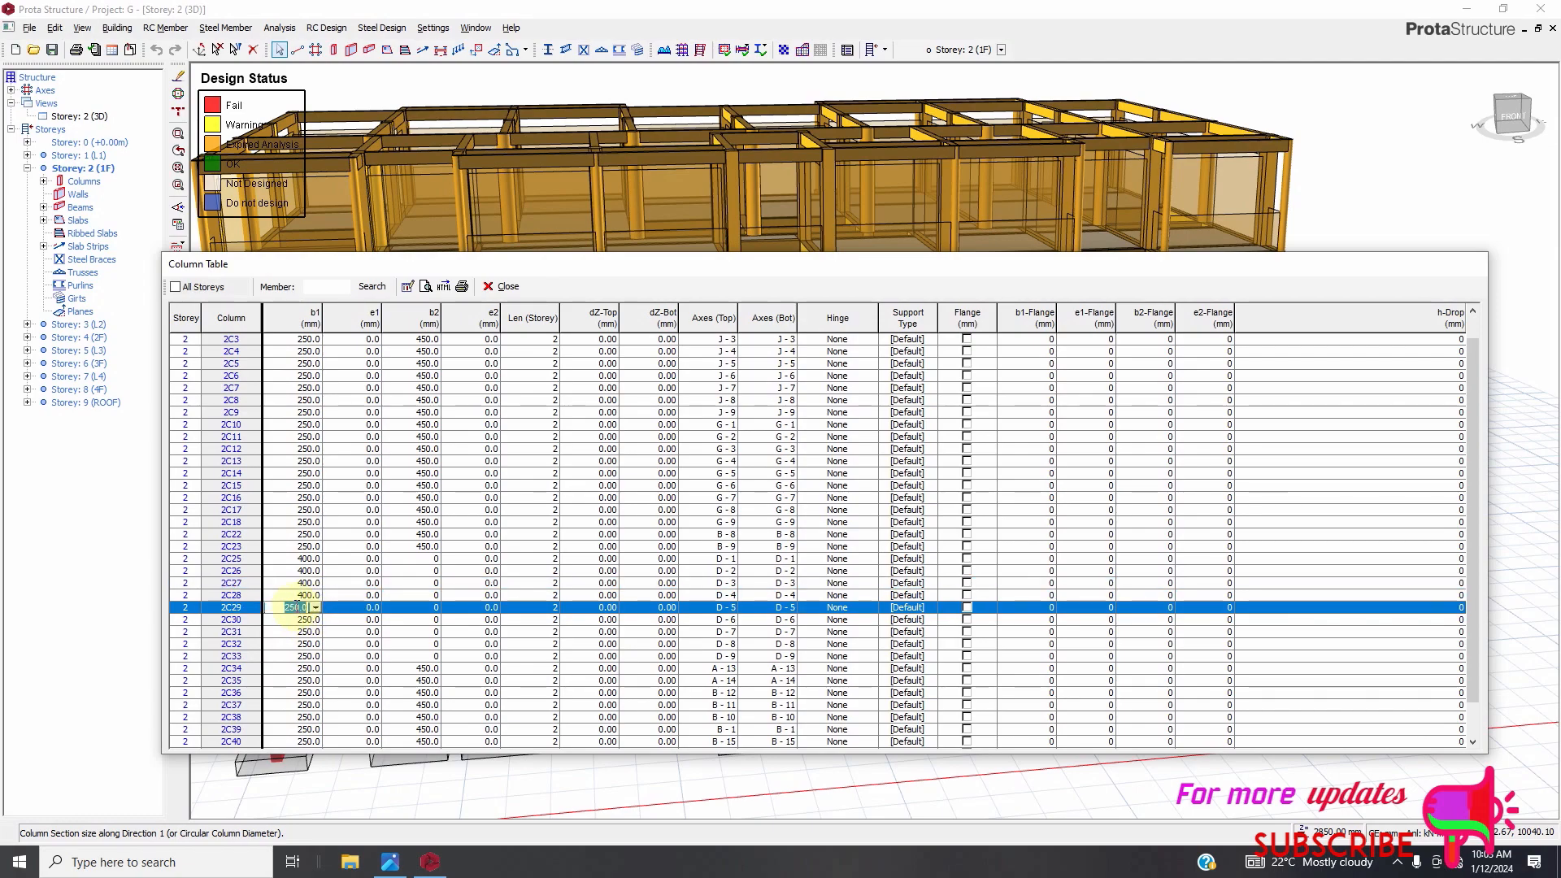
pyautogui.press('BackSpace')
pyautogui.write('400')
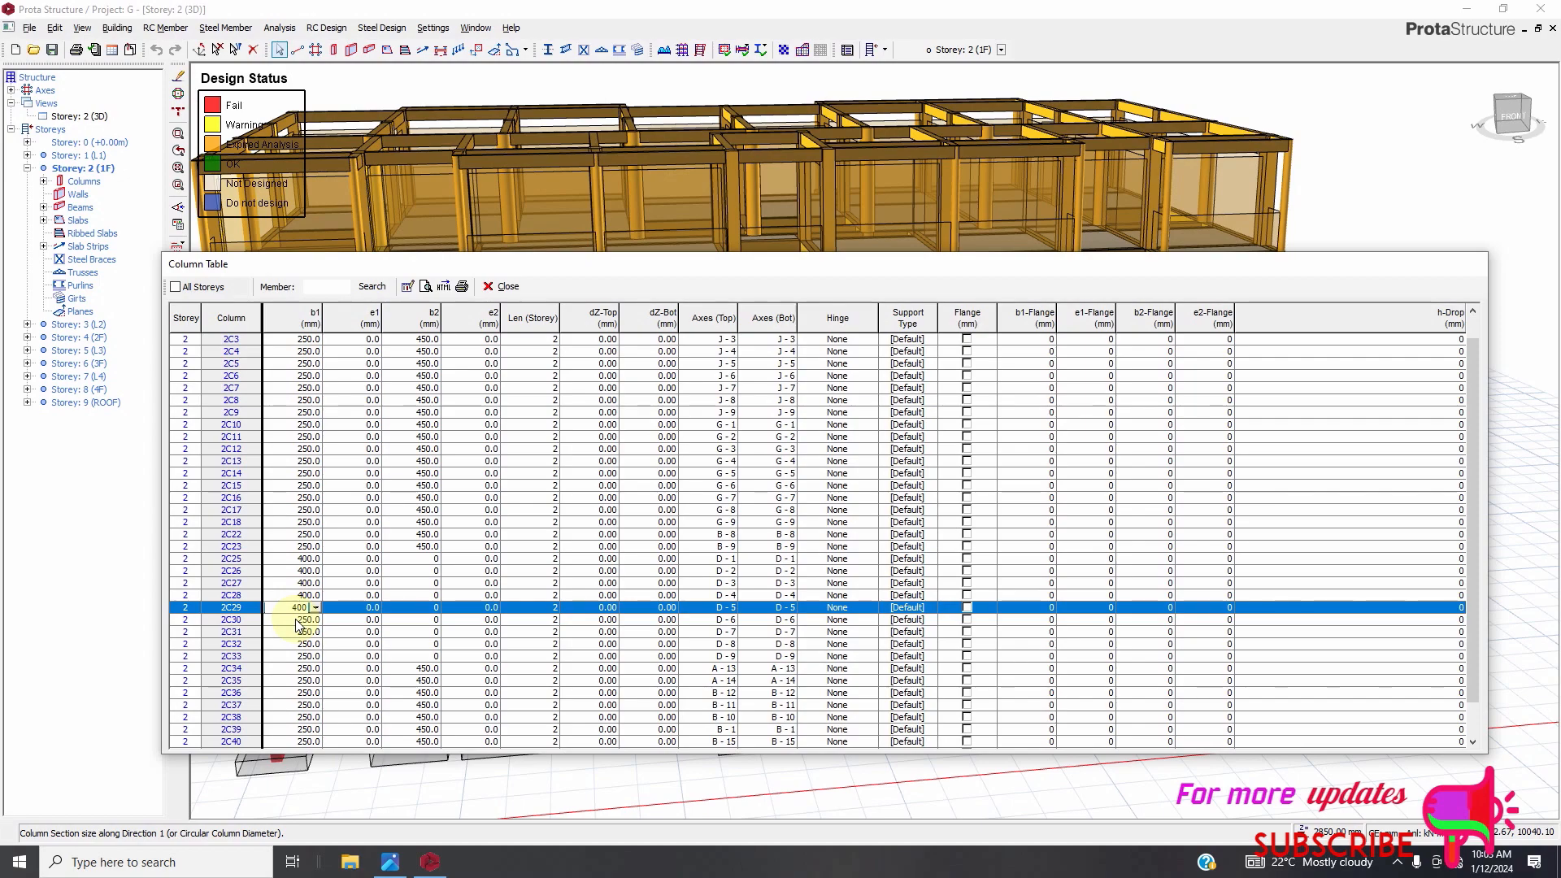
# Set column 2C30's b1 to 400 mm.
pyautogui.click(295, 619)
pyautogui.doubleClick(294, 620)
pyautogui.press('BackSpace')
pyautogui.write('400.0')
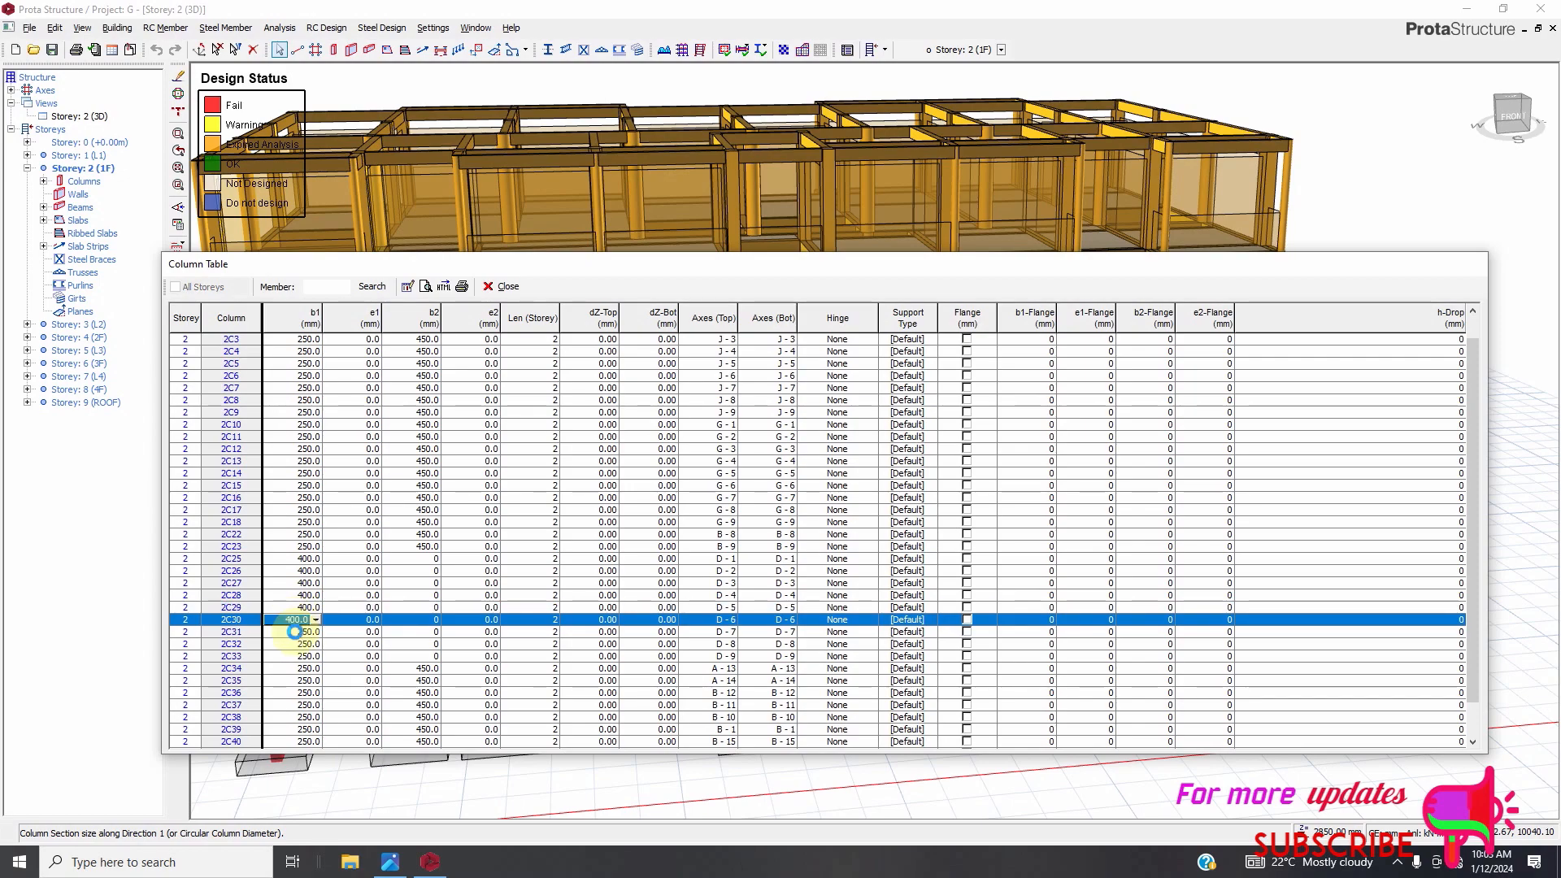
# Set column 2C31's b1 to 400 mm.
pyautogui.click(295, 631)
pyautogui.doubleClick(294, 632)
pyautogui.press('BackSpace')
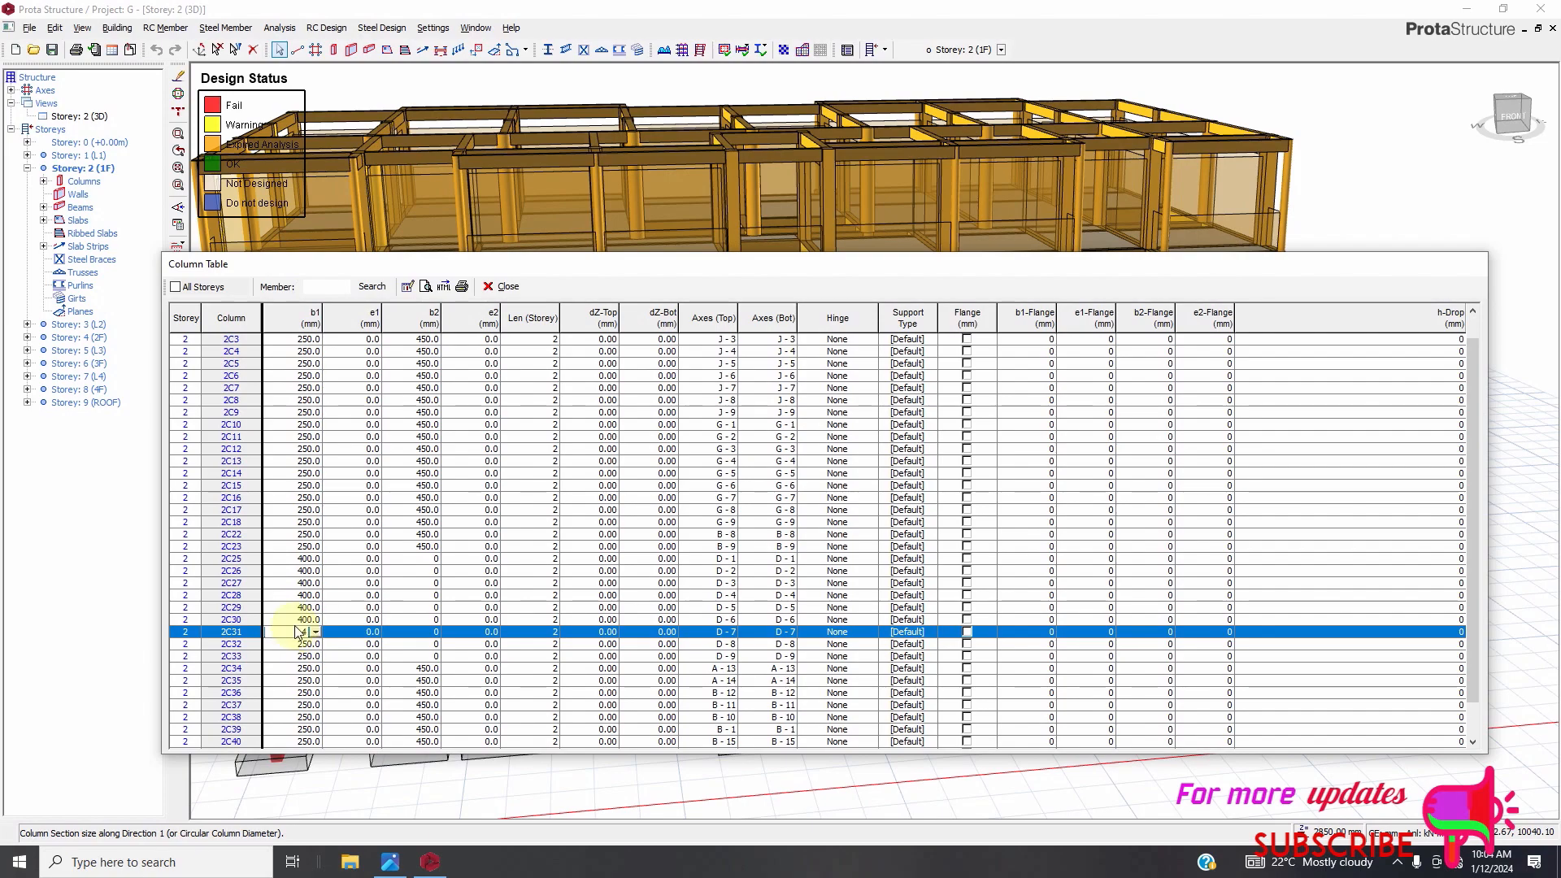
pyautogui.write('400')
# Set the b1 of columns 2C32 and 2C33 to 400 mm.
pyautogui.click(294, 644)
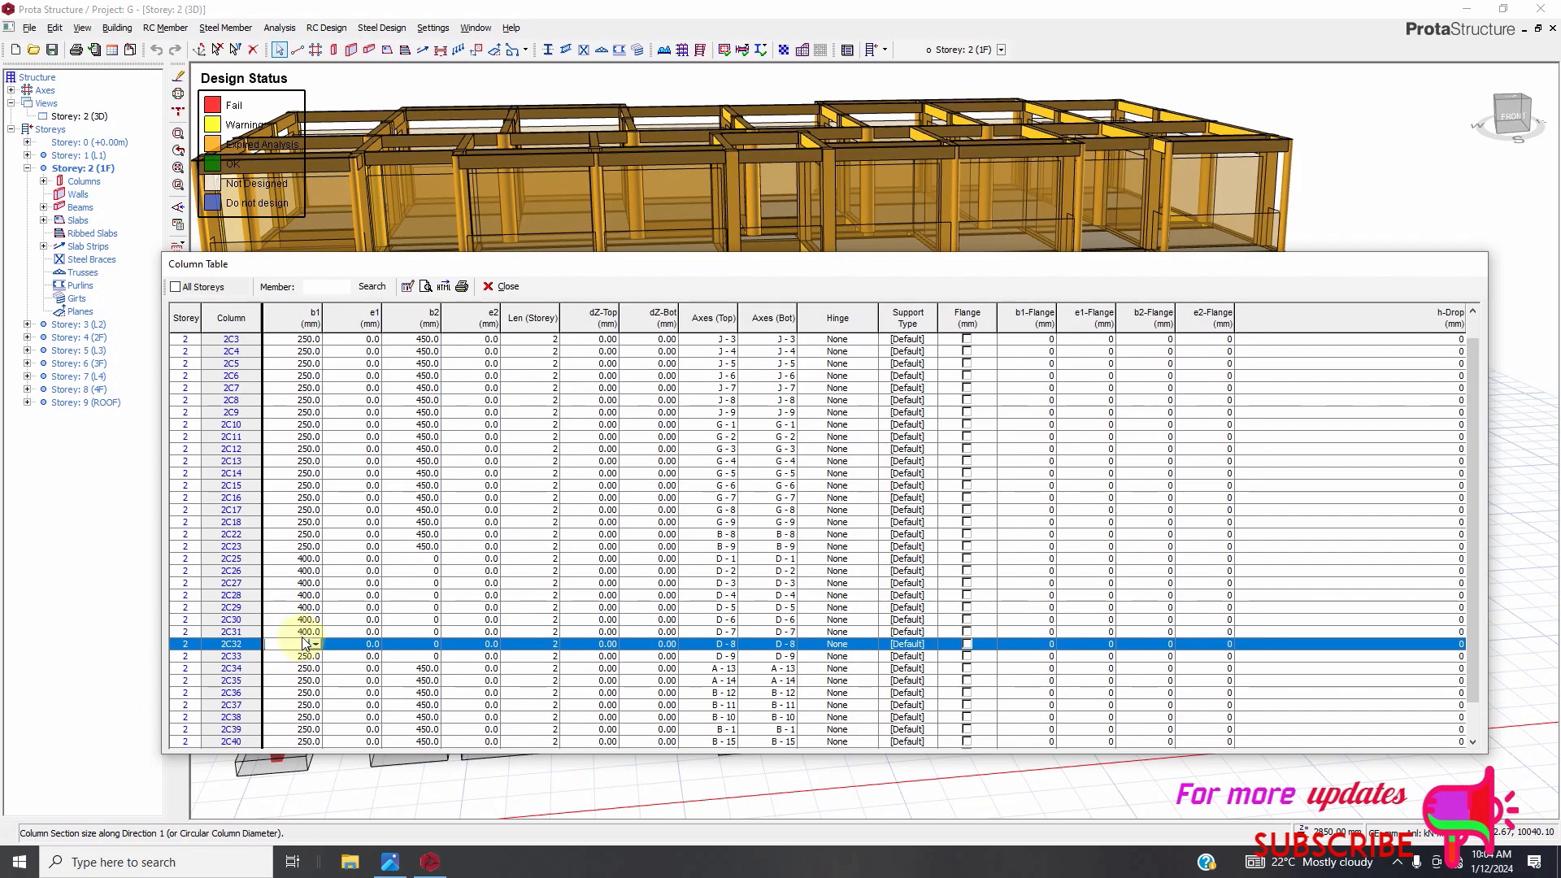
pyautogui.click(308, 658)
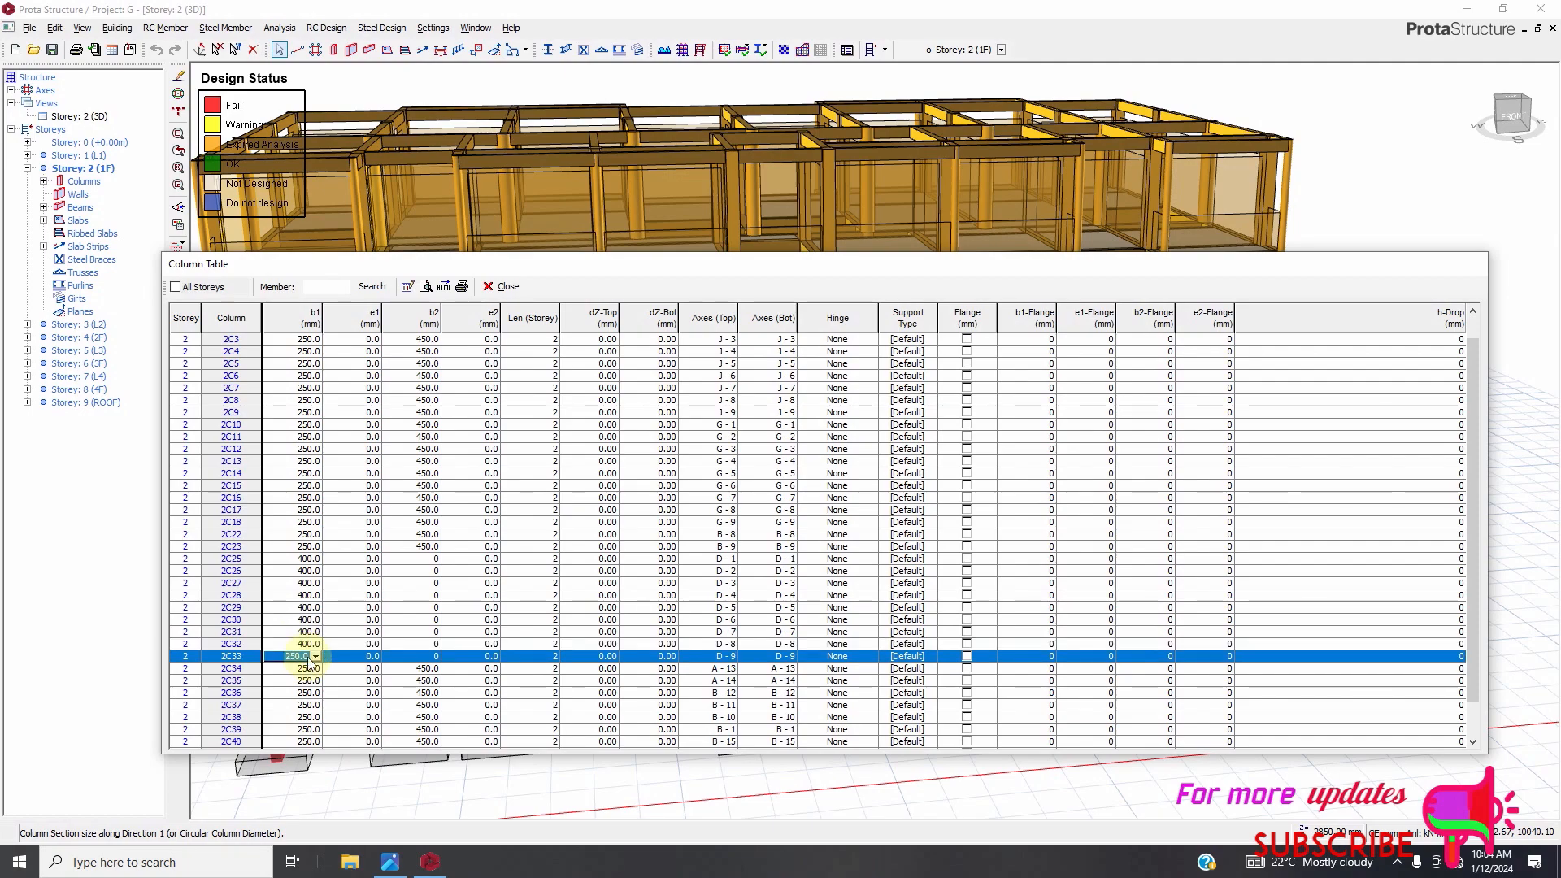
pyautogui.click(316, 657)
pyautogui.click(316, 657)
pyautogui.write('400')
pyautogui.click(305, 632)
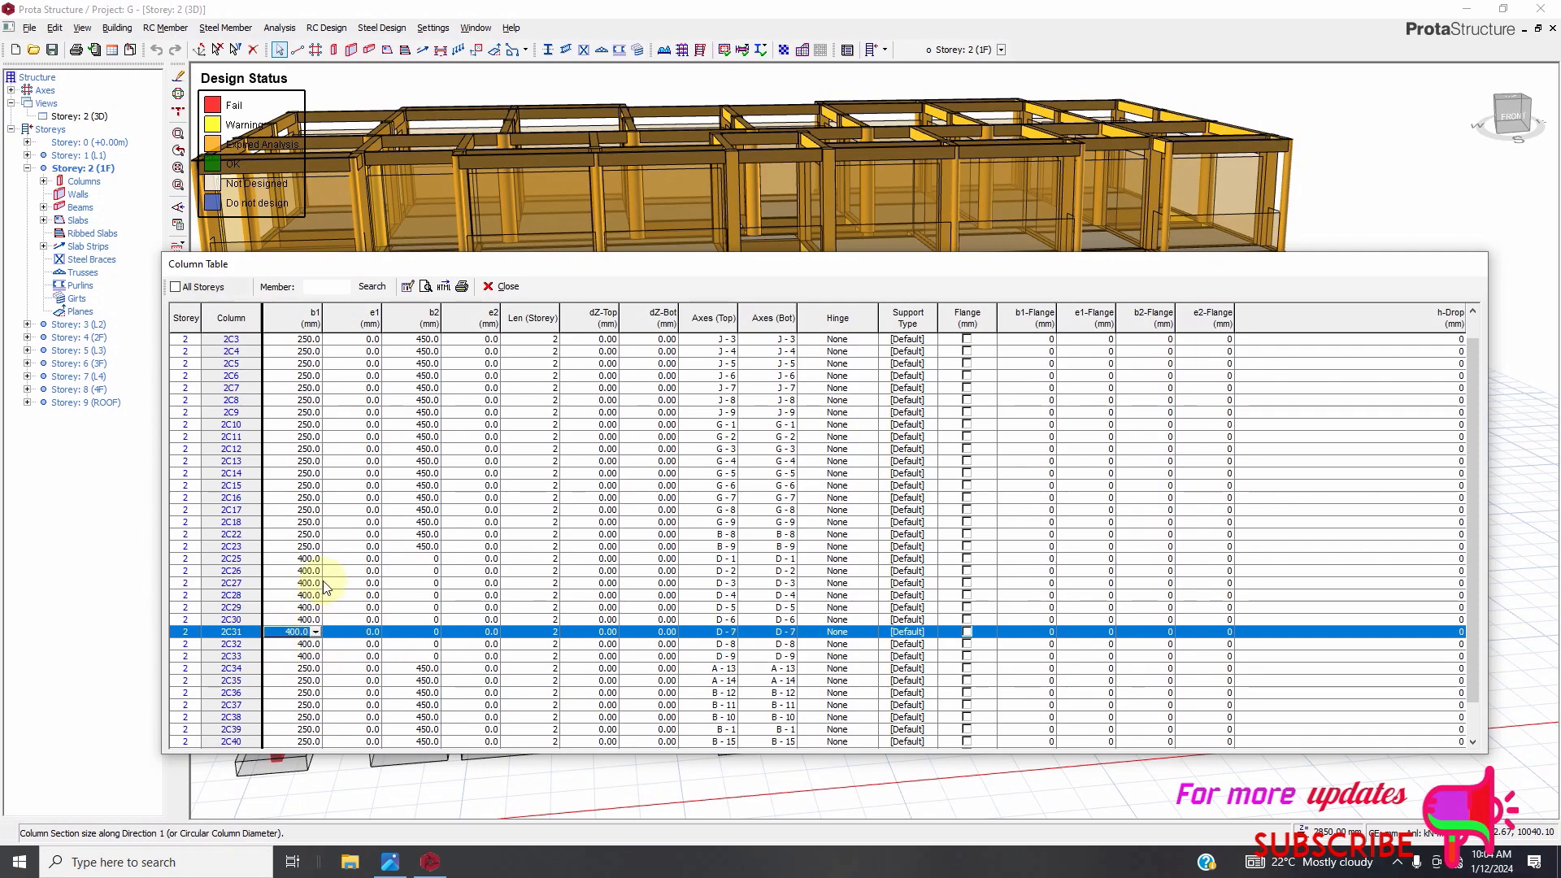
# Review the edited b1 values and close the column table.
pyautogui.scroll(-1, 447, 626)
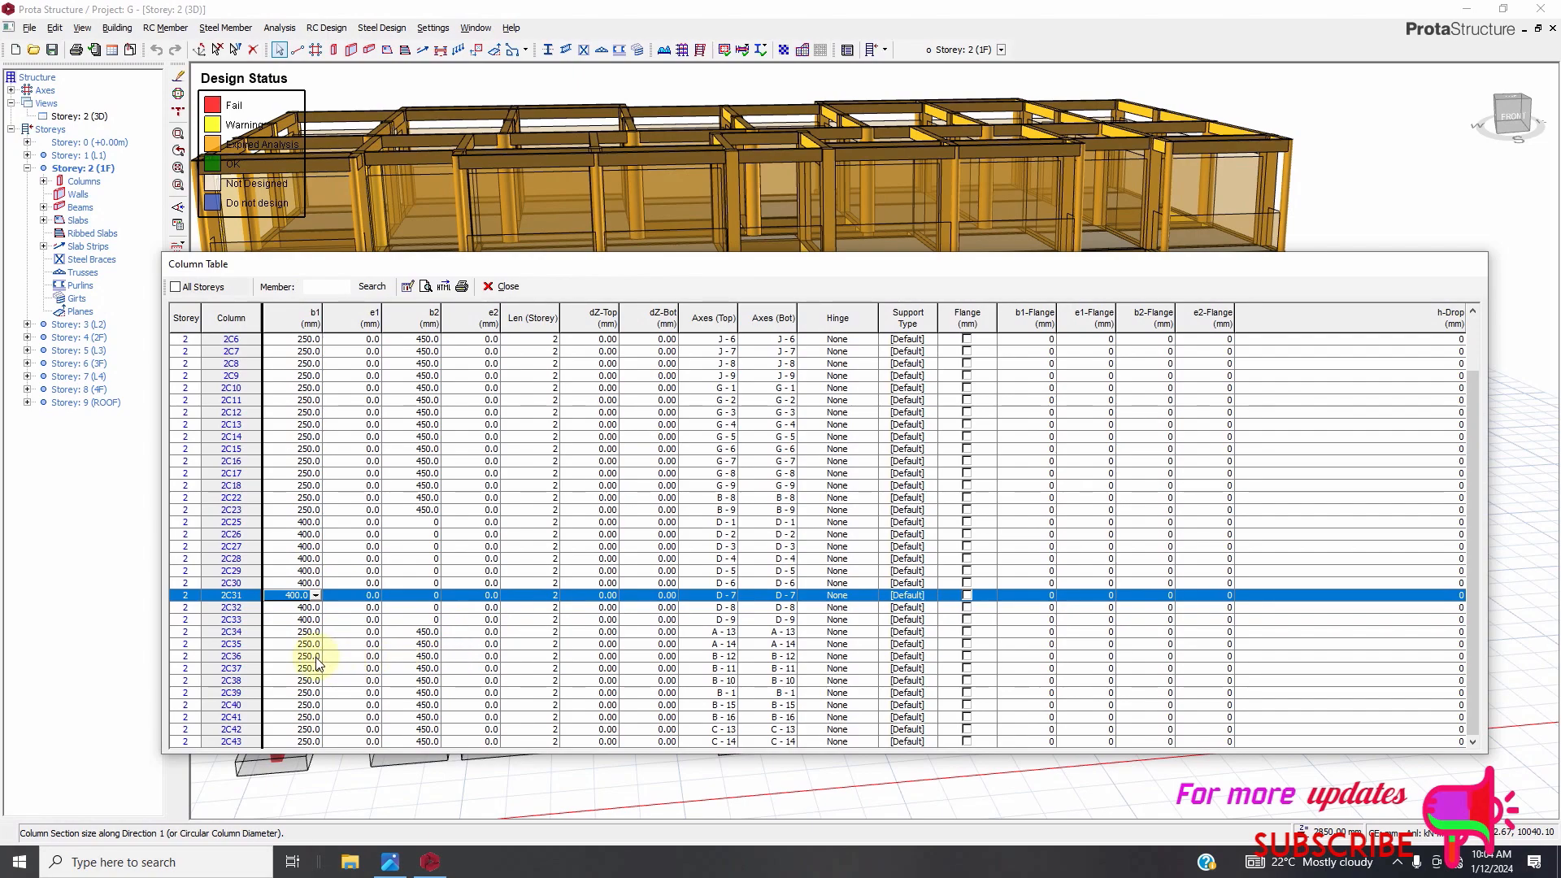
pyautogui.scroll(1, 317, 374)
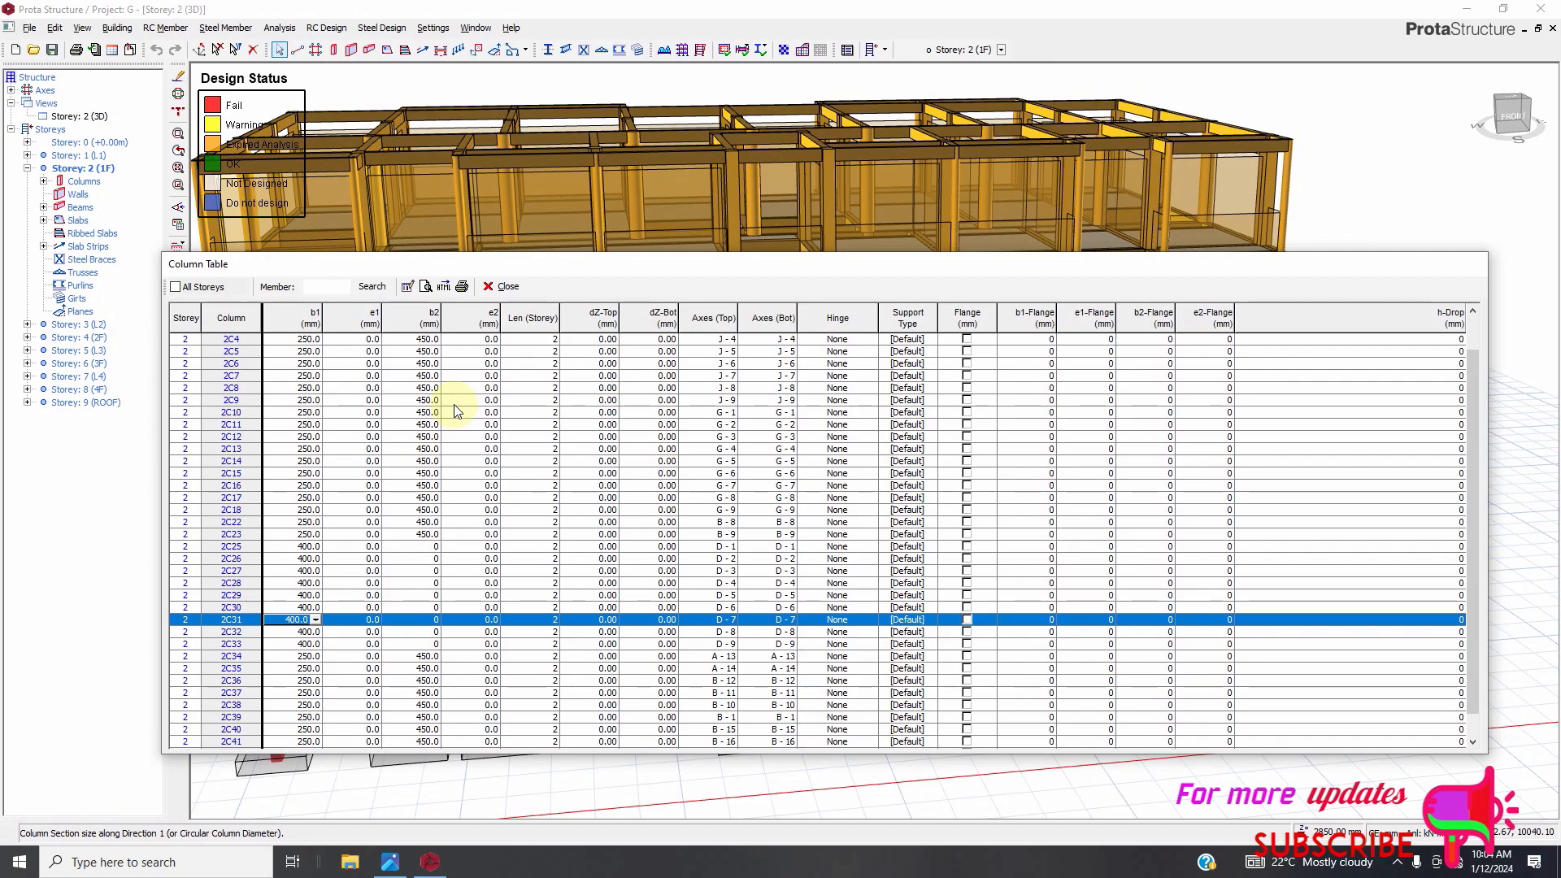
pyautogui.click(503, 286)
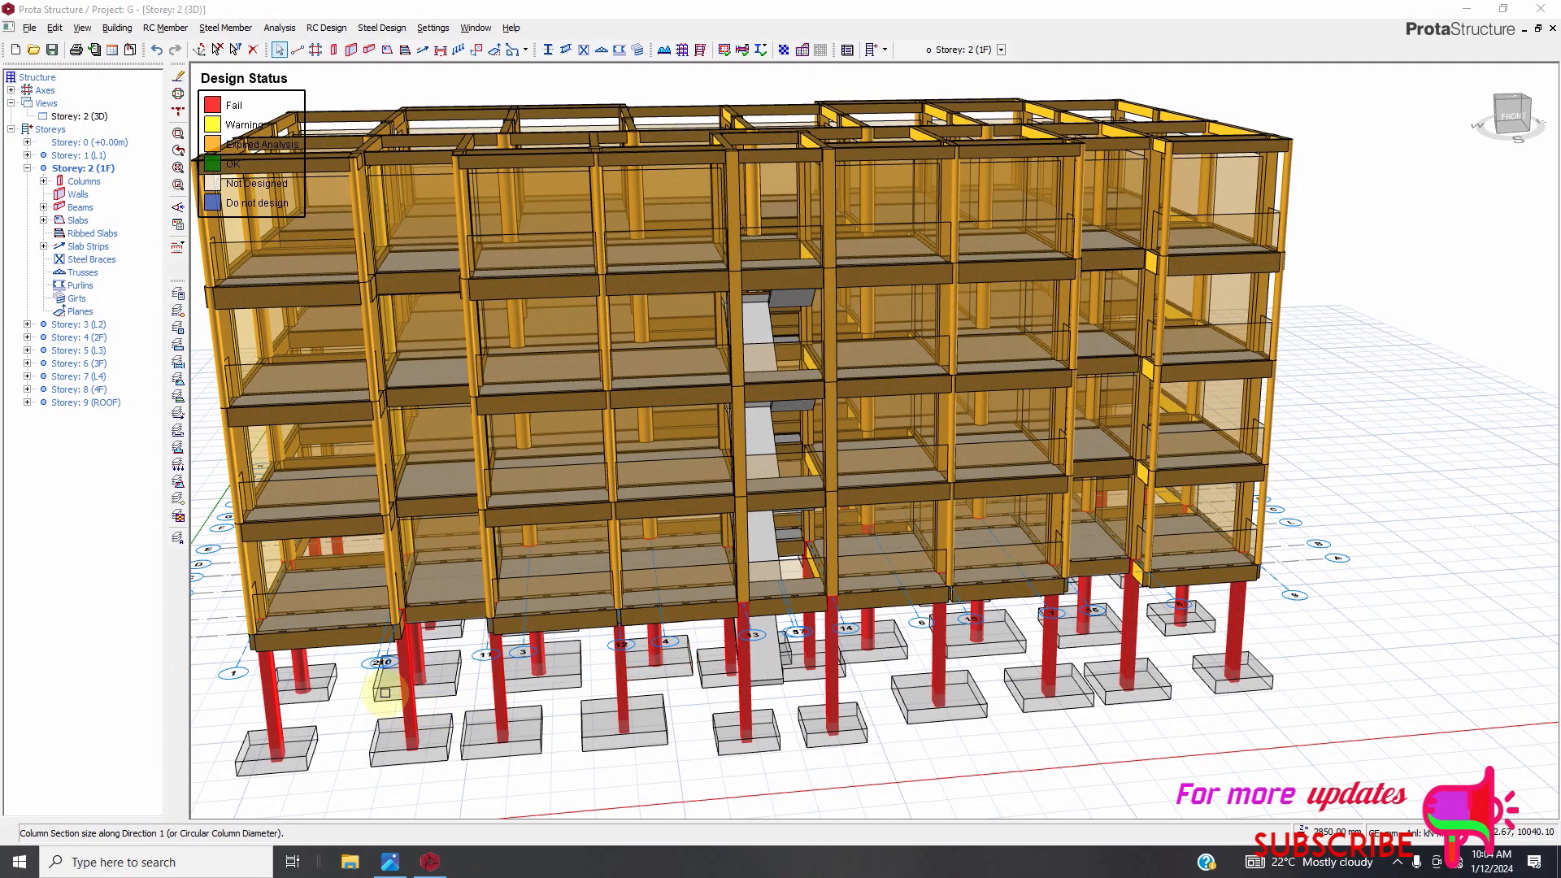
# Make Storey 4 (2F) the active storey in the structure tree.
pyautogui.scroll(3, 386, 692)
pyautogui.scroll(-2, 771, 579)
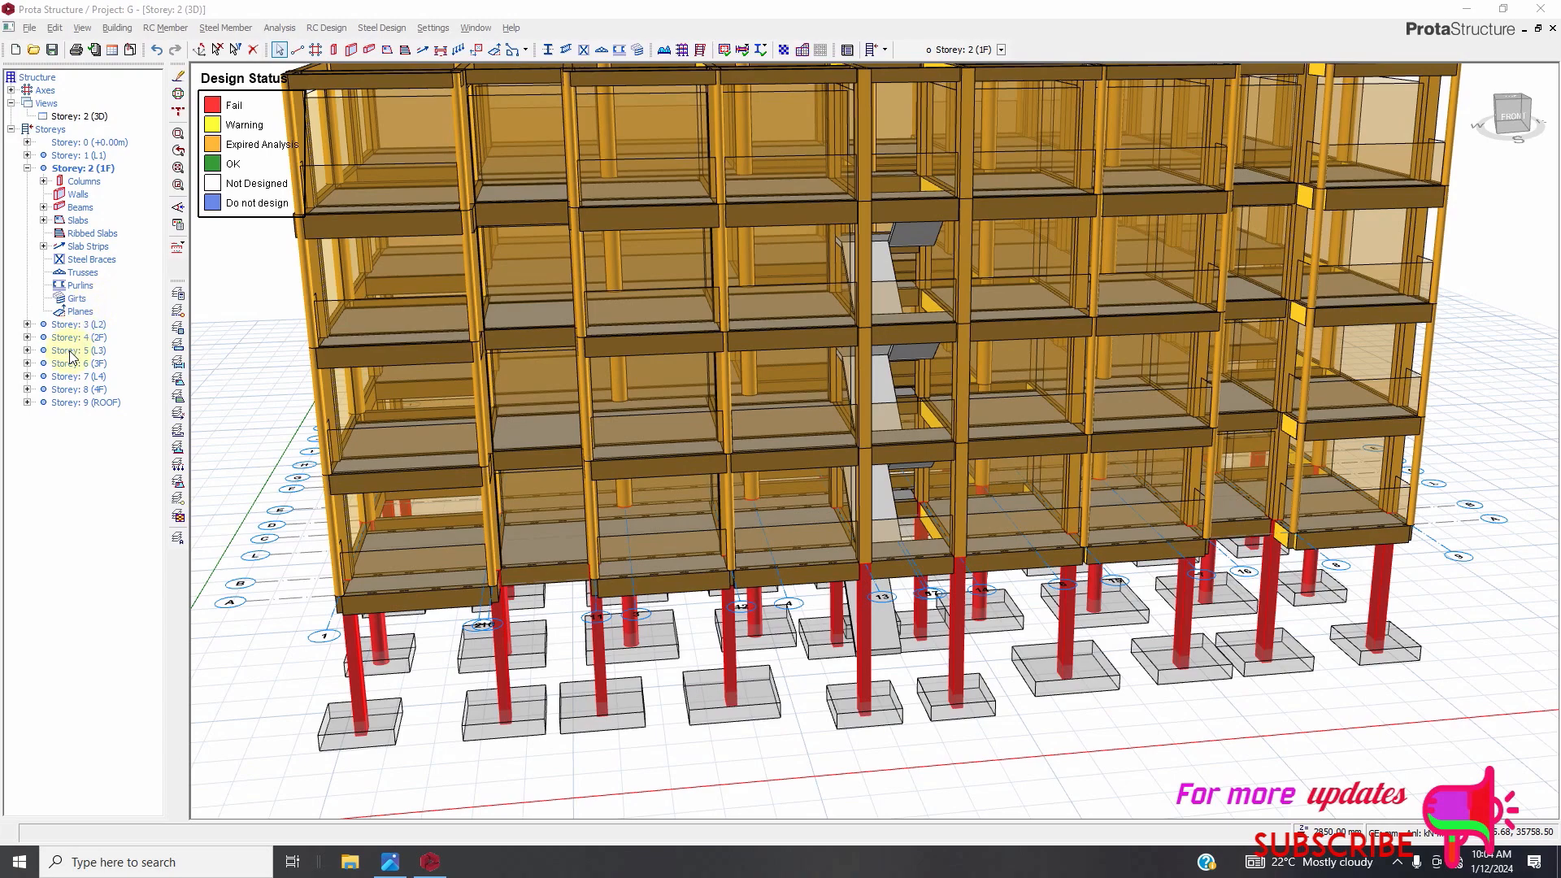
pyautogui.click(27, 338)
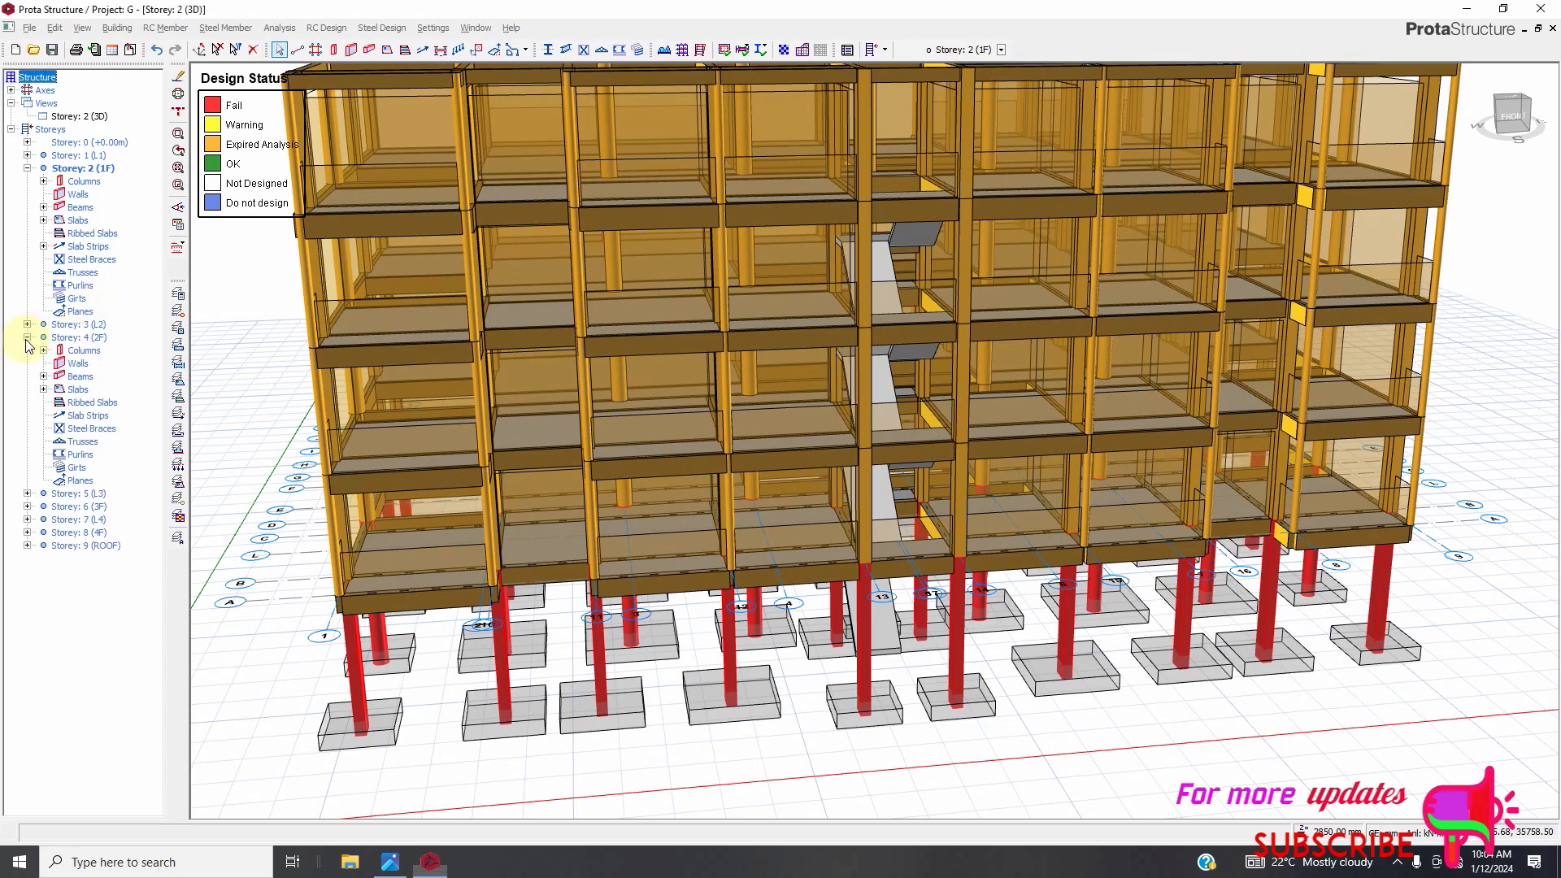
pyautogui.click(27, 338)
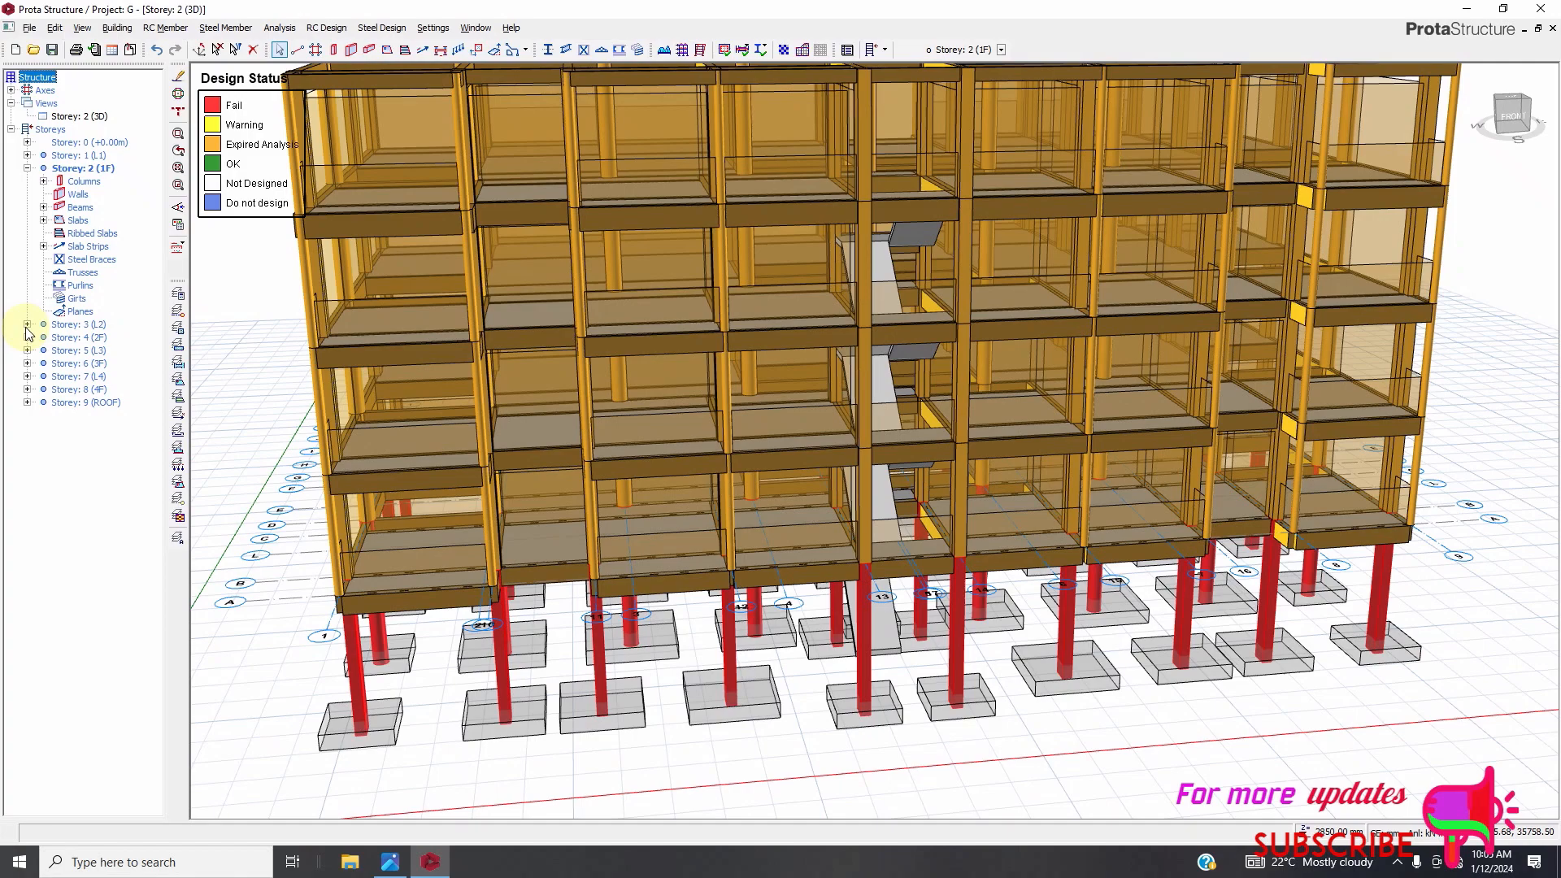
pyautogui.click(31, 327)
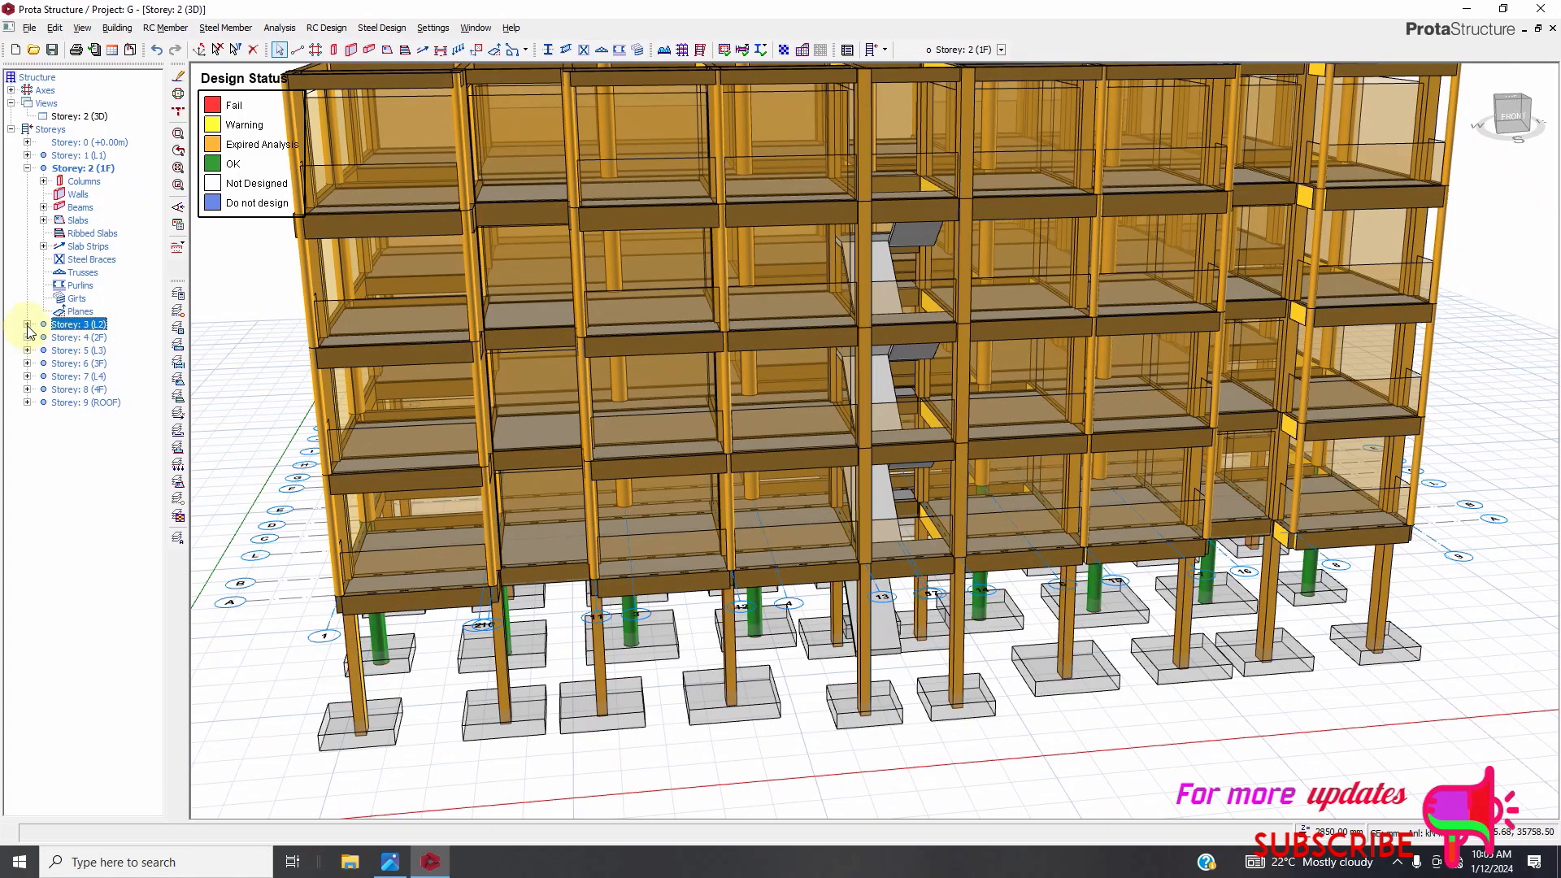
pyautogui.doubleClick(31, 328)
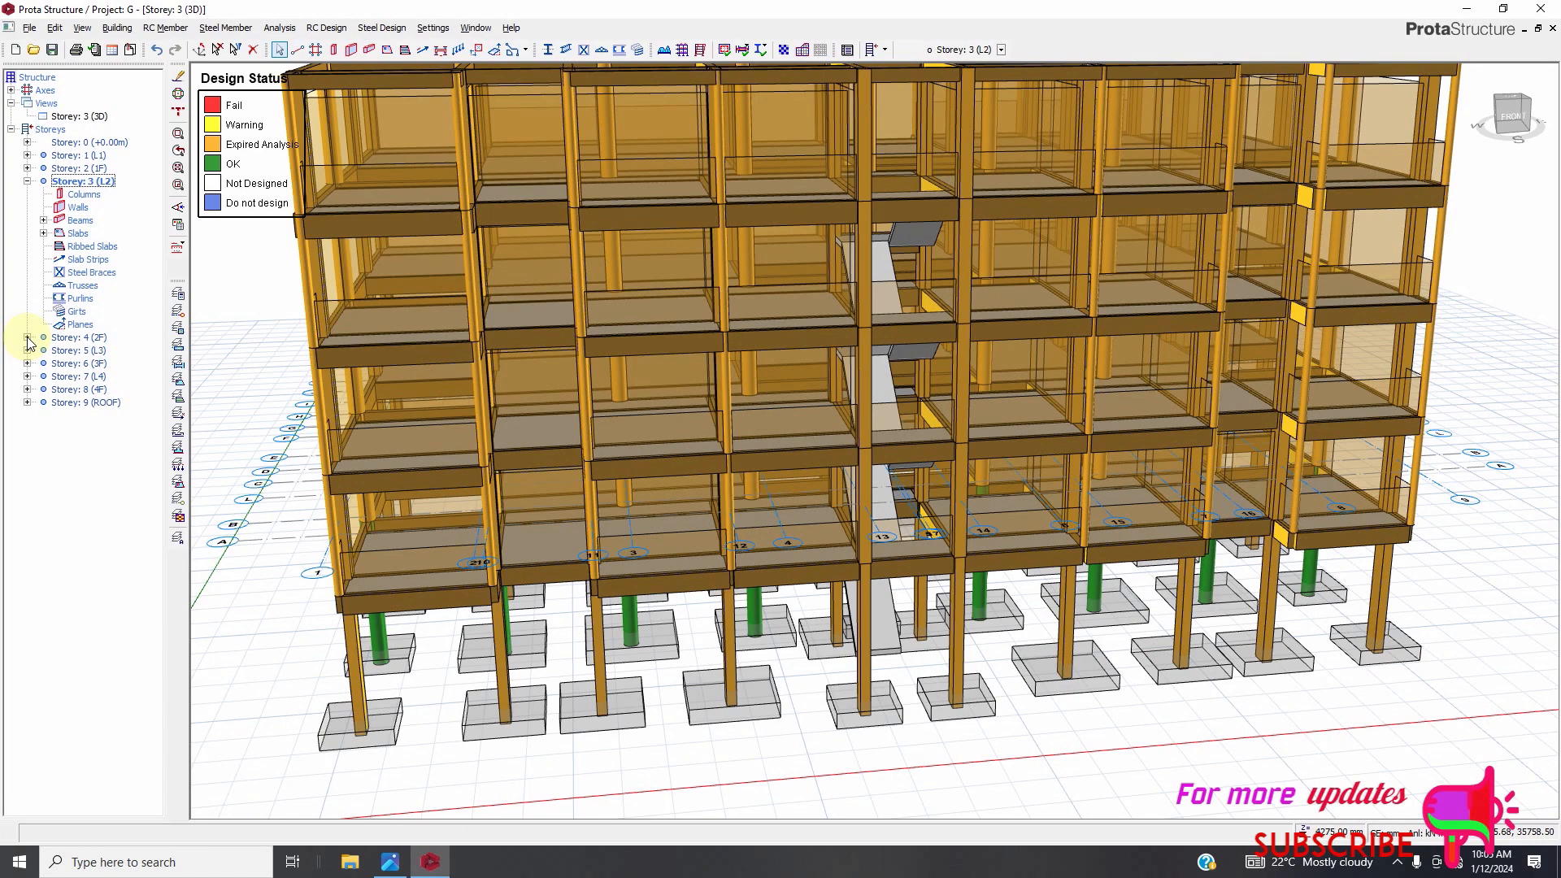
pyautogui.doubleClick(61, 345)
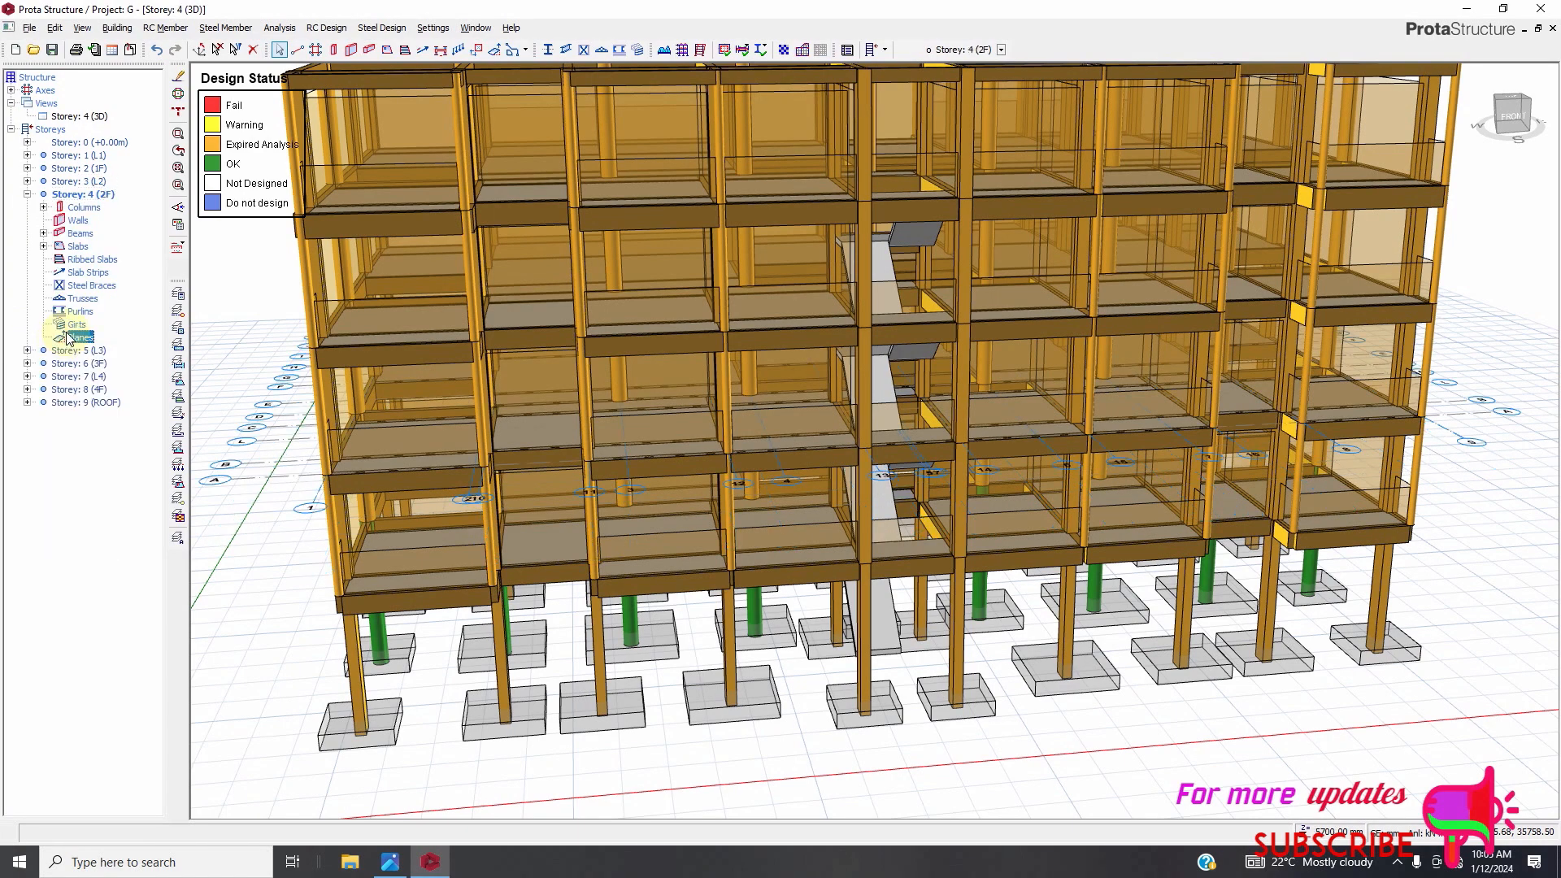
pyautogui.doubleClick(65, 181)
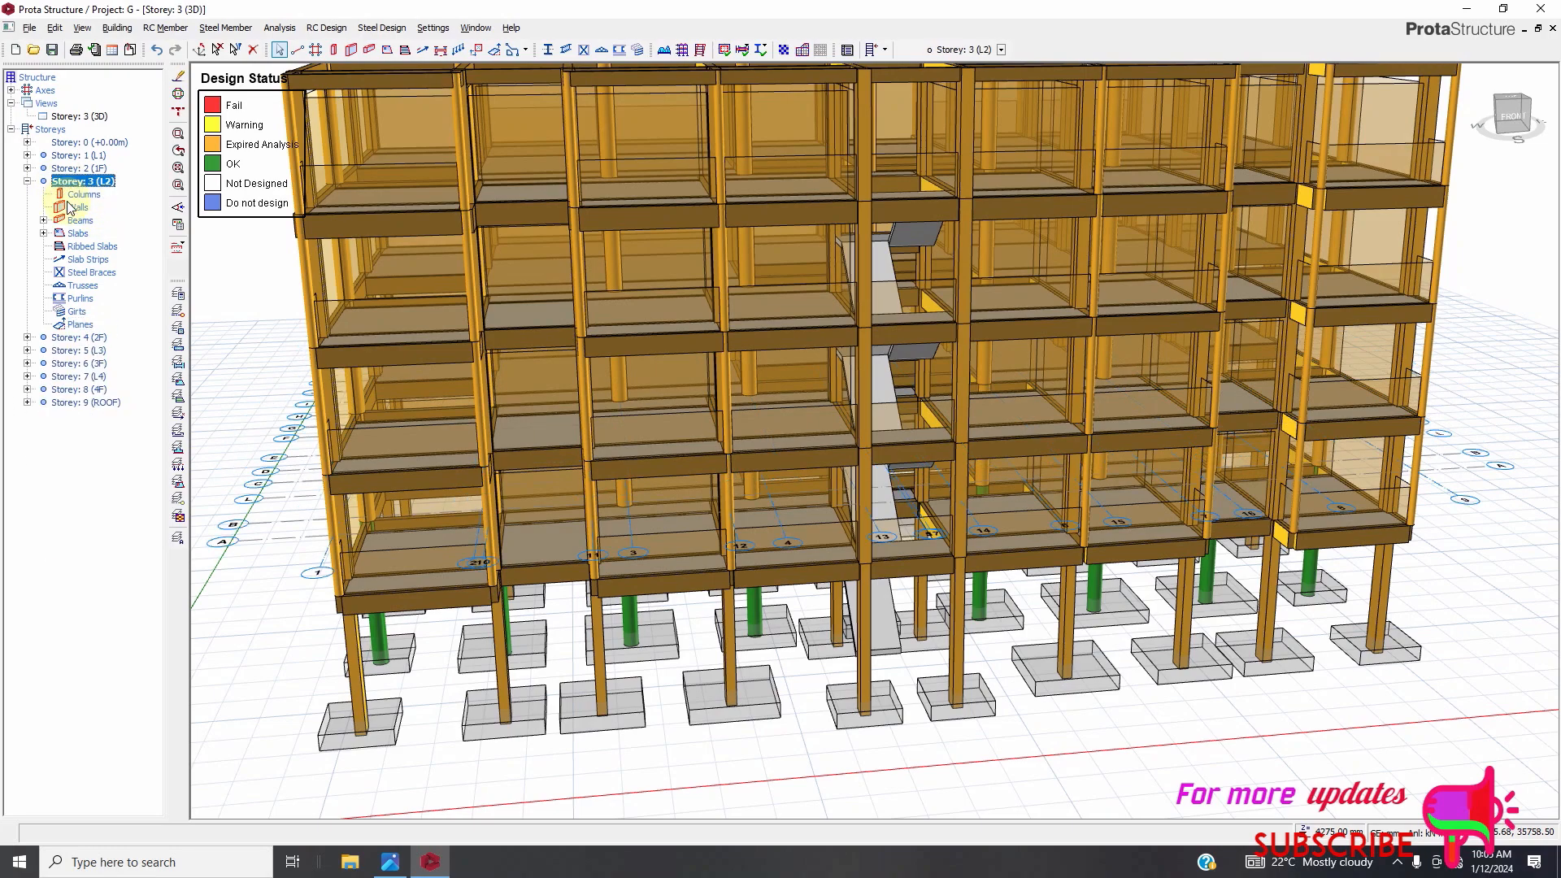
pyautogui.click(82, 196)
pyautogui.doubleClick(61, 338)
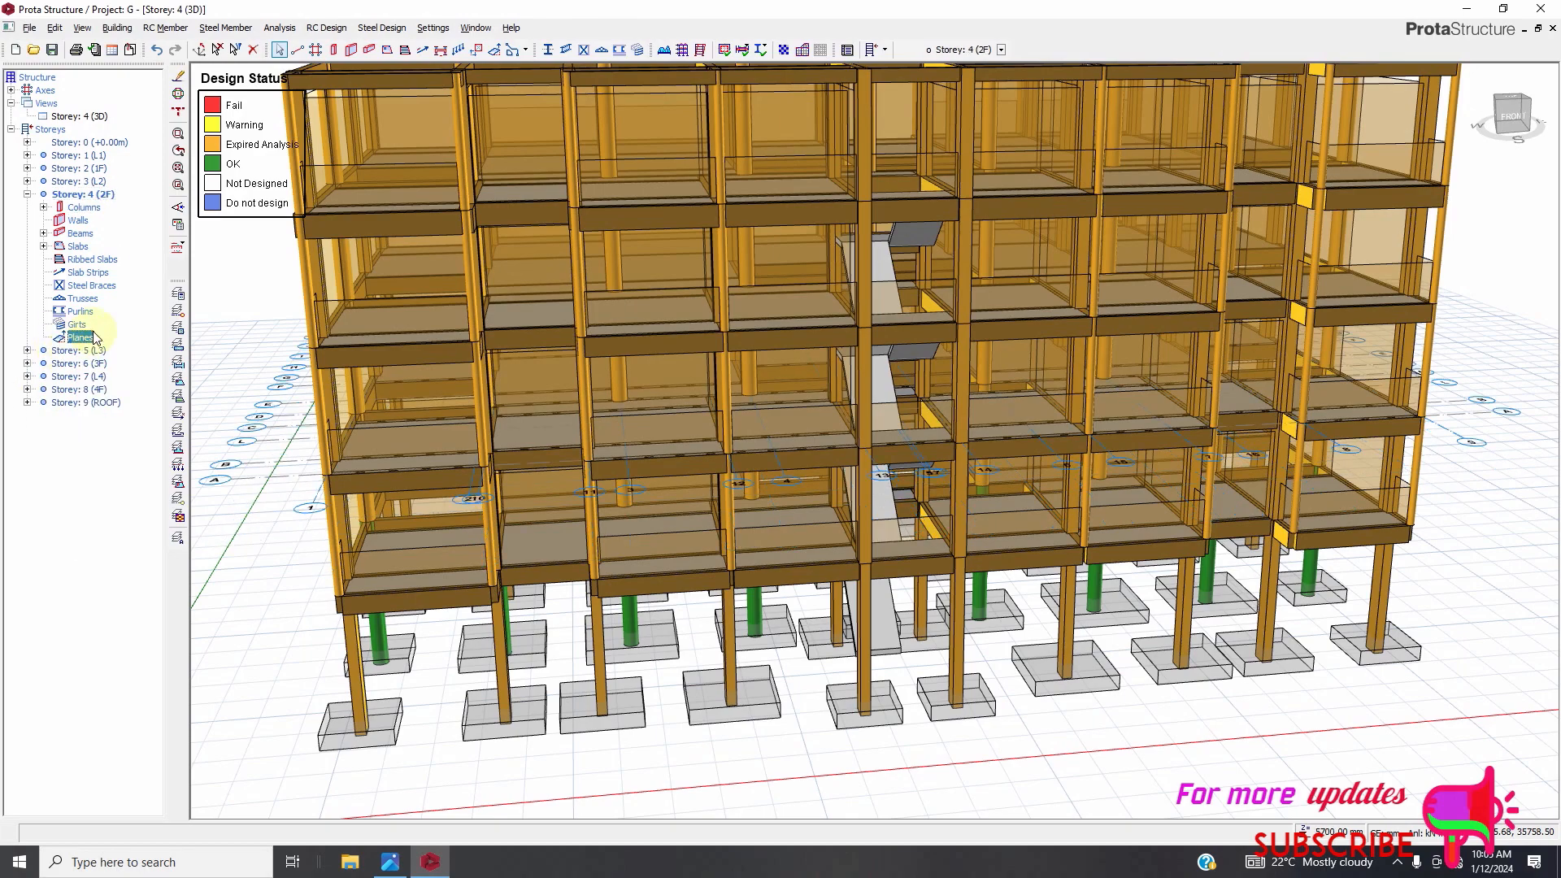
# Select all Storey 4 columns in the tree and open their column table.
pyautogui.click(44, 208)
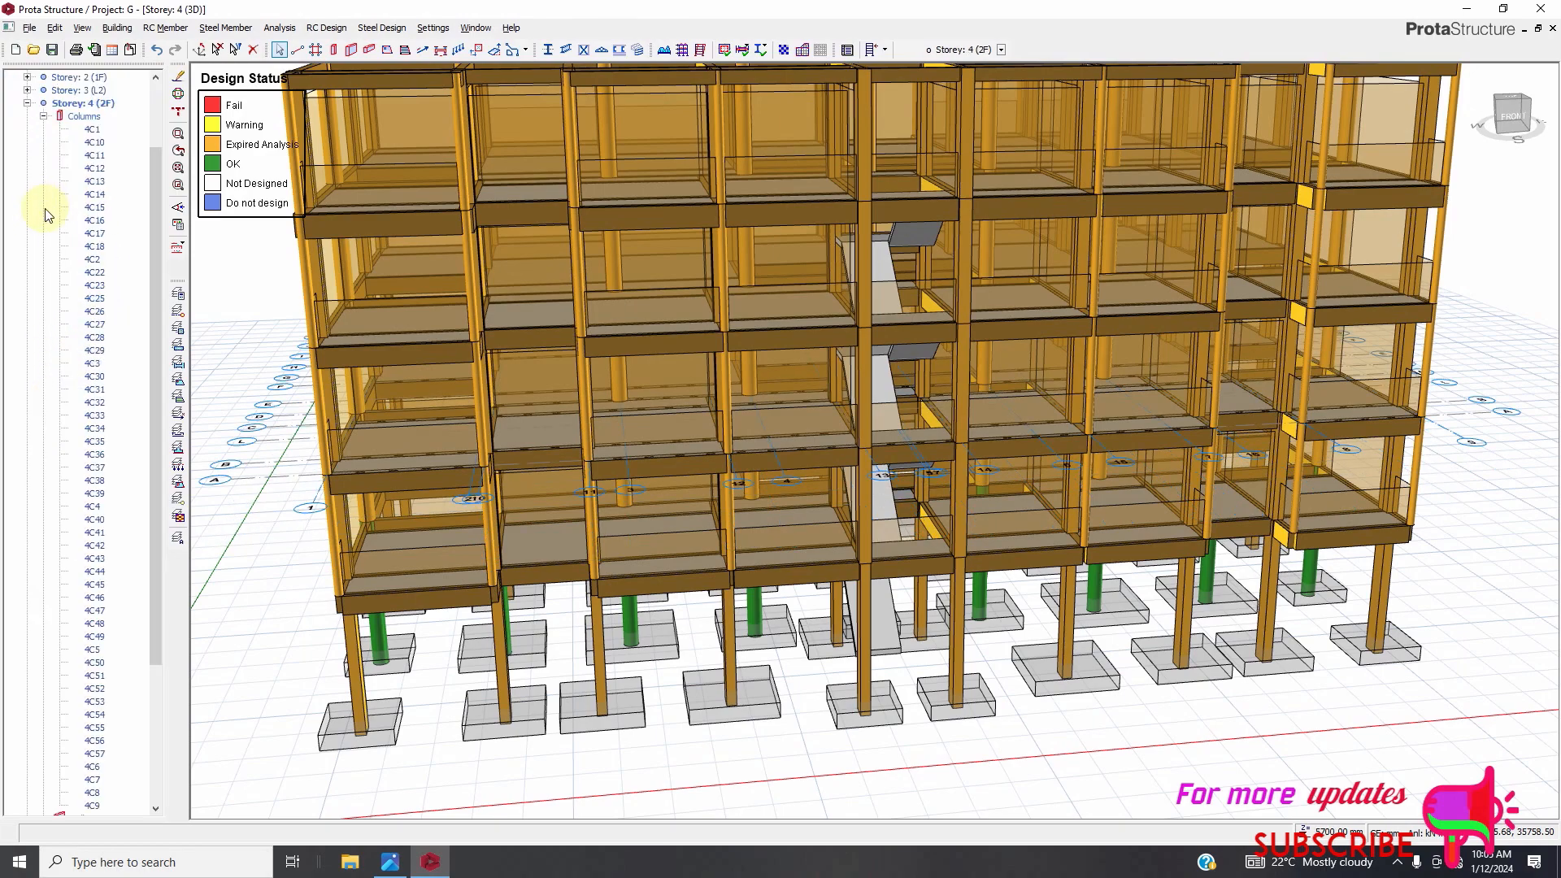
pyautogui.scroll(-3, 114, 477)
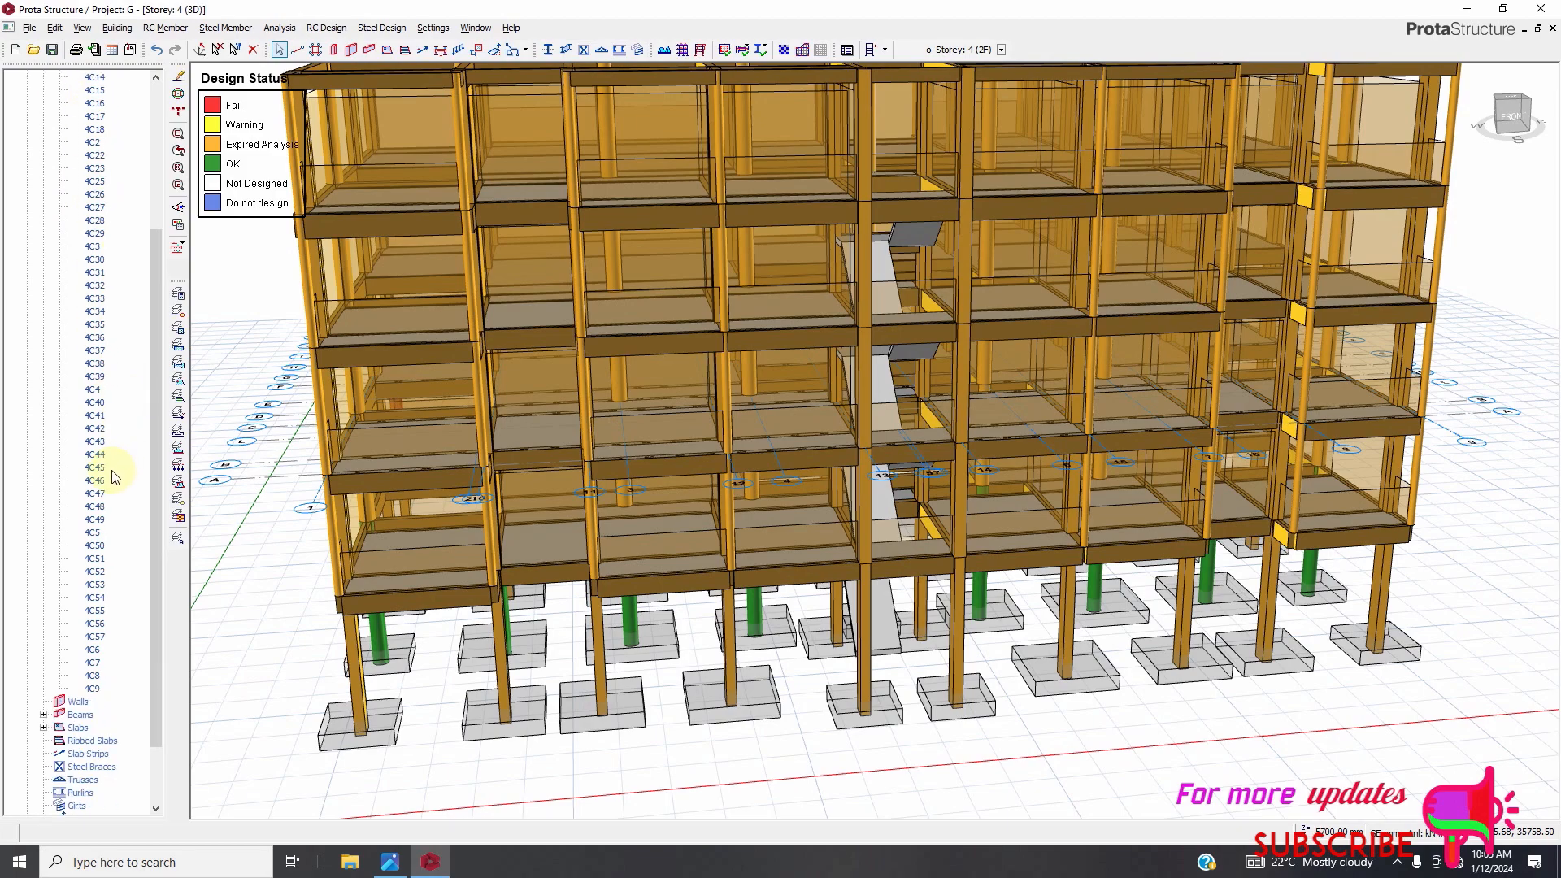
pyautogui.keyDown('shift'); pyautogui.click(92, 688); pyautogui.keyUp('shift')
pyautogui.scroll(2, 135, 213)
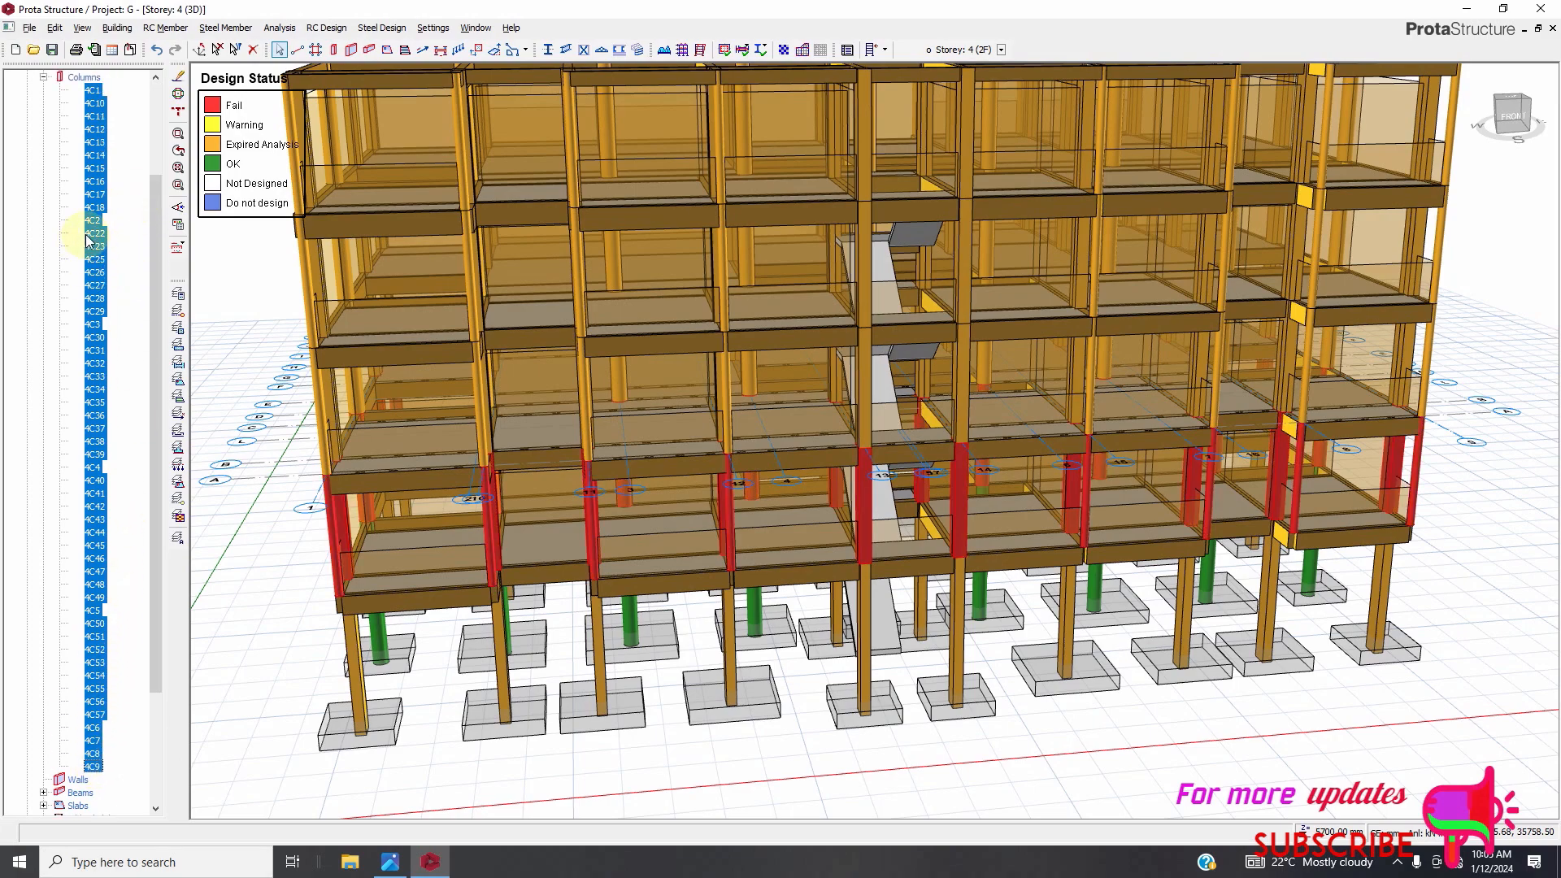
pyautogui.rightClick(91, 265)
pyautogui.click(147, 275)
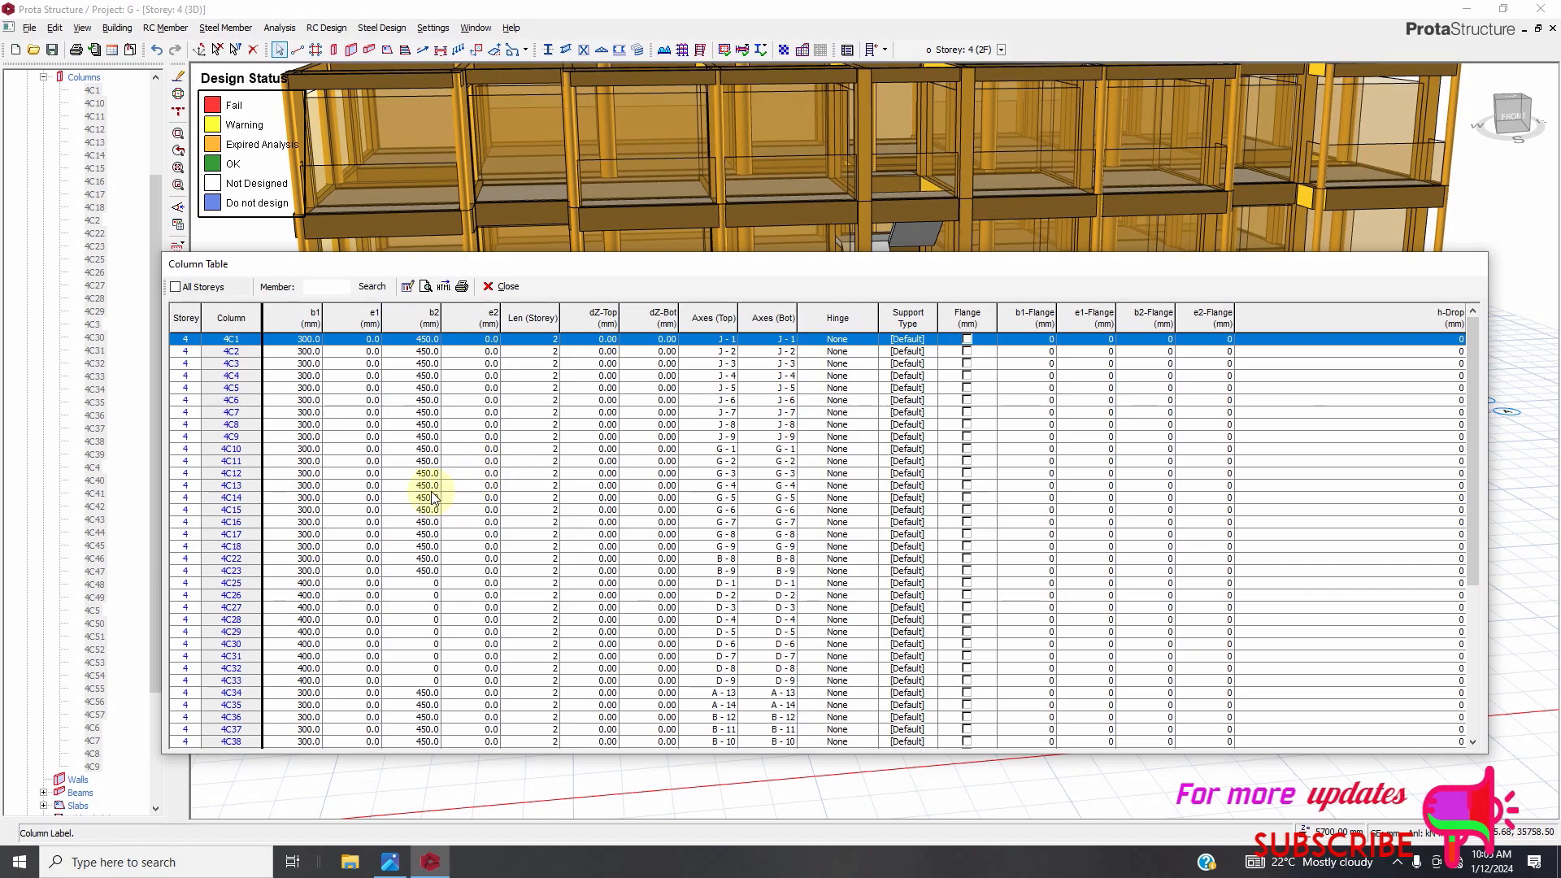
# Set b1 for all Storey 4 columns to 250 mm at once.
pyautogui.click(309, 320)
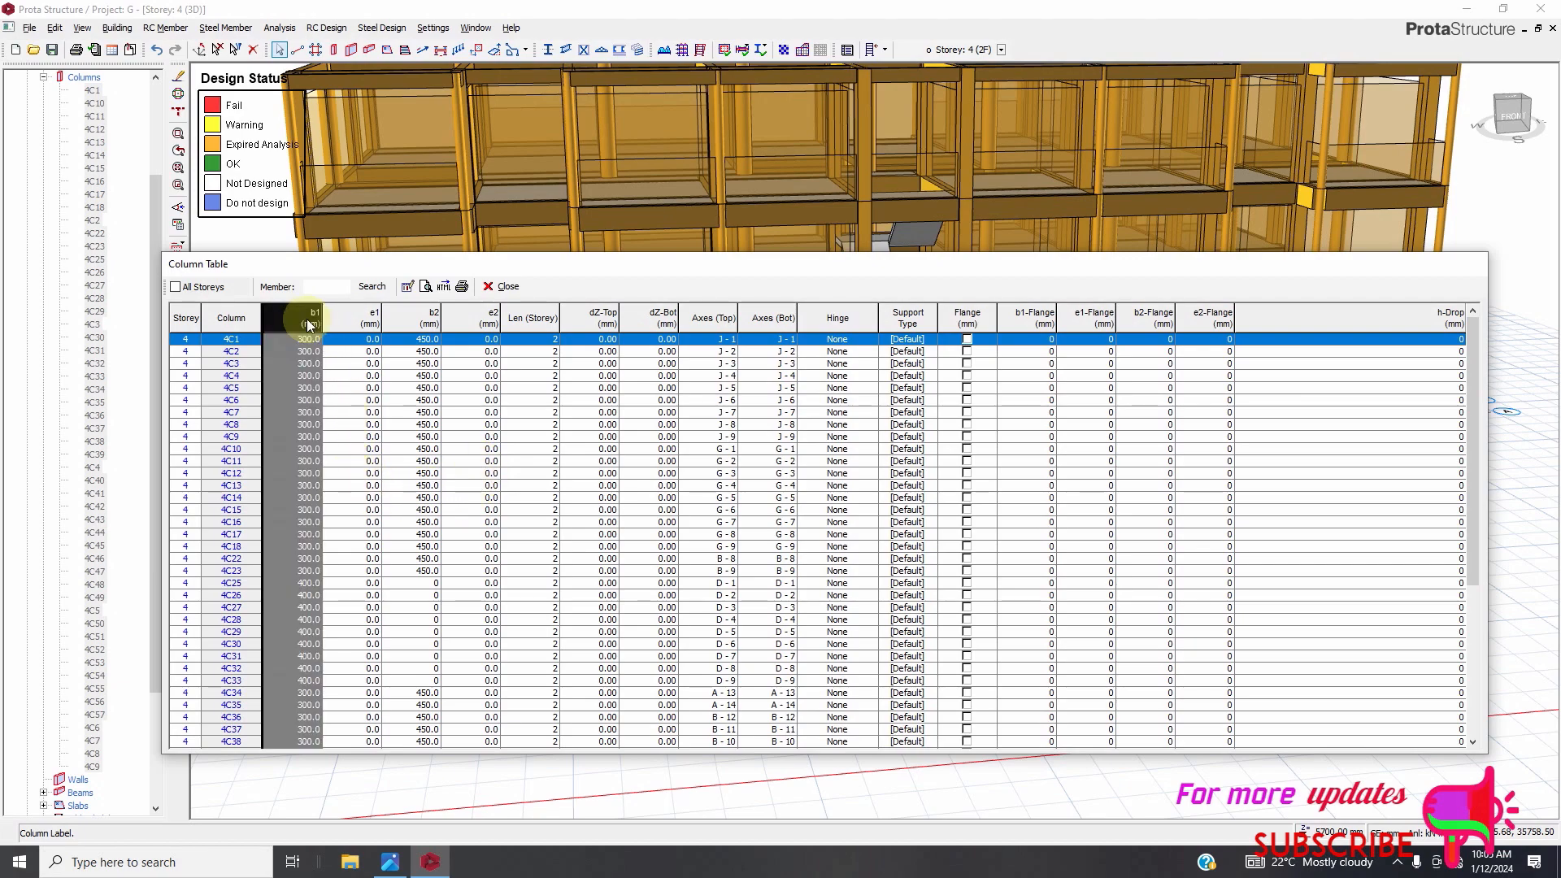
pyautogui.click(305, 584)
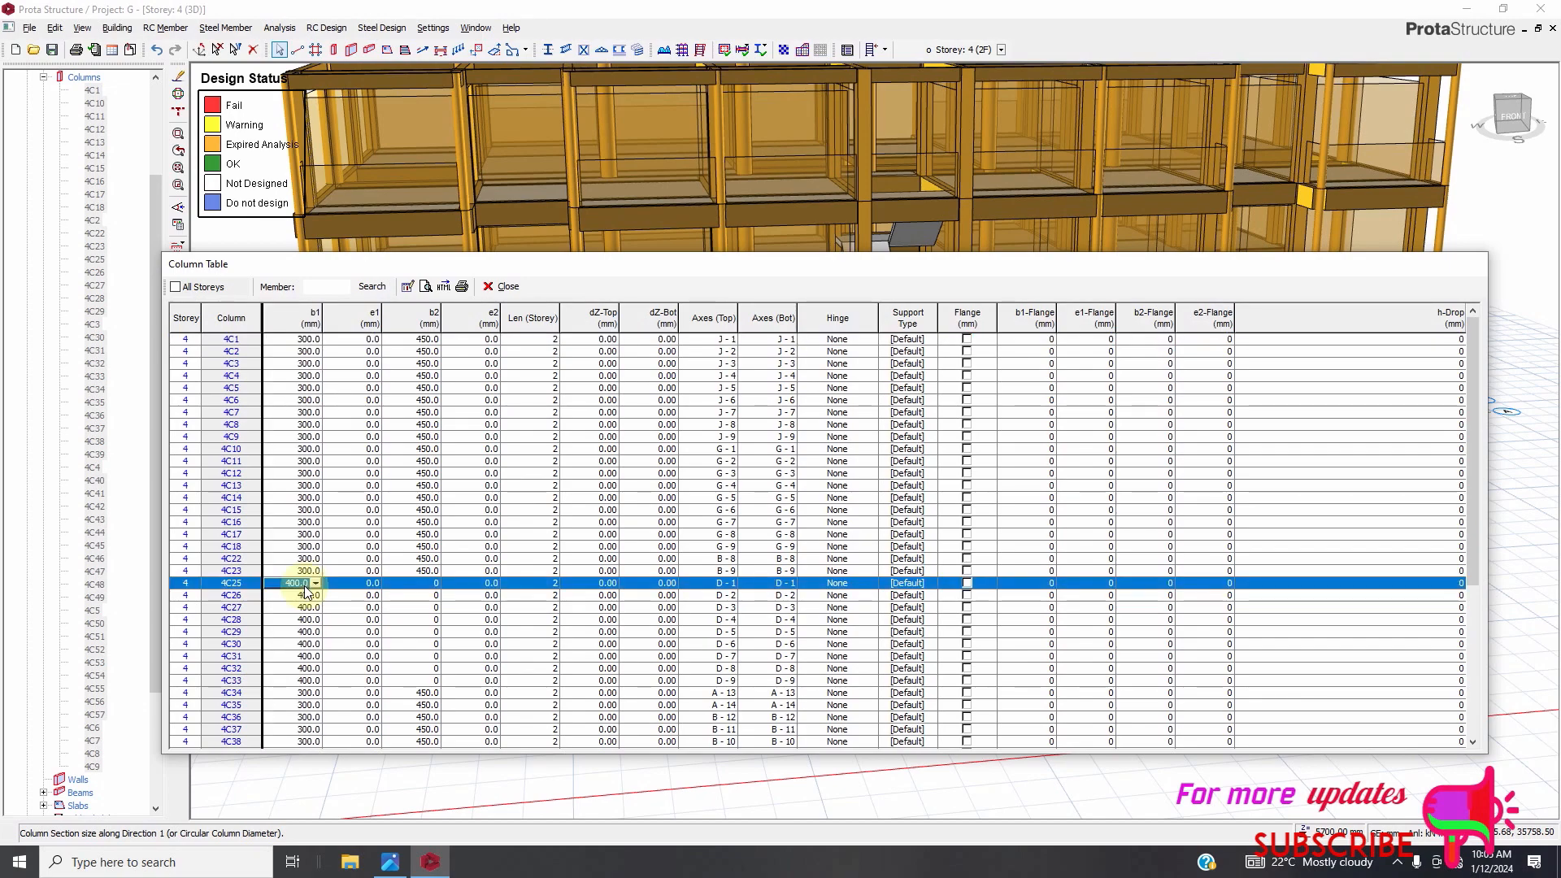
pyautogui.click(288, 318)
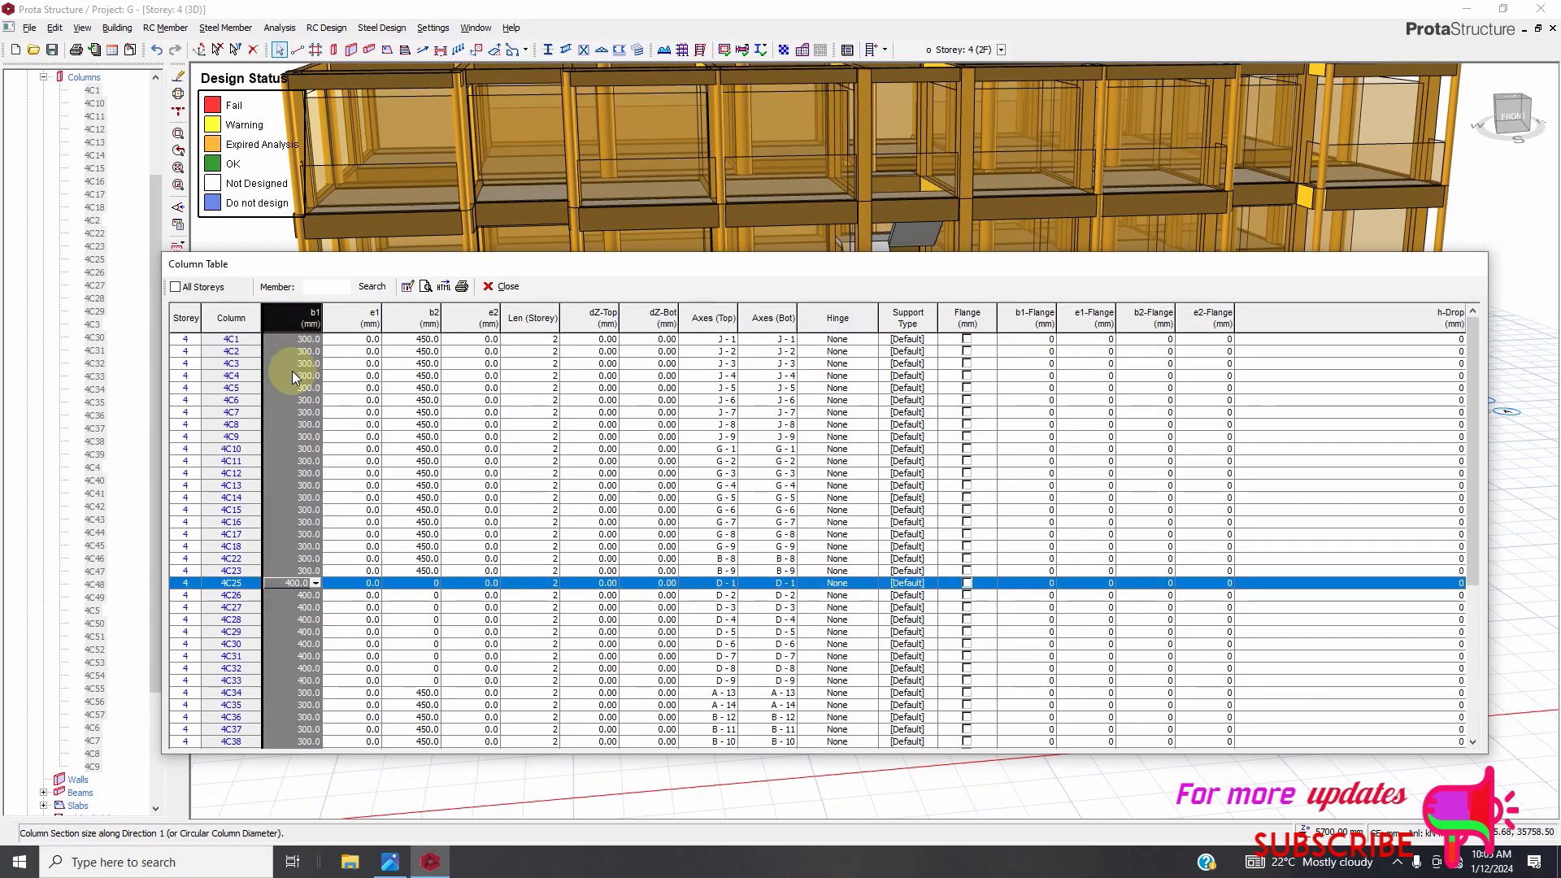
pyautogui.click(408, 286)
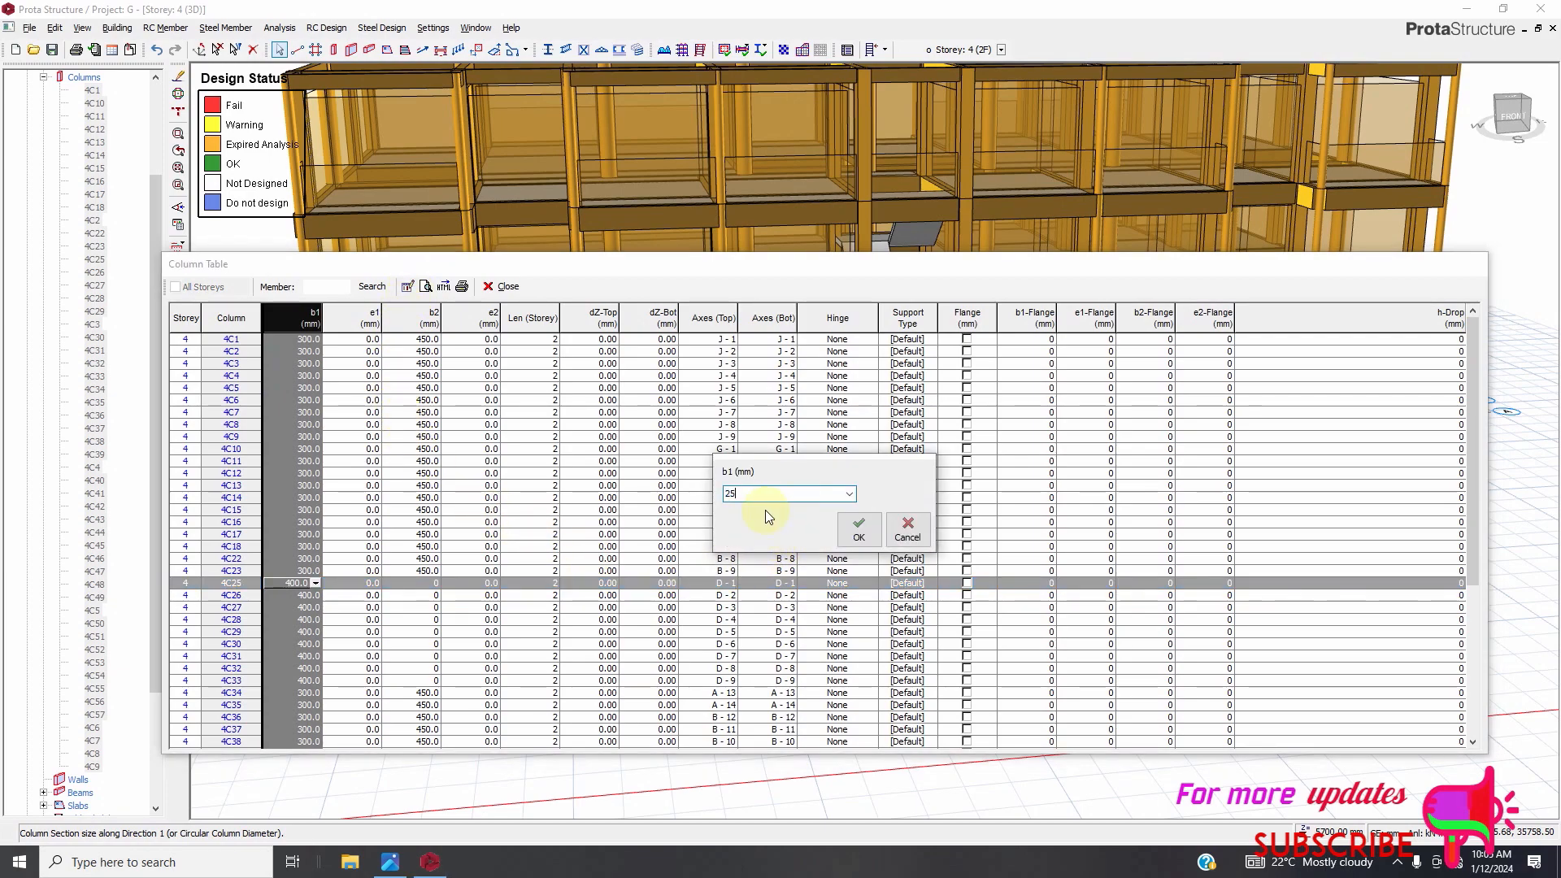
pyautogui.click(859, 530)
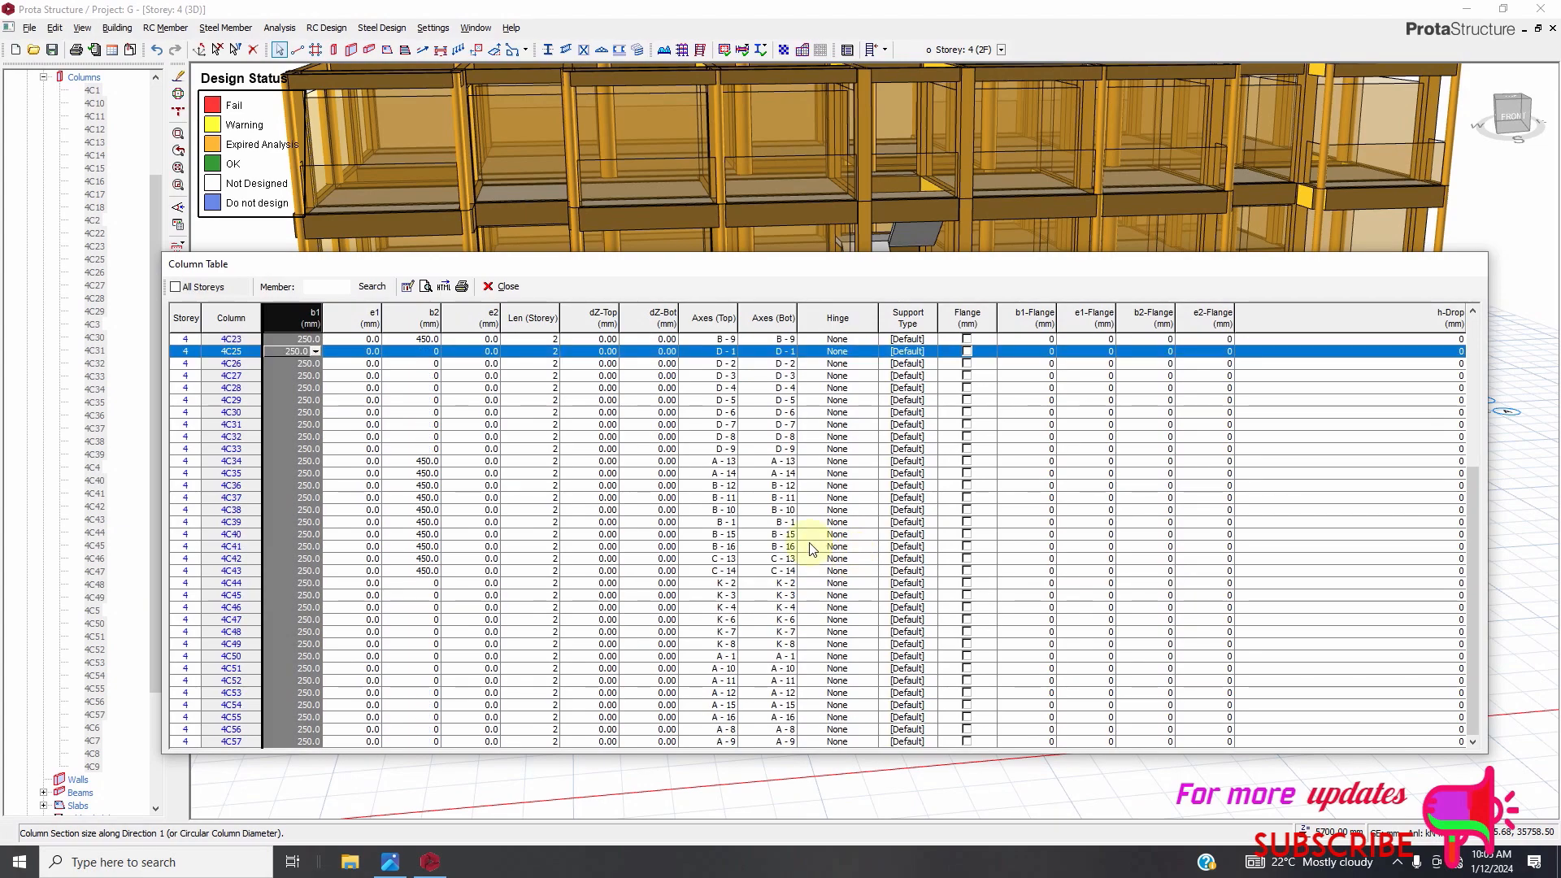
# Scroll through the Storey 4 column table to review the b1 values.
pyautogui.scroll(3, 446, 512)
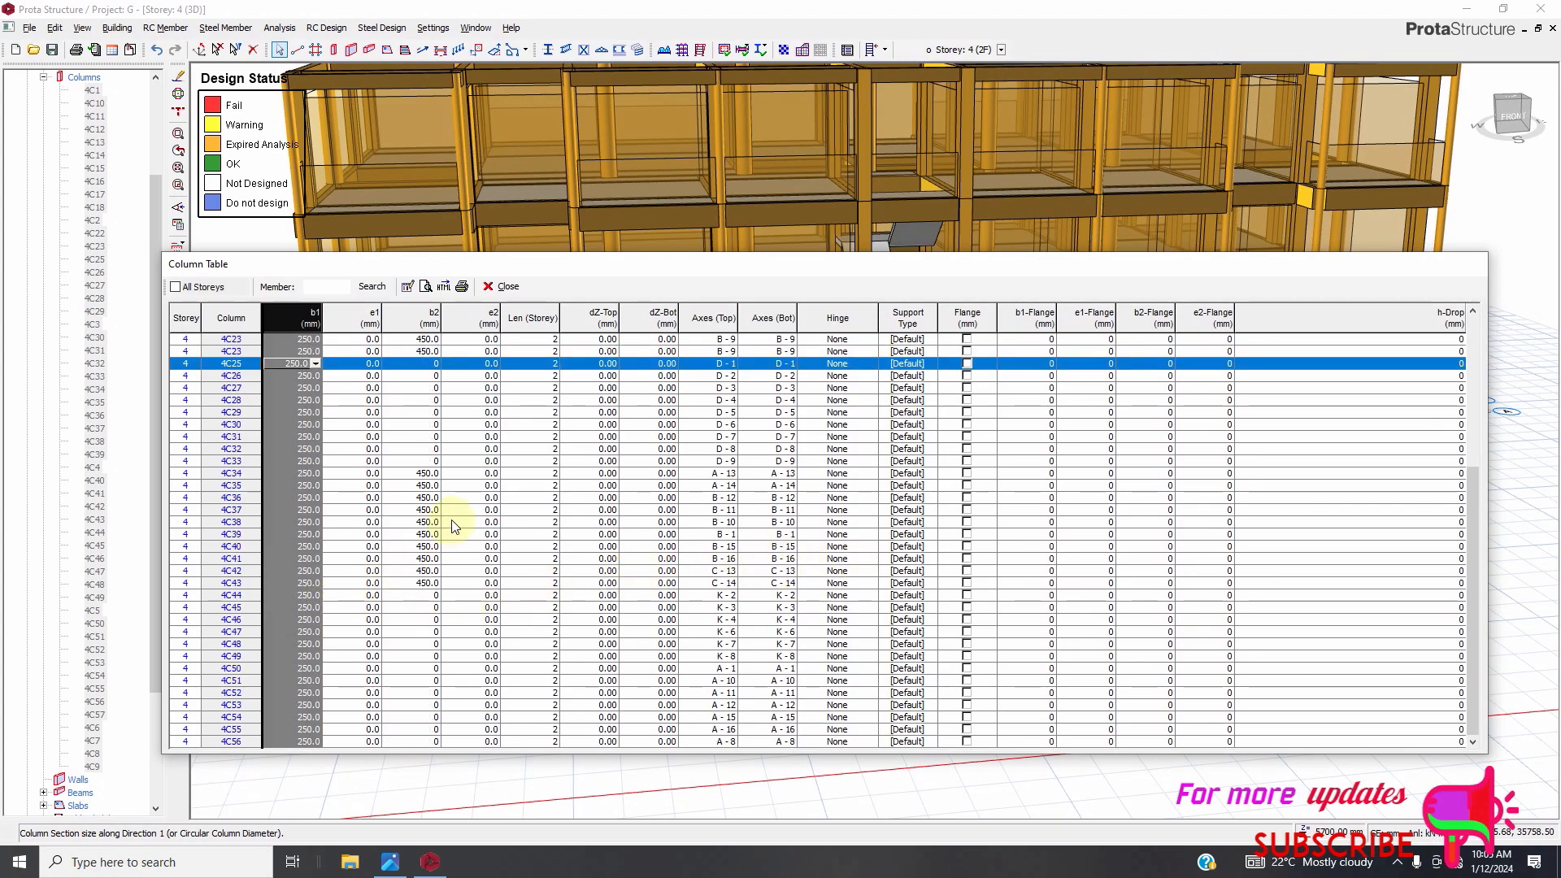
pyautogui.scroll(-3, 446, 494)
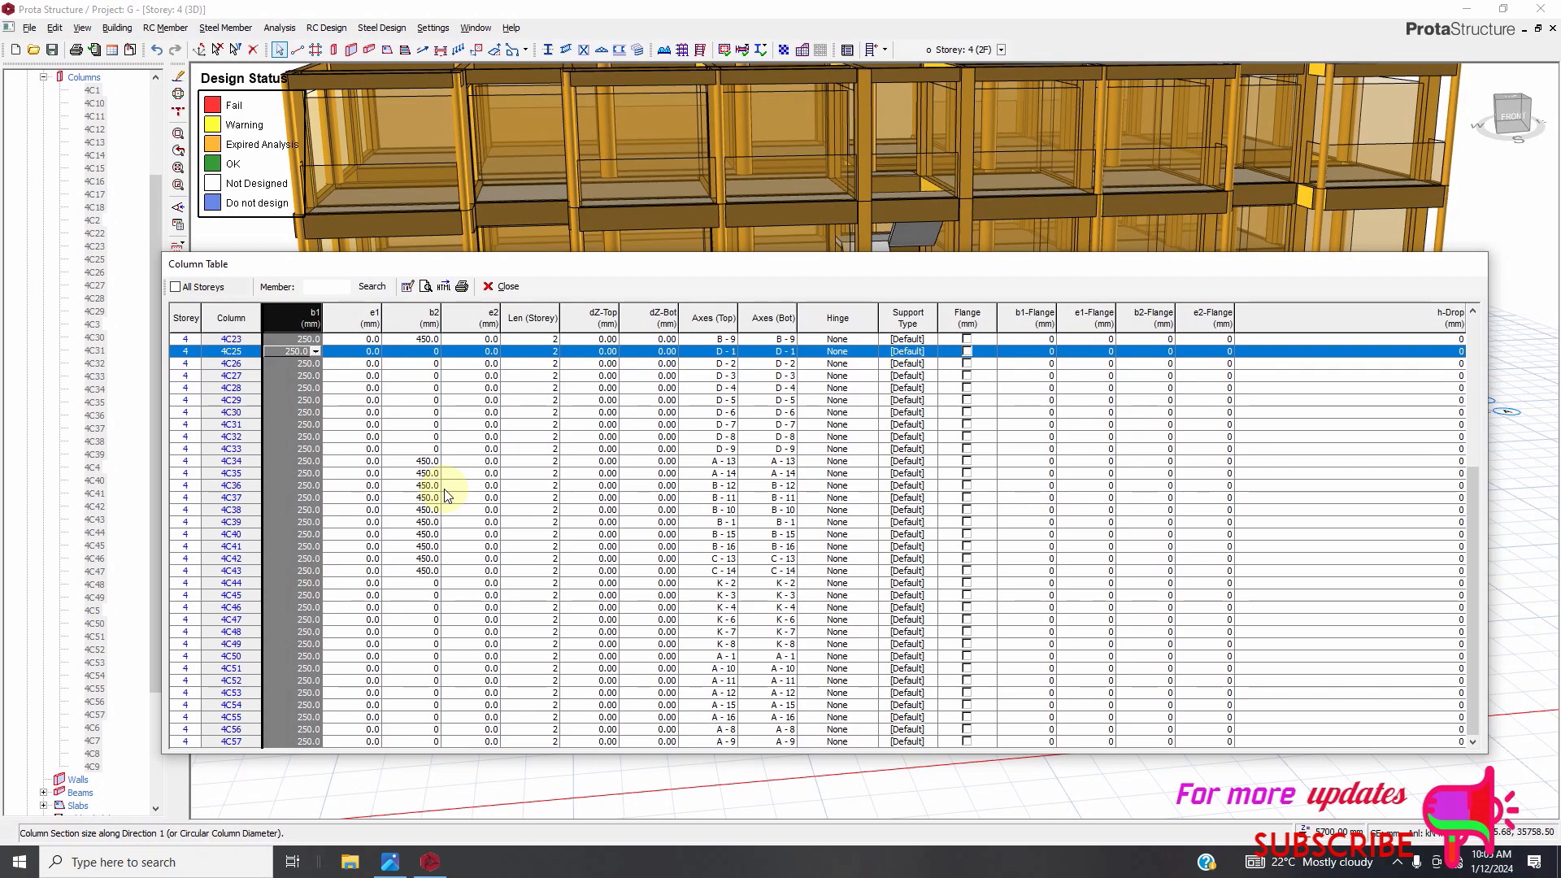
pyautogui.scroll(13, 447, 498)
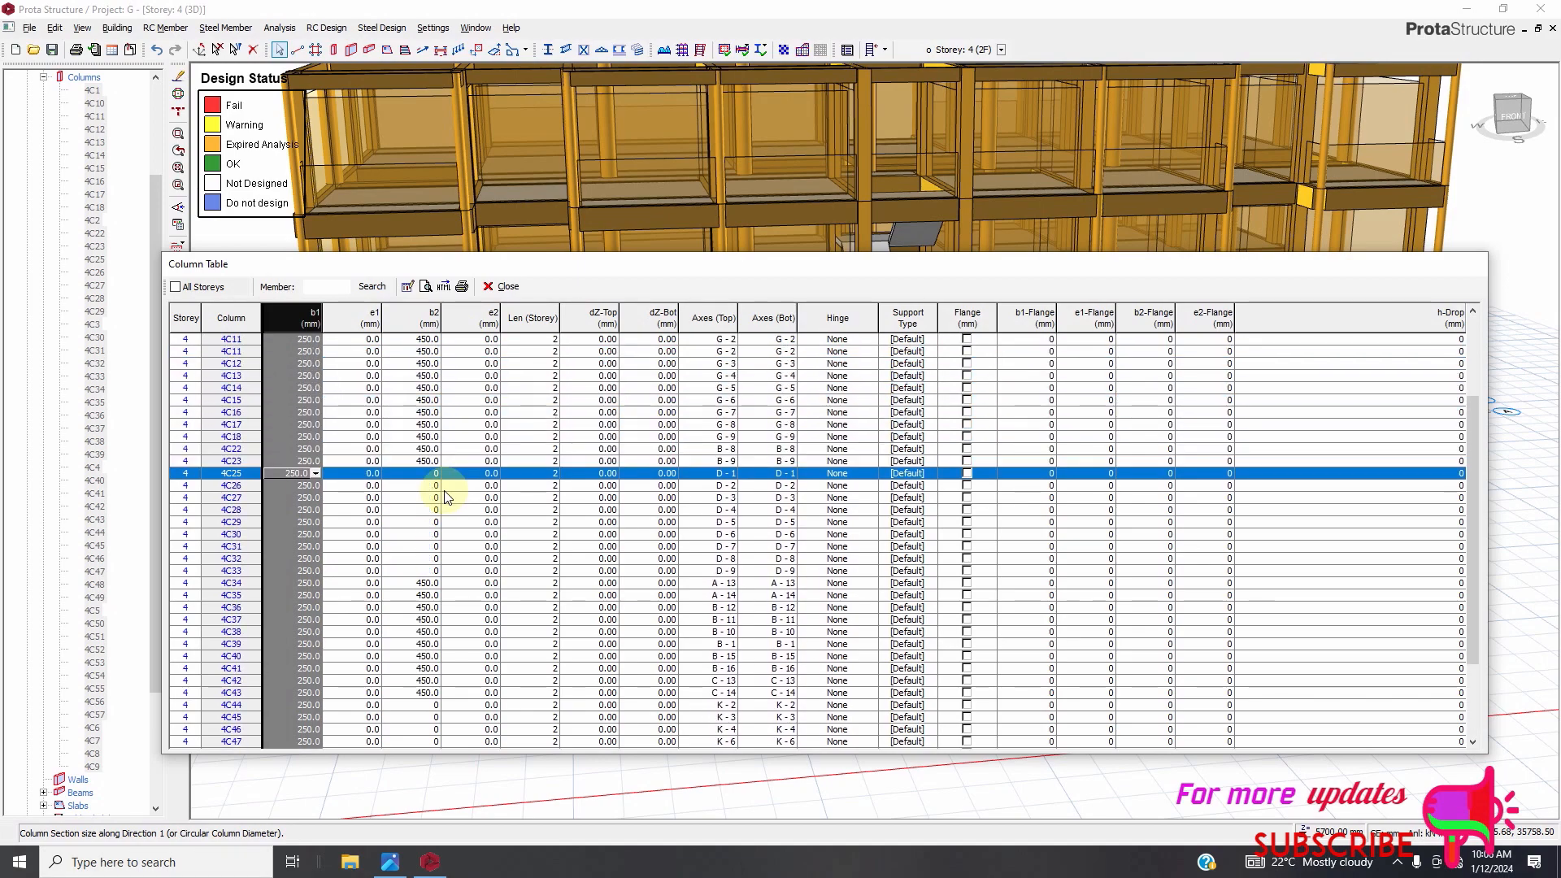
pyautogui.scroll(3, 446, 498)
pyautogui.scroll(-12, 448, 499)
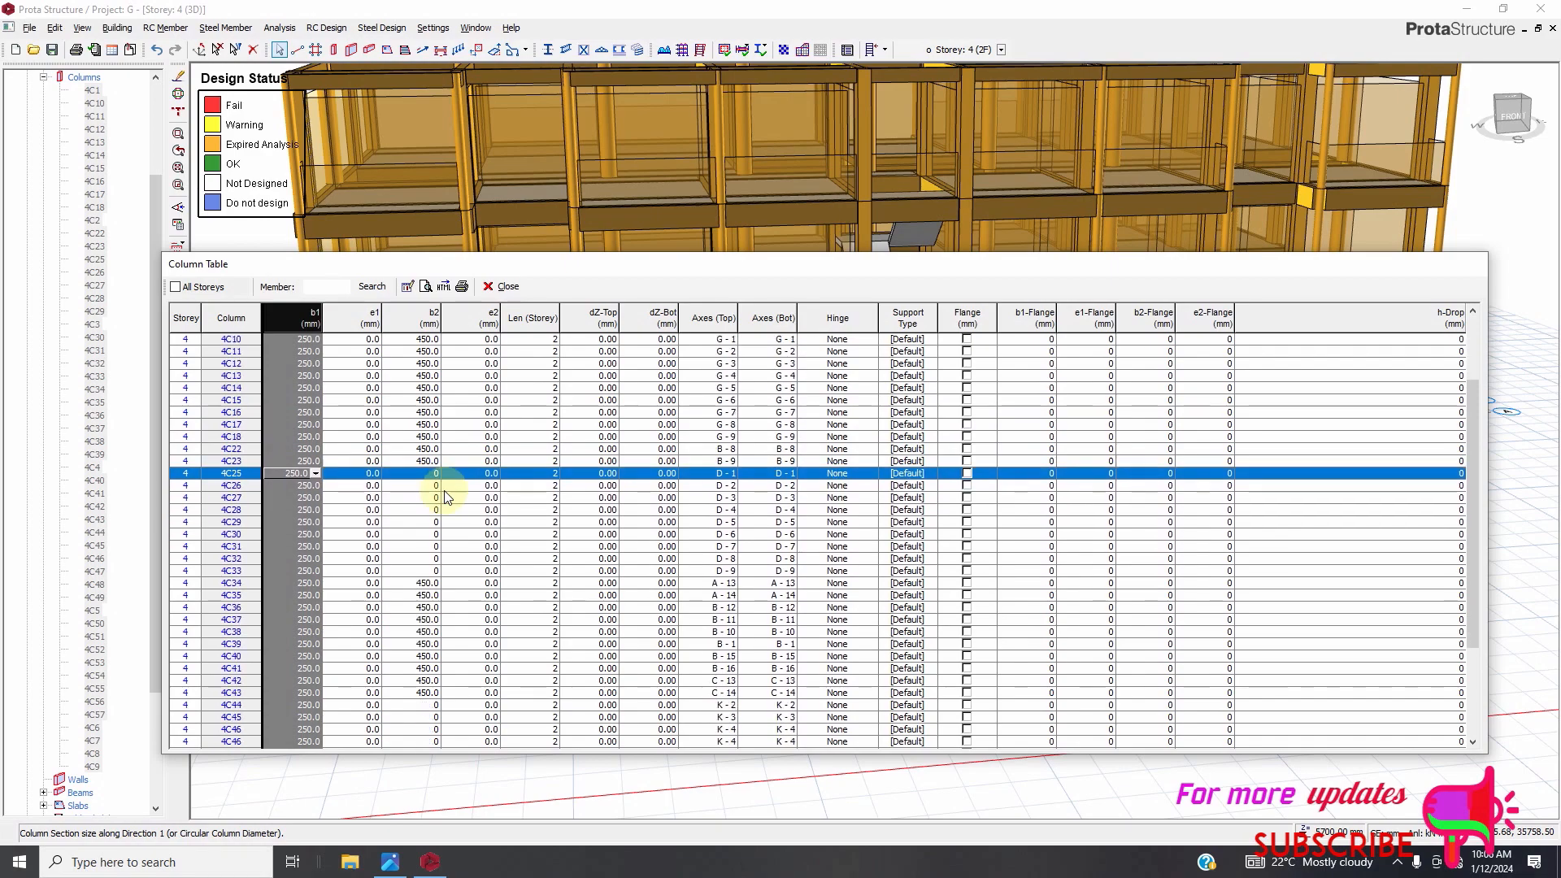
pyautogui.scroll(-4, 449, 499)
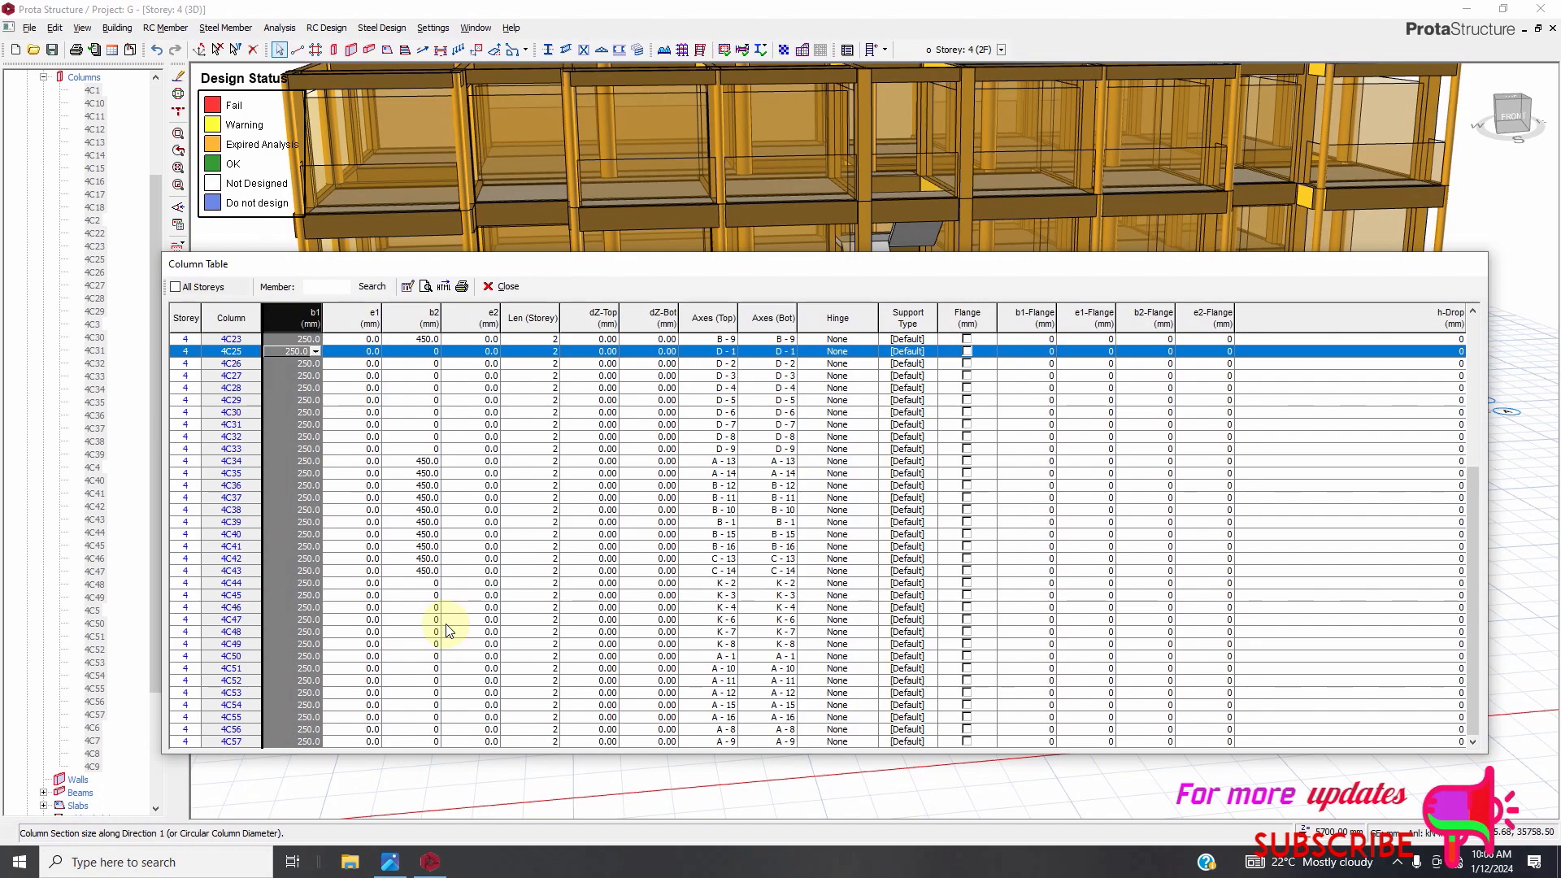
pyautogui.scroll(2, 417, 577)
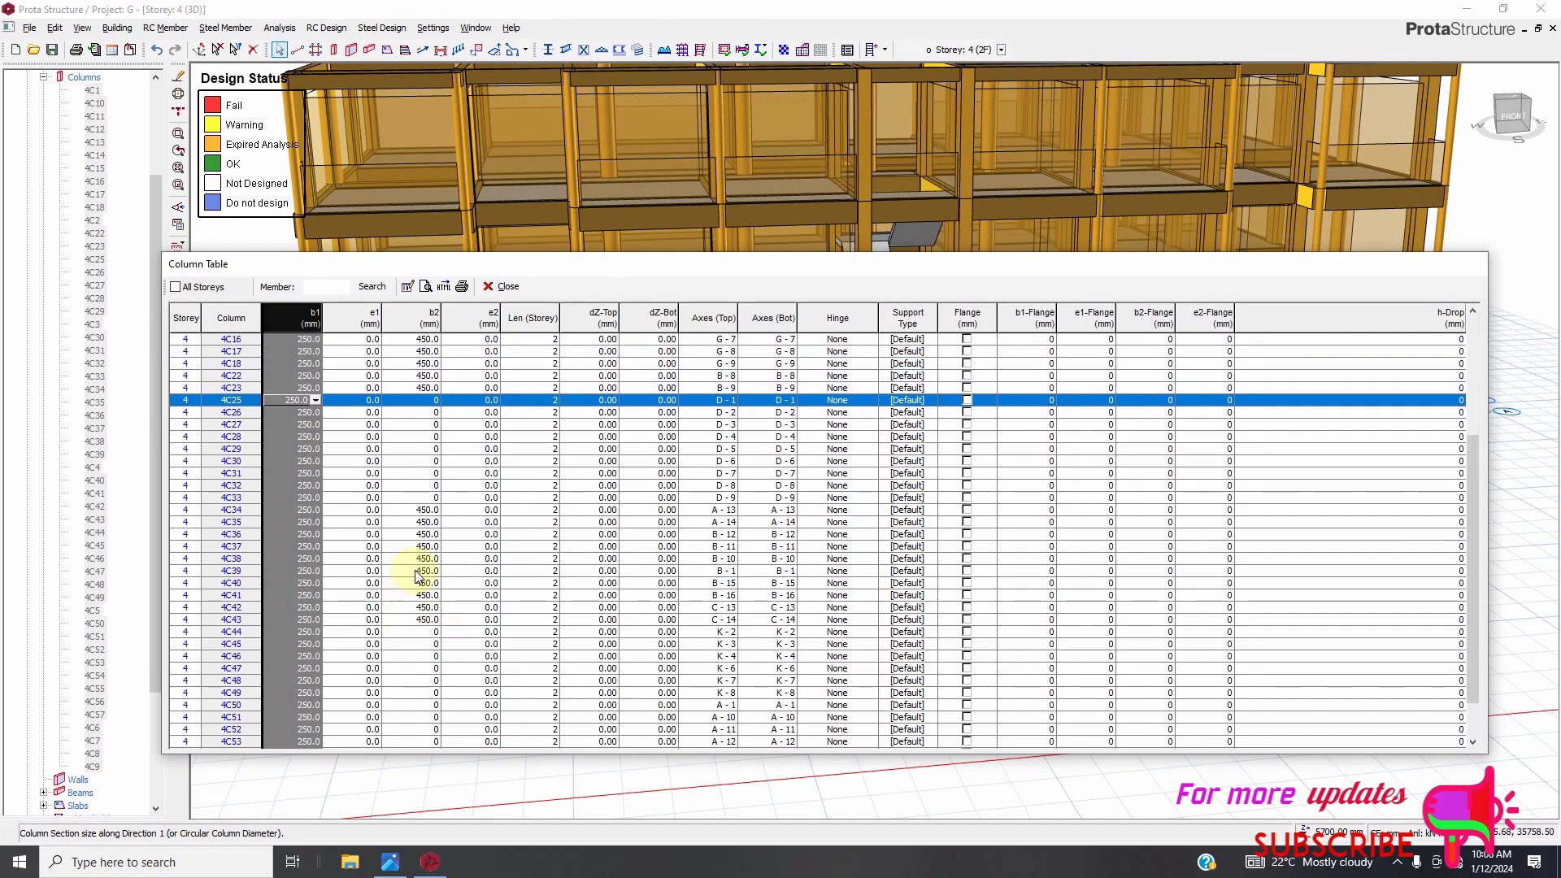
pyautogui.scroll(-1, 414, 576)
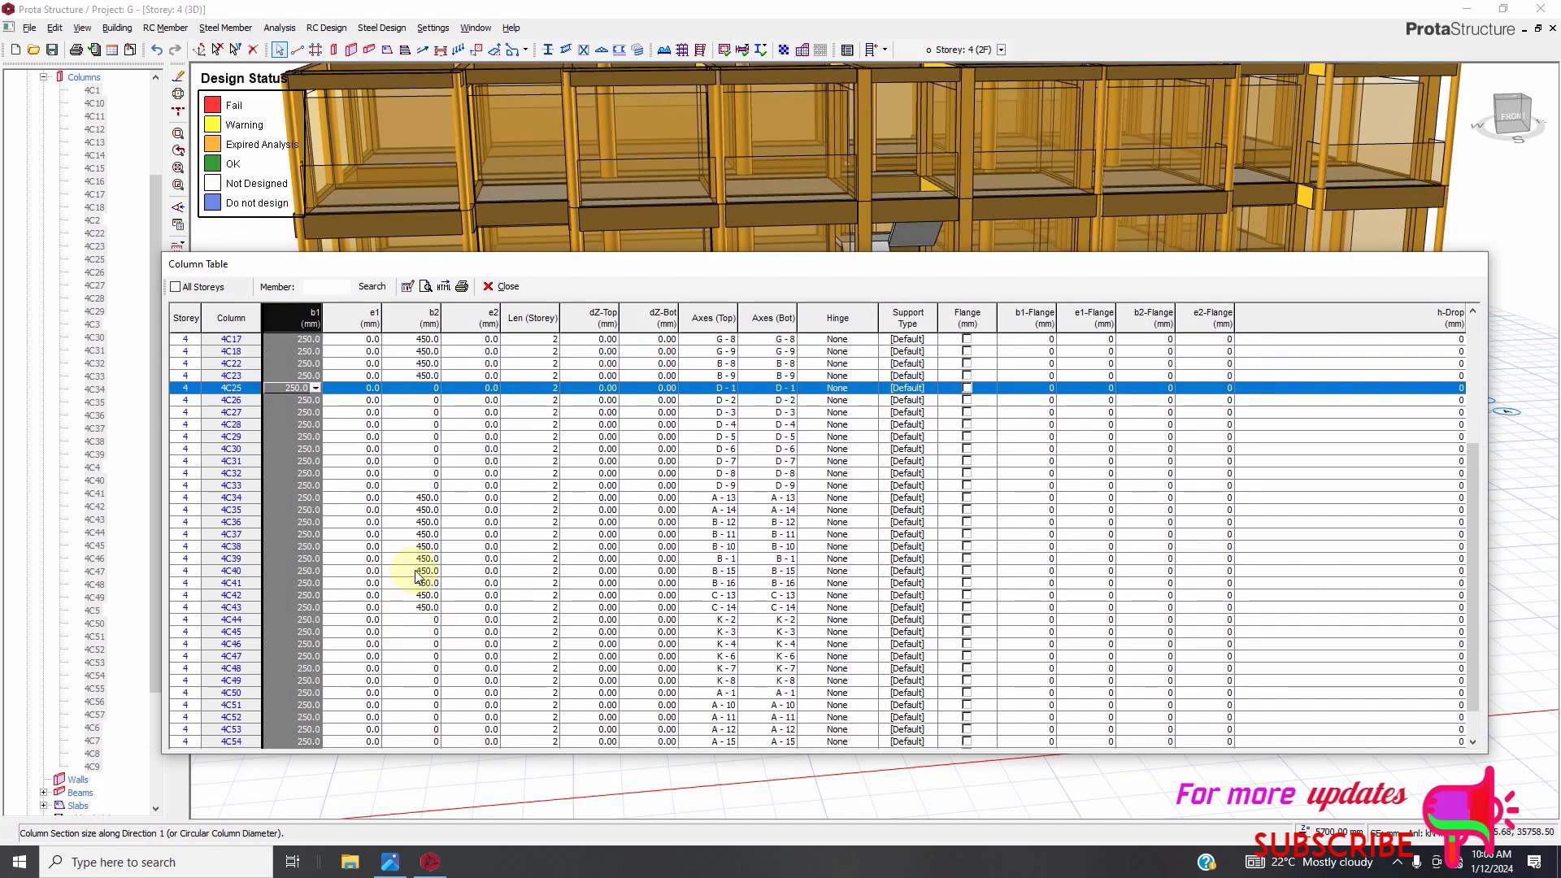
# Review individual rows of the Storey 4 column table, then close the table.
pyautogui.click(416, 450)
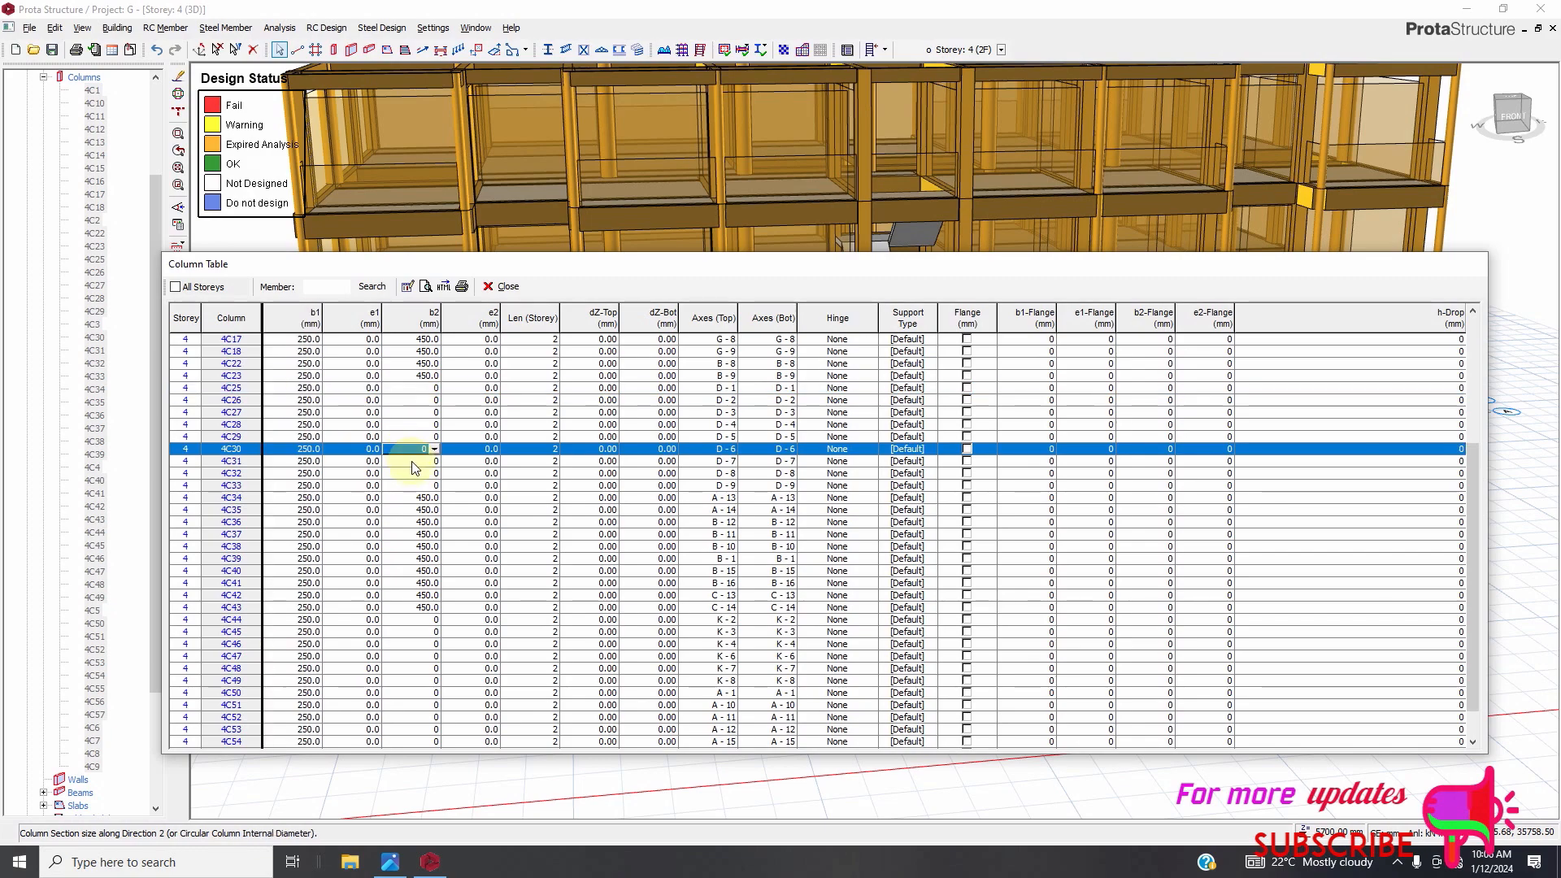
pyautogui.click(187, 389)
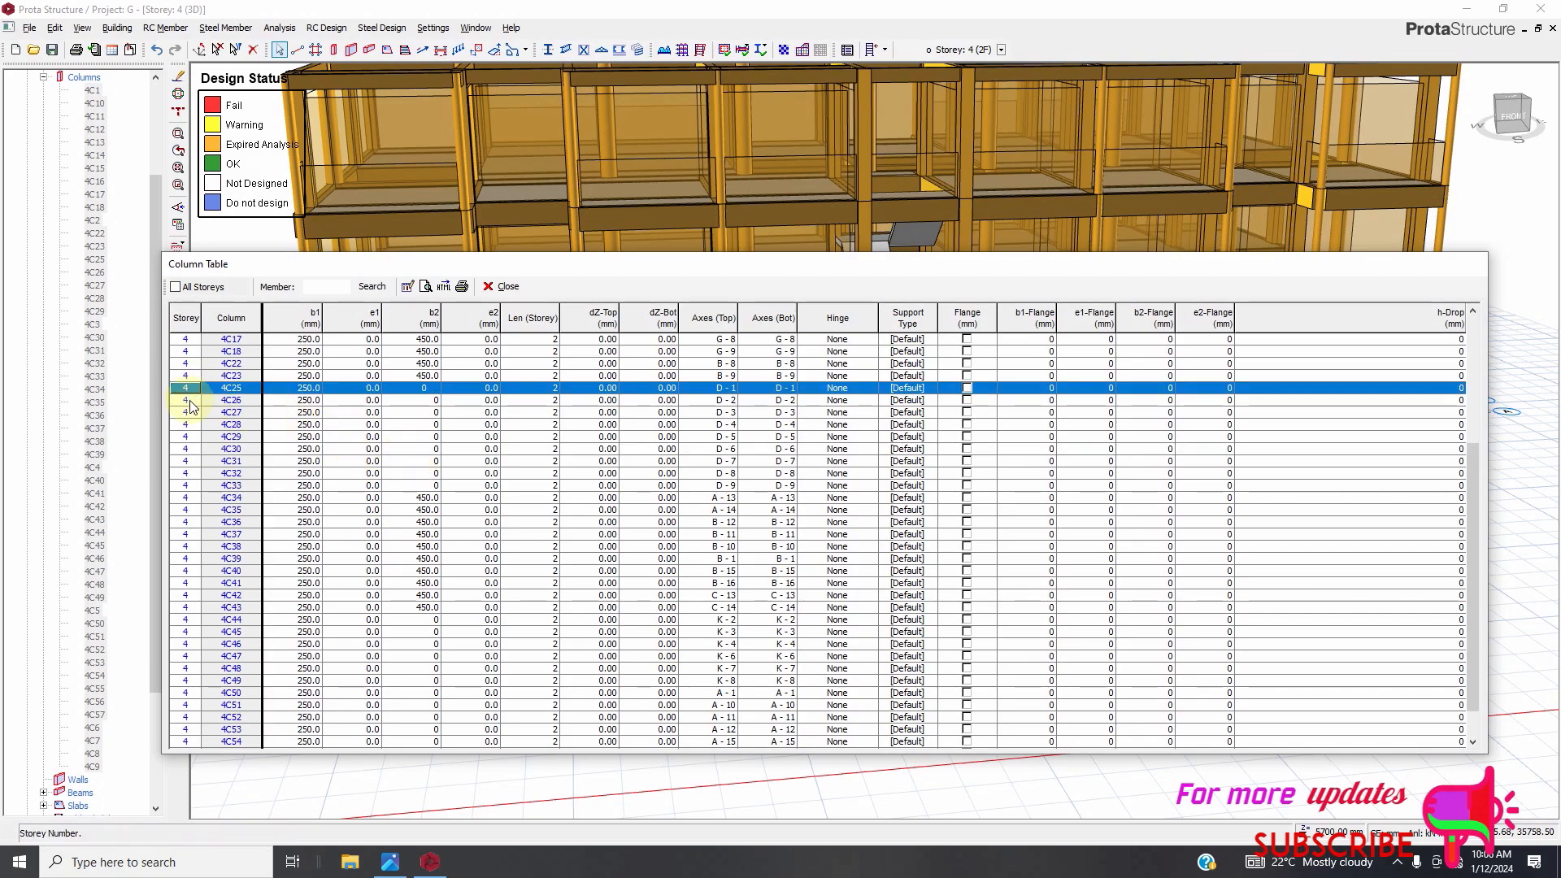
pyautogui.click(186, 402)
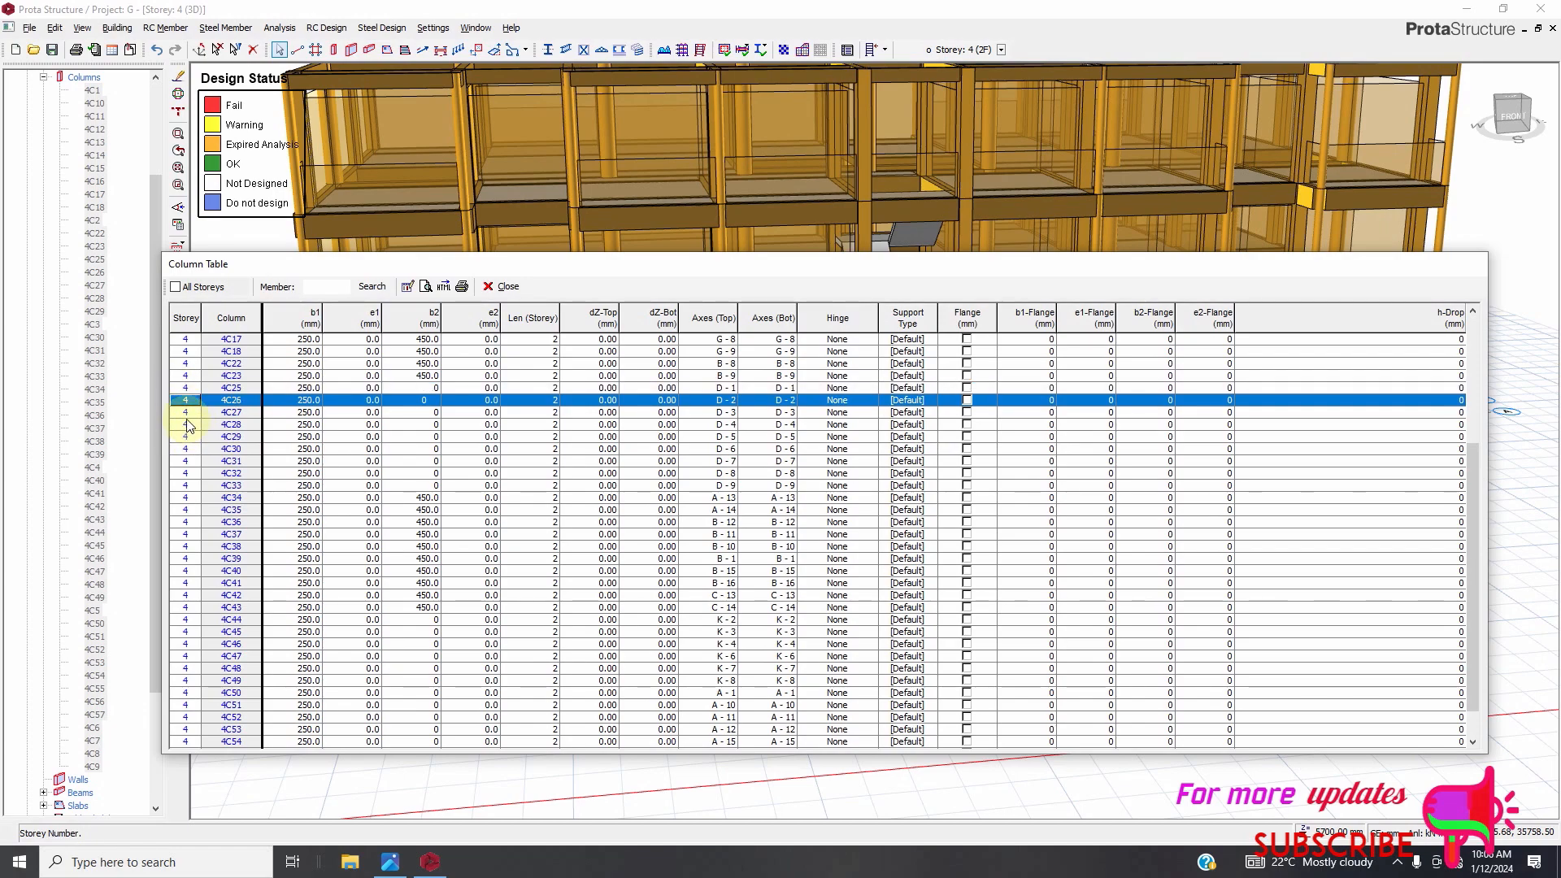
pyautogui.click(187, 424)
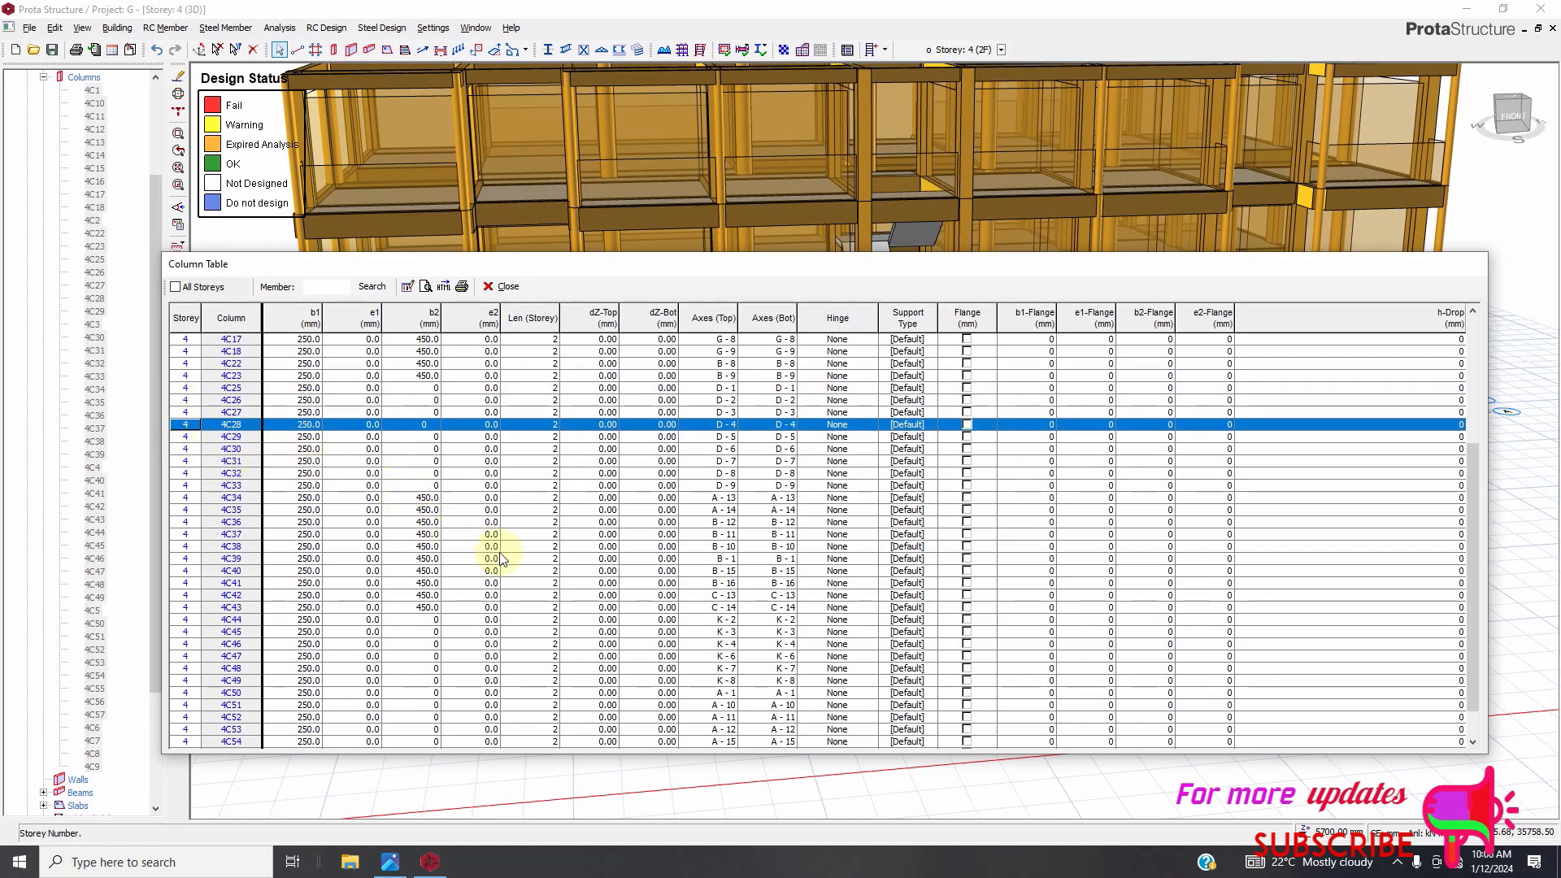
pyautogui.scroll(-1, 455, 561)
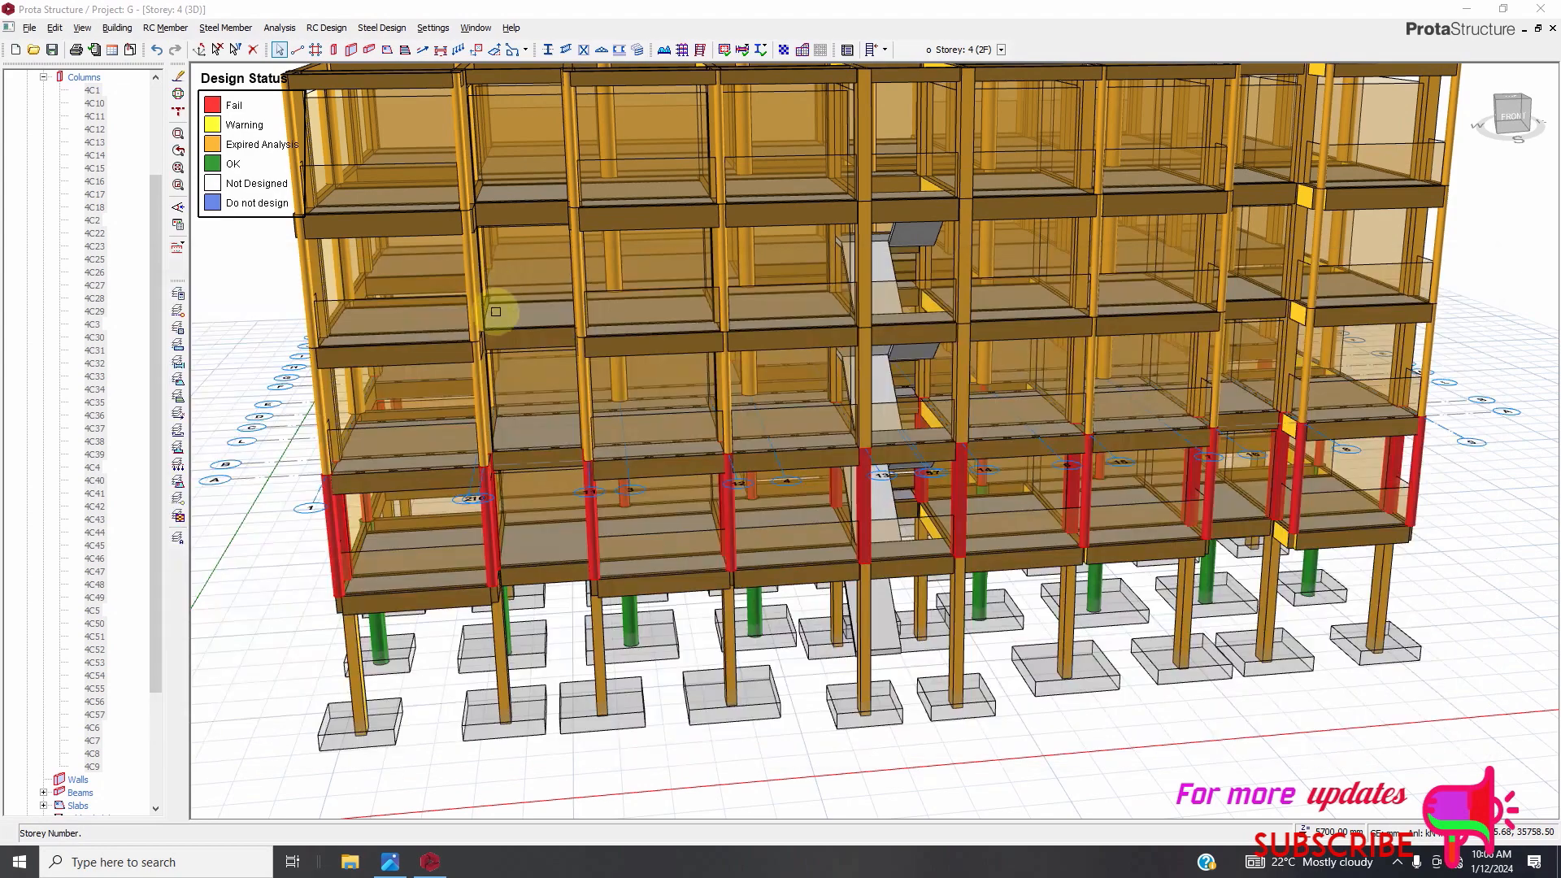
pyautogui.click(503, 286)
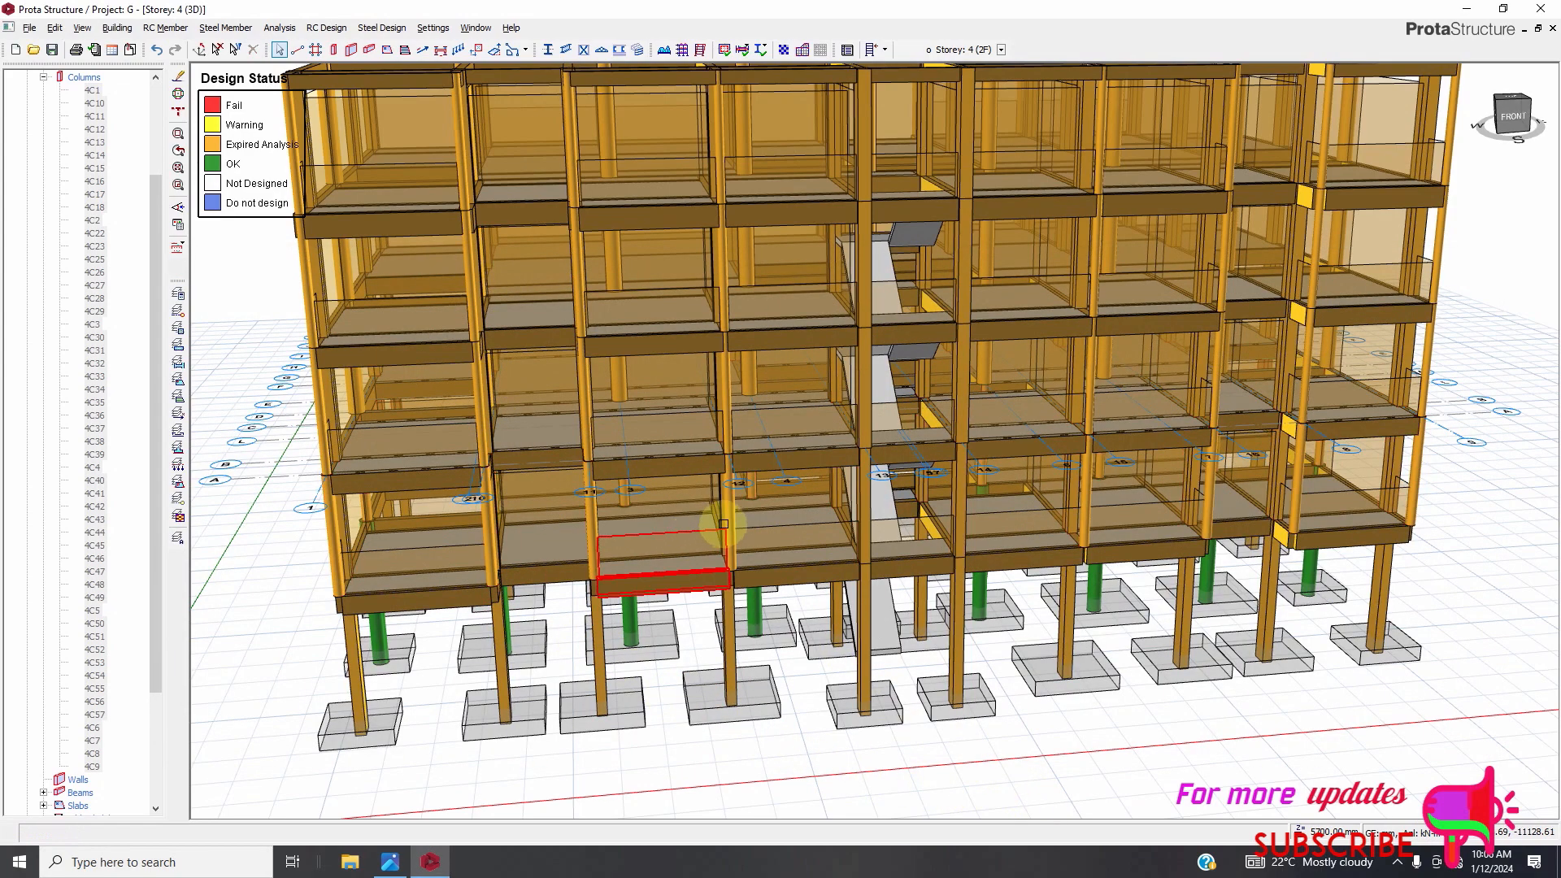
# Inspect the design status of Storey 4 columns and beams in the 3D view.
pyautogui.scroll(4, 732, 536)
pyautogui.scroll(-2, 781, 637)
pyautogui.scroll(2, 812, 593)
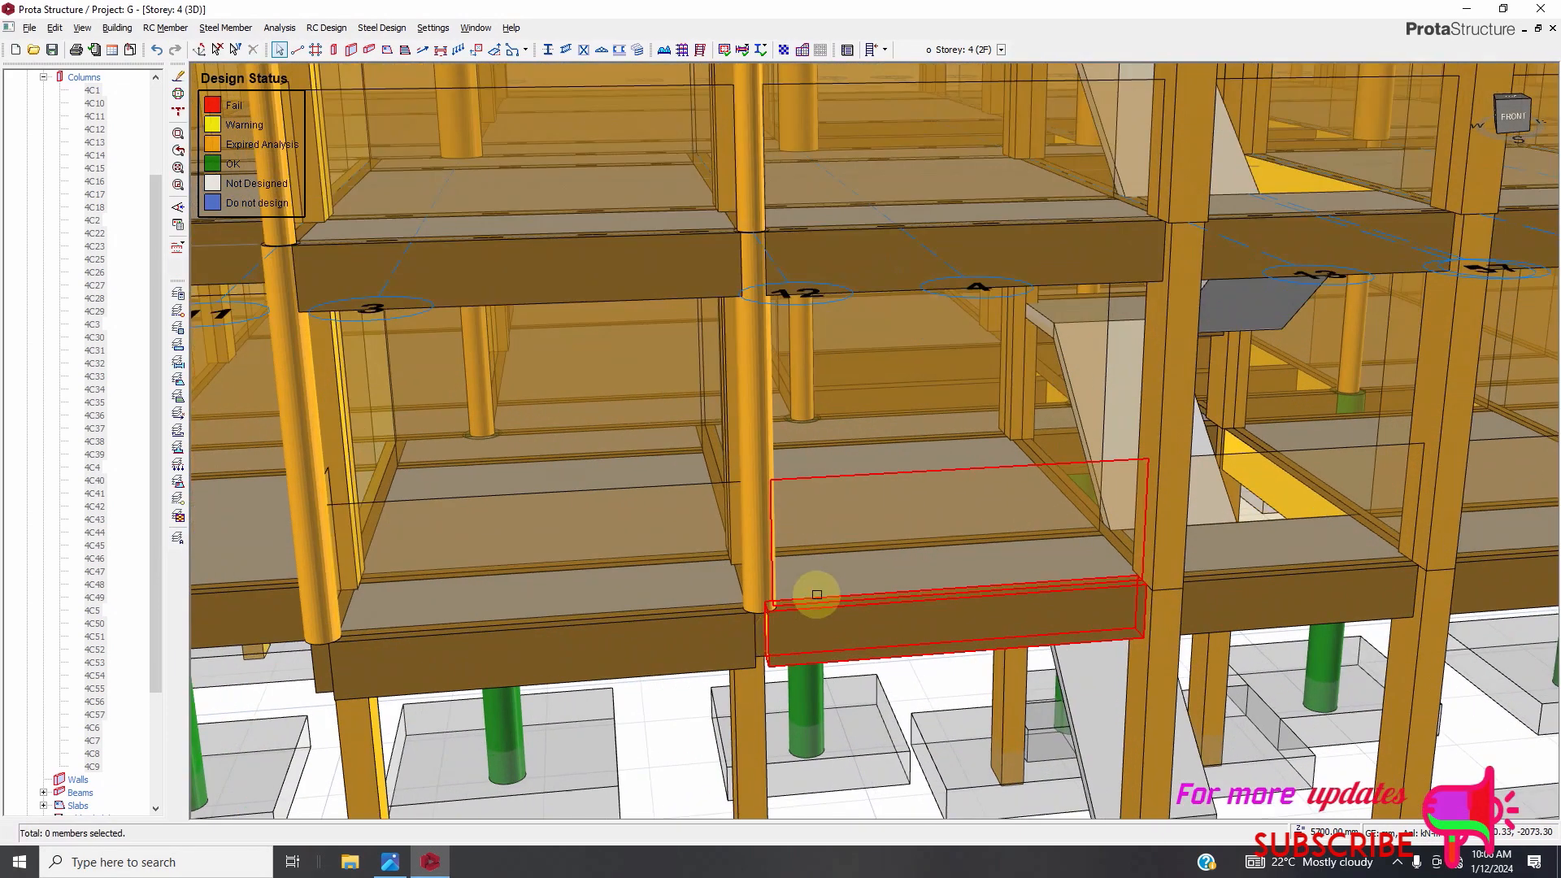
pyautogui.scroll(-6, 790, 540)
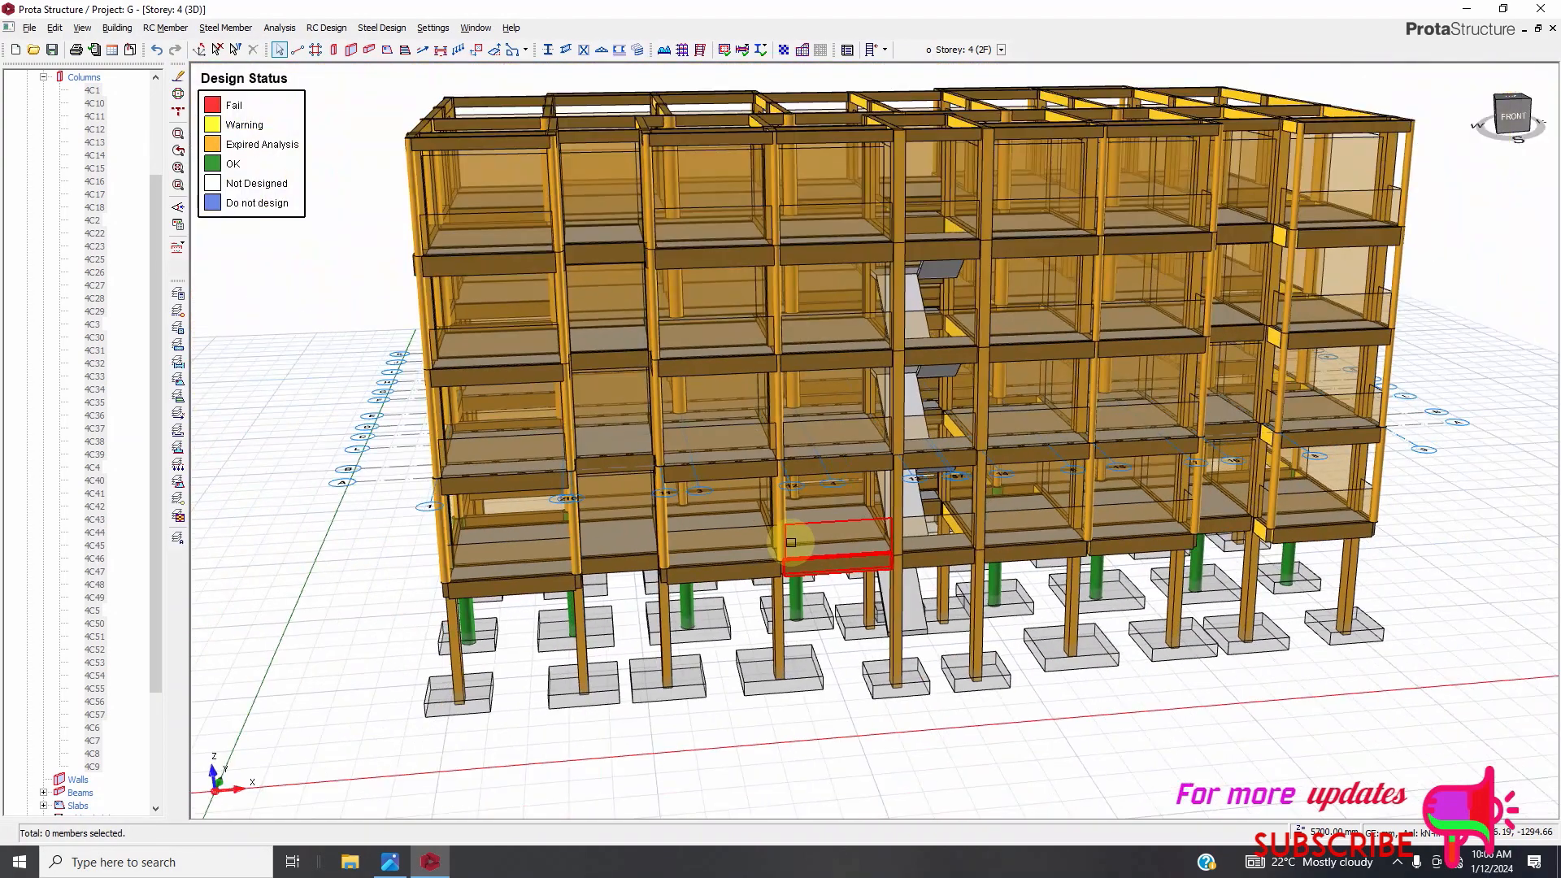
pyautogui.moveTo(772, 569)
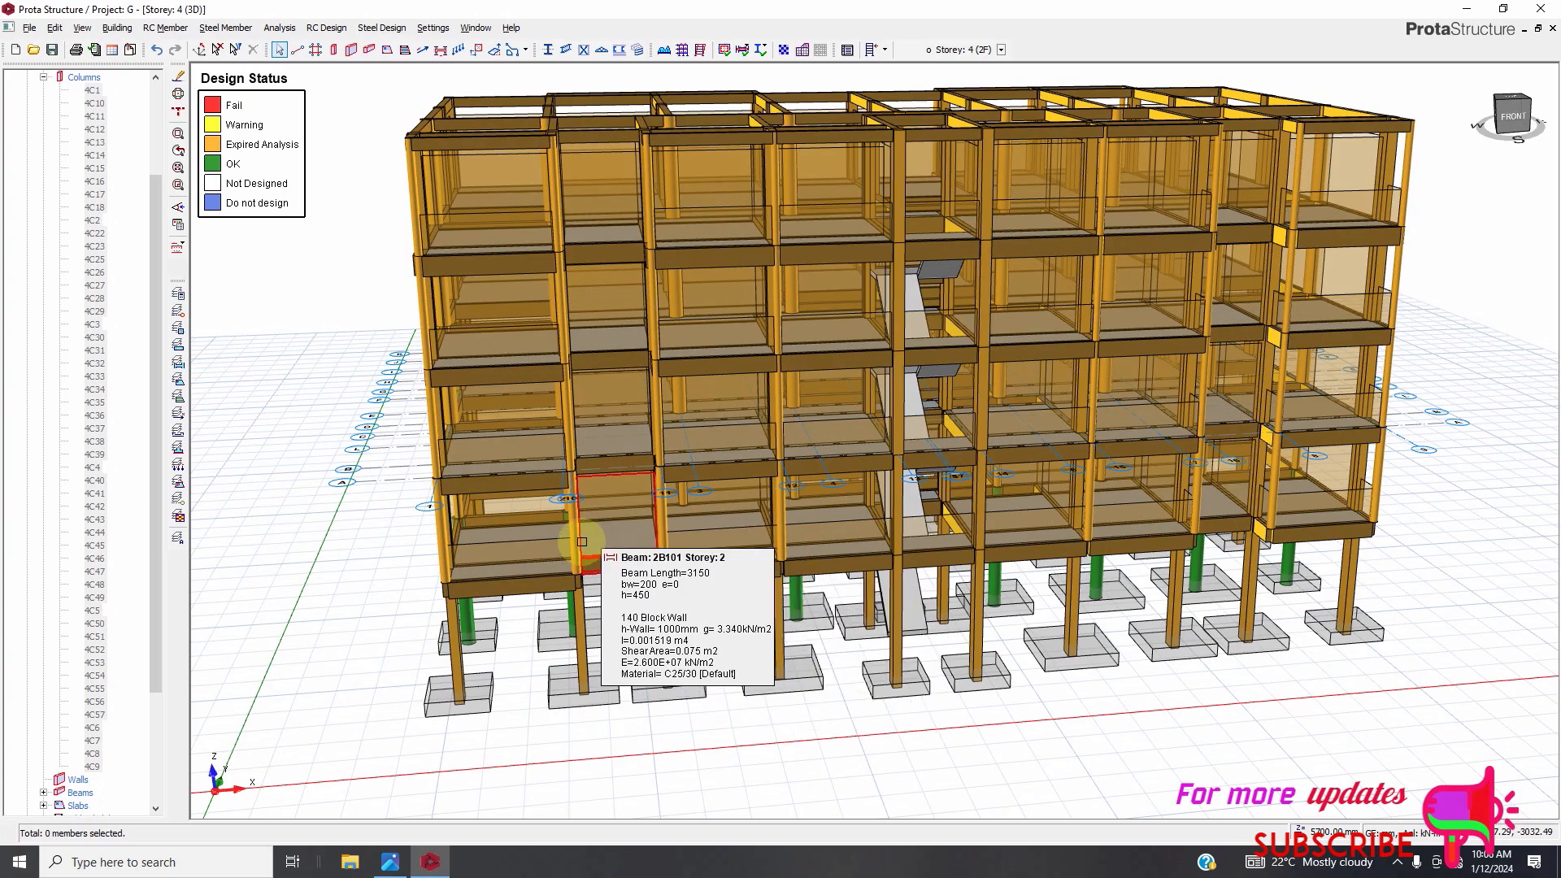
pyautogui.scroll(5, 573, 561)
pyautogui.scroll(3, 579, 578)
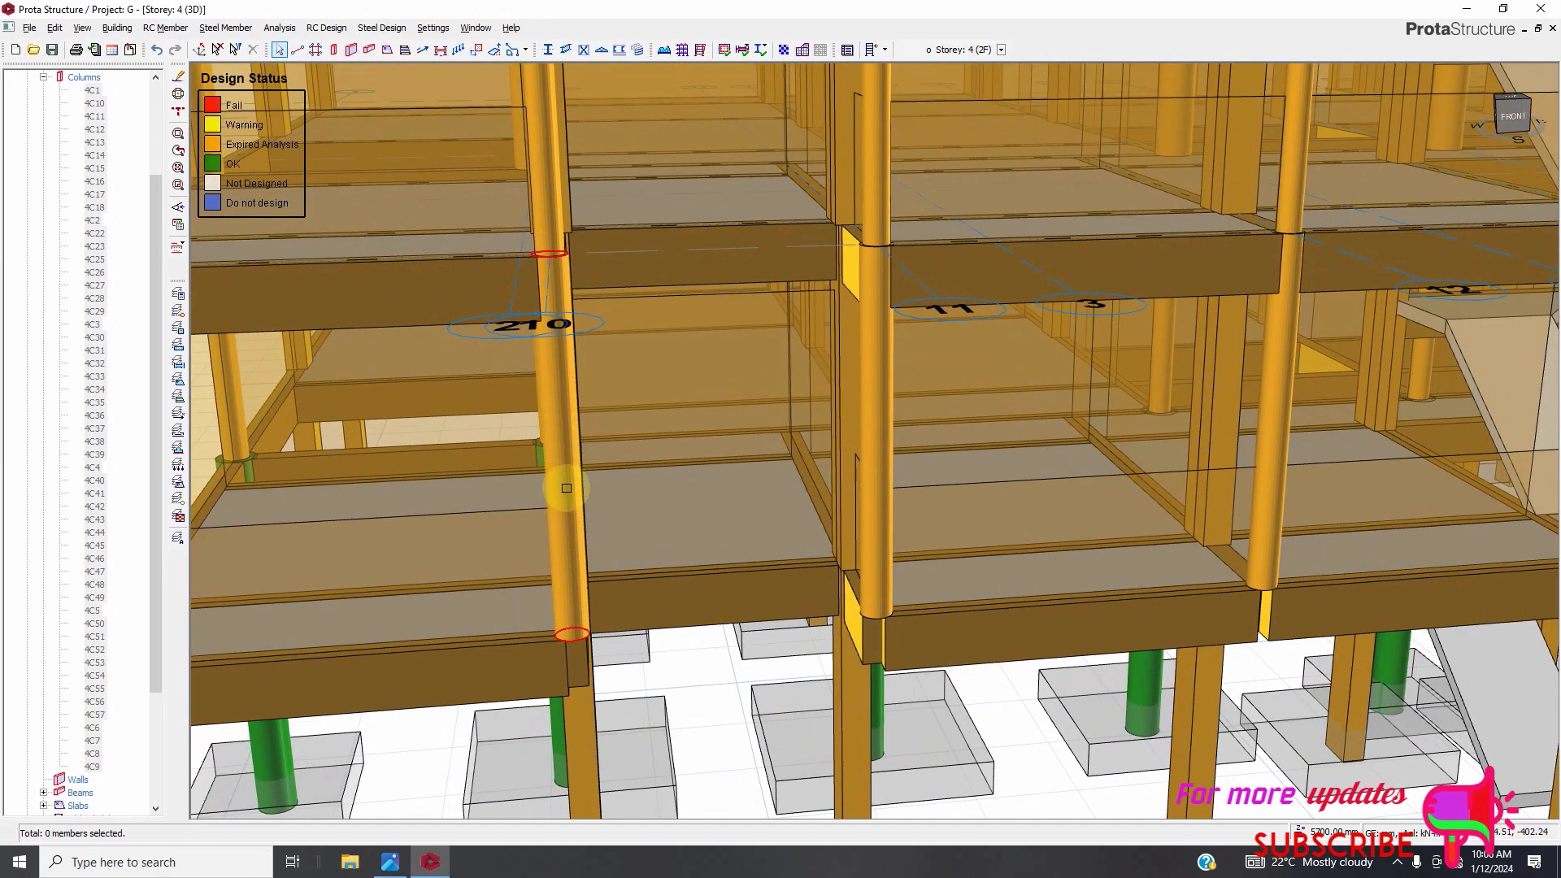
pyautogui.scroll(-6, 569, 500)
pyautogui.scroll(3, 569, 545)
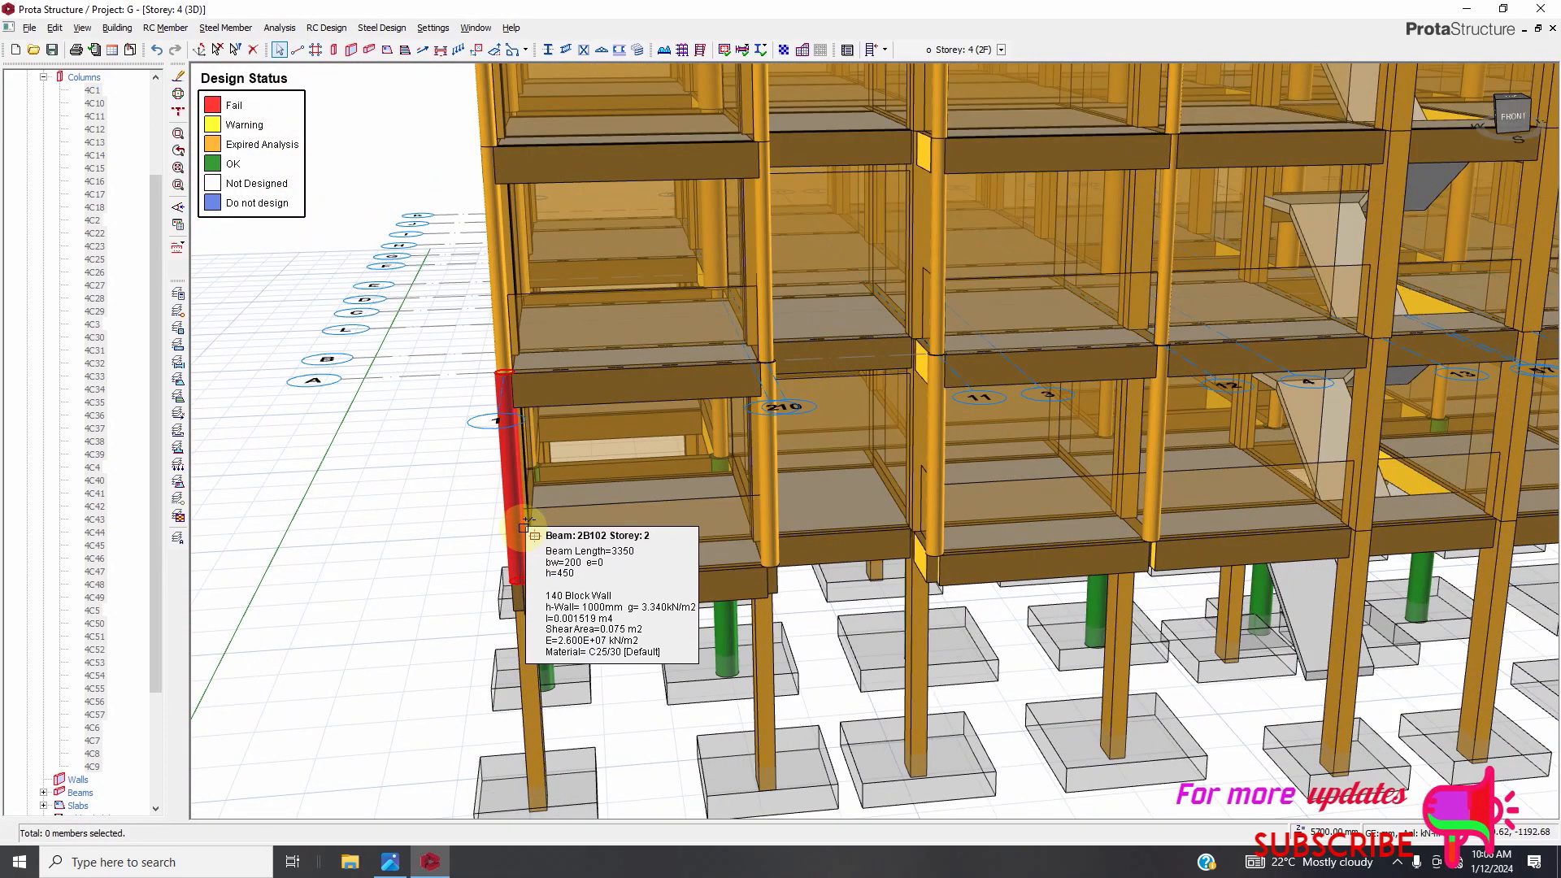
pyautogui.scroll(-2, 411, 499)
pyautogui.scroll(2, 694, 505)
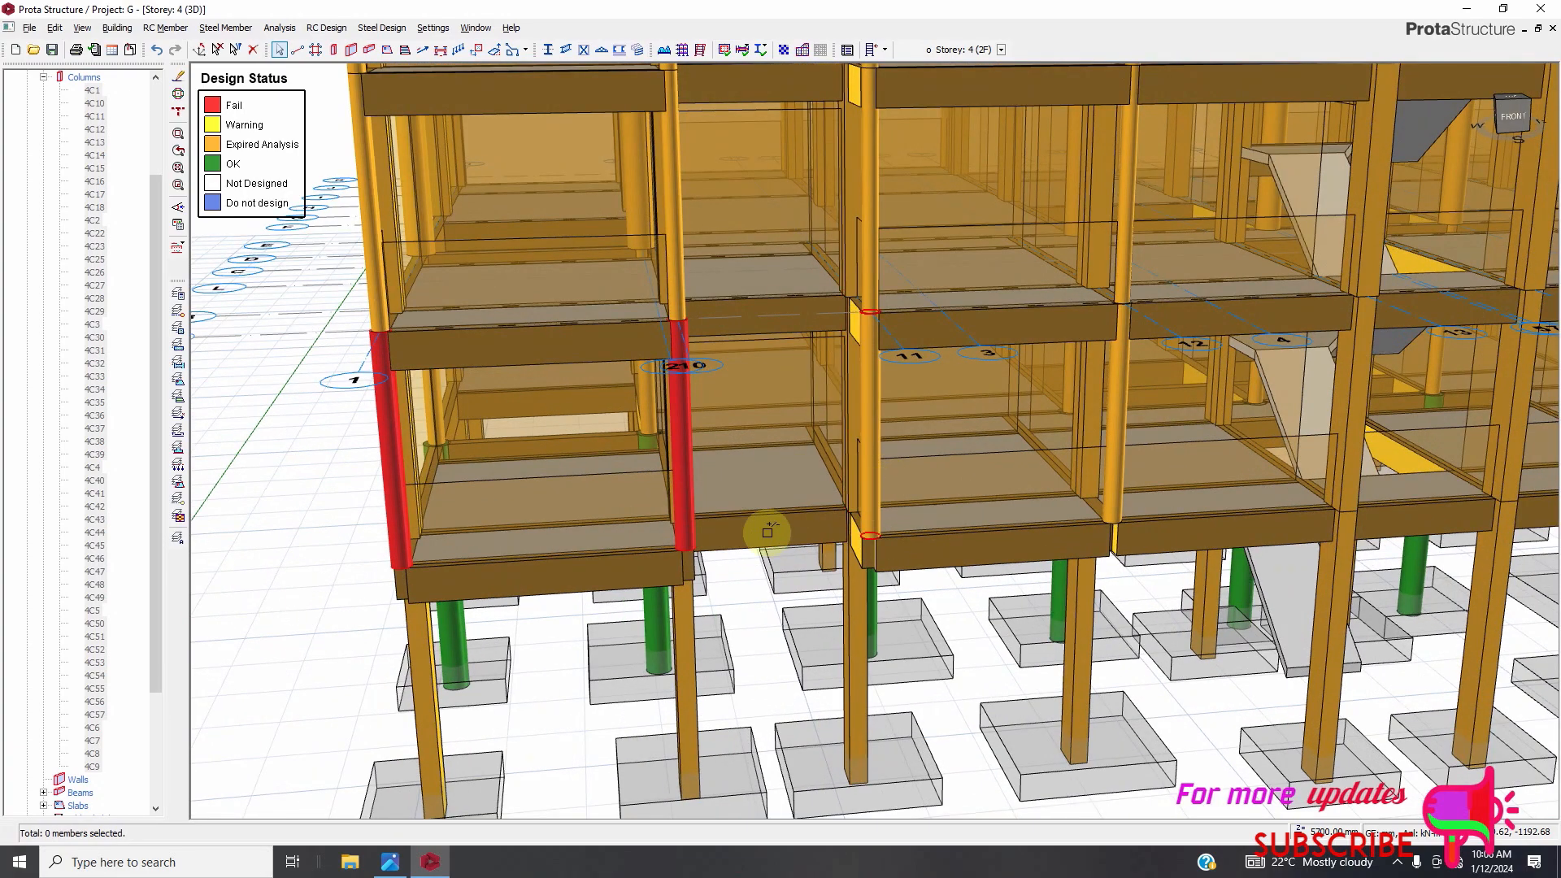
pyautogui.scroll(-2, 456, 487)
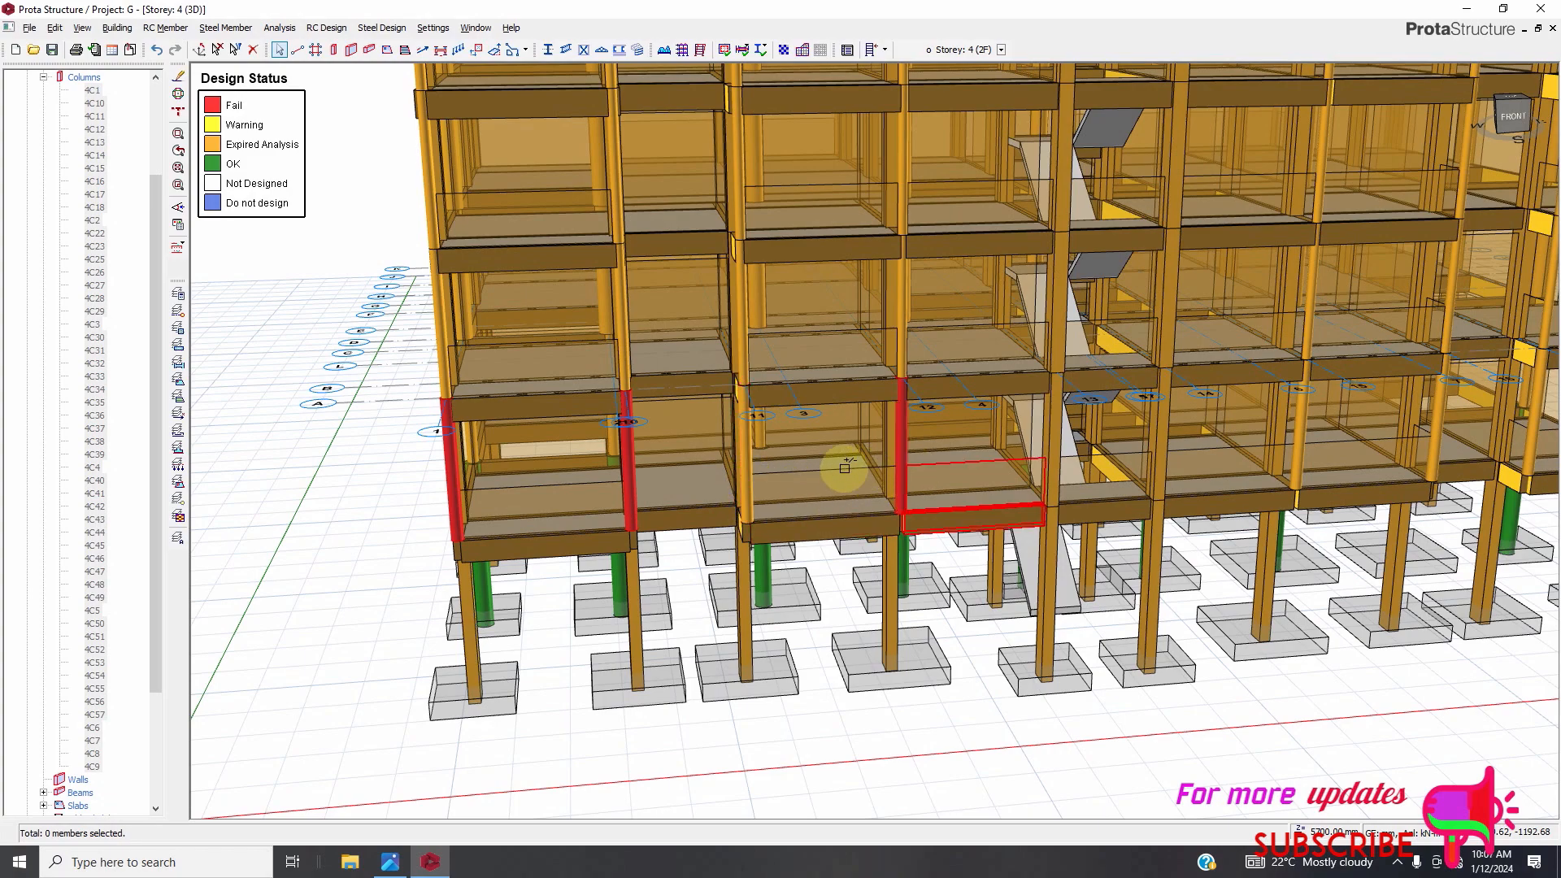
pyautogui.scroll(-3, 591, 530)
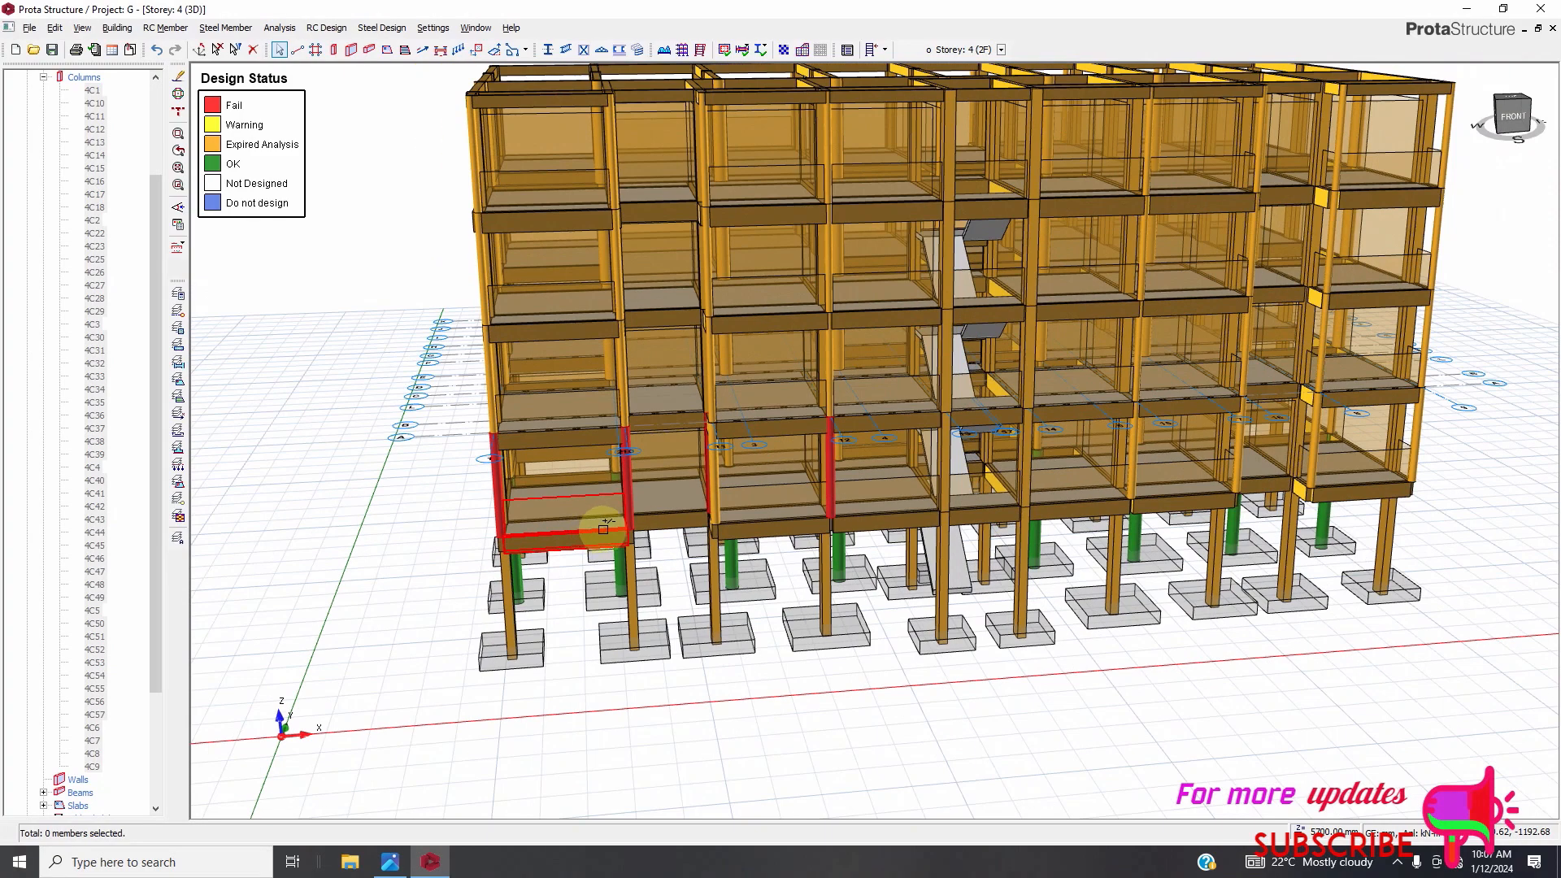
pyautogui.scroll(3, 699, 479)
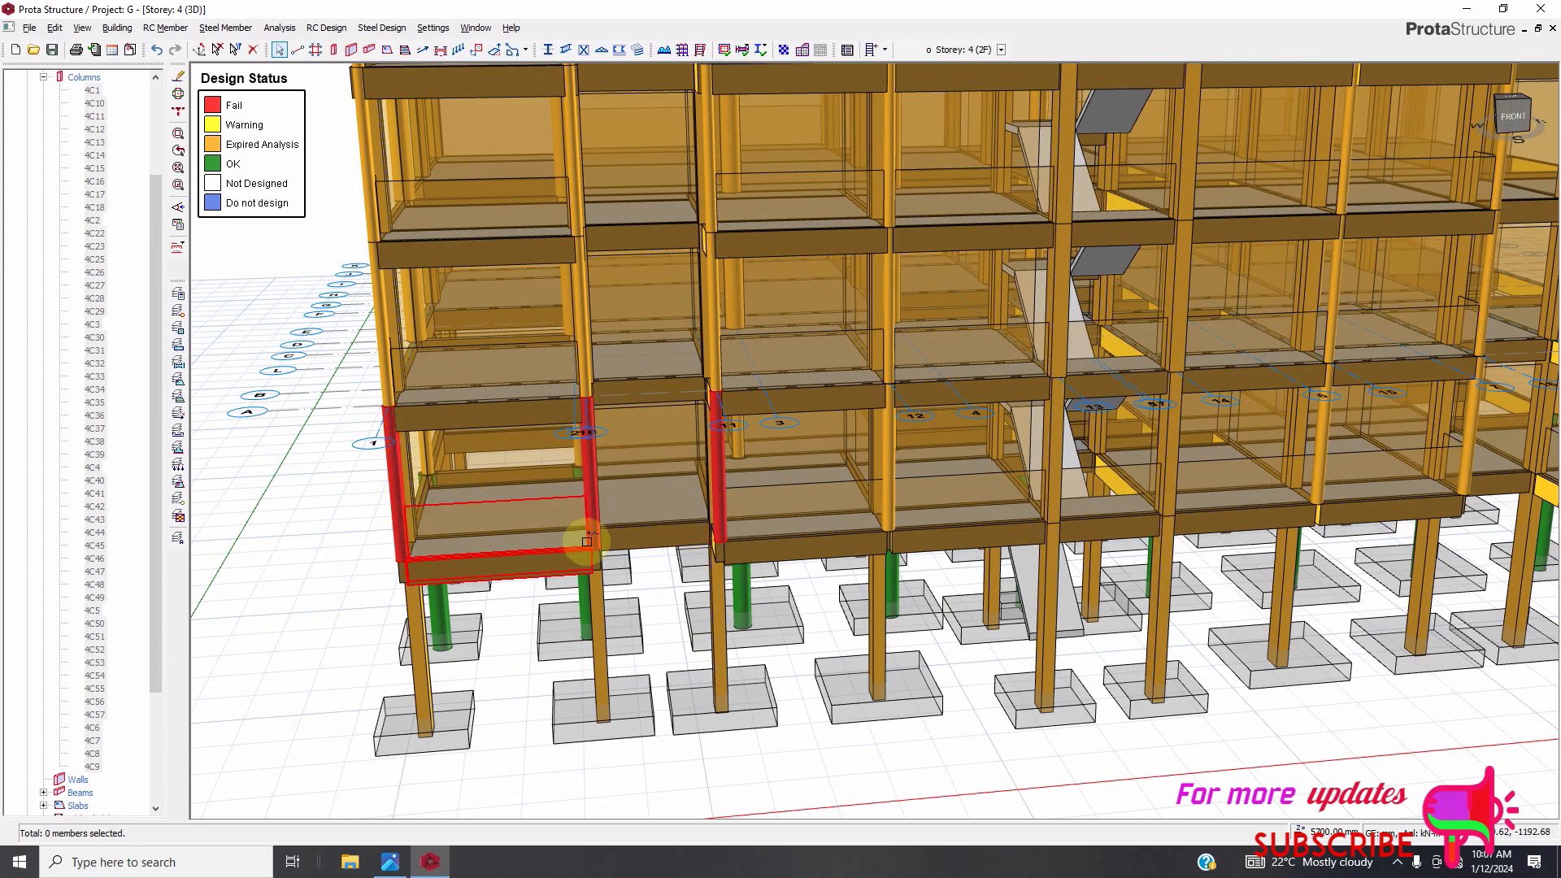
pyautogui.scroll(-5, 547, 541)
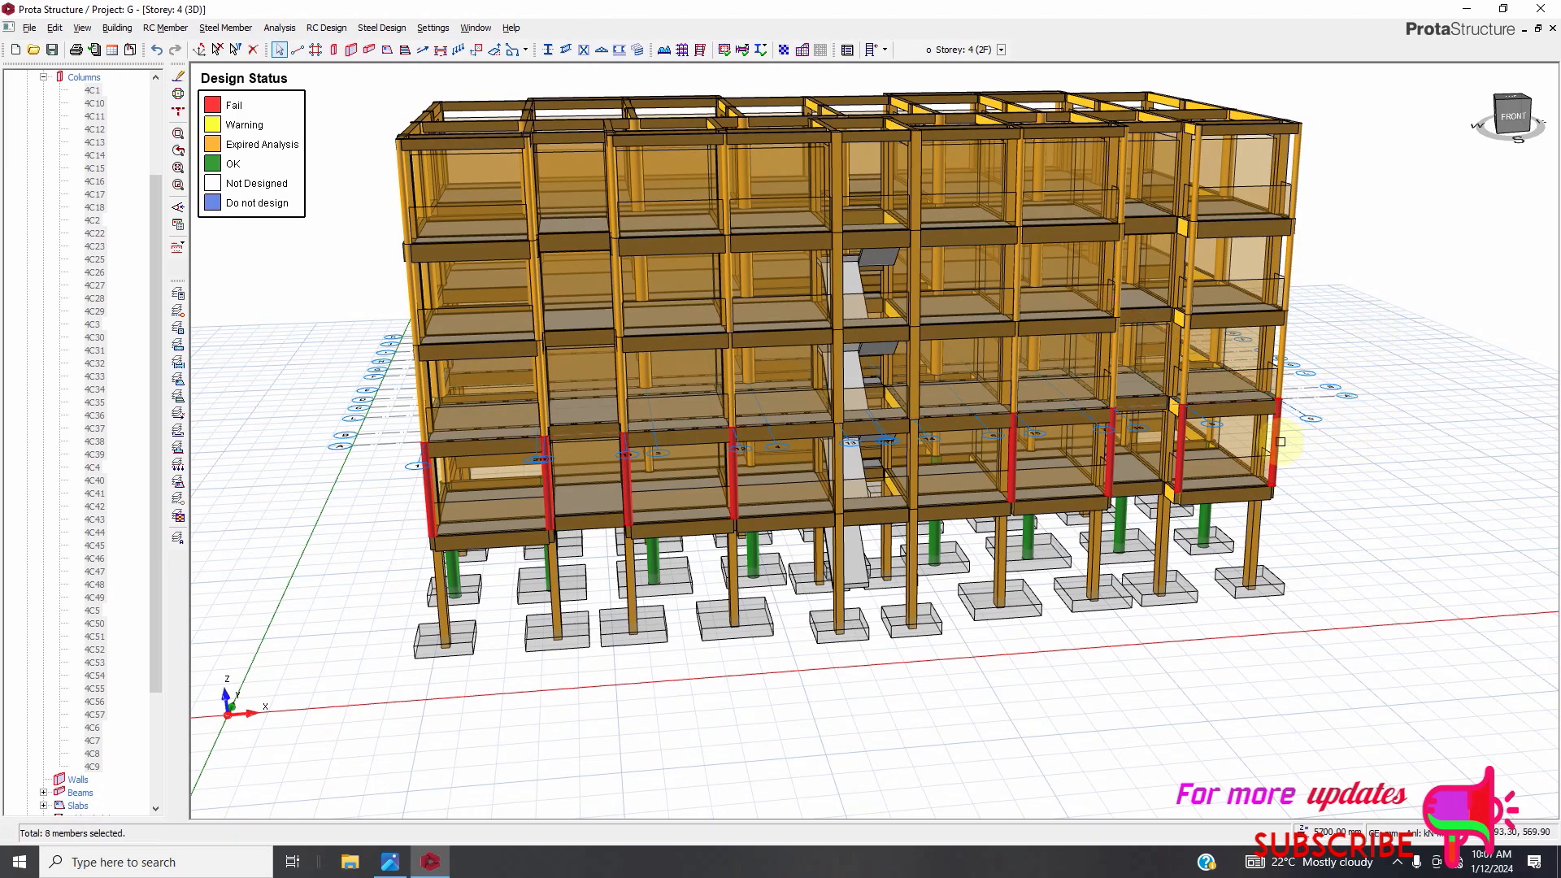
# Open the column table for the eight selected failing Storey 4 columns, set their b1 to 200 mm, and close it.
pyautogui.rightClick(1280, 442)
pyautogui.press('Escape')
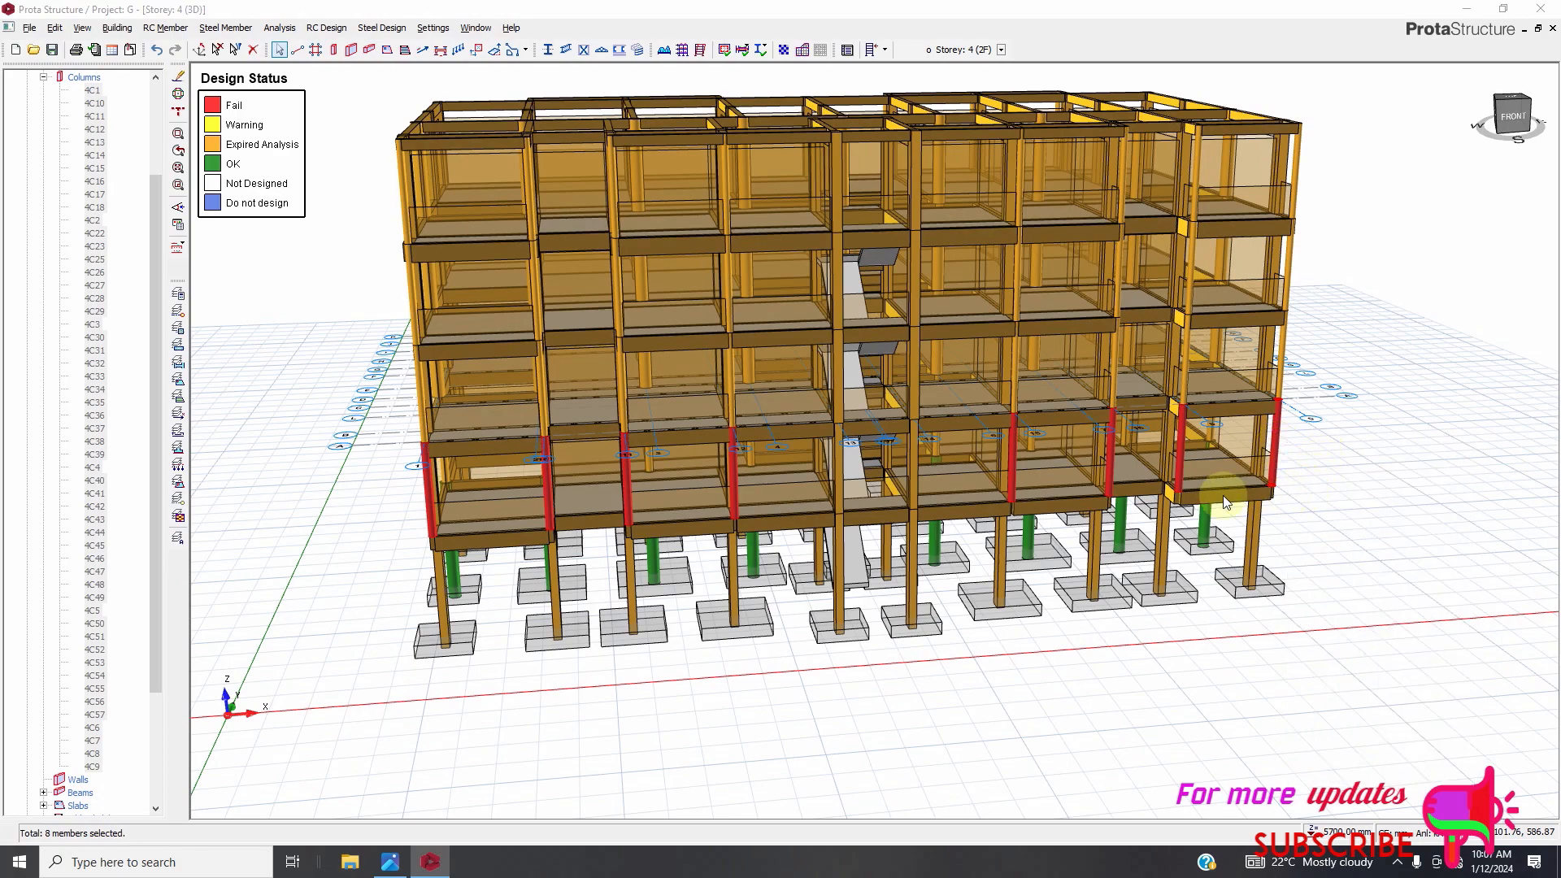
pyautogui.click(302, 317)
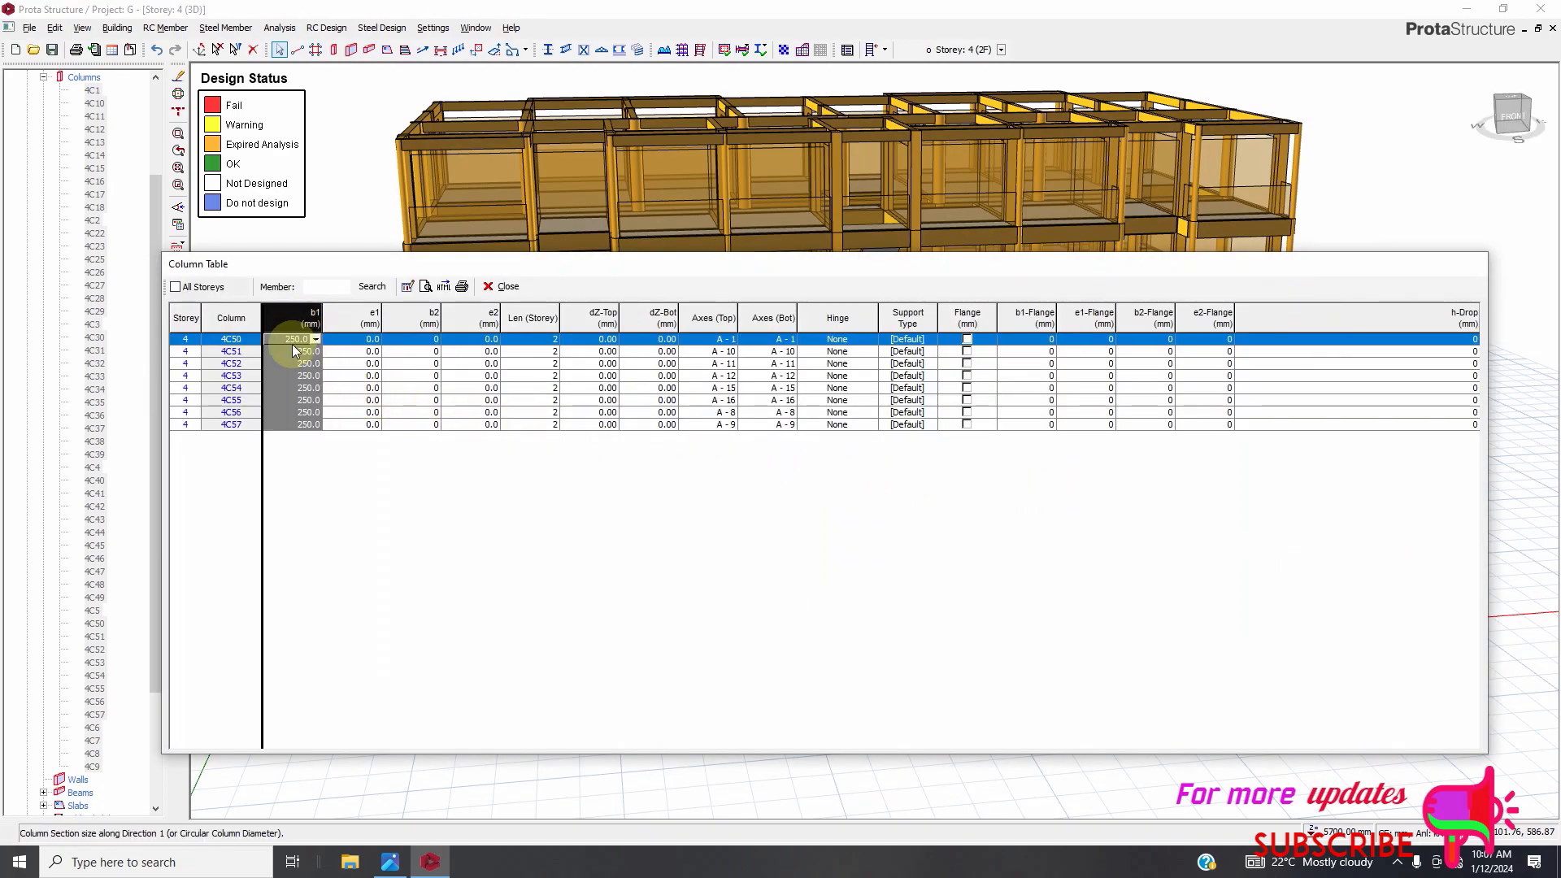
pyautogui.click(408, 287)
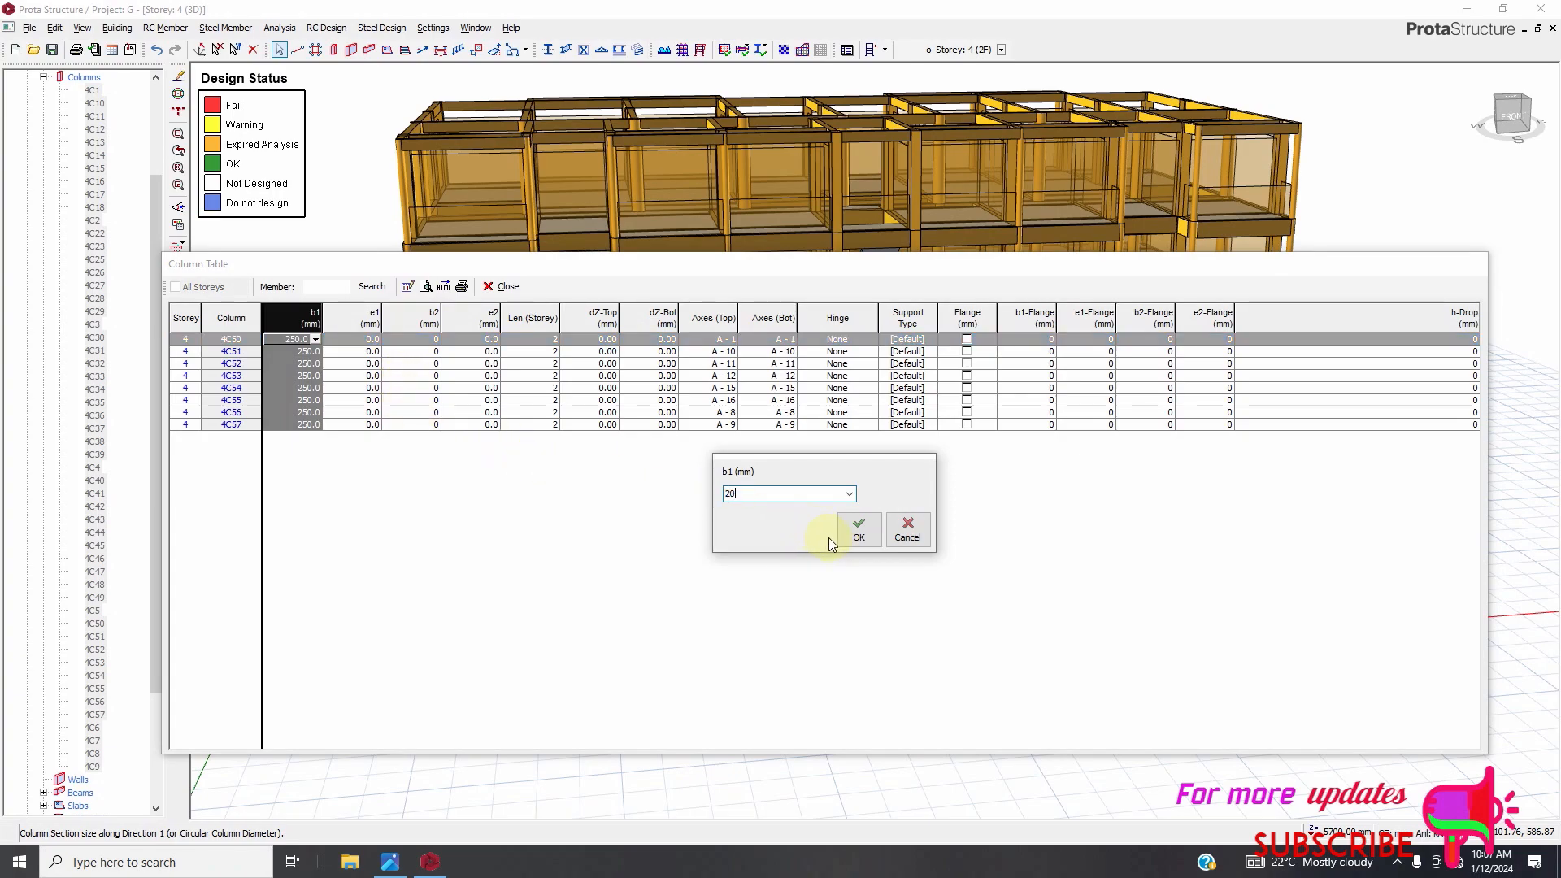
pyautogui.click(861, 542)
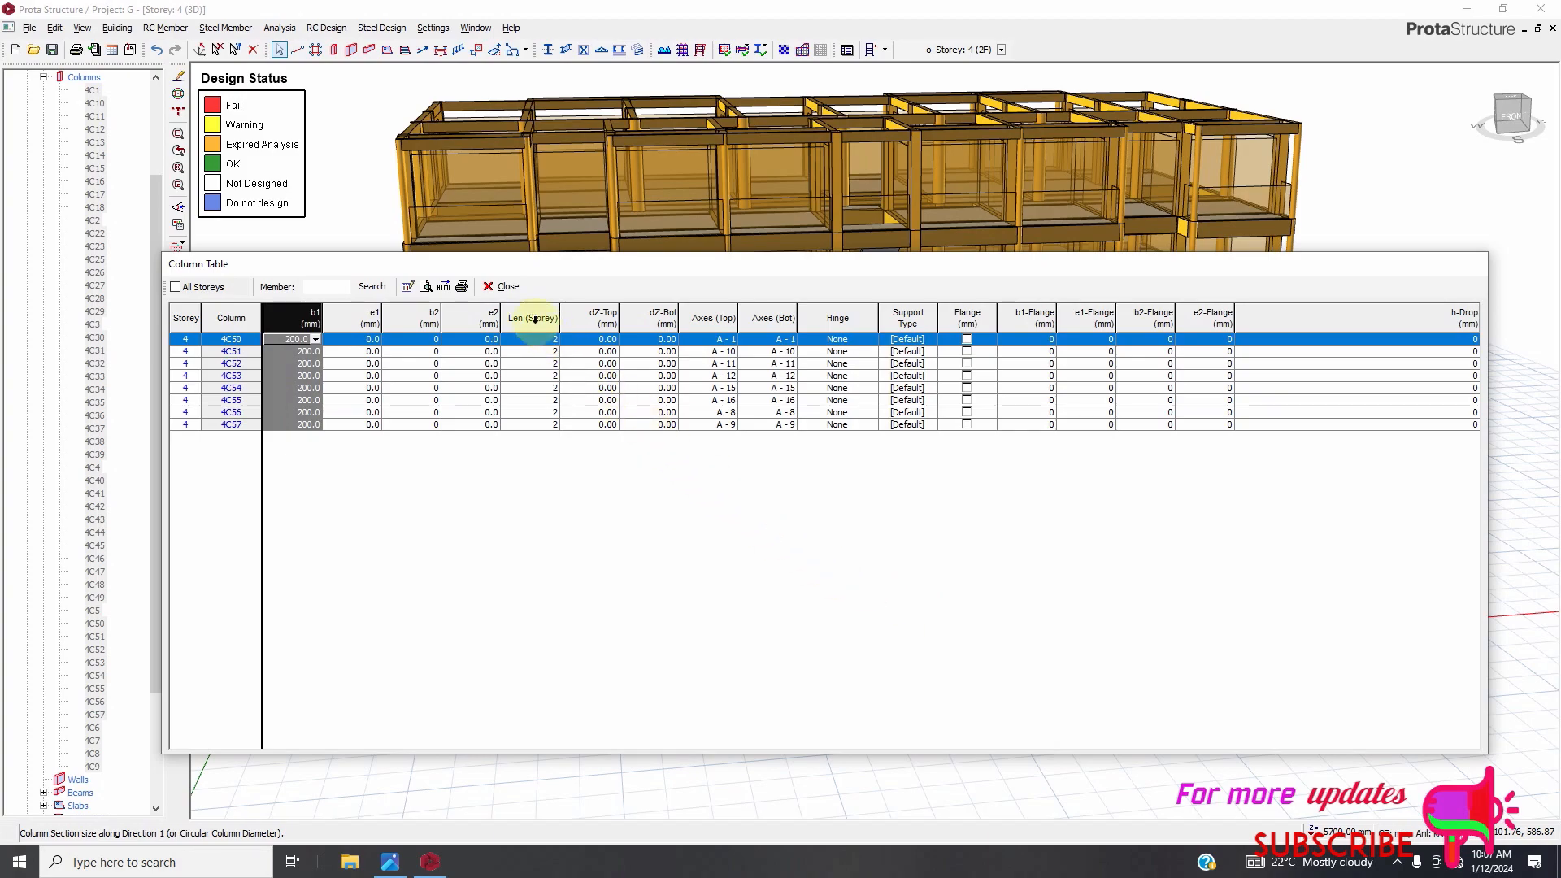
pyautogui.click(501, 290)
# Make Storey 6 (3F) the active storey and select all of its columns in the structure tree.
pyautogui.scroll(5, 940, 363)
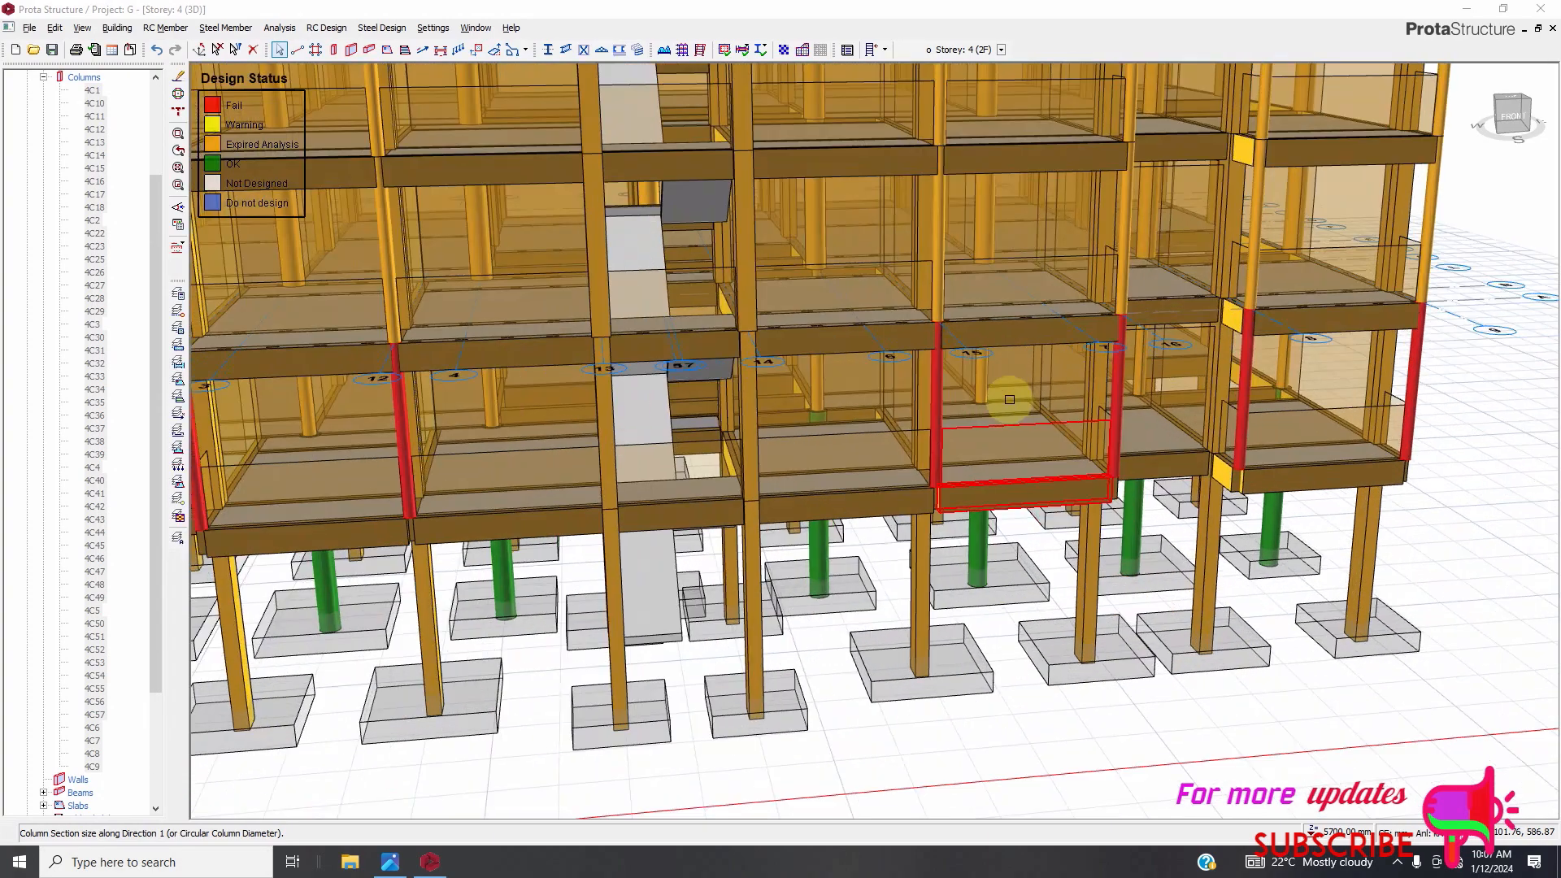
pyautogui.scroll(-5, 940, 363)
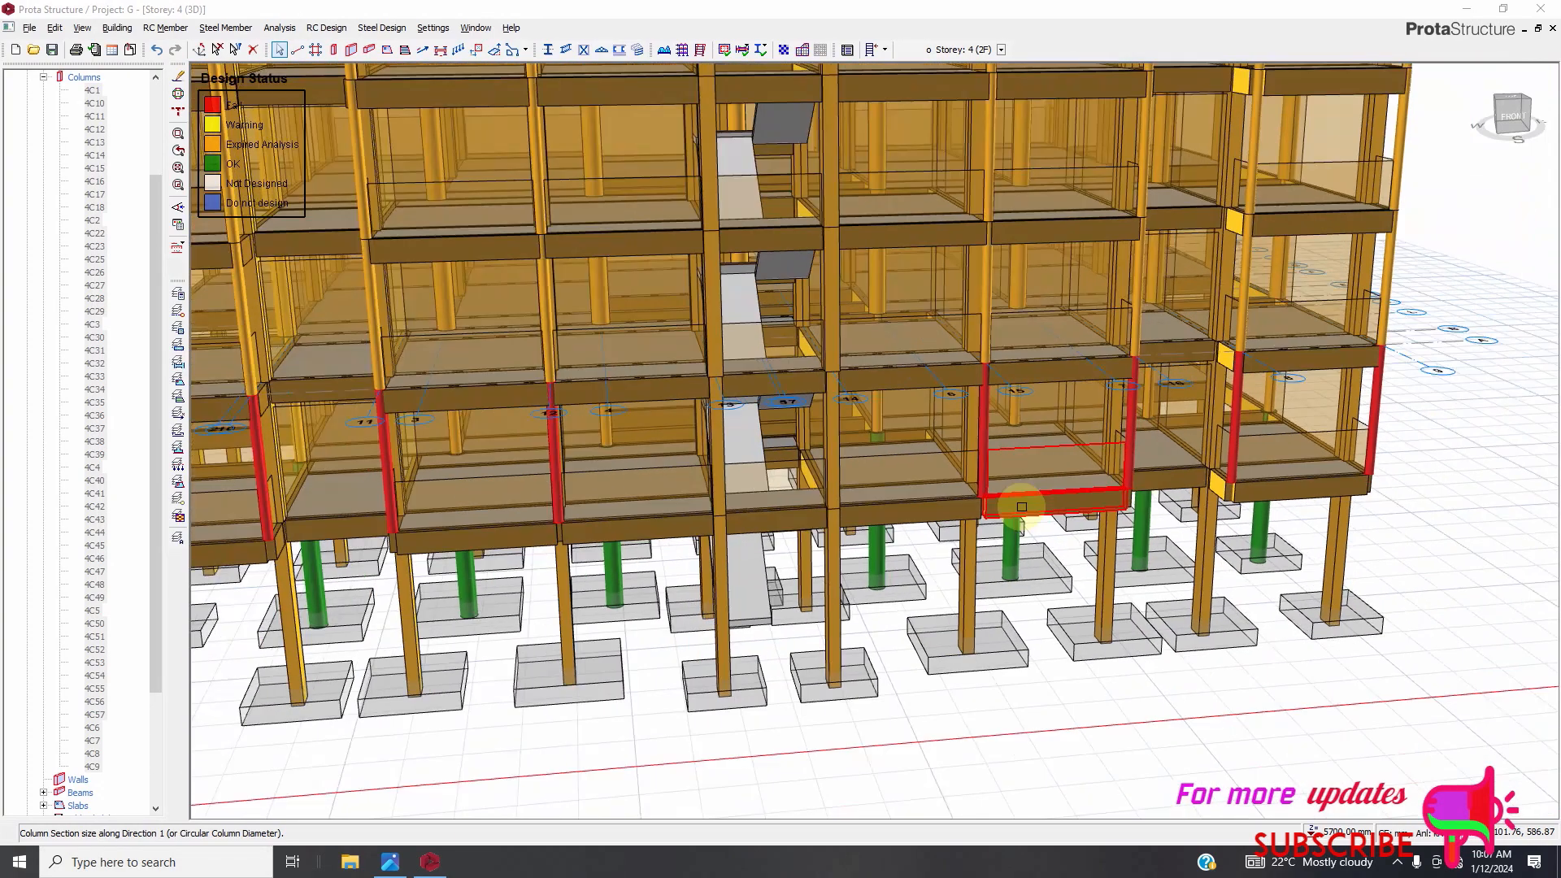
pyautogui.scroll(-2, 1087, 564)
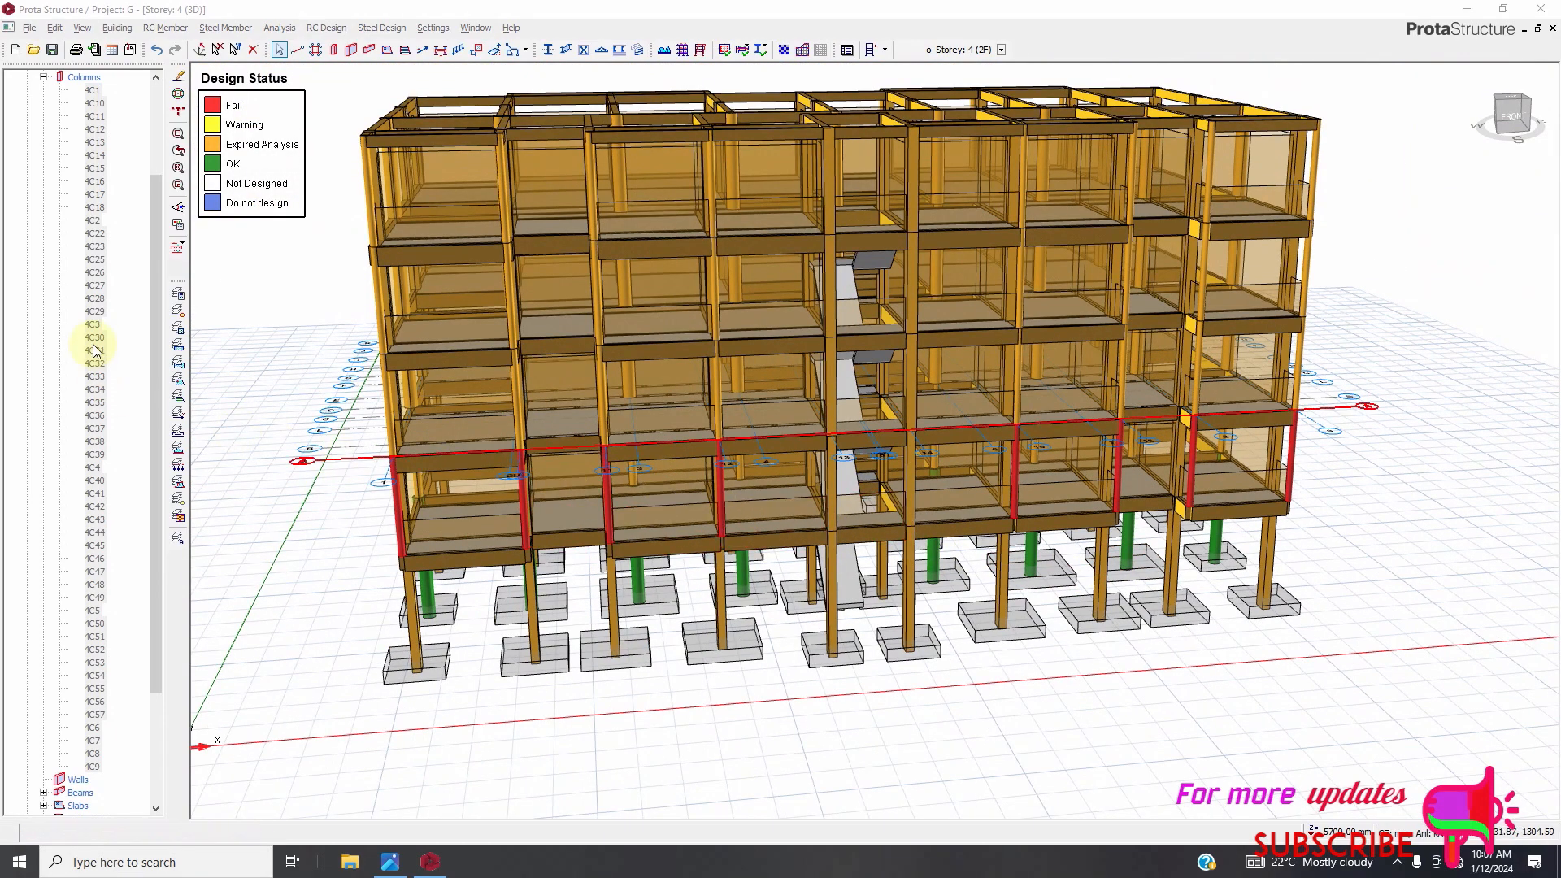
pyautogui.scroll(-4, 95, 439)
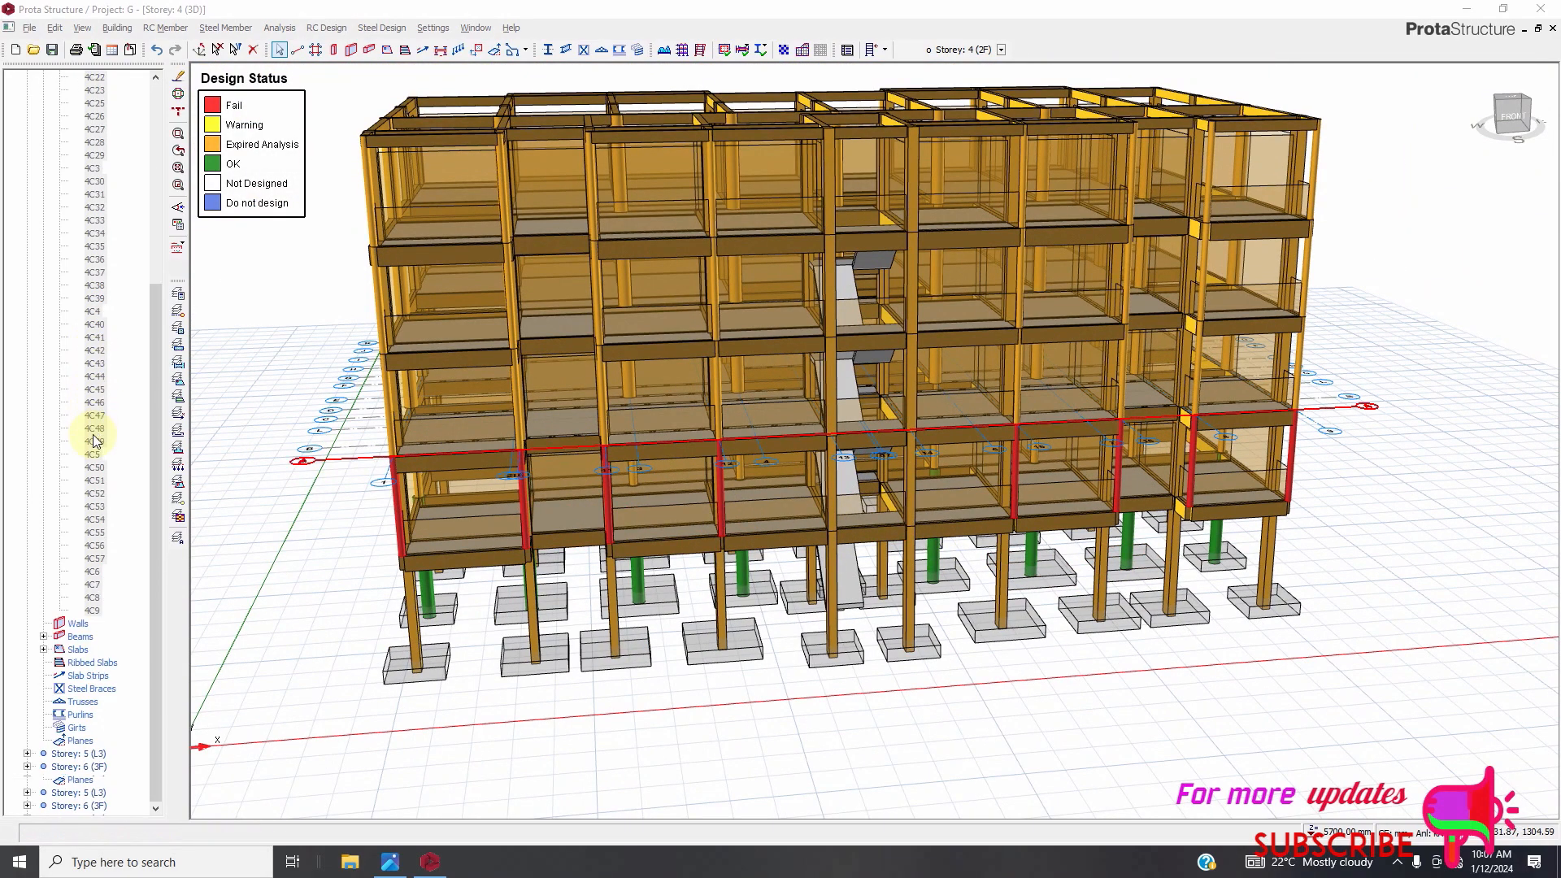
pyautogui.click(57, 769)
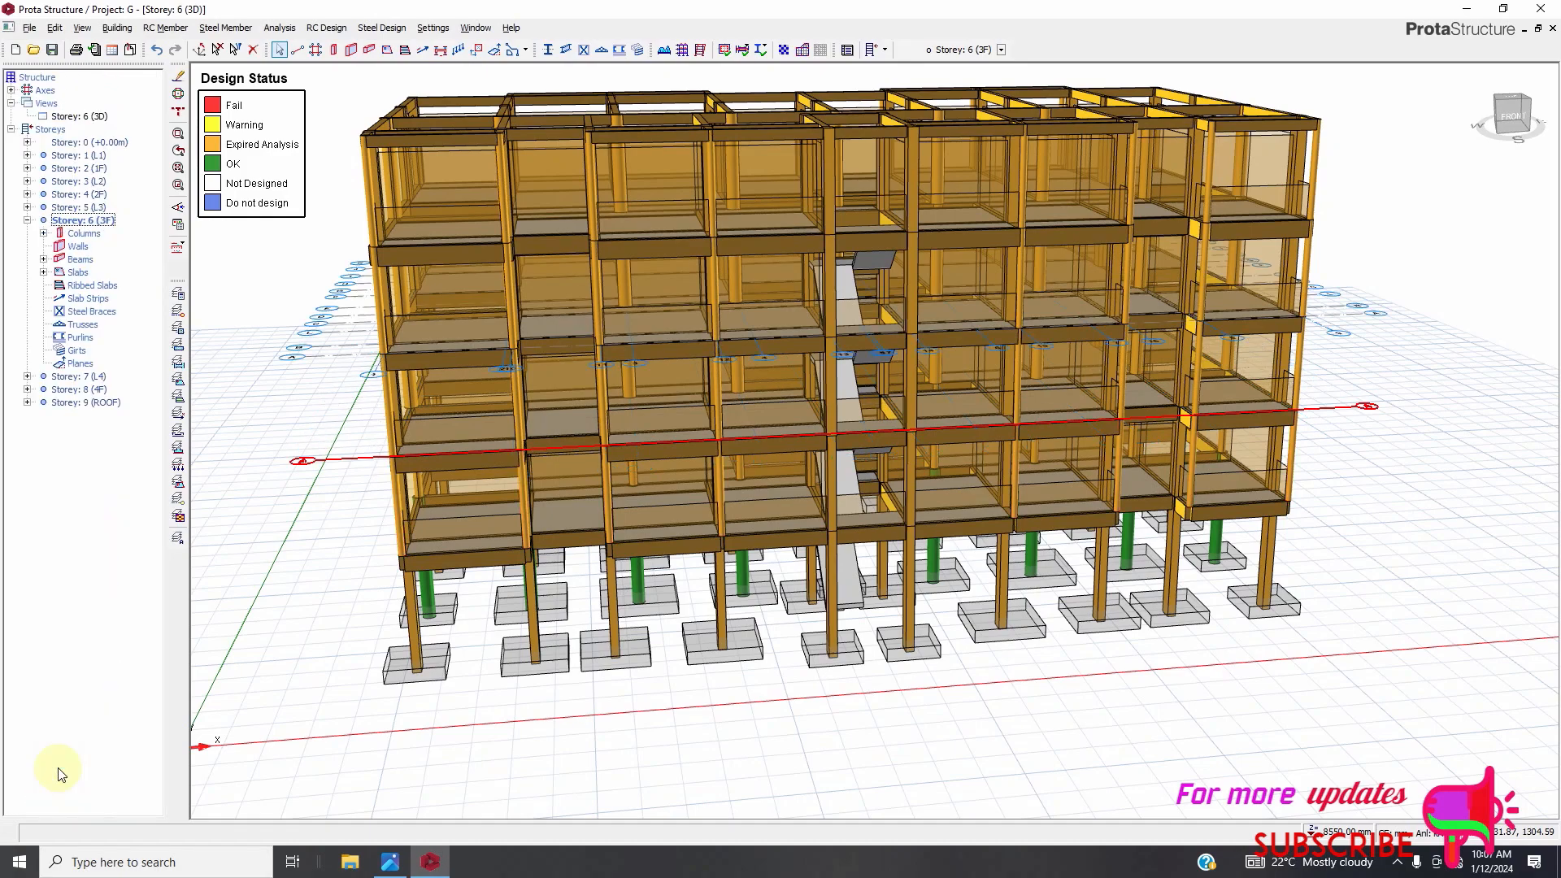
pyautogui.click(45, 234)
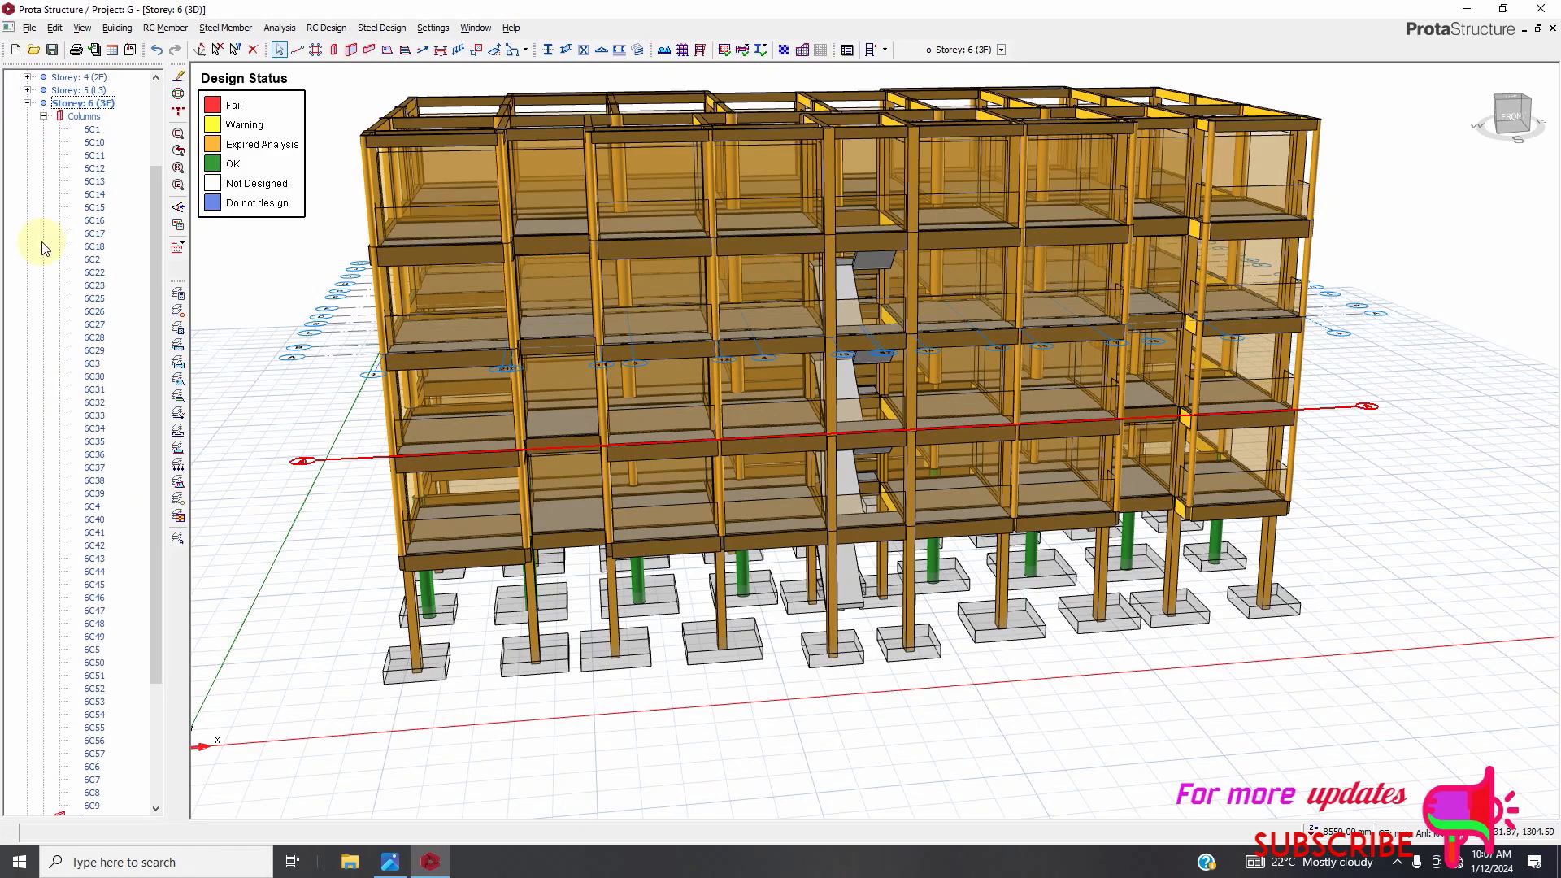
pyautogui.scroll(-3, 81, 417)
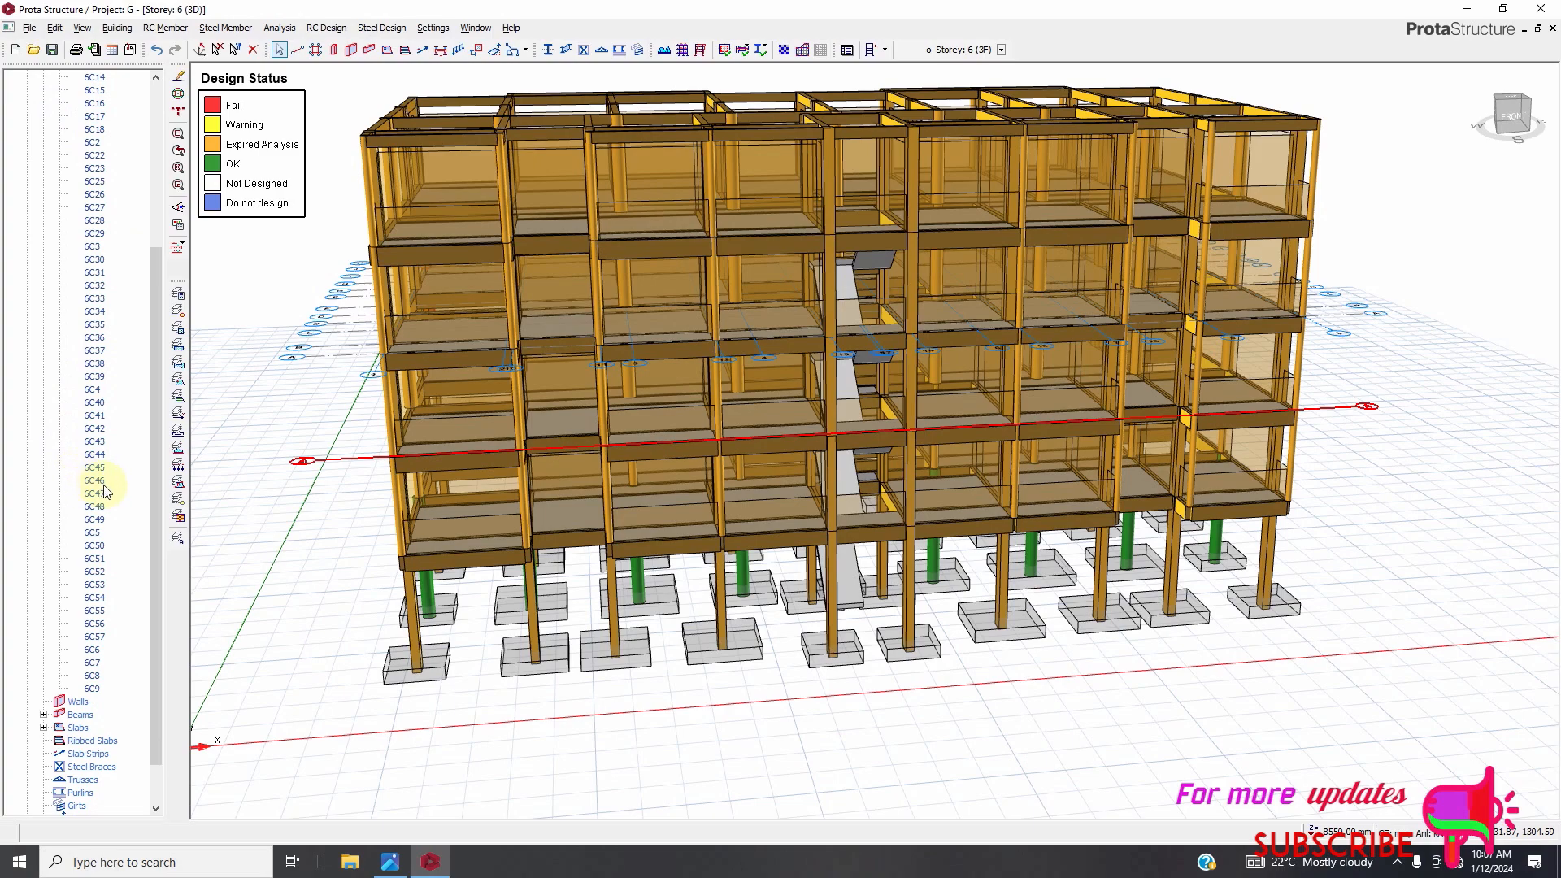
pyautogui.keyDown('shift'); pyautogui.click(98, 694); pyautogui.keyUp('shift')
# Inspect the design status of the selected Storey 6 columns in the 3D view.
pyautogui.scroll(3, 387, 405)
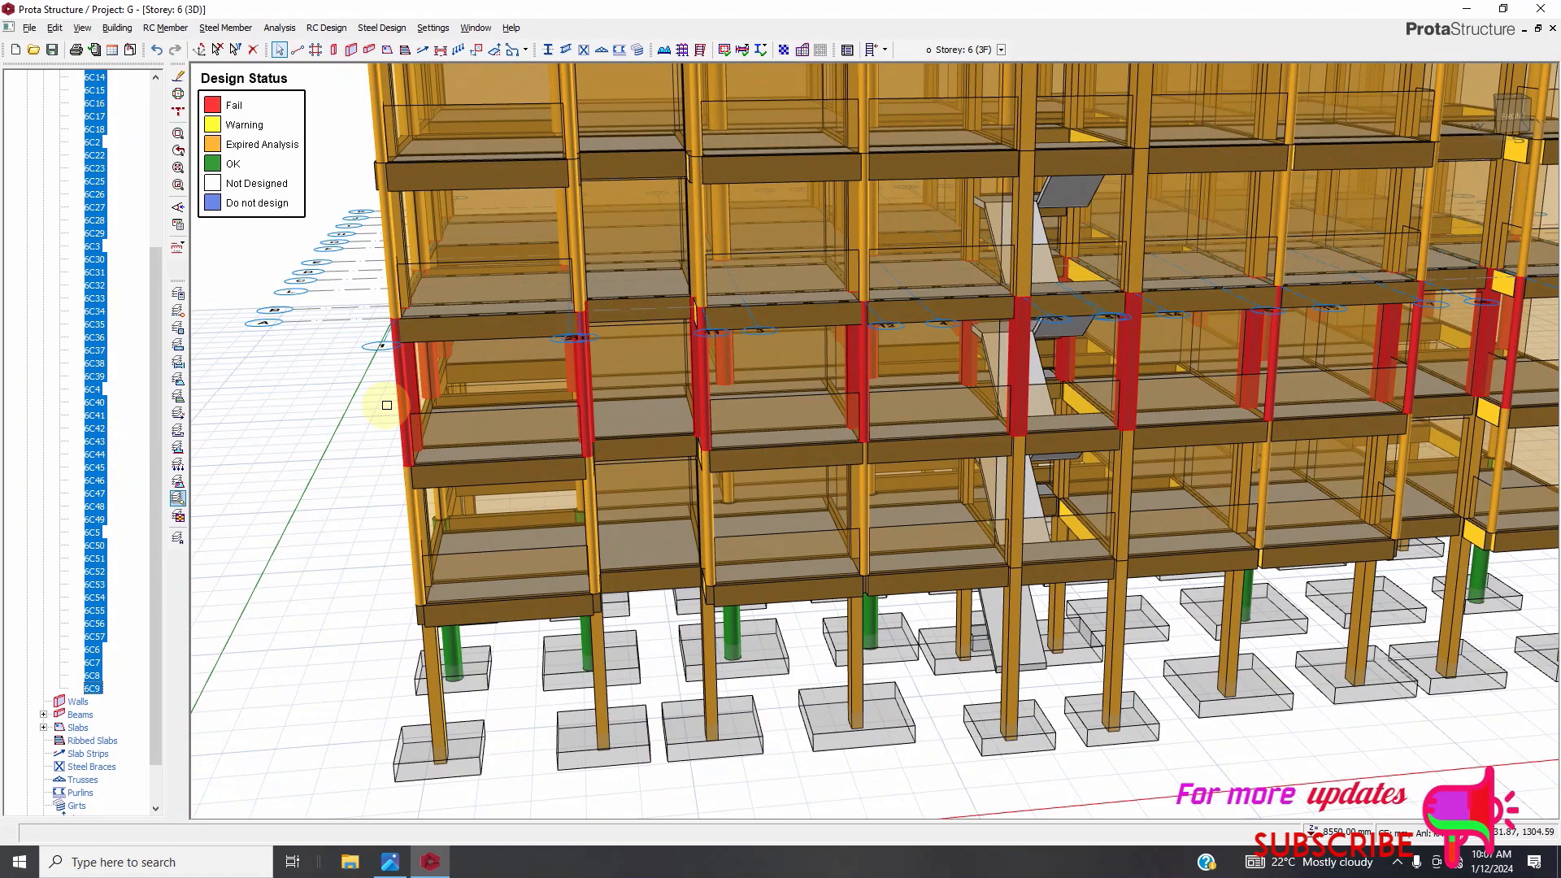
pyautogui.scroll(2, 387, 405)
pyautogui.keyDown('ctrl'); pyautogui.click(410, 419); pyautogui.keyUp('ctrl')
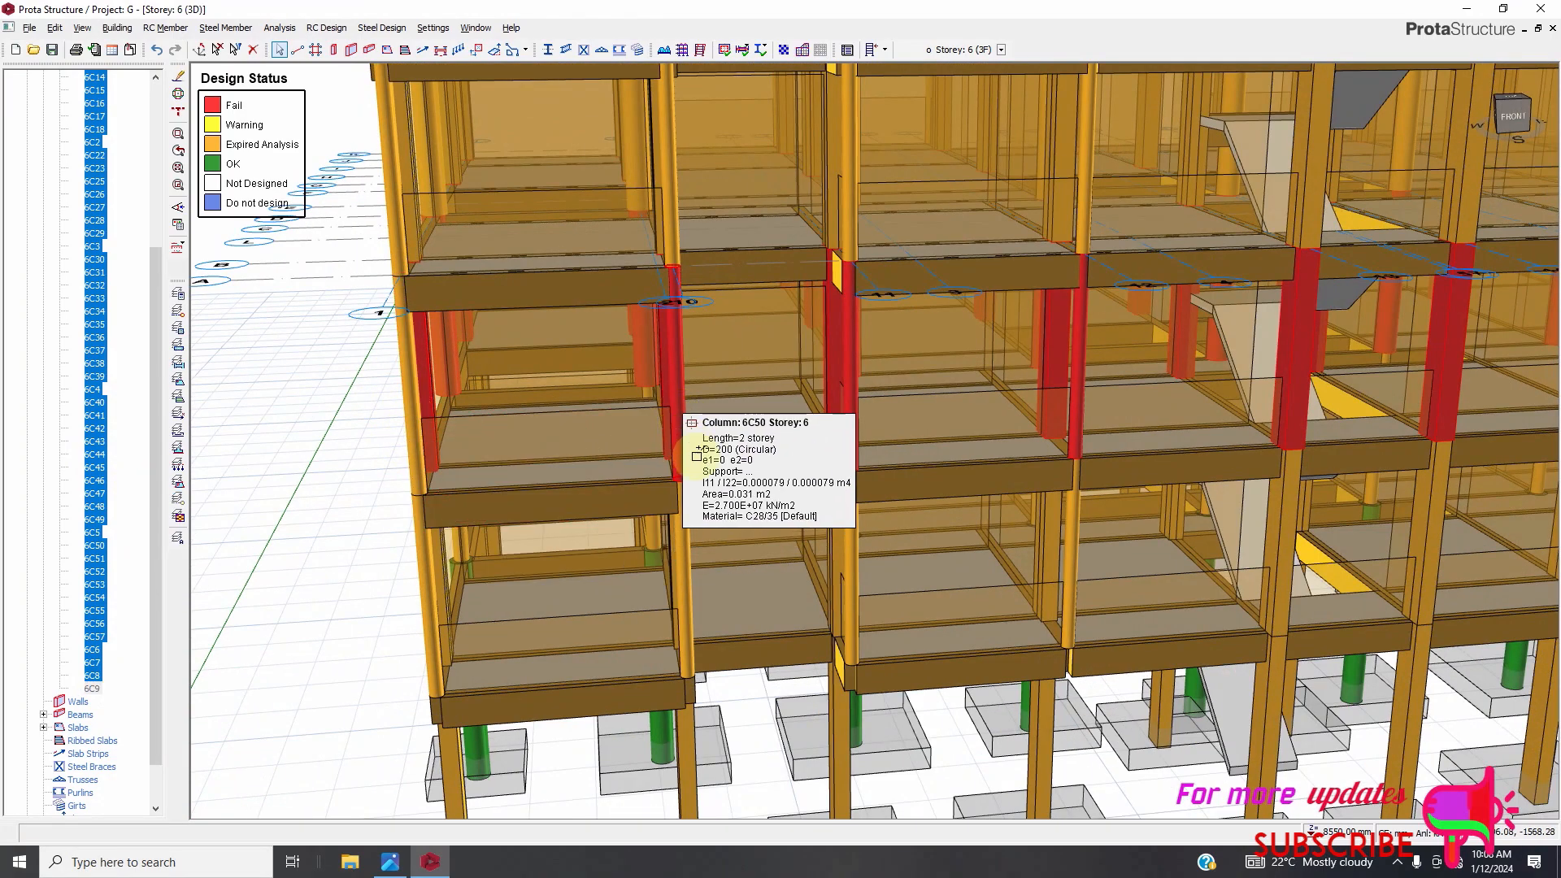
pyautogui.scroll(-1, 576, 489)
pyautogui.scroll(2, 746, 406)
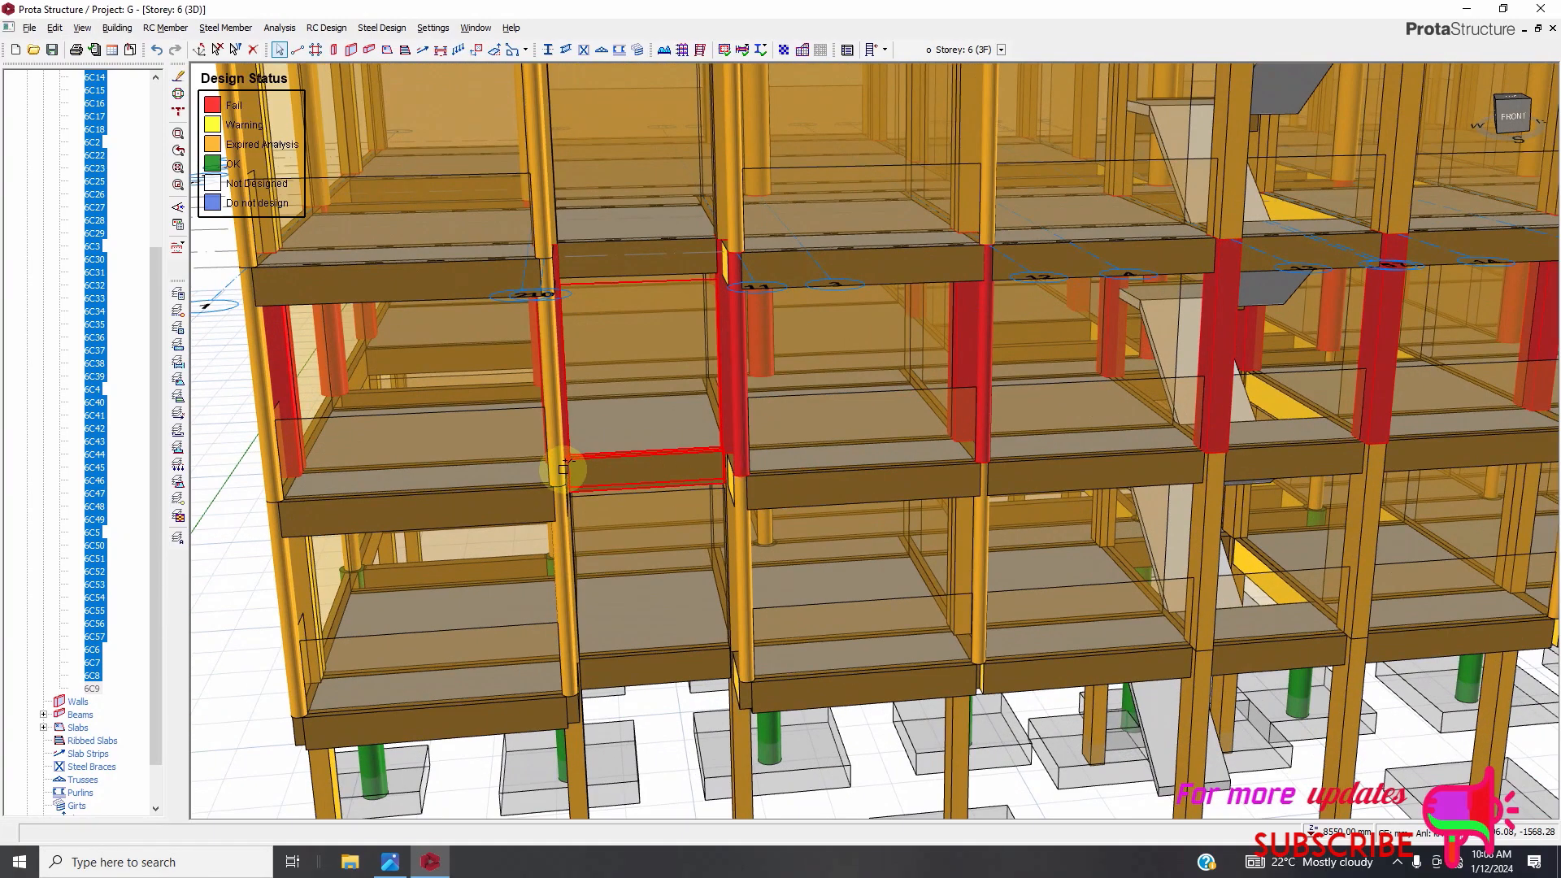
pyautogui.scroll(-2, 573, 465)
pyautogui.scroll(-1, 712, 412)
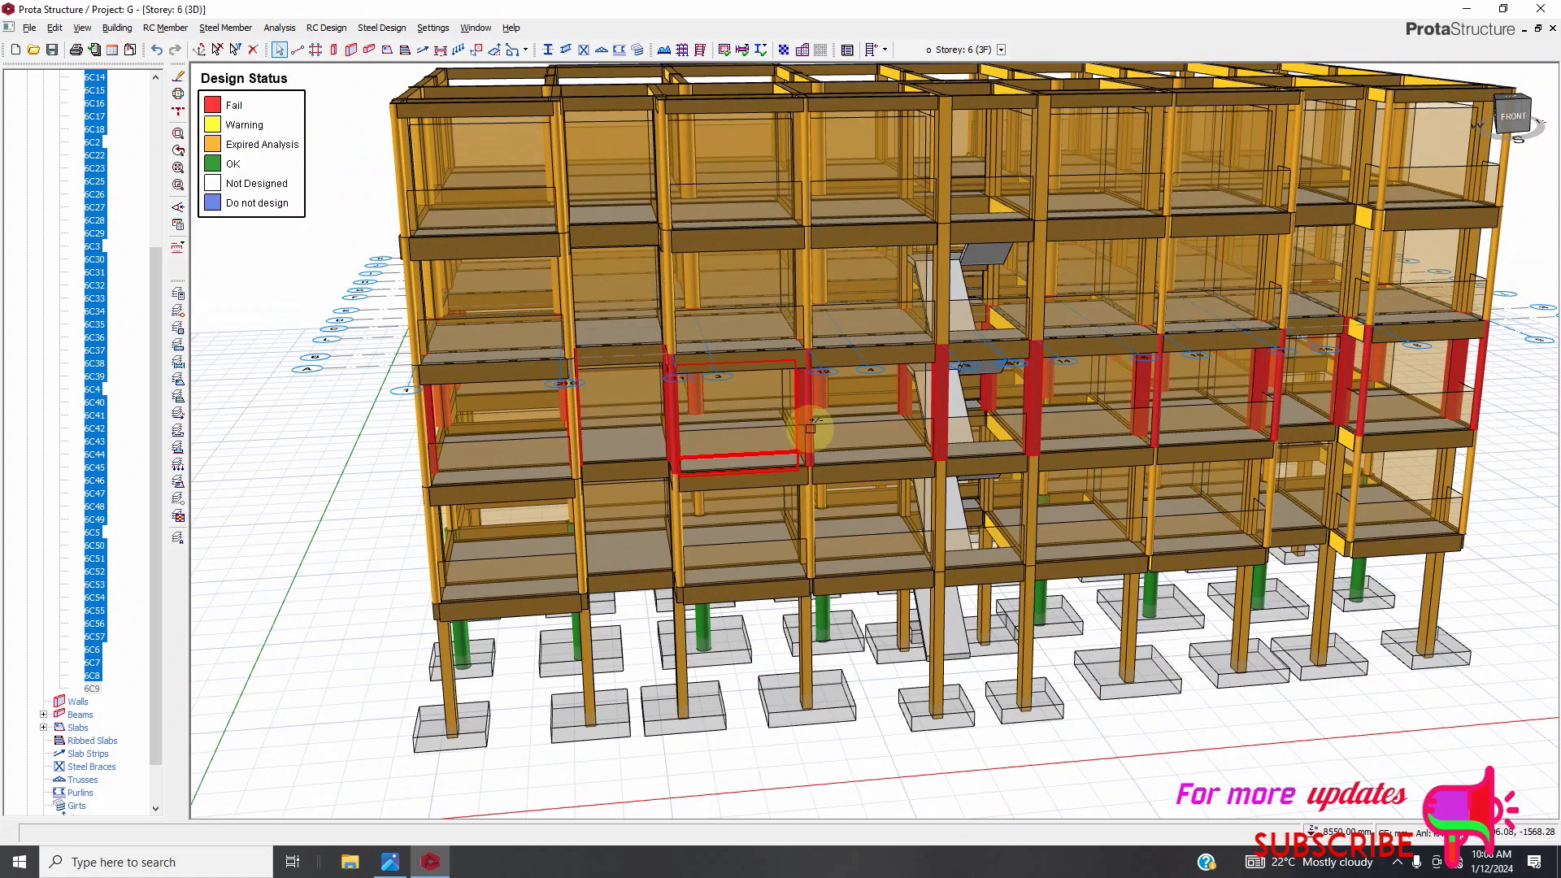
pyautogui.scroll(3, 837, 416)
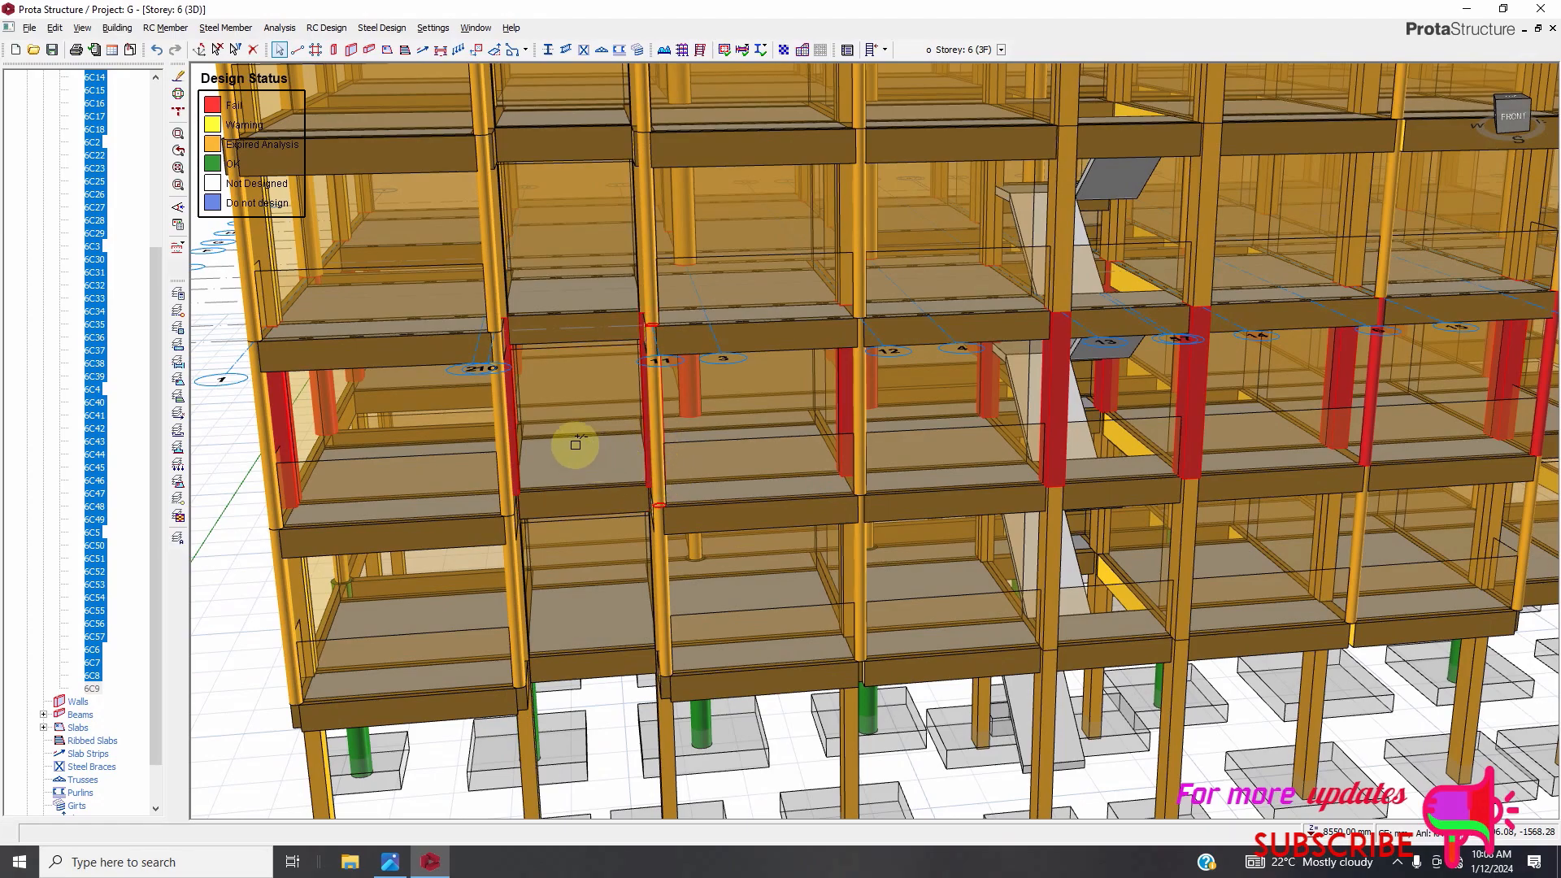
pyautogui.scroll(-2, 635, 461)
pyautogui.scroll(-1, 635, 461)
pyautogui.scroll(4, 1073, 411)
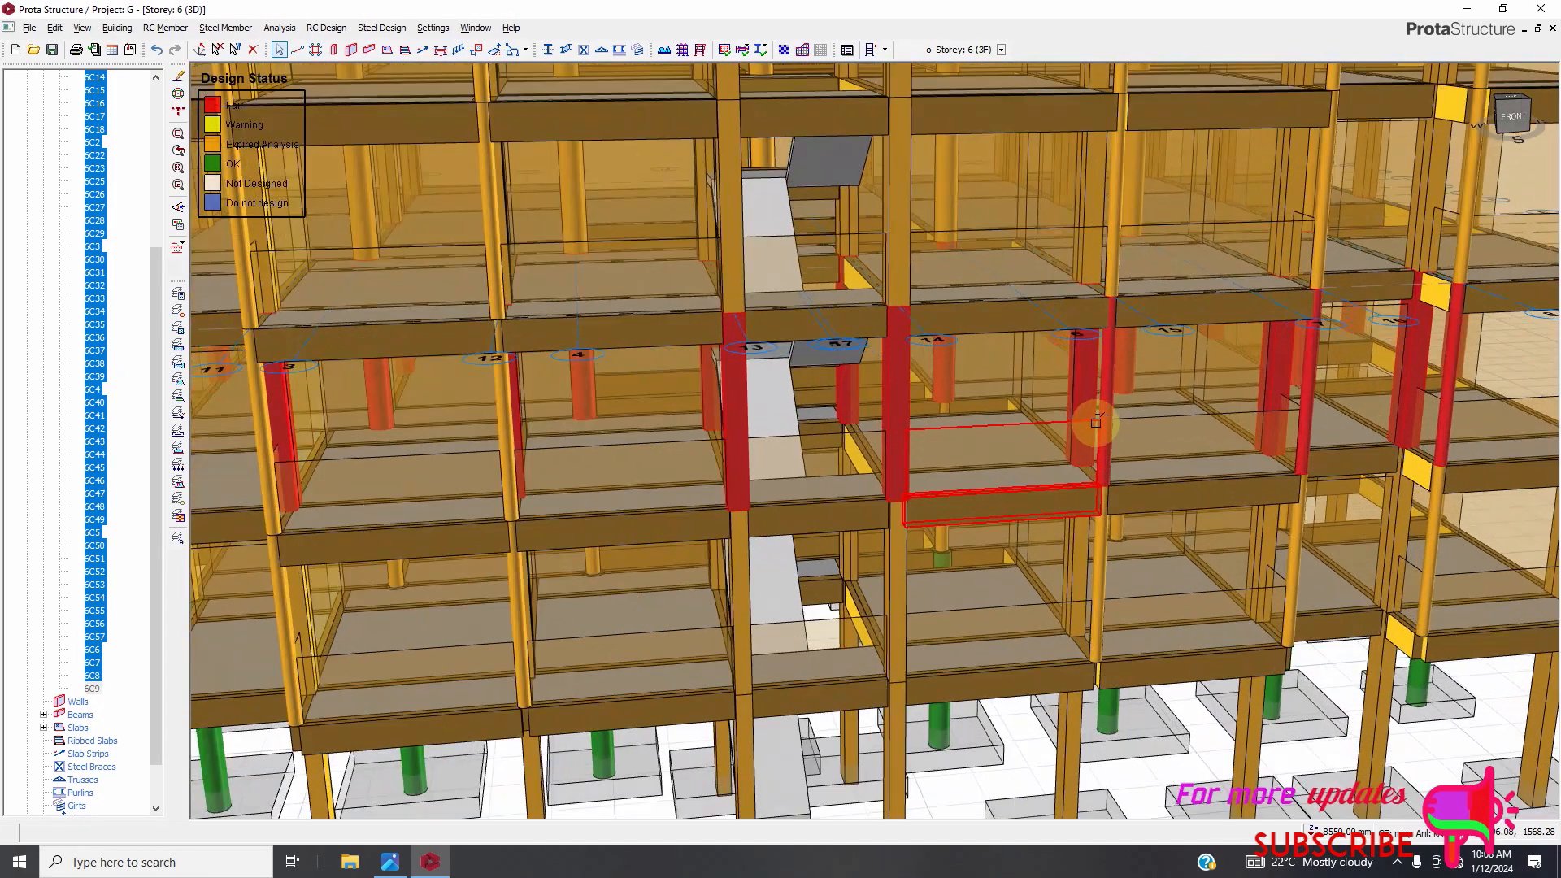
pyautogui.scroll(2, 1107, 400)
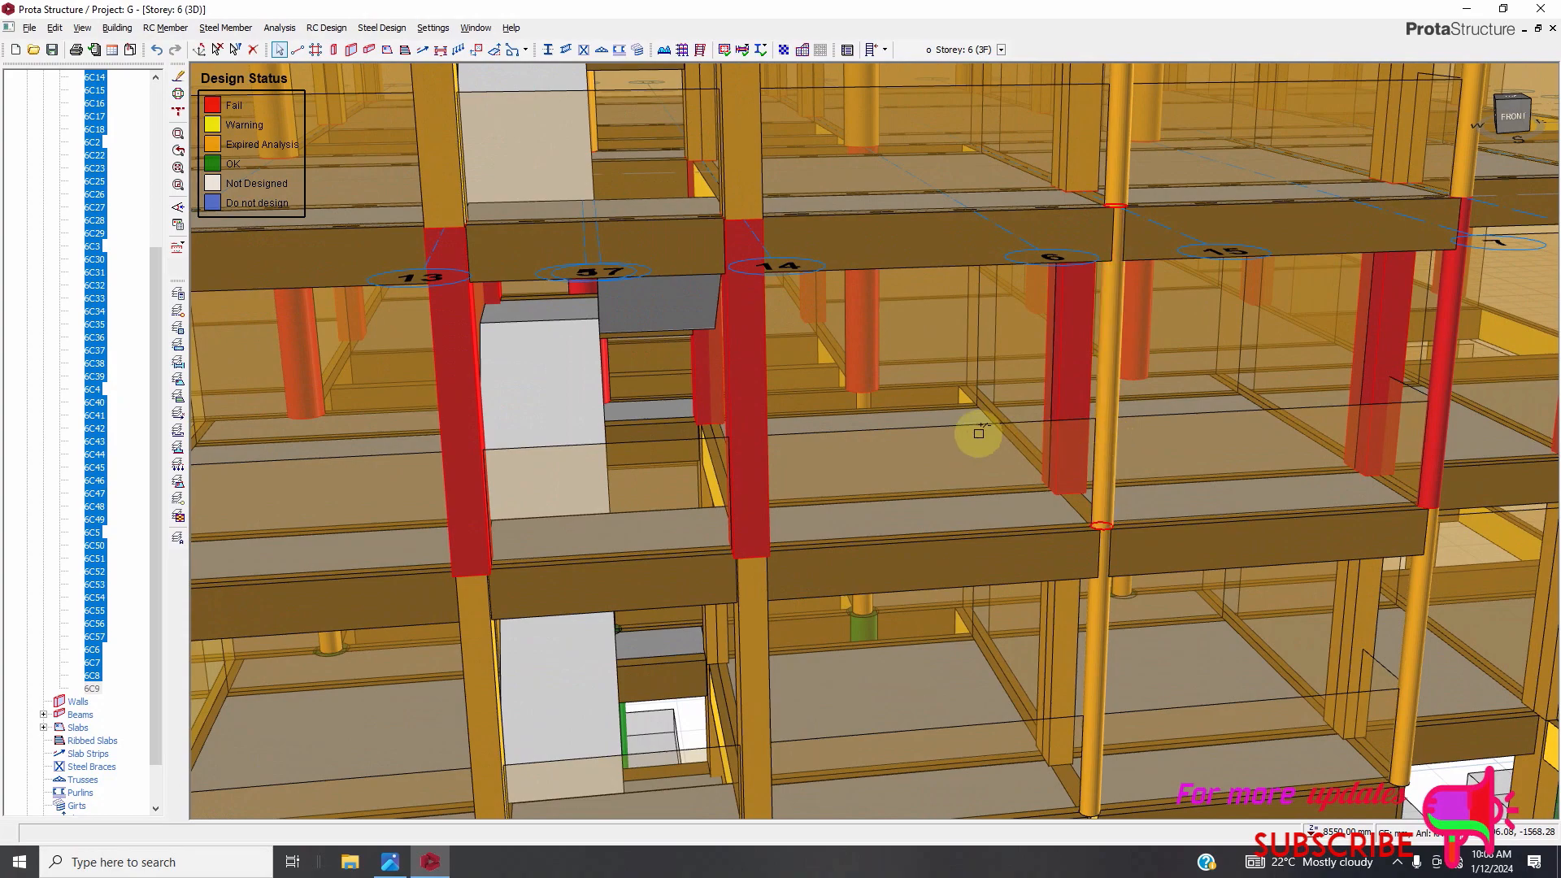
pyautogui.scroll(-3, 892, 467)
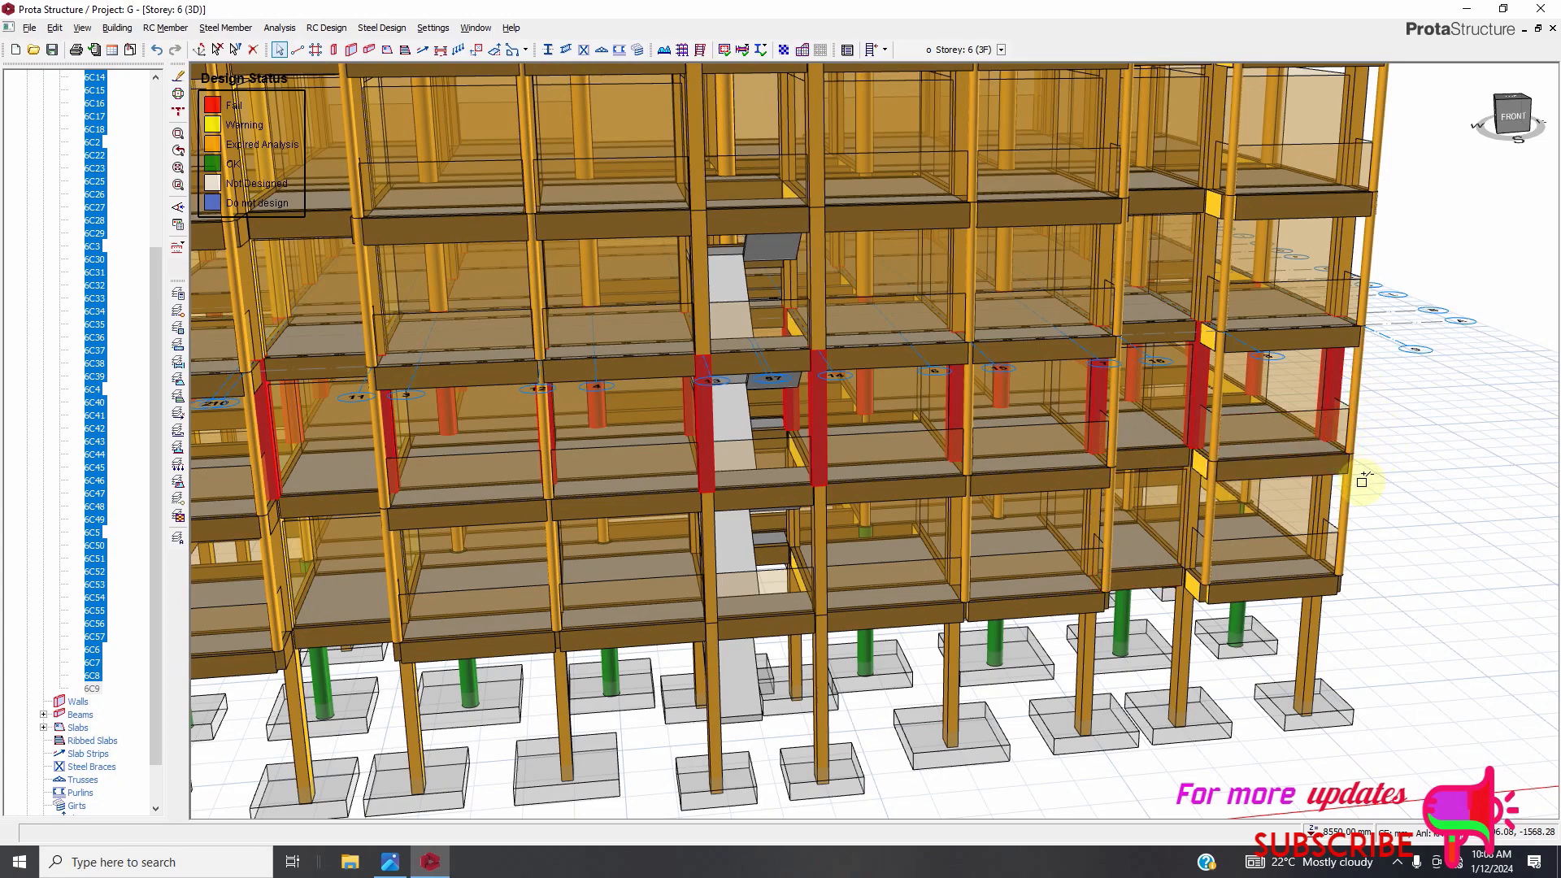
# Open the column table for the selected Storey 6 columns and set b1 of all of them to 250 mm.
pyautogui.rightClick(113, 350)
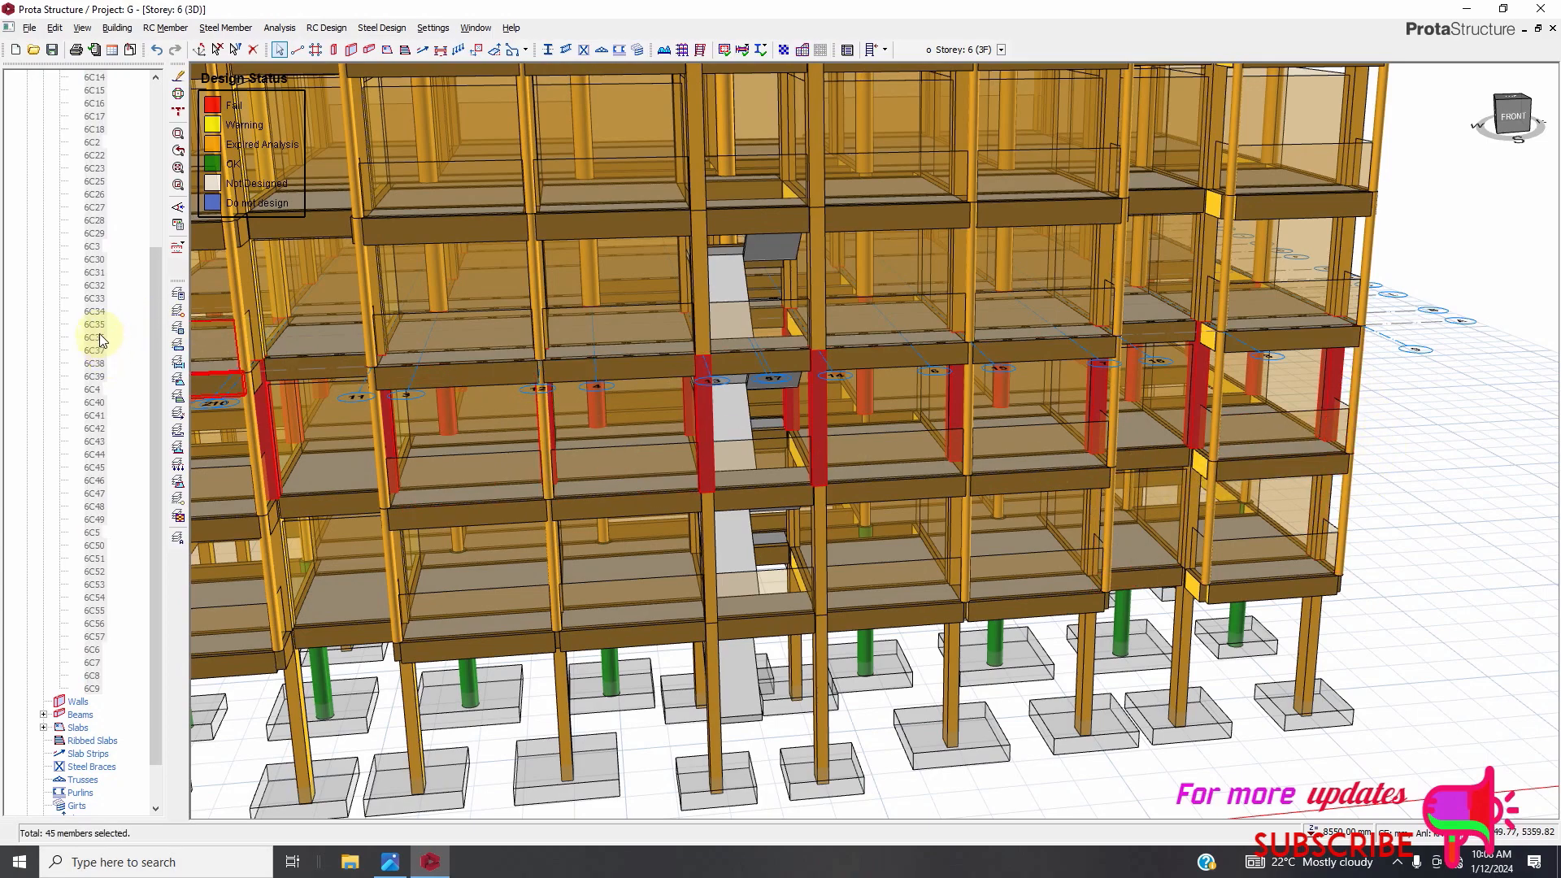
pyautogui.rightClick(99, 333)
pyautogui.click(147, 341)
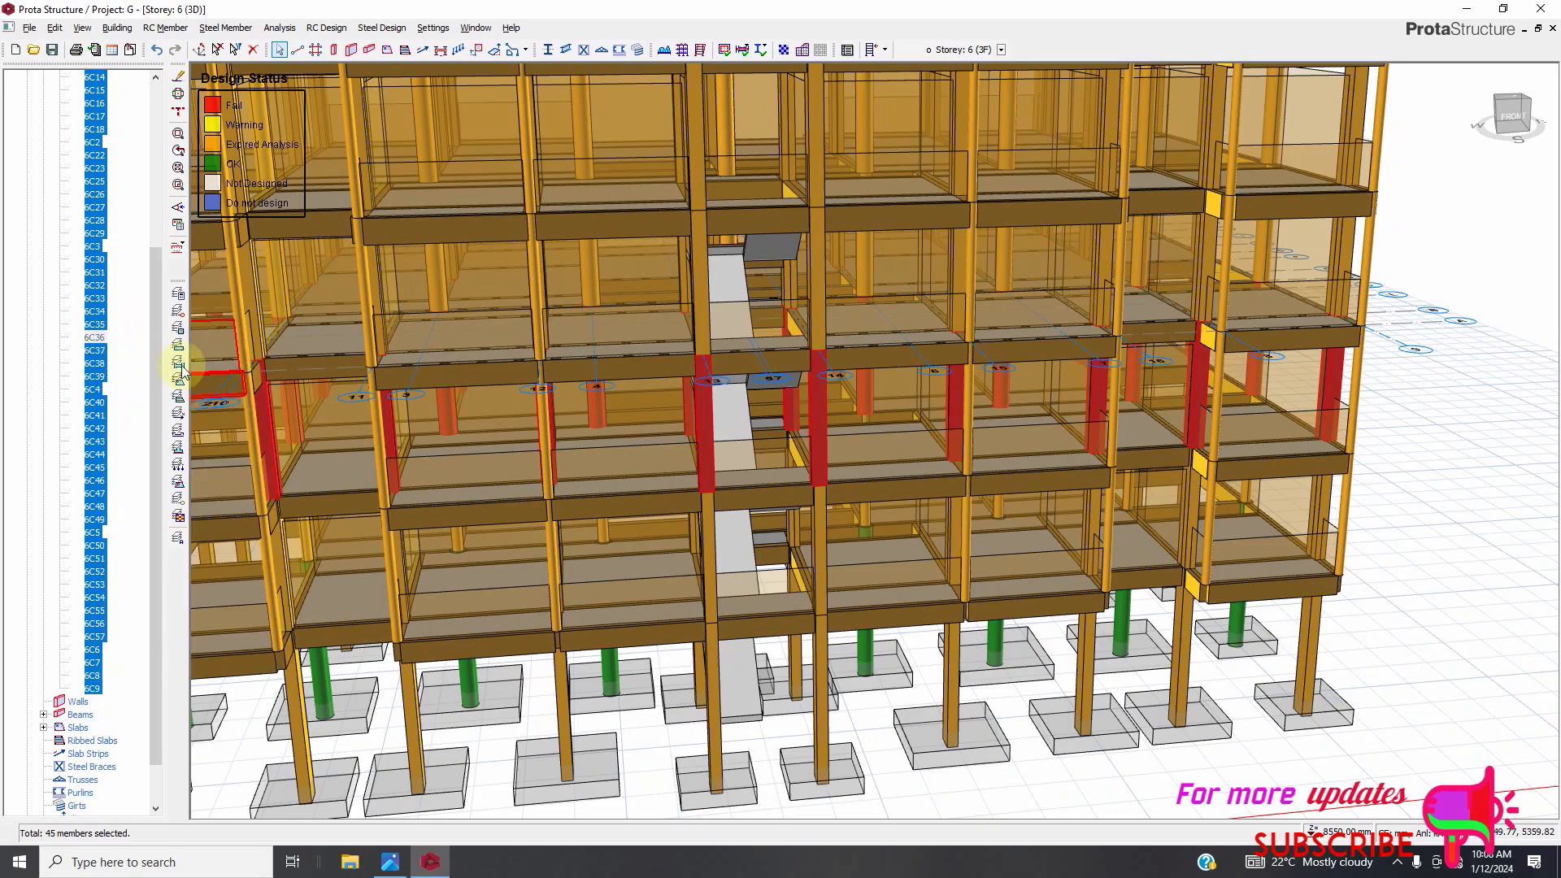
pyautogui.scroll(-2, 411, 639)
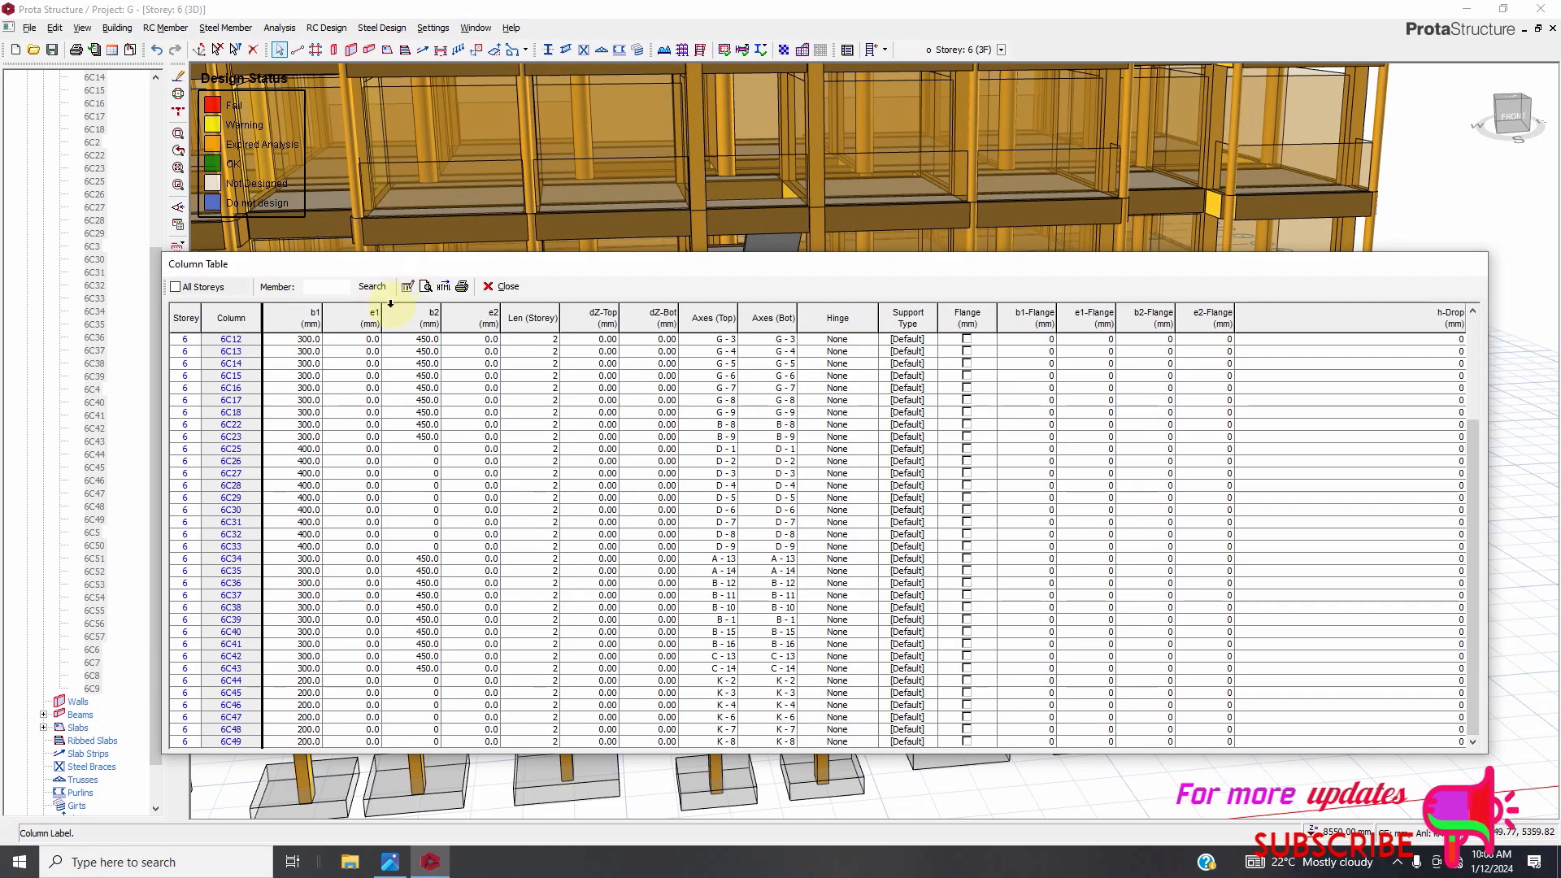
pyautogui.click(313, 315)
pyautogui.click(407, 286)
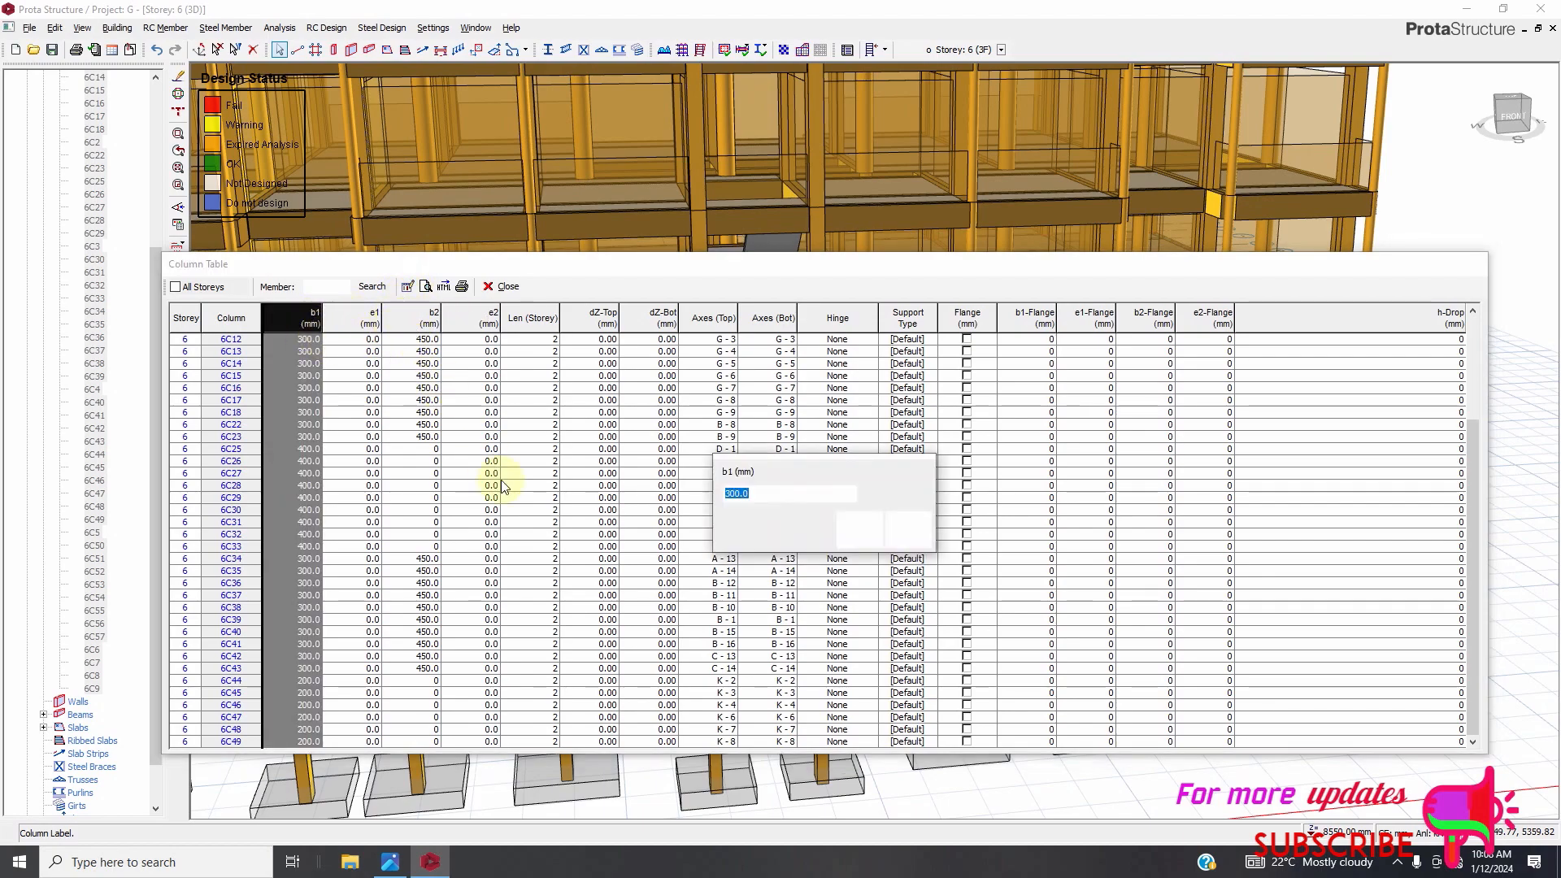
pyautogui.write('2')
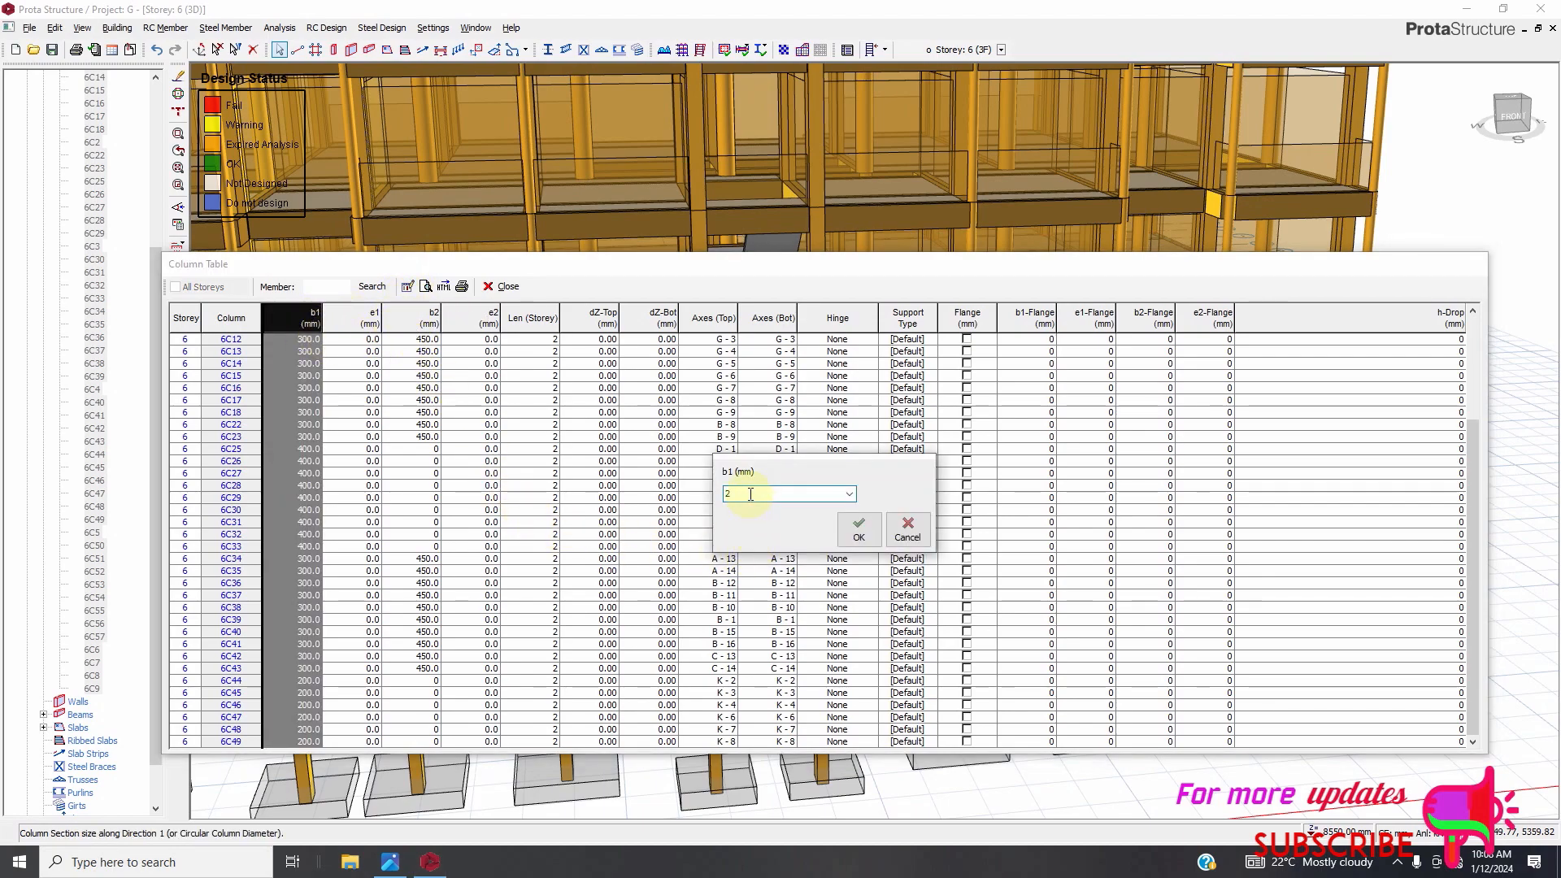
pyautogui.write('50')
pyautogui.click(859, 530)
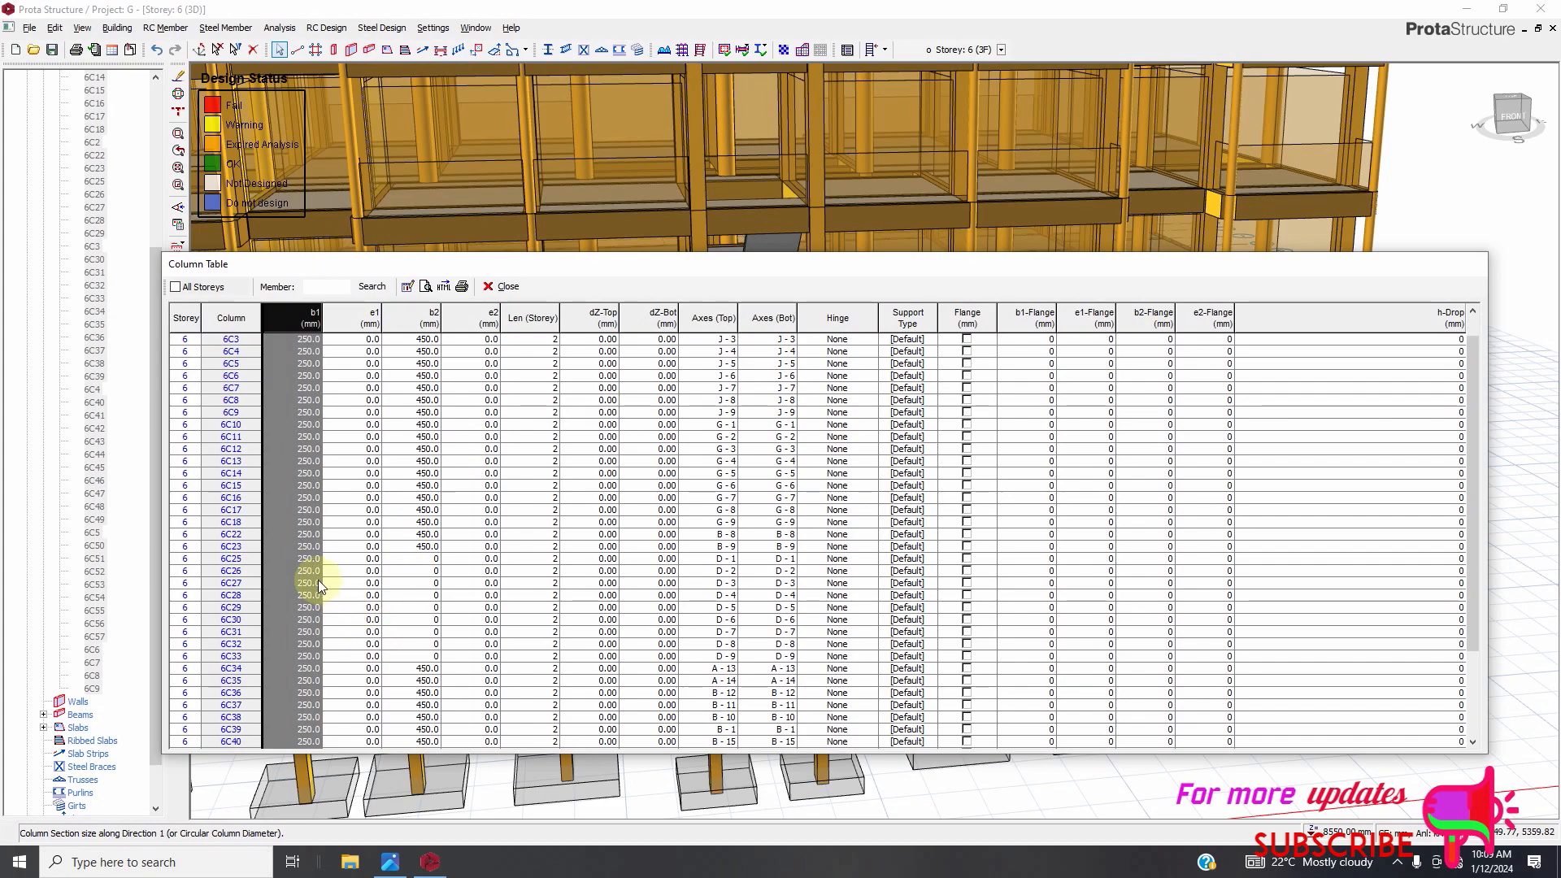
# Set b1 of columns 6C25, 6C26 and 6C27 to 400 mm in the column table.
pyautogui.click(308, 559)
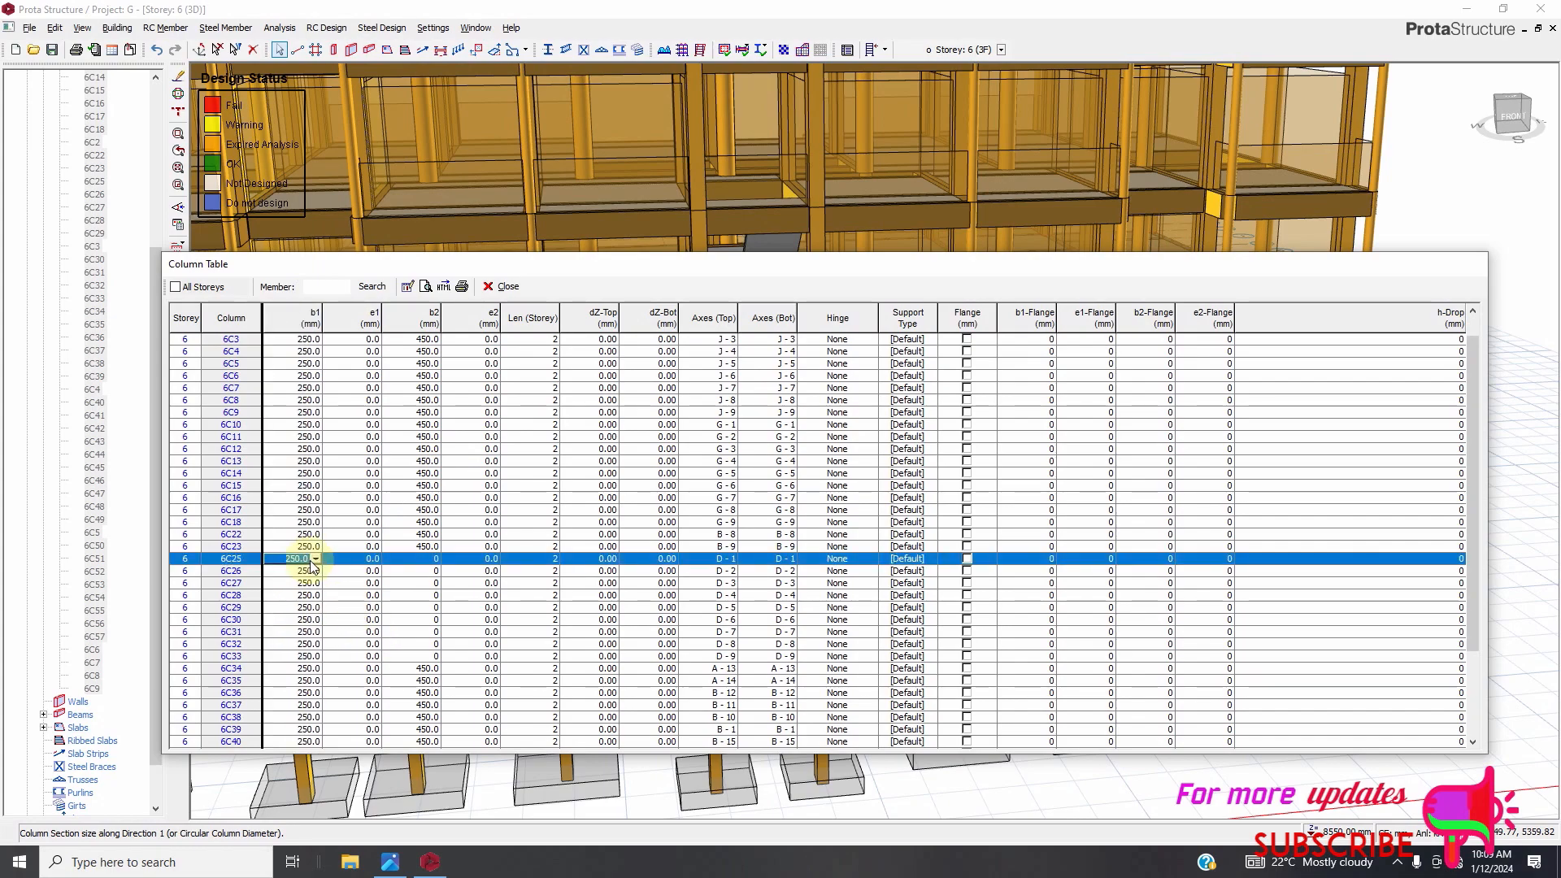
pyautogui.click(308, 559)
pyautogui.write('400')
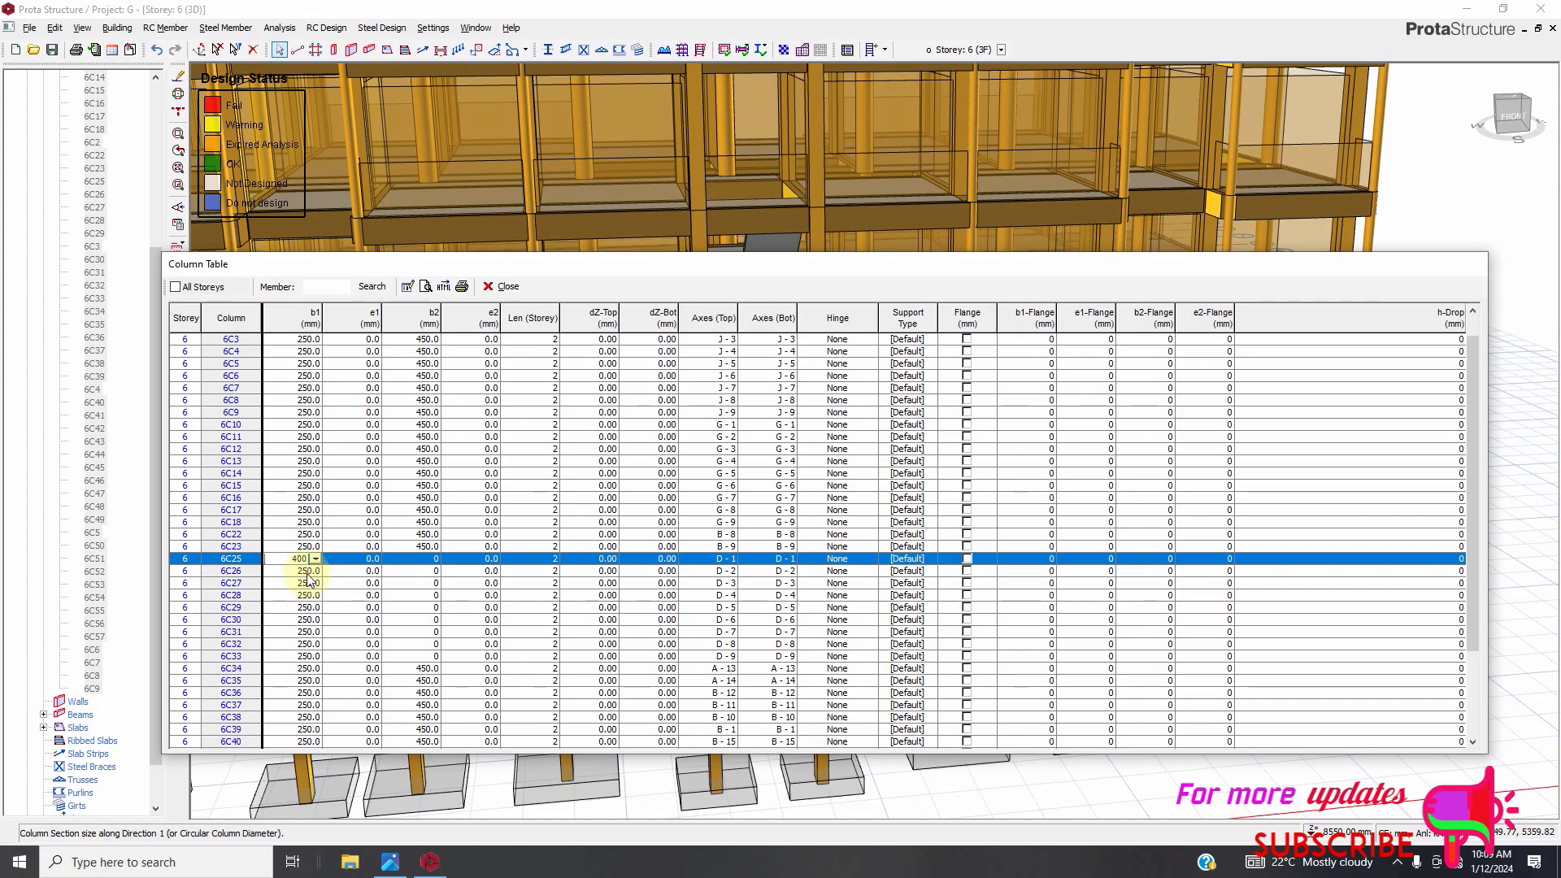
pyautogui.press('Return')
pyautogui.write('400')
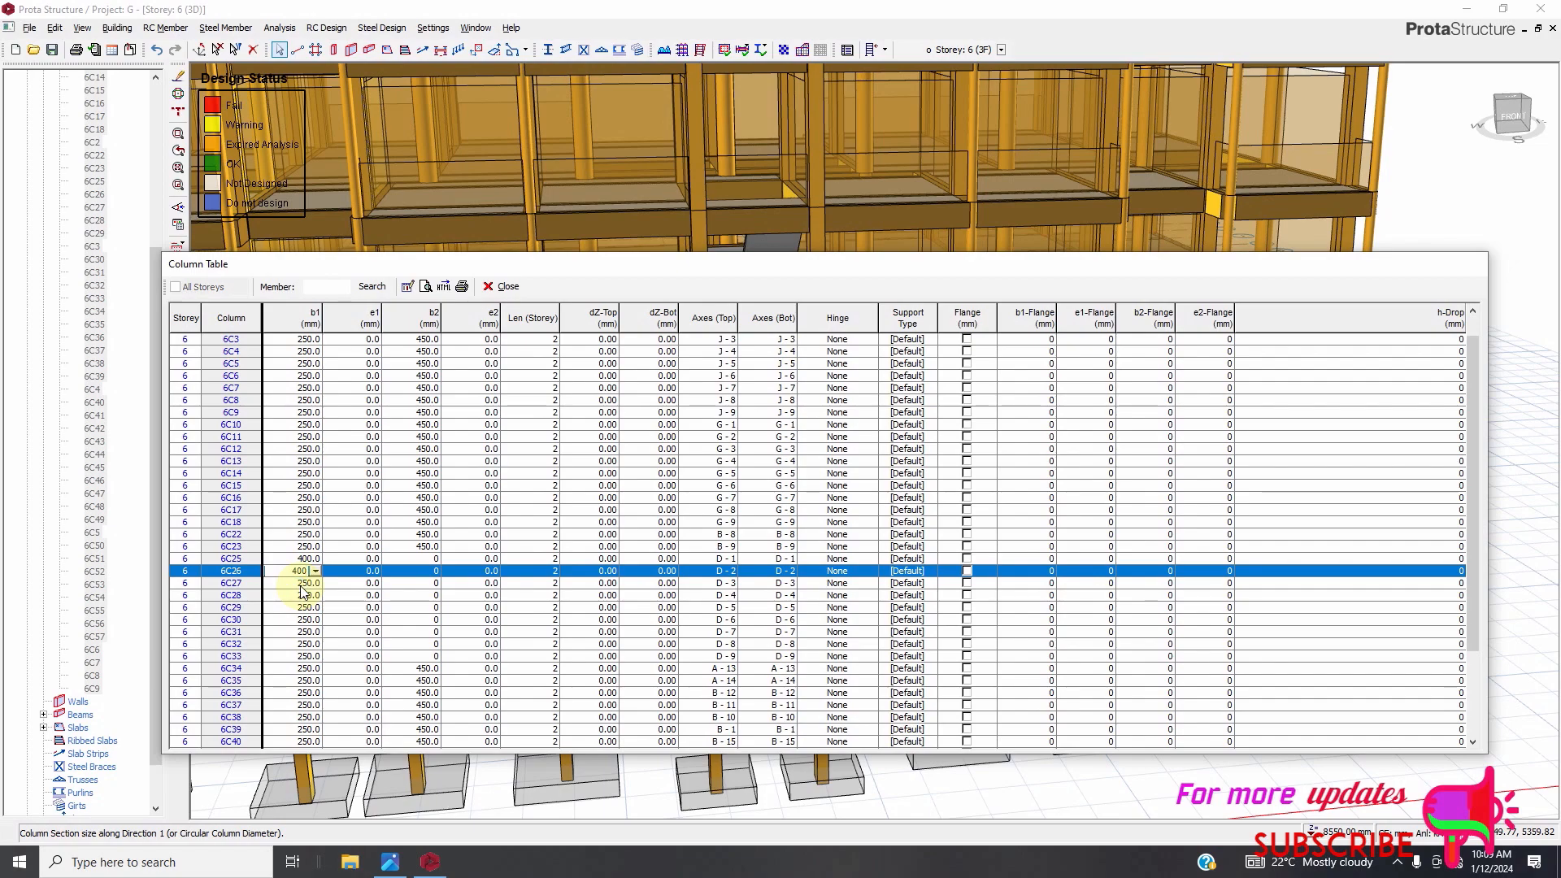
pyautogui.press('Return')
pyautogui.doubleClick(301, 585)
pyautogui.write('400')
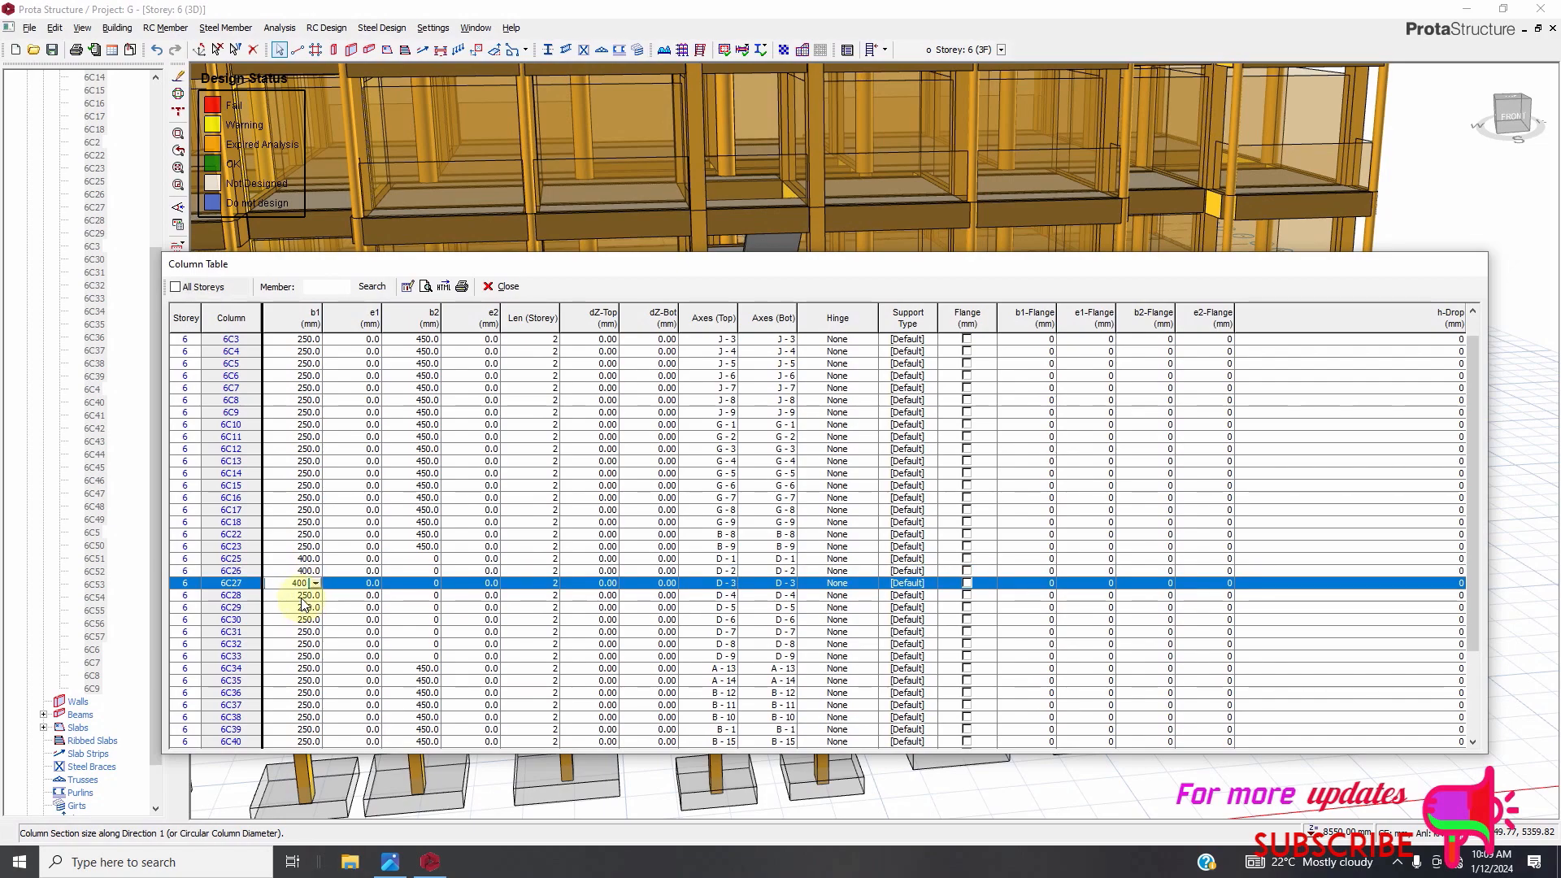
pyautogui.press('Return')
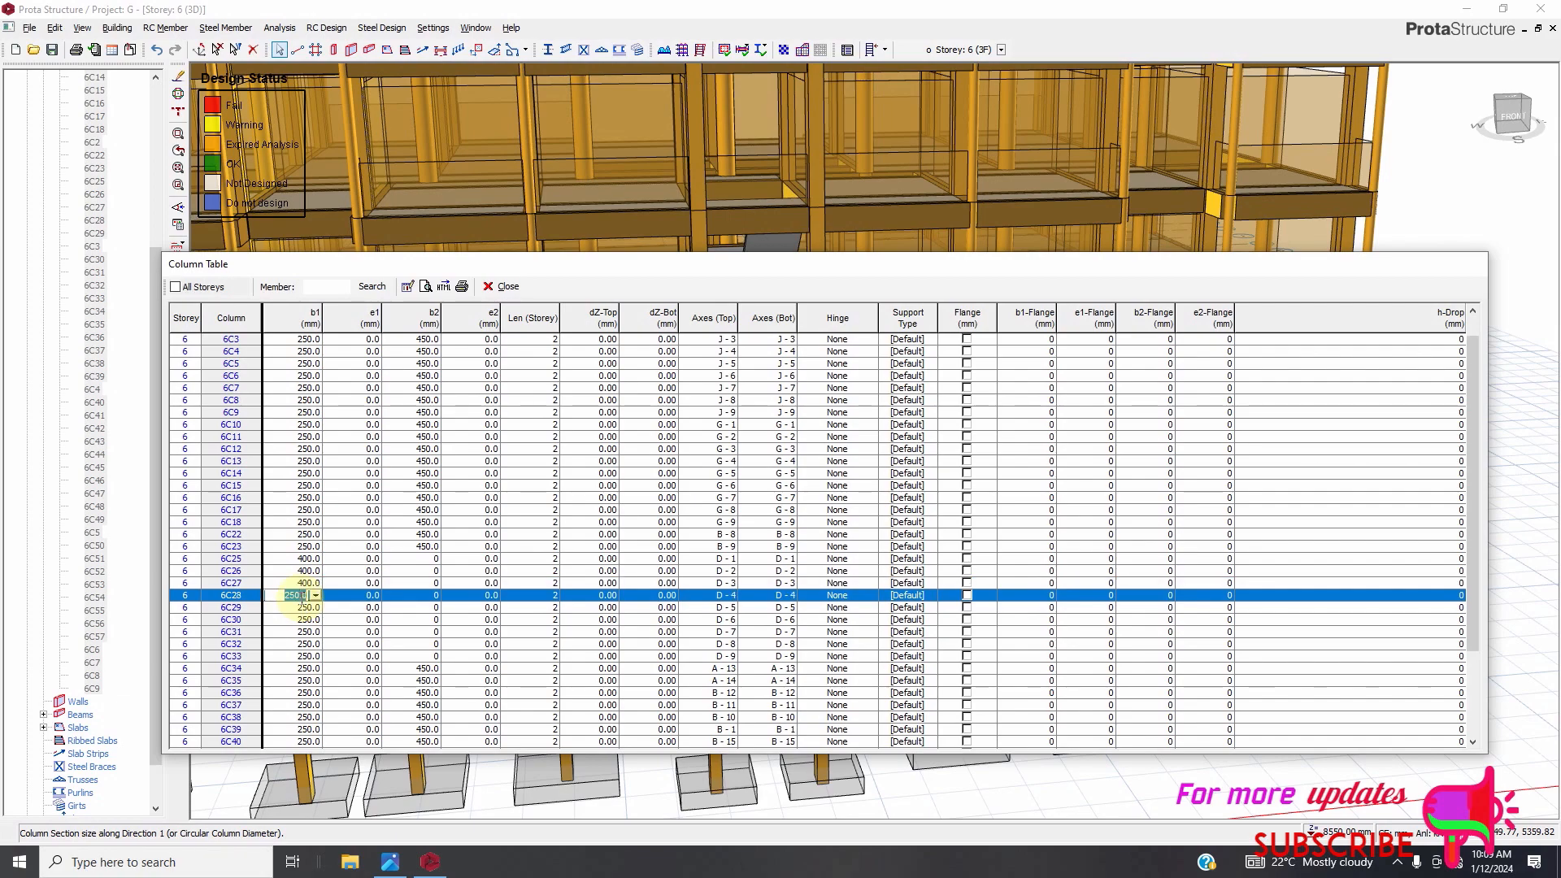
# Set b1 of columns 6C28 through 6C33 to 400 mm and close the column table.
pyautogui.write('400')
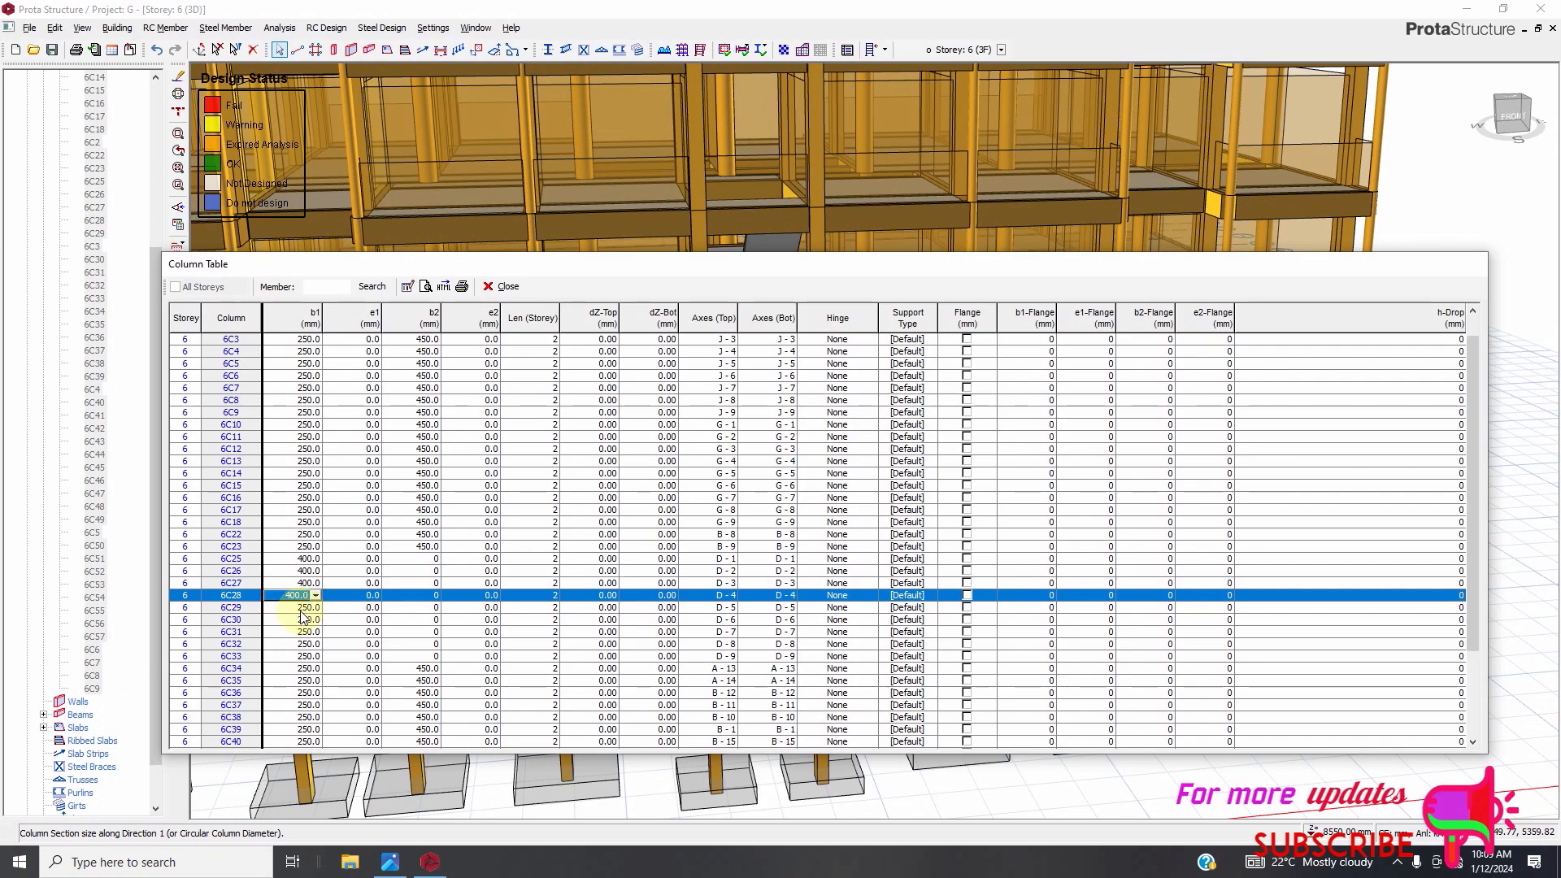
pyautogui.press('Return')
pyautogui.write('40')
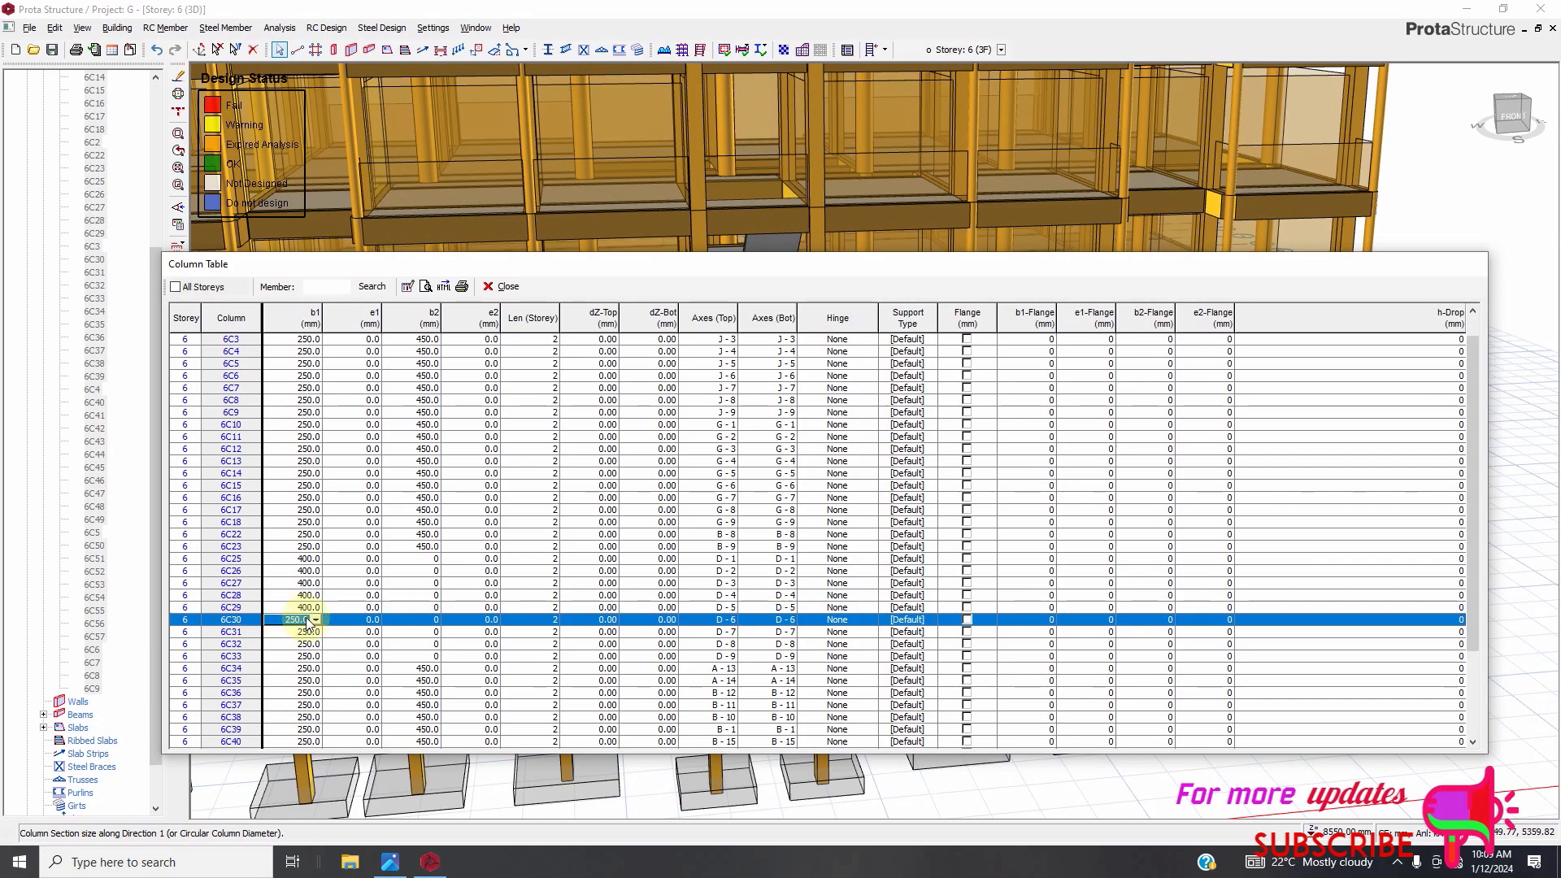
pyautogui.click(307, 620)
pyautogui.write('400')
pyautogui.click(308, 632)
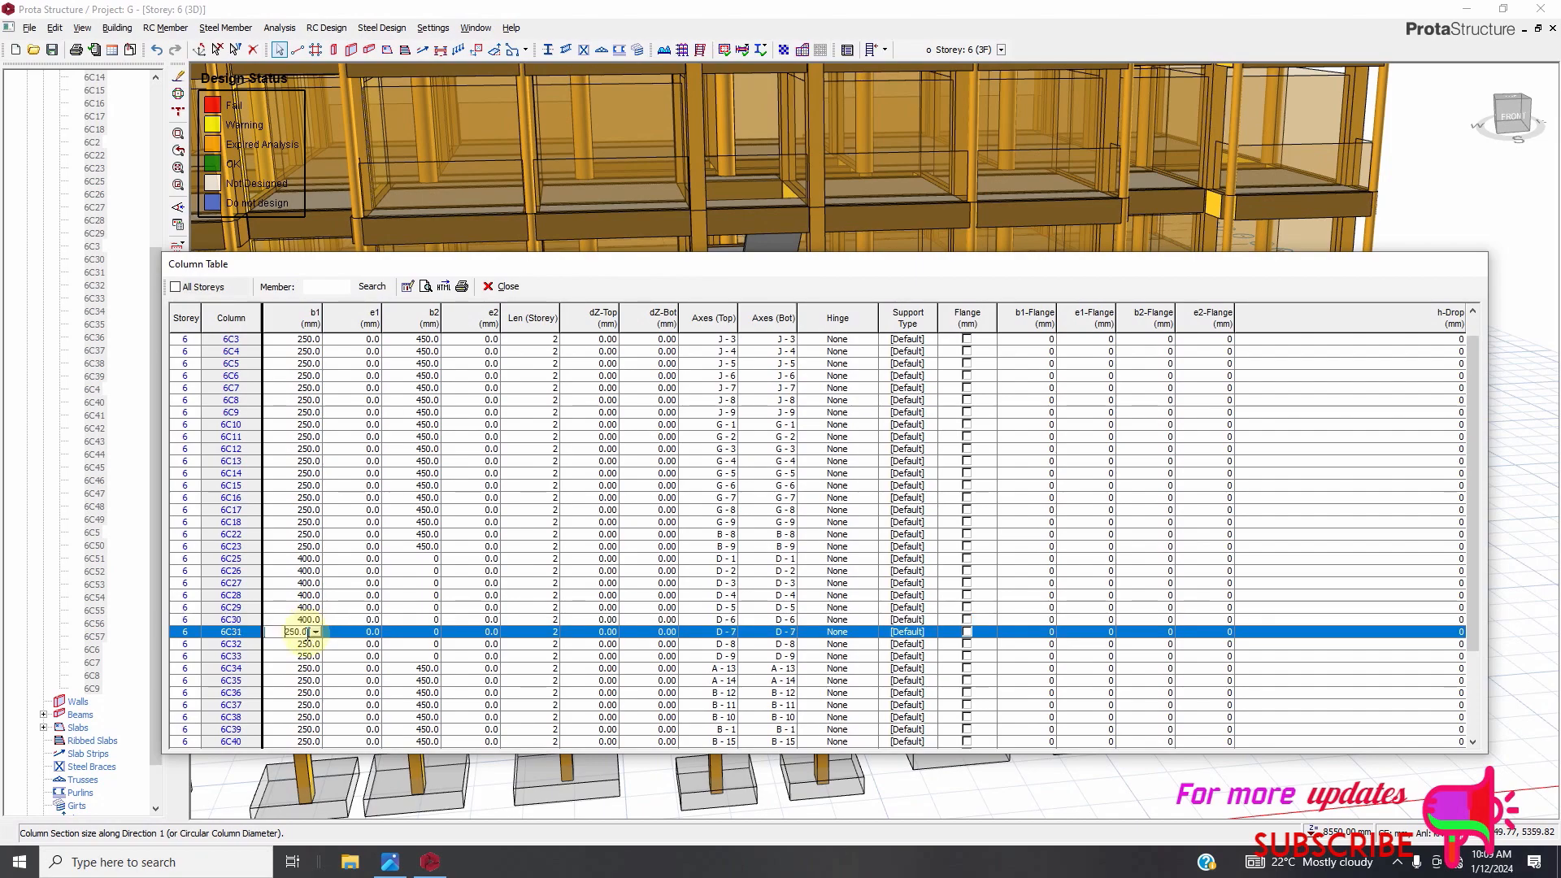
pyautogui.write('400')
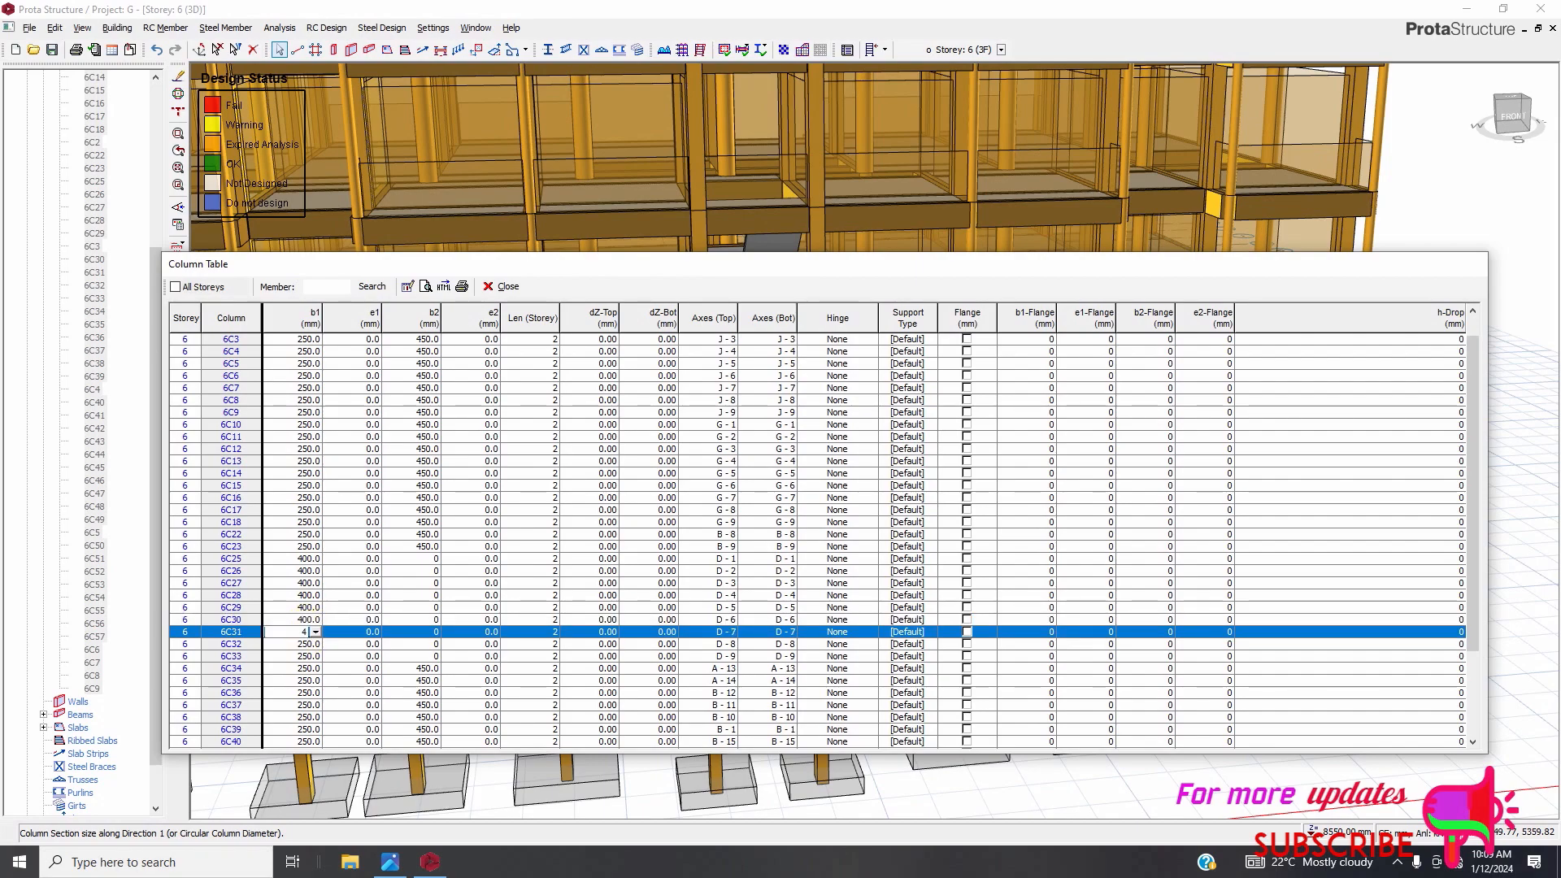
pyautogui.click(305, 647)
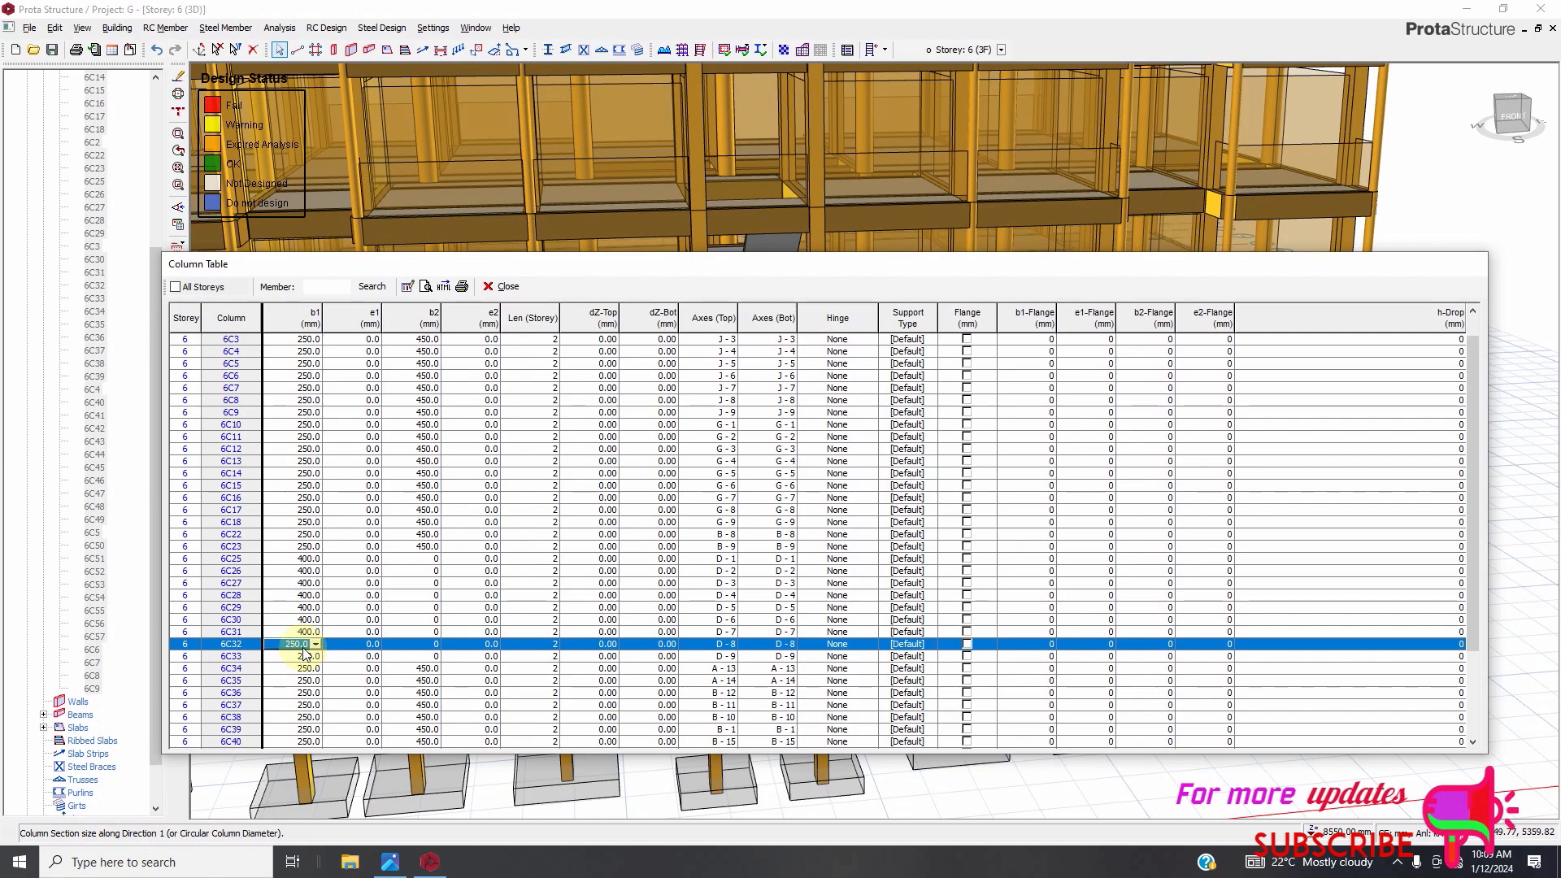
pyautogui.write('400')
pyautogui.click(301, 657)
pyautogui.write('400')
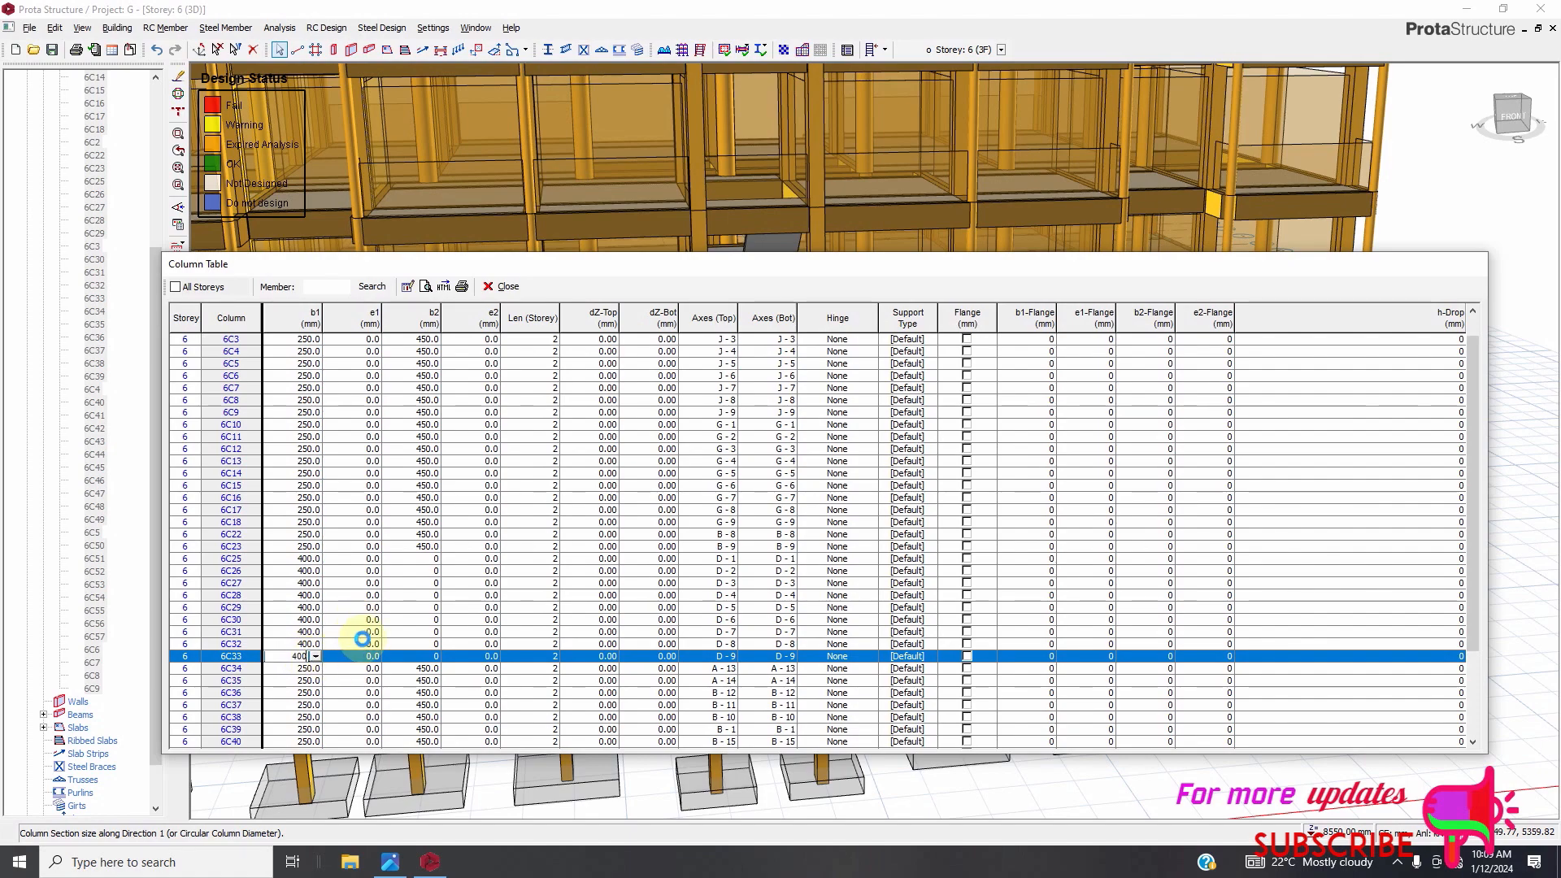
pyautogui.click(502, 287)
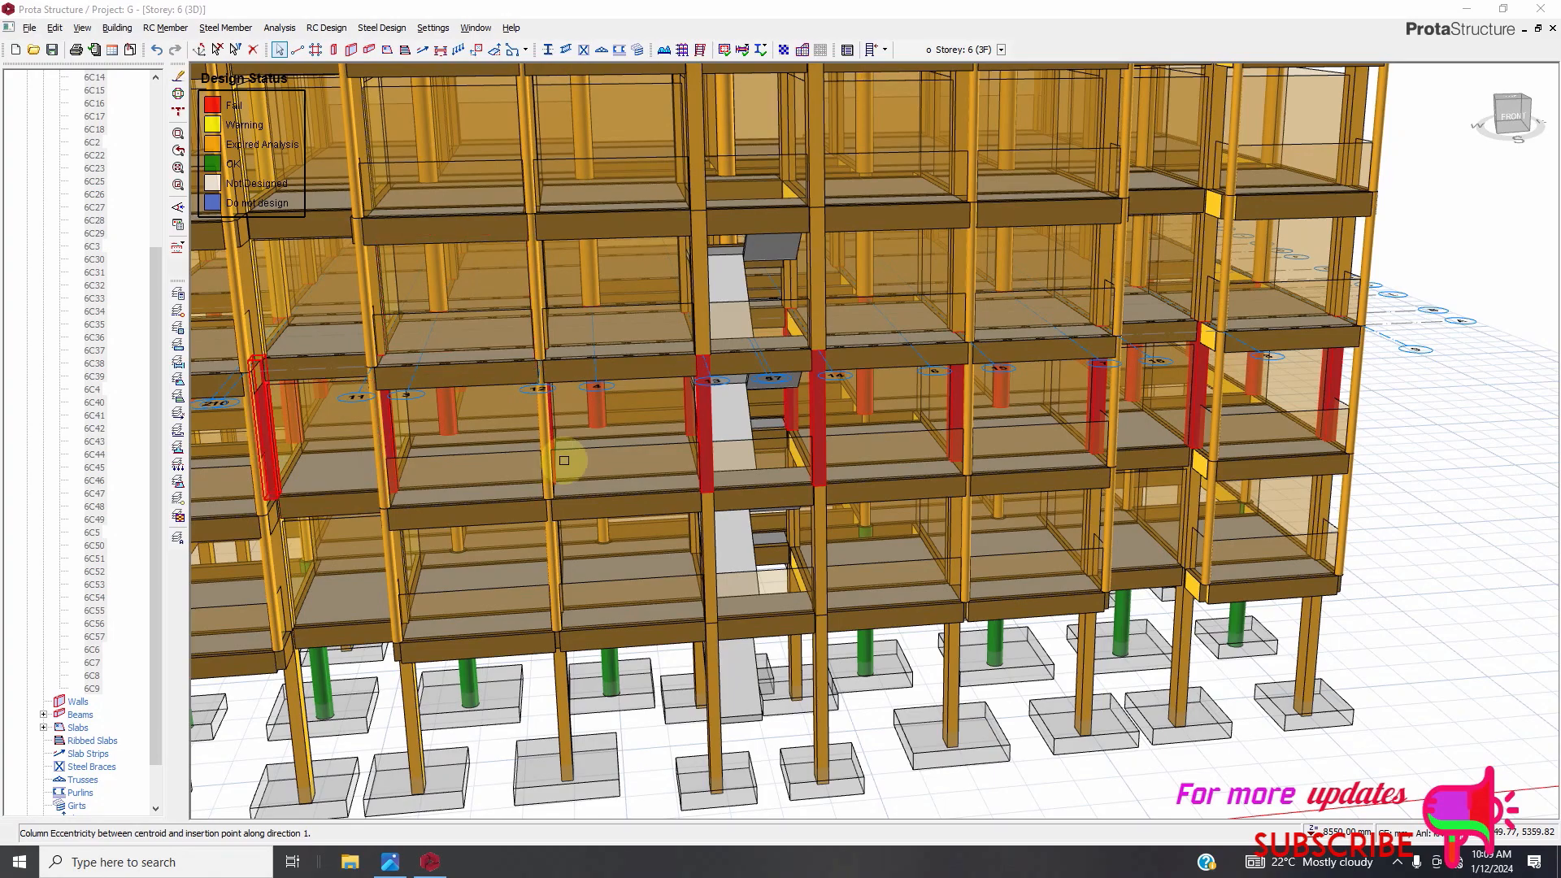
# Make Storey 4 (2F) the active storey and select all of its columns in the structure tree.
pyautogui.scroll(-4, 854, 455)
pyautogui.scroll(3, 118, 283)
pyautogui.scroll(3, 120, 256)
pyautogui.click(58, 195)
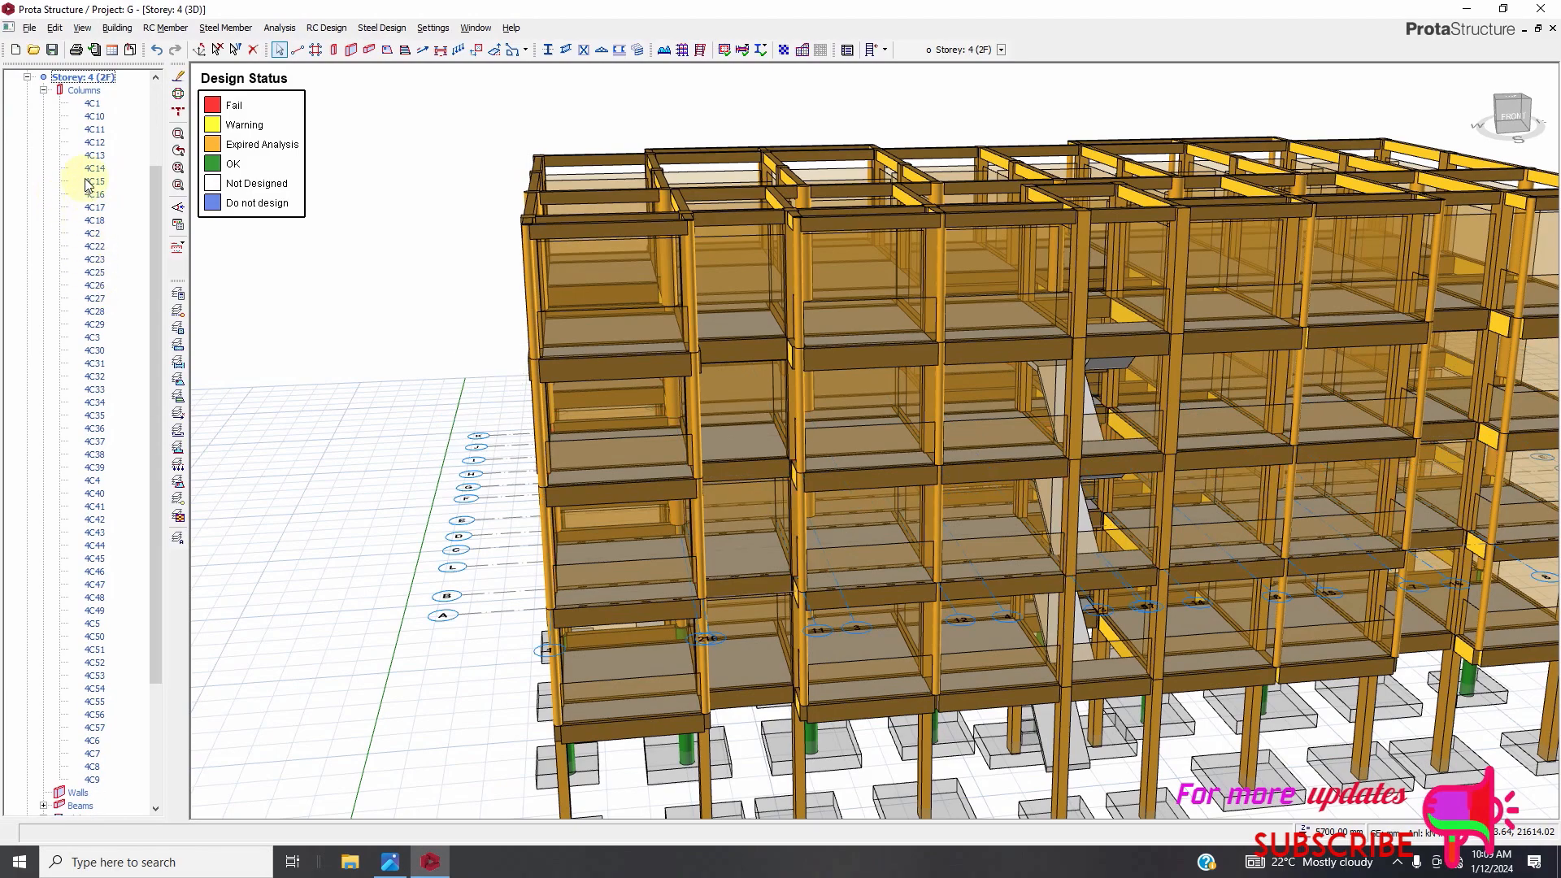
pyautogui.scroll(-3, 104, 366)
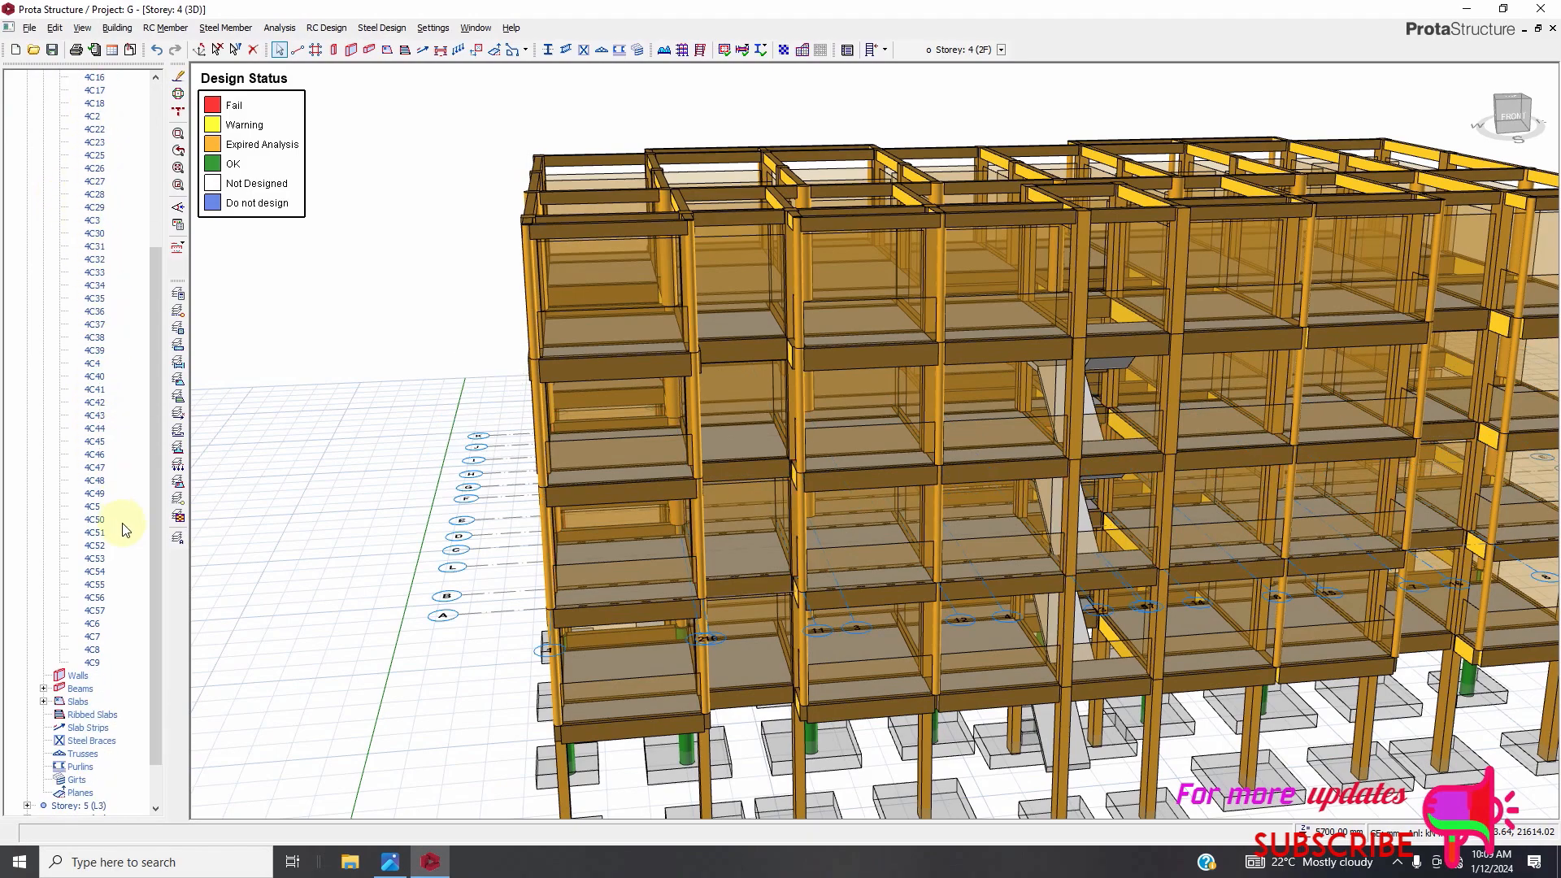
pyautogui.keyDown('shift'); pyautogui.click(97, 665); pyautogui.keyUp('shift')
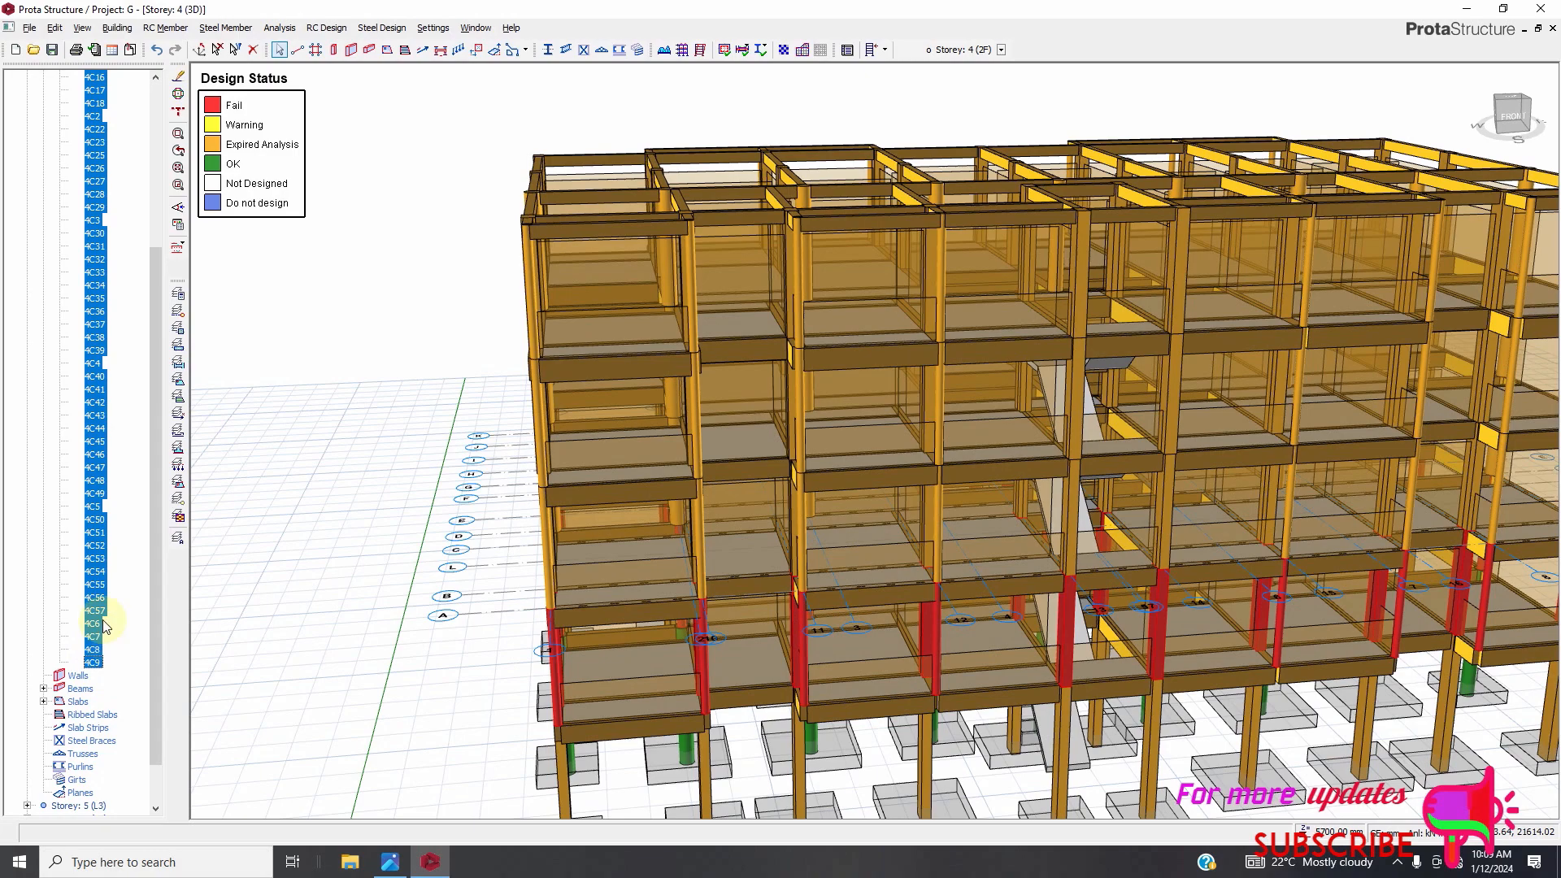
# Open the column table for the selected Storey 4 columns and set column 4C25's b1 to 400 mm.
pyautogui.rightClick(103, 486)
pyautogui.click(174, 510)
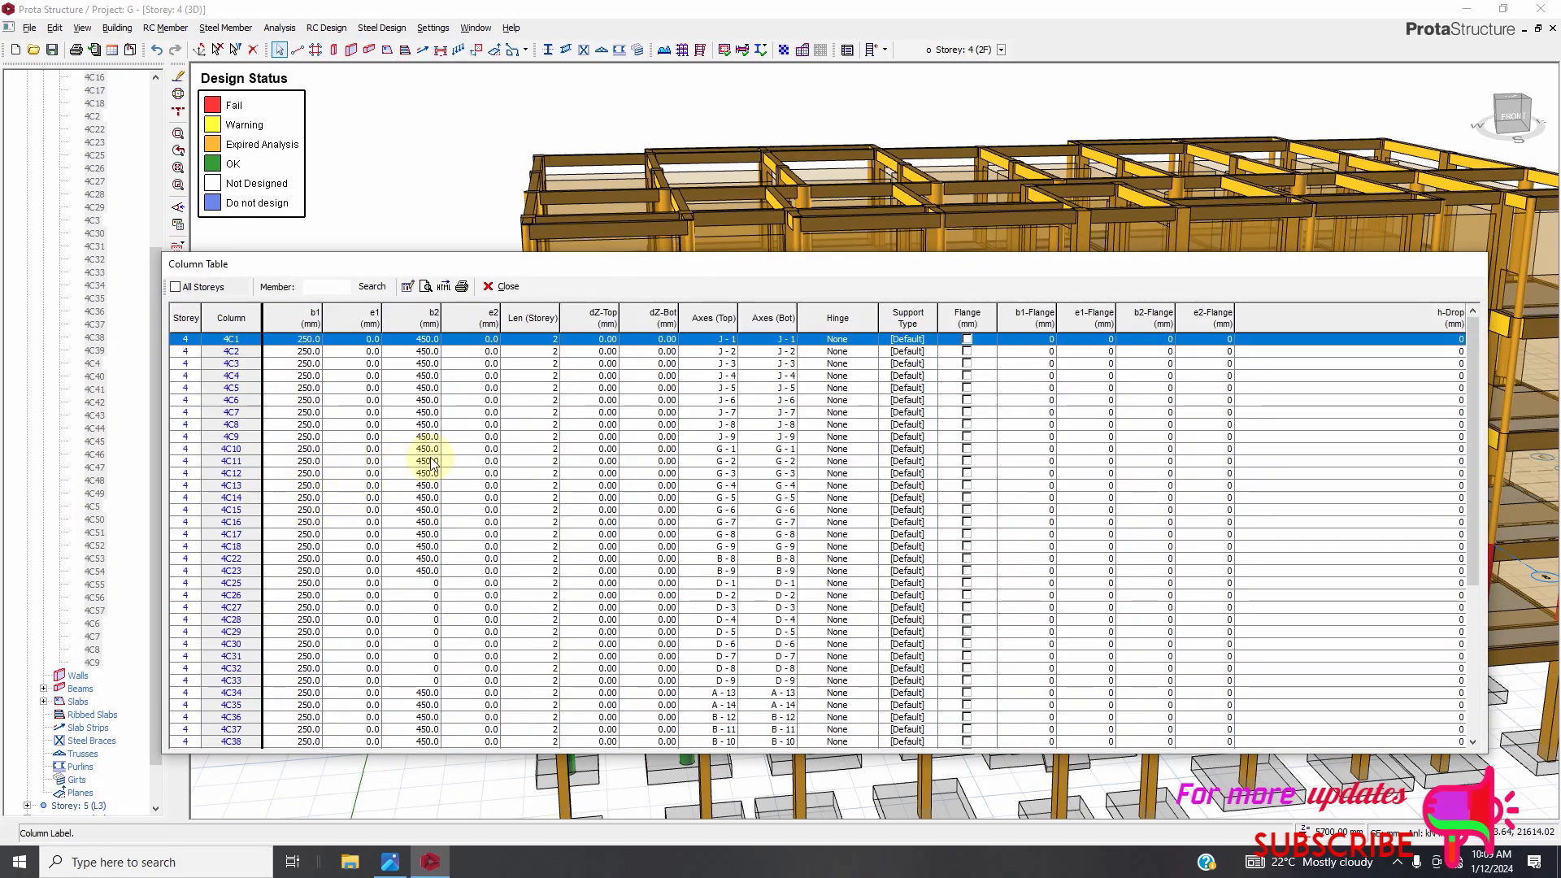
pyautogui.scroll(-1, 429, 467)
pyautogui.click(302, 559)
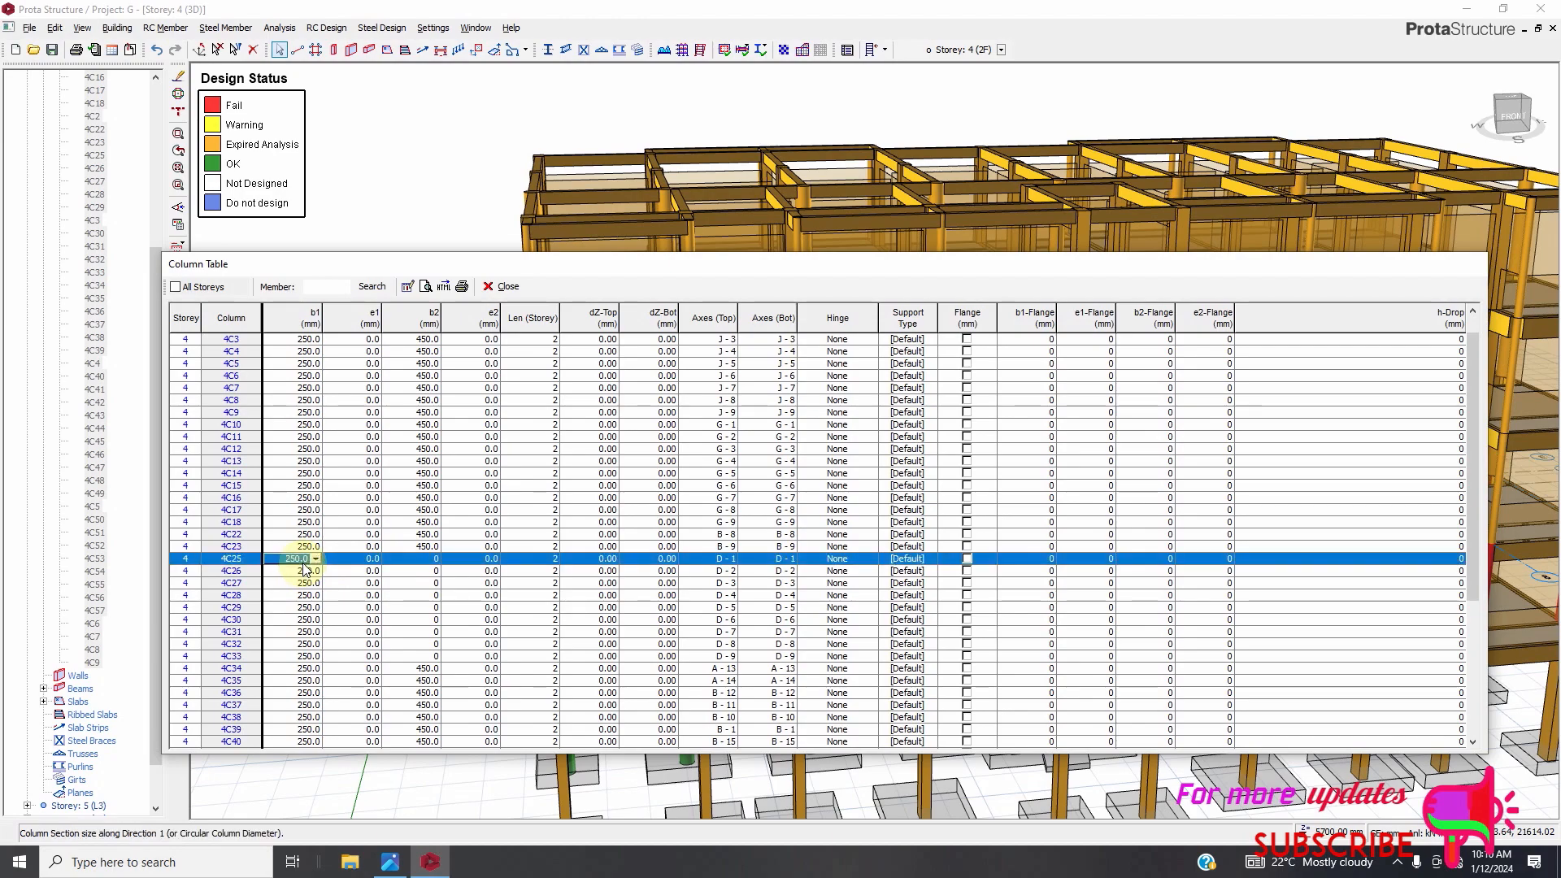
pyautogui.doubleClick(304, 561)
pyautogui.doubleClick(304, 561)
pyautogui.write('400')
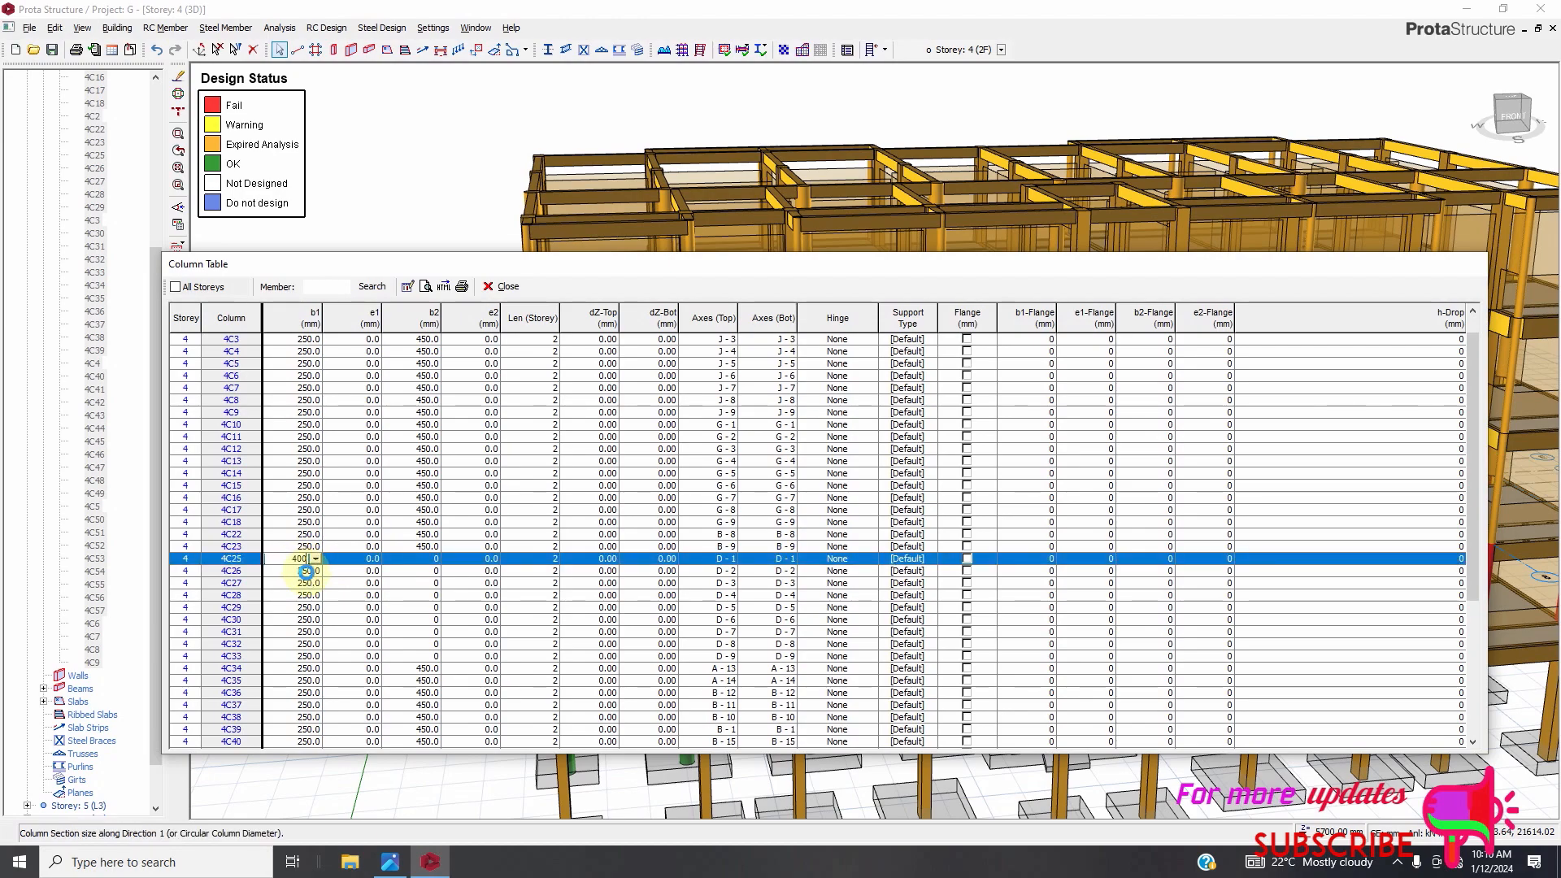
# Set b1 of columns 4C26, 4C27 and 4C28 to 400 mm.
pyautogui.click(305, 572)
pyautogui.doubleClick(306, 571)
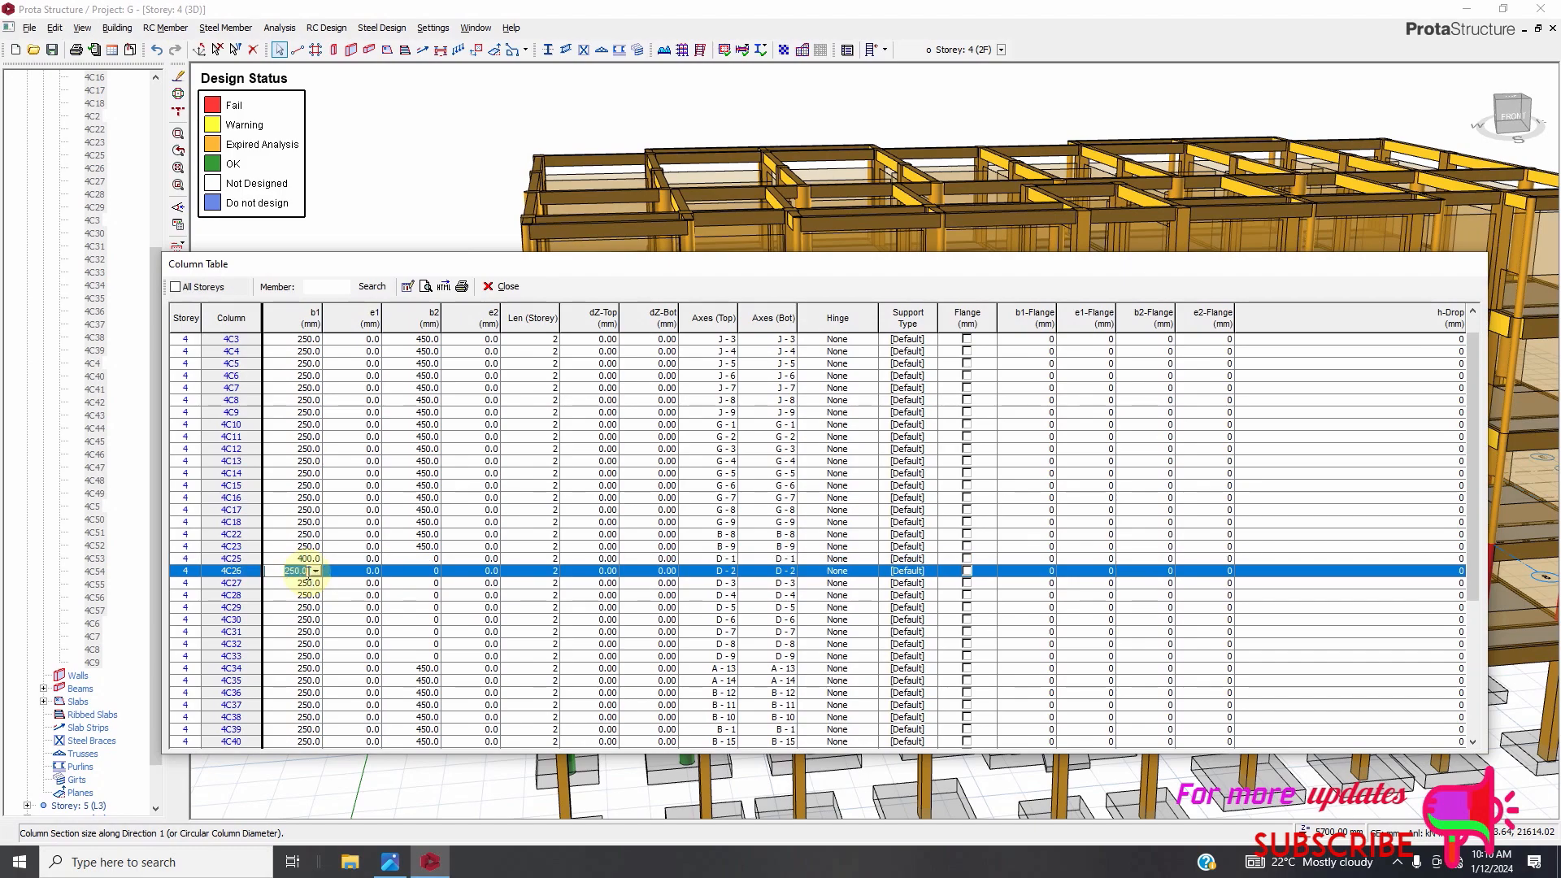
pyautogui.write('400')
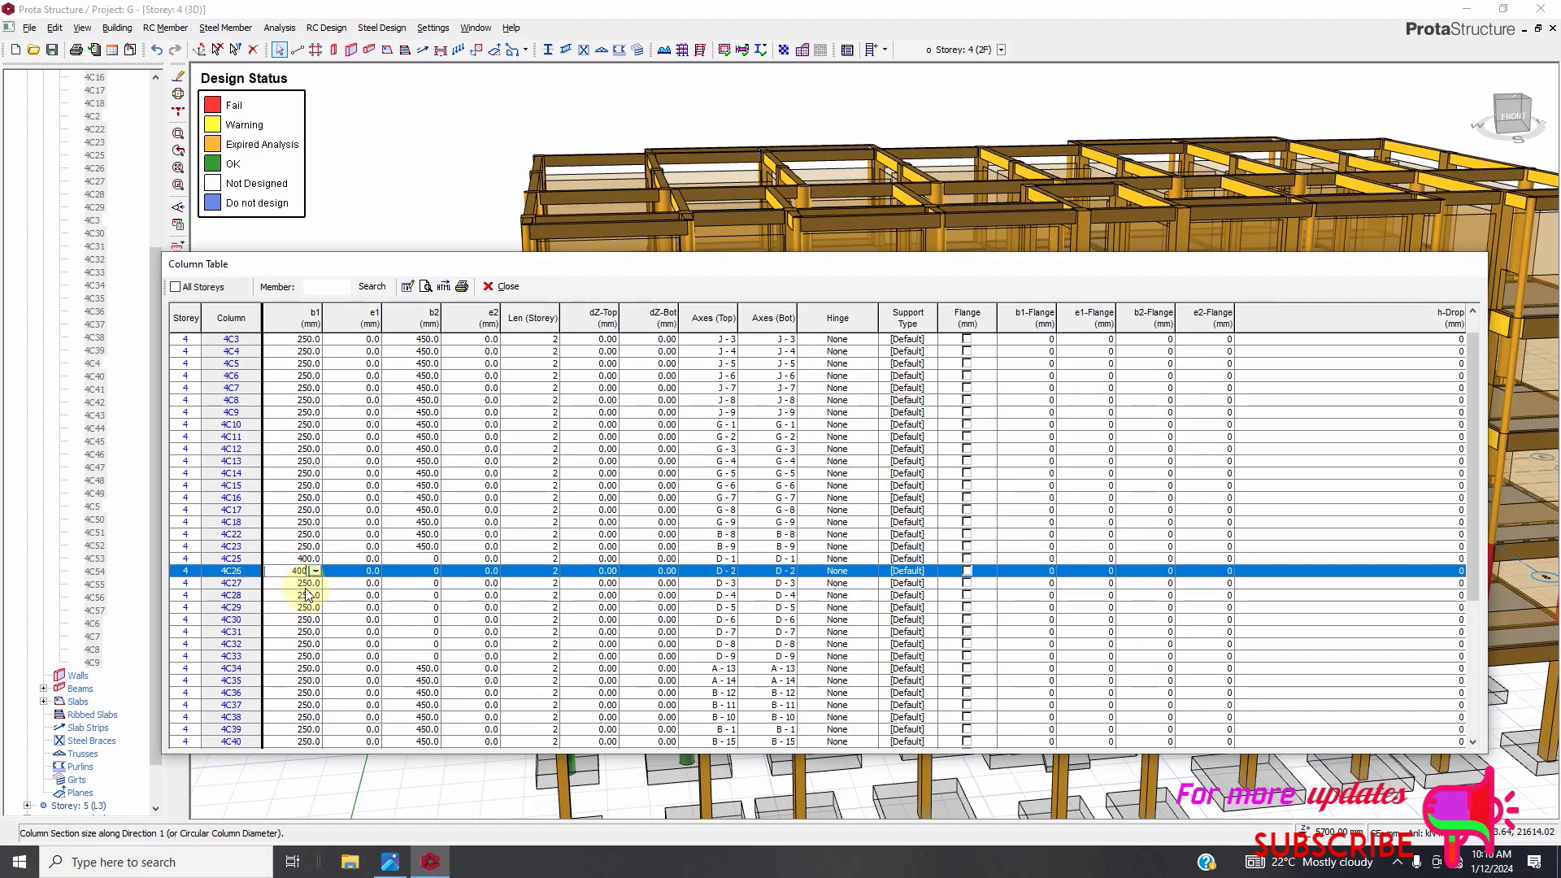
pyautogui.doubleClick(306, 584)
pyautogui.doubleClick(306, 584)
pyautogui.write('400')
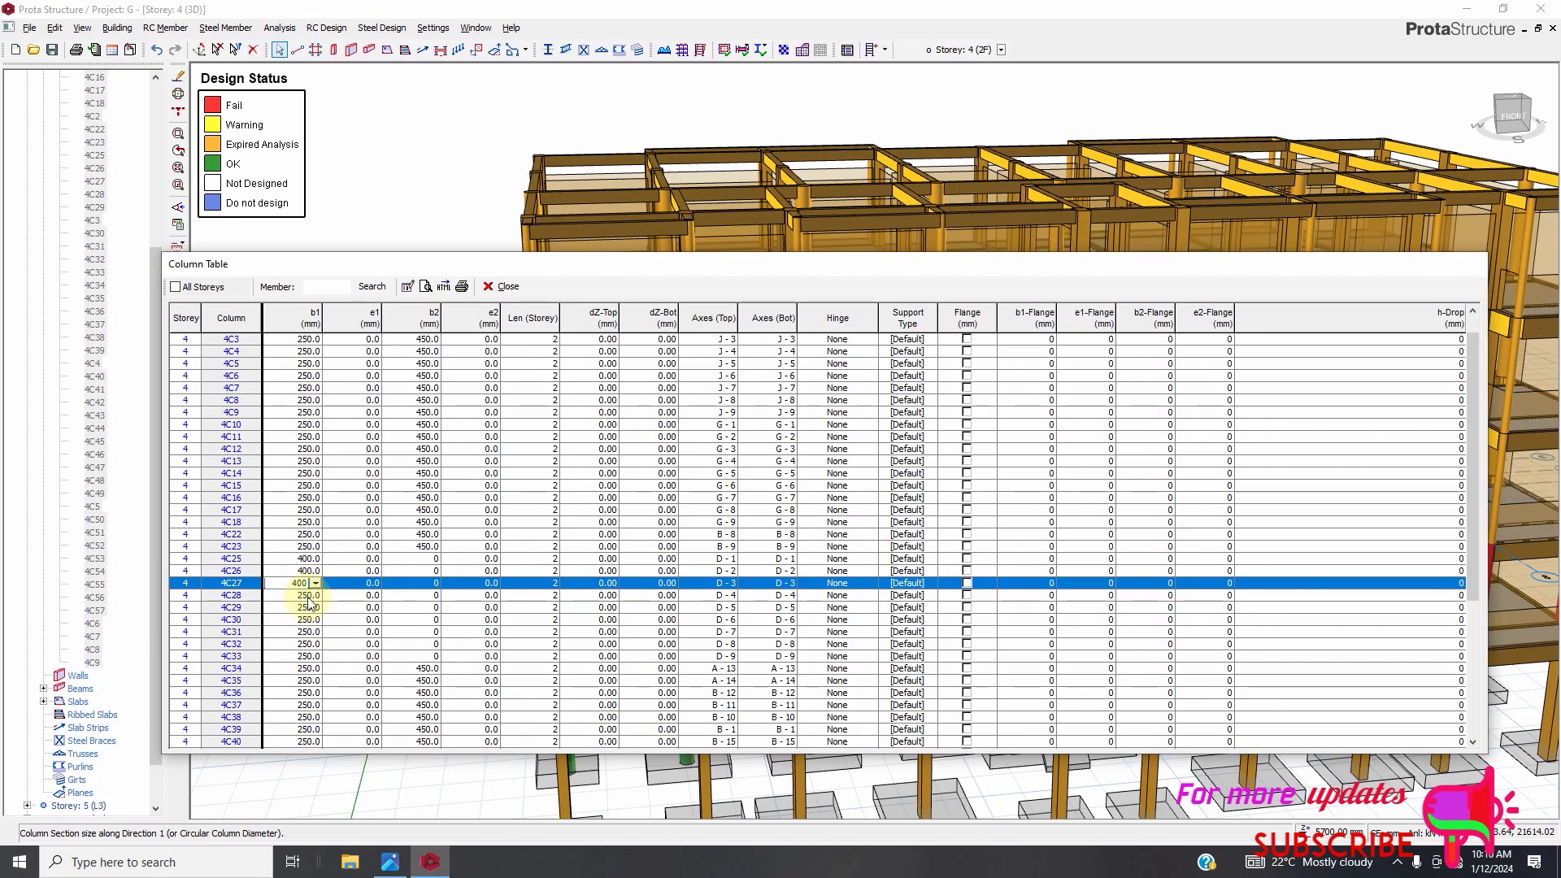
pyautogui.doubleClick(308, 596)
pyautogui.write('400')
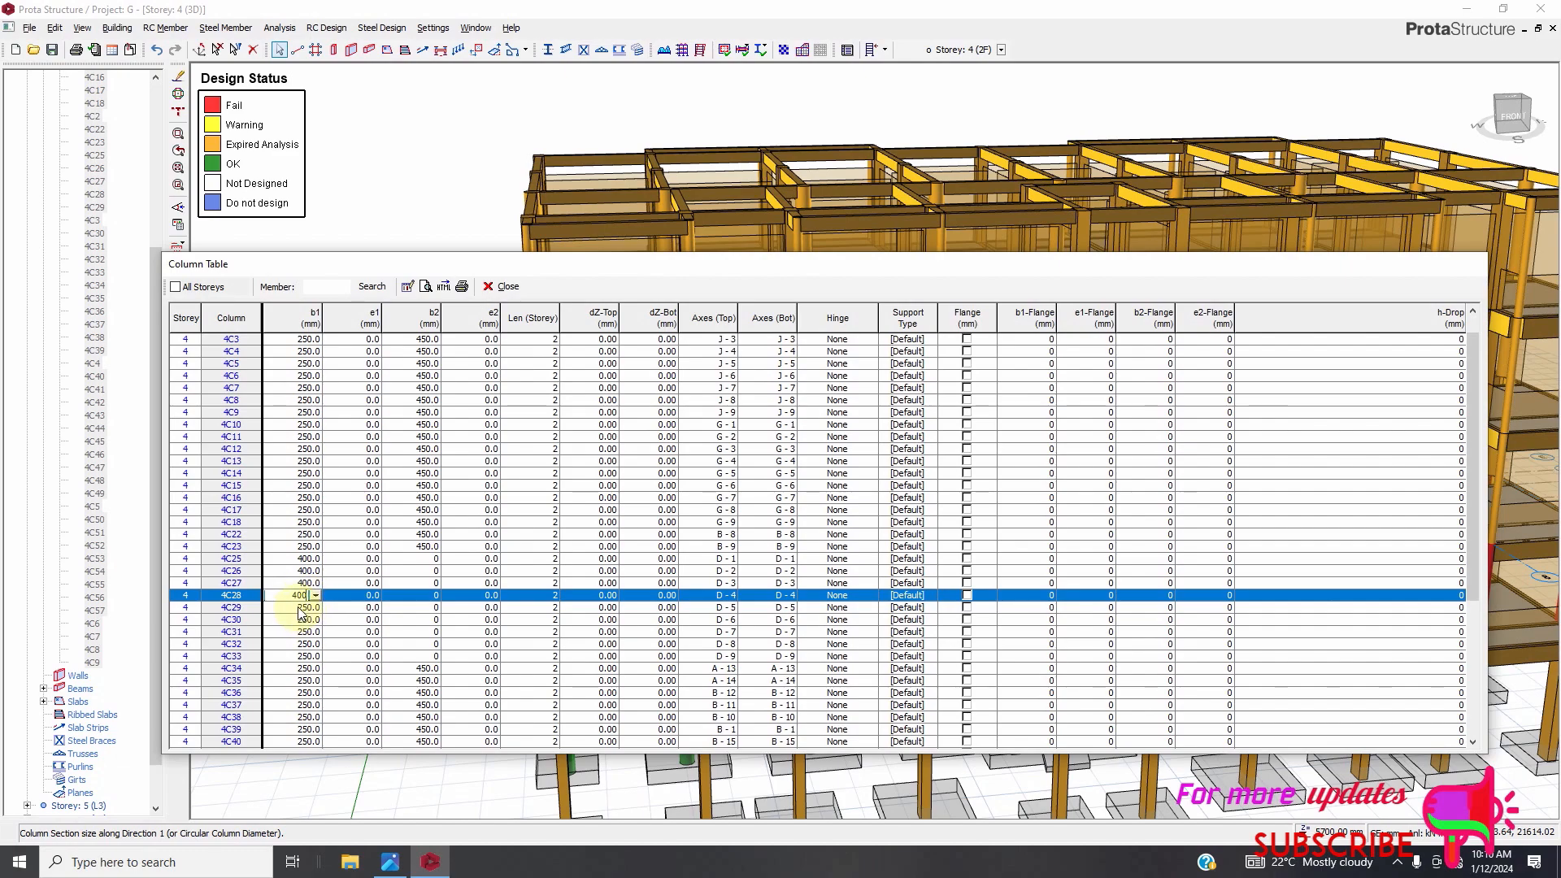
# Set b1 of columns 4C29 through 4C33 to 400 mm.
pyautogui.doubleClick(300, 609)
pyautogui.write('400')
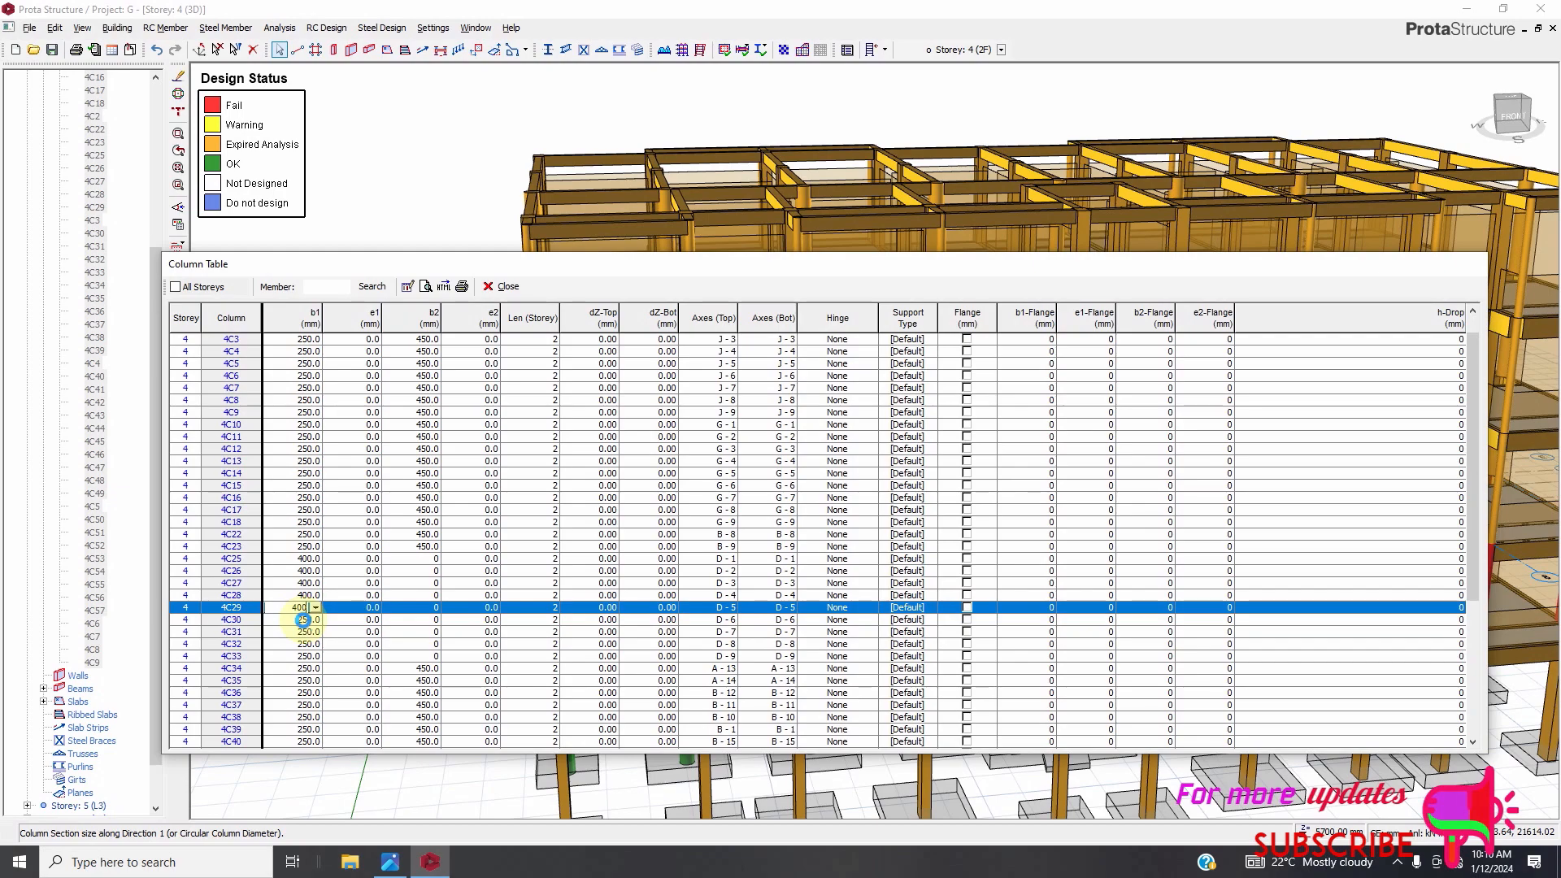
pyautogui.doubleClick(302, 619)
pyautogui.write('400')
pyautogui.doubleClick(303, 631)
pyautogui.write('4')
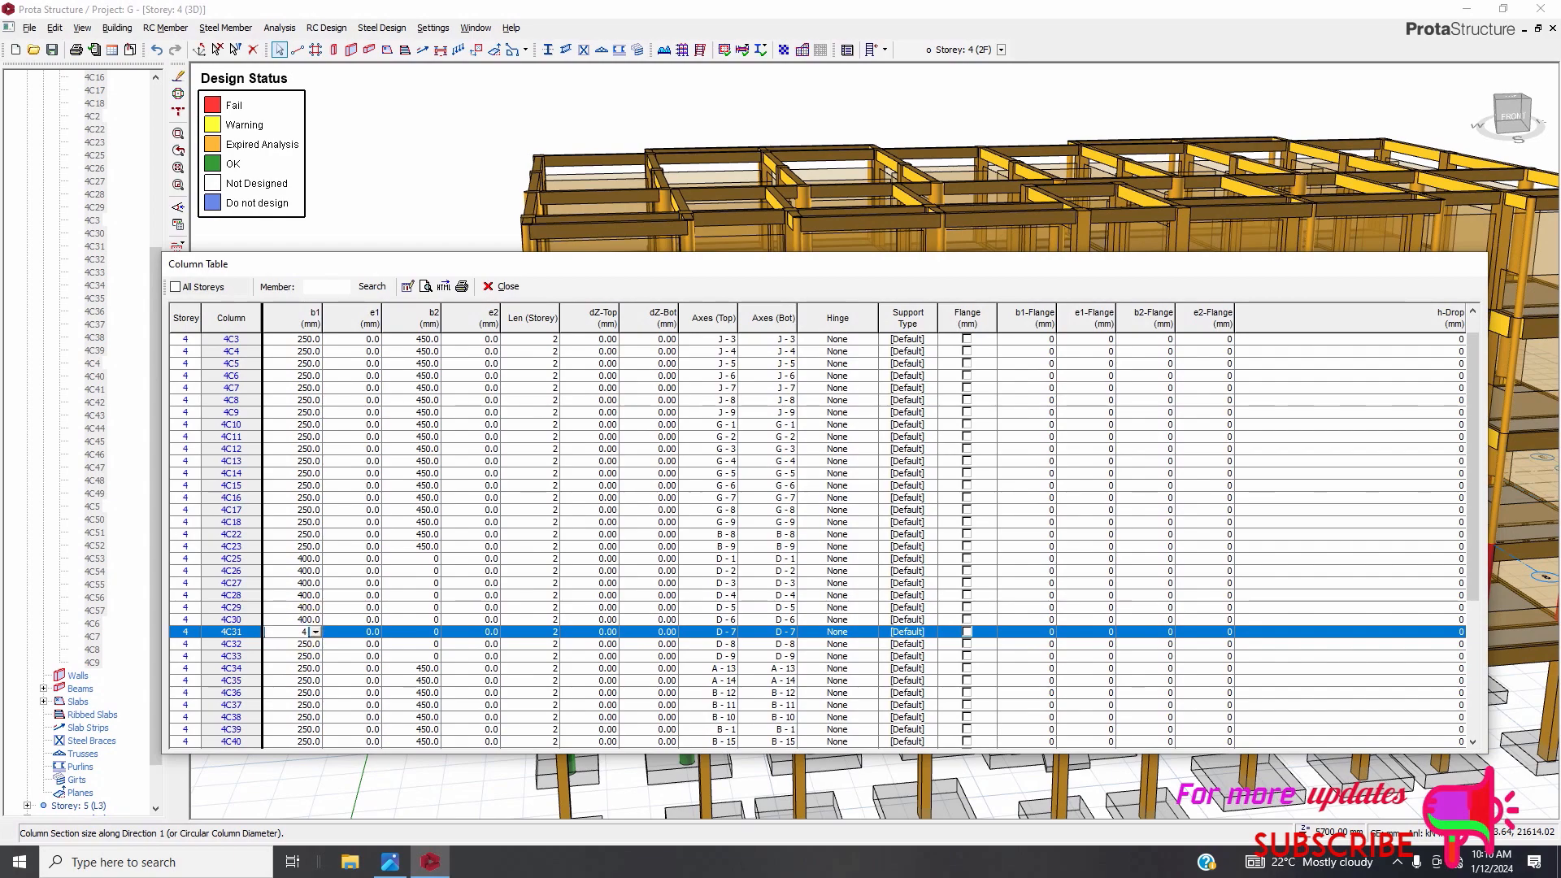
pyautogui.doubleClick(306, 644)
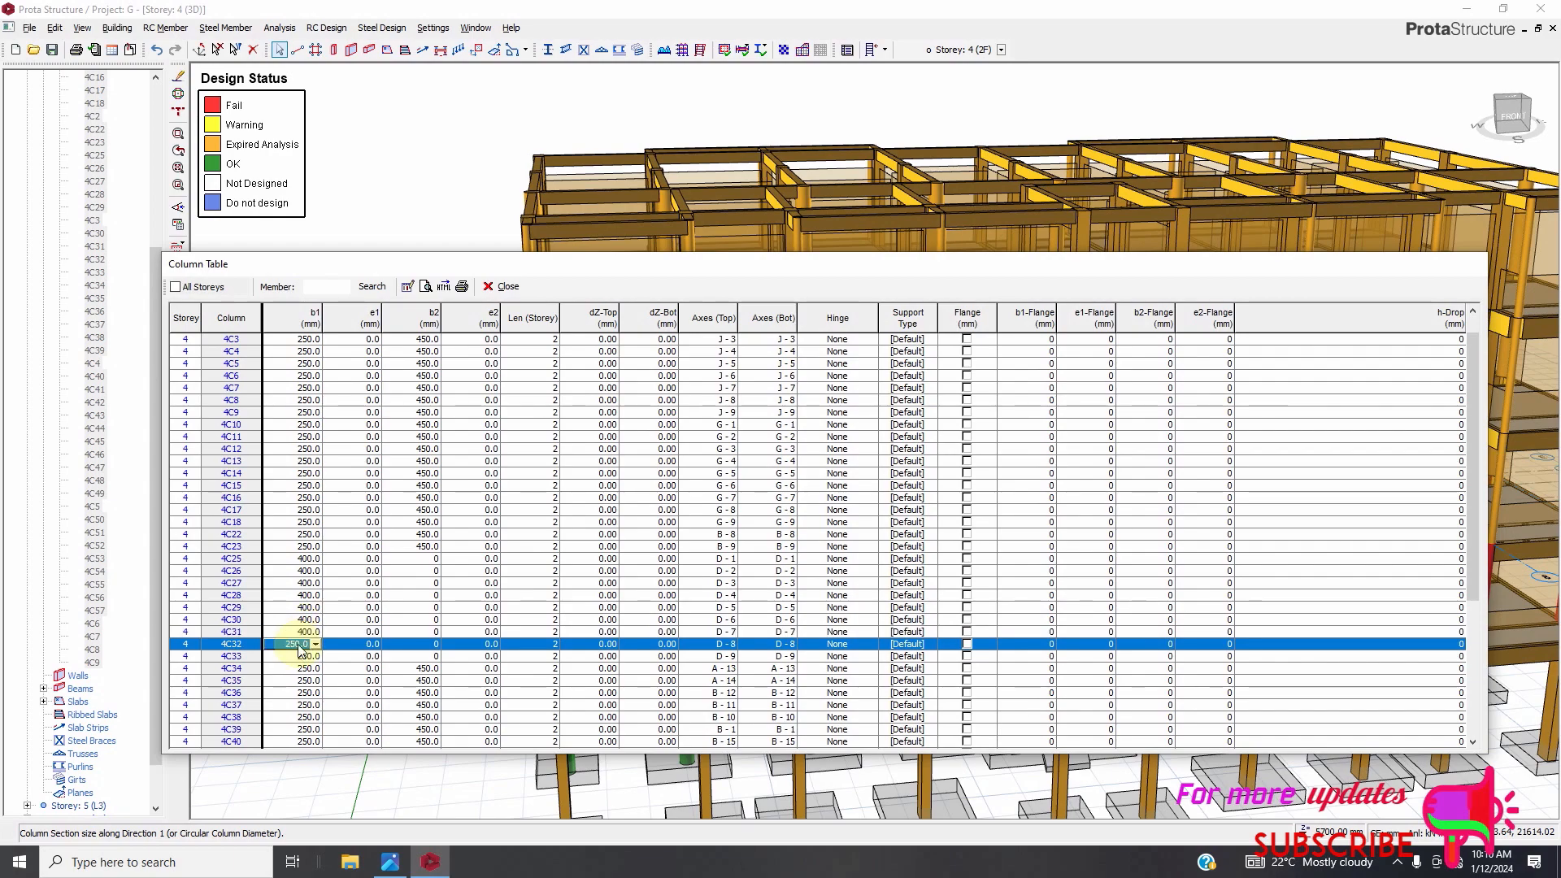
pyautogui.write('400')
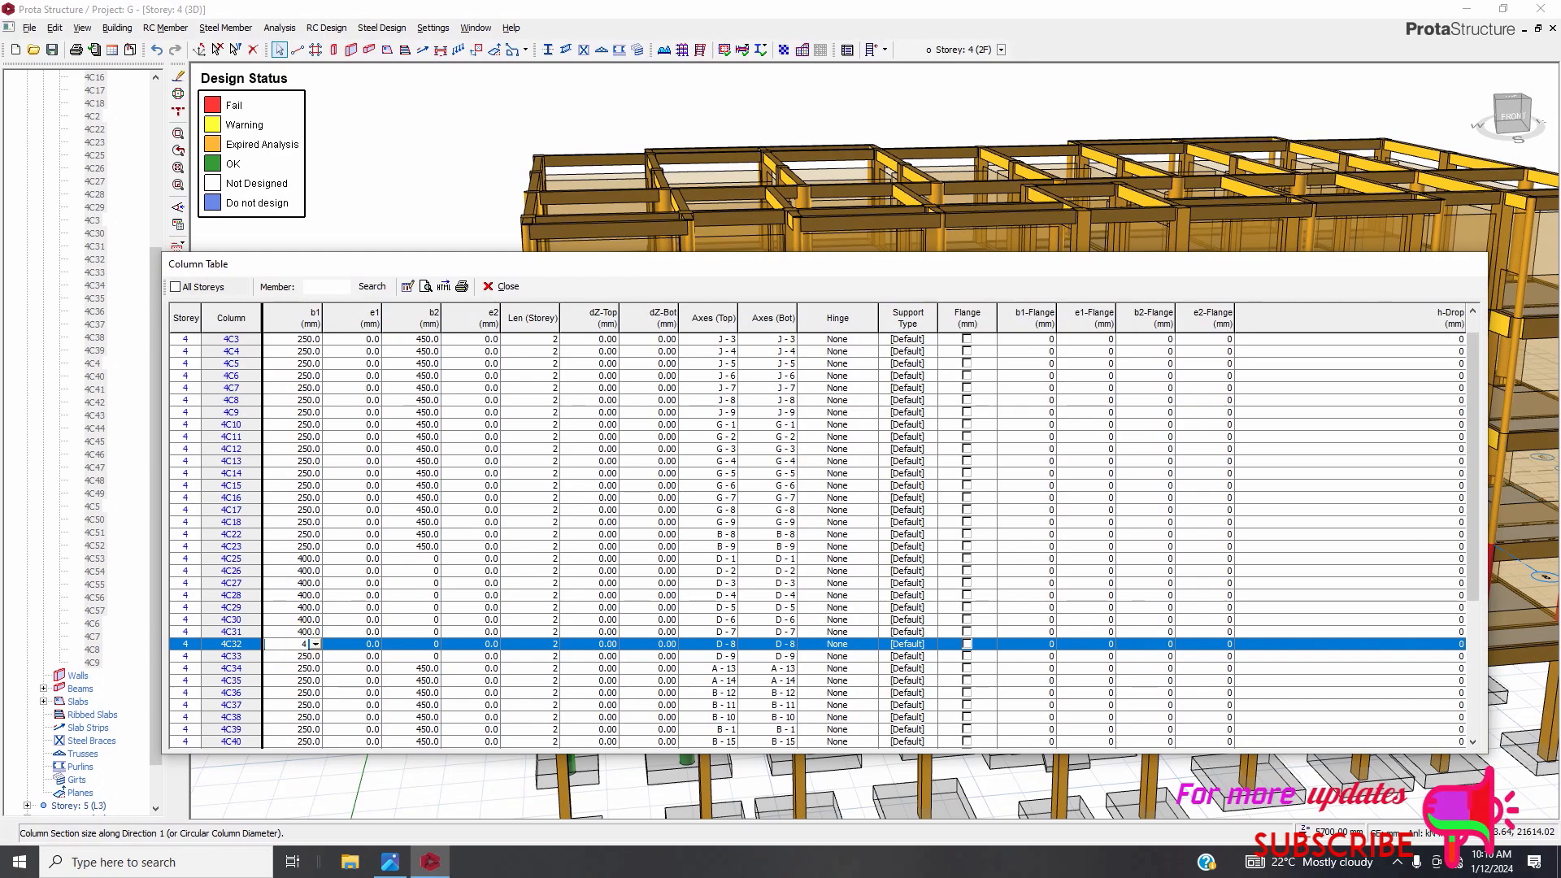
pyautogui.doubleClick(296, 656)
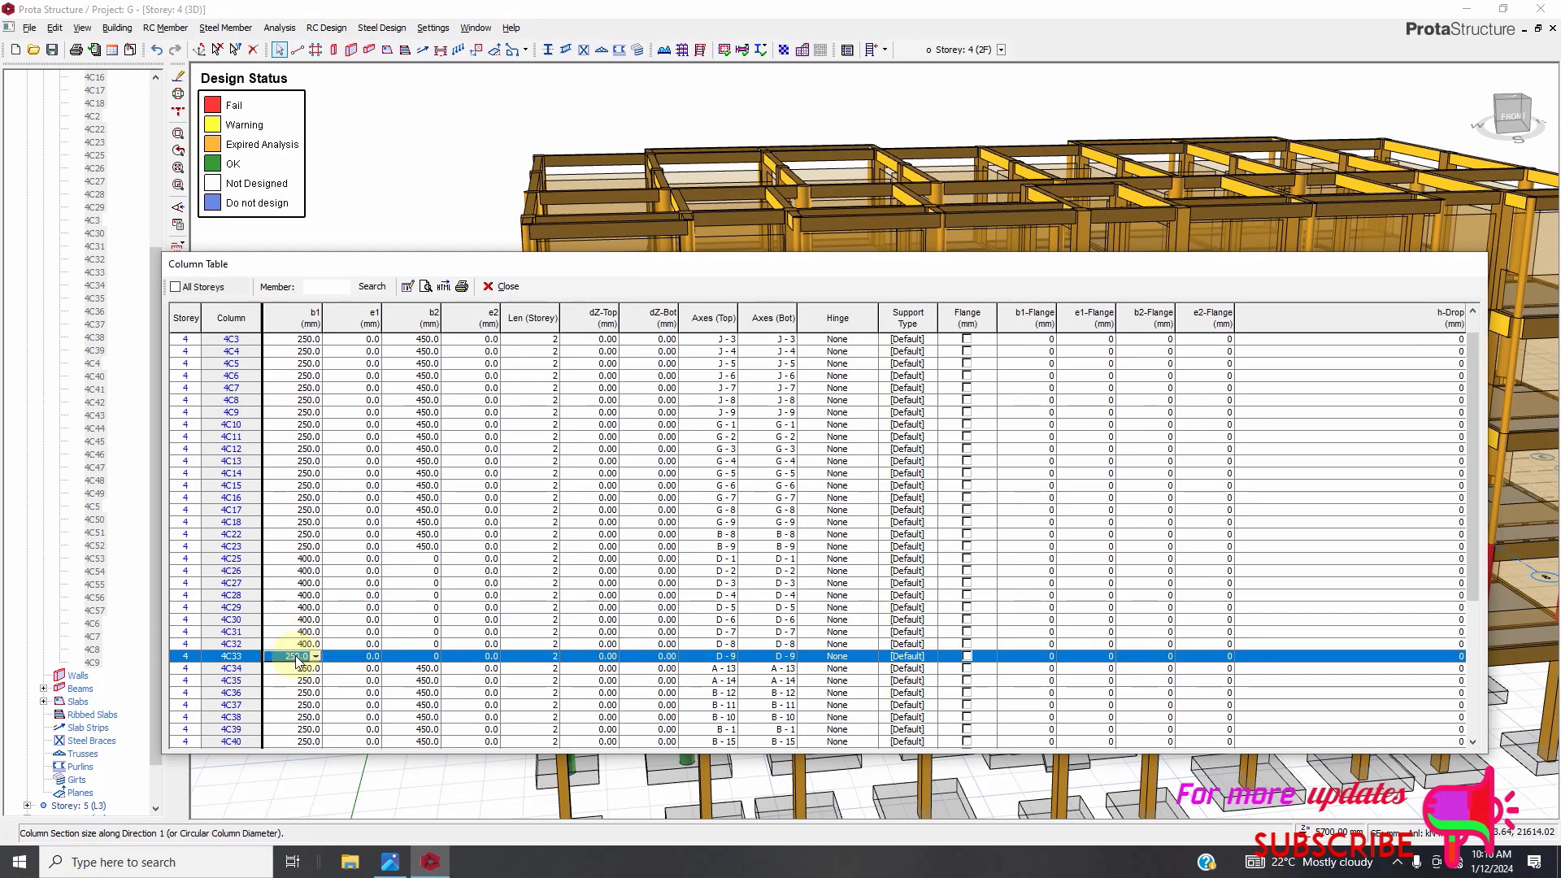
pyautogui.write('400')
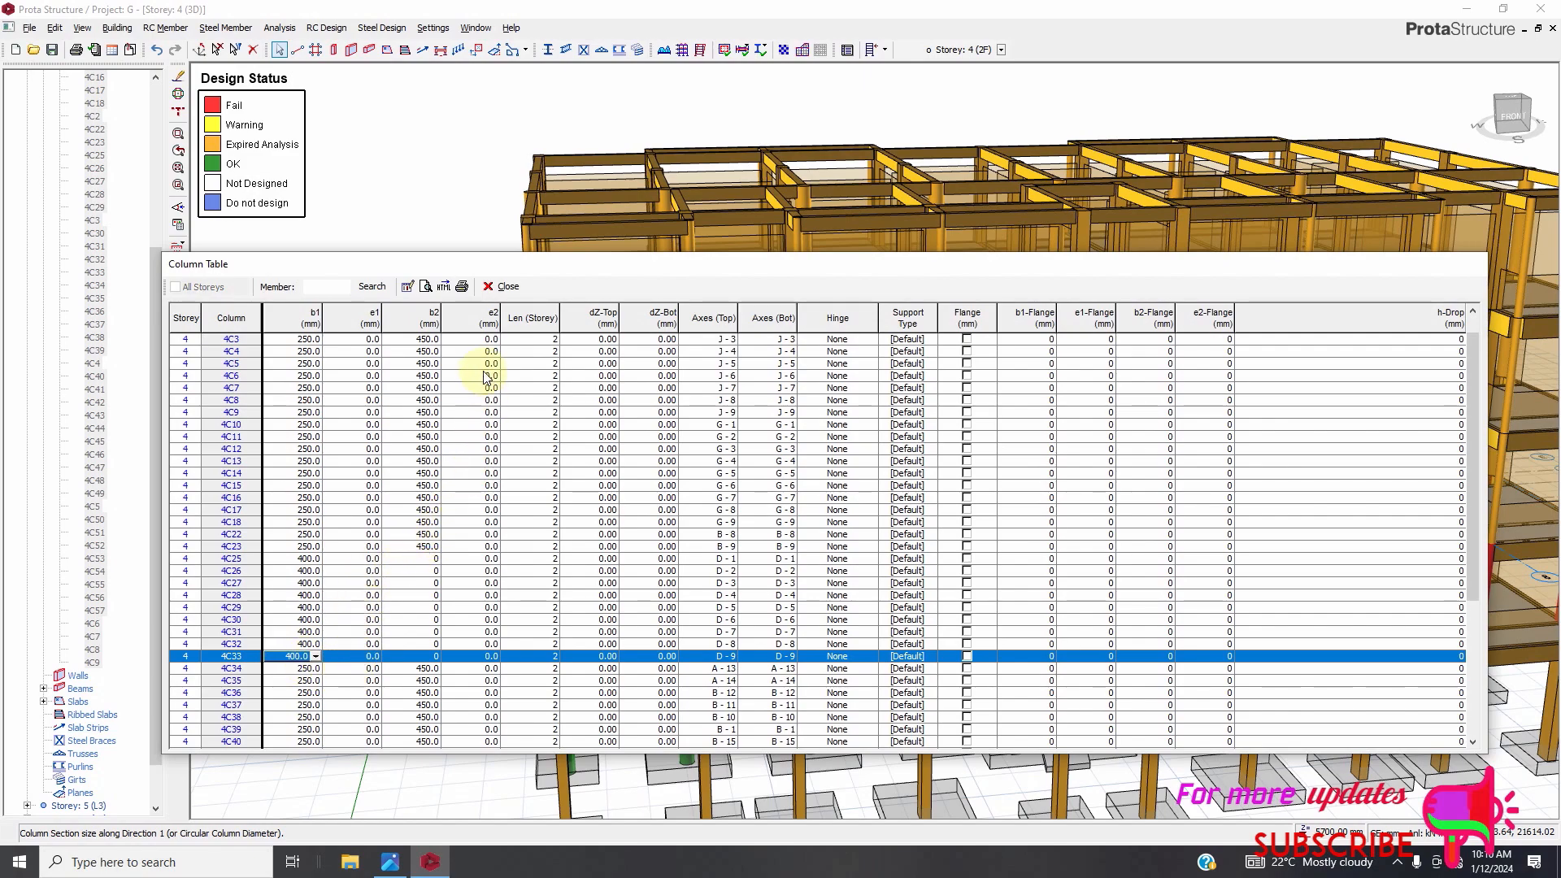
# Set b1 of columns 4C49 and 4C48 to 400 mm in the column table.
pyautogui.doubleClick(424, 534)
pyautogui.scroll(-4, 383, 716)
pyautogui.scroll(-2, 376, 736)
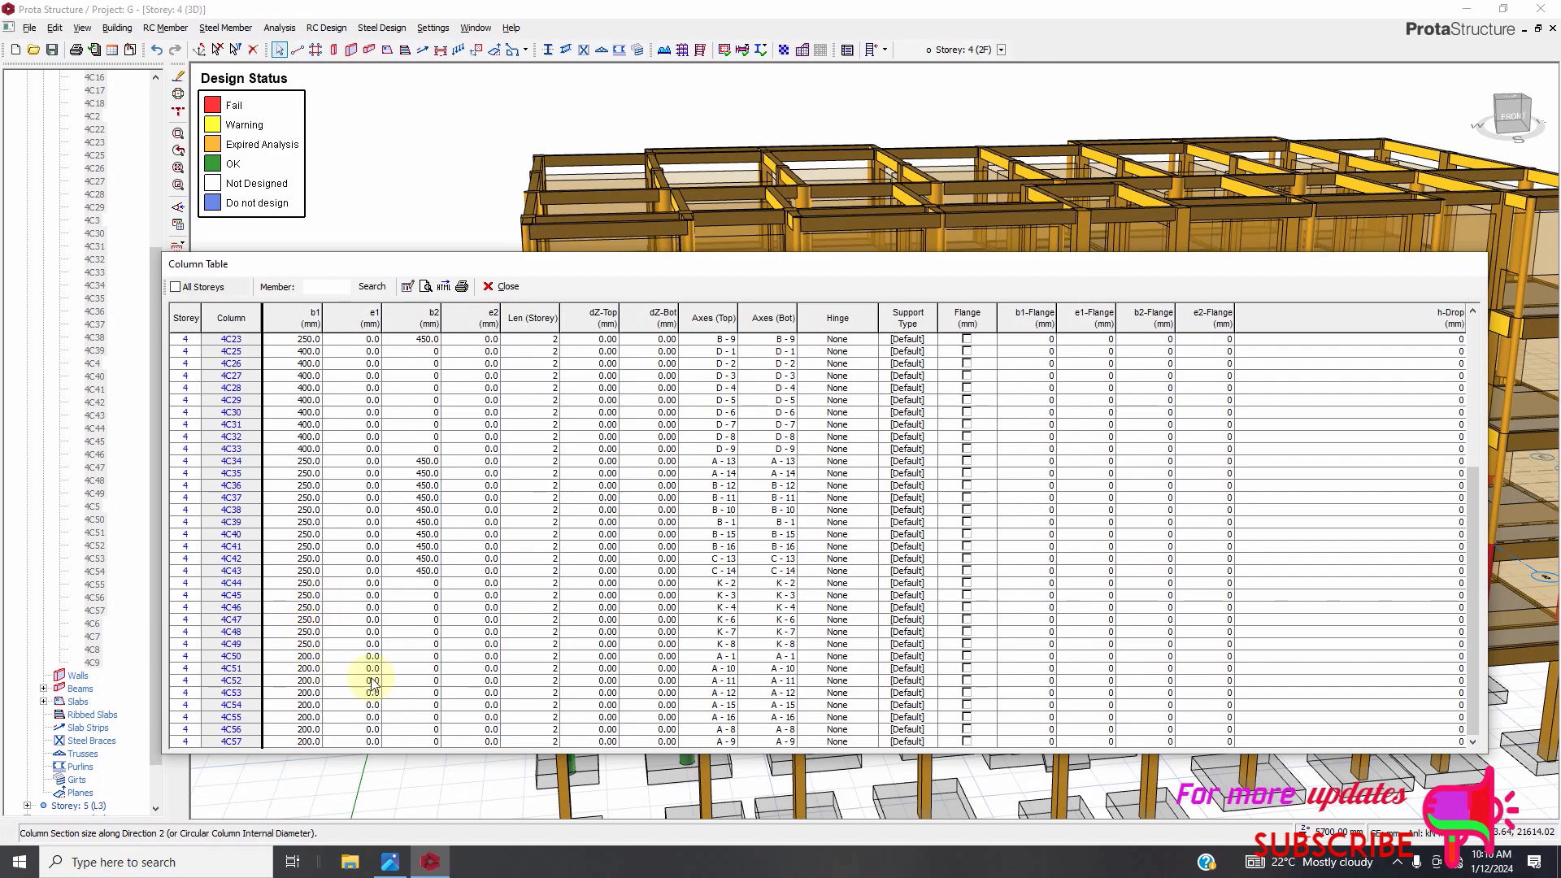
pyautogui.click(313, 644)
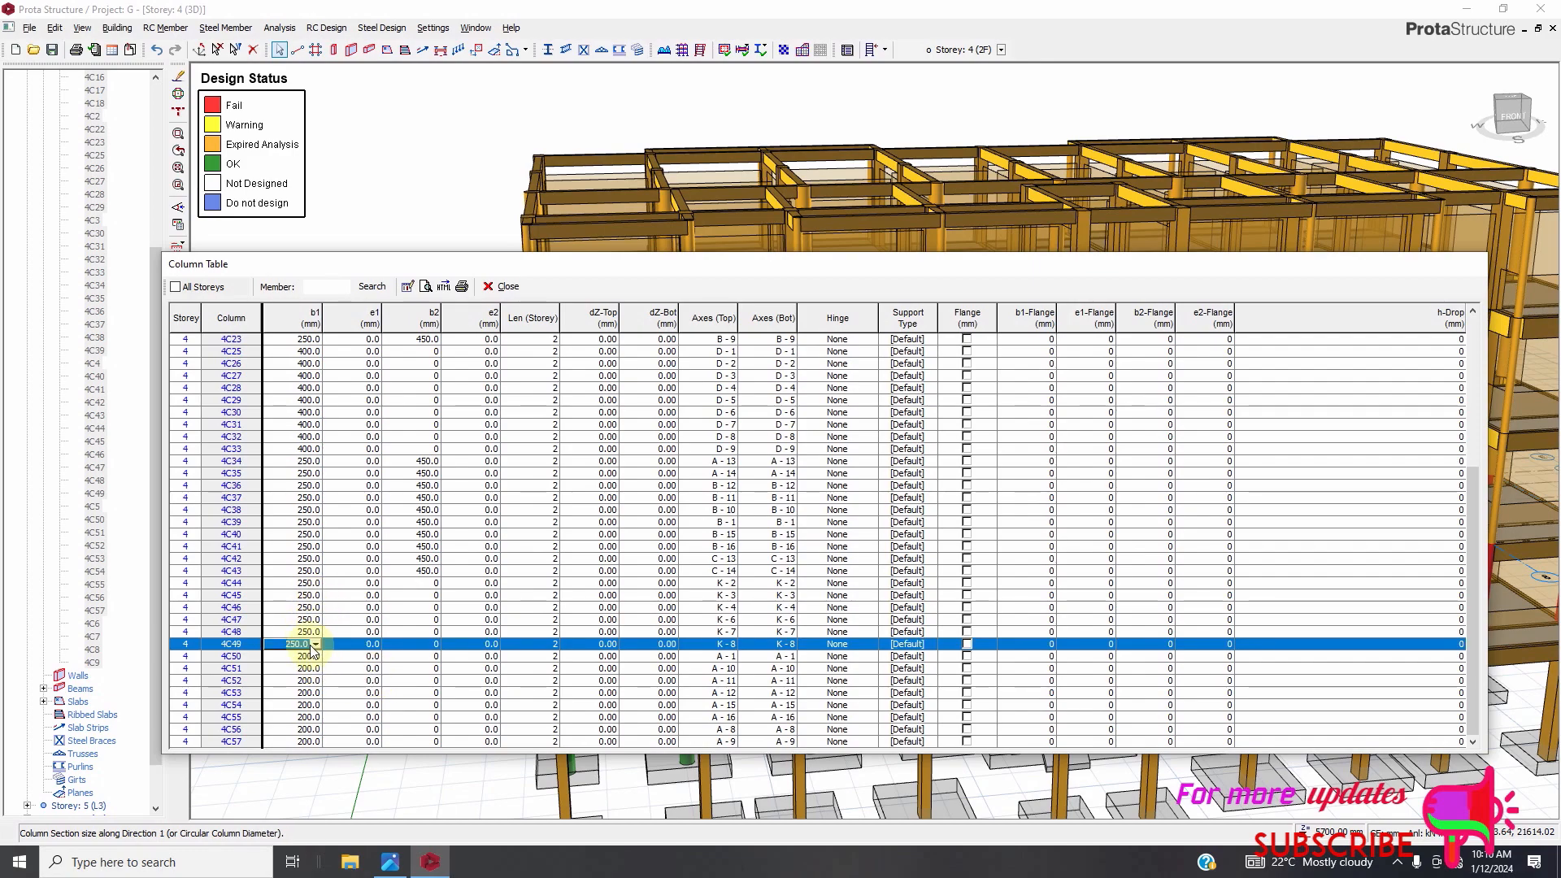
pyautogui.moveTo(803, 276); pyautogui.dragTo(720, 8)
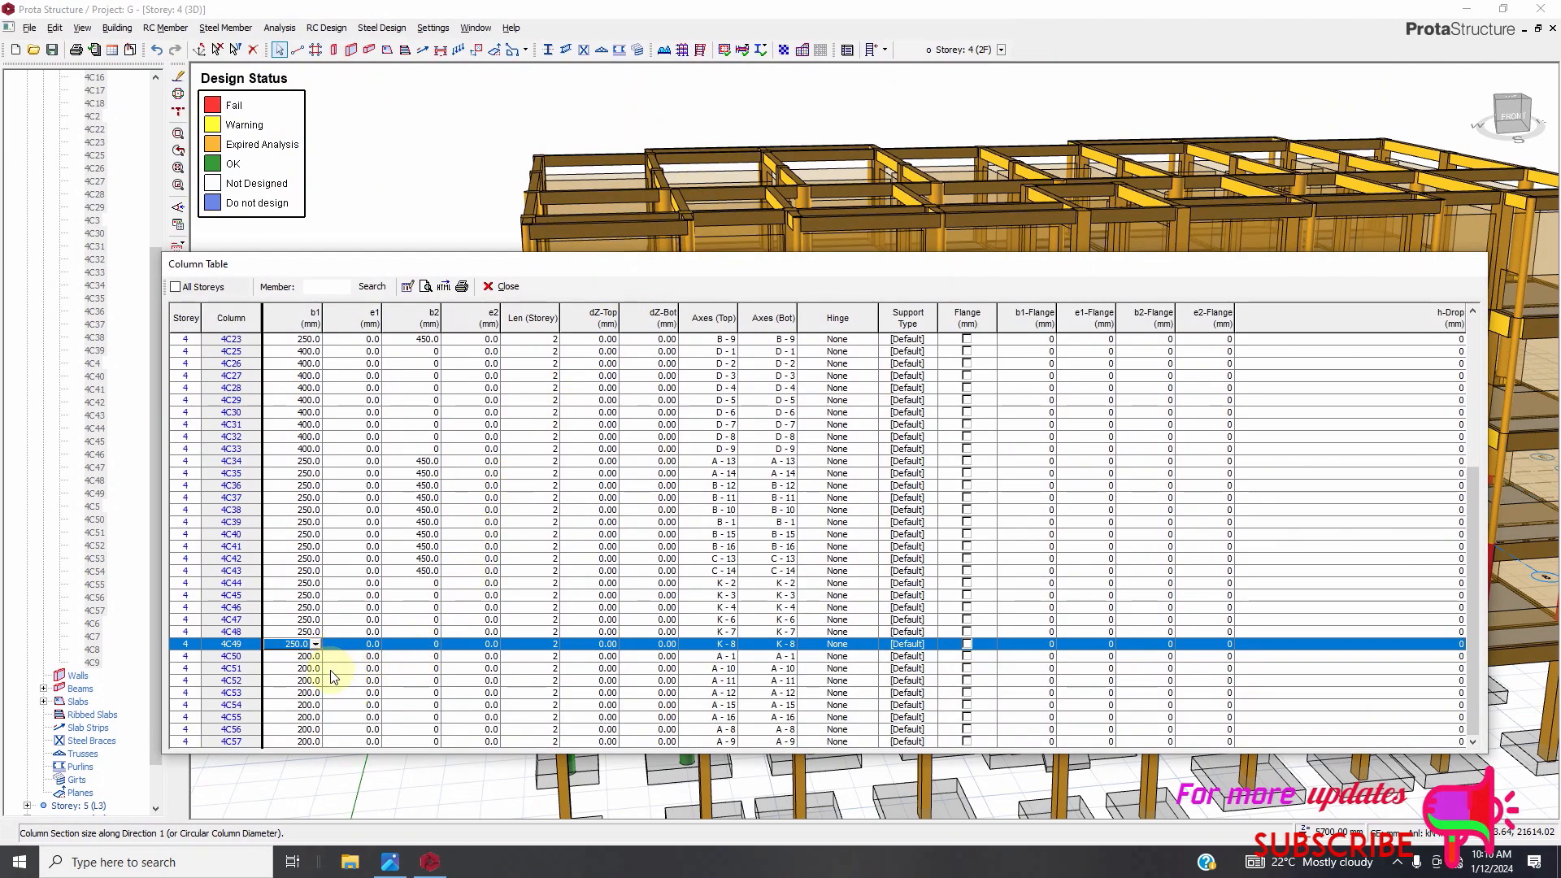
pyautogui.click(308, 643)
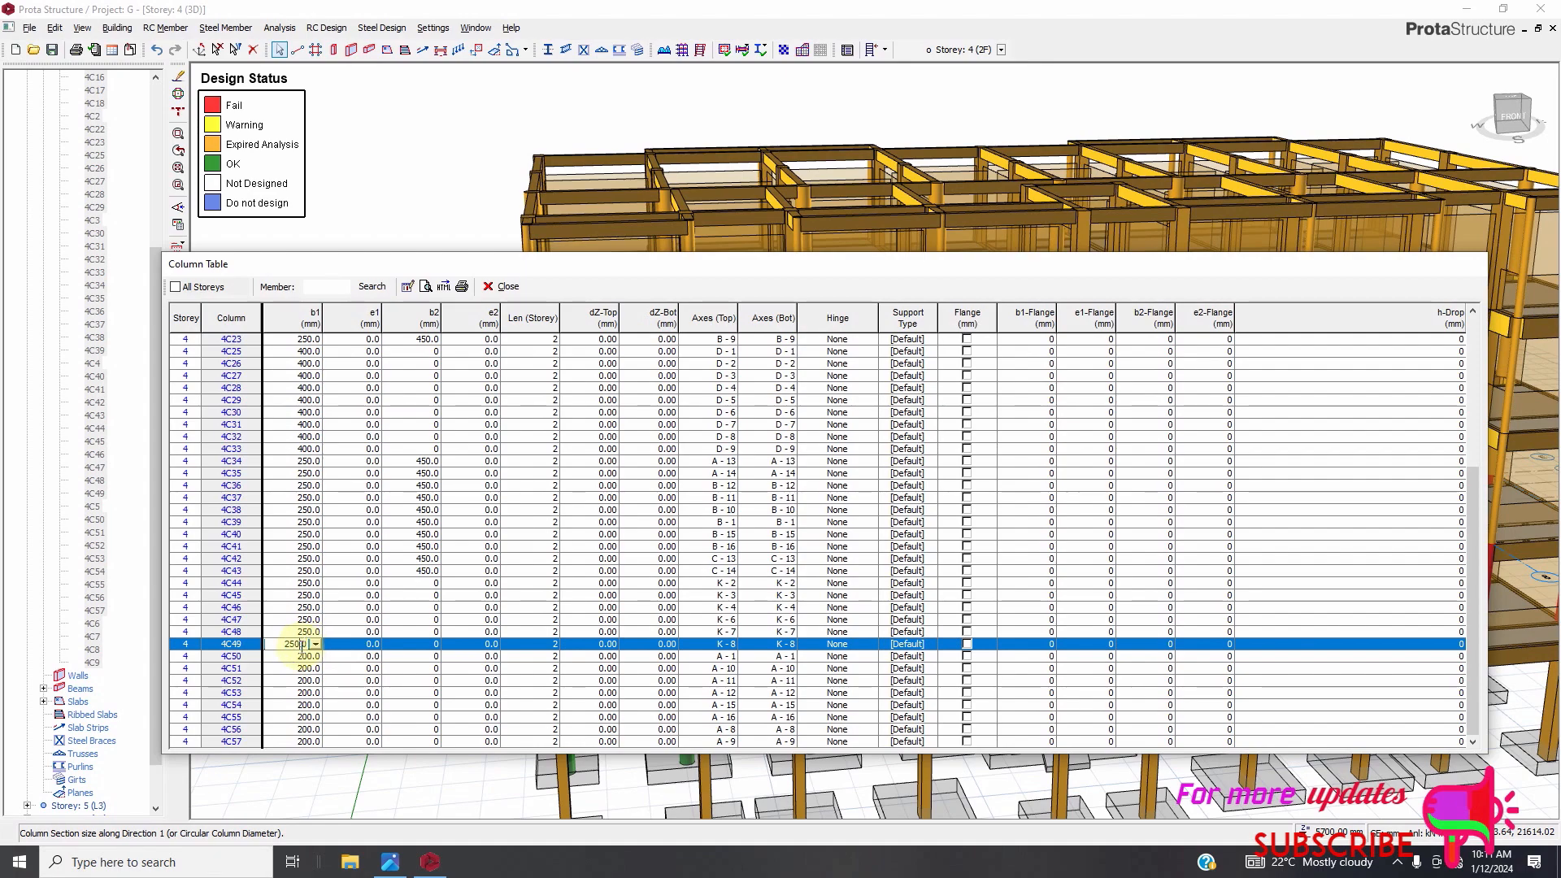
pyautogui.write('400')
pyautogui.click(308, 632)
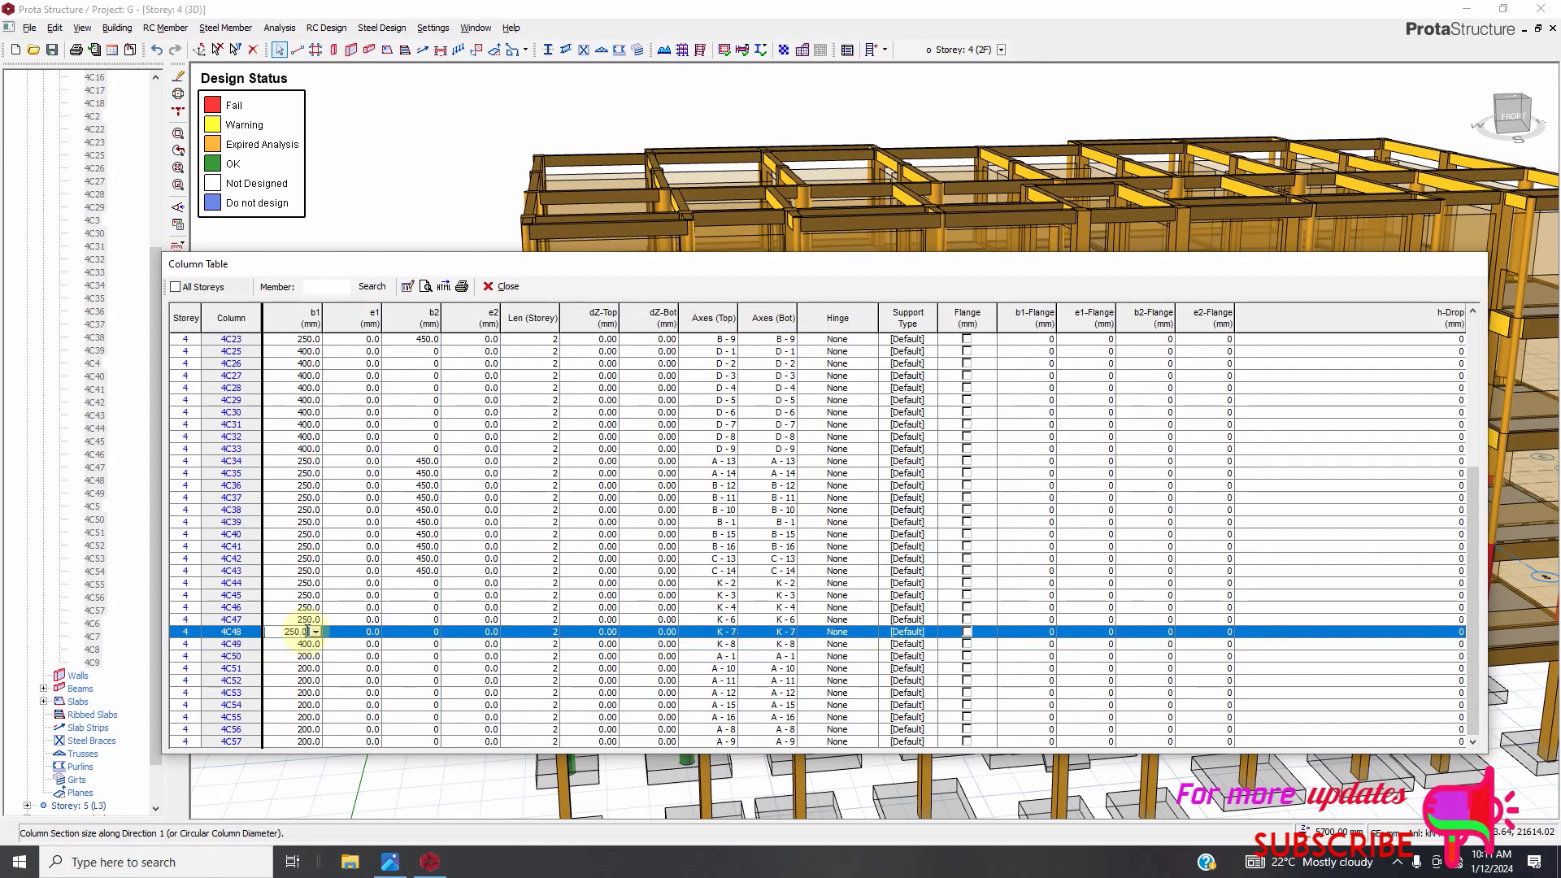
# Set b1 of columns 4C47 through 4C44 to 400 mm and close the column table.
pyautogui.write('400')
pyautogui.click(316, 622)
pyautogui.click(305, 620)
pyautogui.doubleClick(305, 620)
pyautogui.write('400')
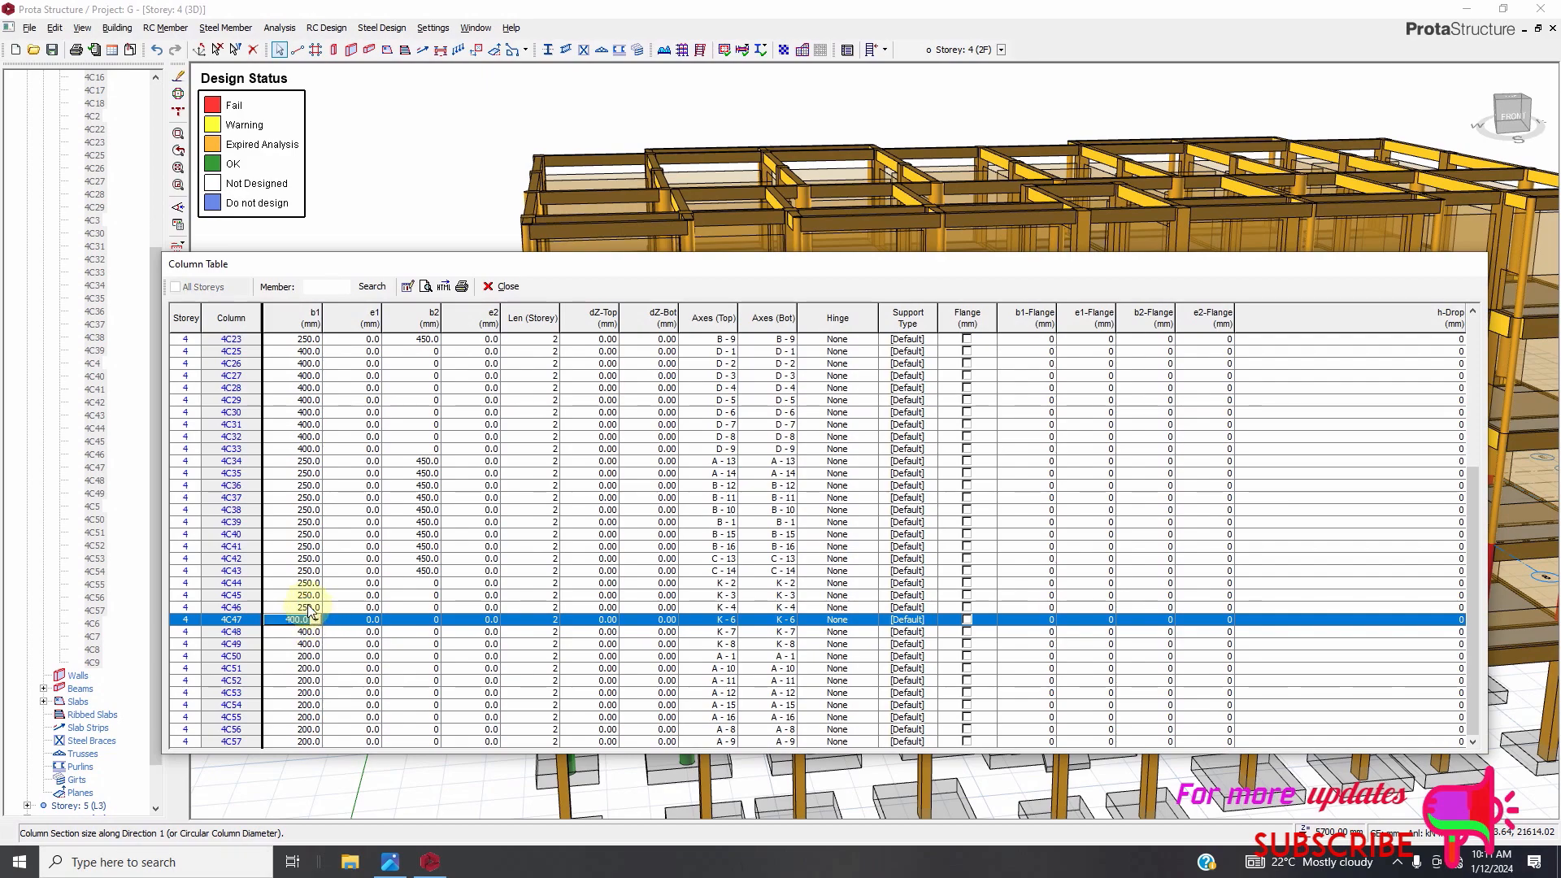
pyautogui.click(312, 608)
pyautogui.write('400')
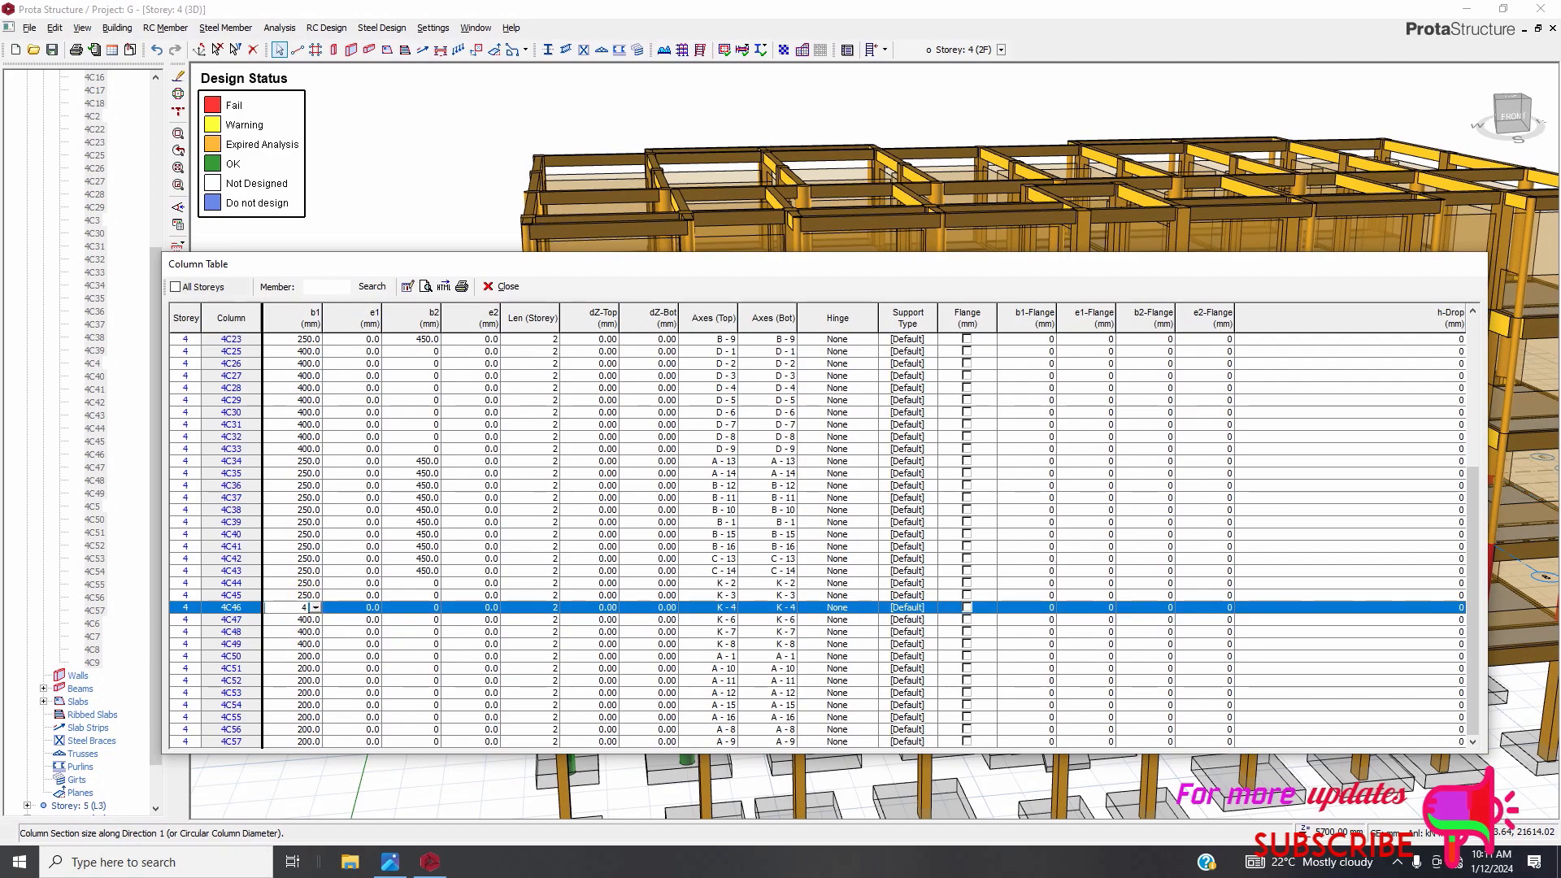
pyautogui.click(308, 596)
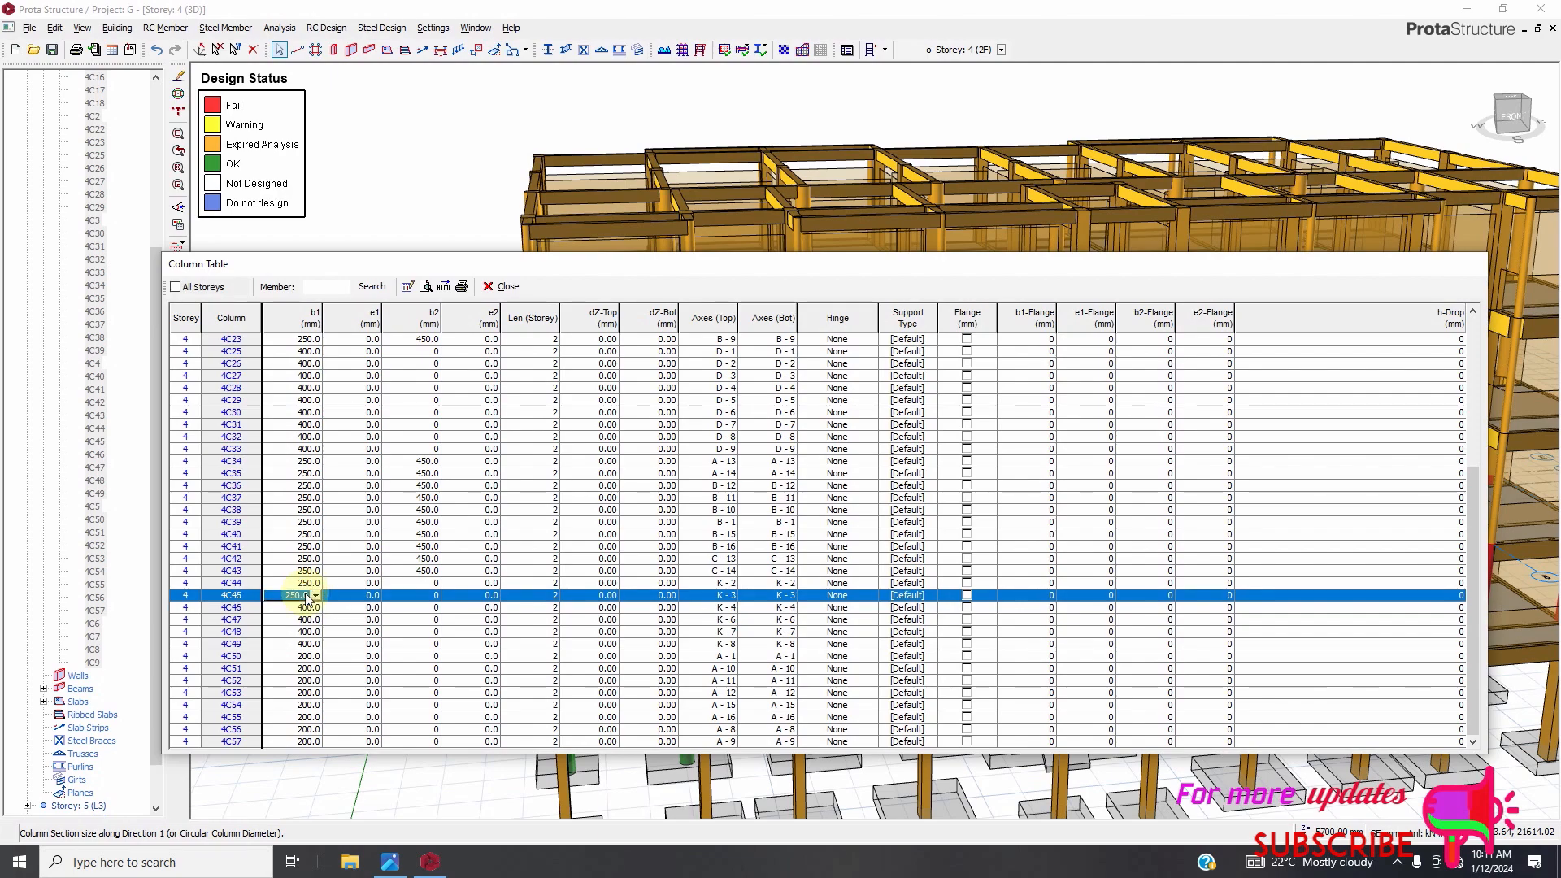
pyautogui.write('400')
pyautogui.click(309, 584)
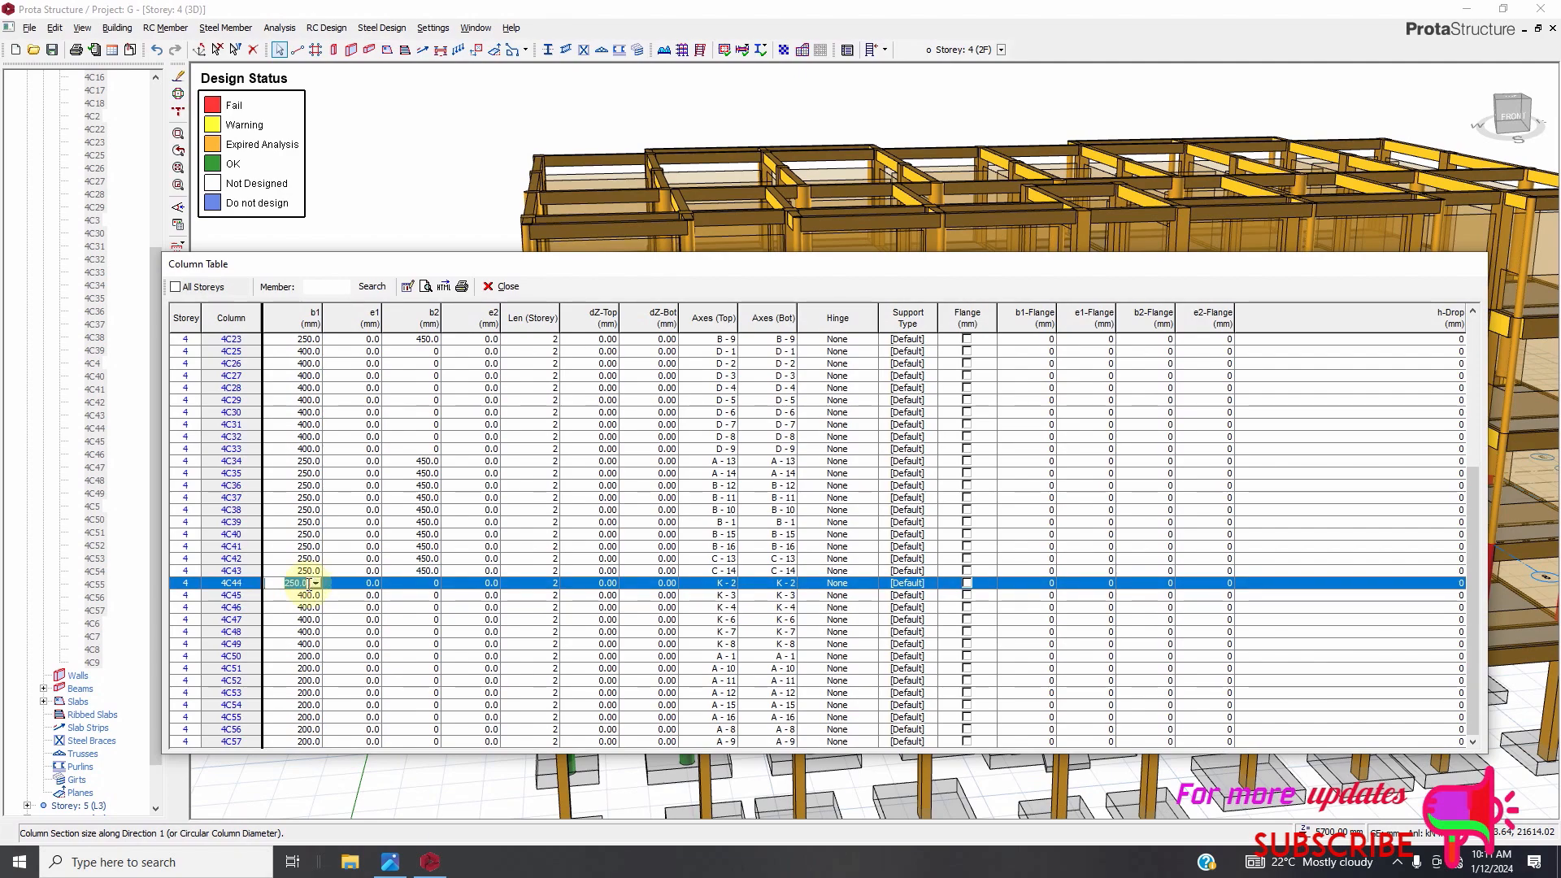
pyautogui.write('400')
pyautogui.click(507, 286)
# Inspect the 3D model's column design status colours after resizing the Storey 4 columns.
pyautogui.scroll(-2, 659, 577)
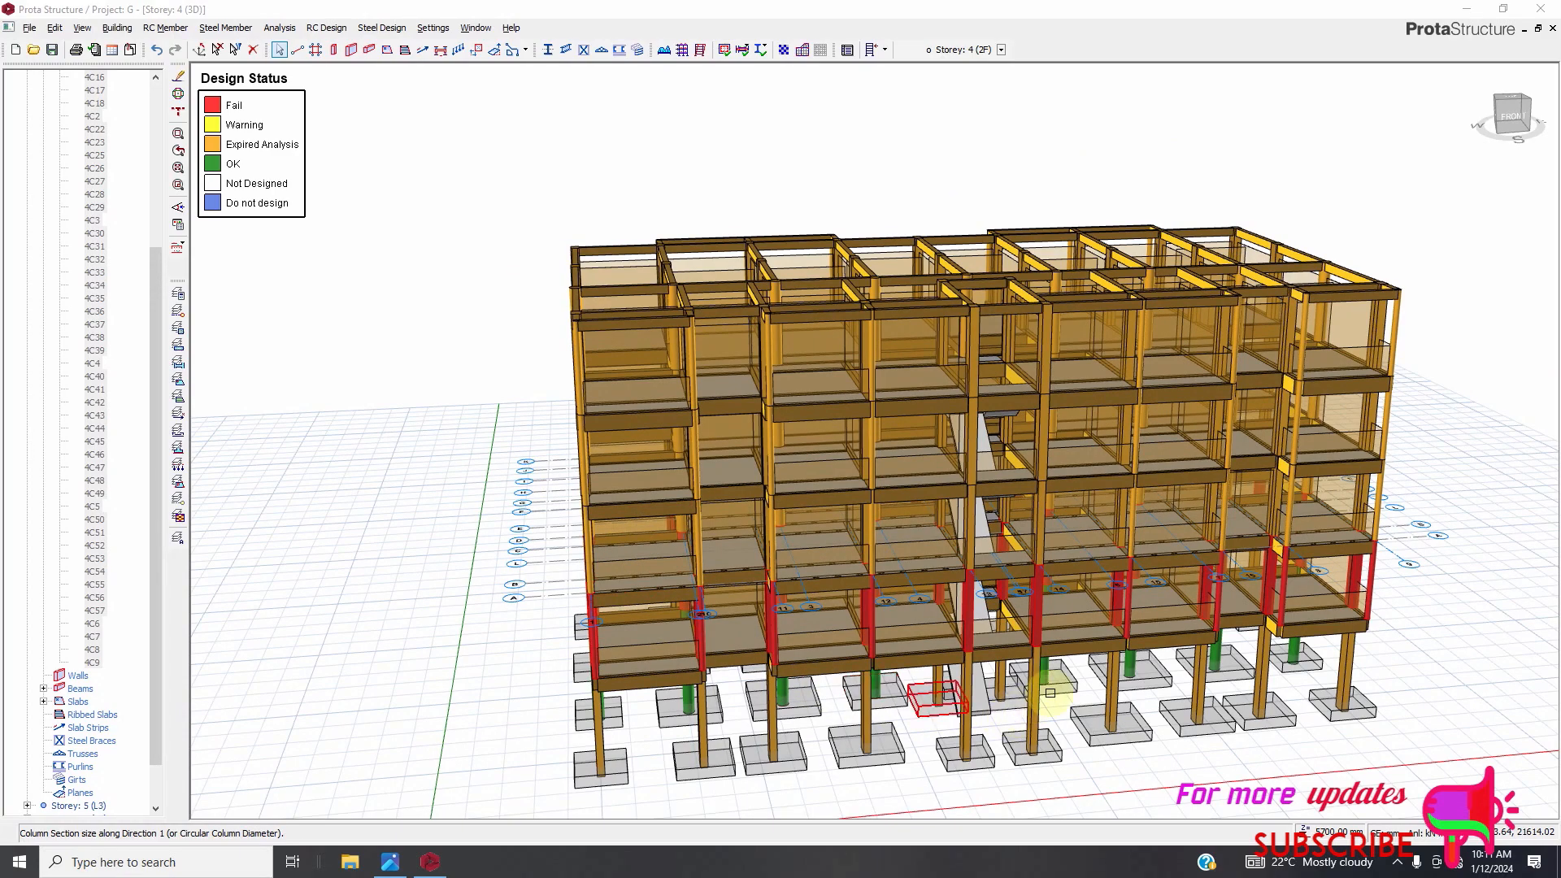
pyautogui.scroll(6, 1039, 699)
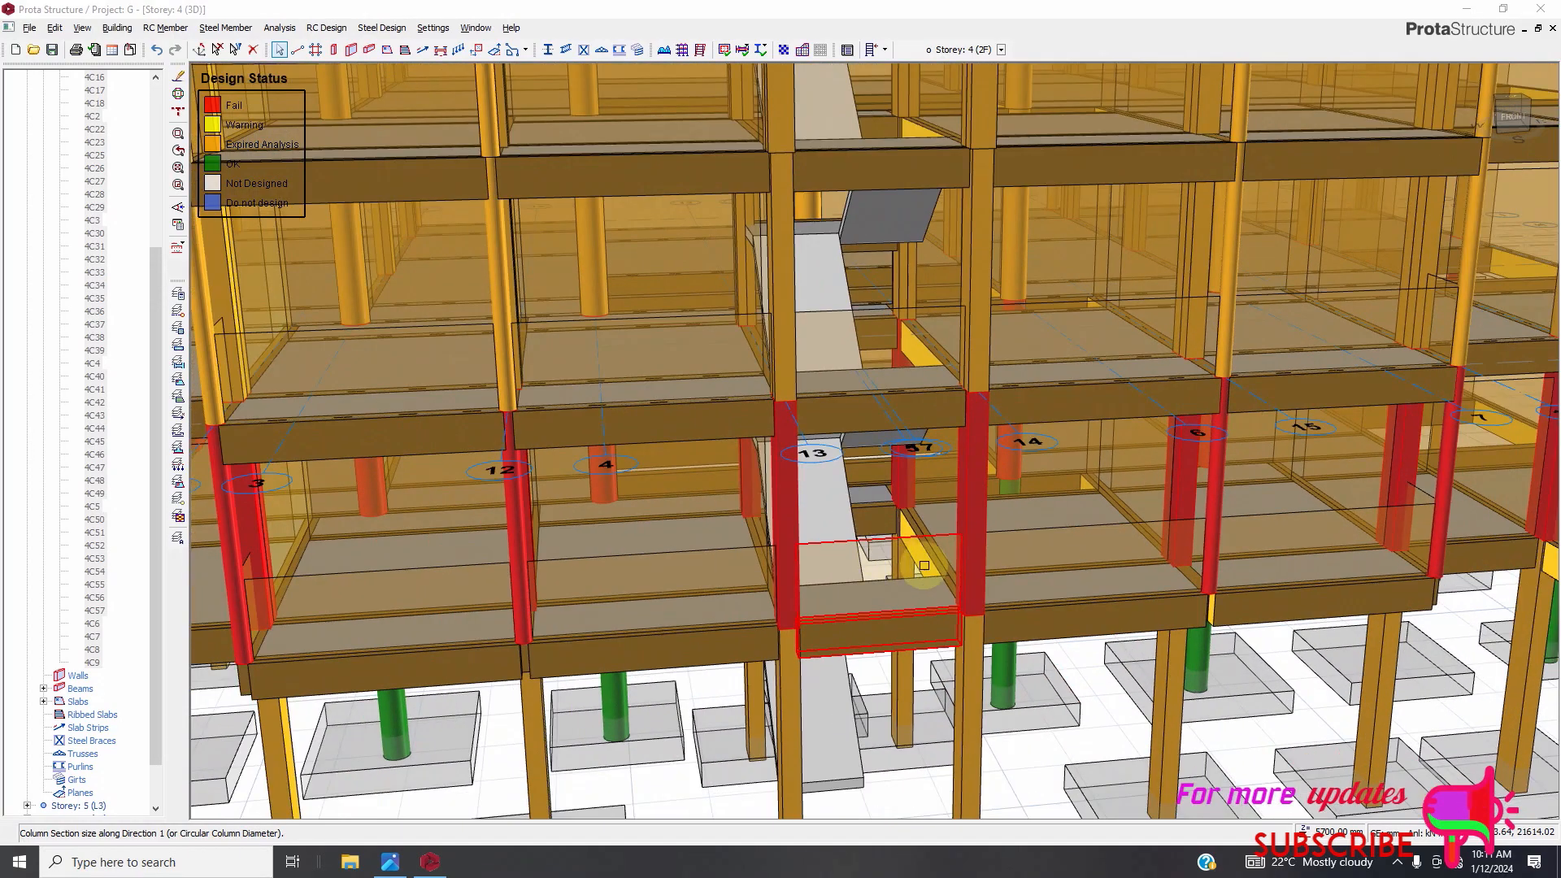
pyautogui.scroll(-2, 911, 565)
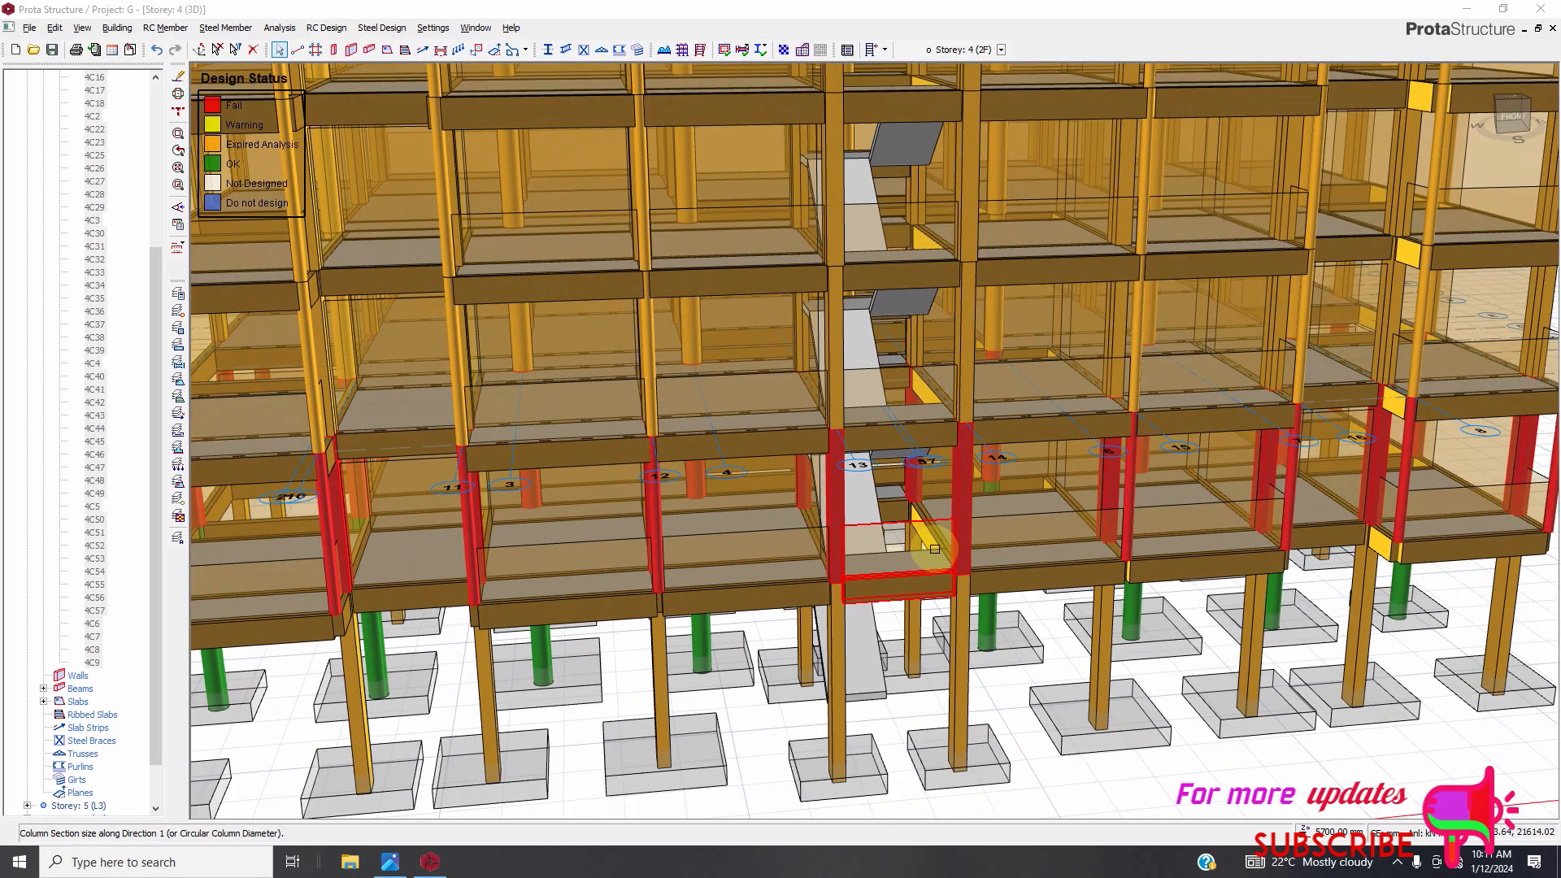
pyautogui.scroll(-2, 934, 549)
pyautogui.moveTo(929, 570)
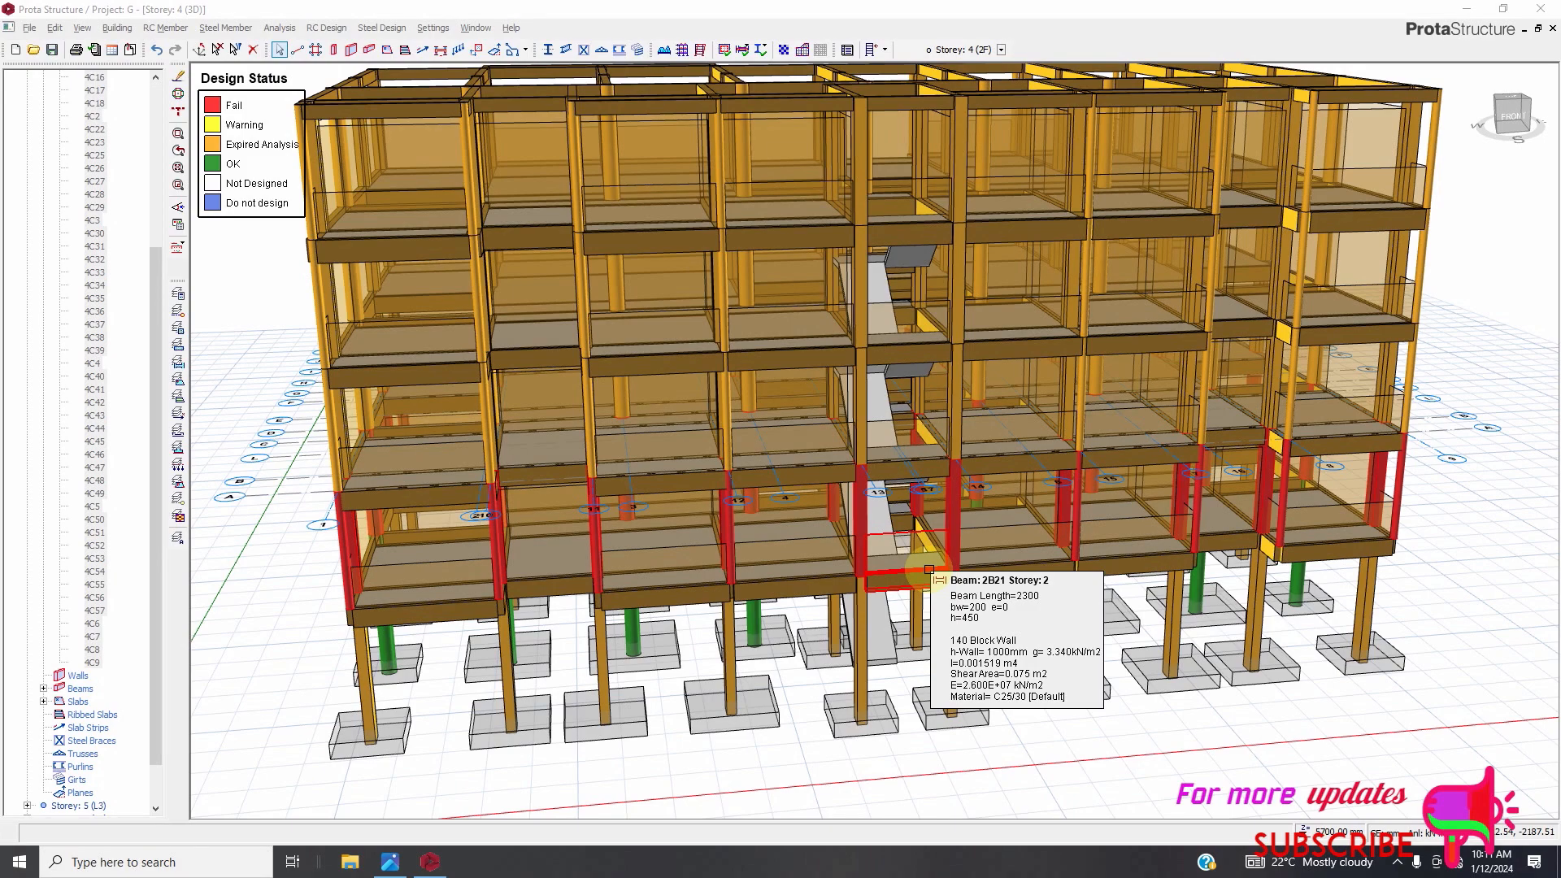
pyautogui.click(1398, 865)
pyautogui.click(1414, 797)
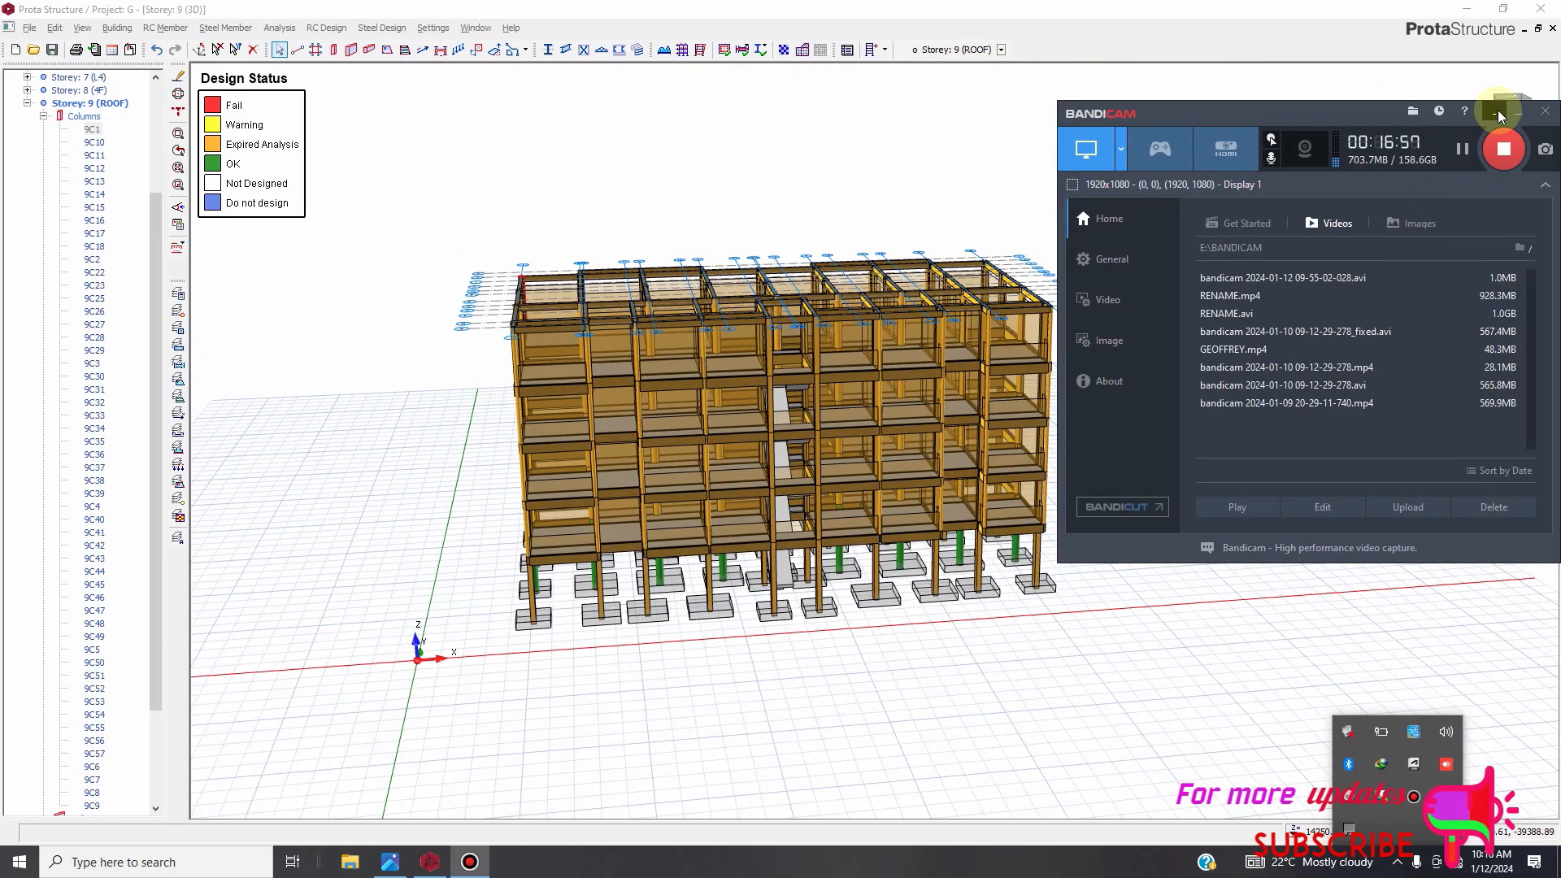
pyautogui.click(1495, 110)
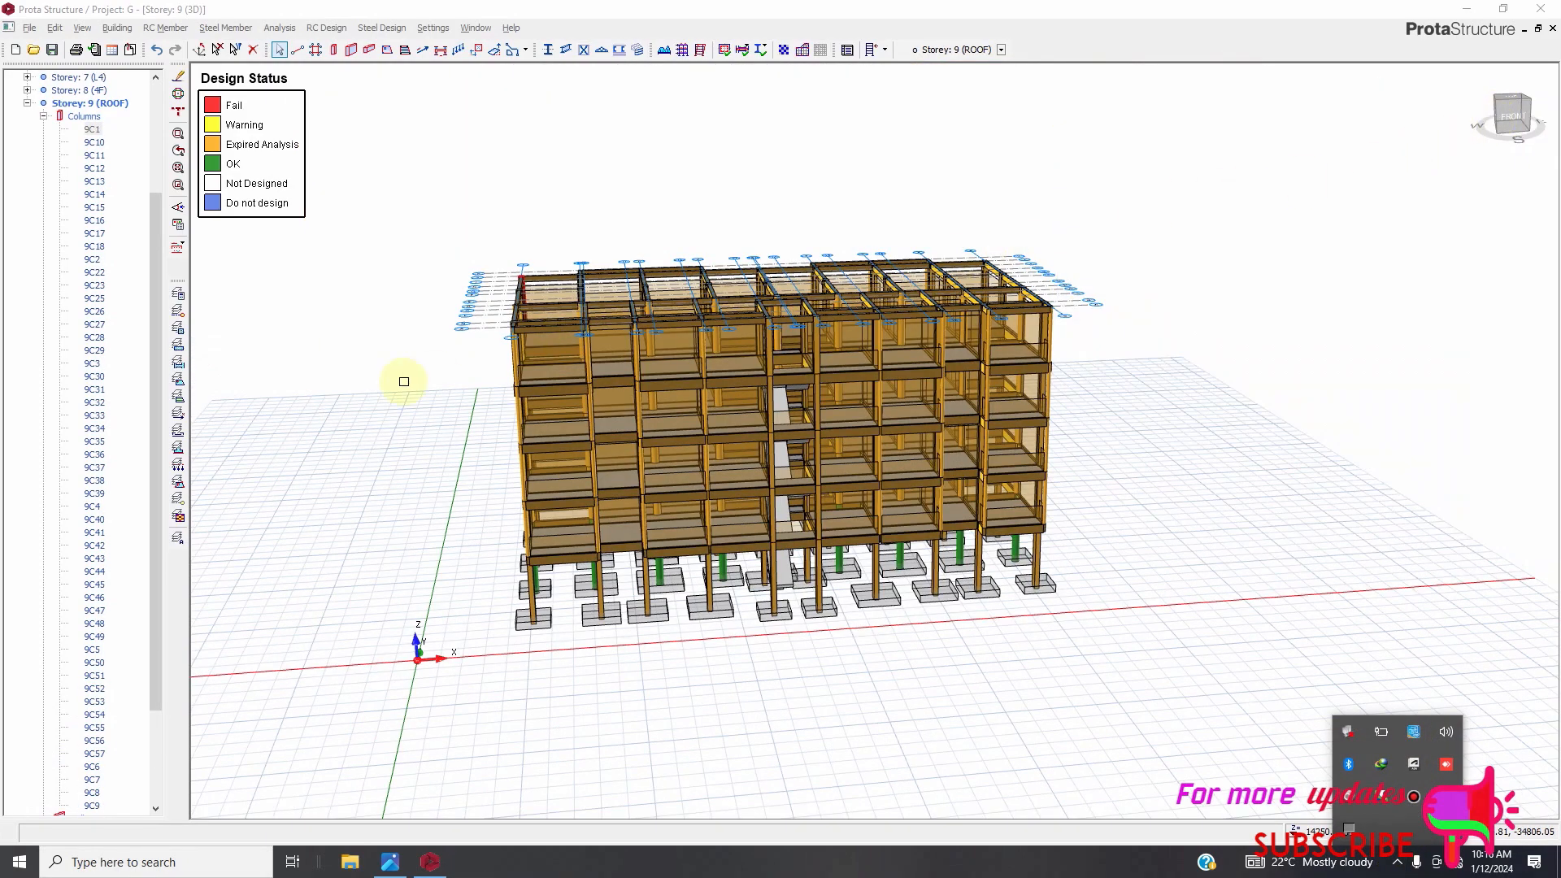
# Select all Storey 9 (ROOF) columns in the structure tree.
pyautogui.scroll(-3, 84, 189)
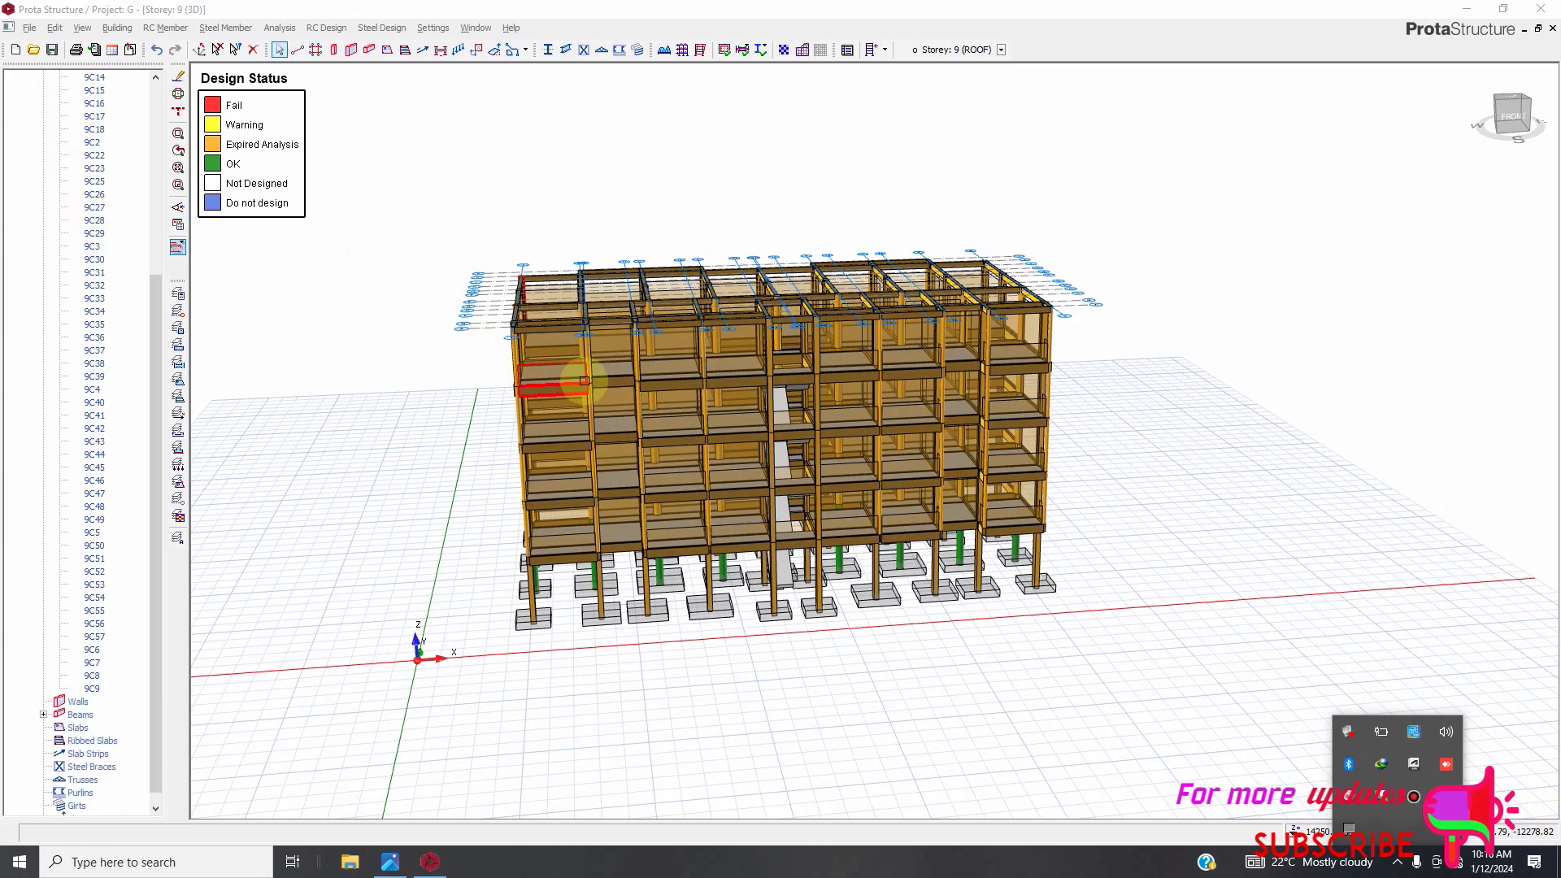
pyautogui.scroll(2, 608, 382)
pyautogui.scroll(2, 594, 308)
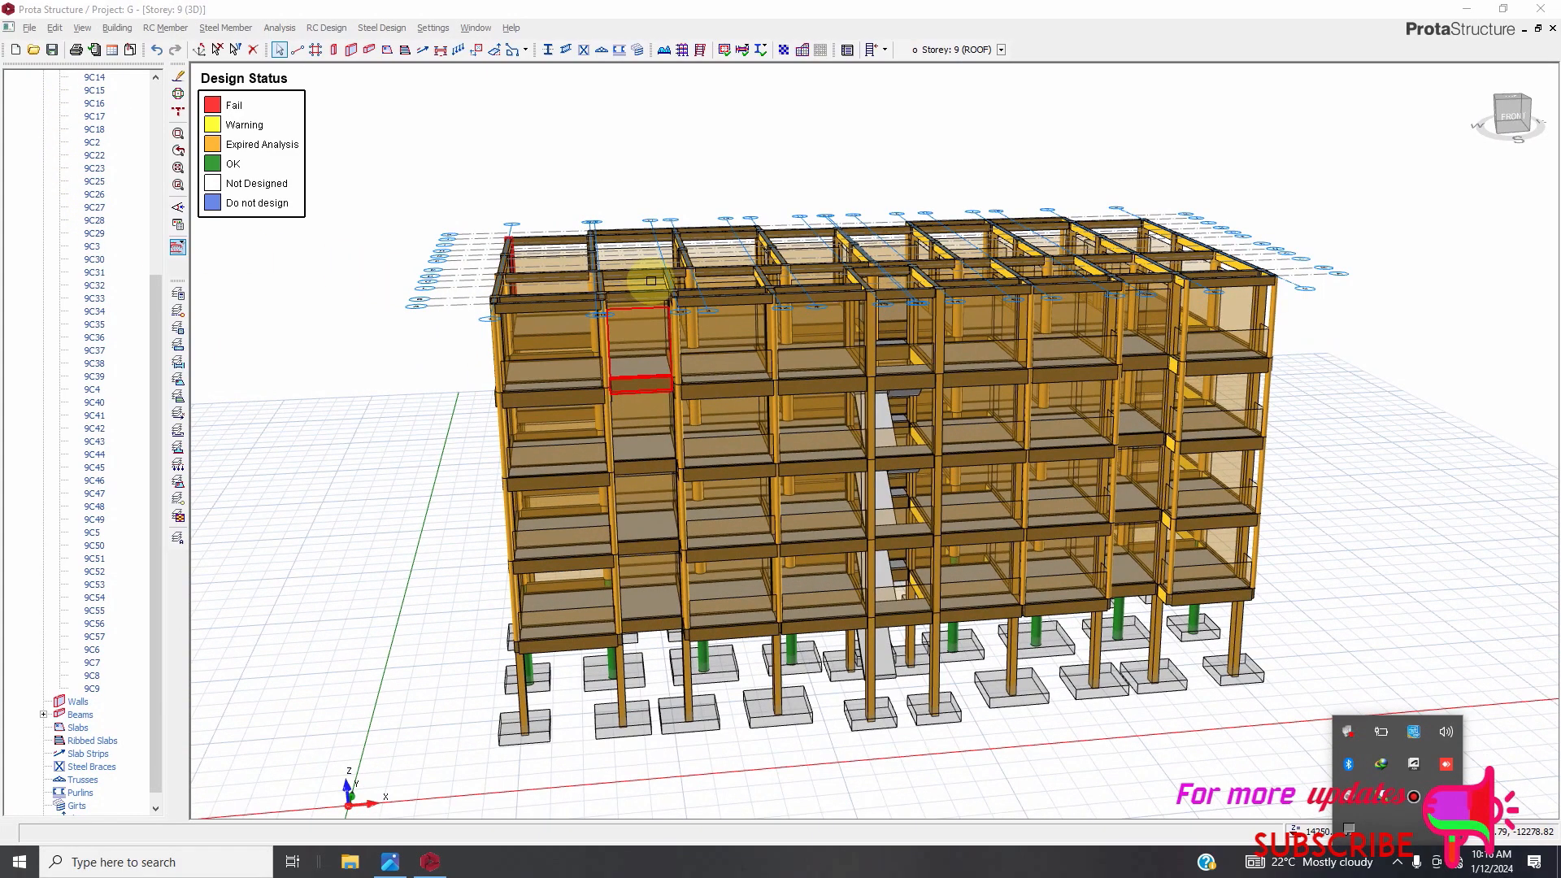
pyautogui.scroll(-4, 642, 265)
pyautogui.scroll(2, 114, 479)
pyautogui.scroll(3, 114, 479)
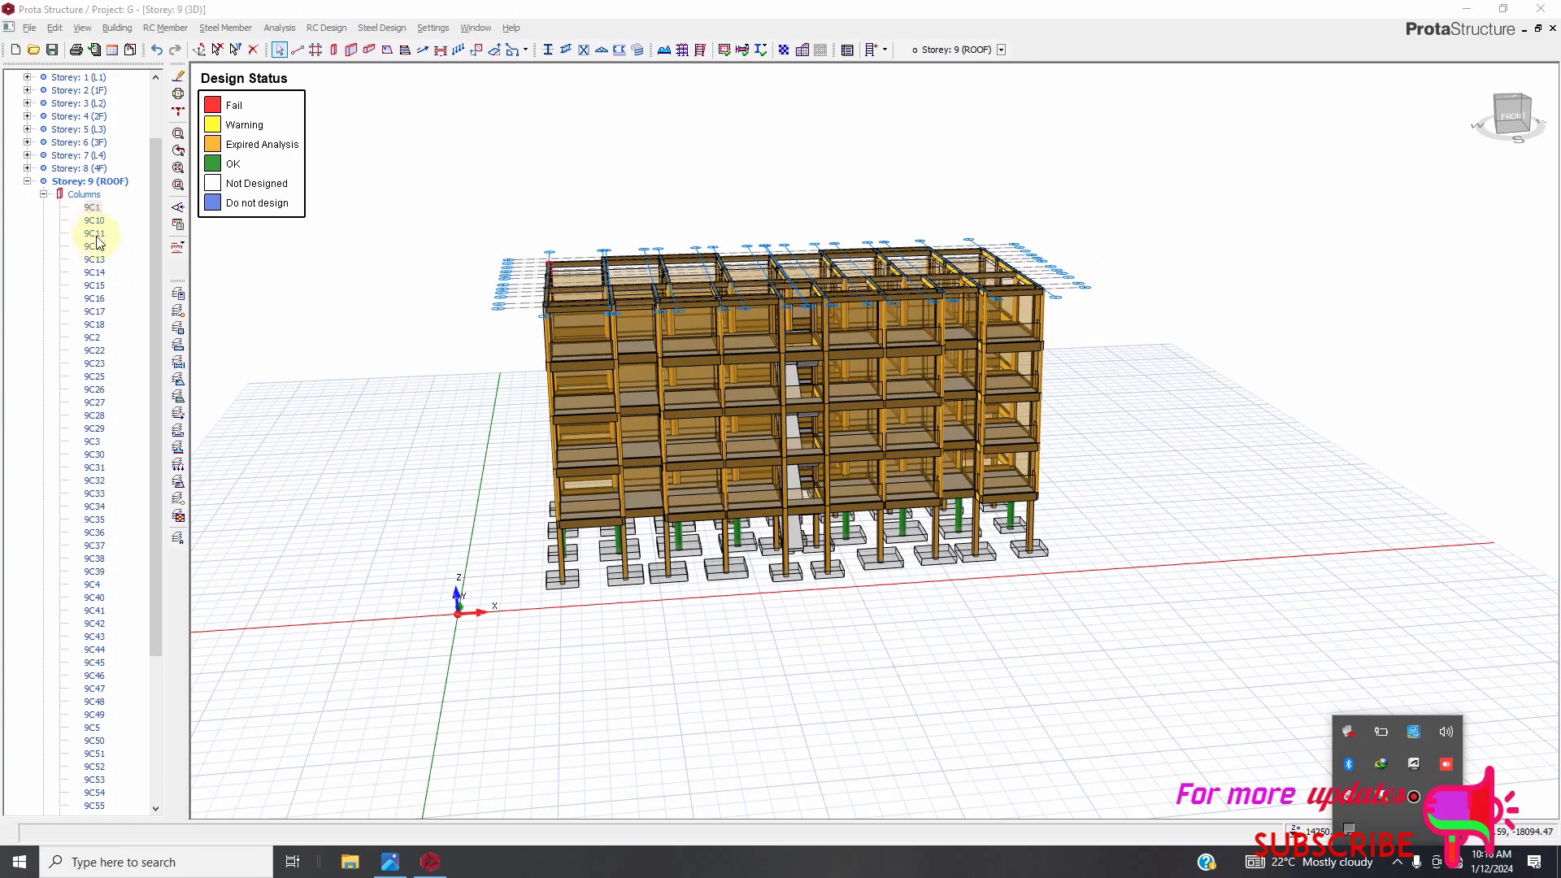
pyautogui.scroll(-4, 98, 406)
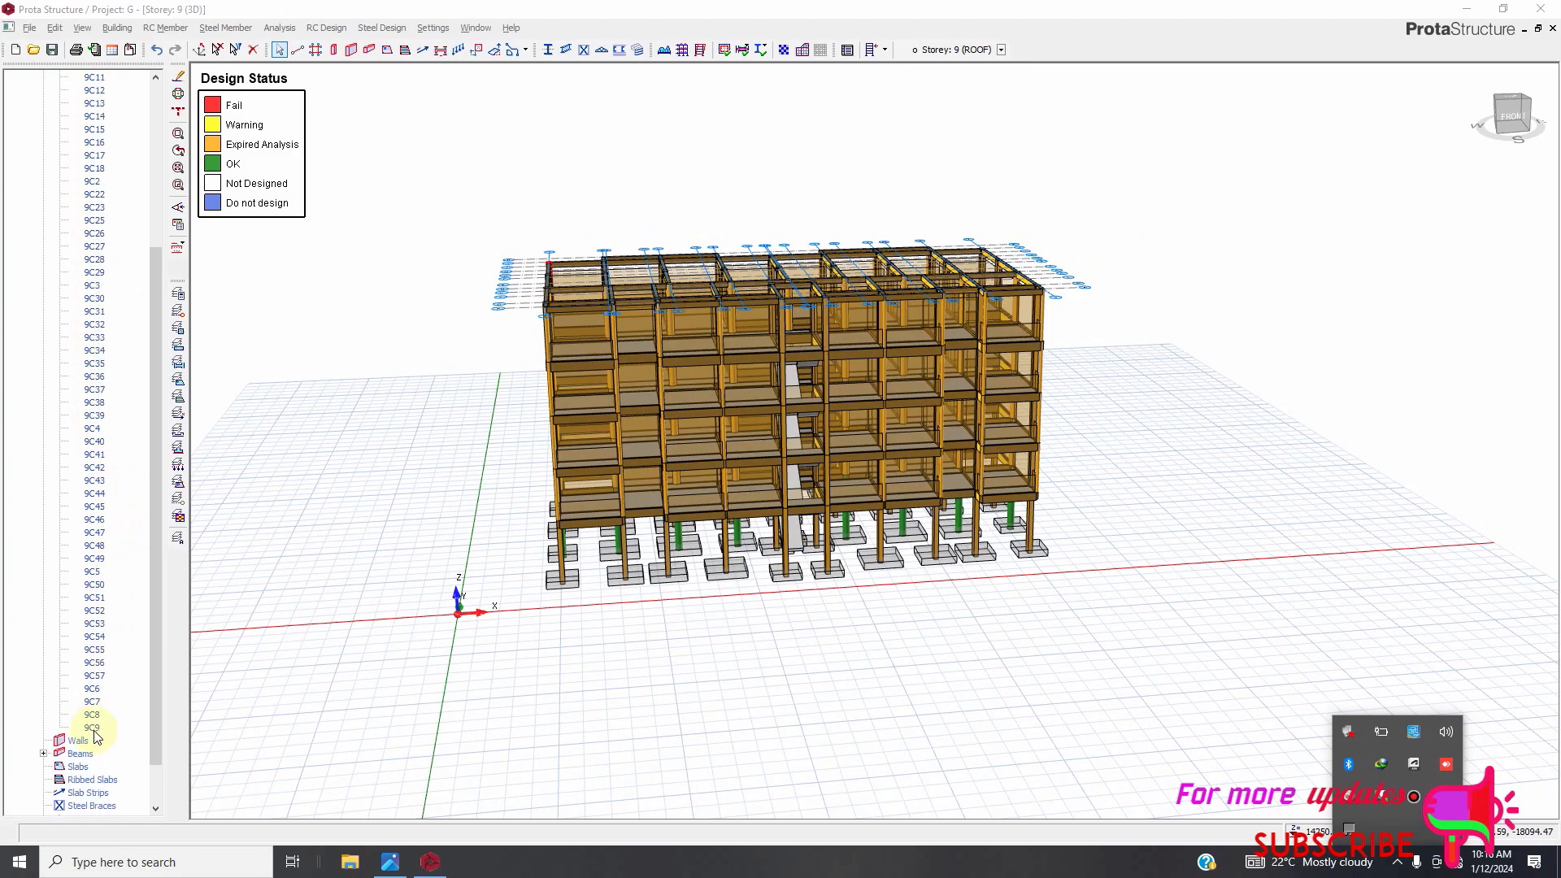
pyautogui.keyDown('shift'); pyautogui.click(94, 729); pyautogui.keyUp('shift')
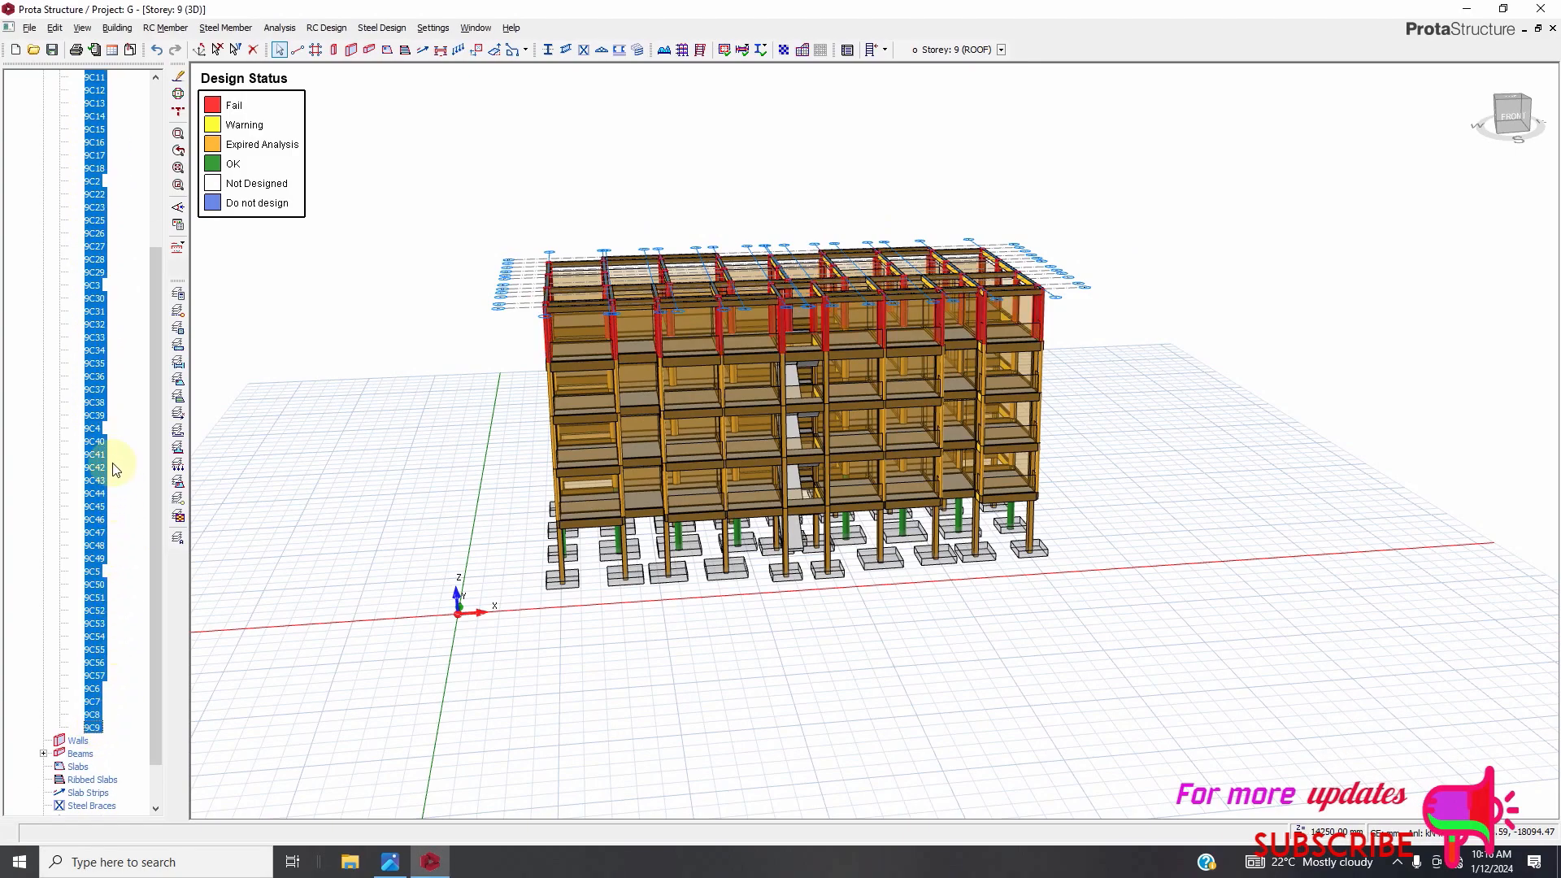
# Open the column table for the selected Storey 9 columns, set b1 of all of them to 250 mm, and close it.
pyautogui.rightClick(100, 363)
pyautogui.click(153, 373)
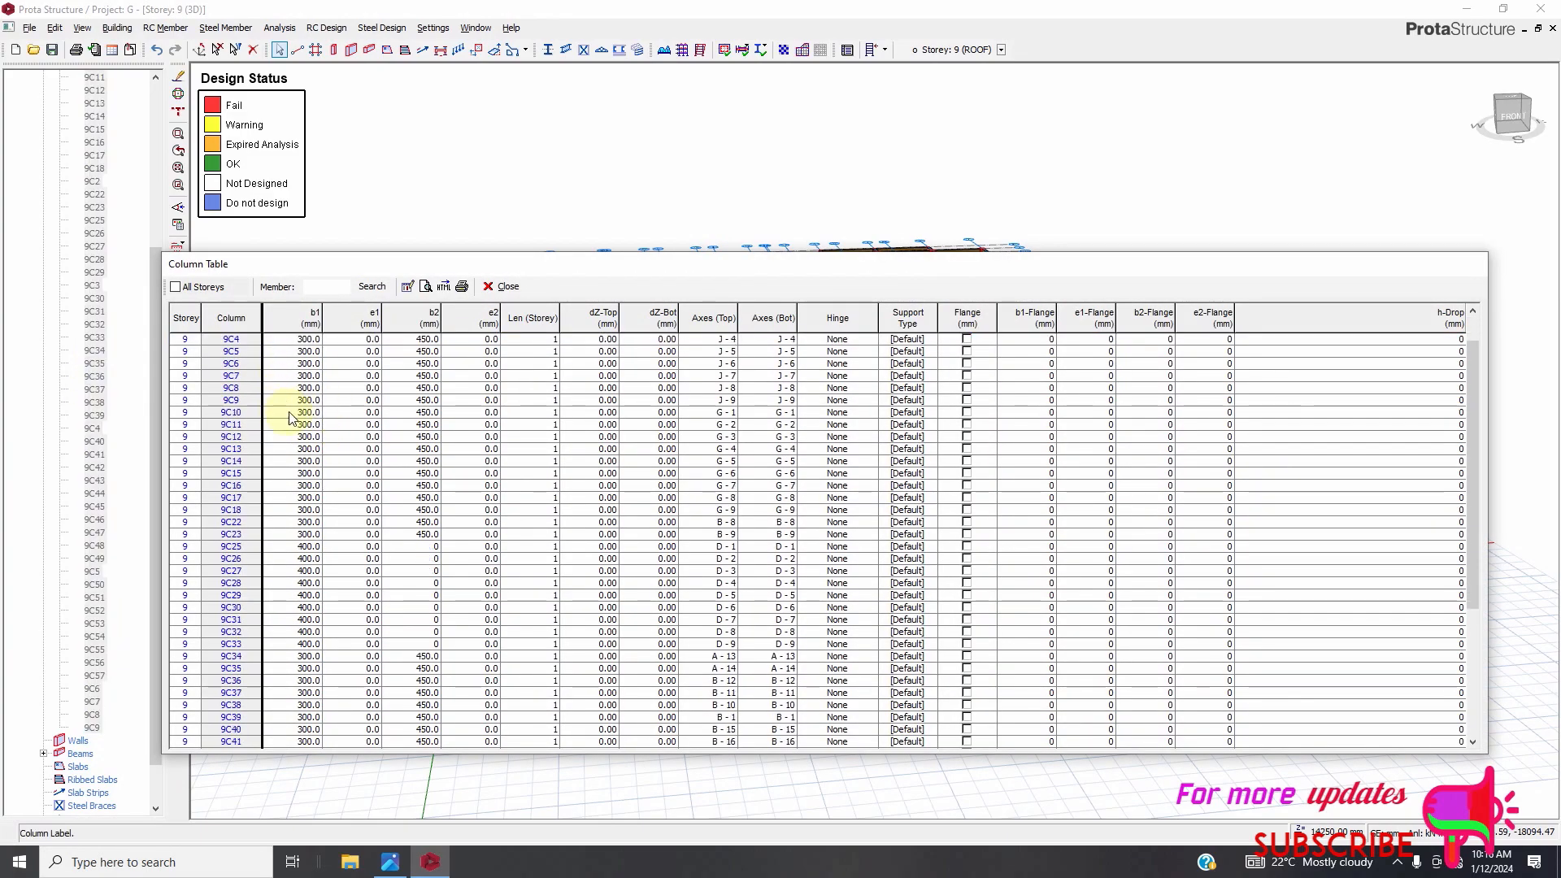
pyautogui.scroll(-5, 285, 417)
pyautogui.scroll(1, 325, 440)
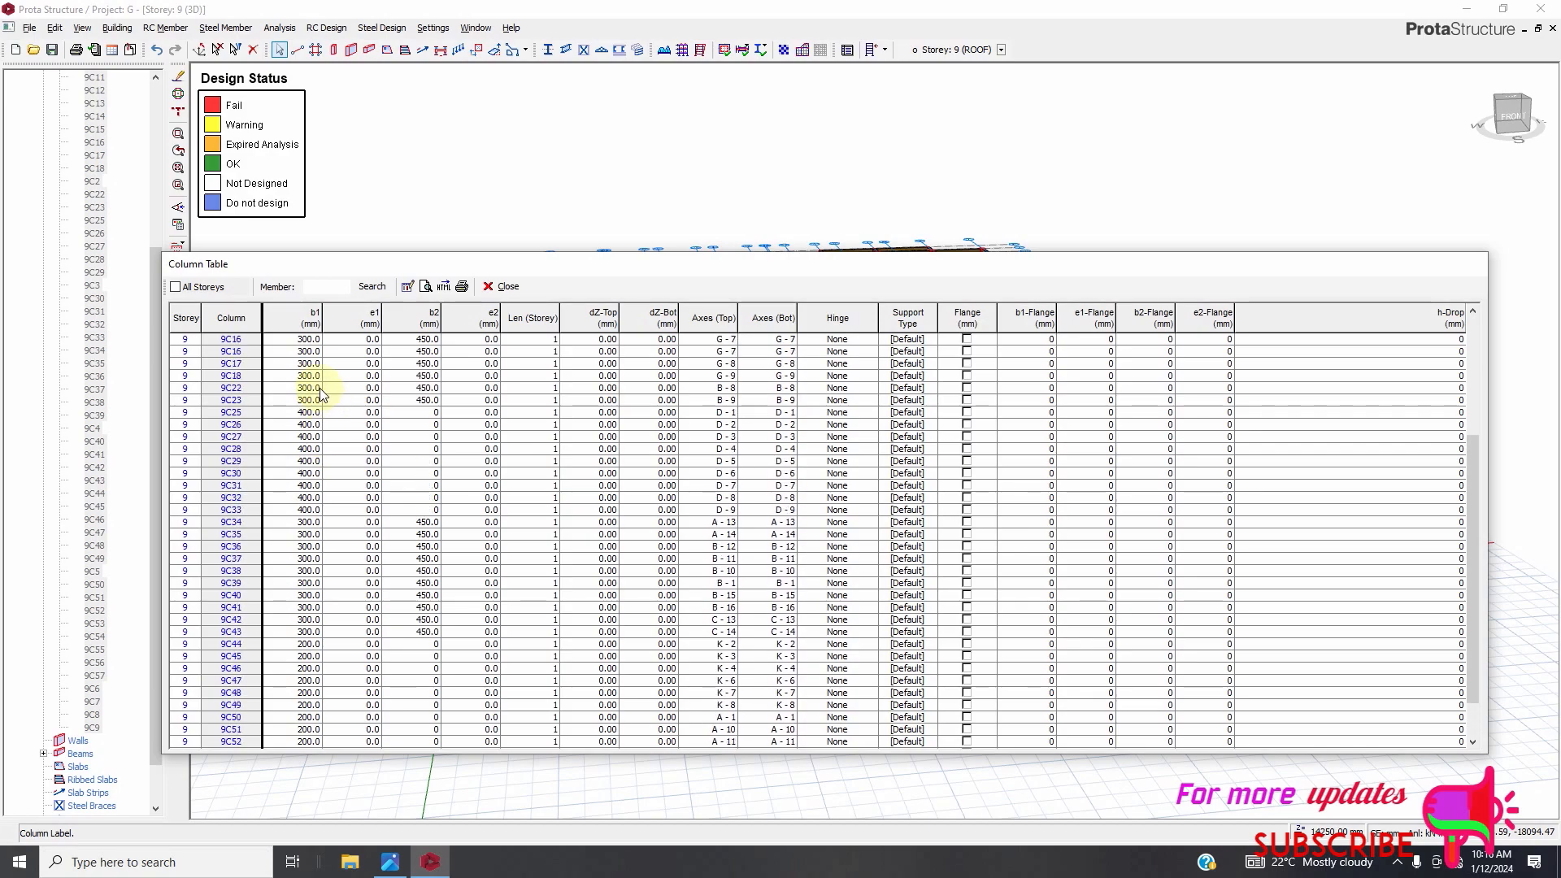
pyautogui.scroll(4, 319, 389)
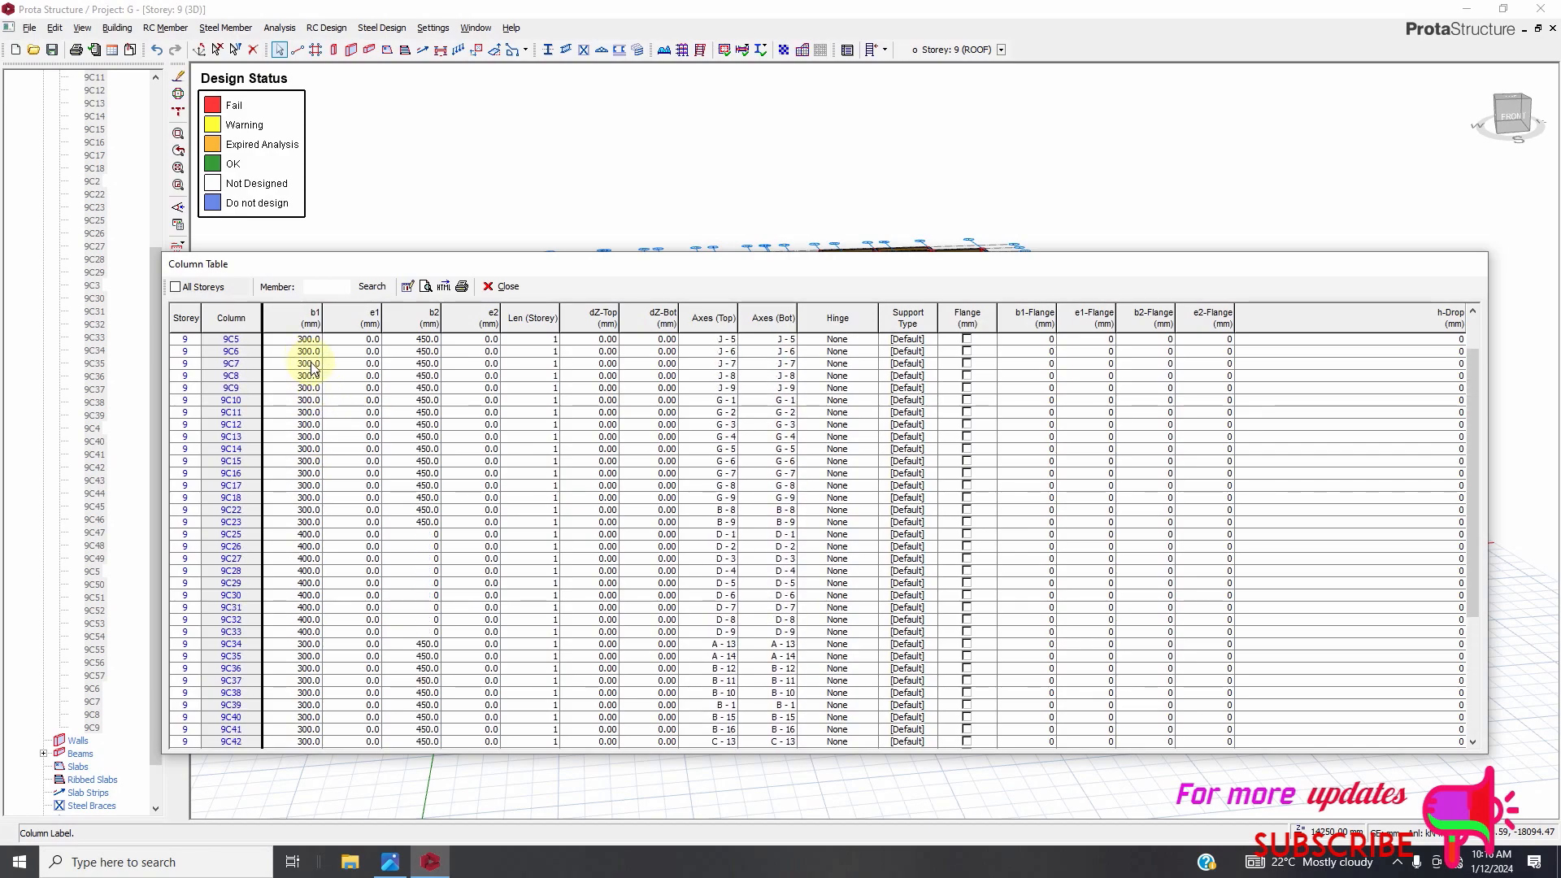
pyautogui.scroll(-5, 342, 414)
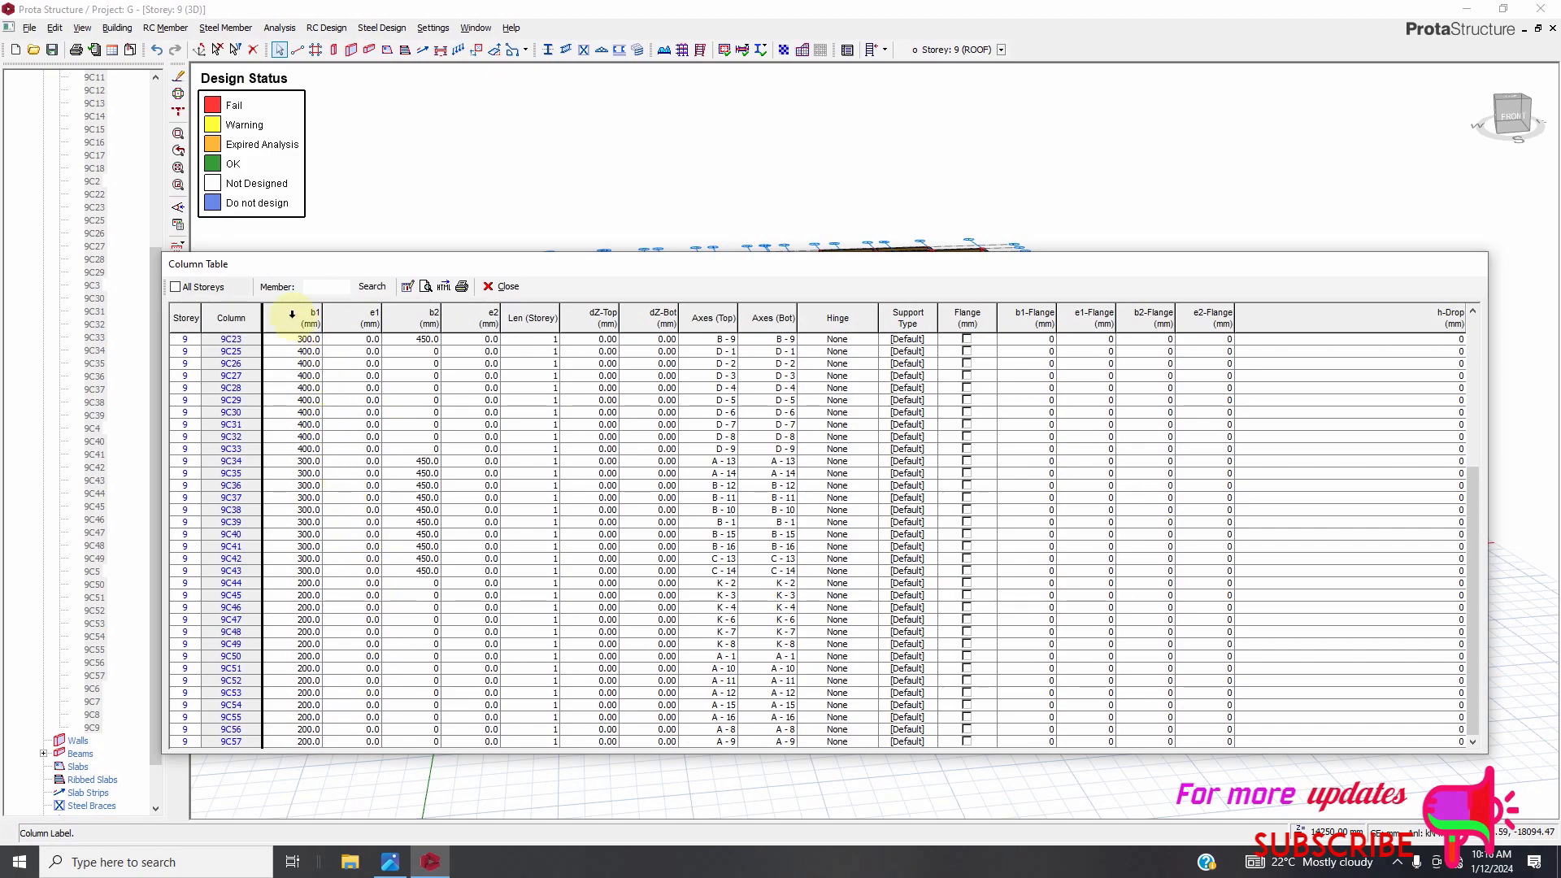
pyautogui.click(303, 320)
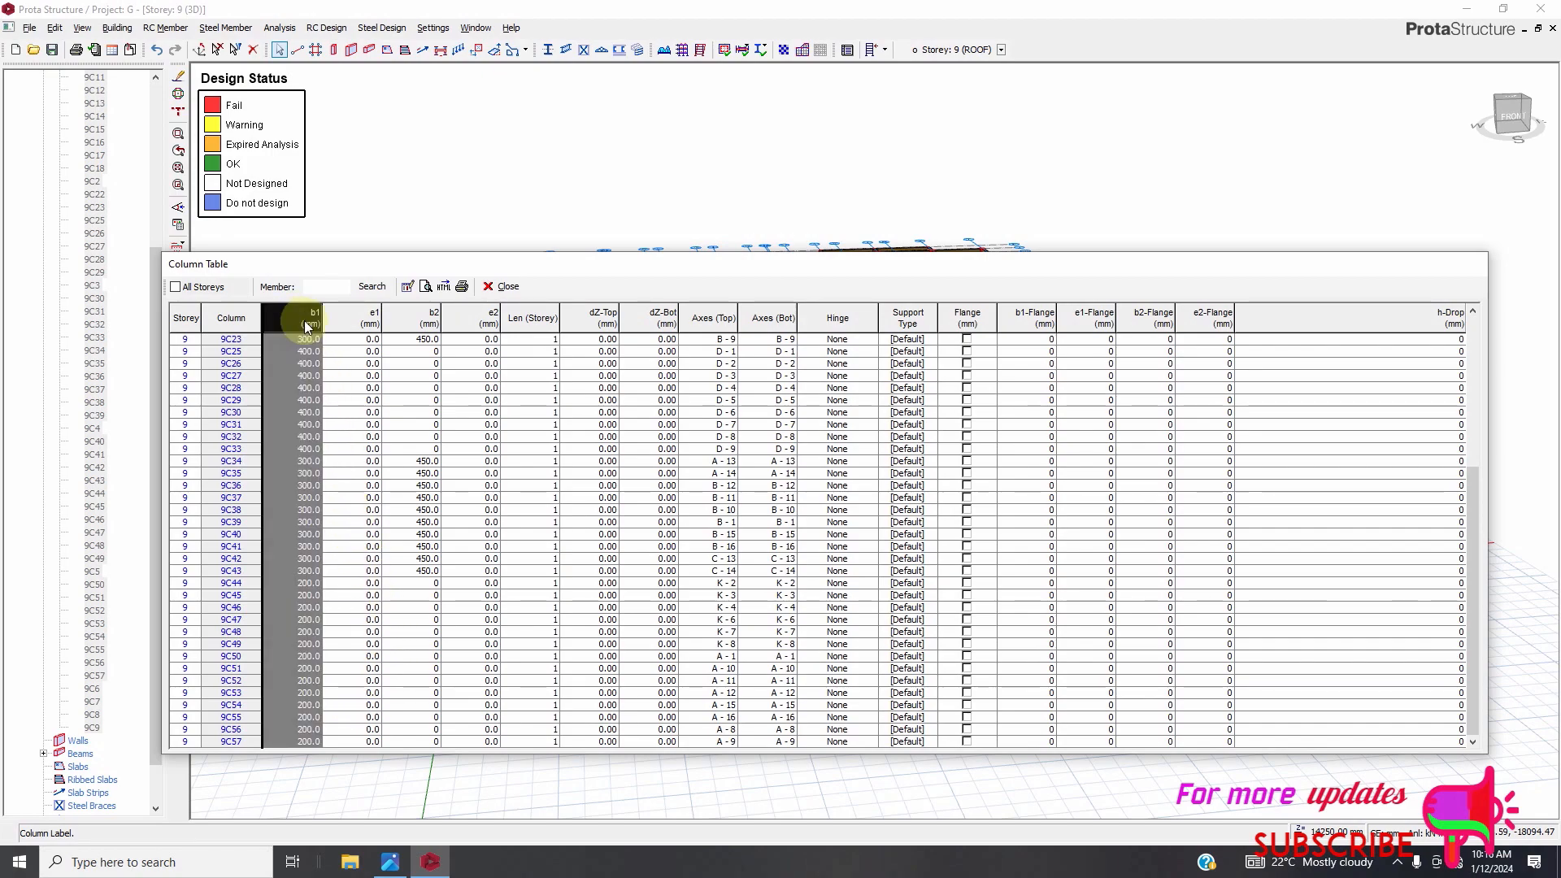
pyautogui.click(407, 290)
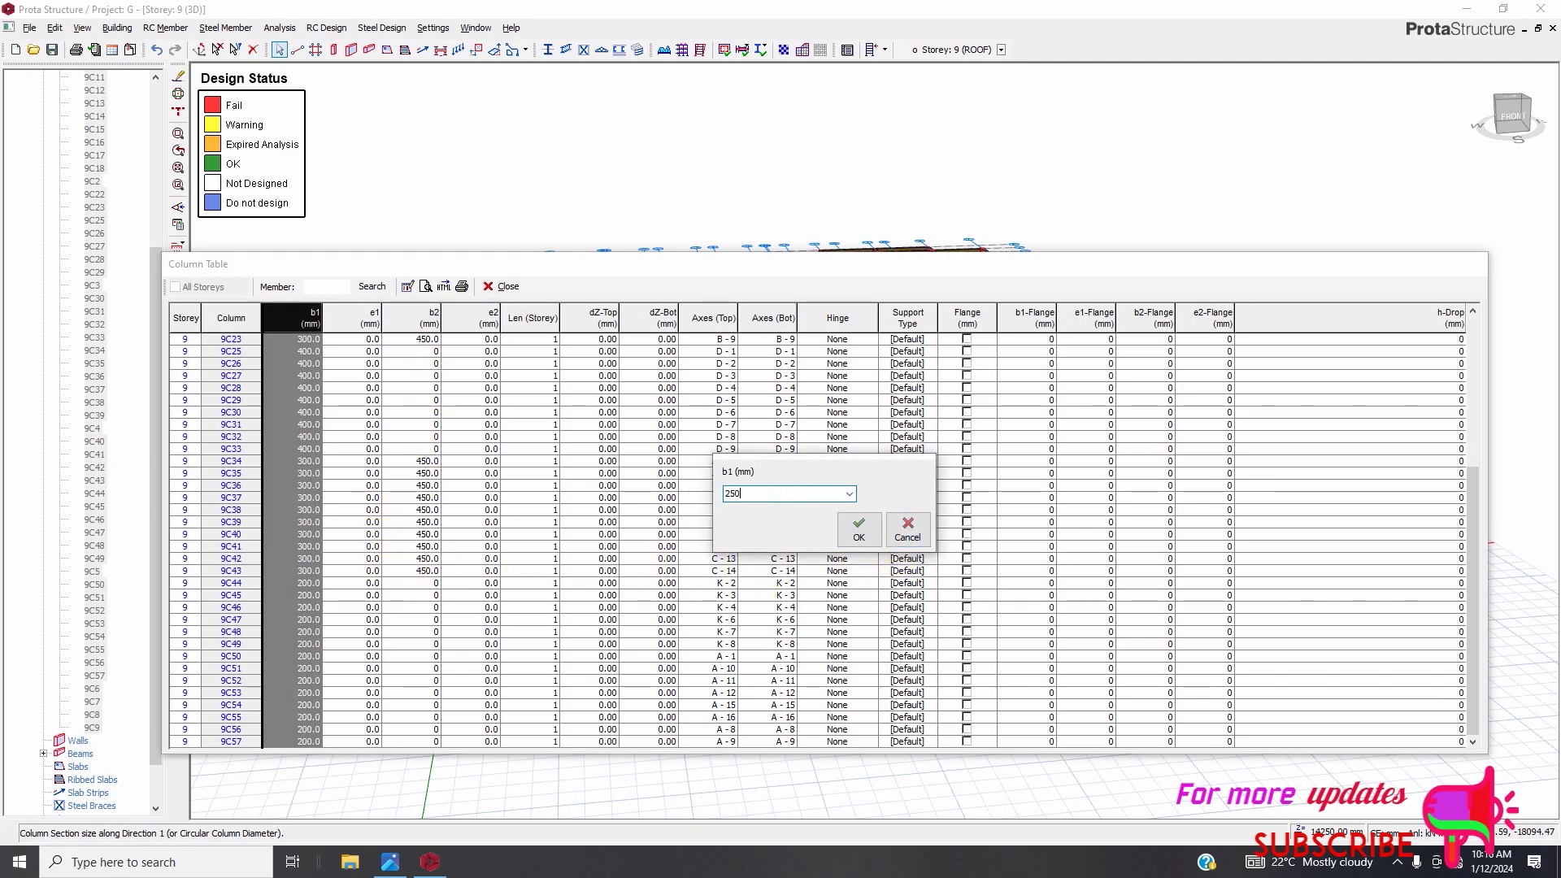
pyautogui.click(855, 533)
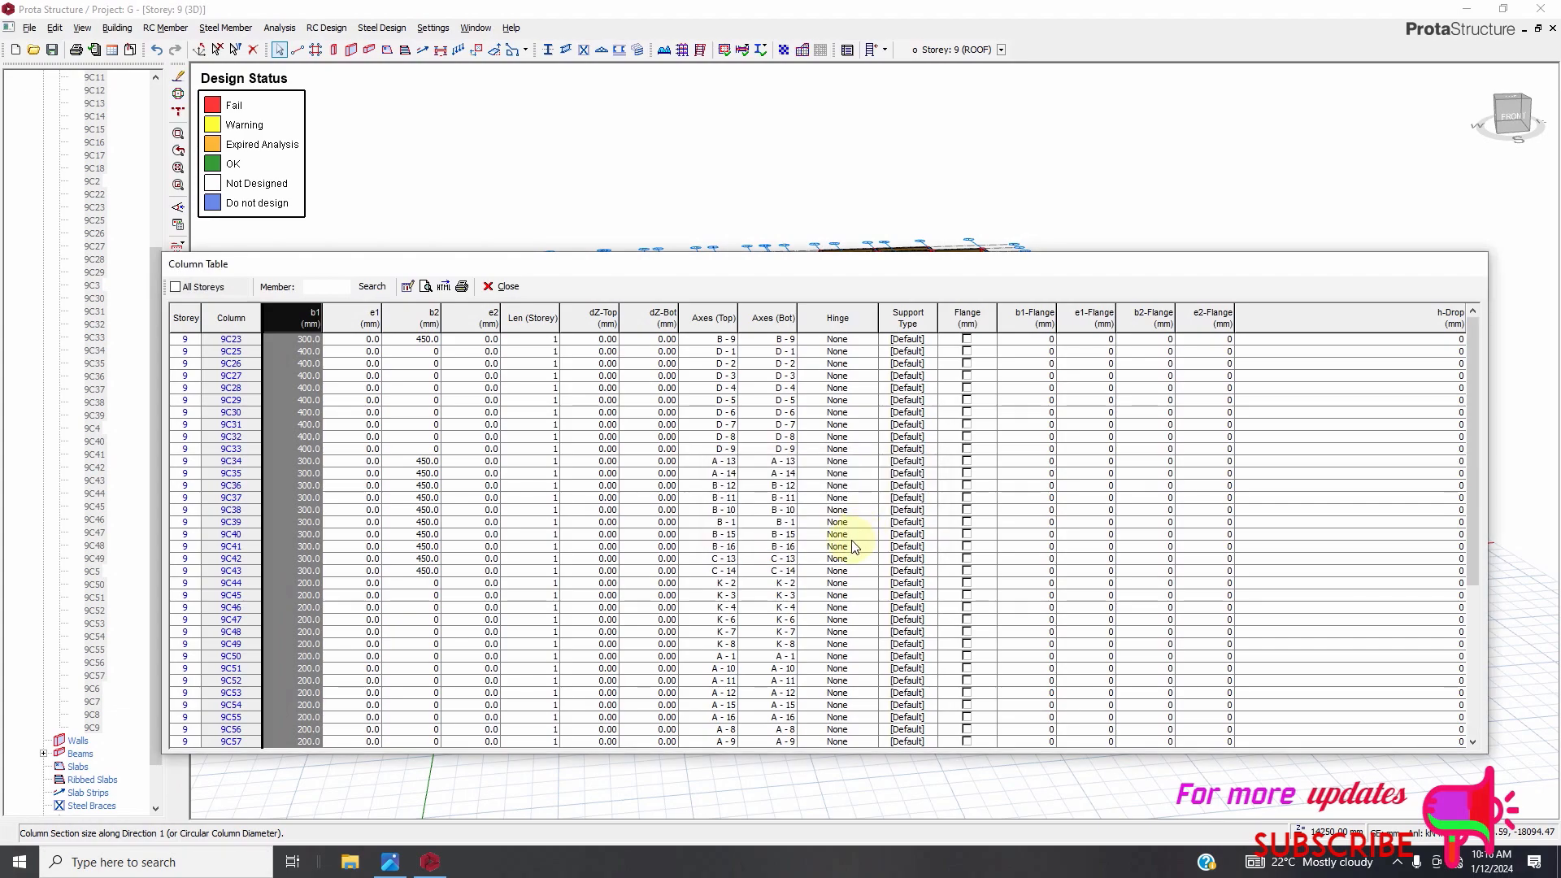
pyautogui.click(503, 286)
# Inspect the failing roof-storey columns in the 3D model by picking them.
pyautogui.scroll(5, 630, 369)
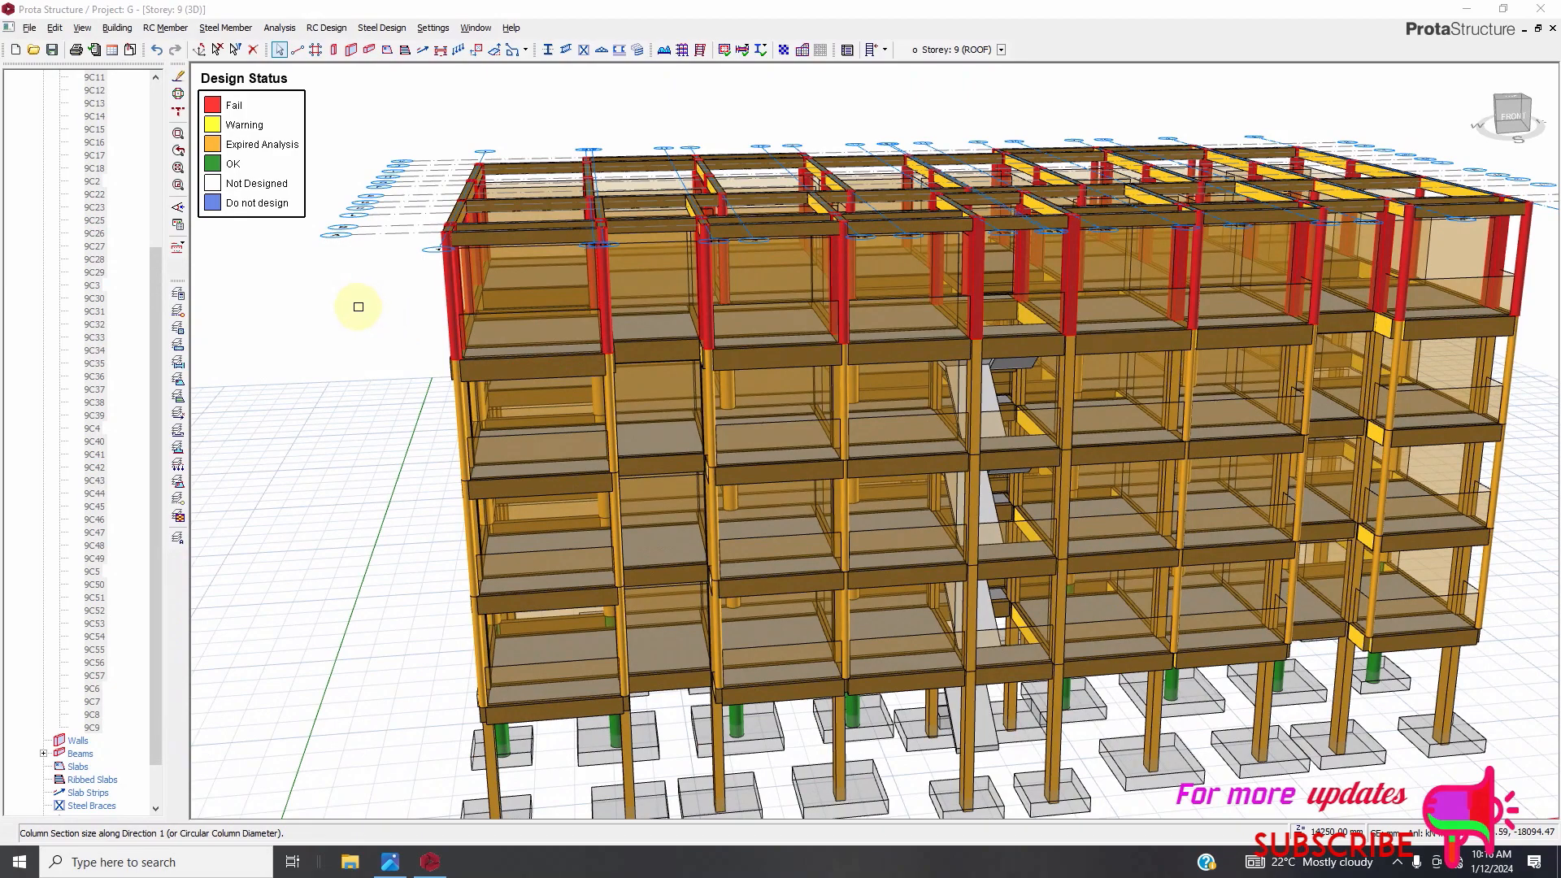
pyautogui.scroll(2, 475, 299)
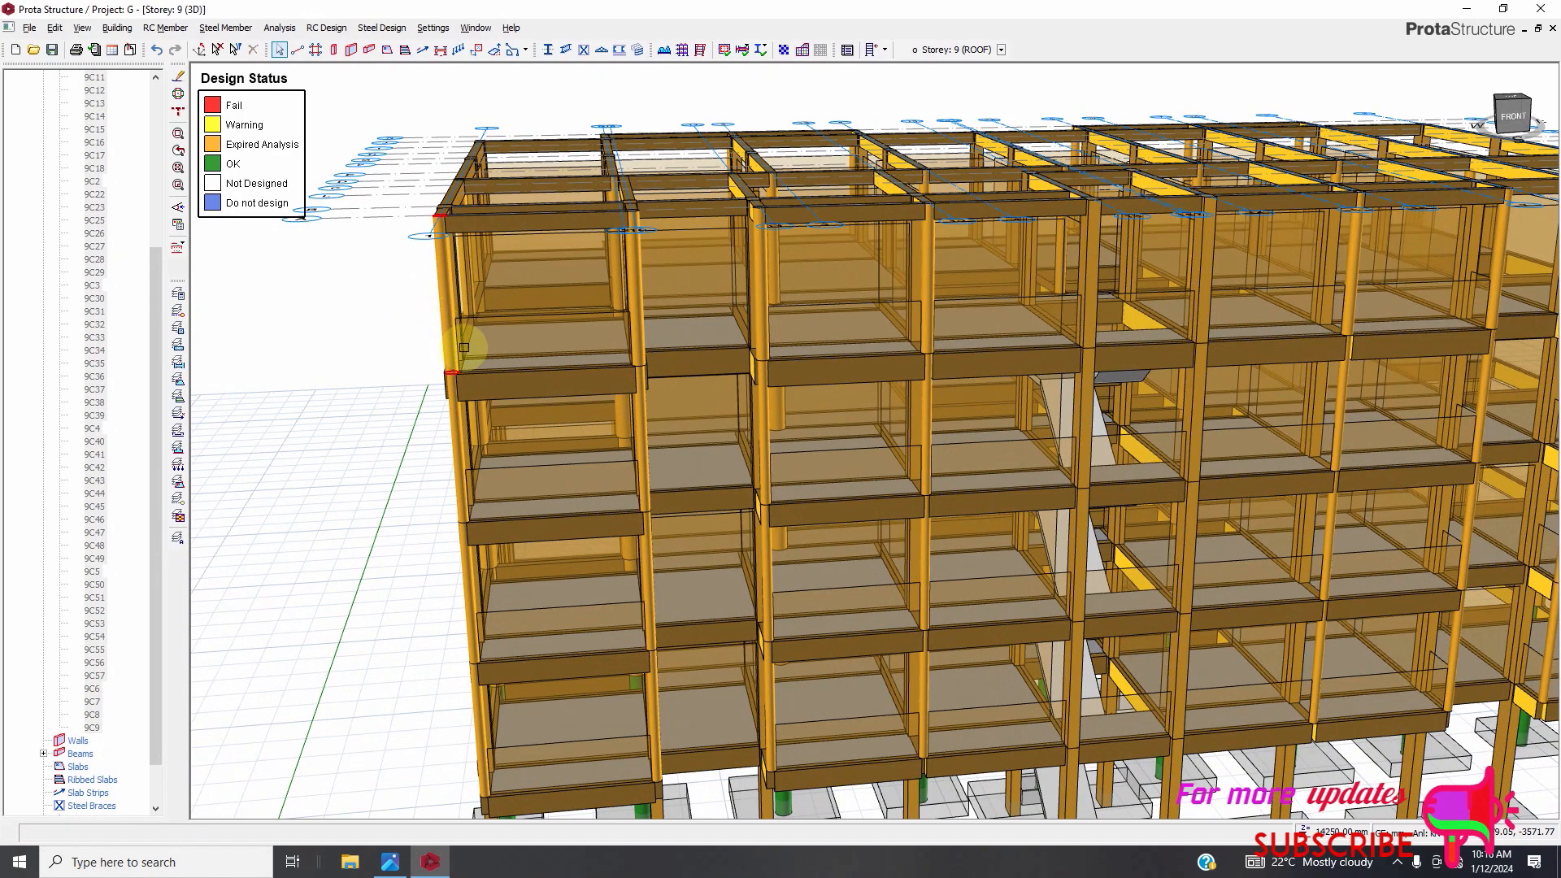
pyautogui.keyDown('ctrl'); pyautogui.click(450, 318); pyautogui.keyUp('ctrl')
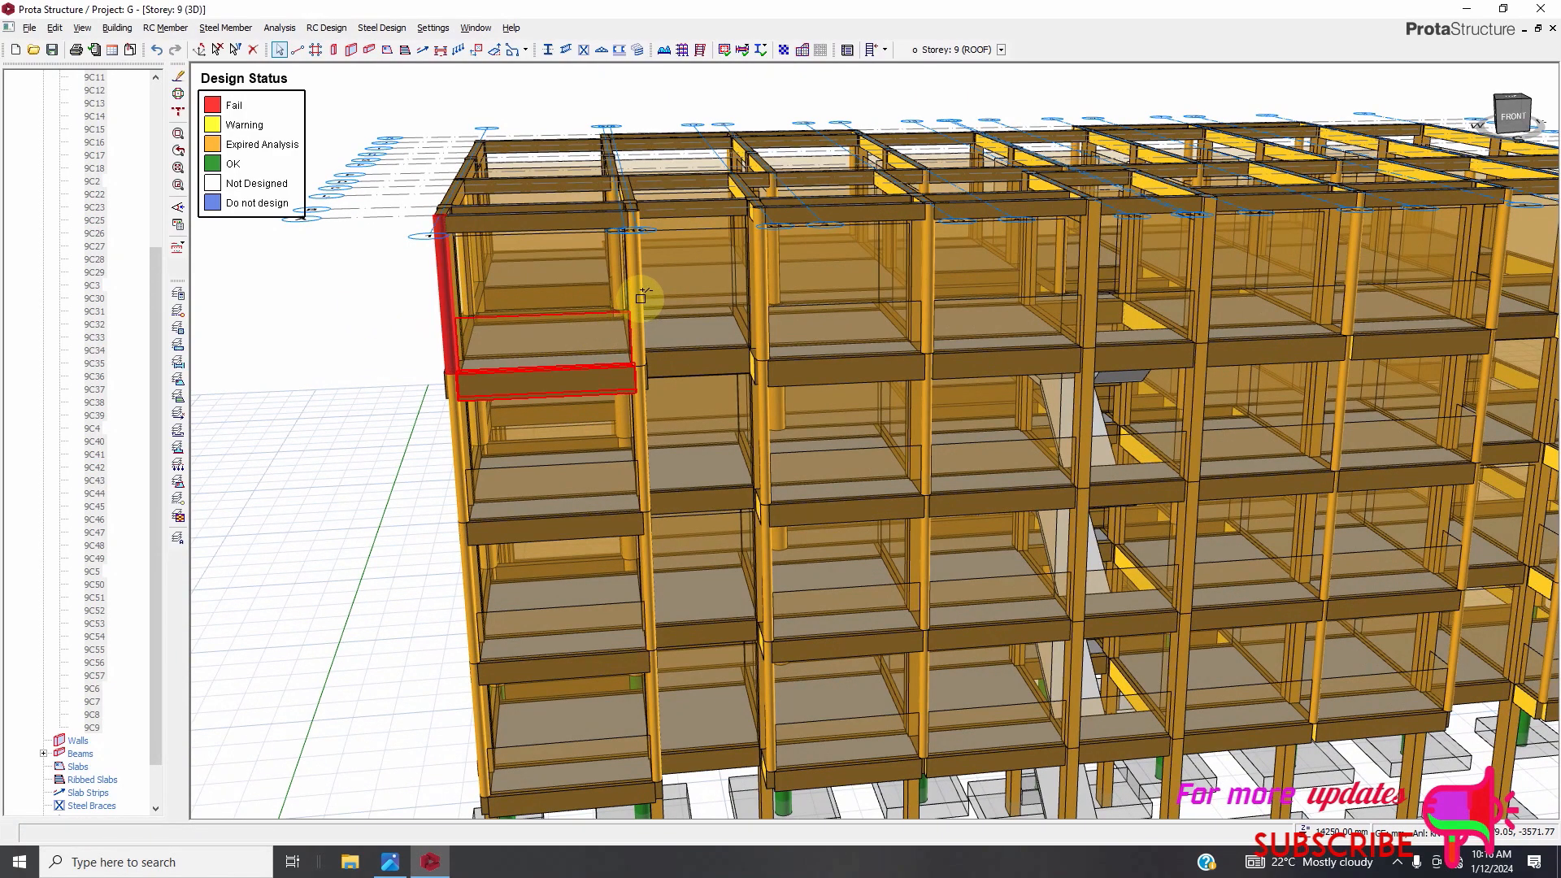
pyautogui.keyDown('ctrl'); pyautogui.click(767, 303); pyautogui.keyUp('ctrl')
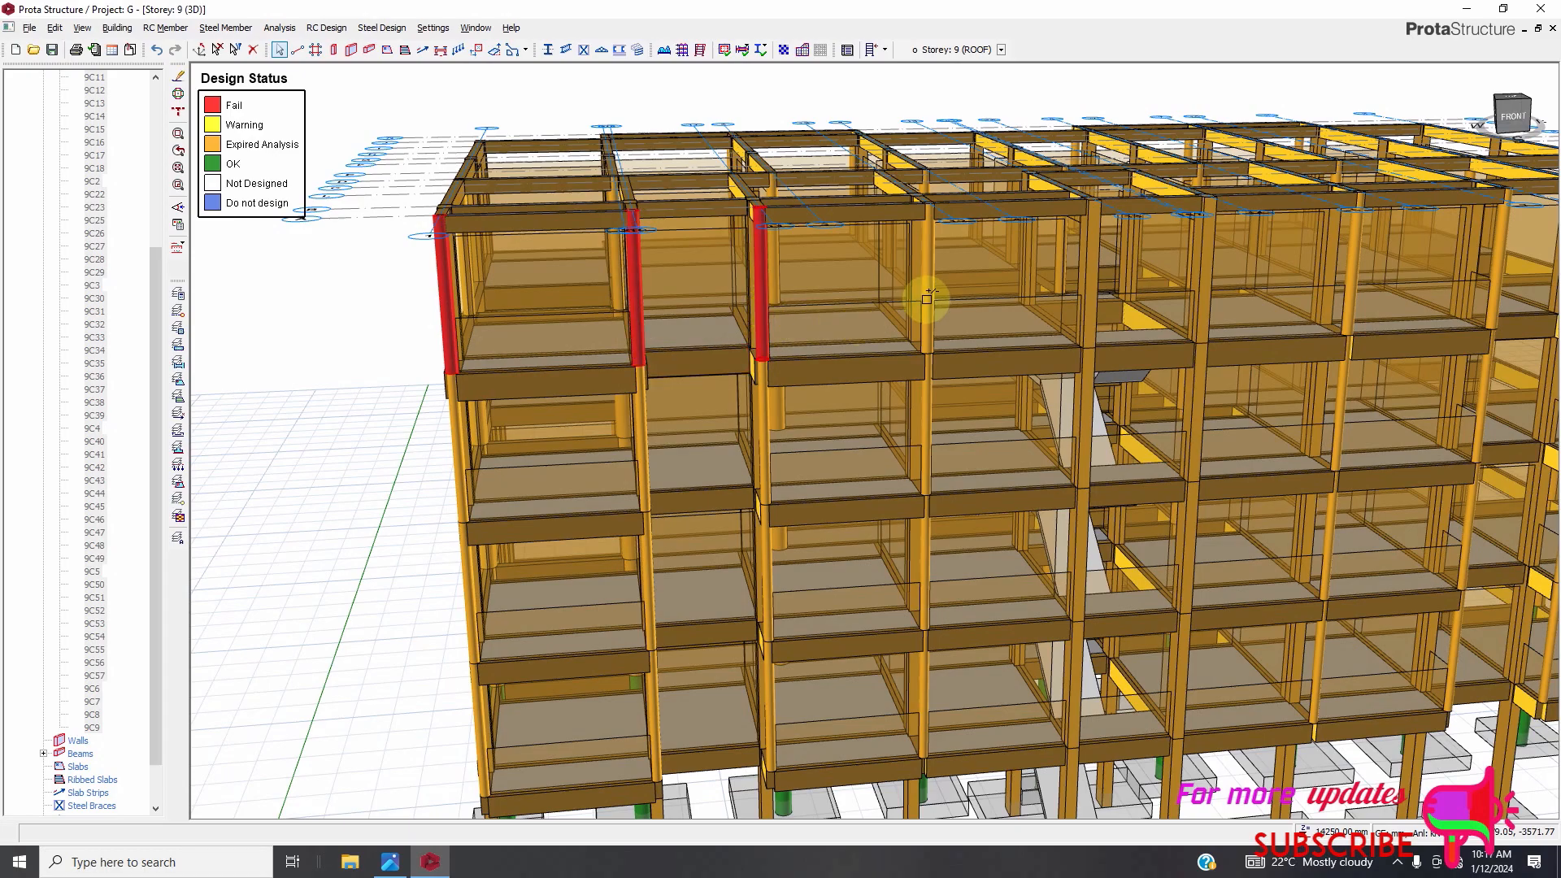
pyautogui.keyDown('ctrl'); pyautogui.click(931, 280); pyautogui.keyUp('ctrl')
pyautogui.scroll(-4, 686, 363)
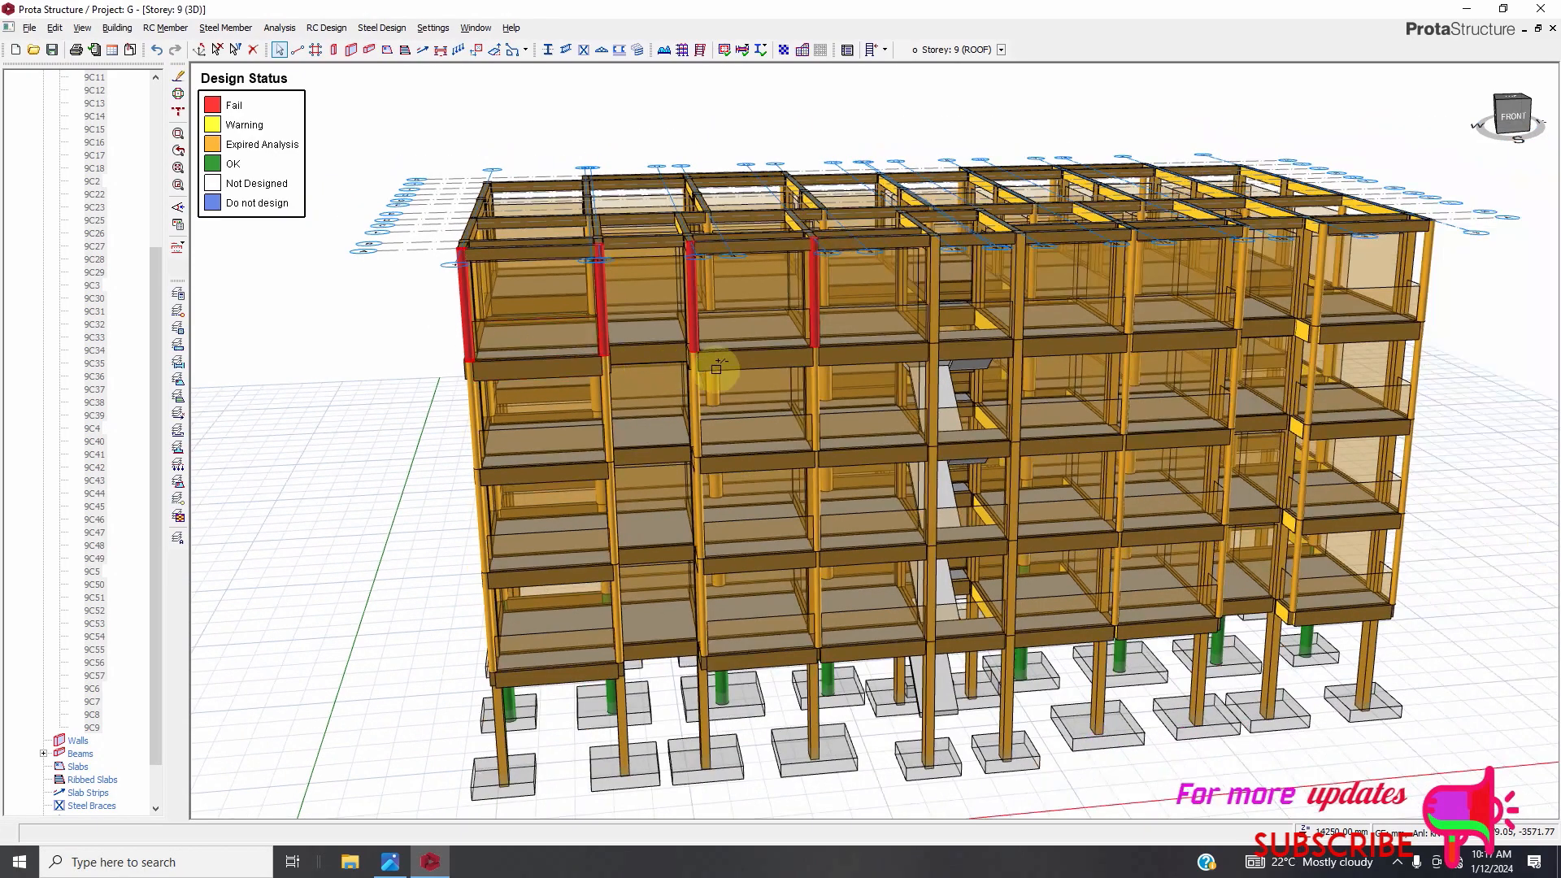
pyautogui.scroll(4, 1041, 299)
pyautogui.scroll(2, 1045, 297)
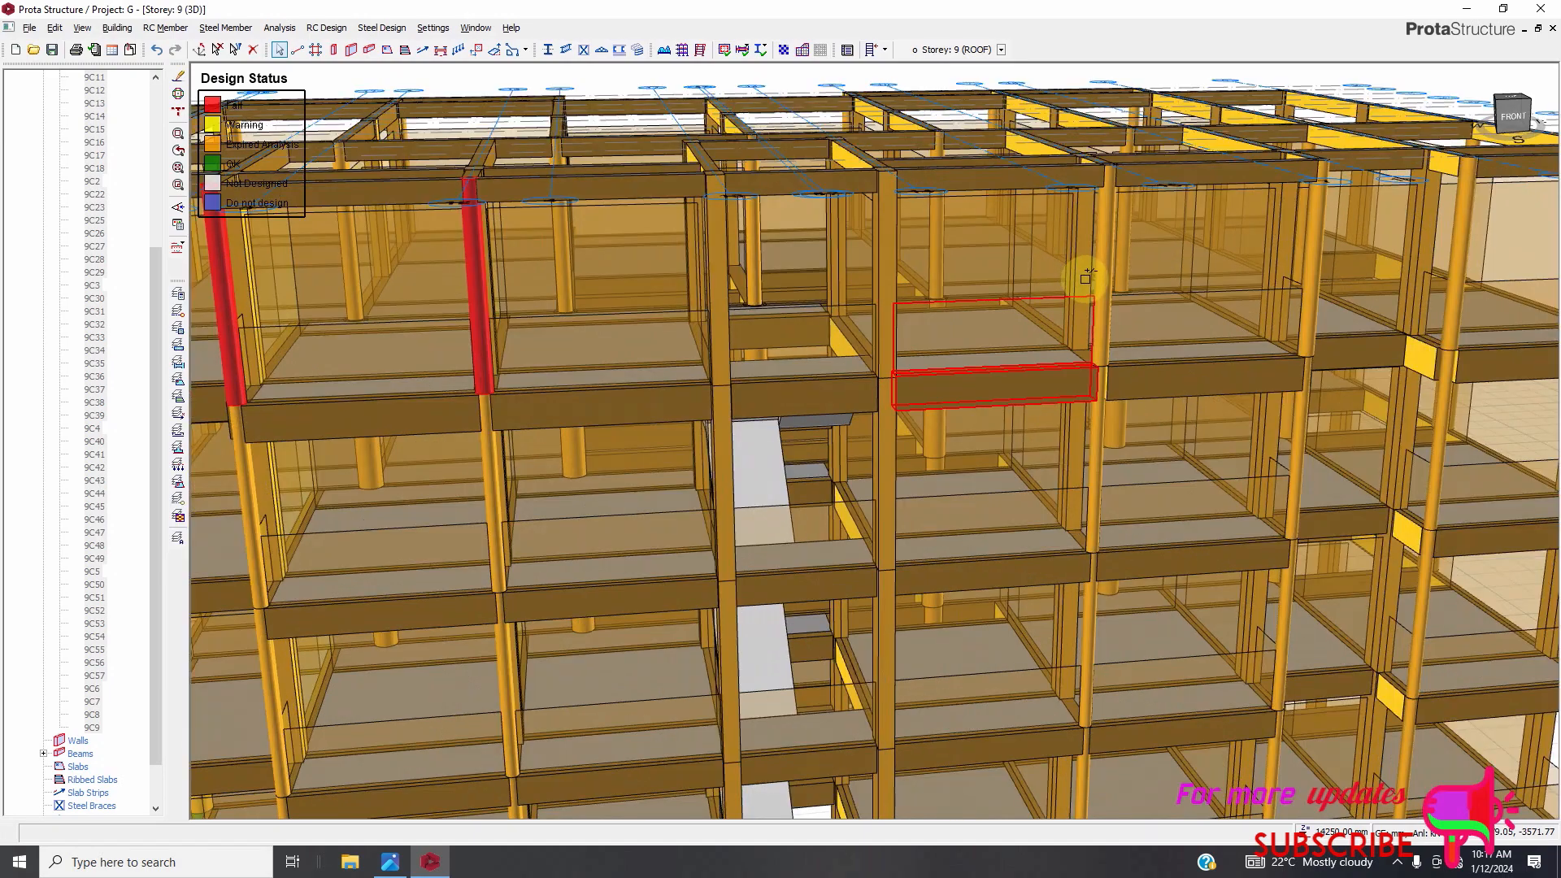
pyautogui.keyDown('ctrl'); pyautogui.click(1108, 307); pyautogui.keyUp('ctrl')
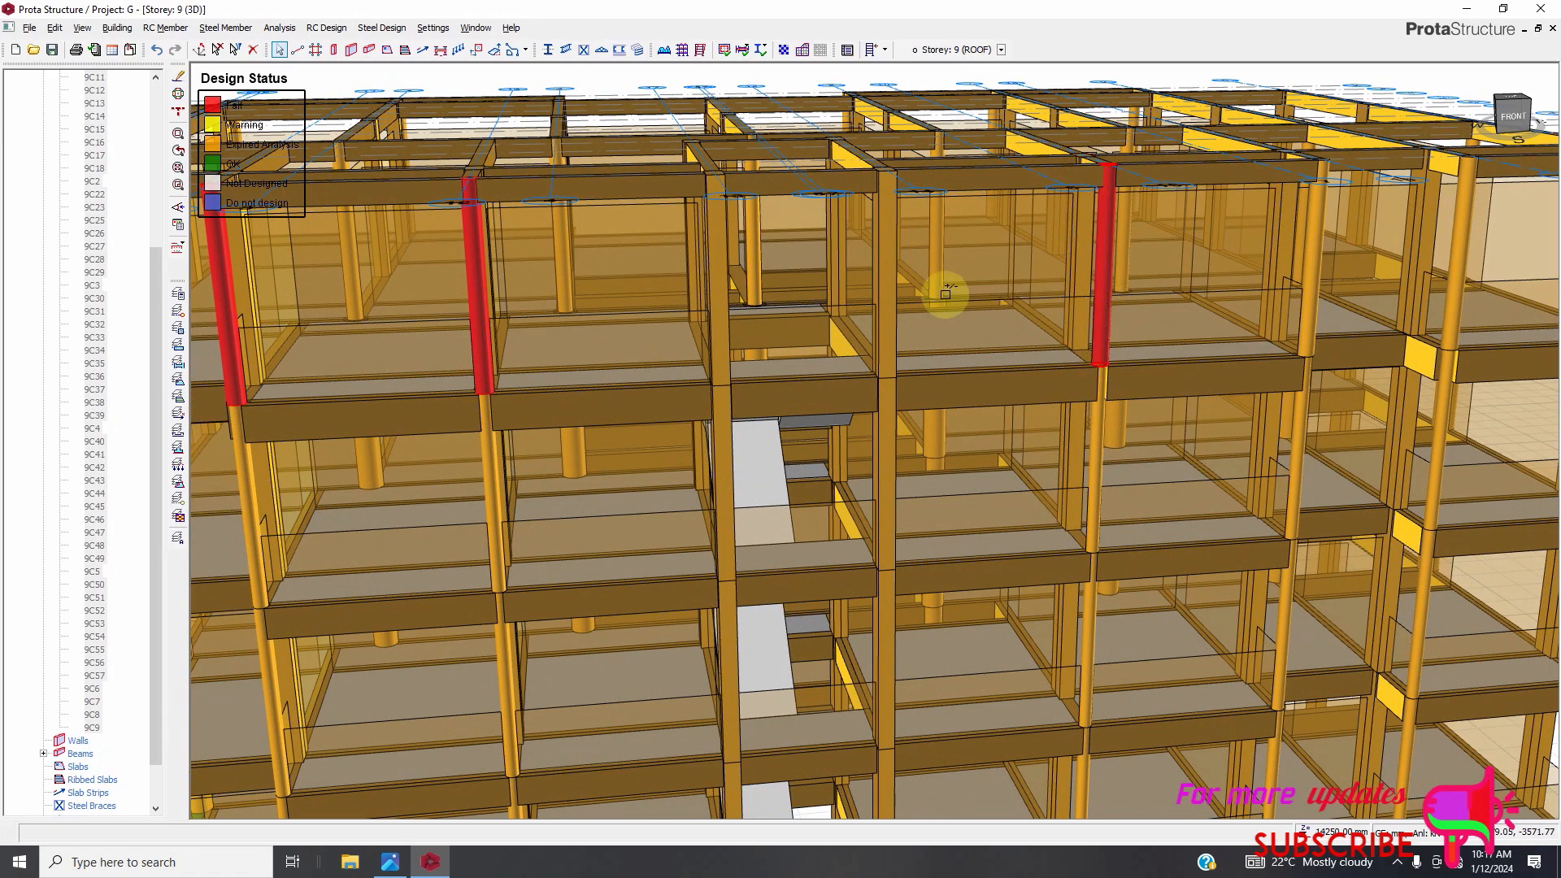
# Open the column table for roof columns 9C50–9C57, set all their b1 values to 200 mm, and close it.
pyautogui.scroll(-4, 1056, 317)
pyautogui.scroll(3, 1192, 276)
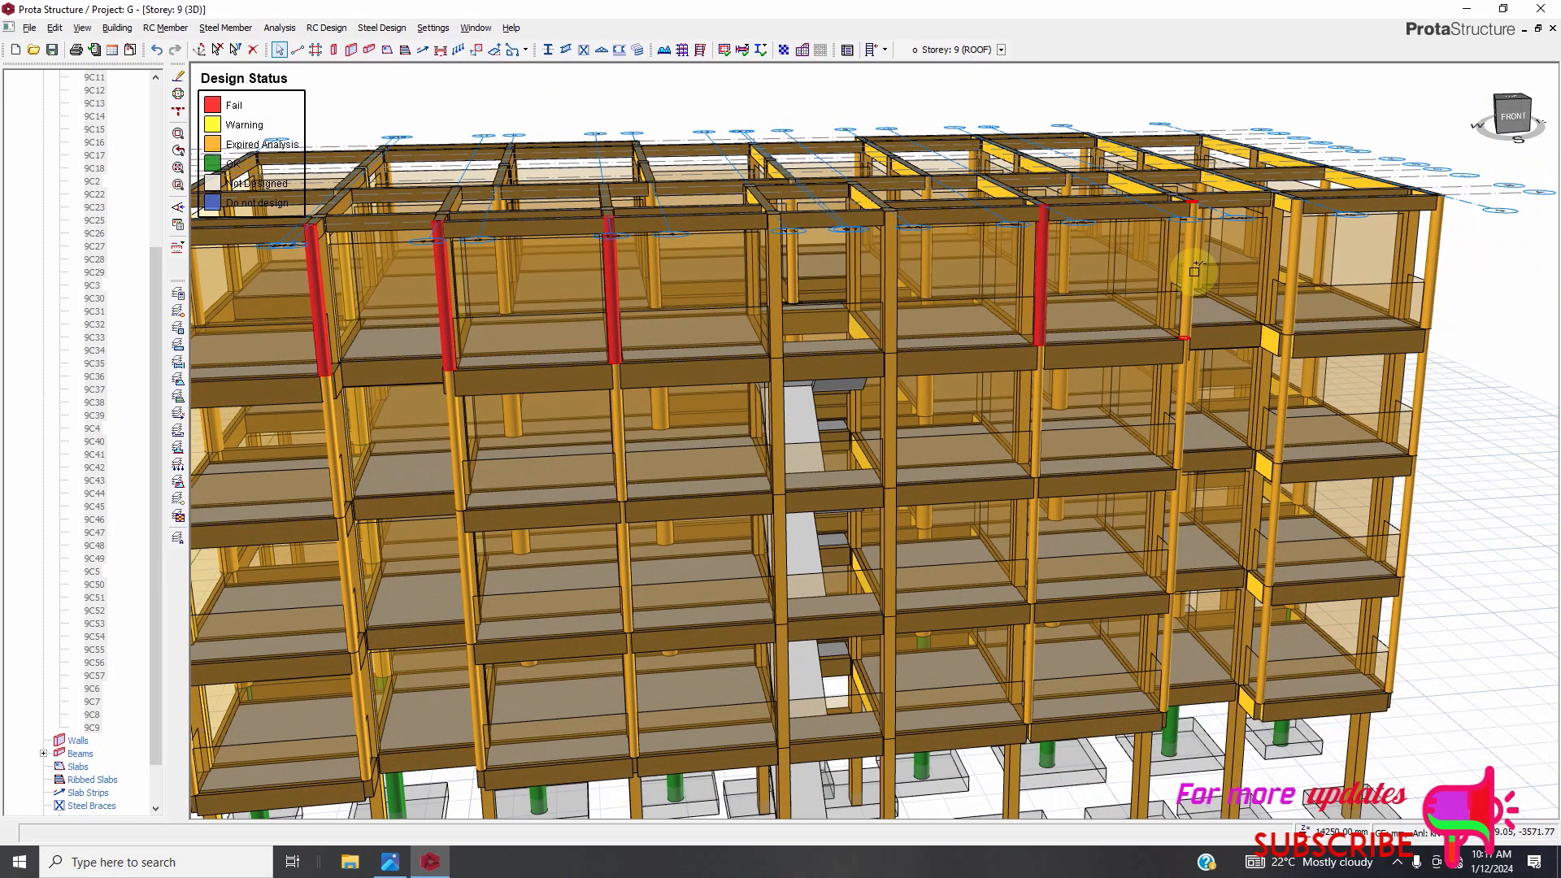
pyautogui.scroll(3, 1194, 274)
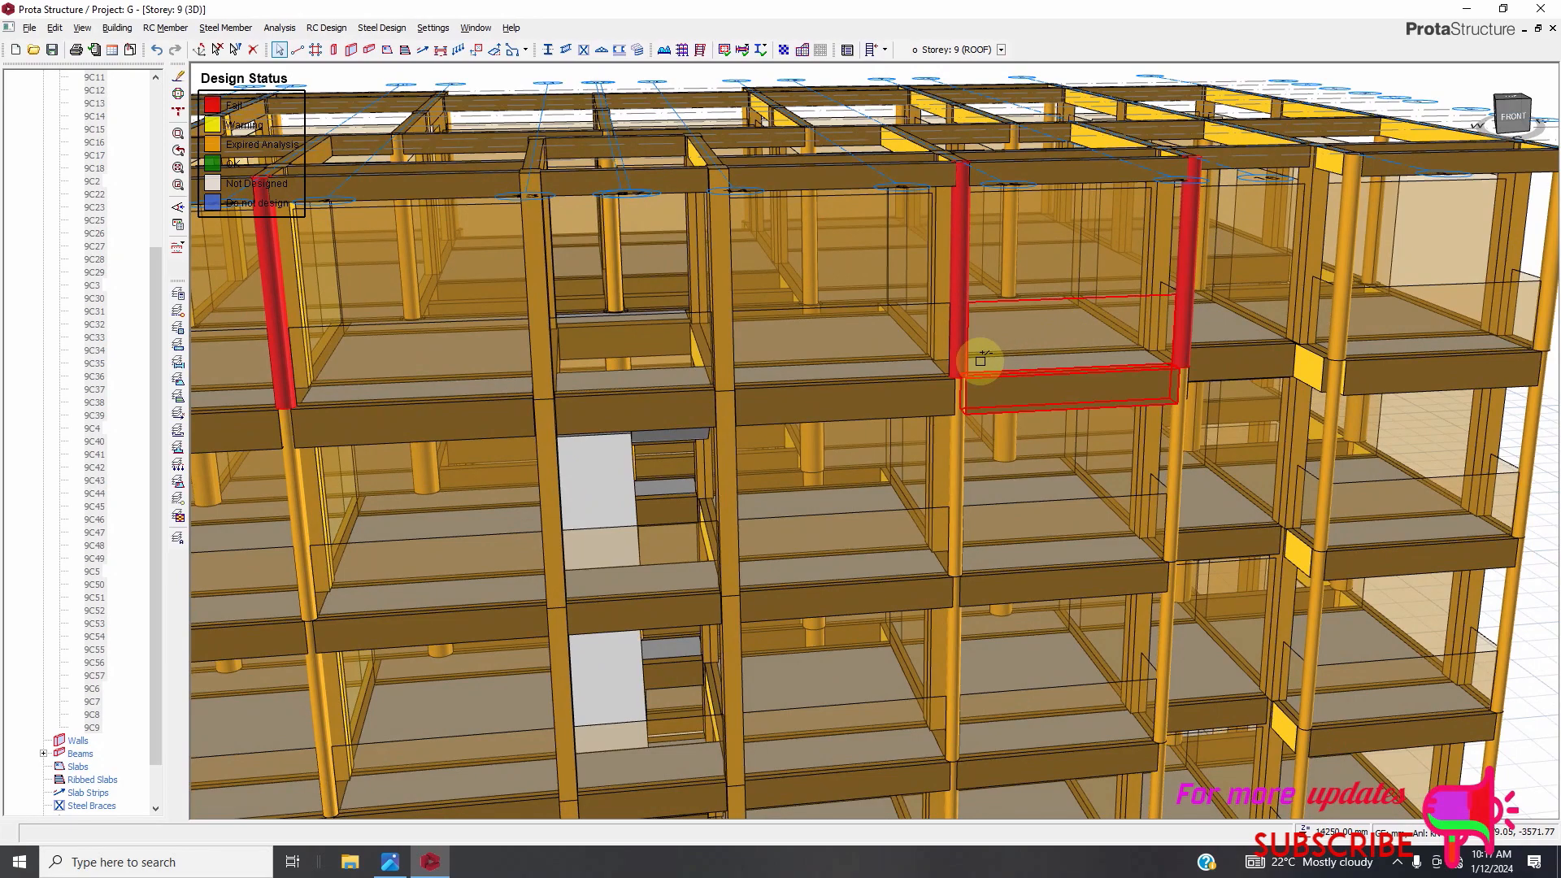
pyautogui.scroll(-2, 1185, 321)
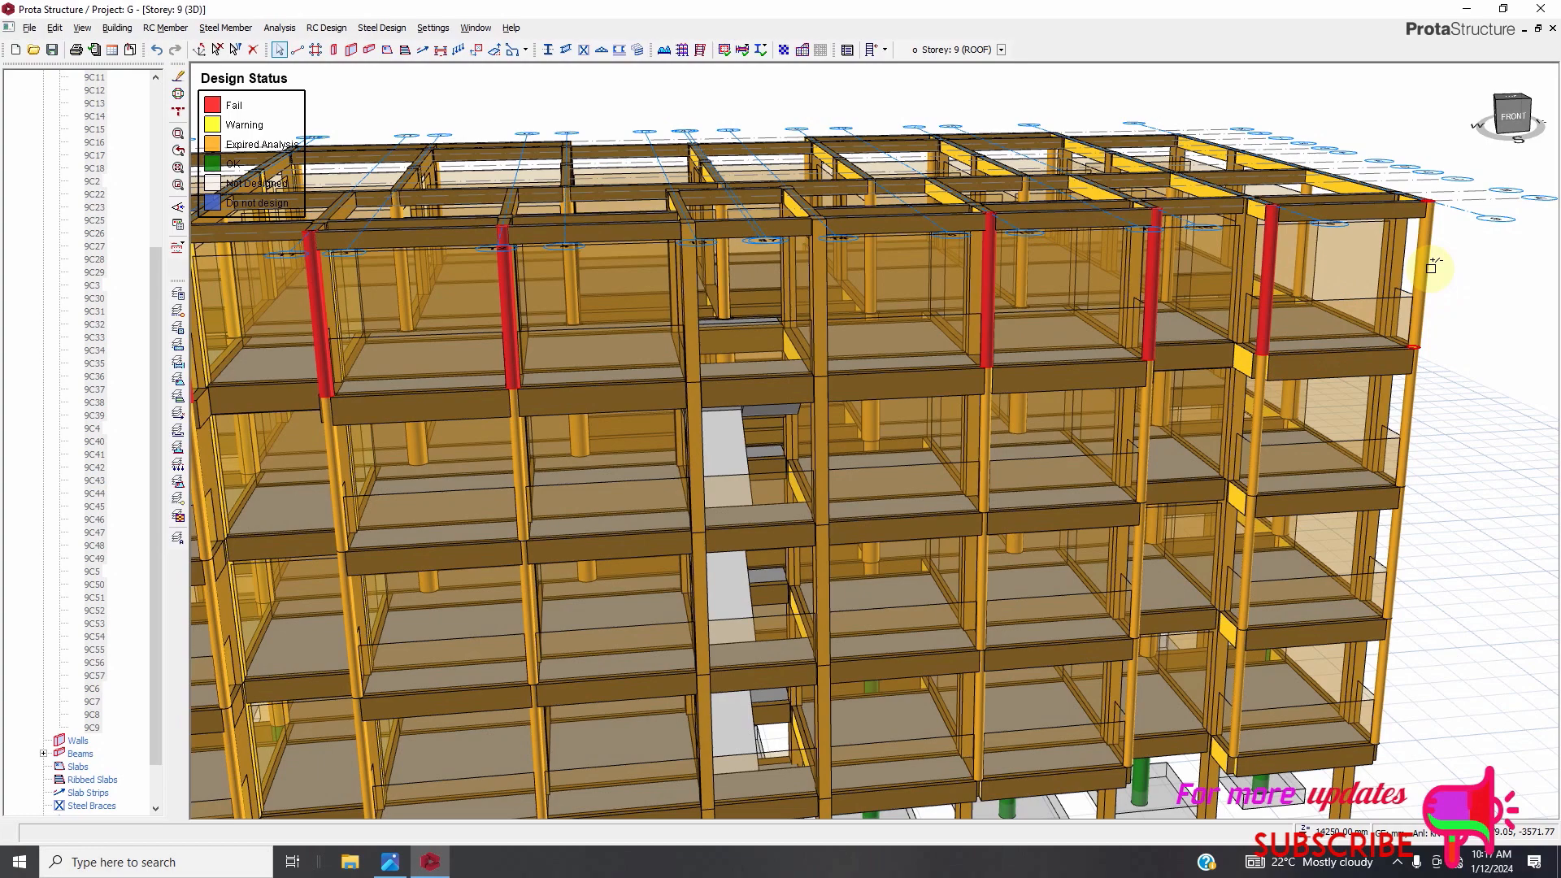
pyautogui.rightClick(1423, 326)
pyautogui.click(1284, 352)
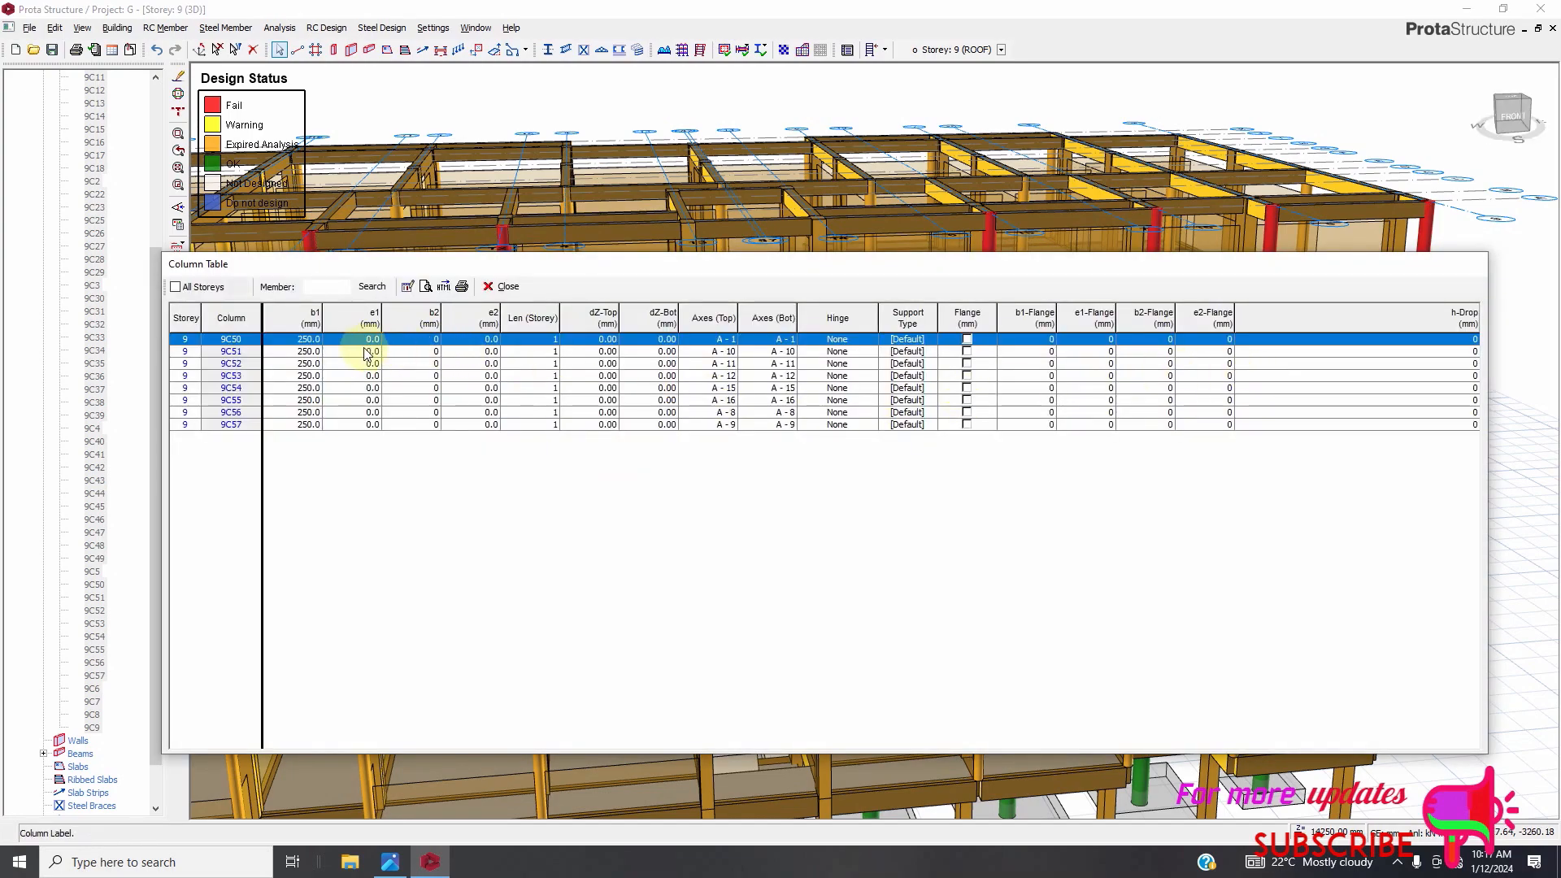
pyautogui.click(313, 318)
pyautogui.click(407, 288)
pyautogui.write('200')
pyautogui.click(857, 530)
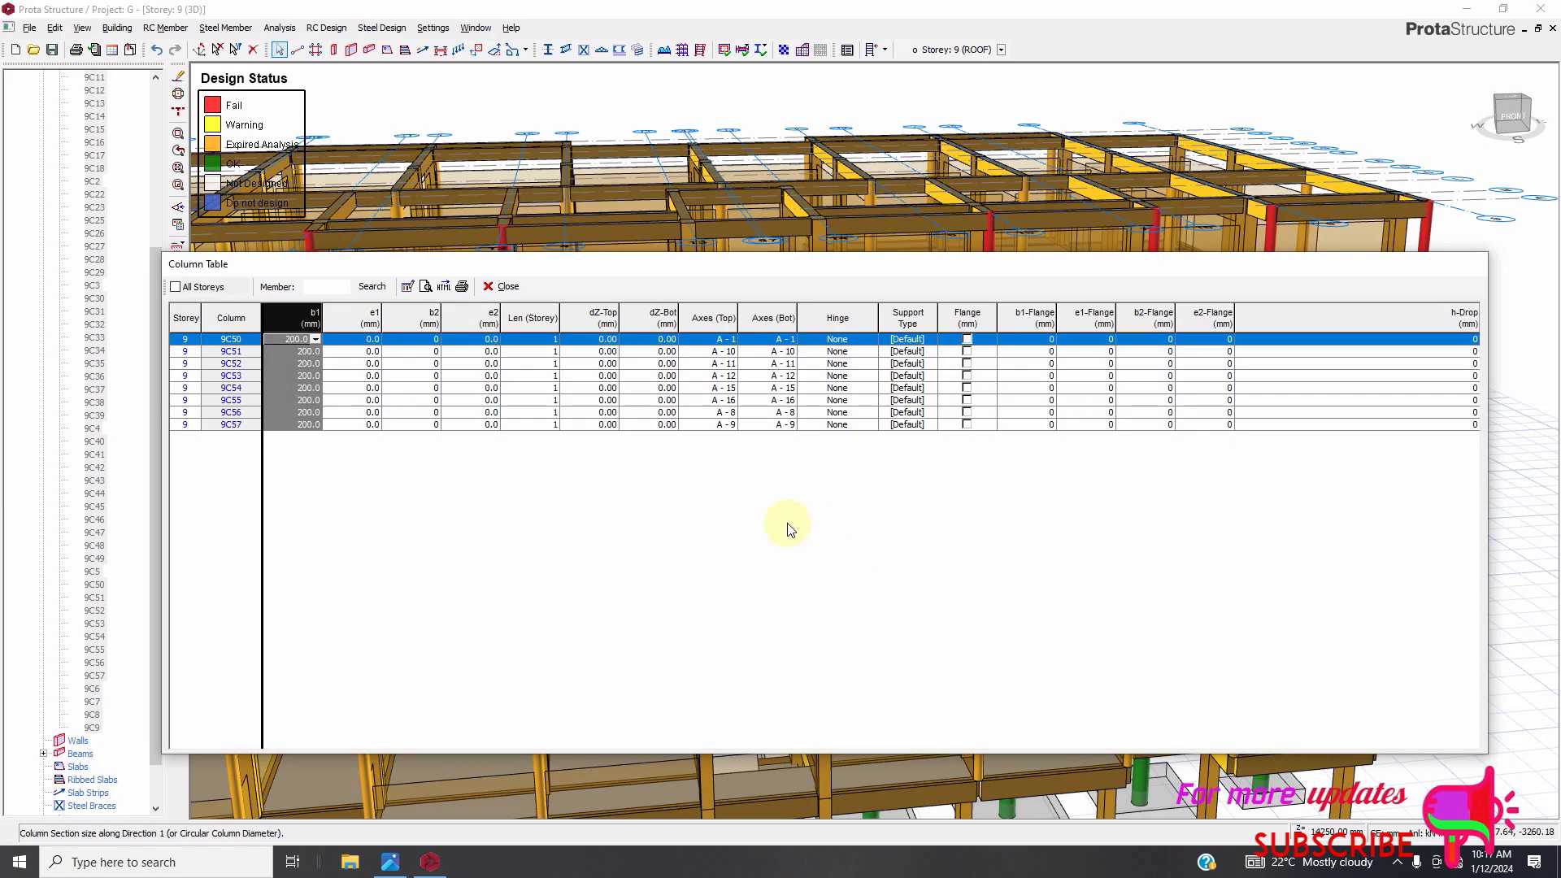
pyautogui.click(504, 286)
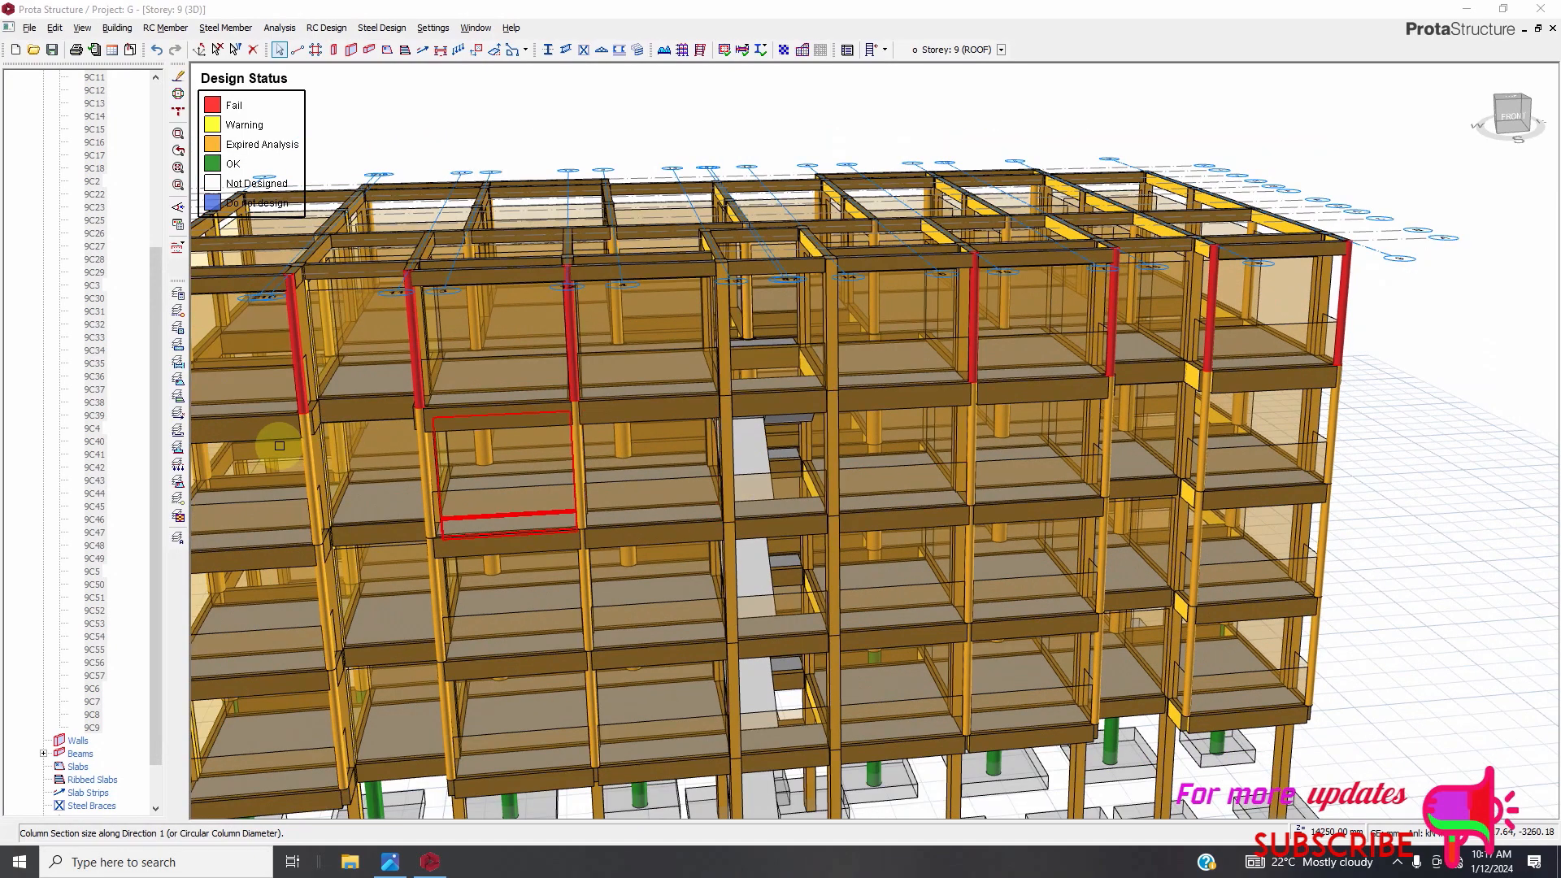
pyautogui.click(122, 312)
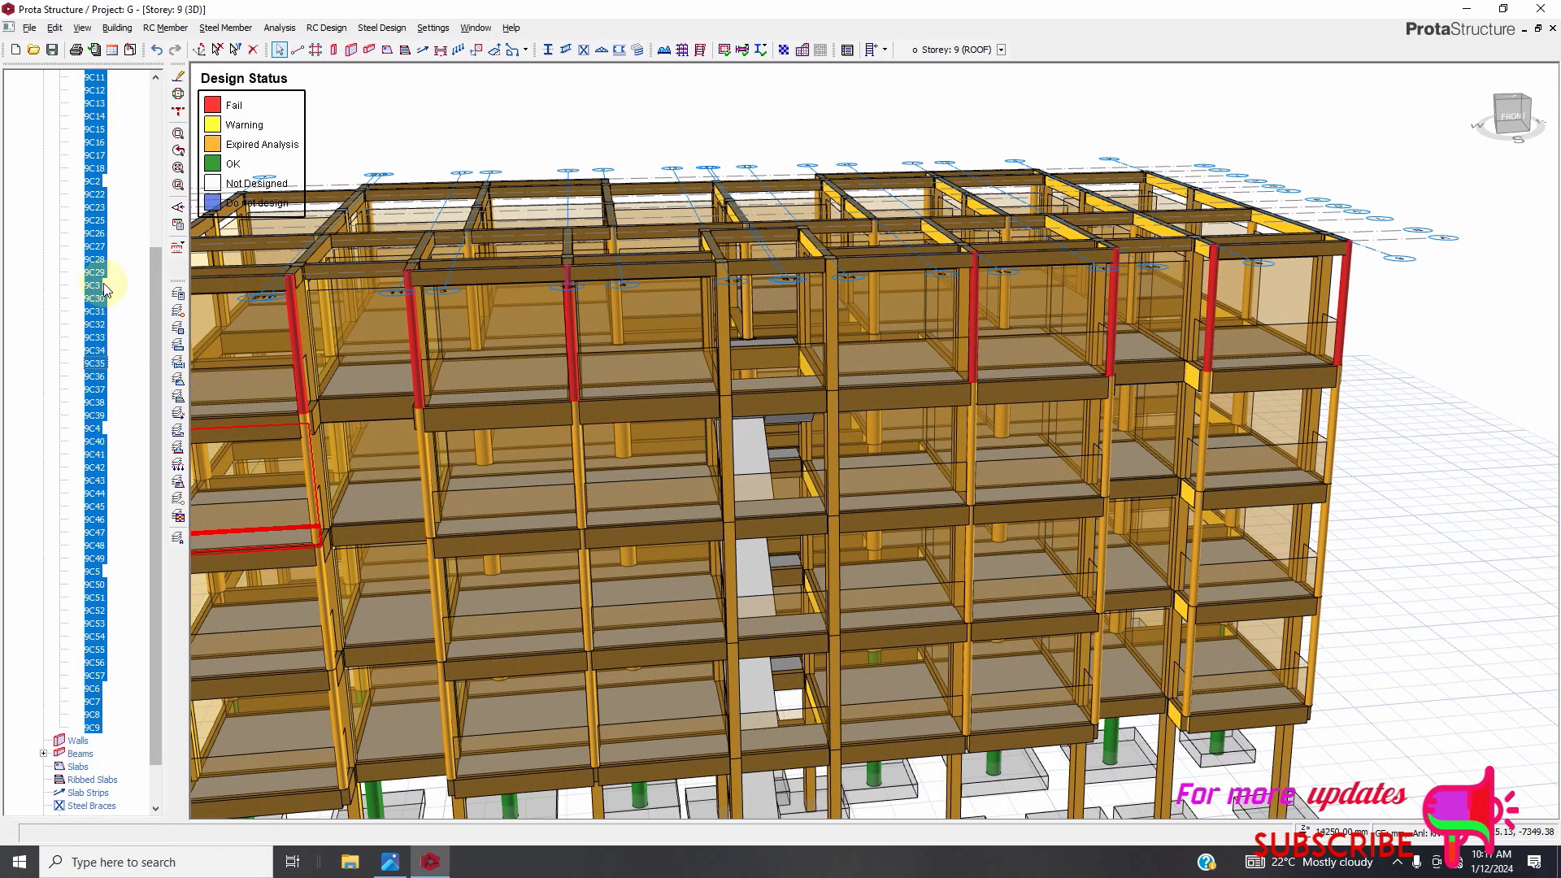
pyautogui.scroll(6, 100, 283)
pyautogui.rightClick(85, 330)
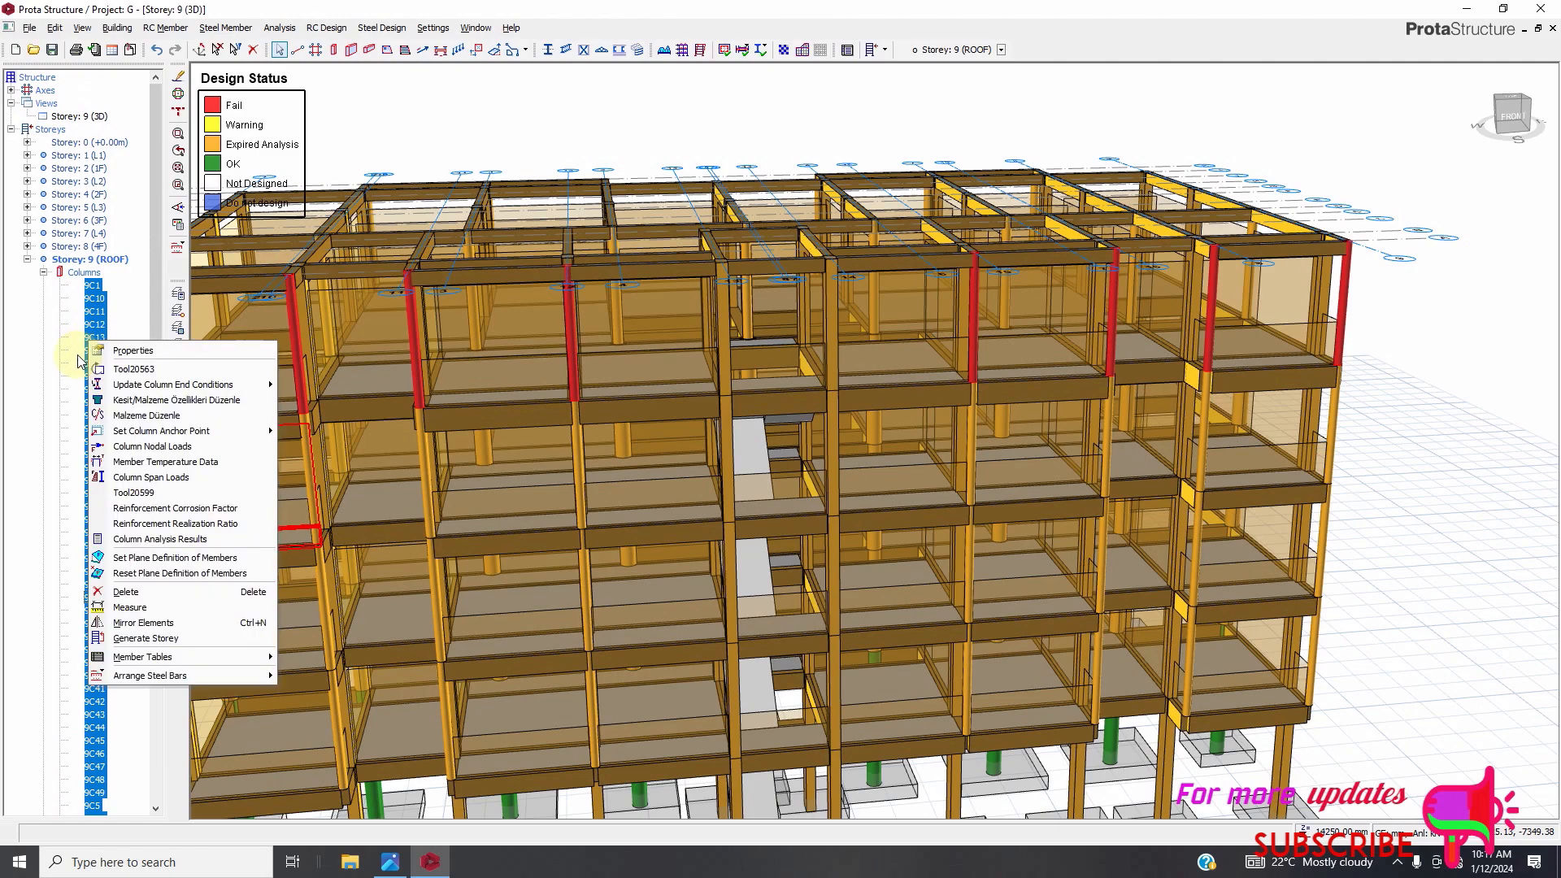
pyautogui.click(134, 353)
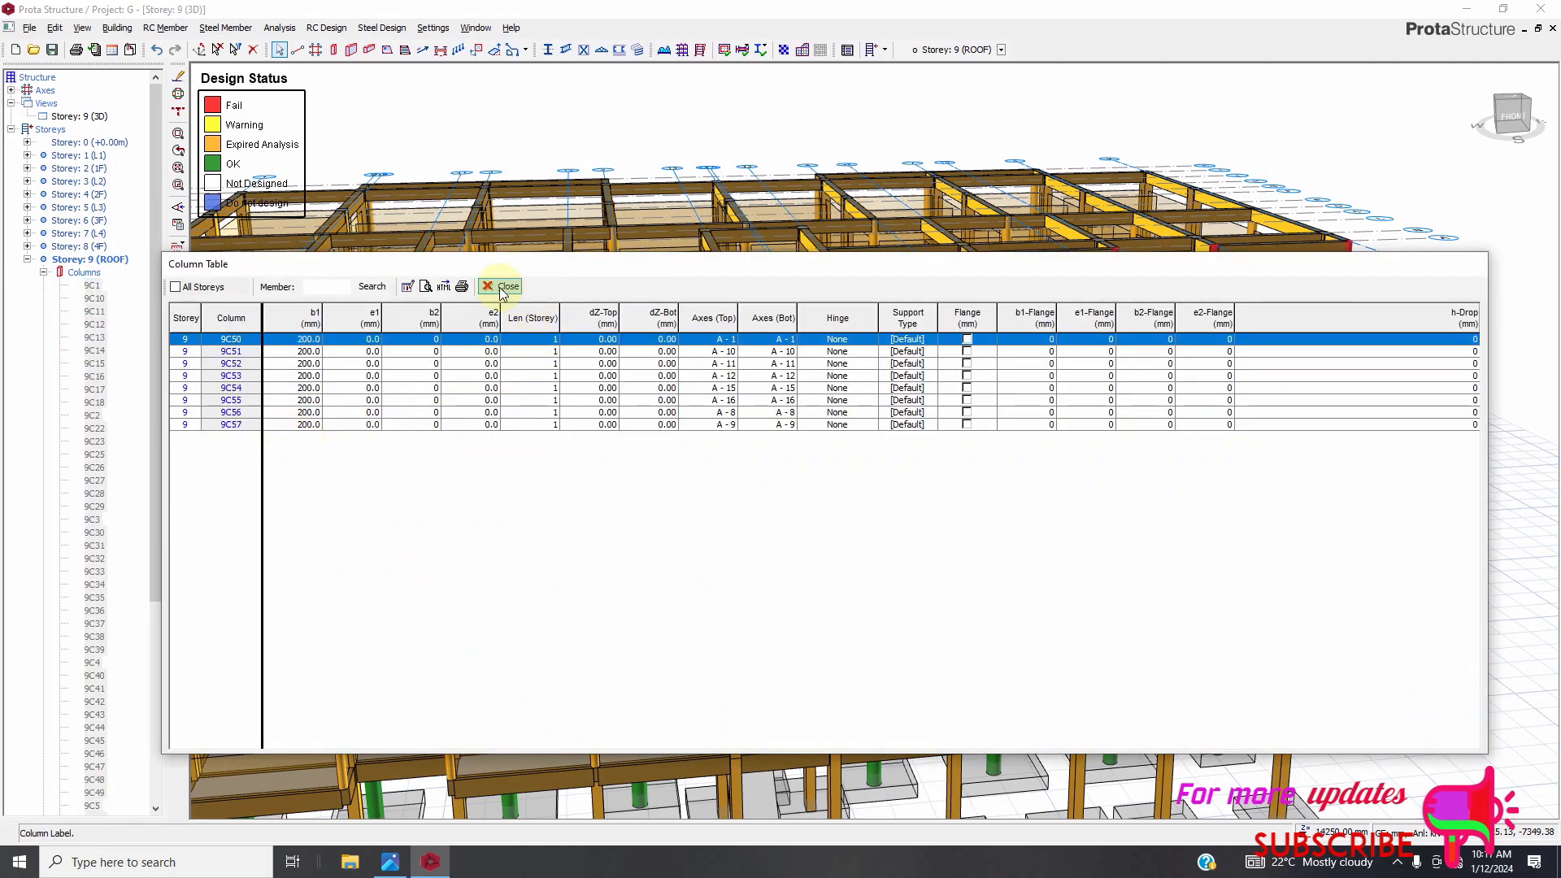
pyautogui.click(498, 285)
pyautogui.click(124, 395)
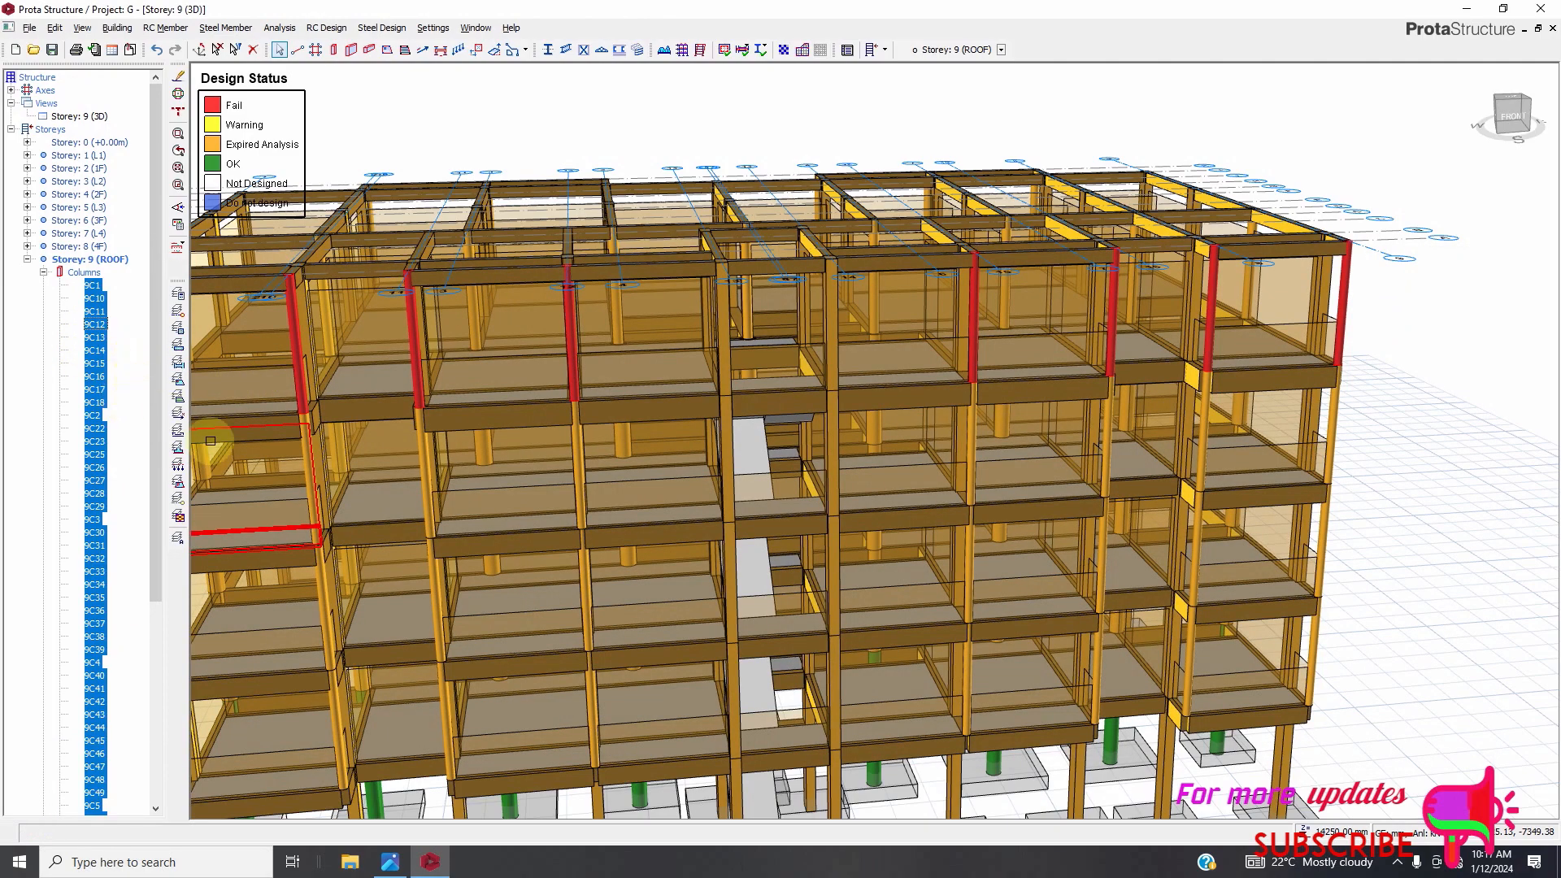
pyautogui.click(983, 704)
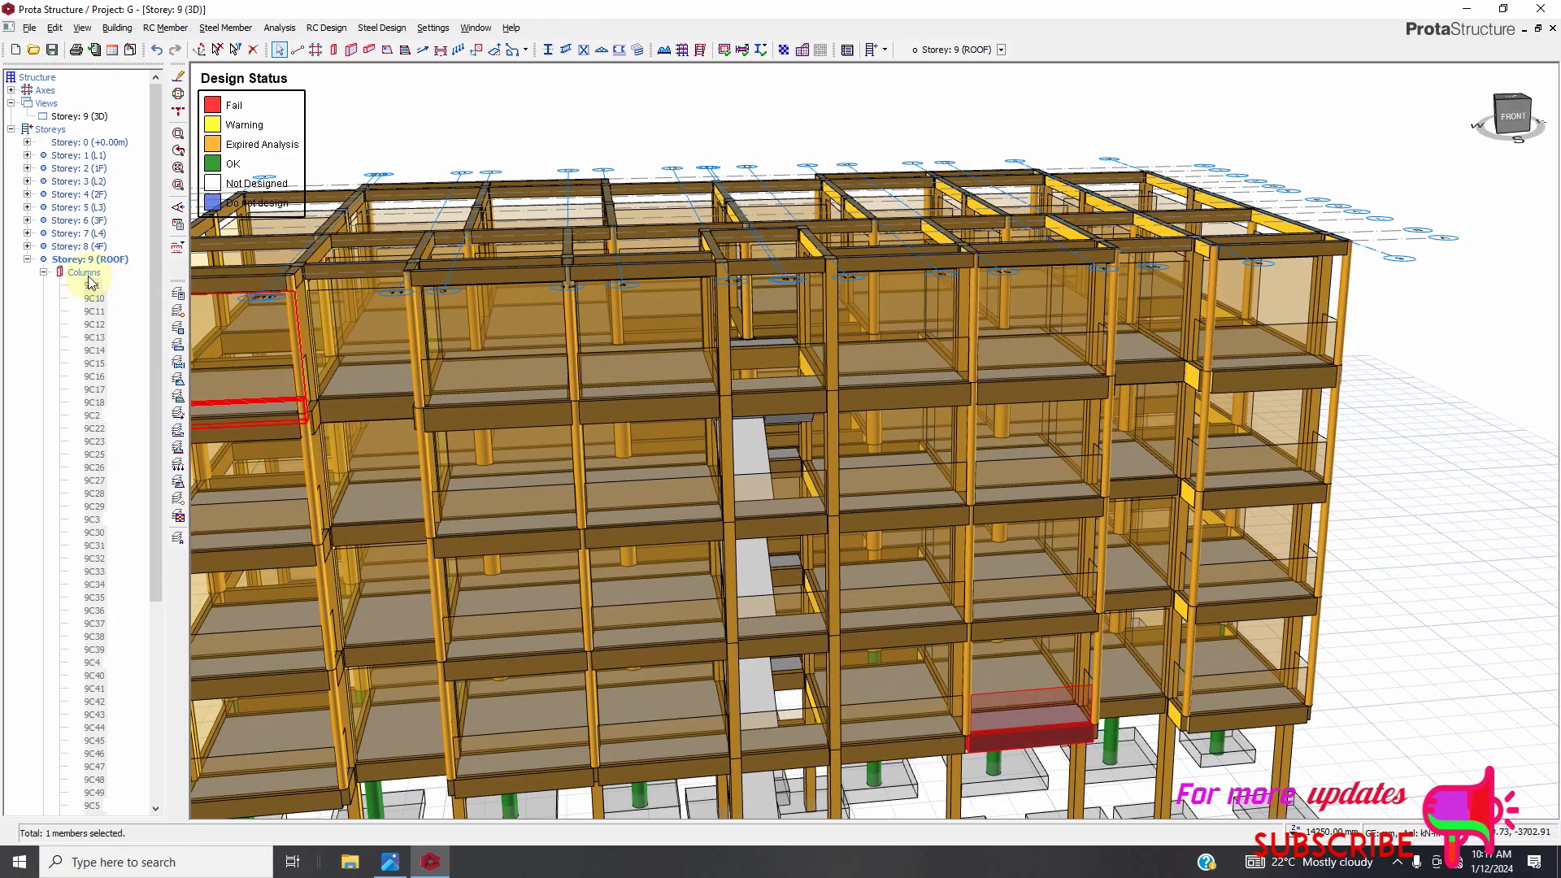
# Select all Storey 9 (ROOF) columns, open their column table, and set b1 of 9C25 through 9C28 to 400 mm.
pyautogui.click(54, 275)
pyautogui.scroll(-4, 77, 280)
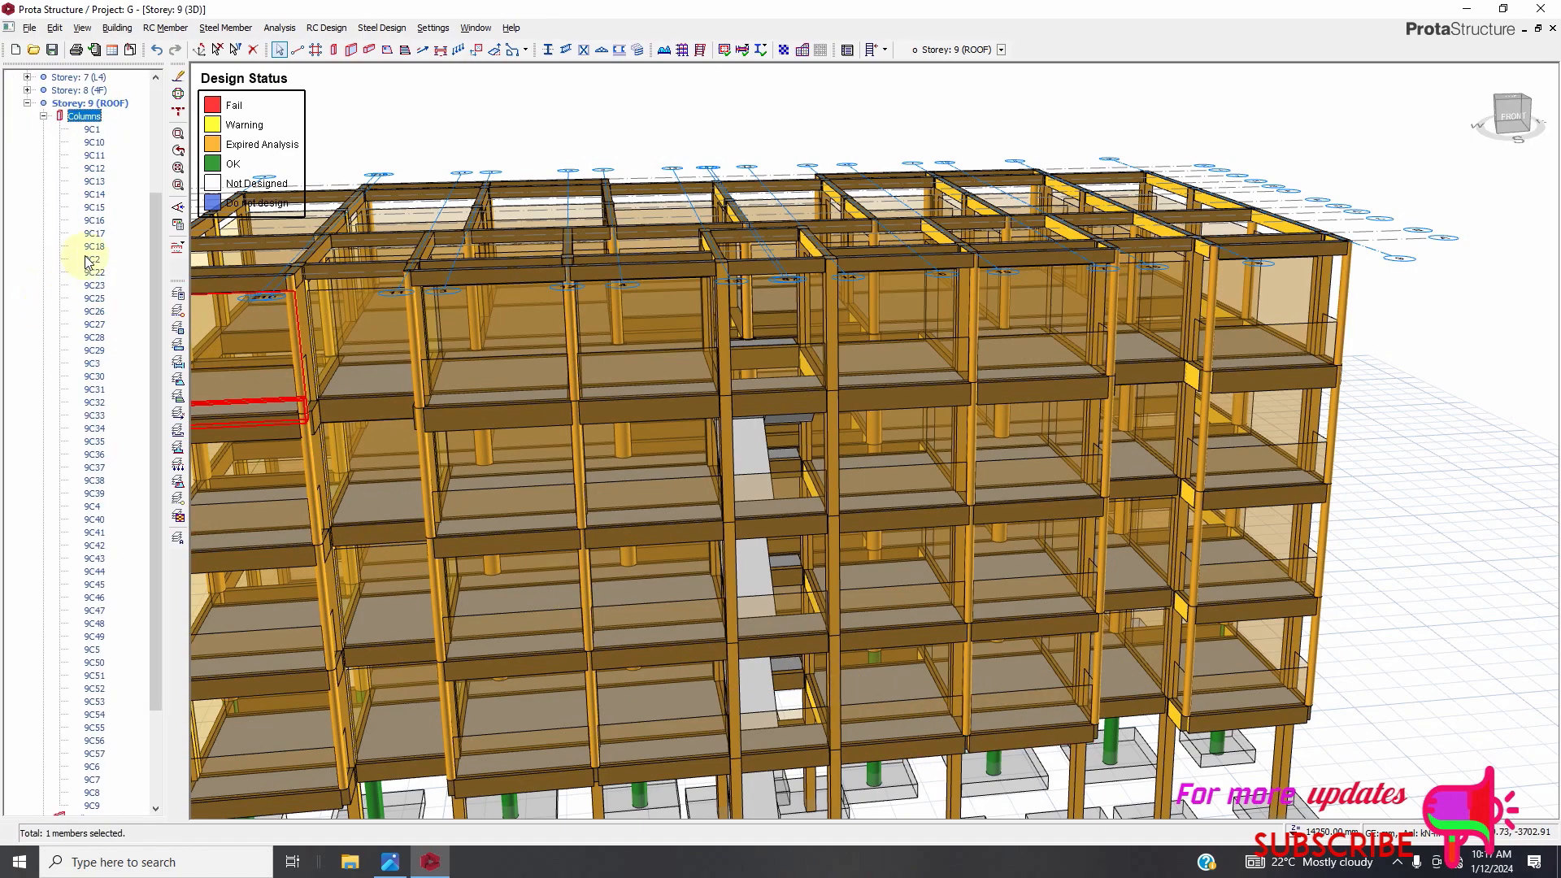
pyautogui.scroll(-4, 81, 365)
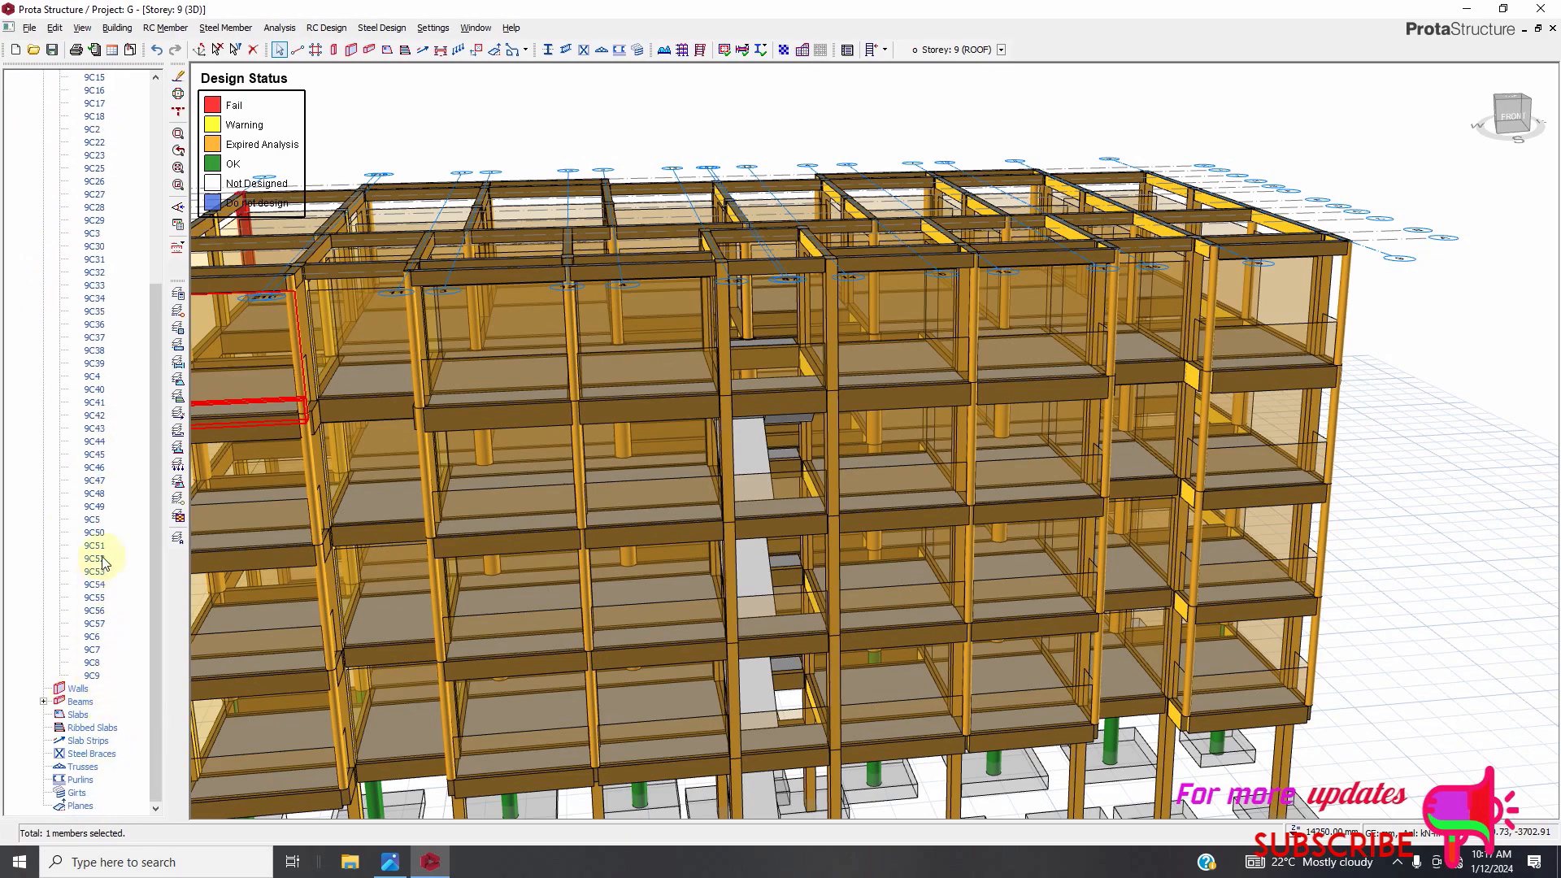
pyautogui.rightClick(104, 483)
pyautogui.click(158, 496)
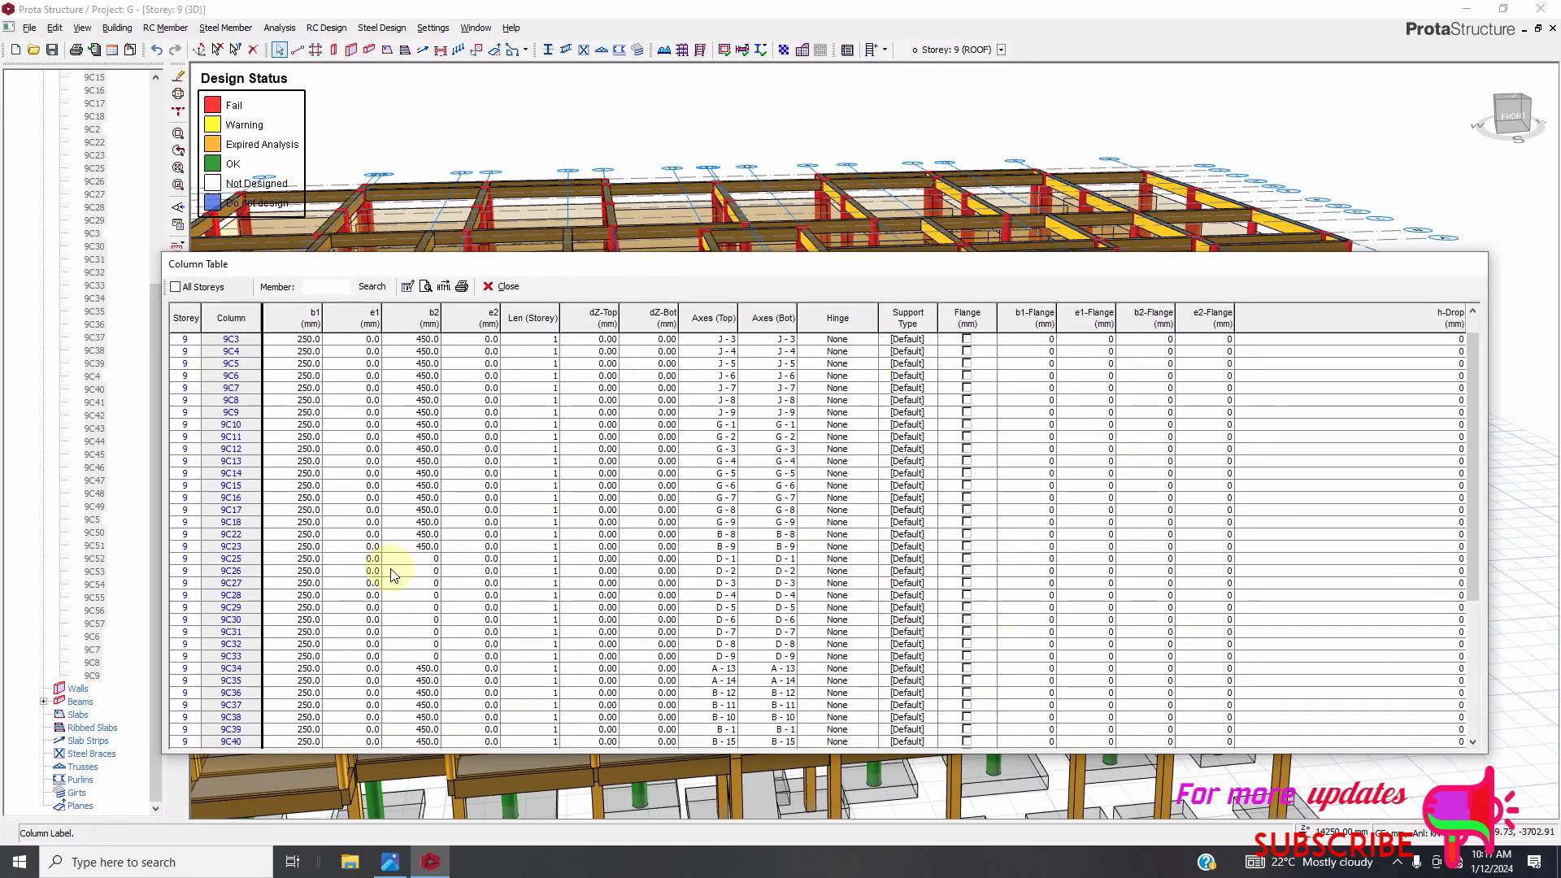
pyautogui.click(294, 561)
pyautogui.click(303, 560)
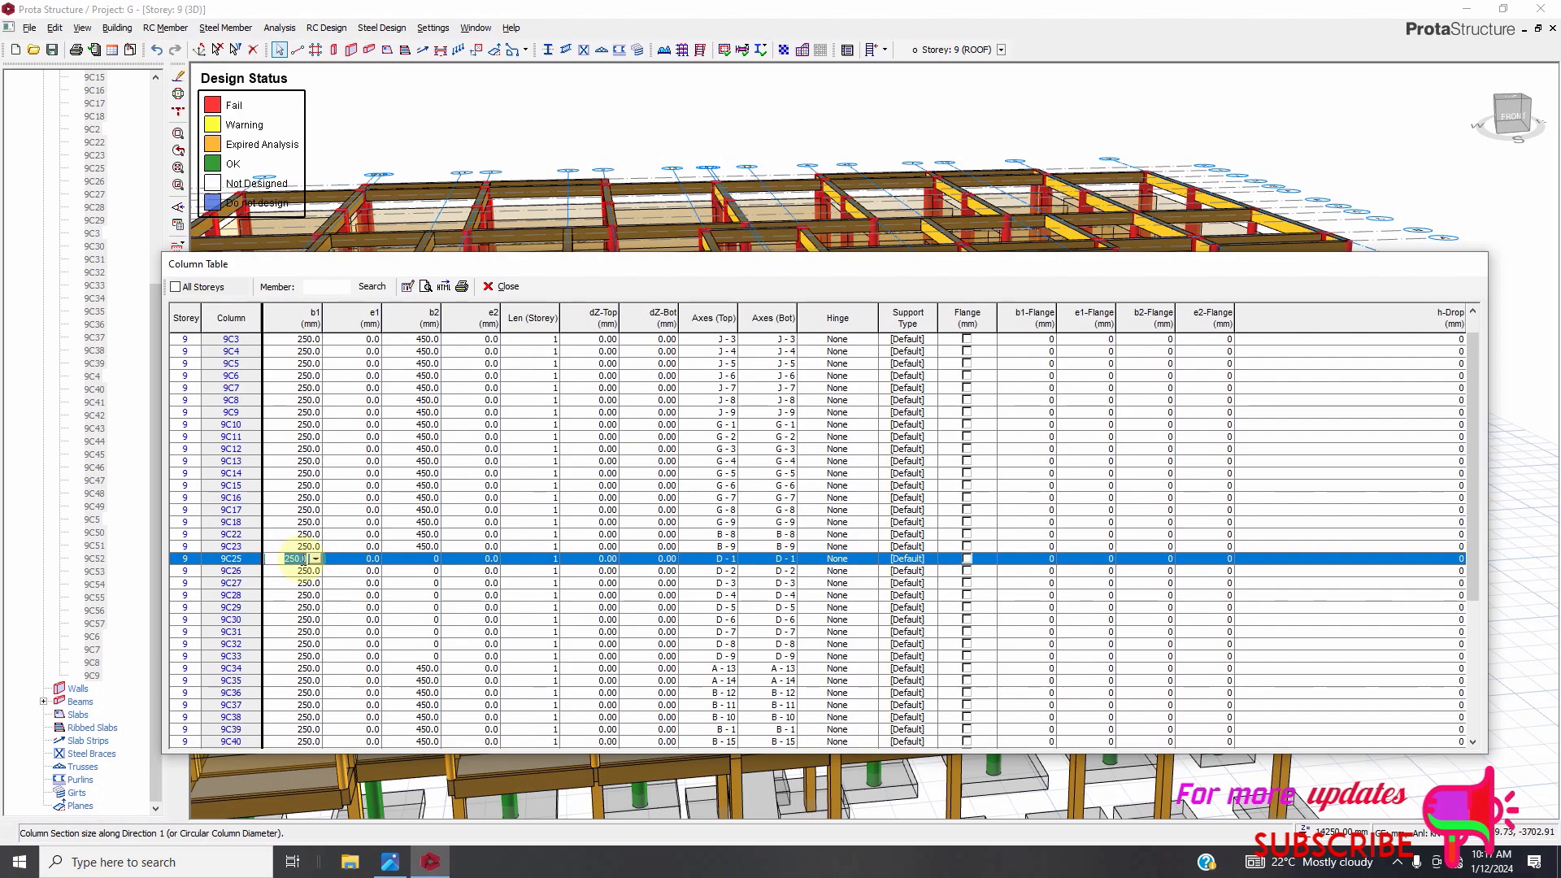
pyautogui.write('400')
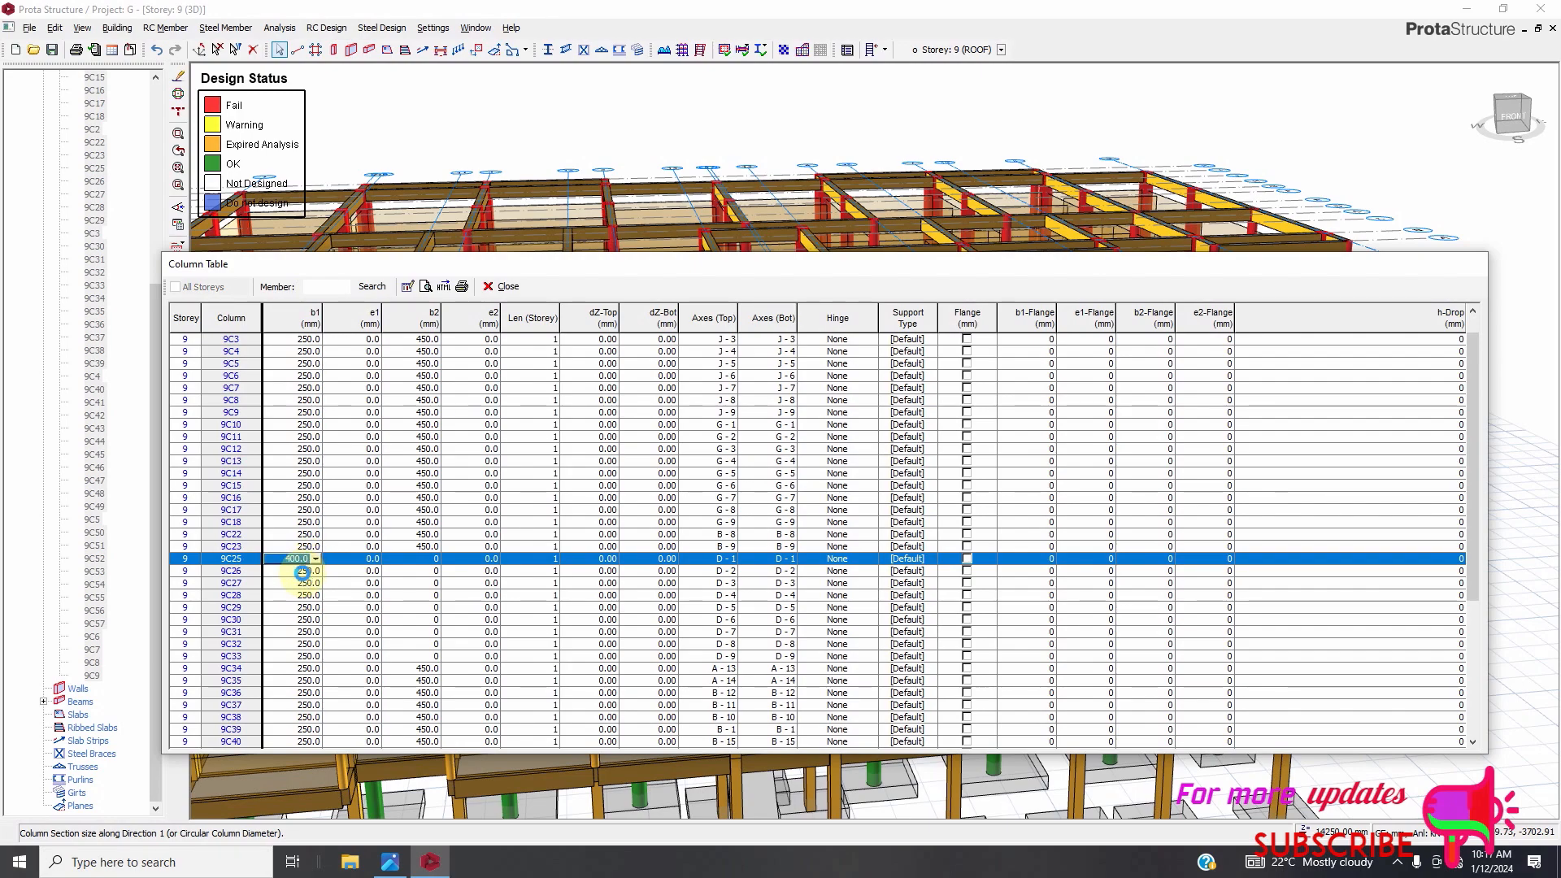
pyautogui.click(303, 571)
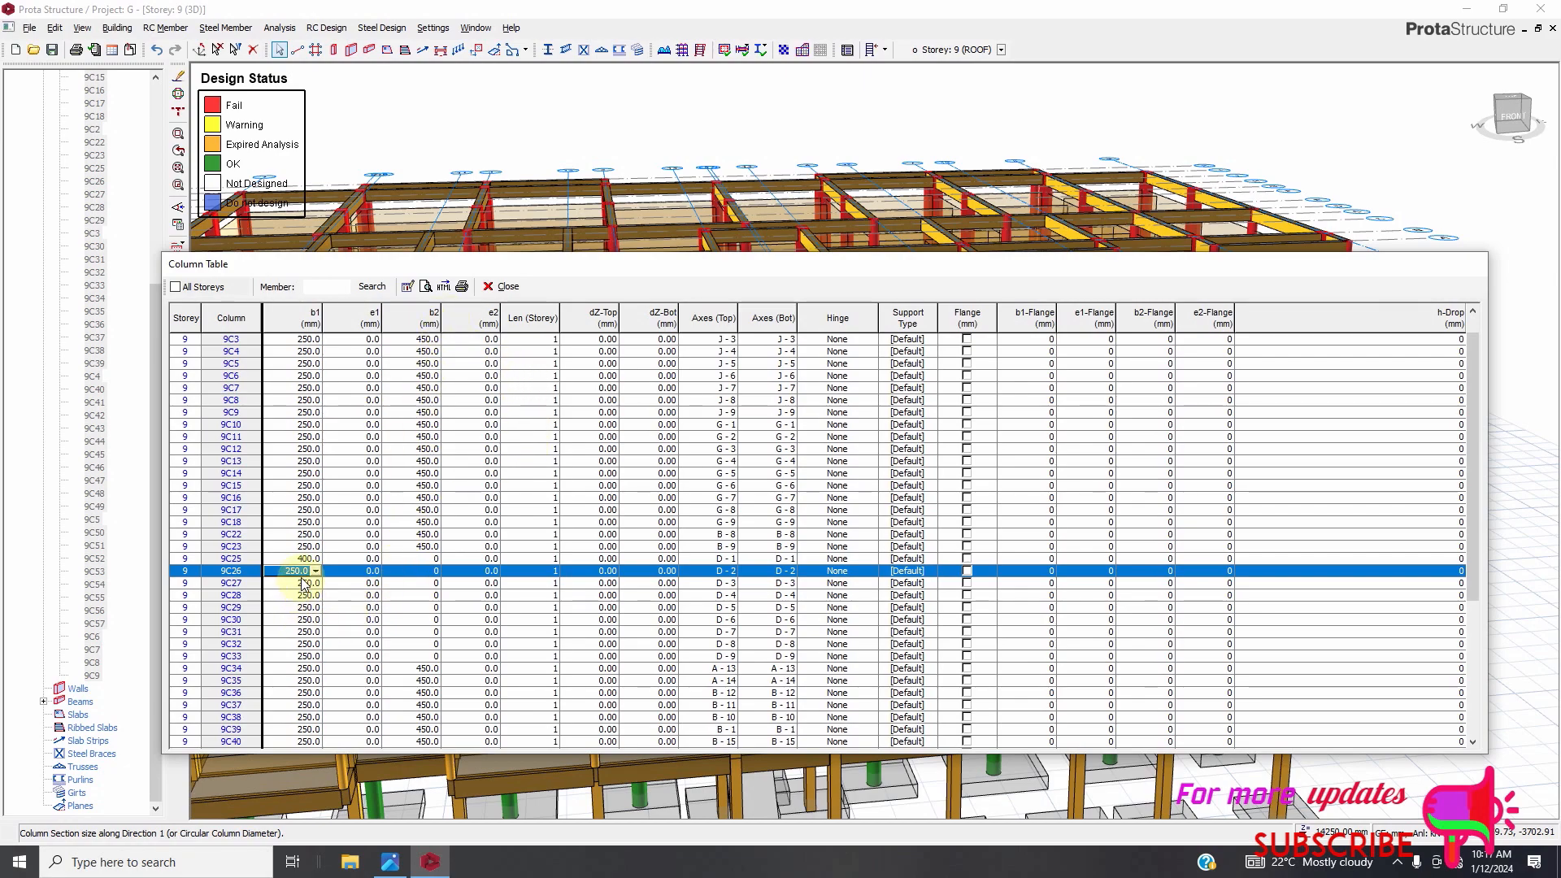
pyautogui.write('40')
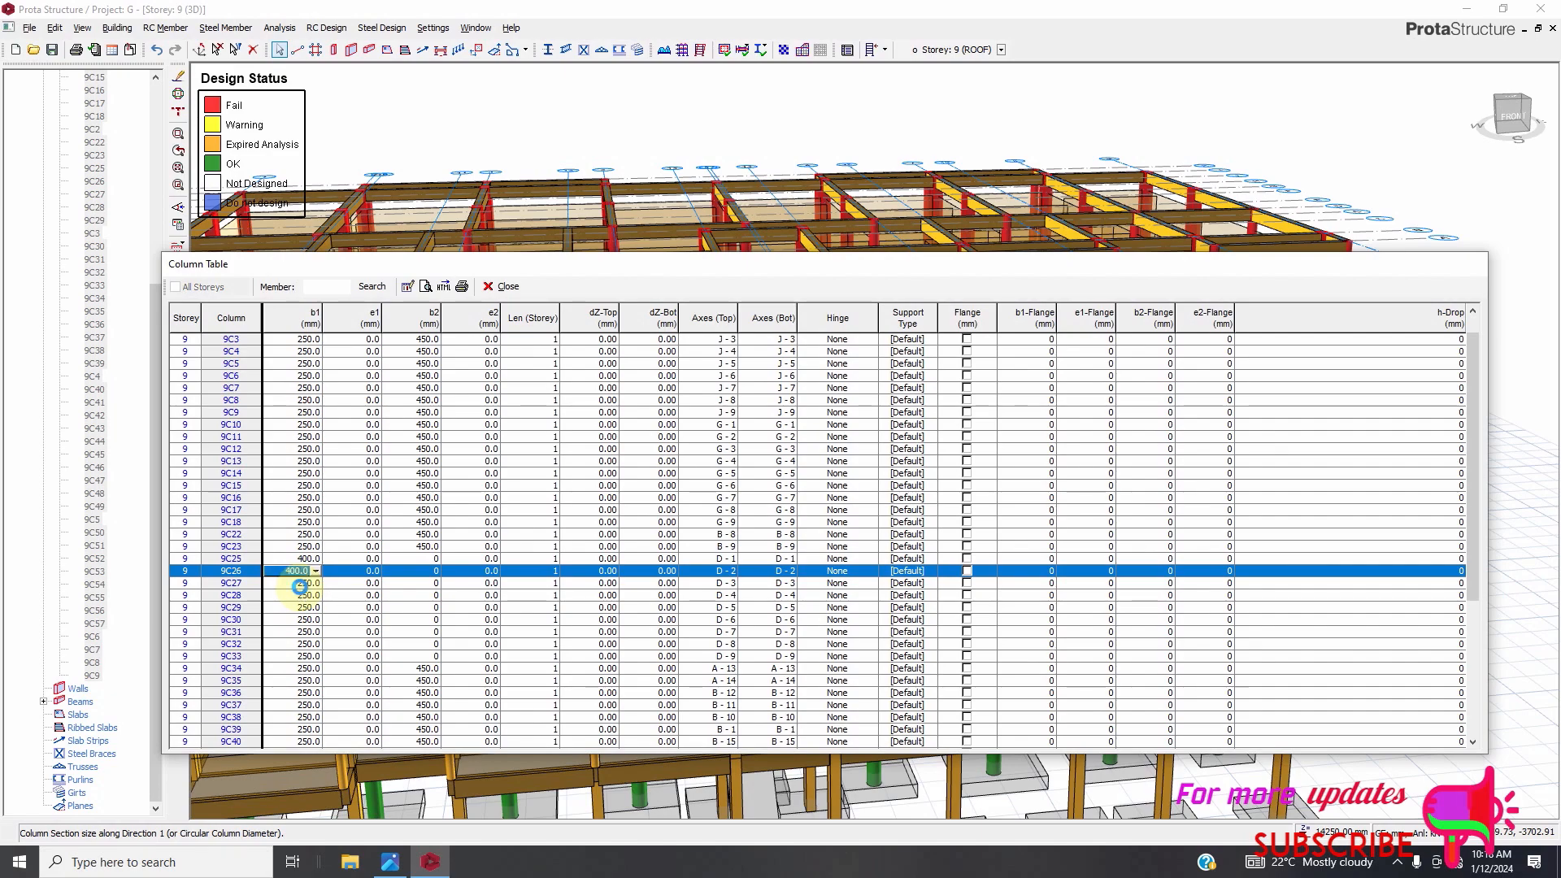
pyautogui.click(307, 584)
pyautogui.write('400')
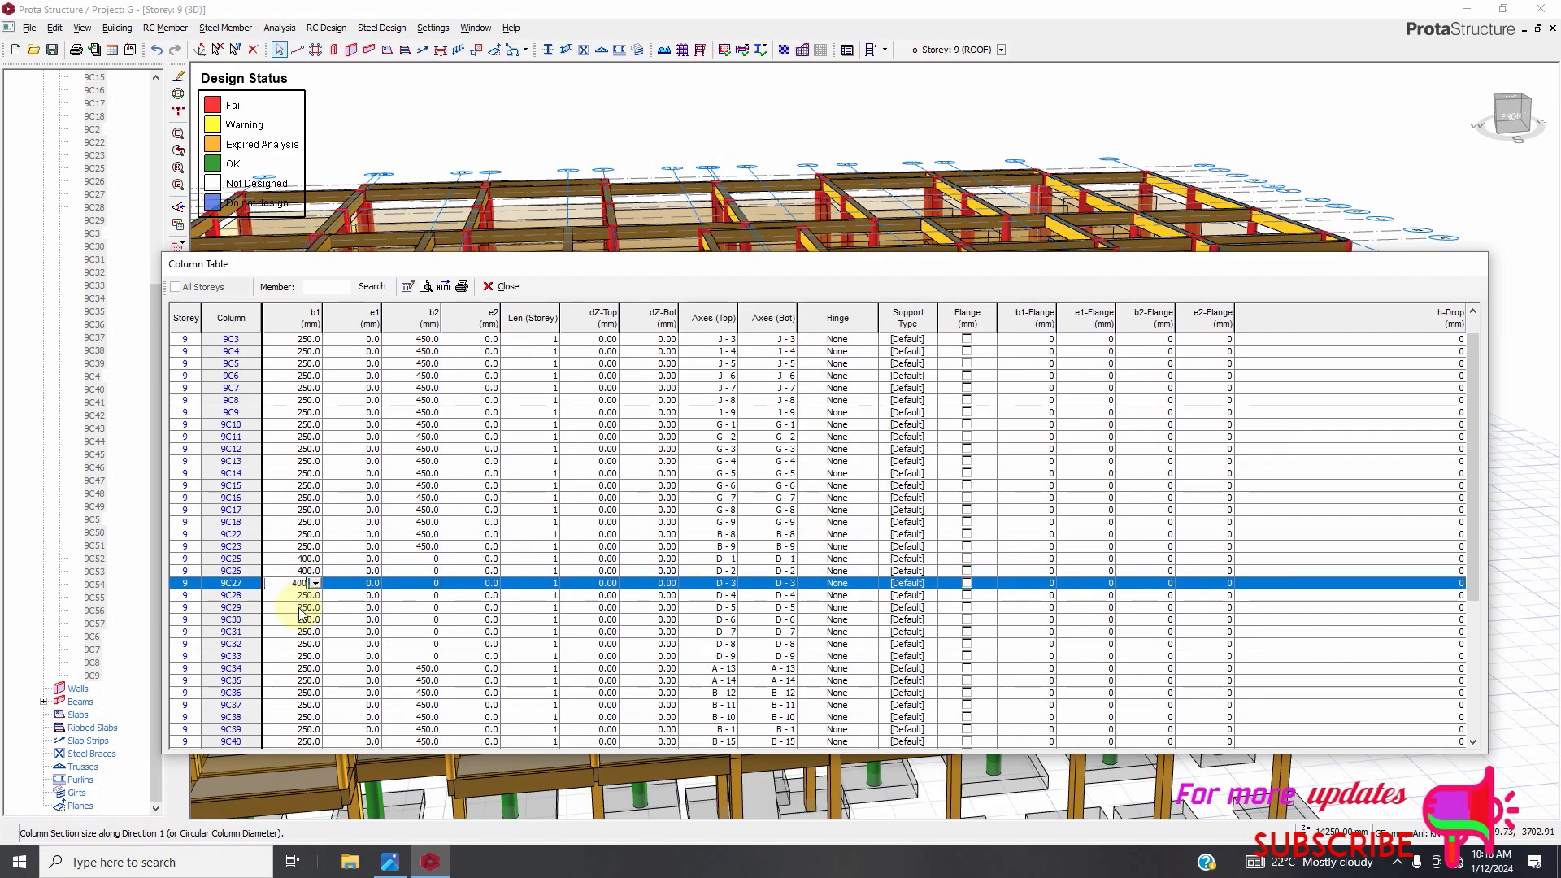
pyautogui.click(302, 597)
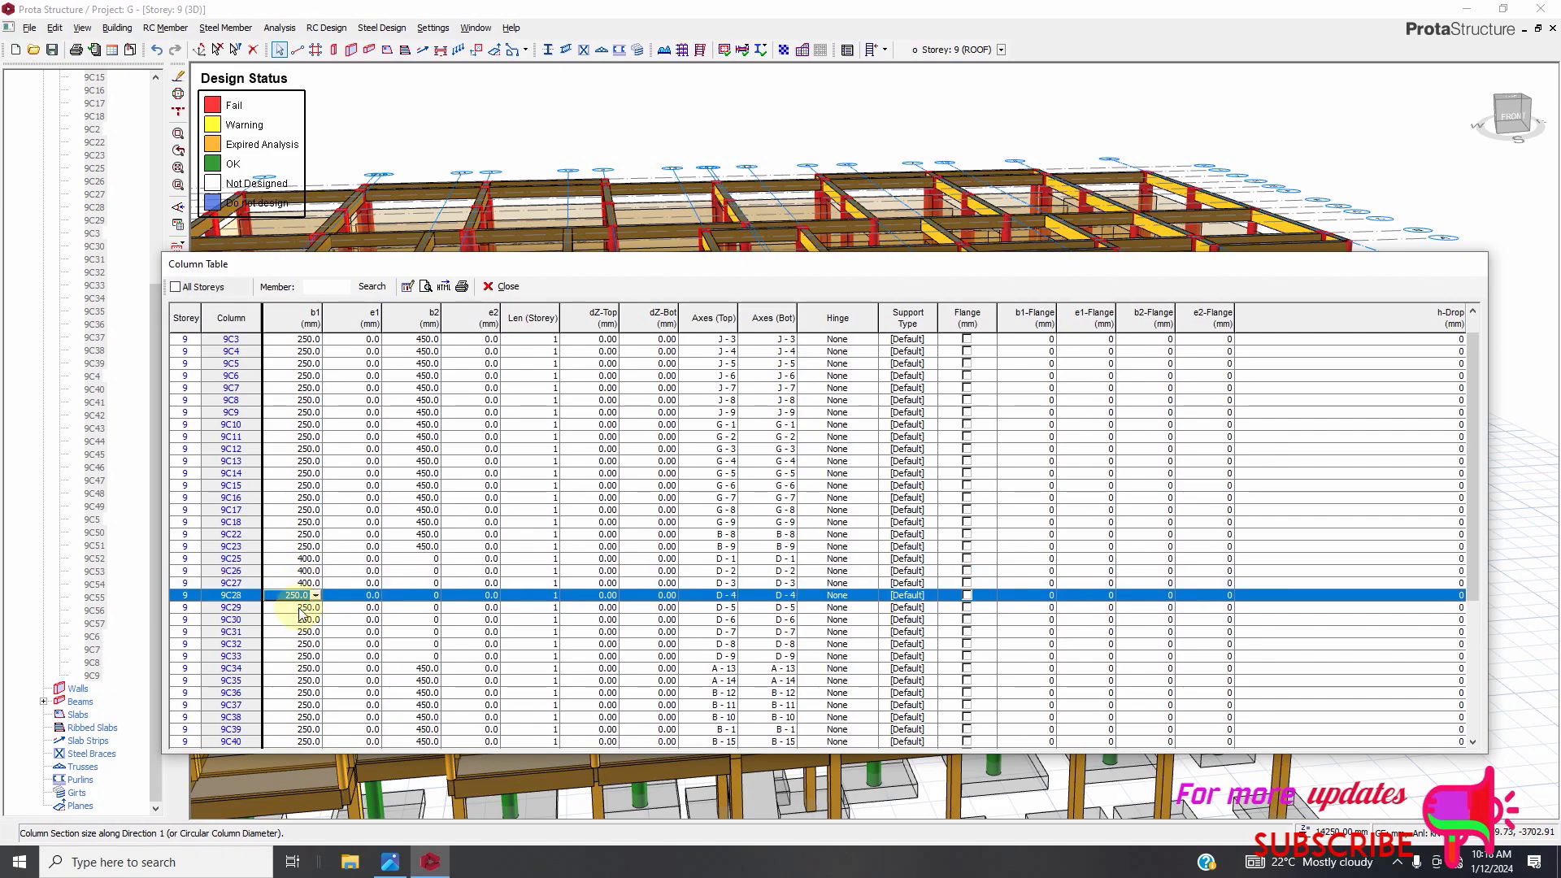
pyautogui.write('400')
# Set b1 of roof columns 9C29 through 9C33 to 400 mm in the column table.
pyautogui.click(300, 610)
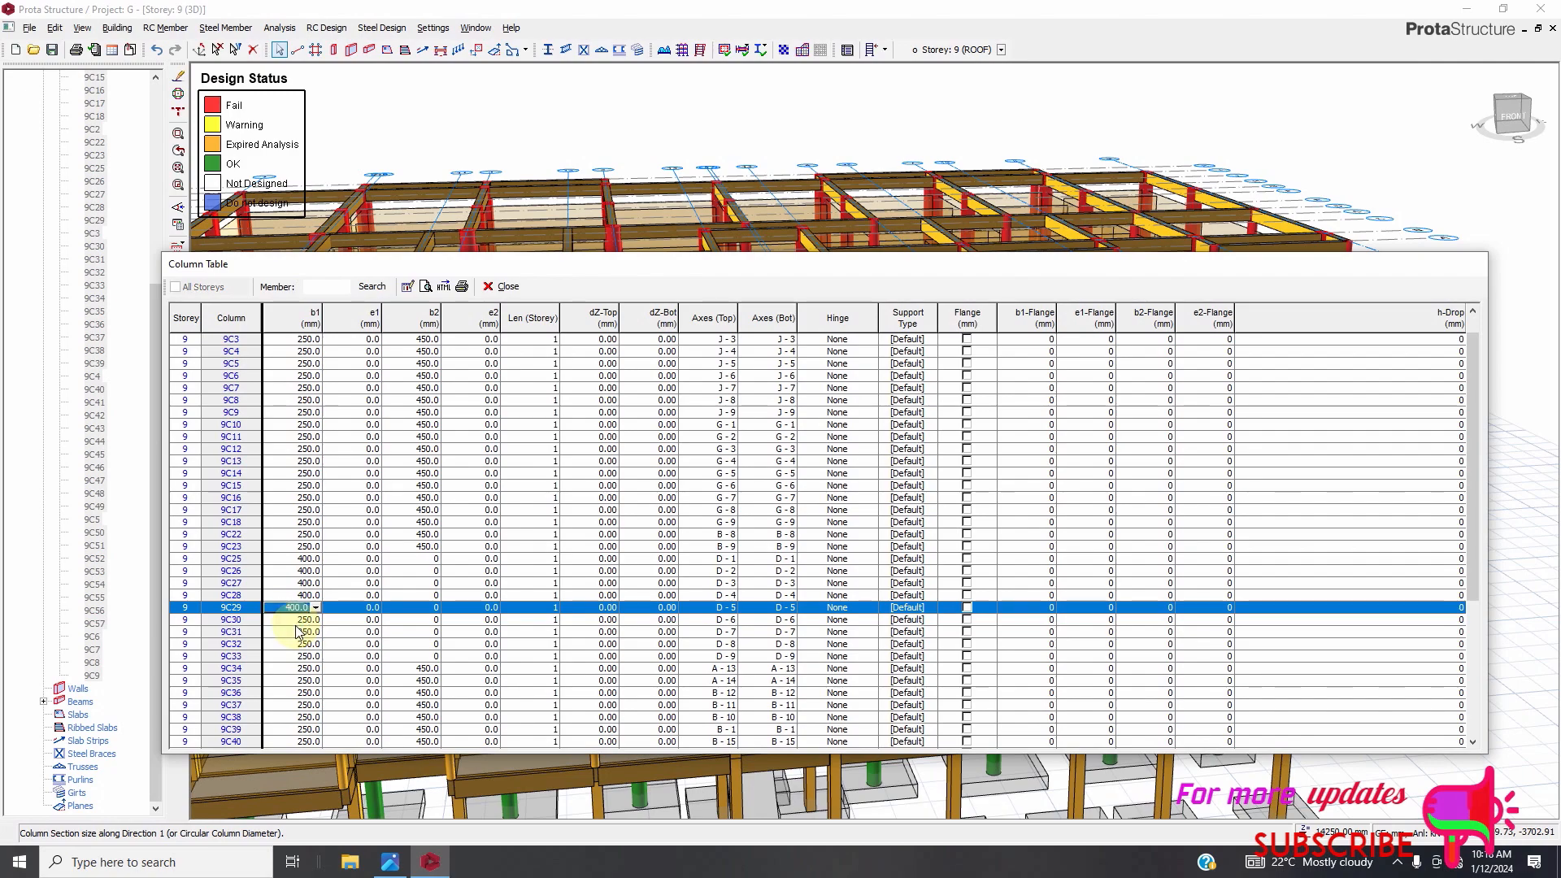
pyautogui.click(297, 622)
pyautogui.write('400')
pyautogui.click(299, 634)
pyautogui.write('400')
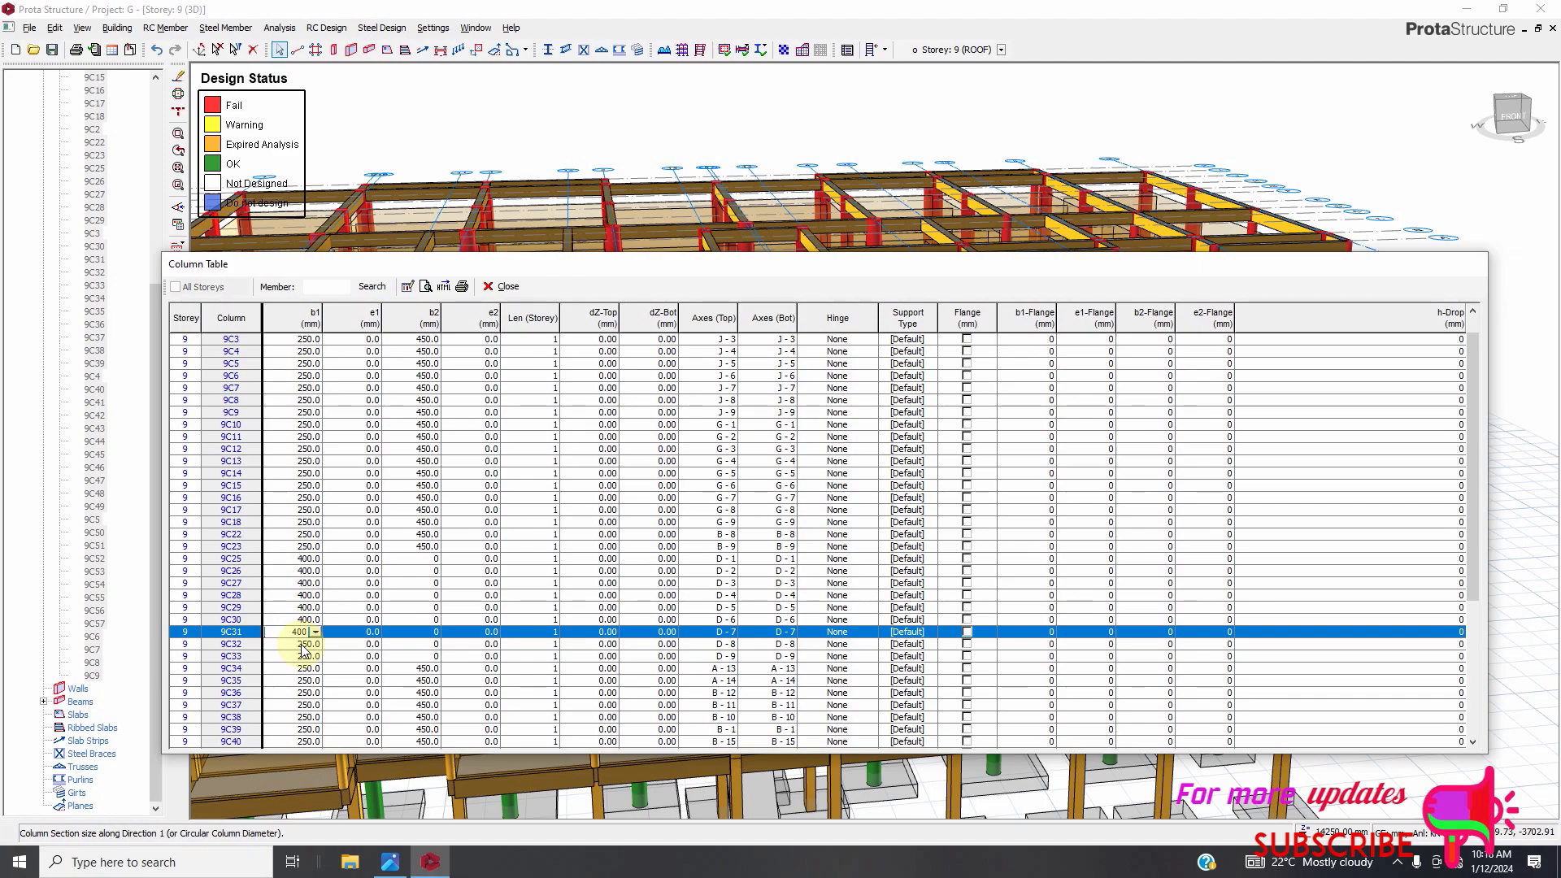
pyautogui.click(301, 645)
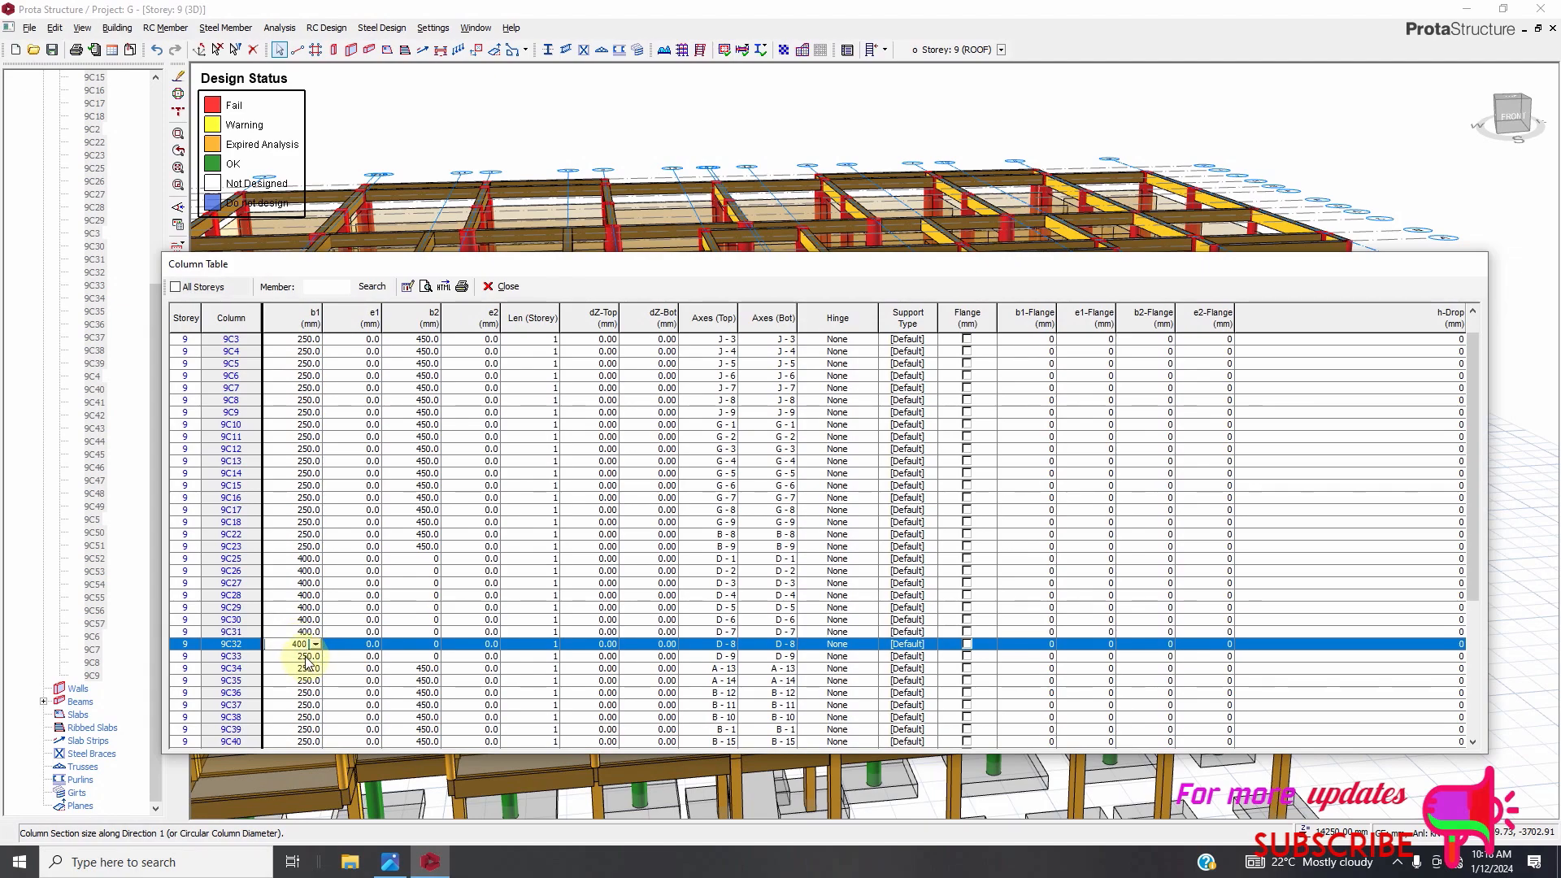
pyautogui.click(303, 659)
pyautogui.write('400')
# Set b1 of roof columns 9C44 through 9C49 to 400 mm and close the column table.
pyautogui.scroll(-2, 350, 644)
pyautogui.scroll(-3, 349, 643)
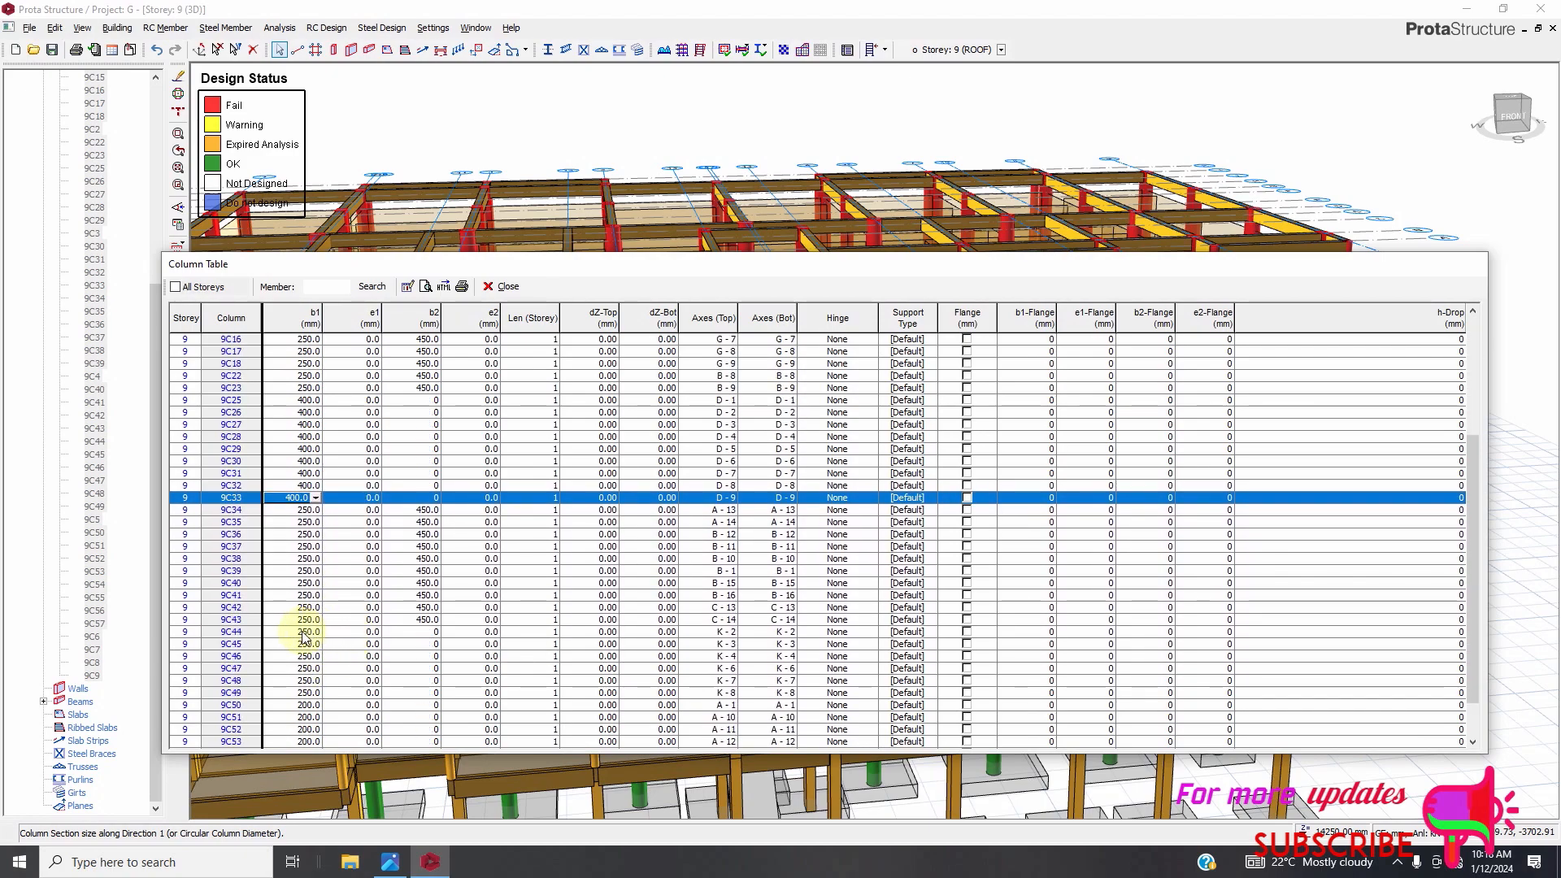
pyautogui.click(303, 633)
pyautogui.write('400')
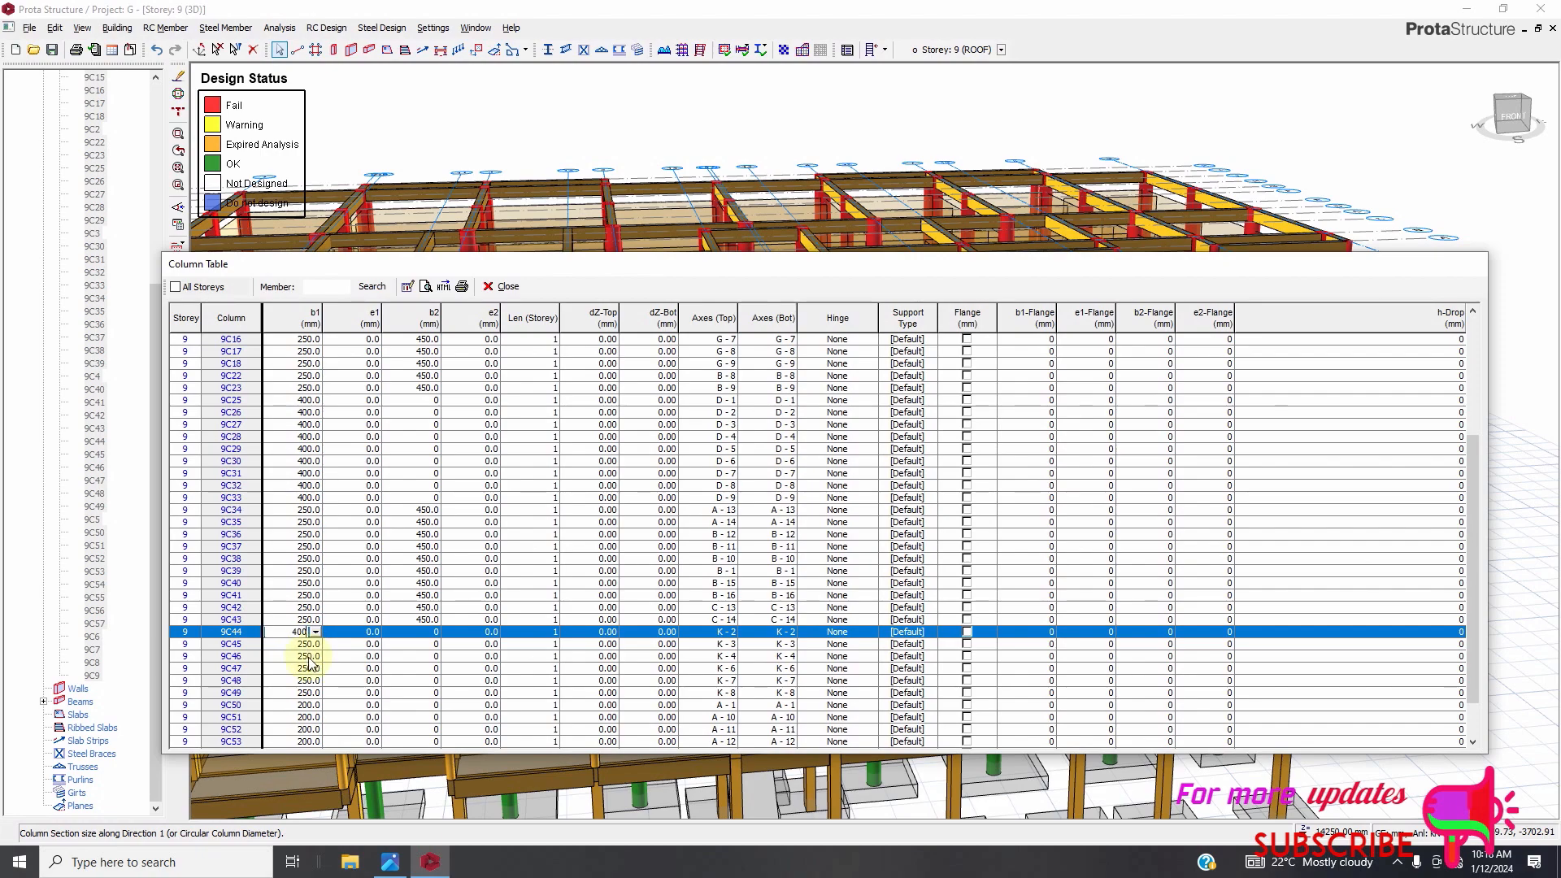
pyautogui.click(296, 647)
pyautogui.write('4000')
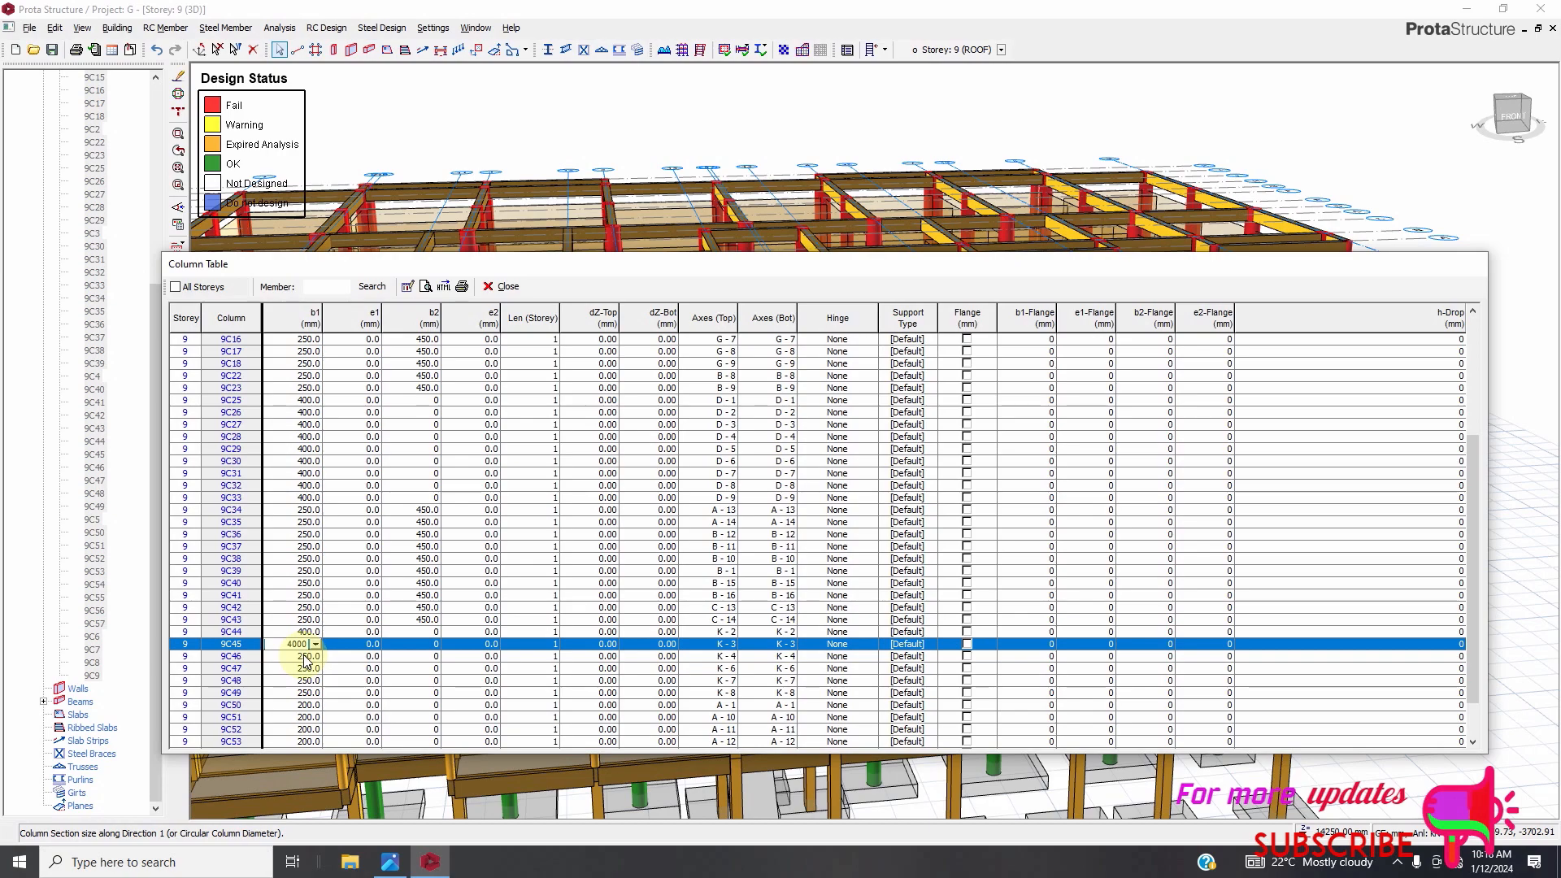
pyautogui.click(301, 660)
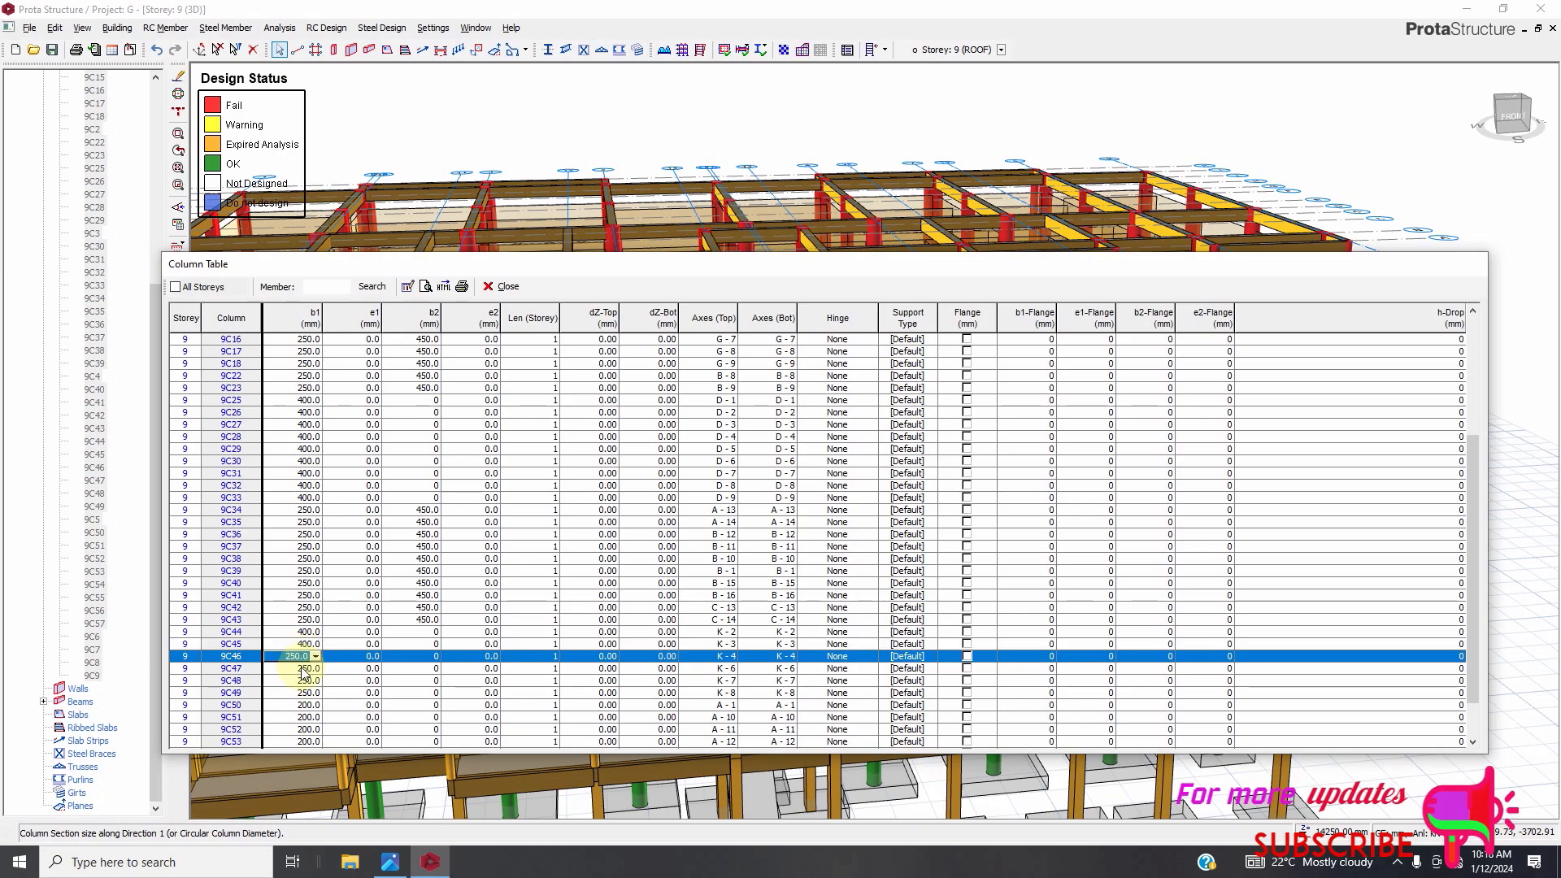
pyautogui.write('4')
pyautogui.click(301, 672)
pyautogui.write('40')
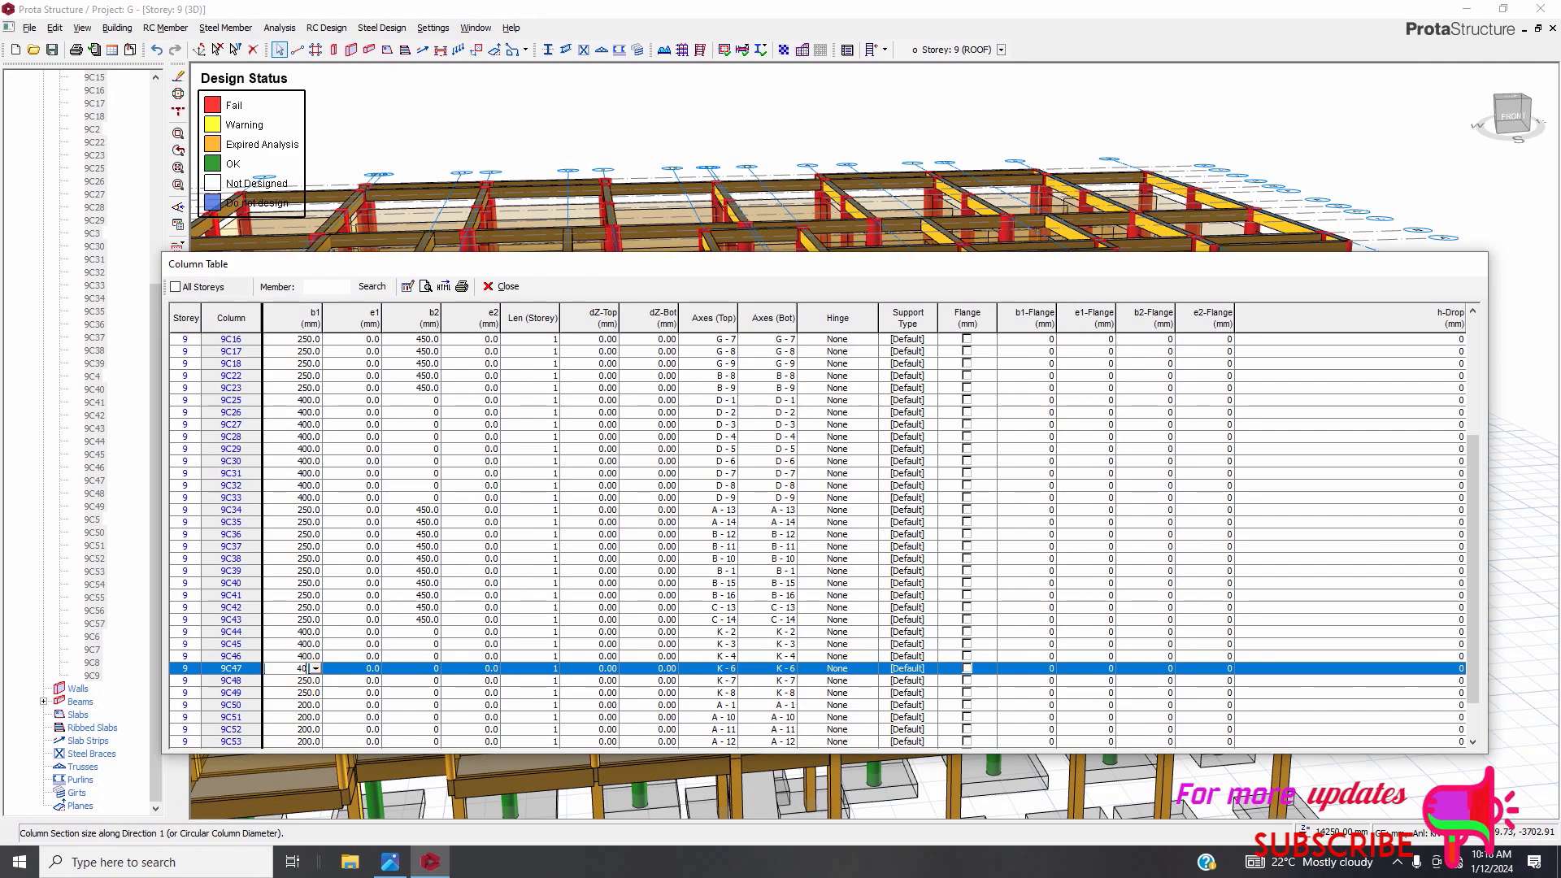
pyautogui.write('0')
pyautogui.click(297, 684)
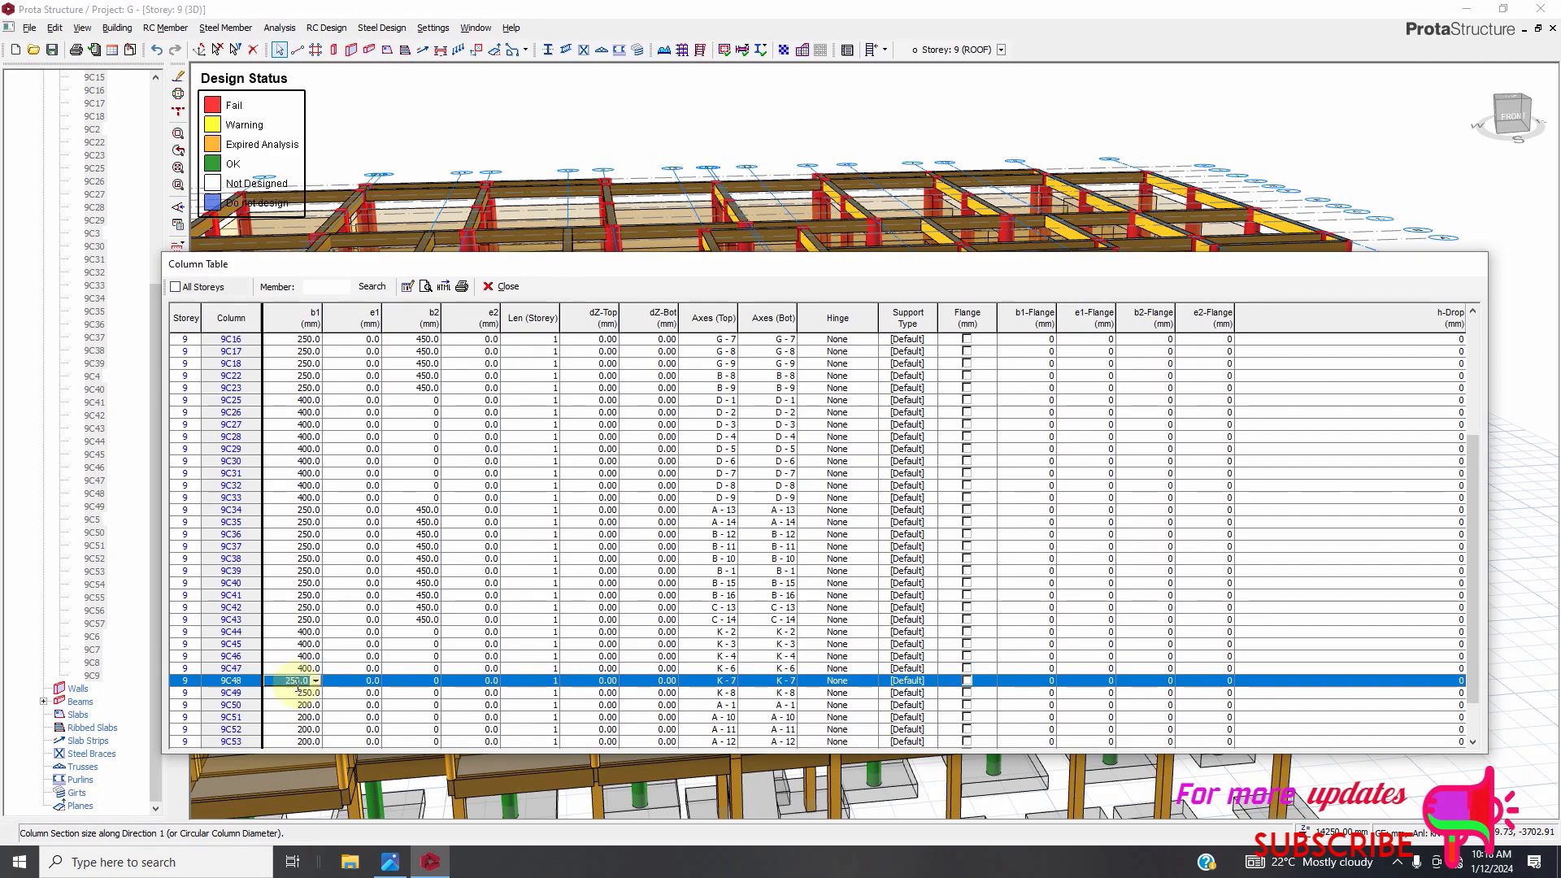
pyautogui.write('400')
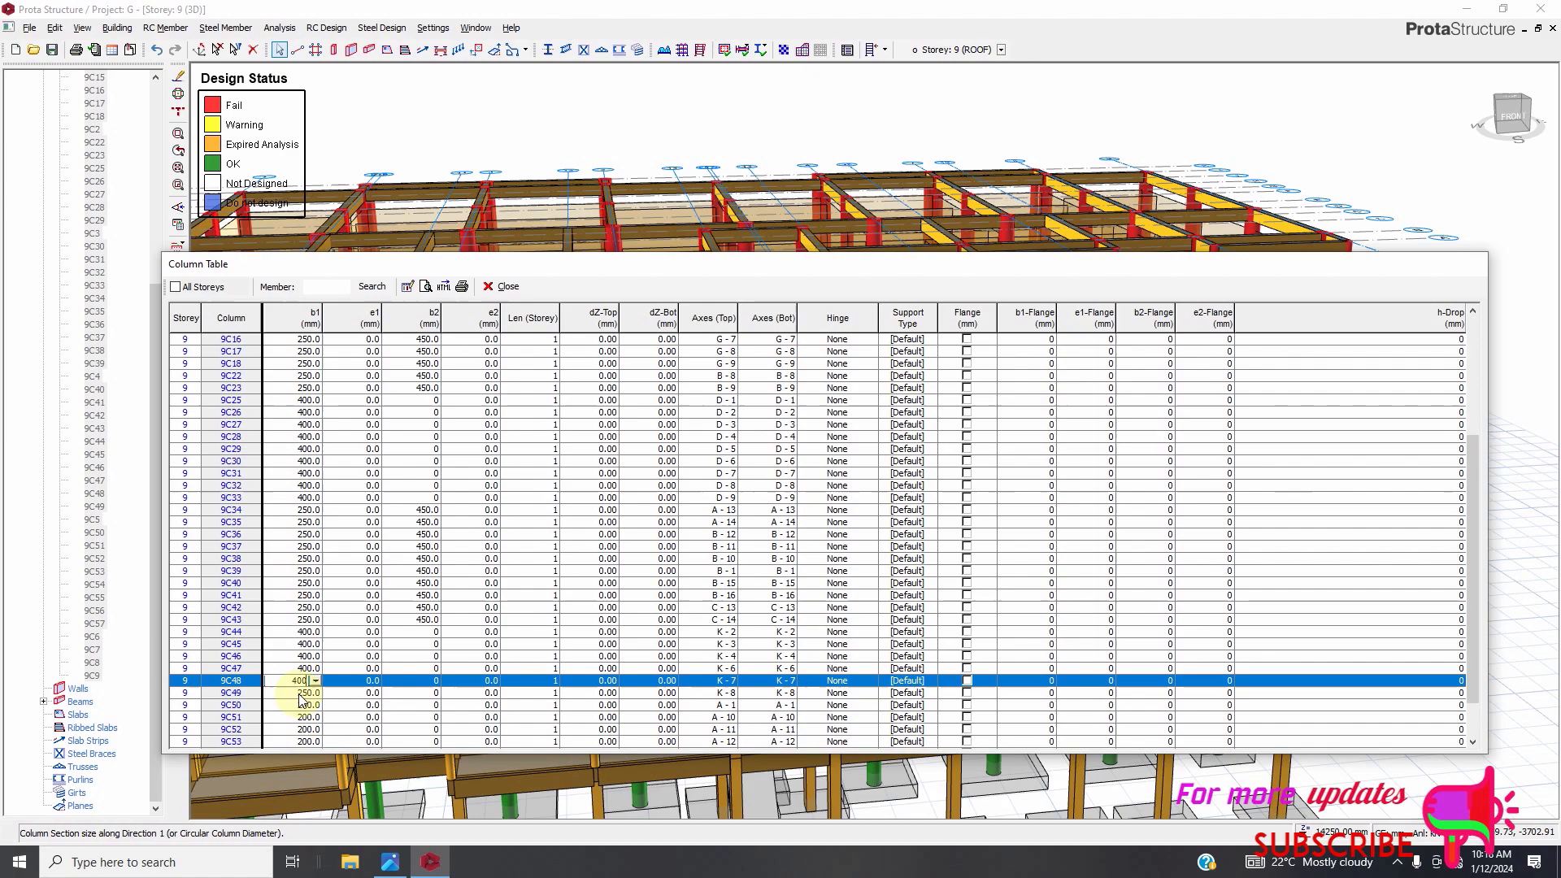
pyautogui.press('Return')
pyautogui.write('400')
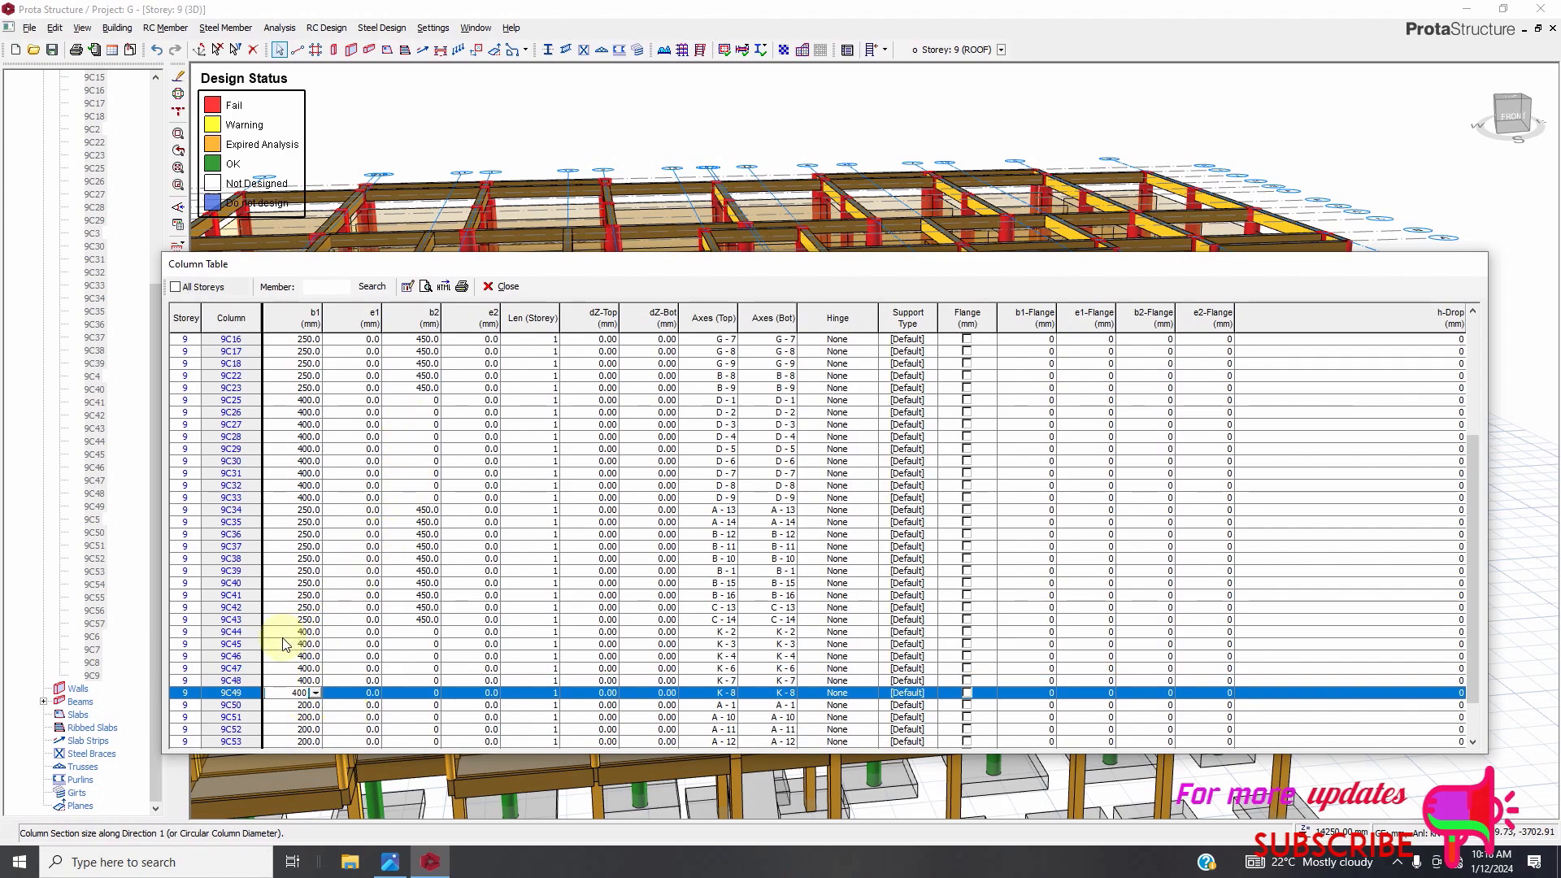
pyautogui.click(286, 572)
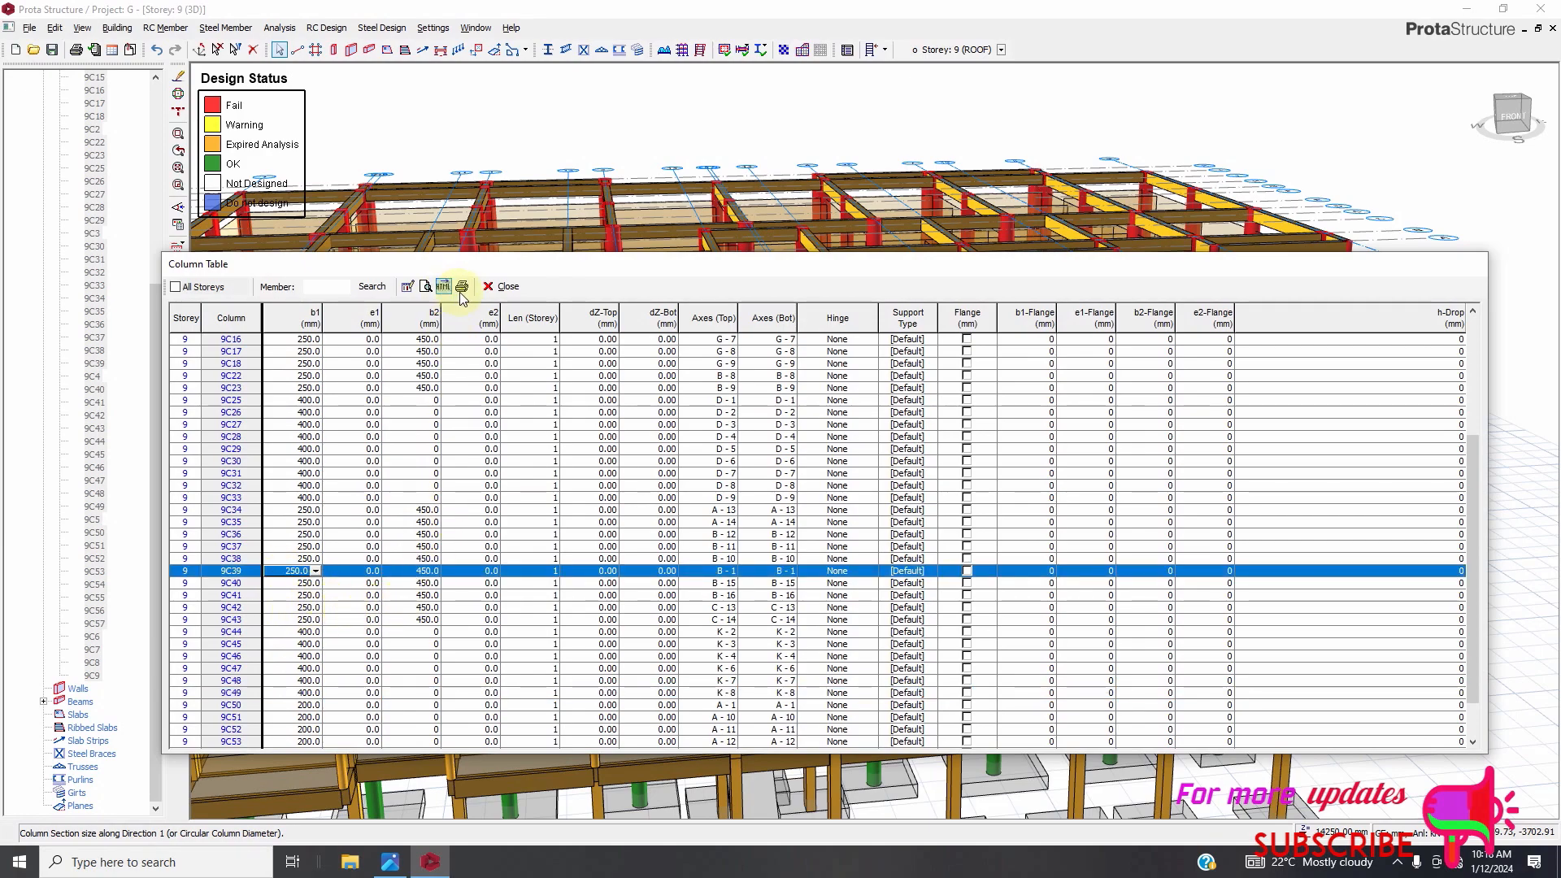
pyautogui.click(503, 287)
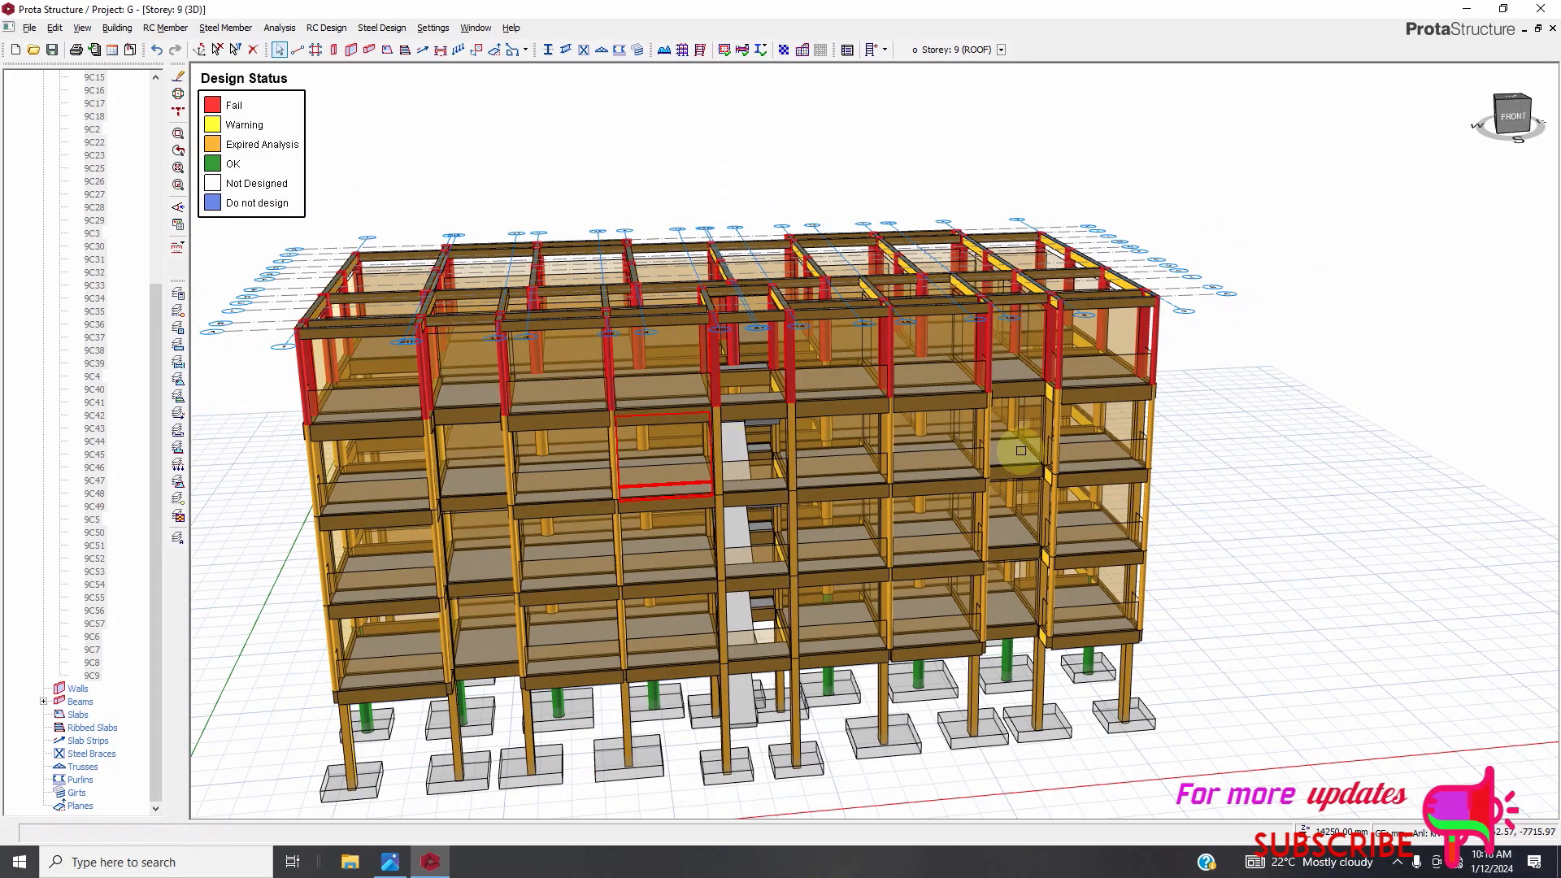
# Inspect the column design status colours in the 3D model after the roof resizing.
pyautogui.scroll(5, 622, 280)
pyautogui.scroll(-6, 623, 280)
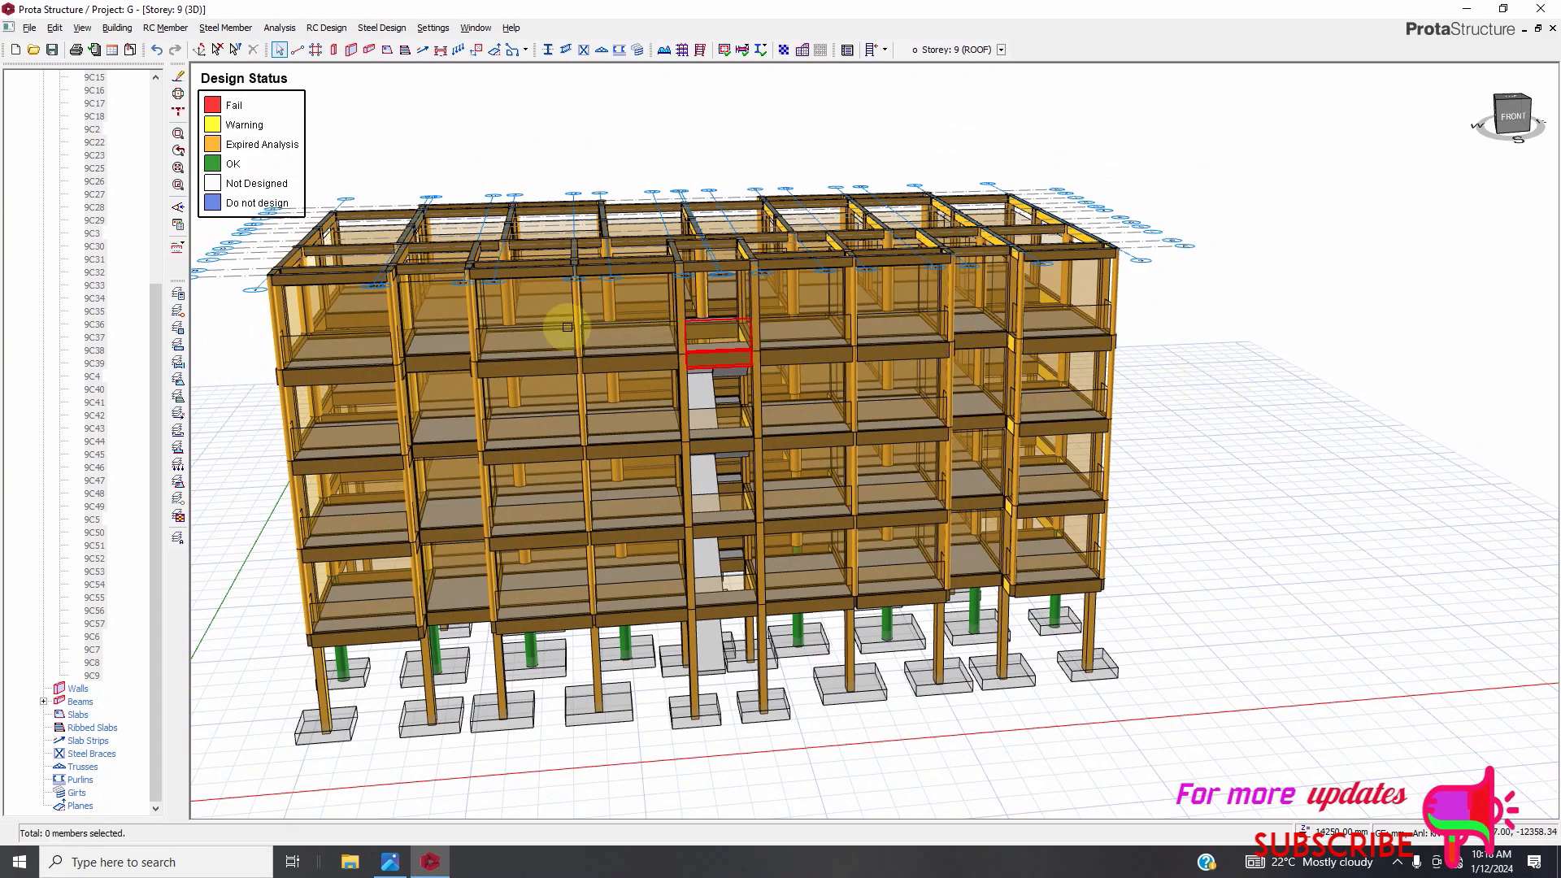
pyautogui.scroll(3, 536, 327)
pyautogui.scroll(-3, 731, 430)
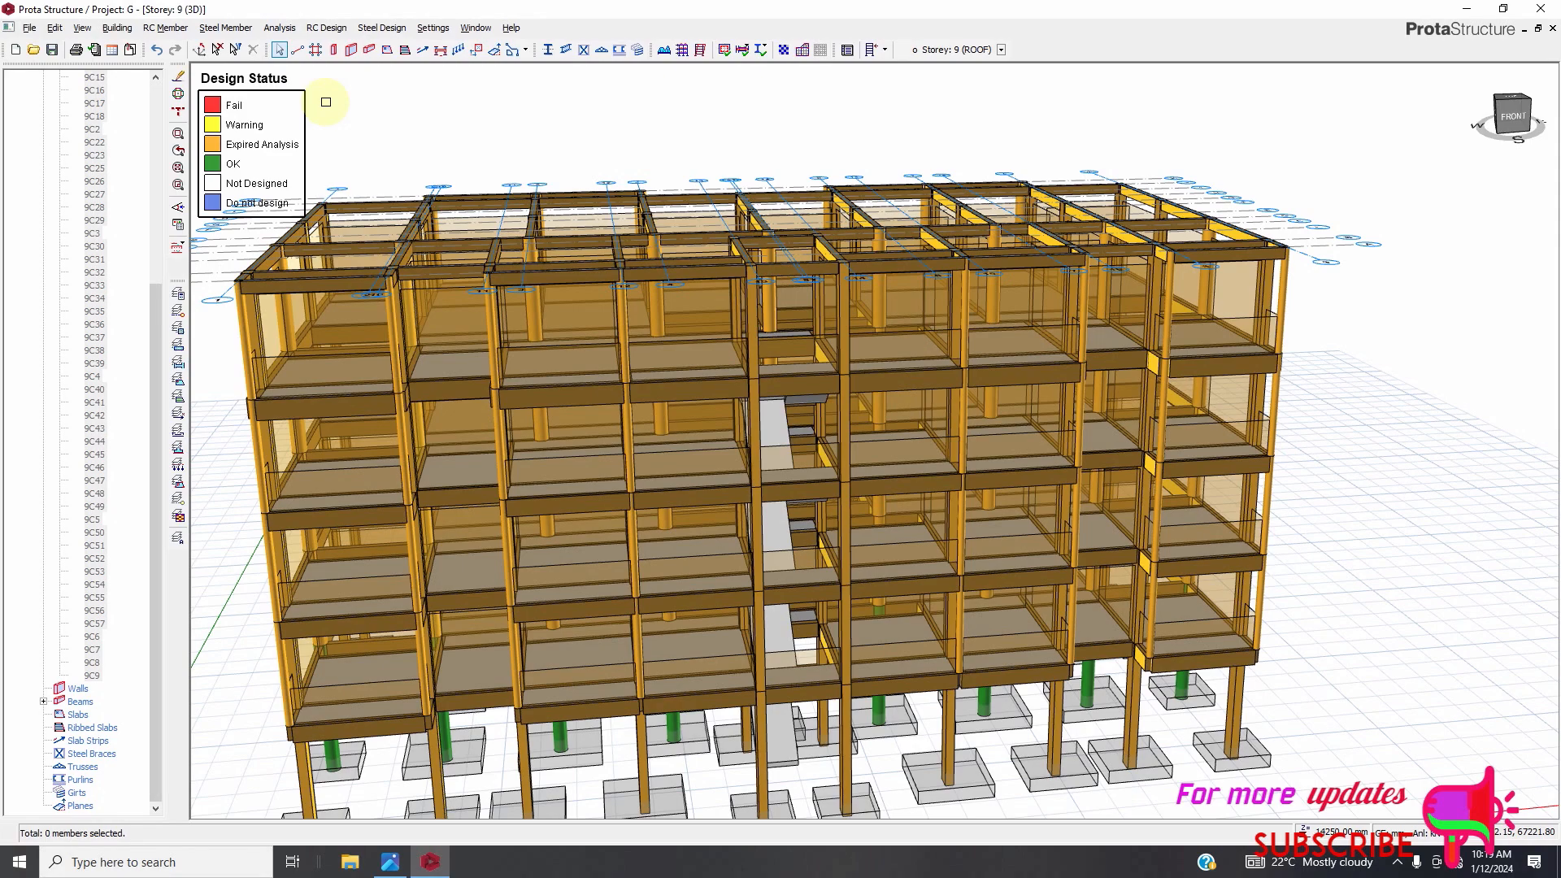
pyautogui.scroll(-2, 254, 149)
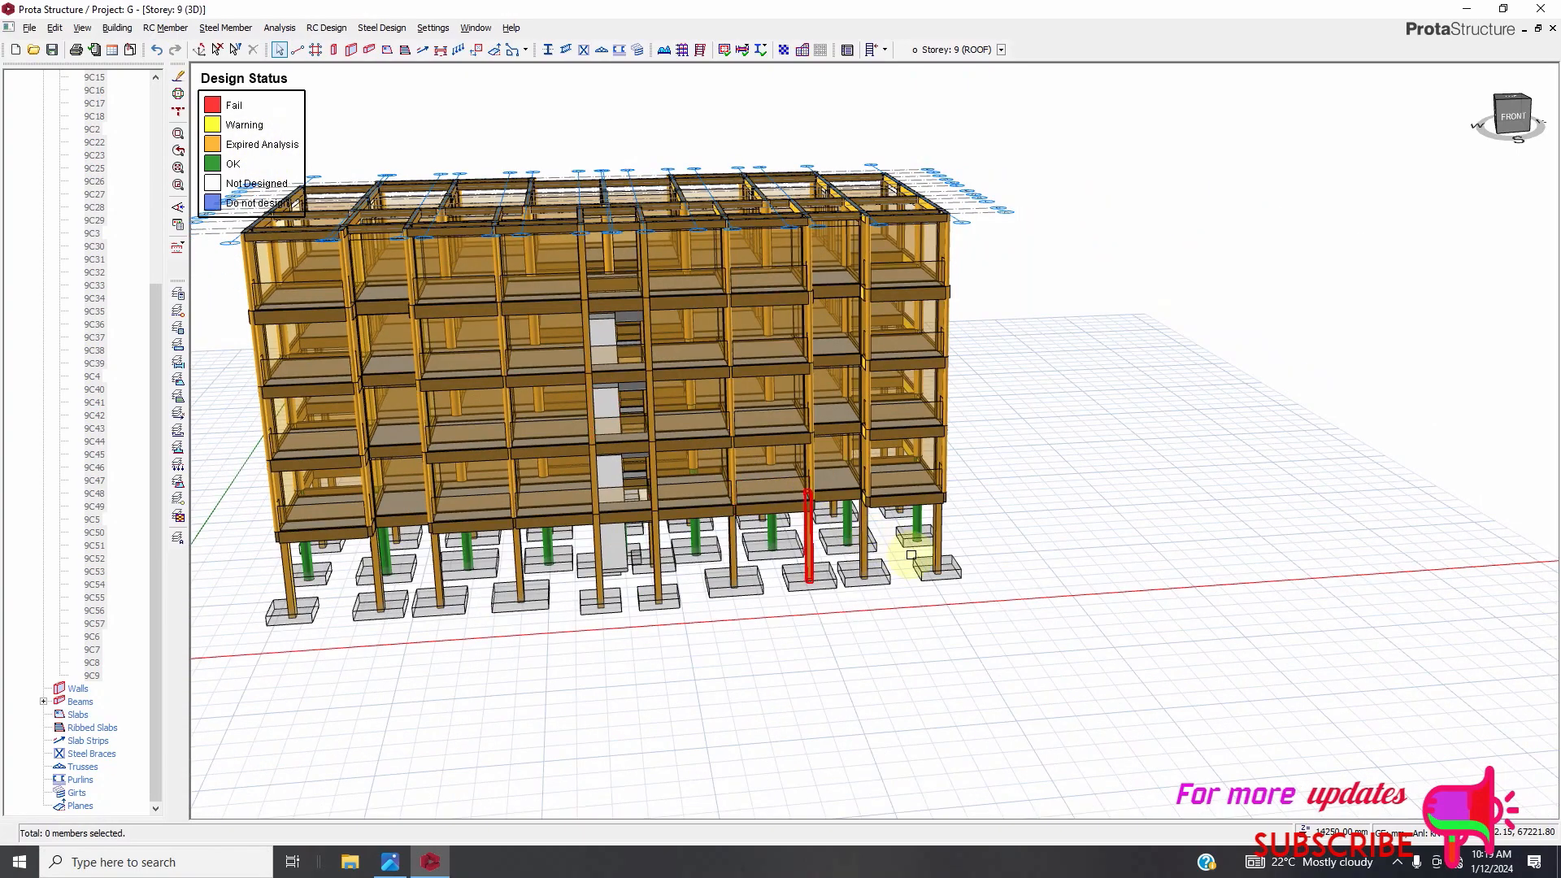
pyautogui.scroll(-1, 912, 555)
pyautogui.scroll(2, 432, 298)
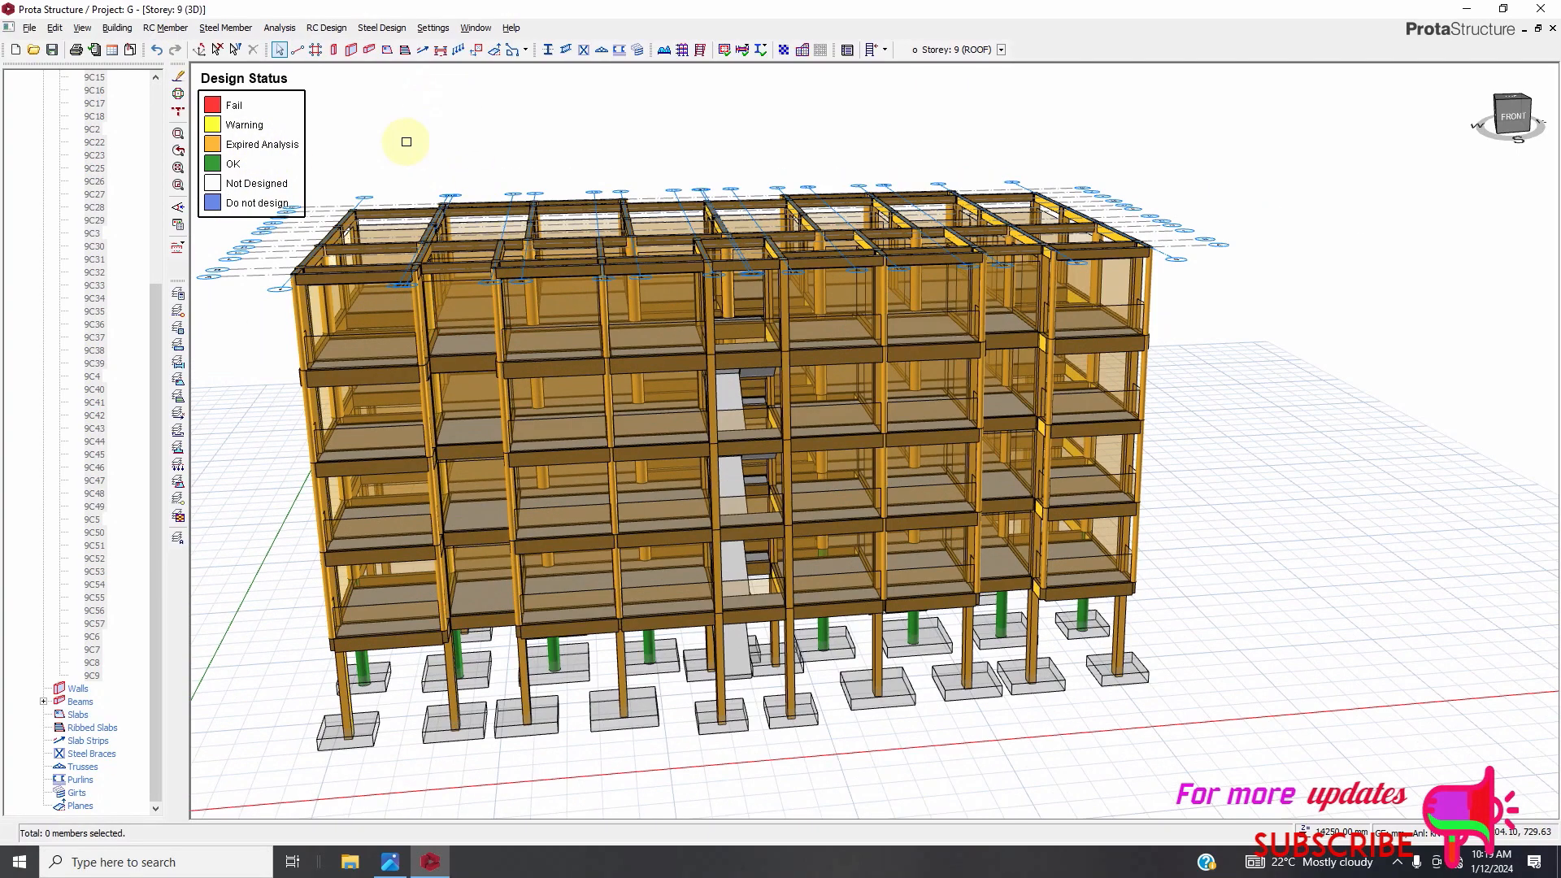
# Run the building analysis with eigenvalue analysis, column/wall and beam reinforcement design, and bar re-selection for both enabled.
pyautogui.click(279, 28)
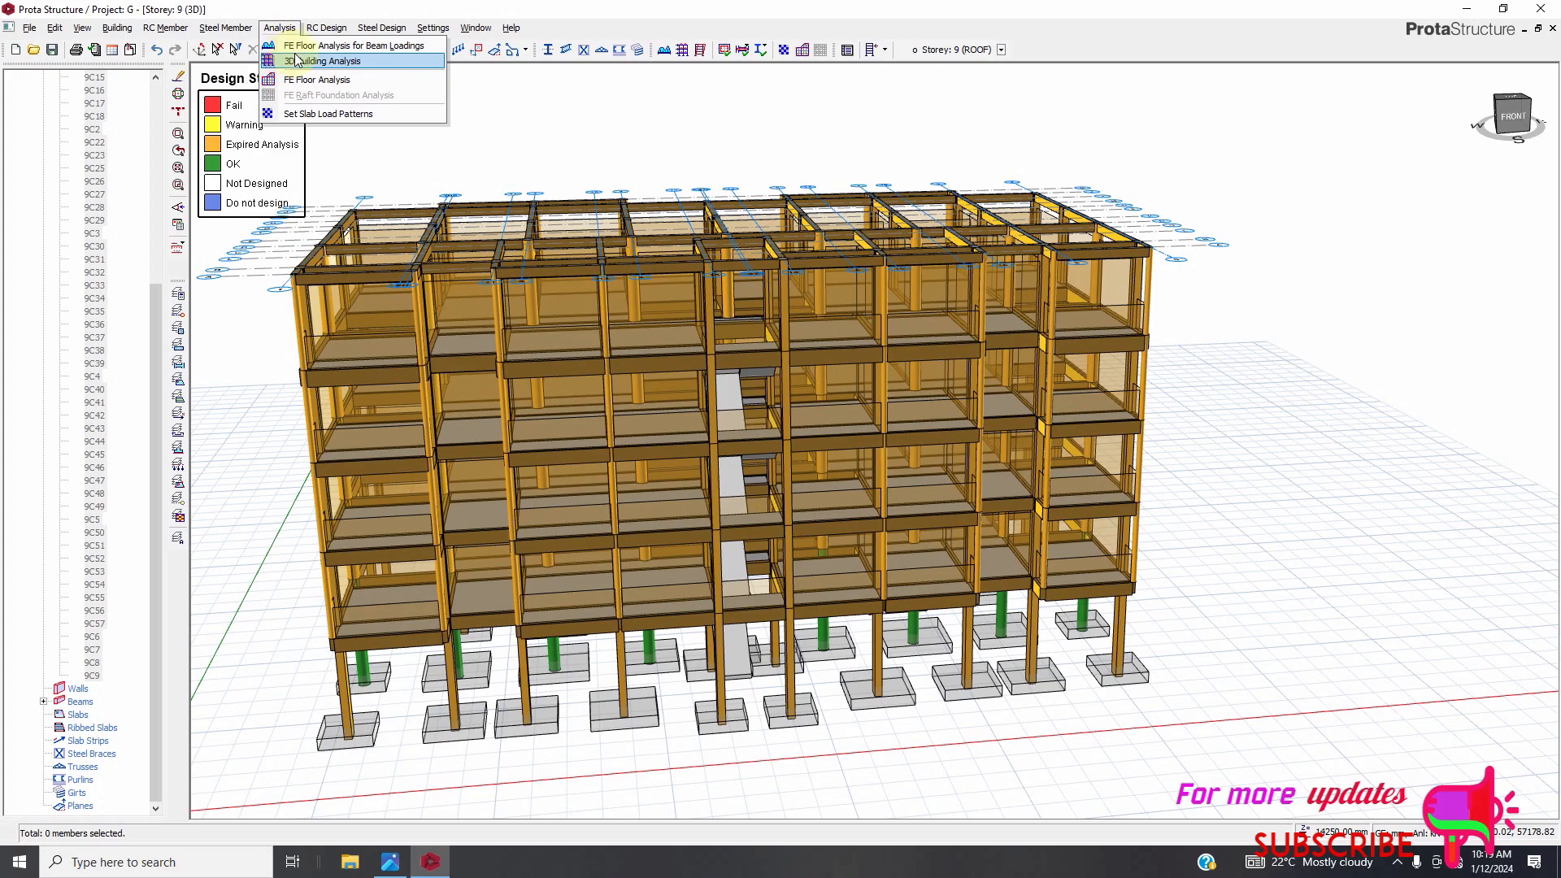
pyautogui.click(298, 61)
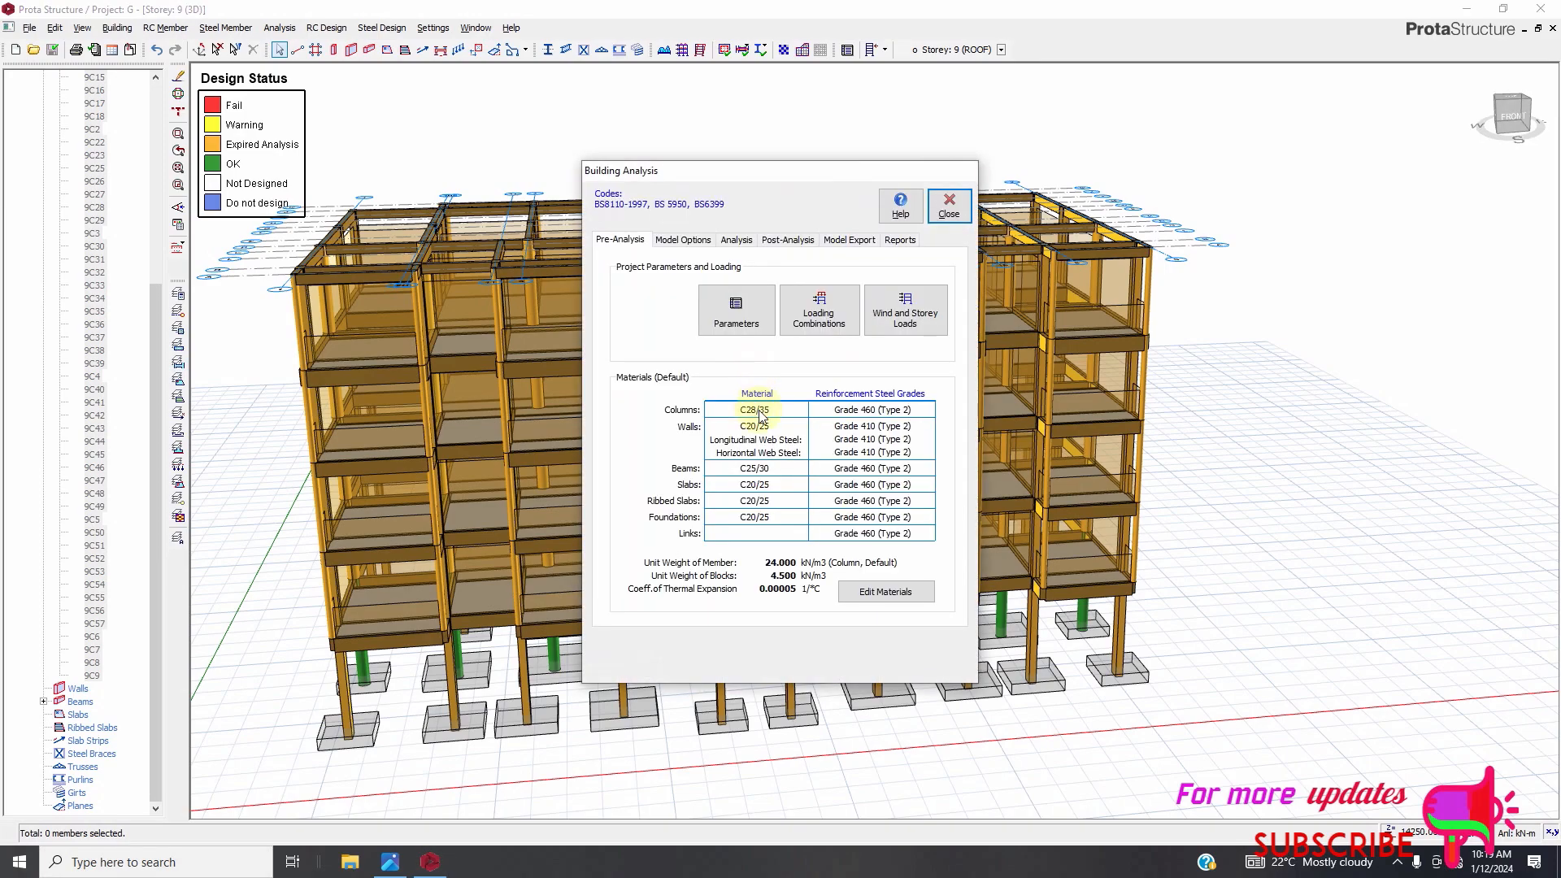
pyautogui.click(736, 240)
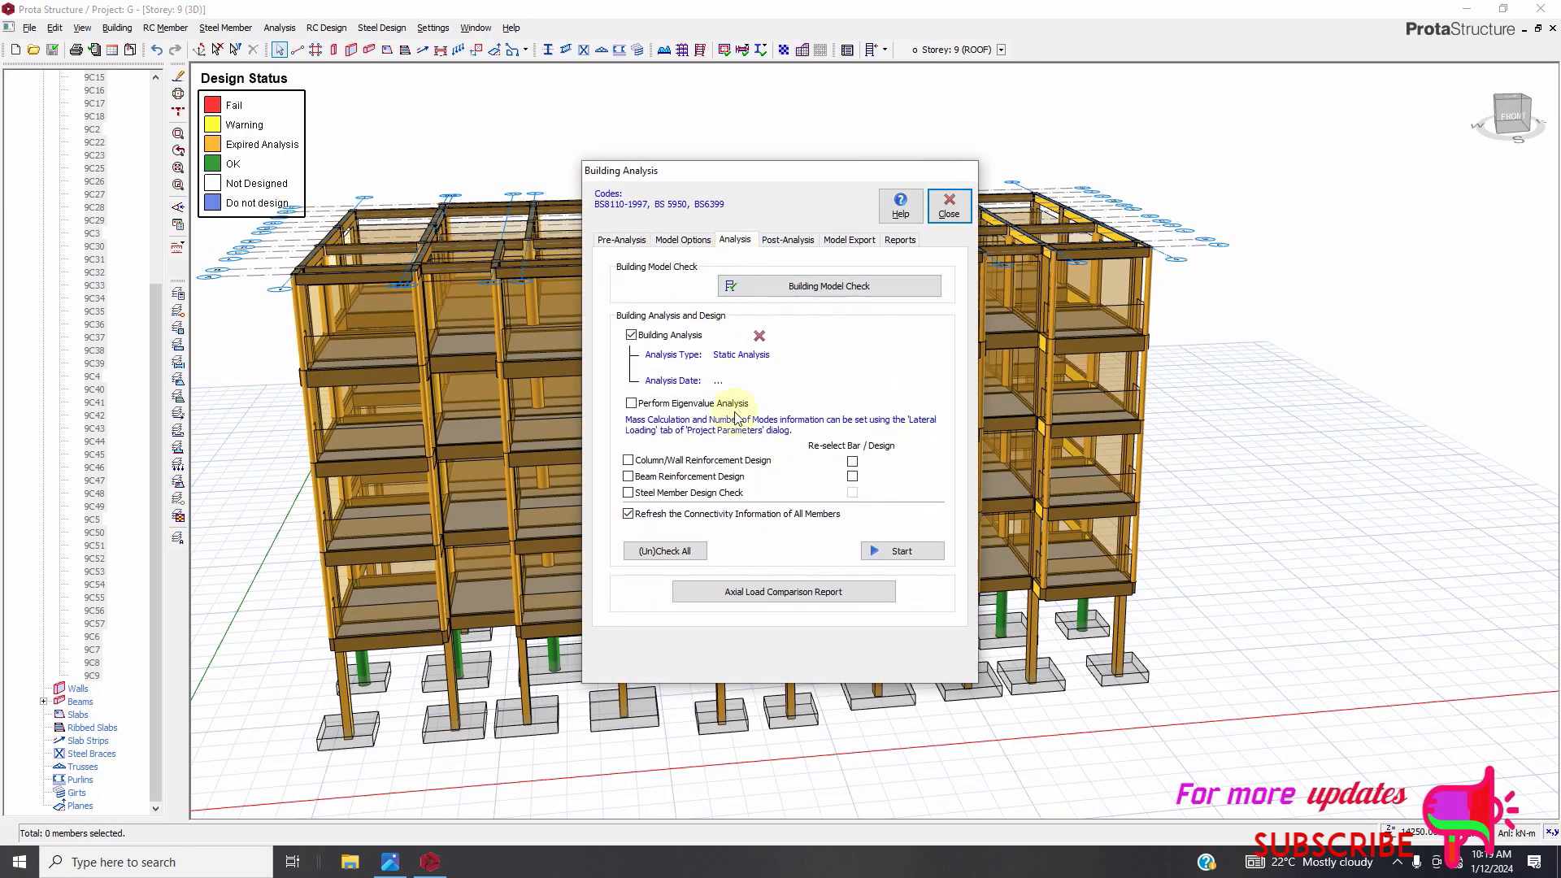
pyautogui.click(632, 403)
pyautogui.click(629, 461)
pyautogui.click(628, 476)
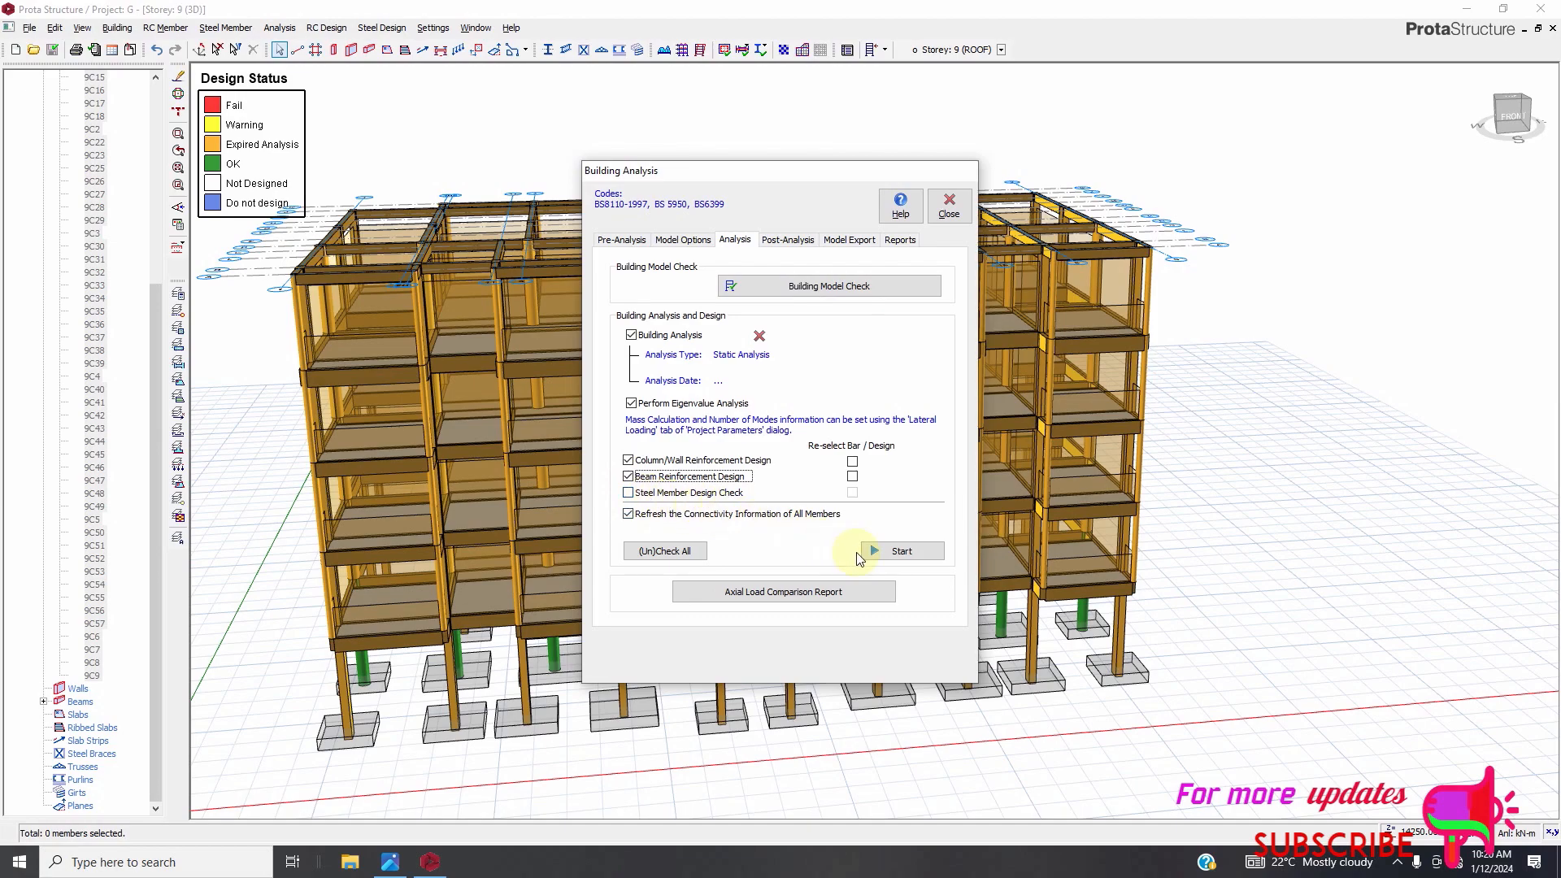
pyautogui.click(852, 460)
pyautogui.click(852, 477)
pyautogui.click(904, 553)
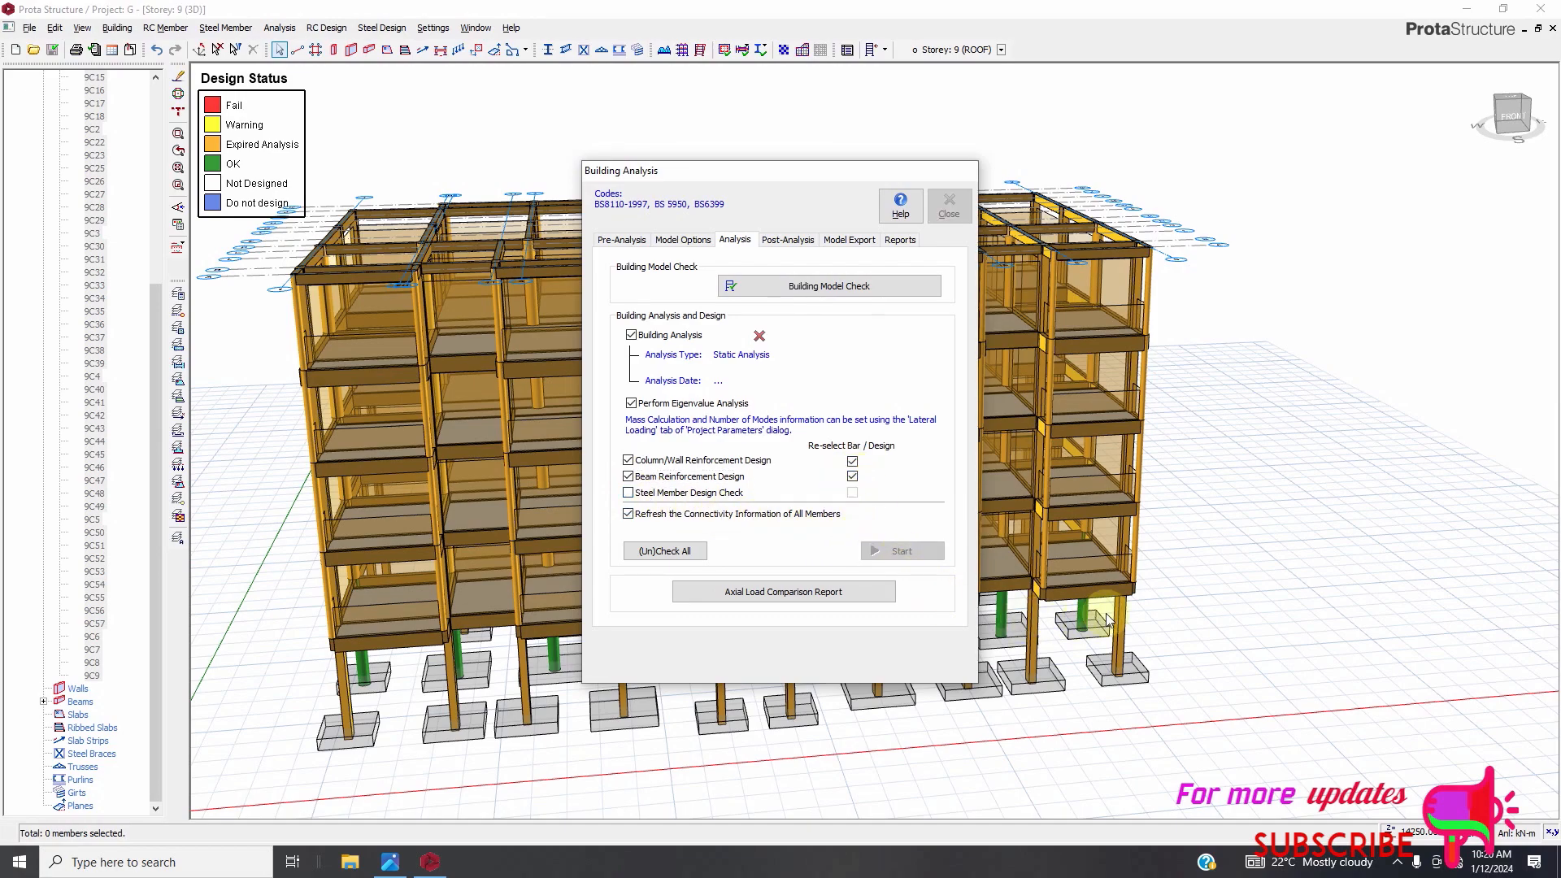
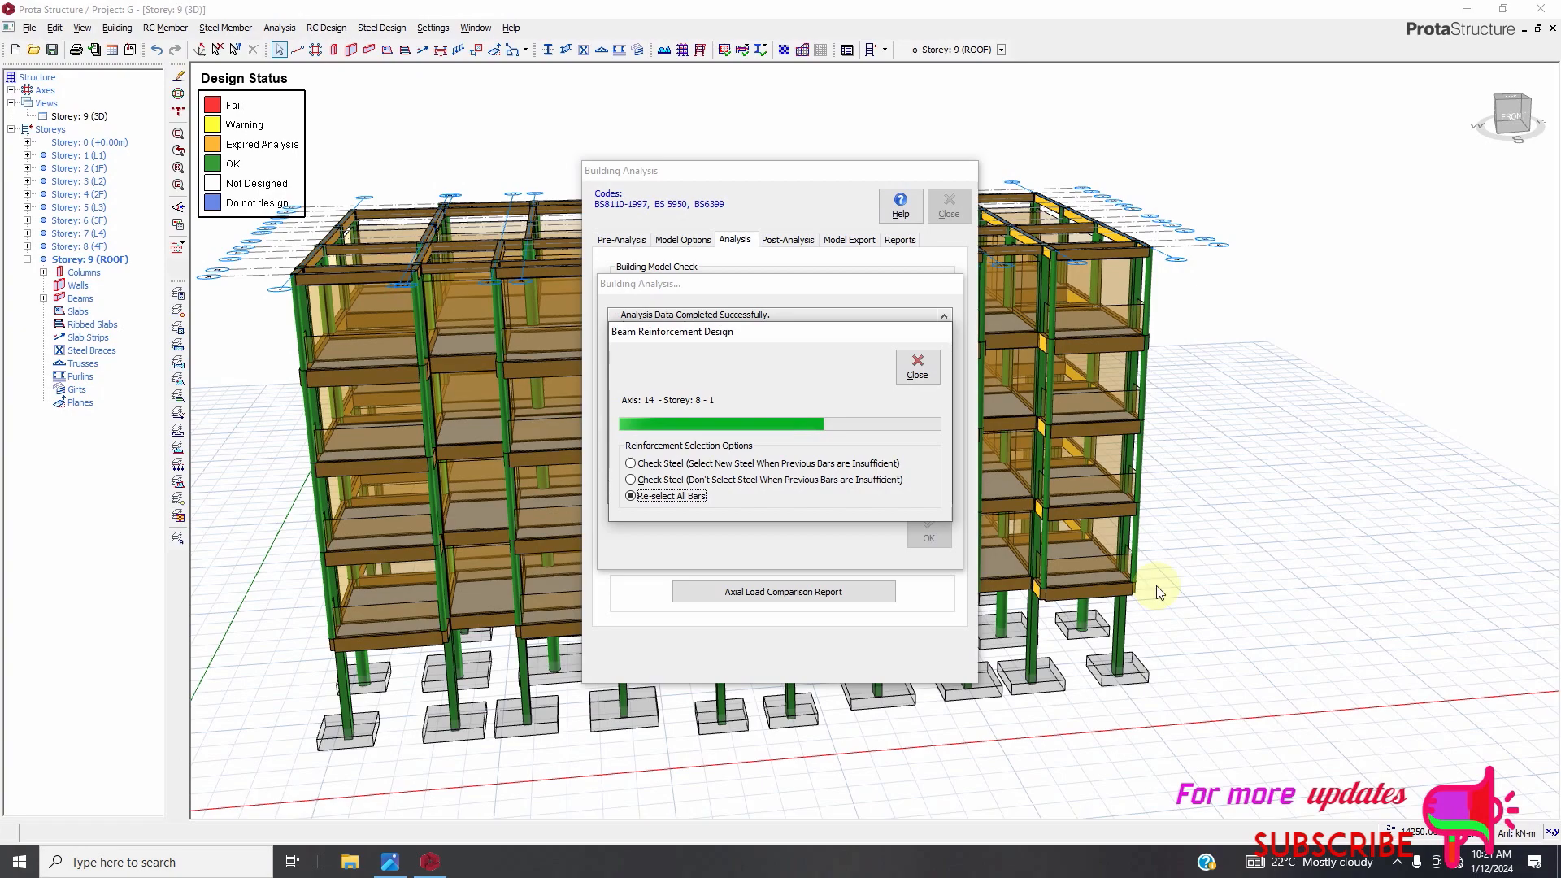
pyautogui.click(1398, 864)
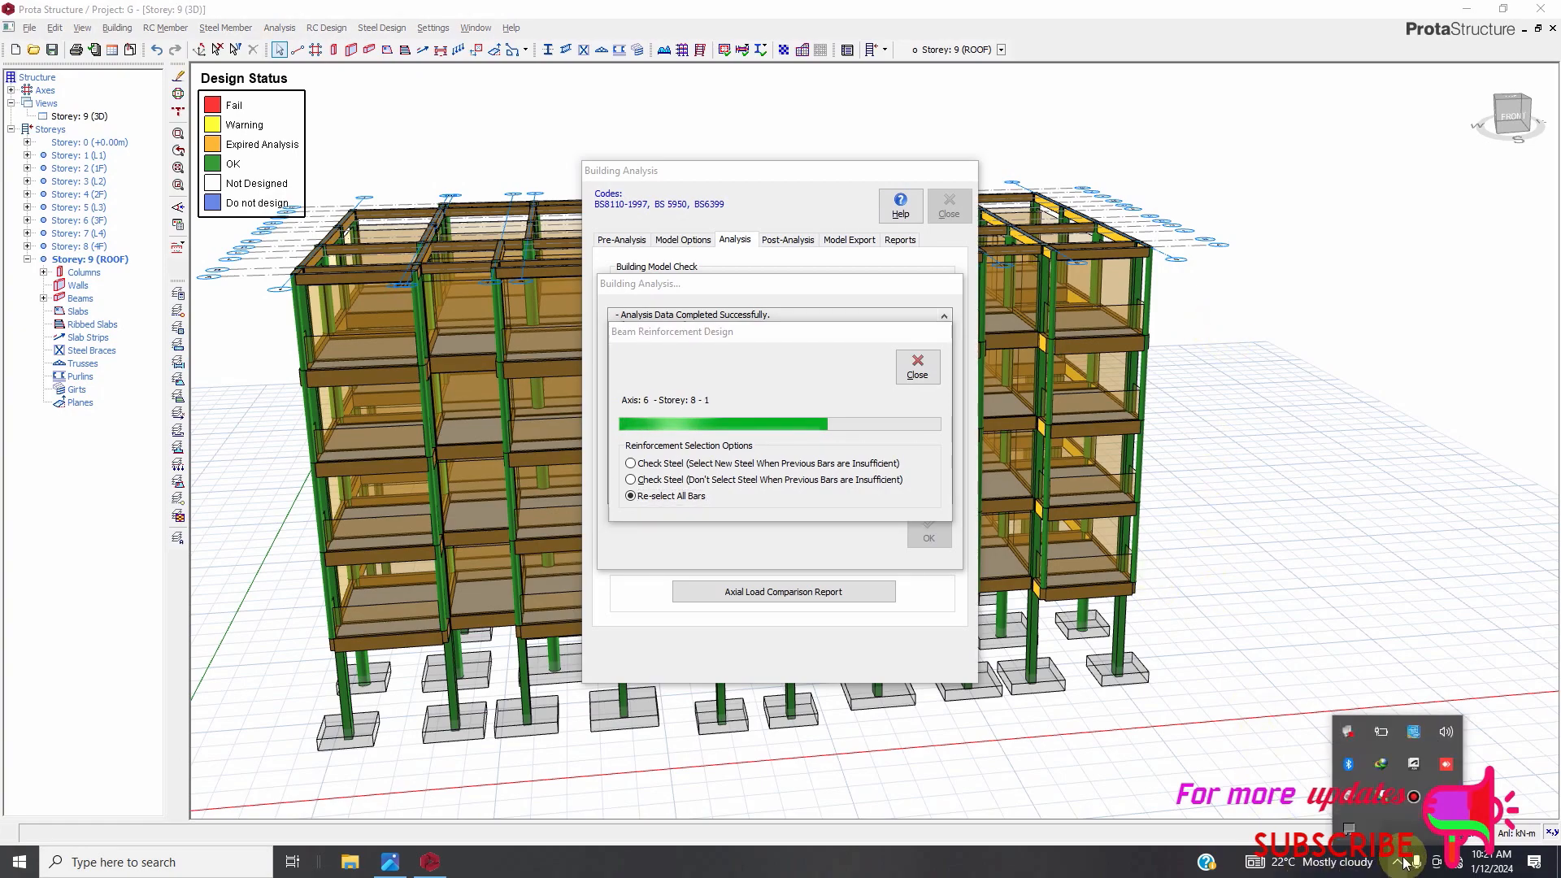
pyautogui.click(1413, 796)
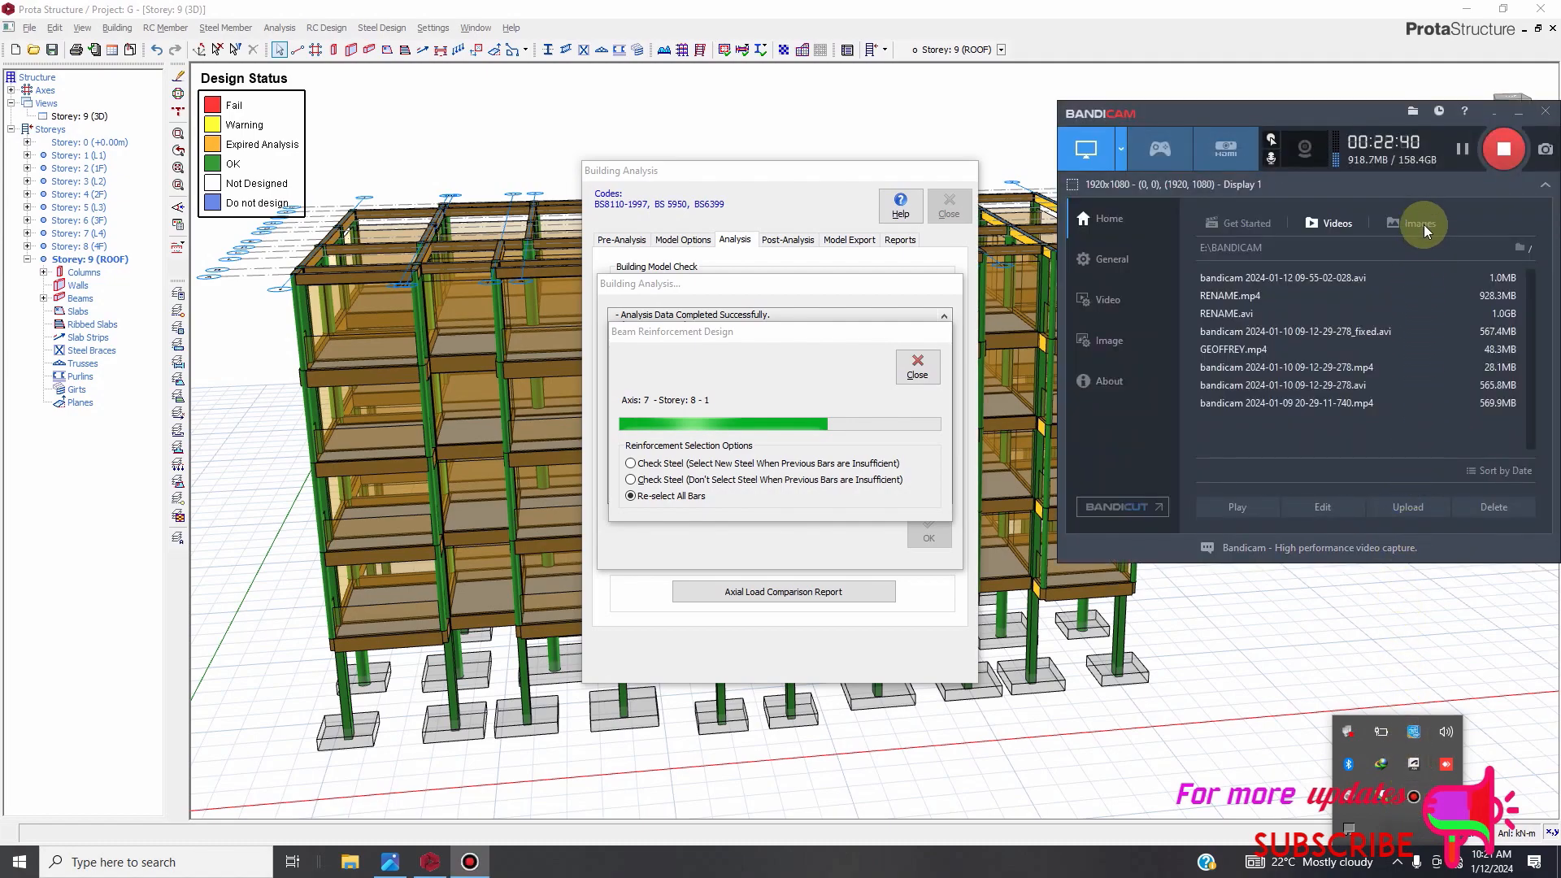
pyautogui.click(1491, 113)
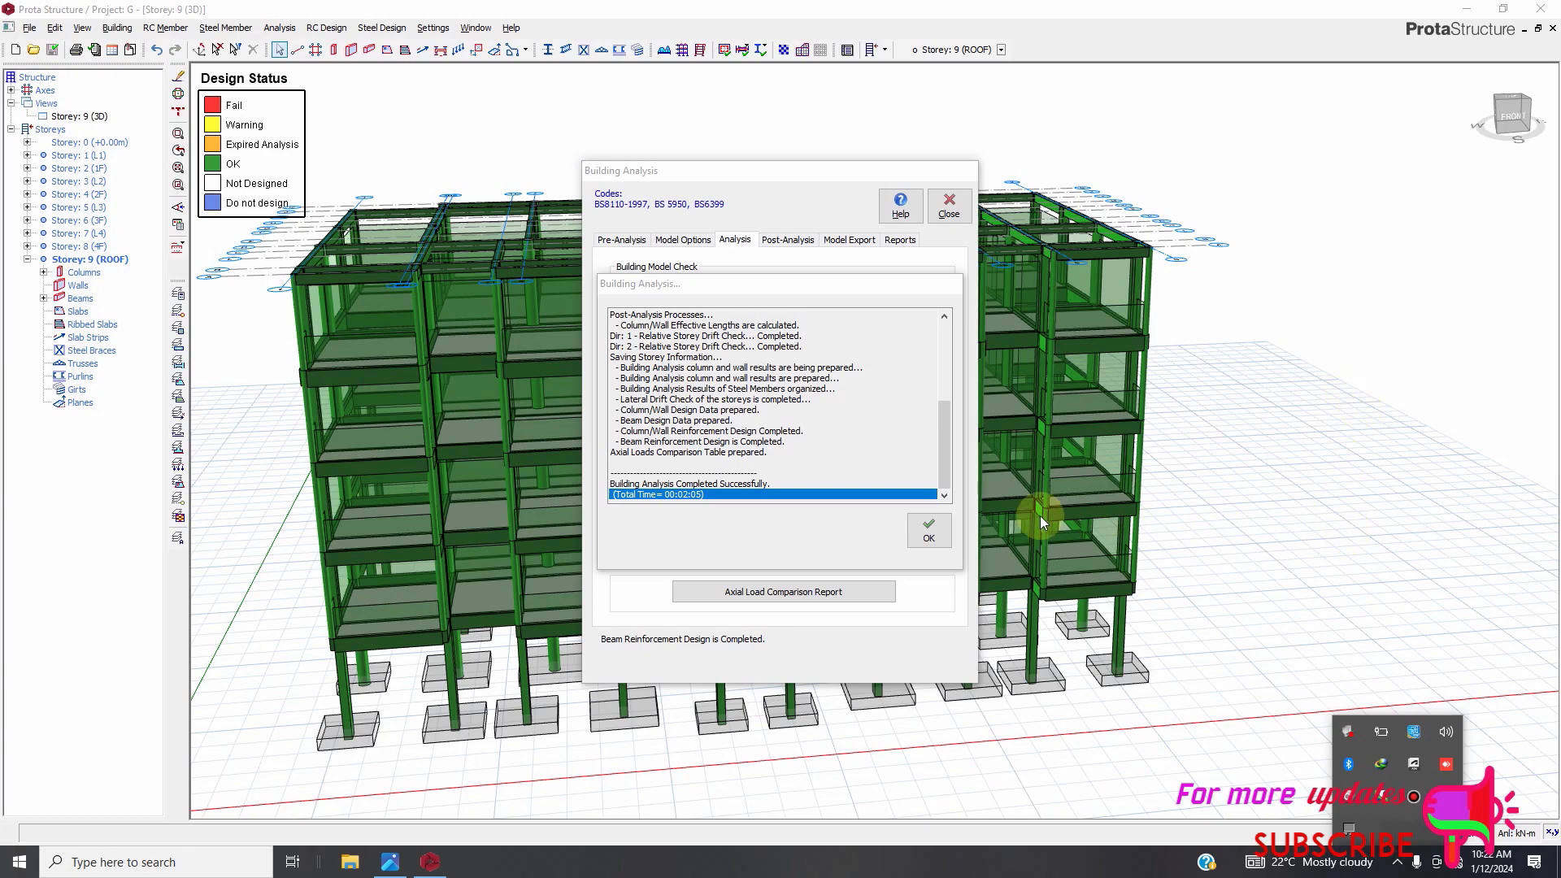
# Acknowledge the completed building analysis and close the Building Analysis dialog.
pyautogui.click(933, 530)
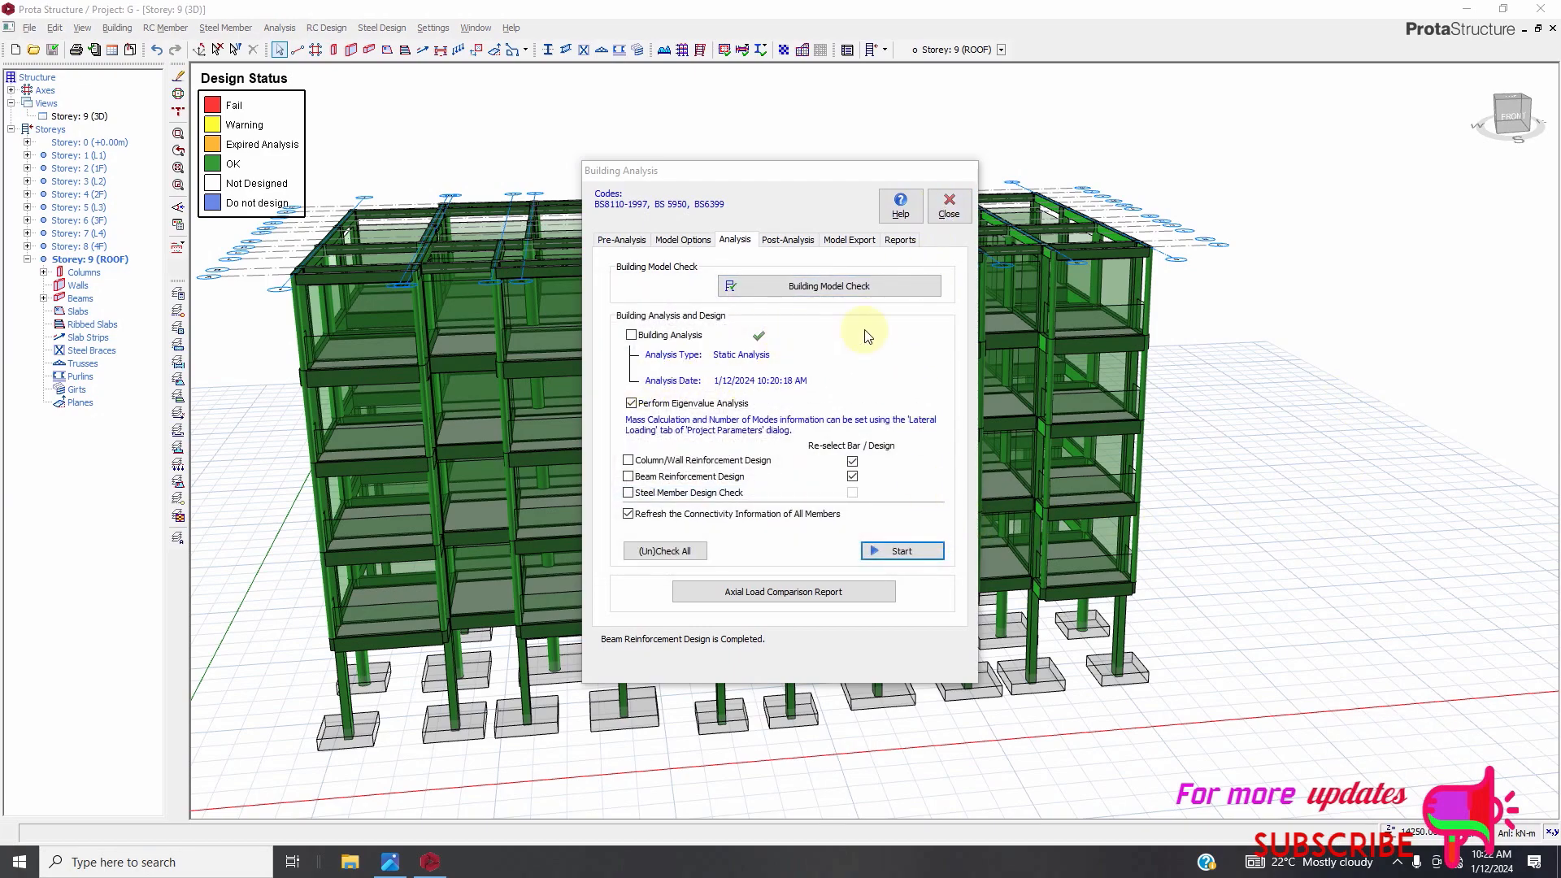
pyautogui.click(945, 213)
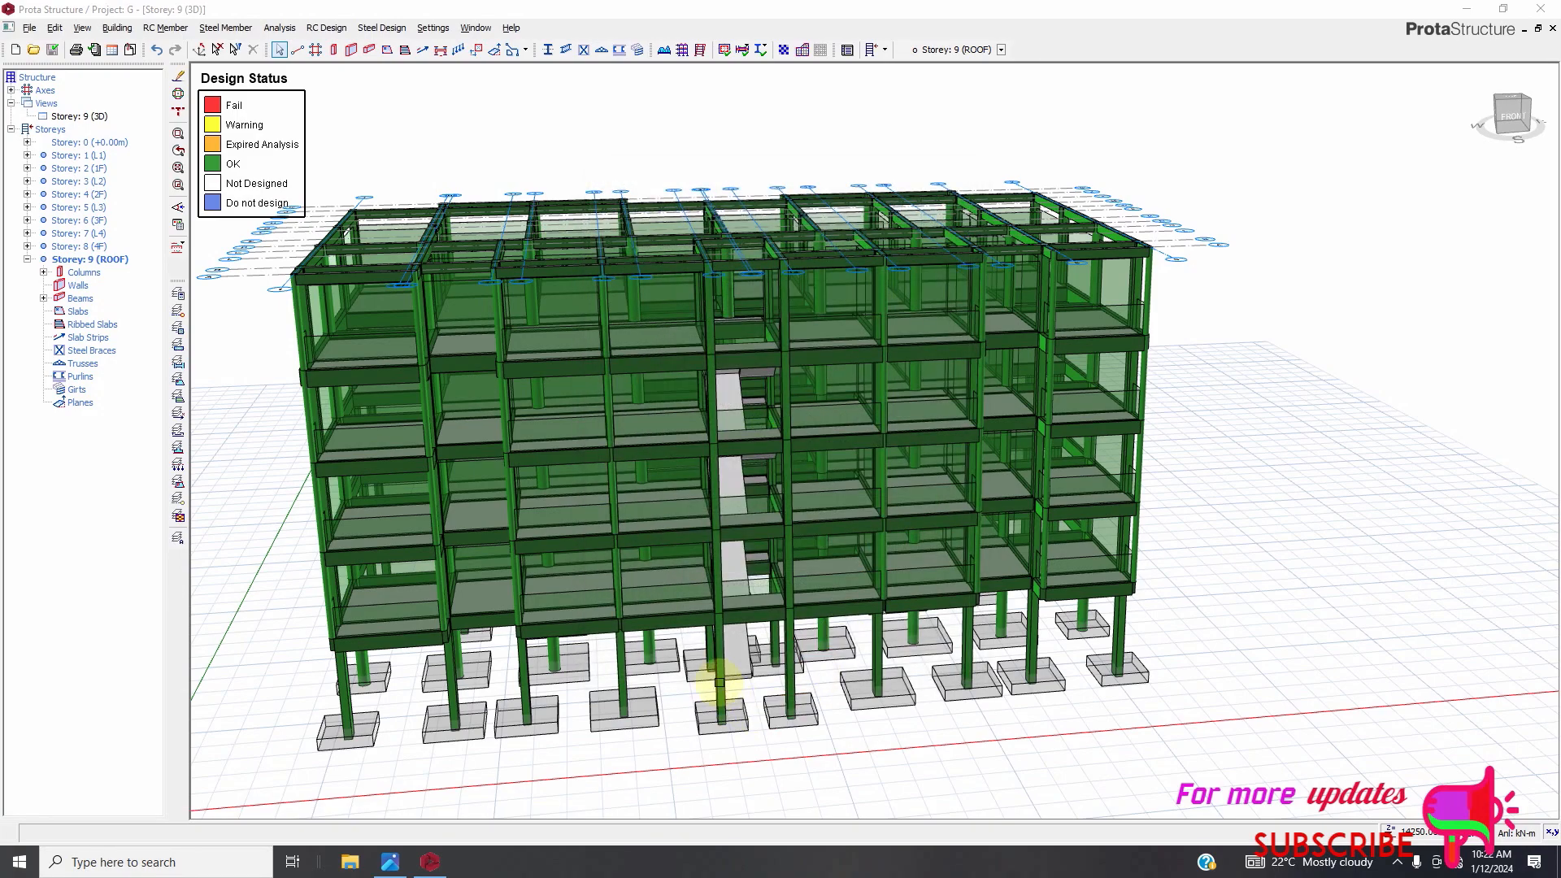
pyautogui.scroll(2, 723, 697)
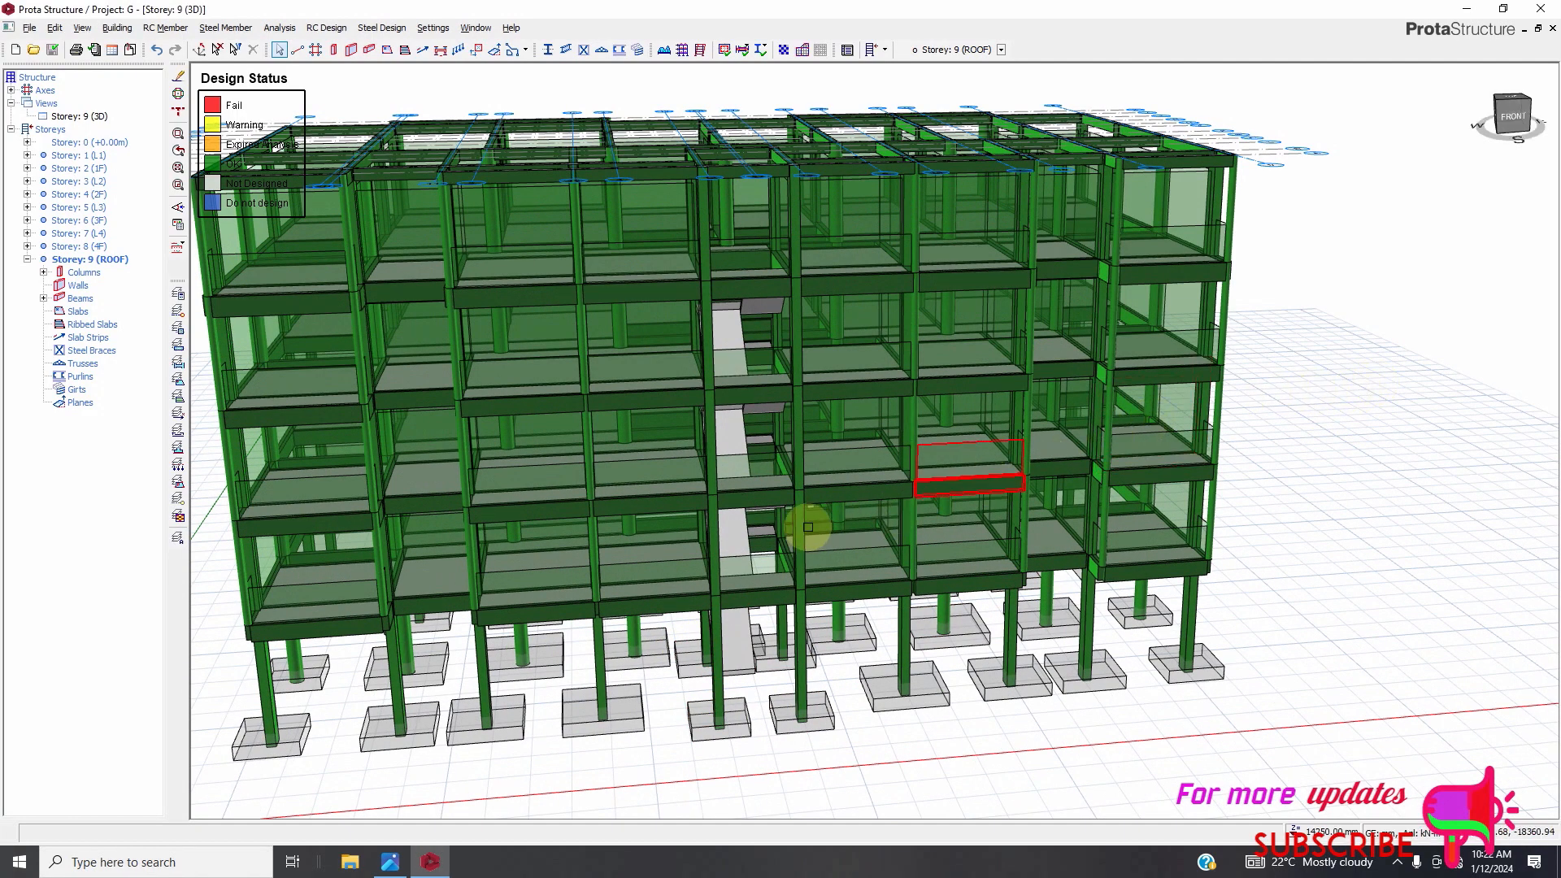
pyautogui.scroll(2, 755, 415)
# Open the column section design table and review the columns' utilisation ratios and steel bars.
pyautogui.click(325, 28)
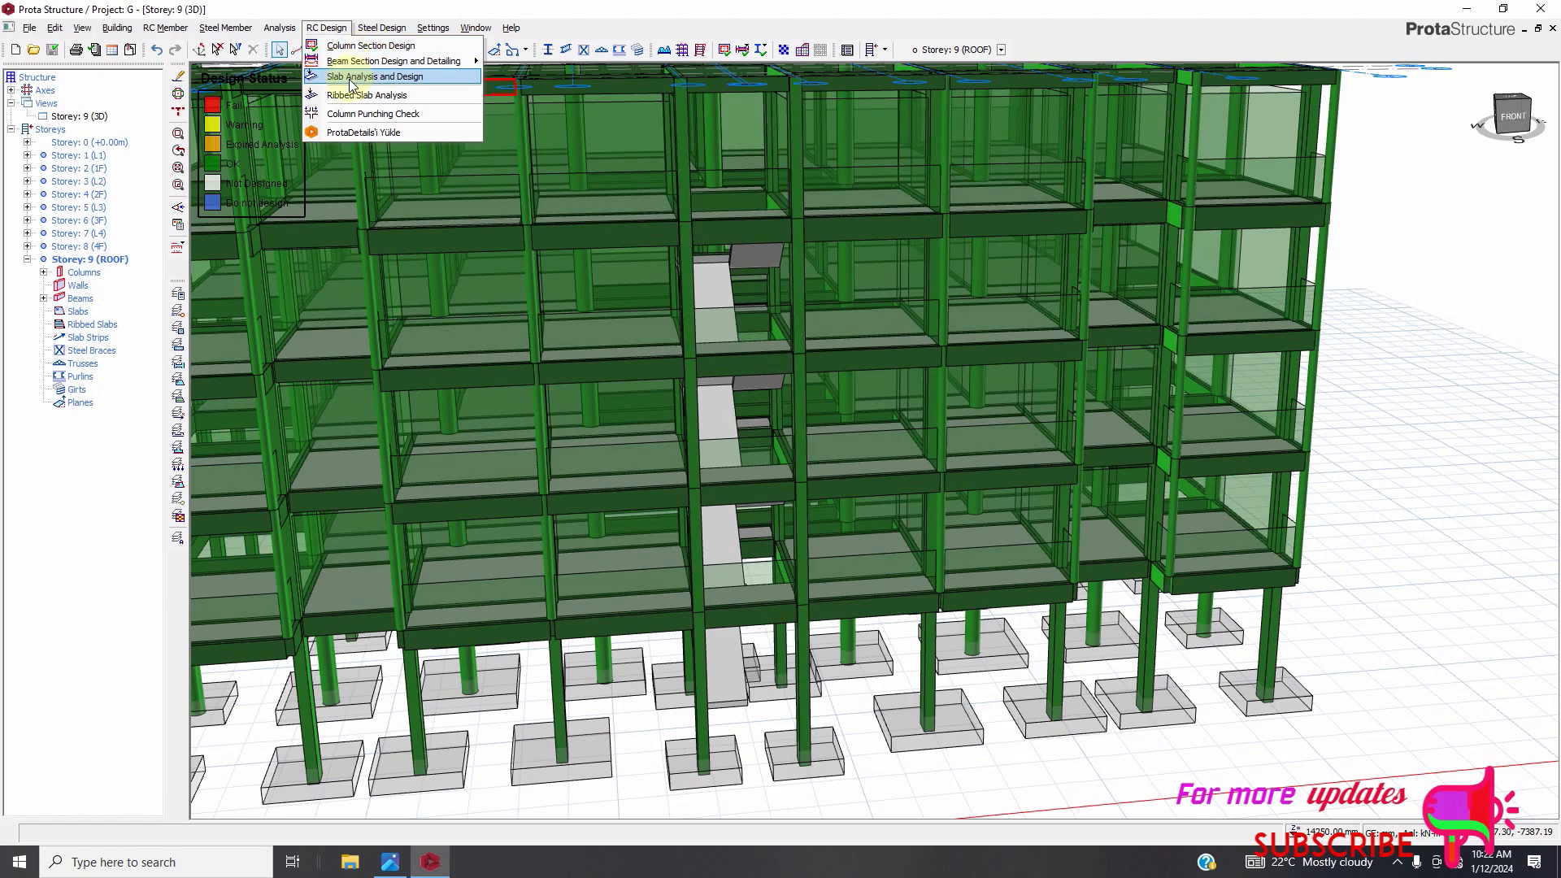
pyautogui.click(370, 45)
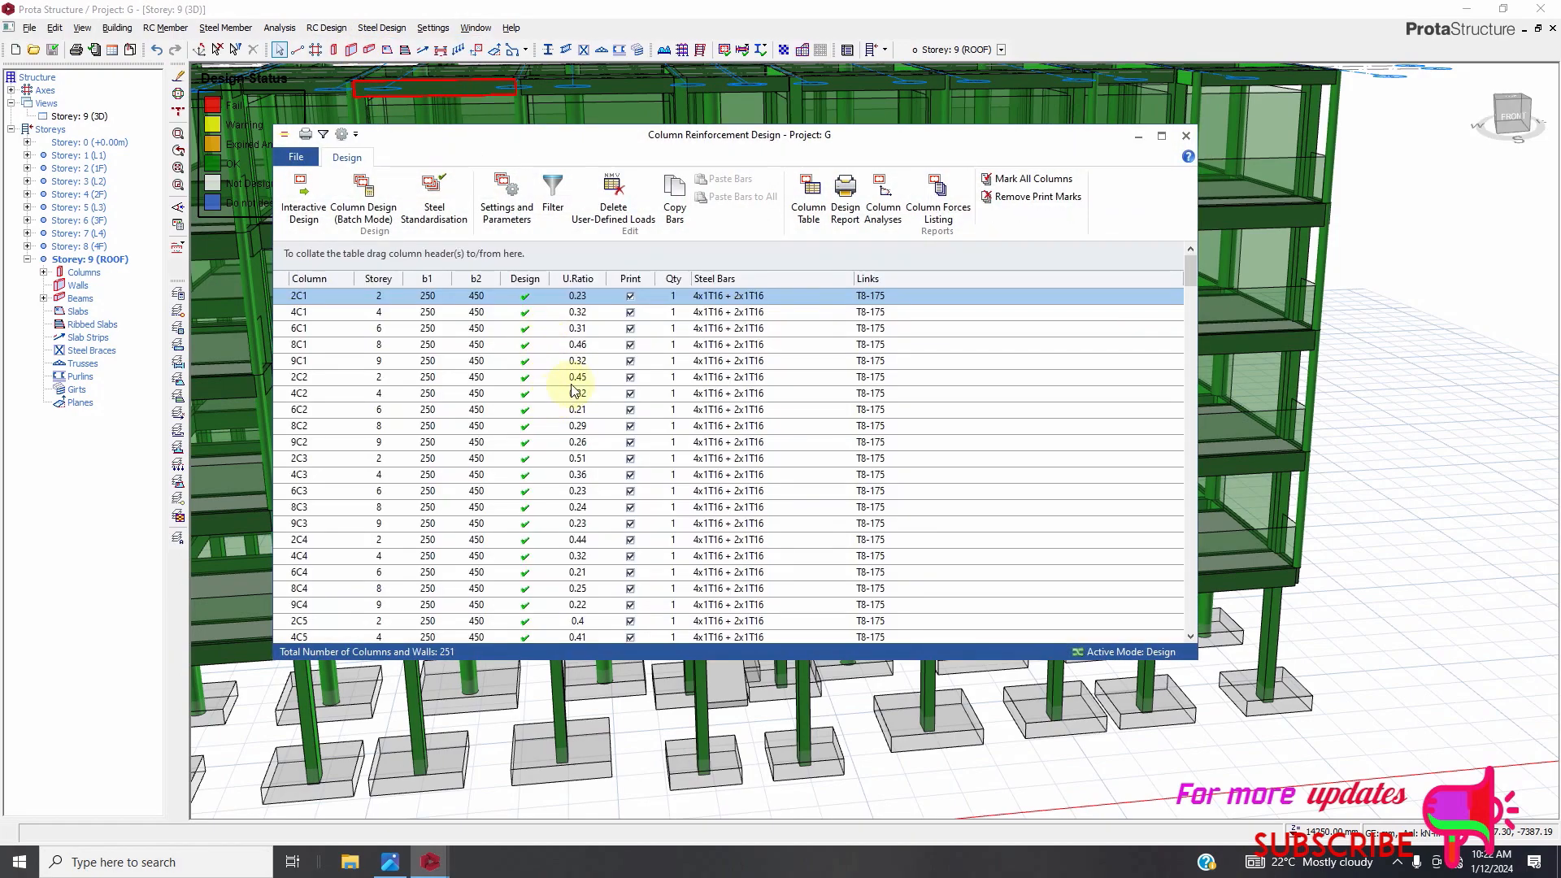
pyautogui.scroll(-6, 720, 382)
pyautogui.scroll(-20, 748, 468)
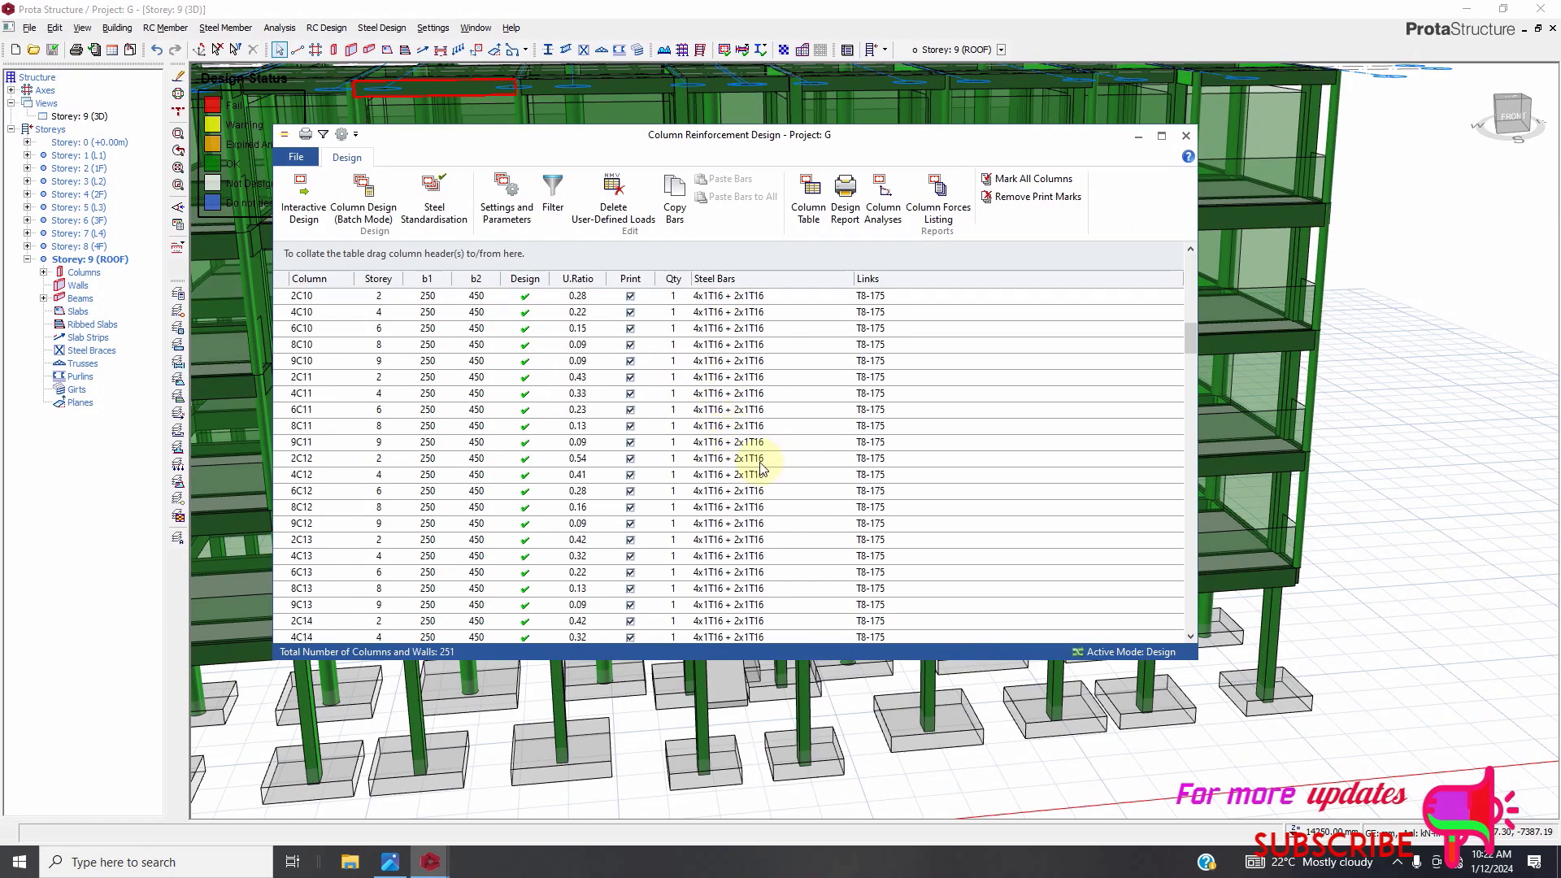
pyautogui.scroll(-13, 769, 521)
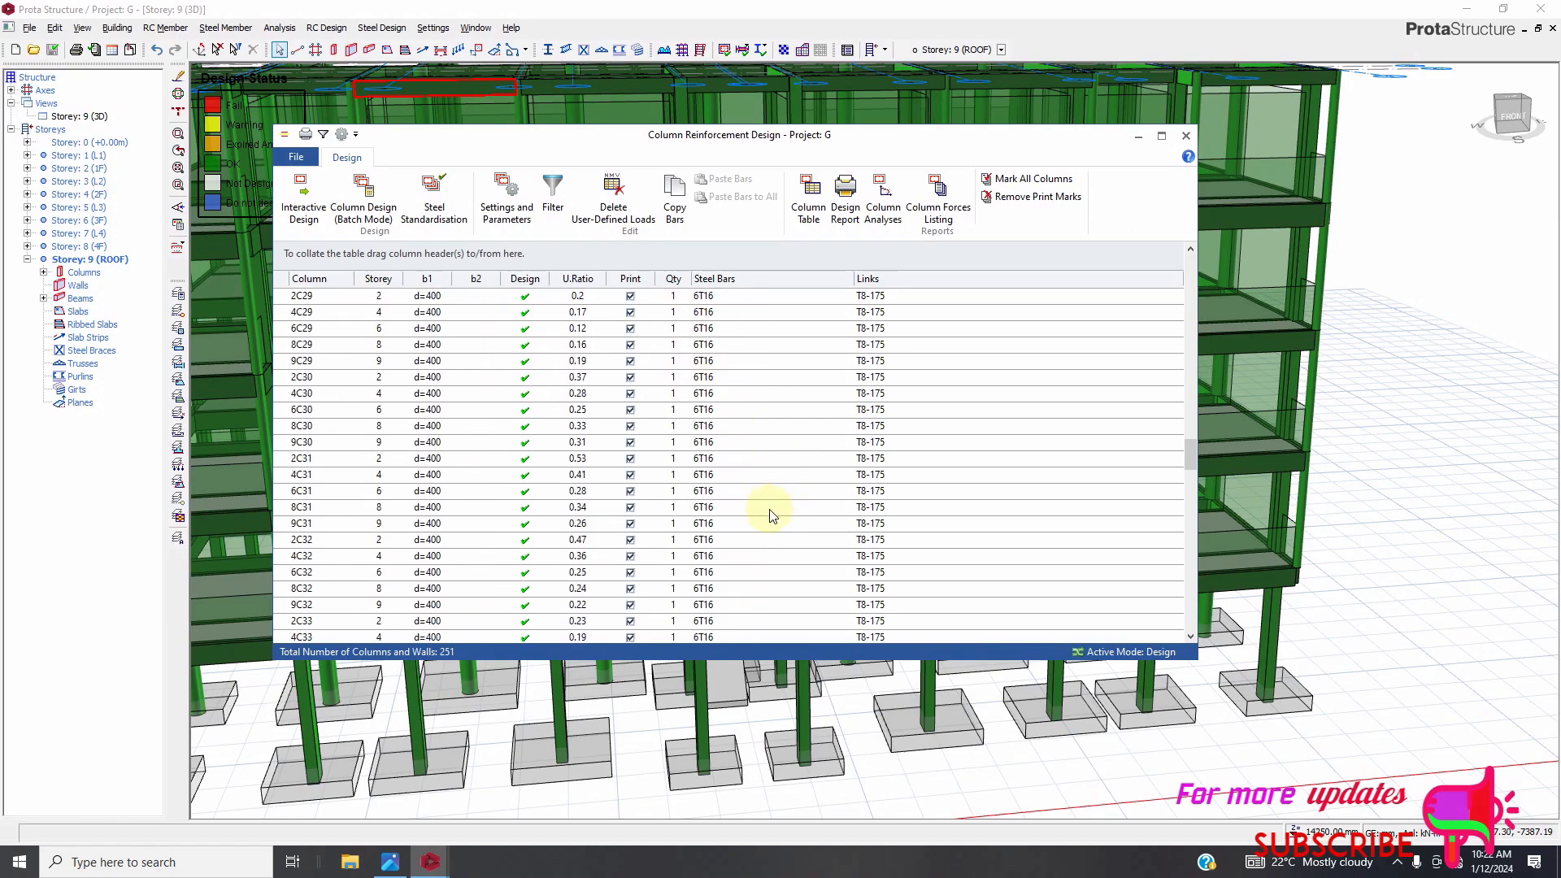
pyautogui.scroll(-15, 744, 579)
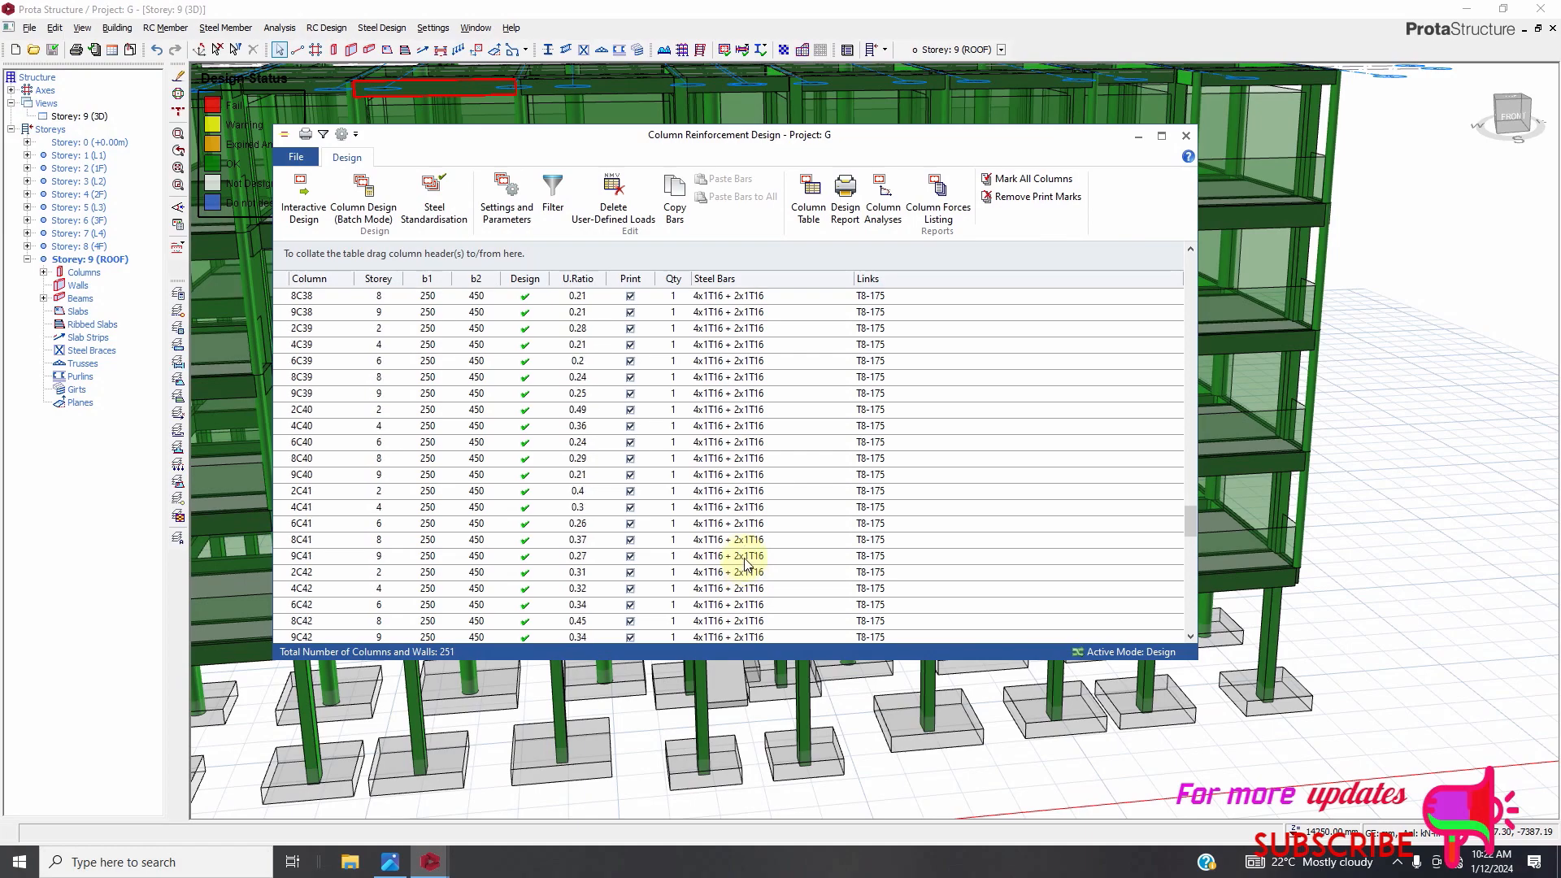
pyautogui.scroll(-5, 717, 587)
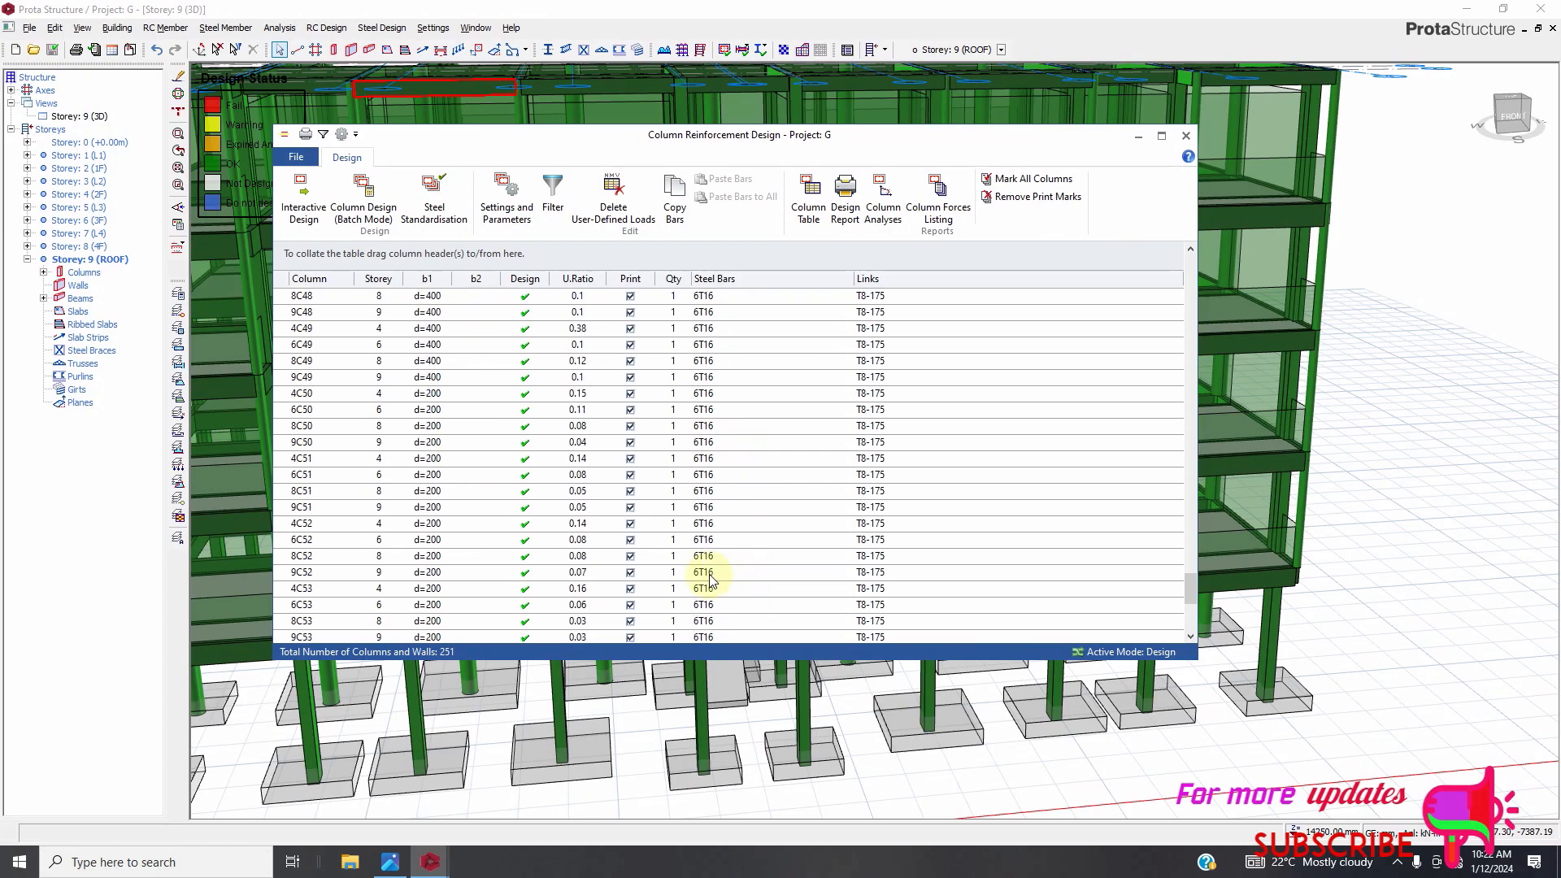
pyautogui.scroll(20, 673, 453)
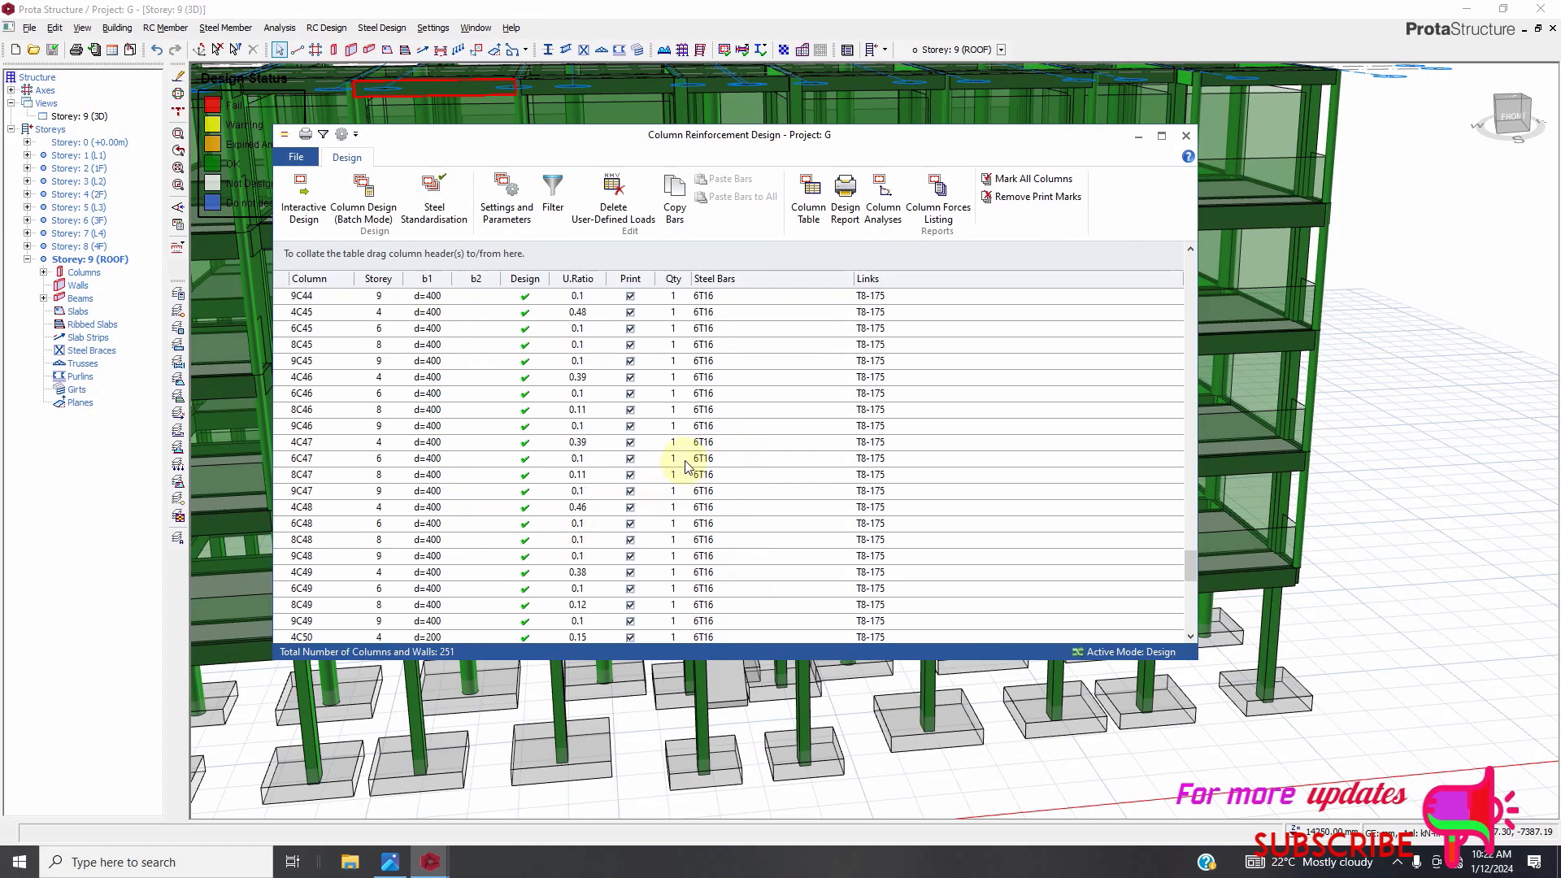
pyautogui.scroll(20, 685, 431)
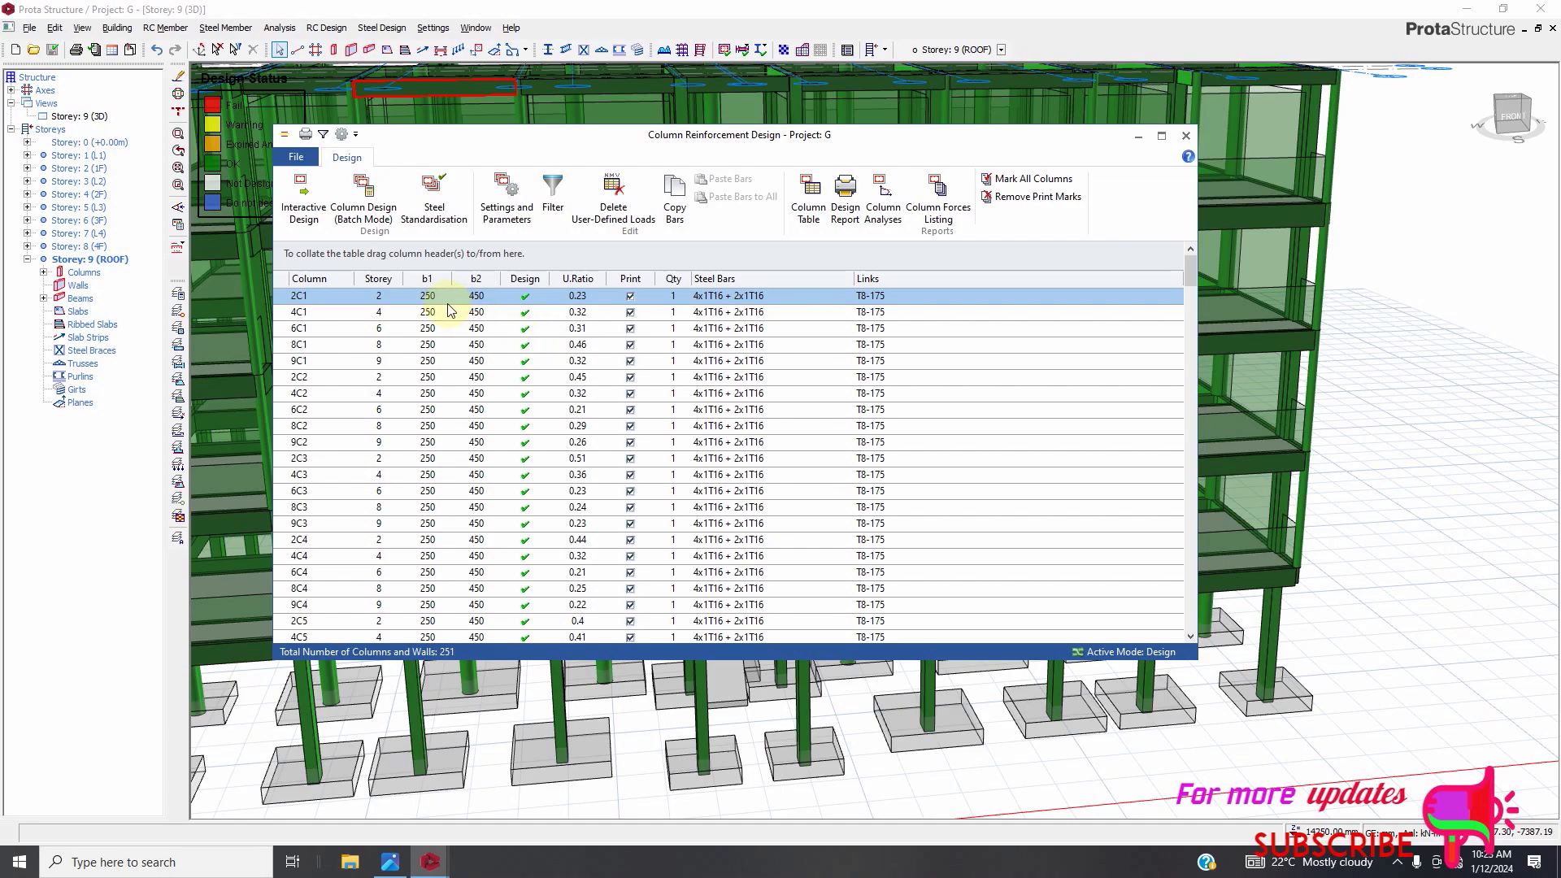
# Inspect the interaction diagrams of column 2C1 and close its design window.
pyautogui.click(304, 199)
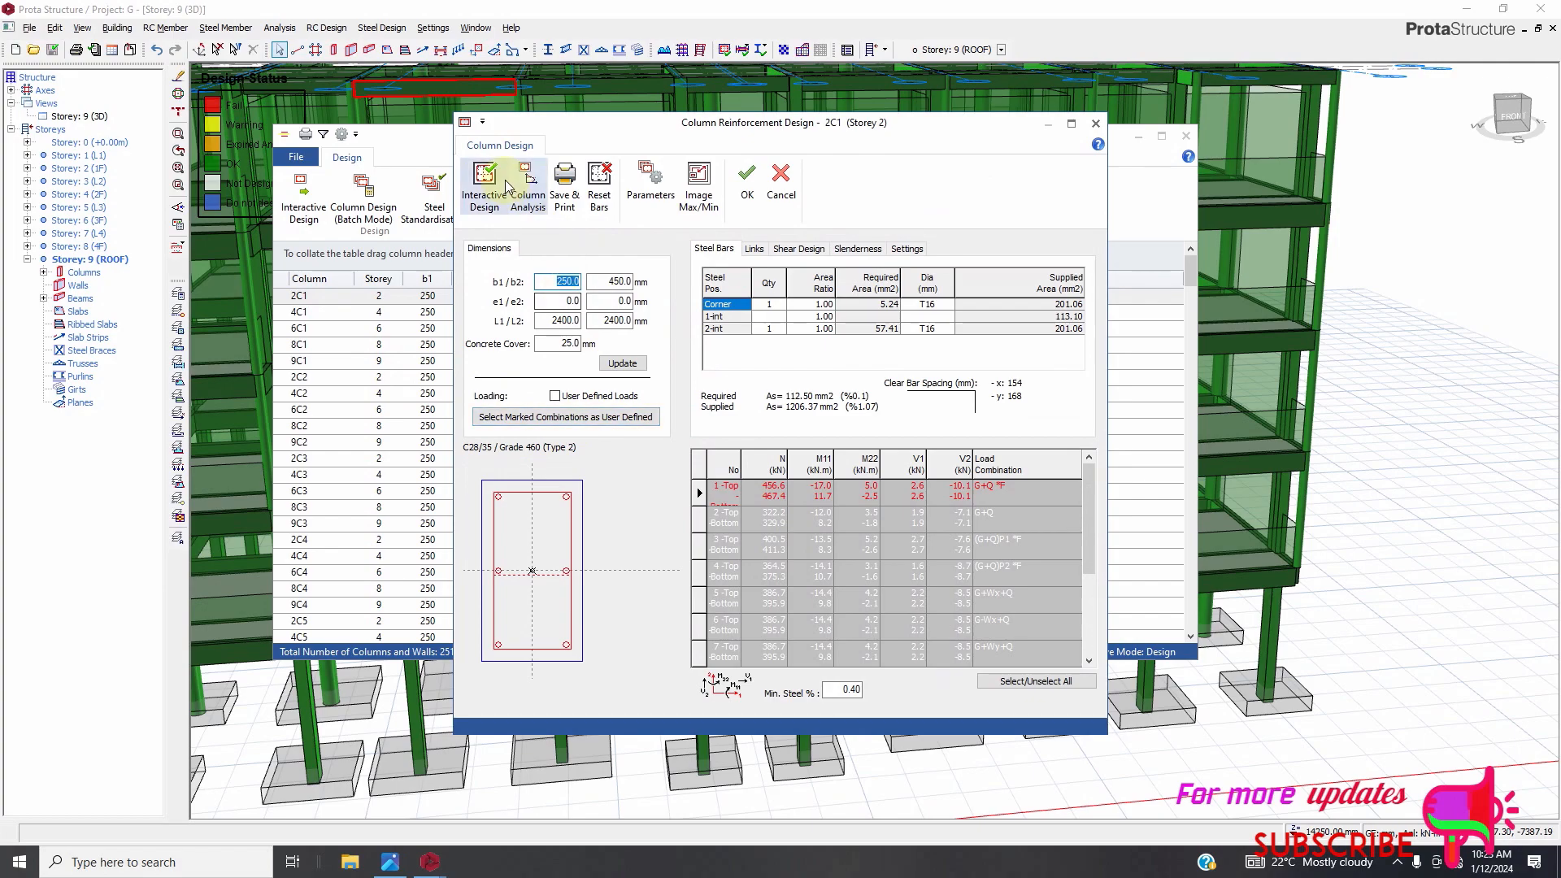
pyautogui.click(526, 187)
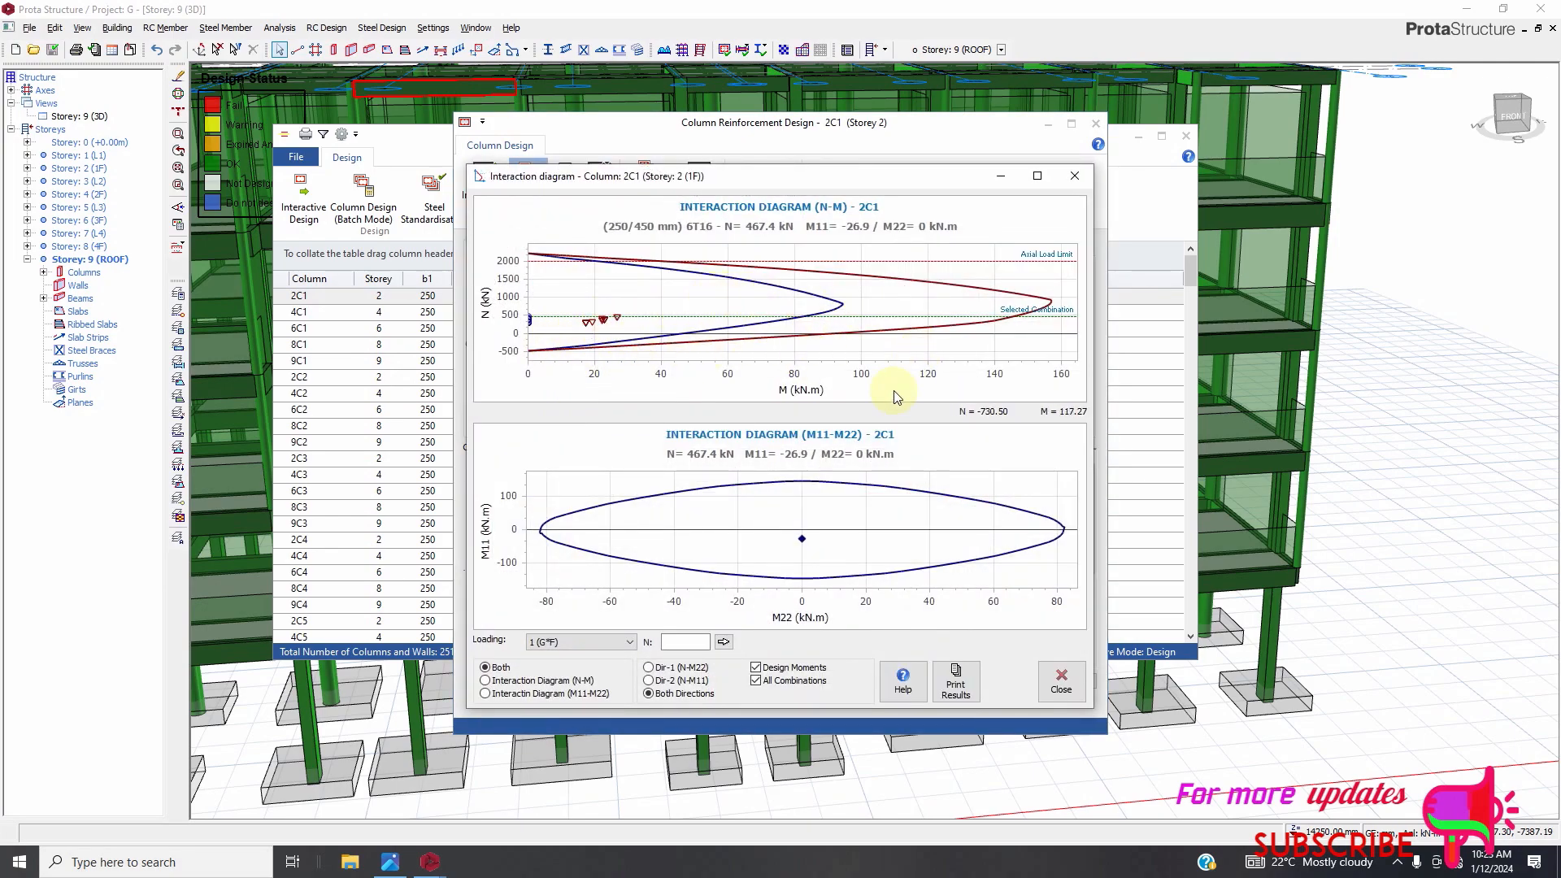
pyautogui.click(1061, 681)
pyautogui.click(780, 187)
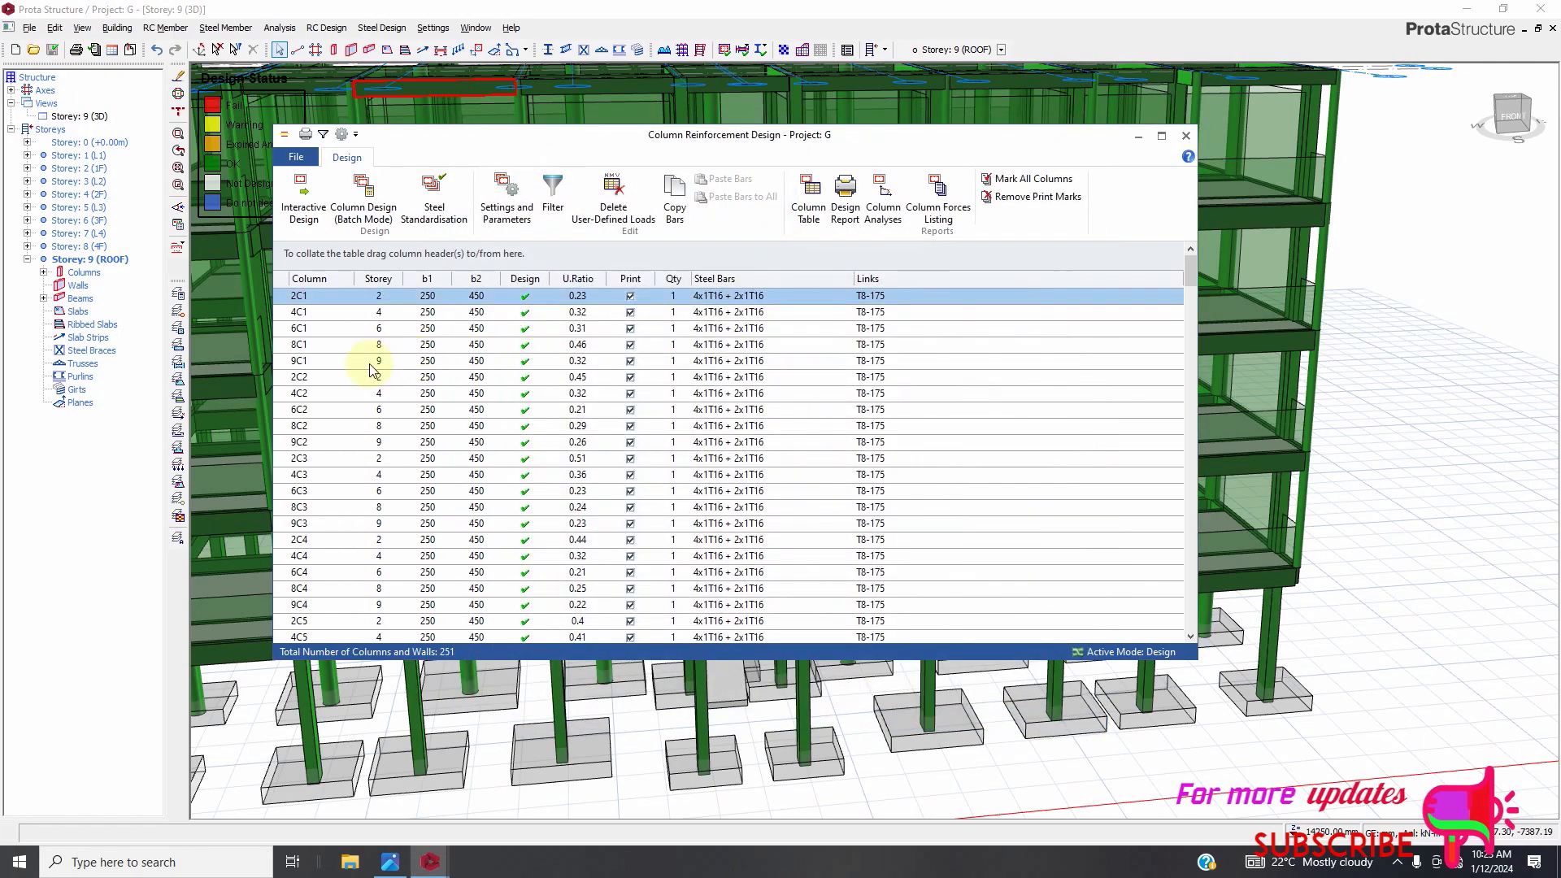
# Open roof column 9C1's design and inspect its interaction diagrams before closing it.
pyautogui.click(309, 362)
pyautogui.doubleClick(311, 363)
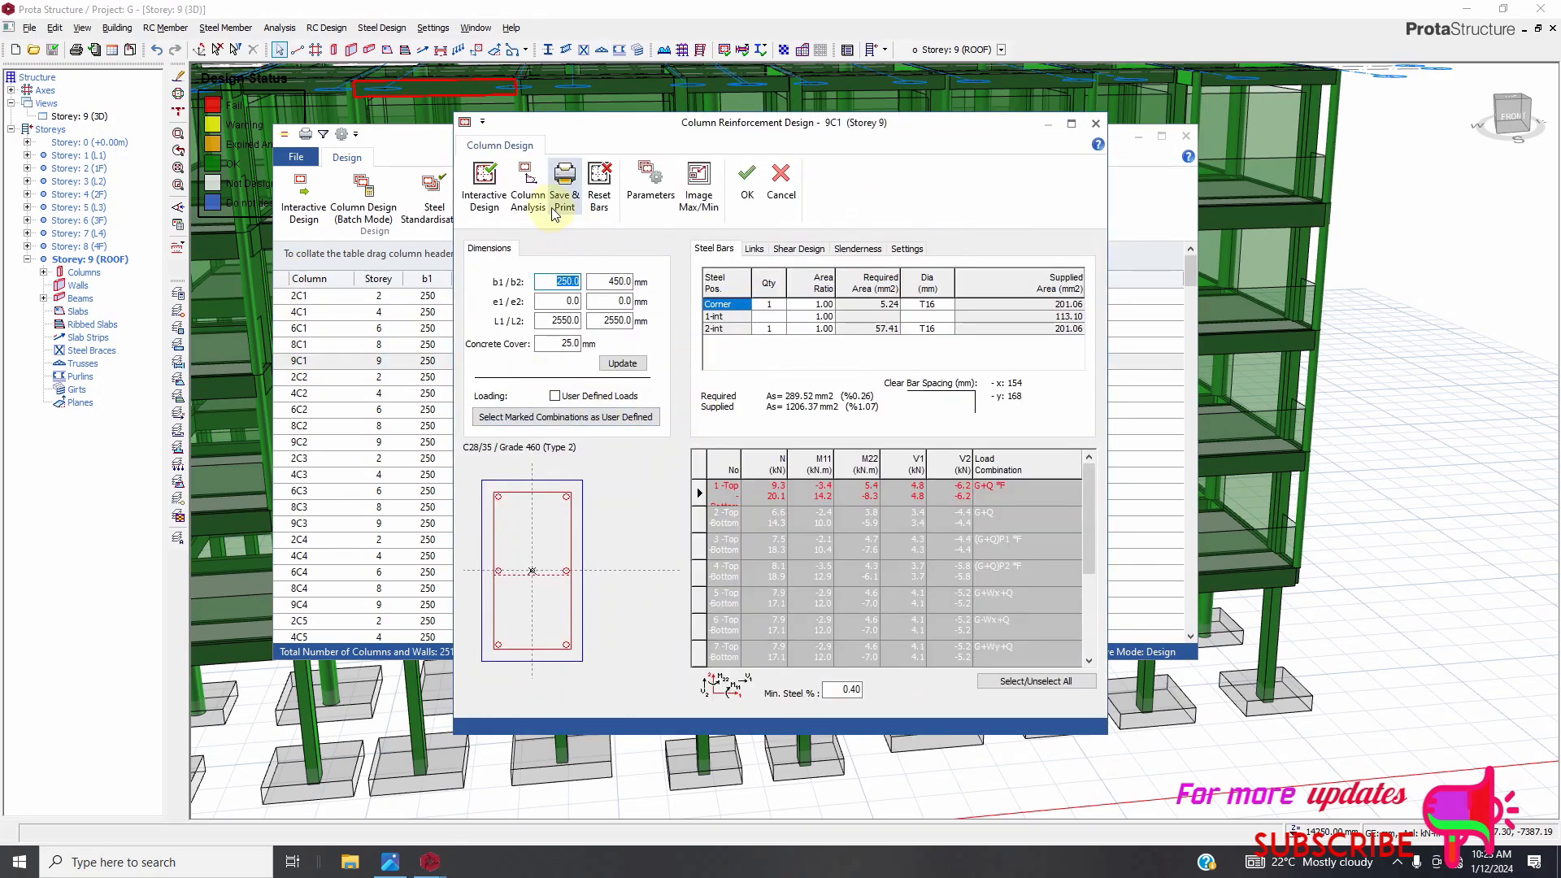
pyautogui.click(528, 192)
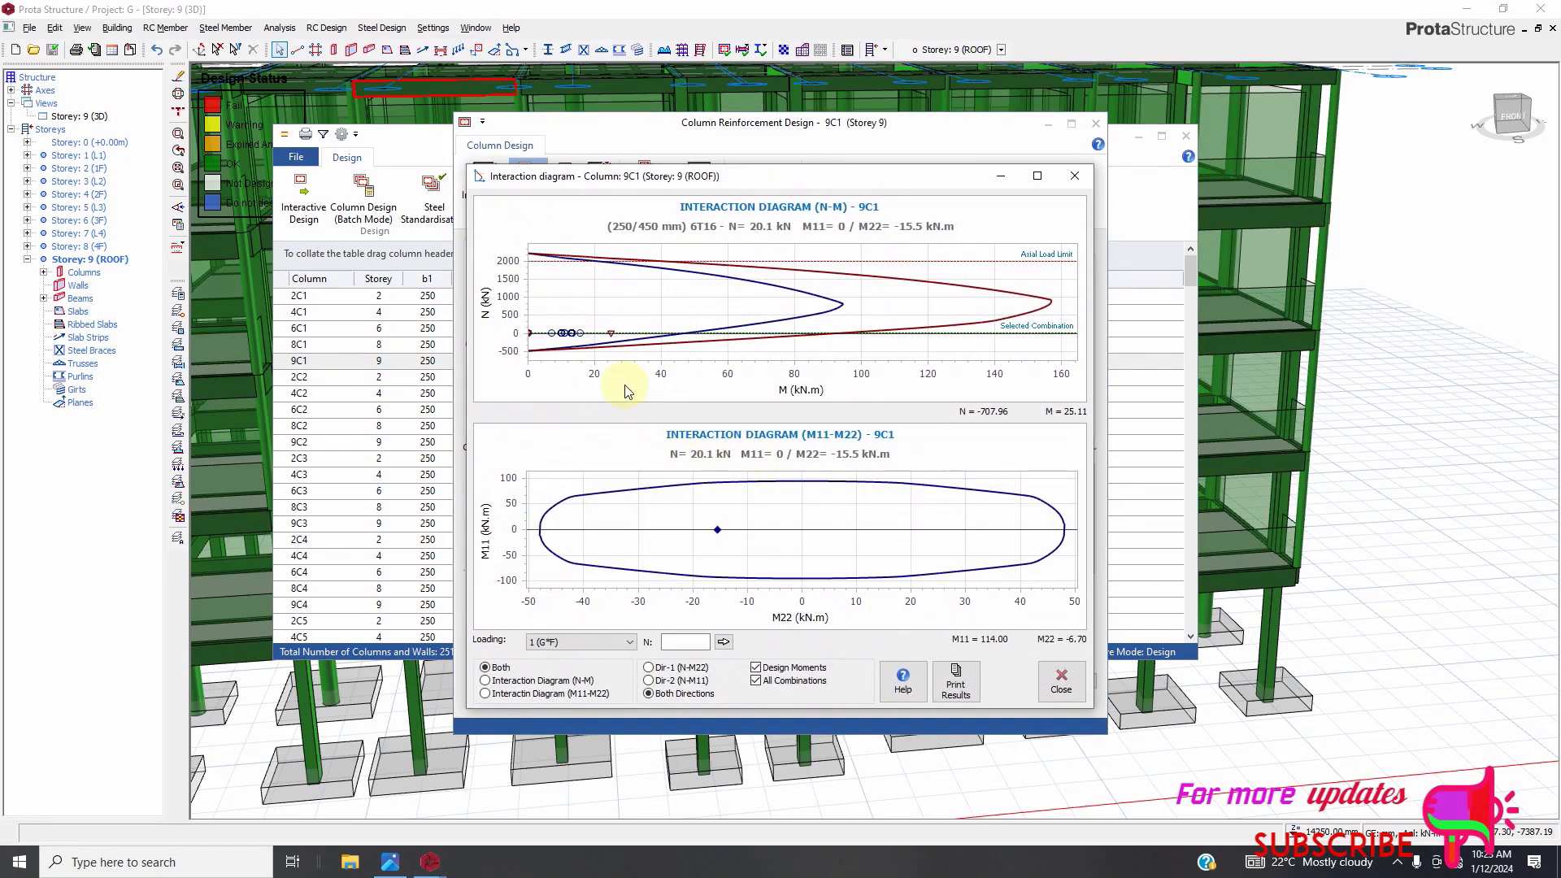
pyautogui.click(1074, 175)
pyautogui.click(1095, 123)
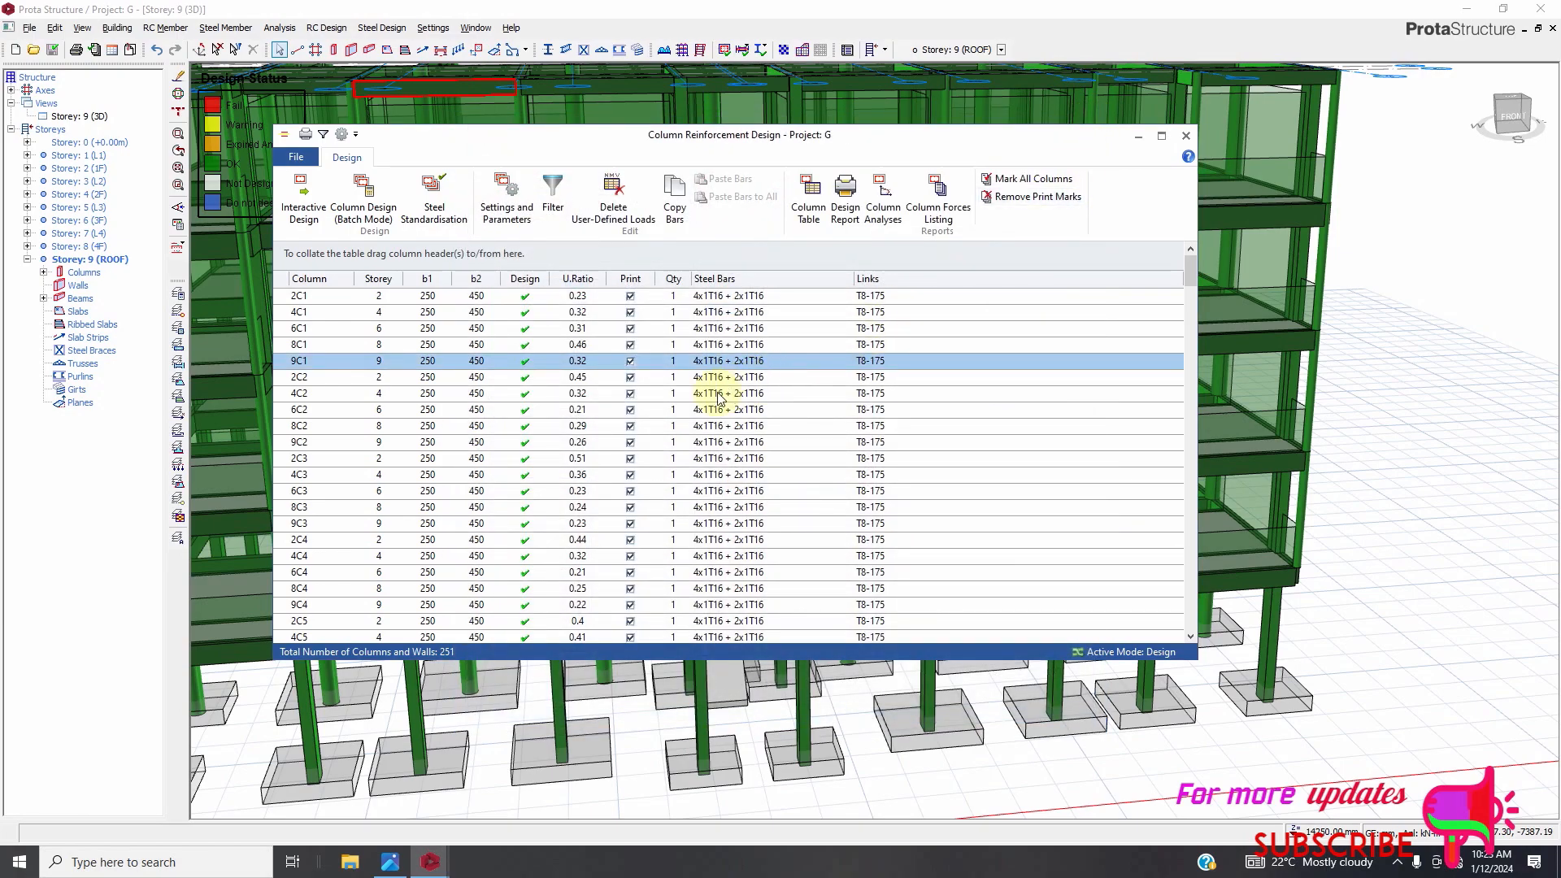
# Scroll through the column table to check the utilisation ratios of the resized columns.
pyautogui.scroll(-20, 621, 460)
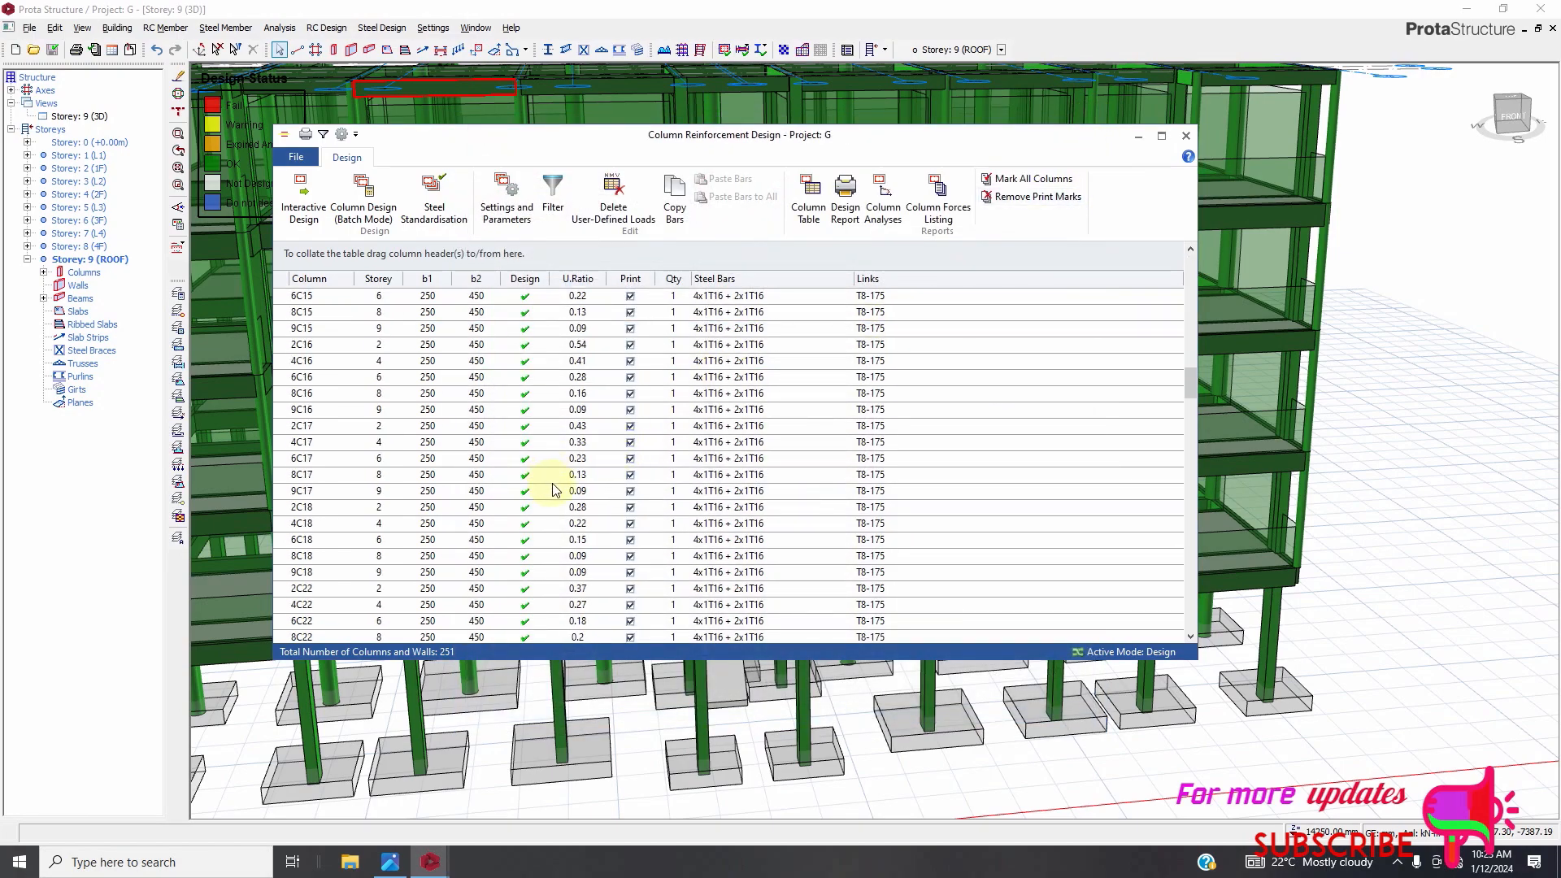
pyautogui.scroll(-20, 553, 489)
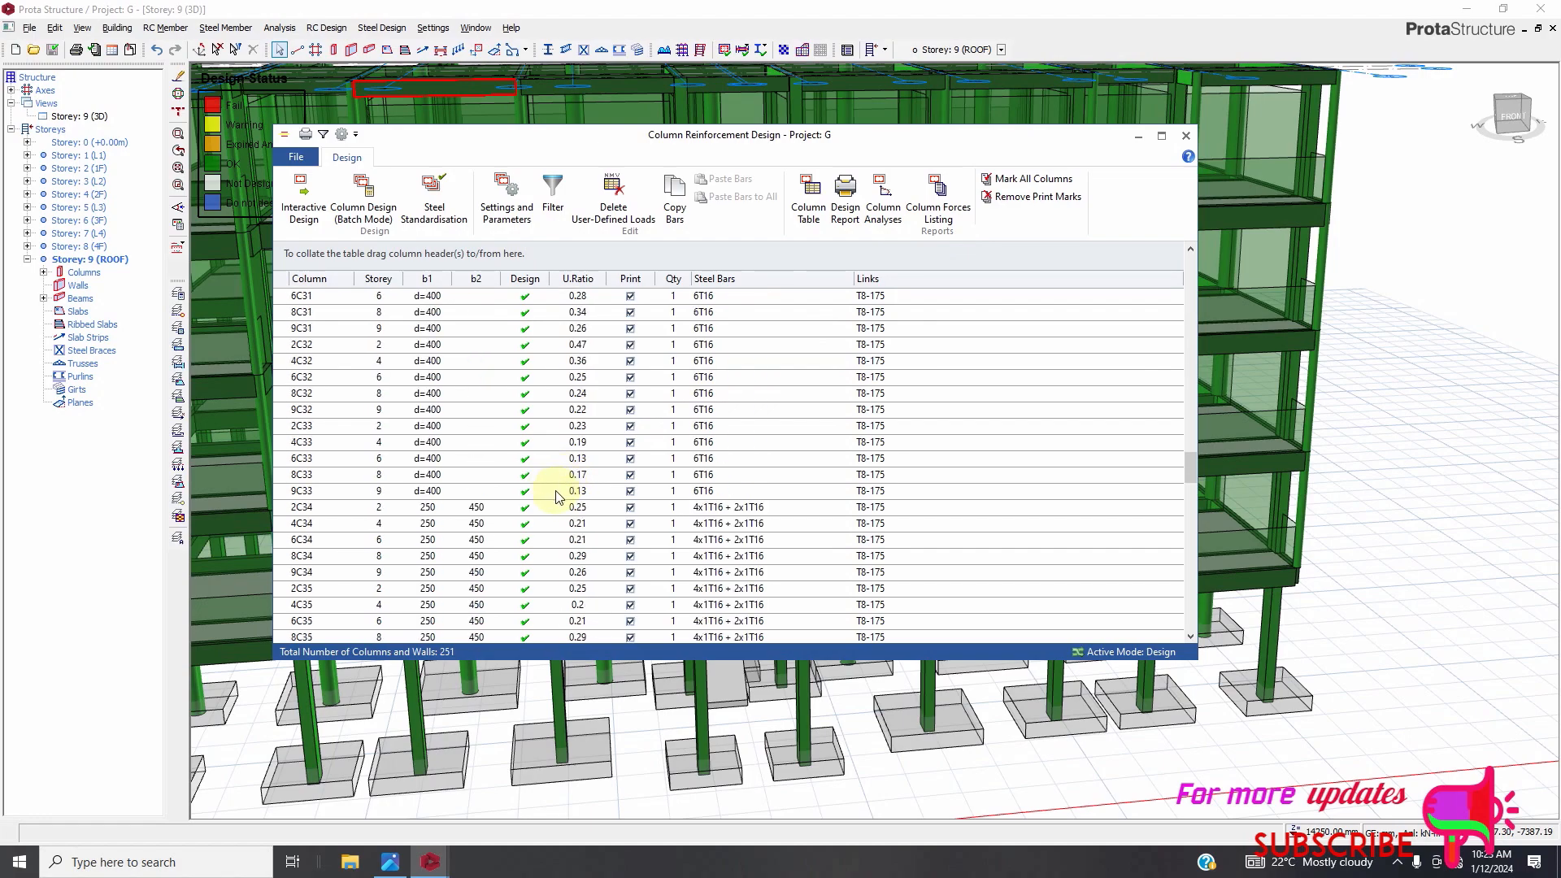
pyautogui.scroll(-18, 558, 497)
pyautogui.scroll(-12, 540, 520)
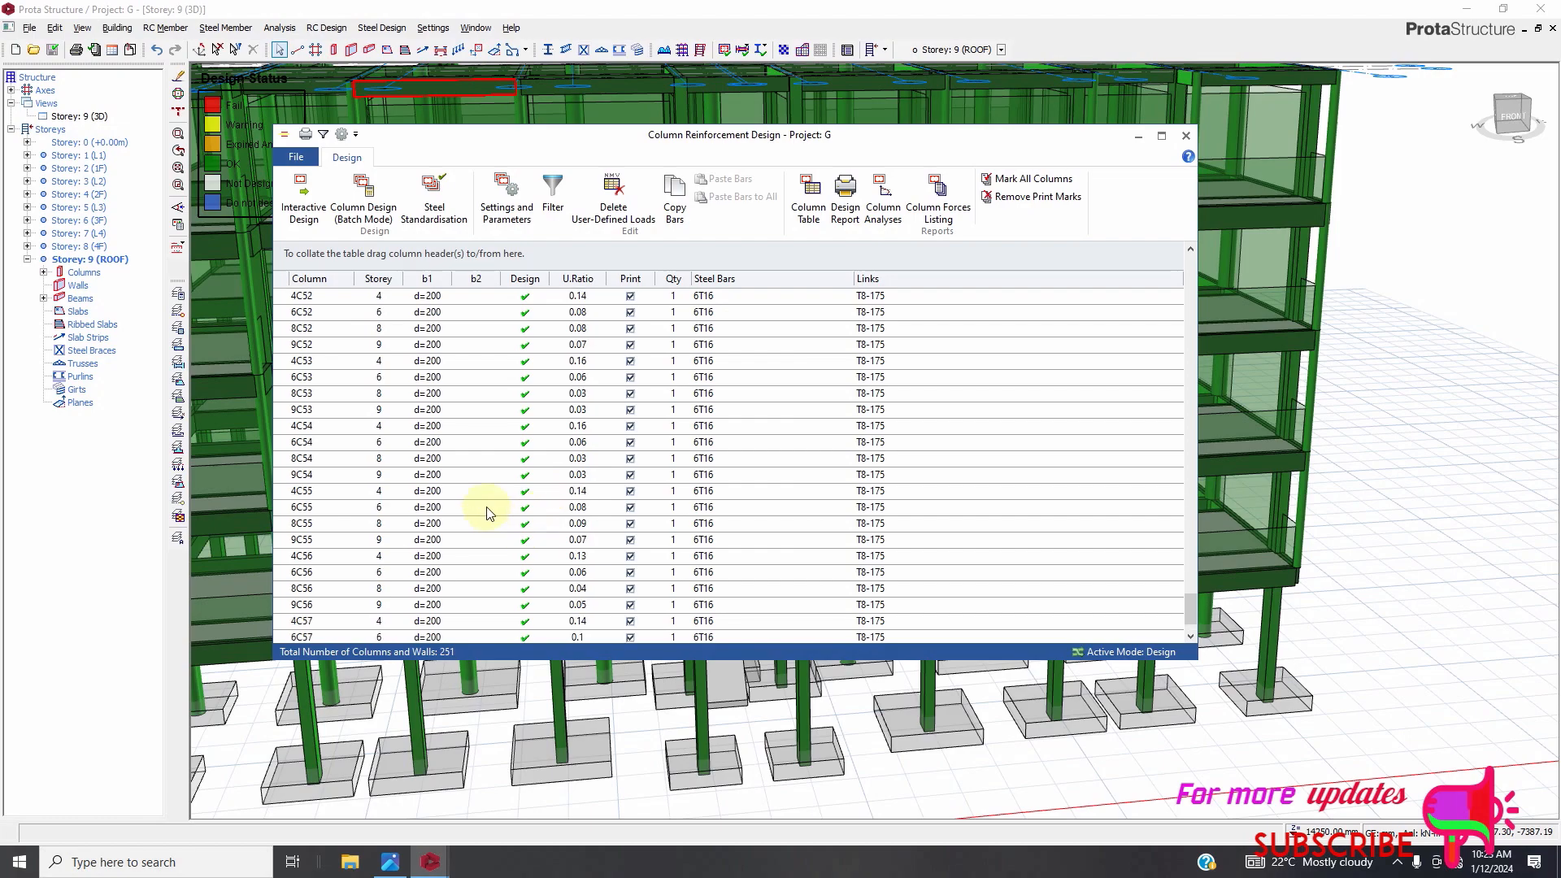
pyautogui.scroll(5, 431, 423)
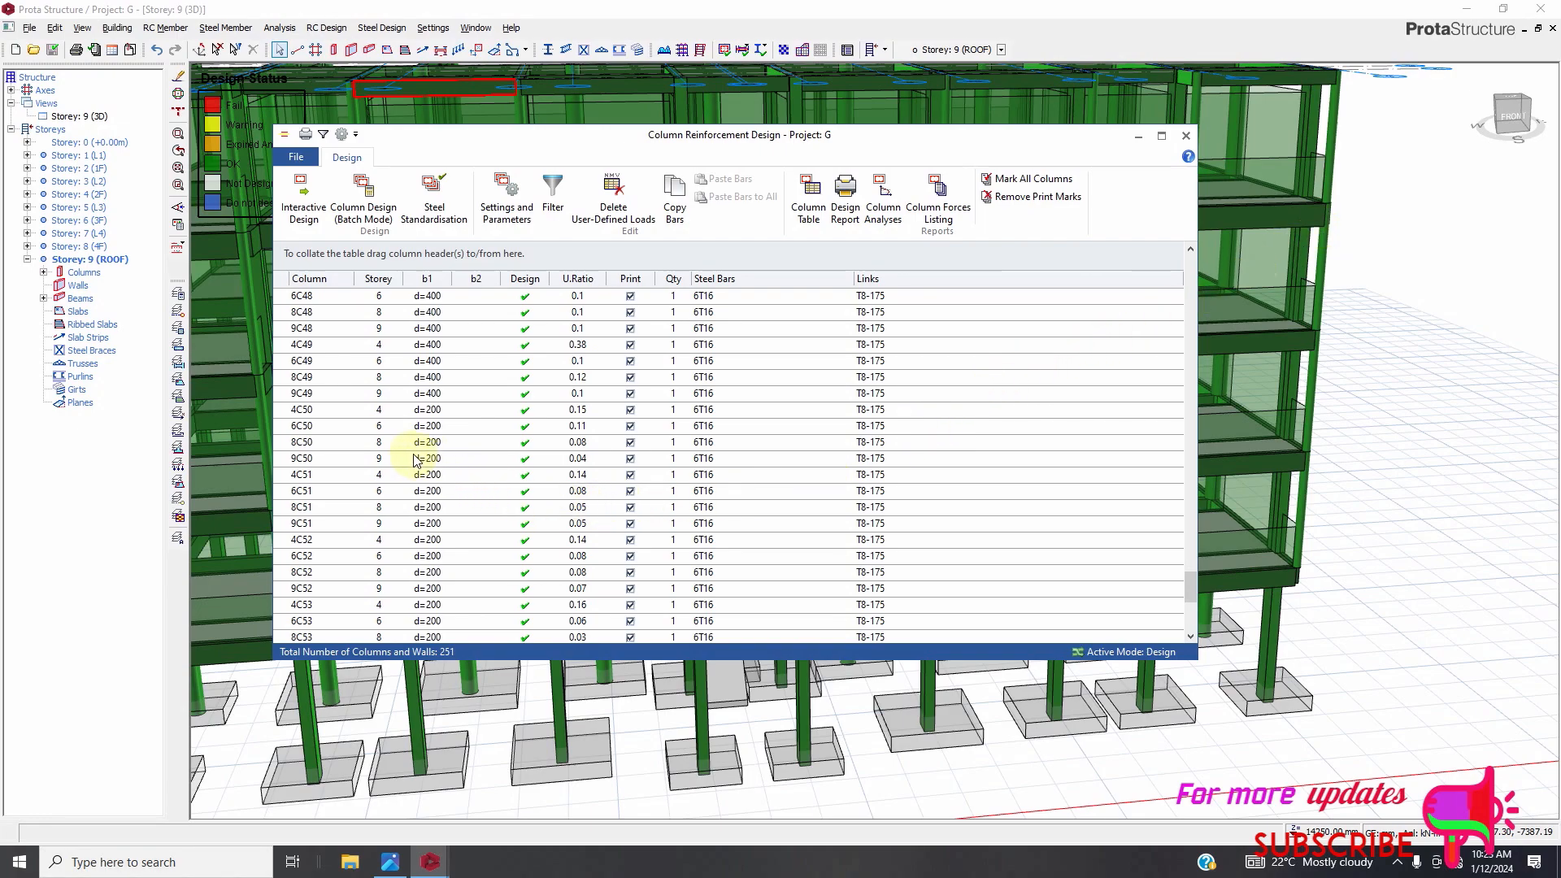
# Try changing the corner bar diameter of circular column 4C50, then cancel its design window.
pyautogui.click(335, 418)
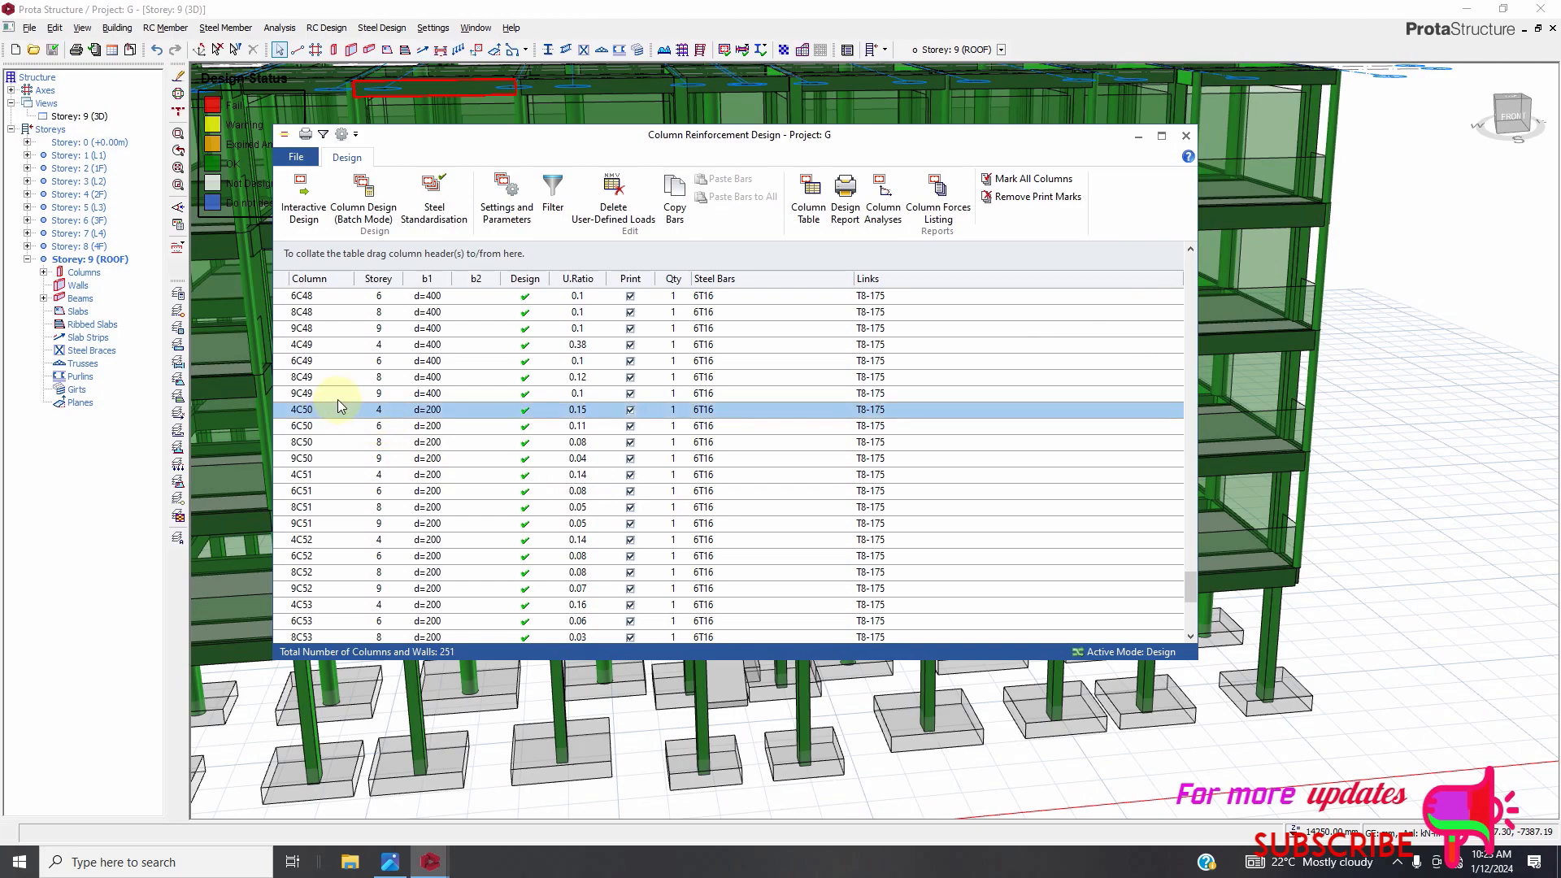
pyautogui.doubleClick(353, 409)
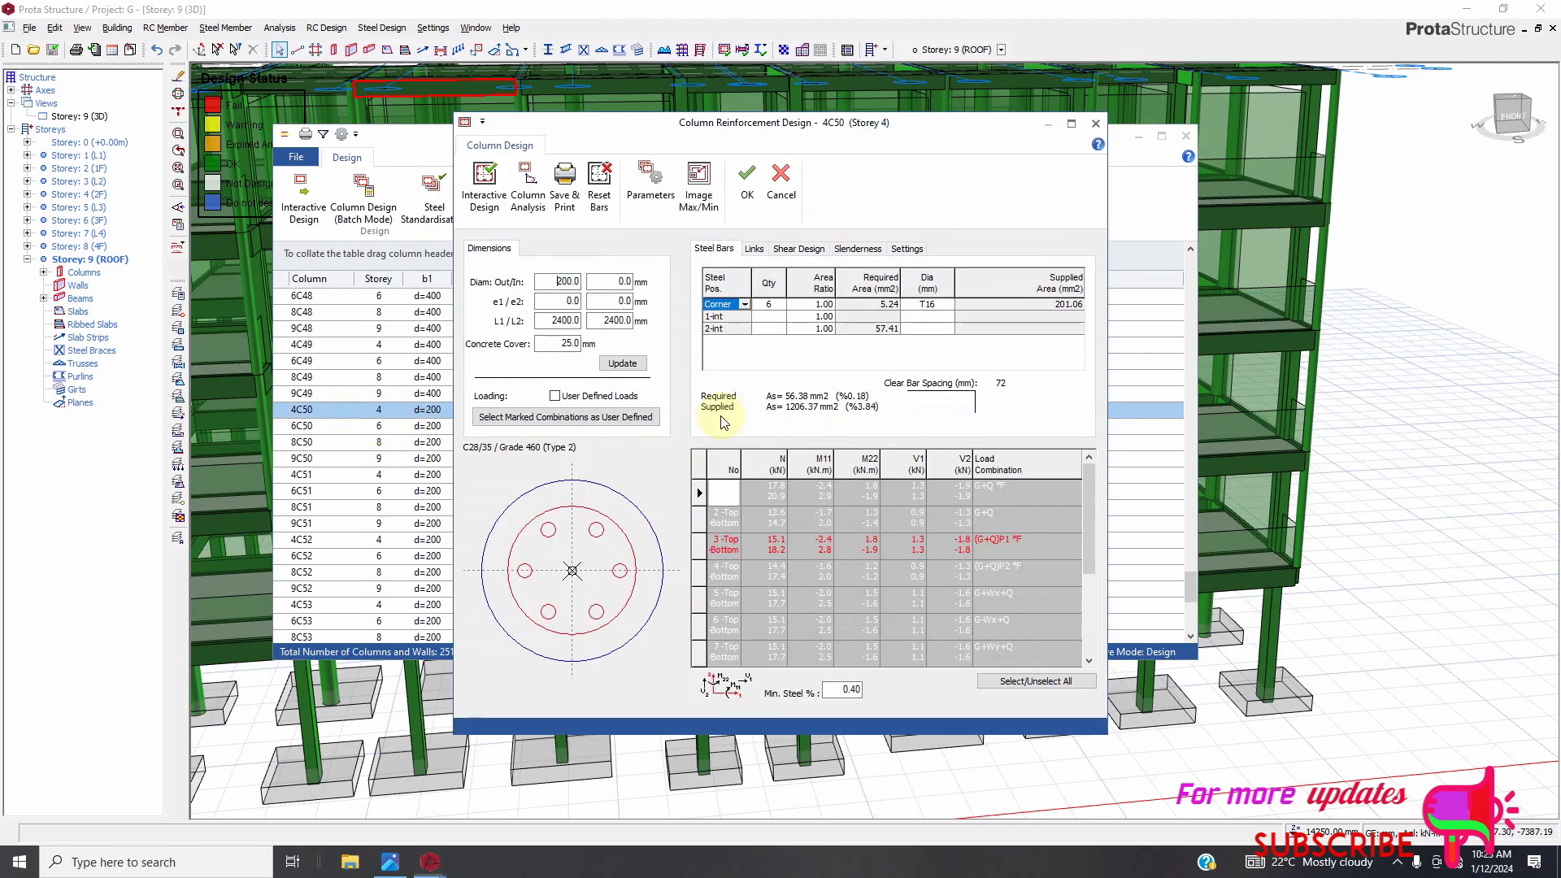
pyautogui.click(946, 305)
pyautogui.click(948, 306)
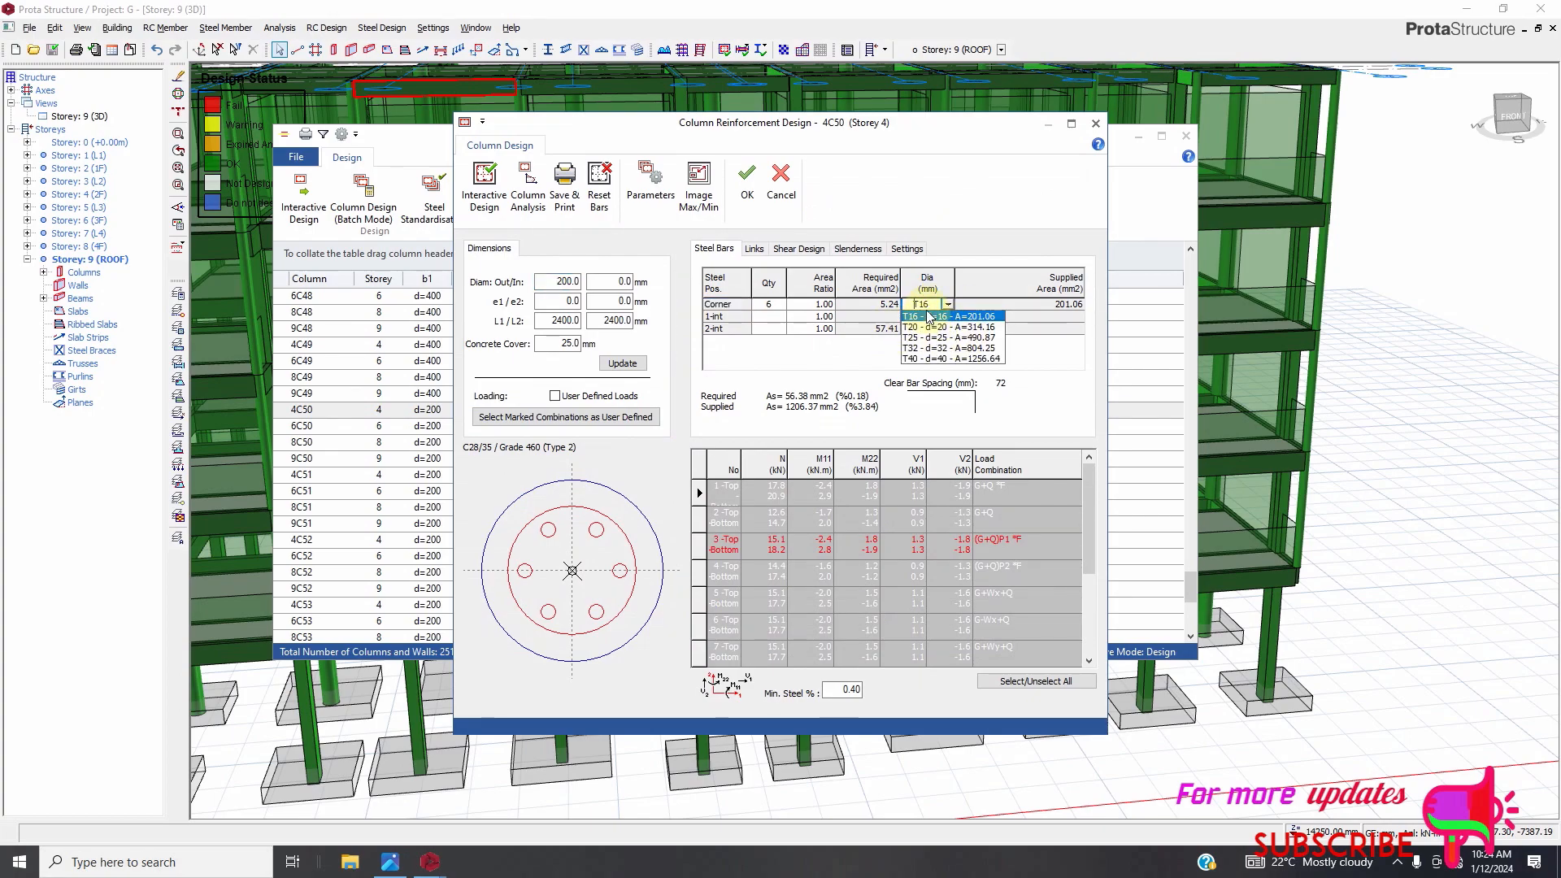
pyautogui.click(929, 315)
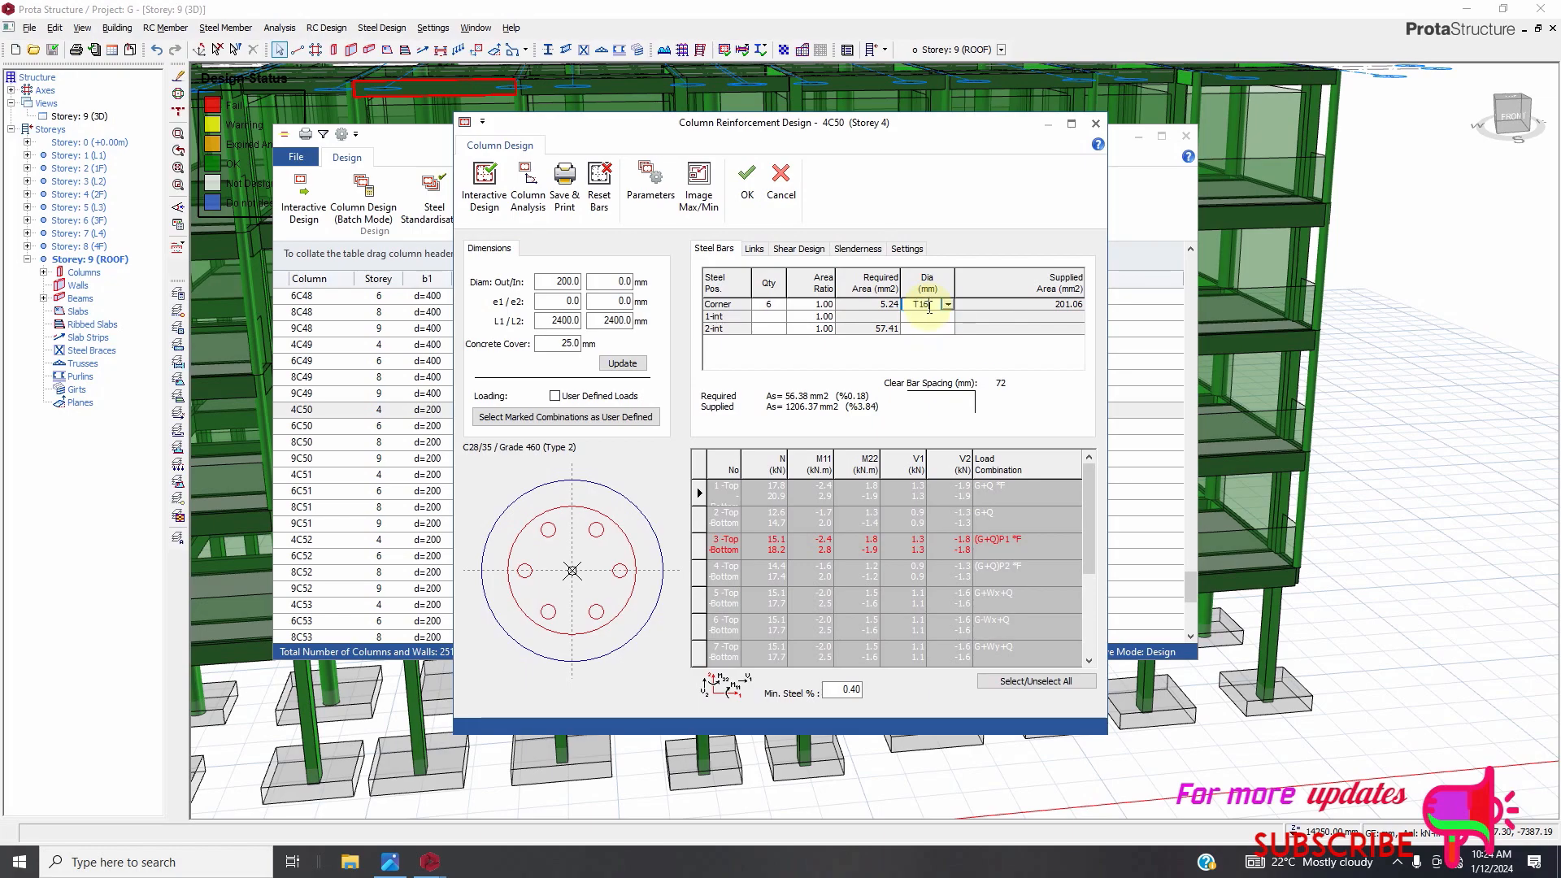
pyautogui.write('2')
pyautogui.click(909, 322)
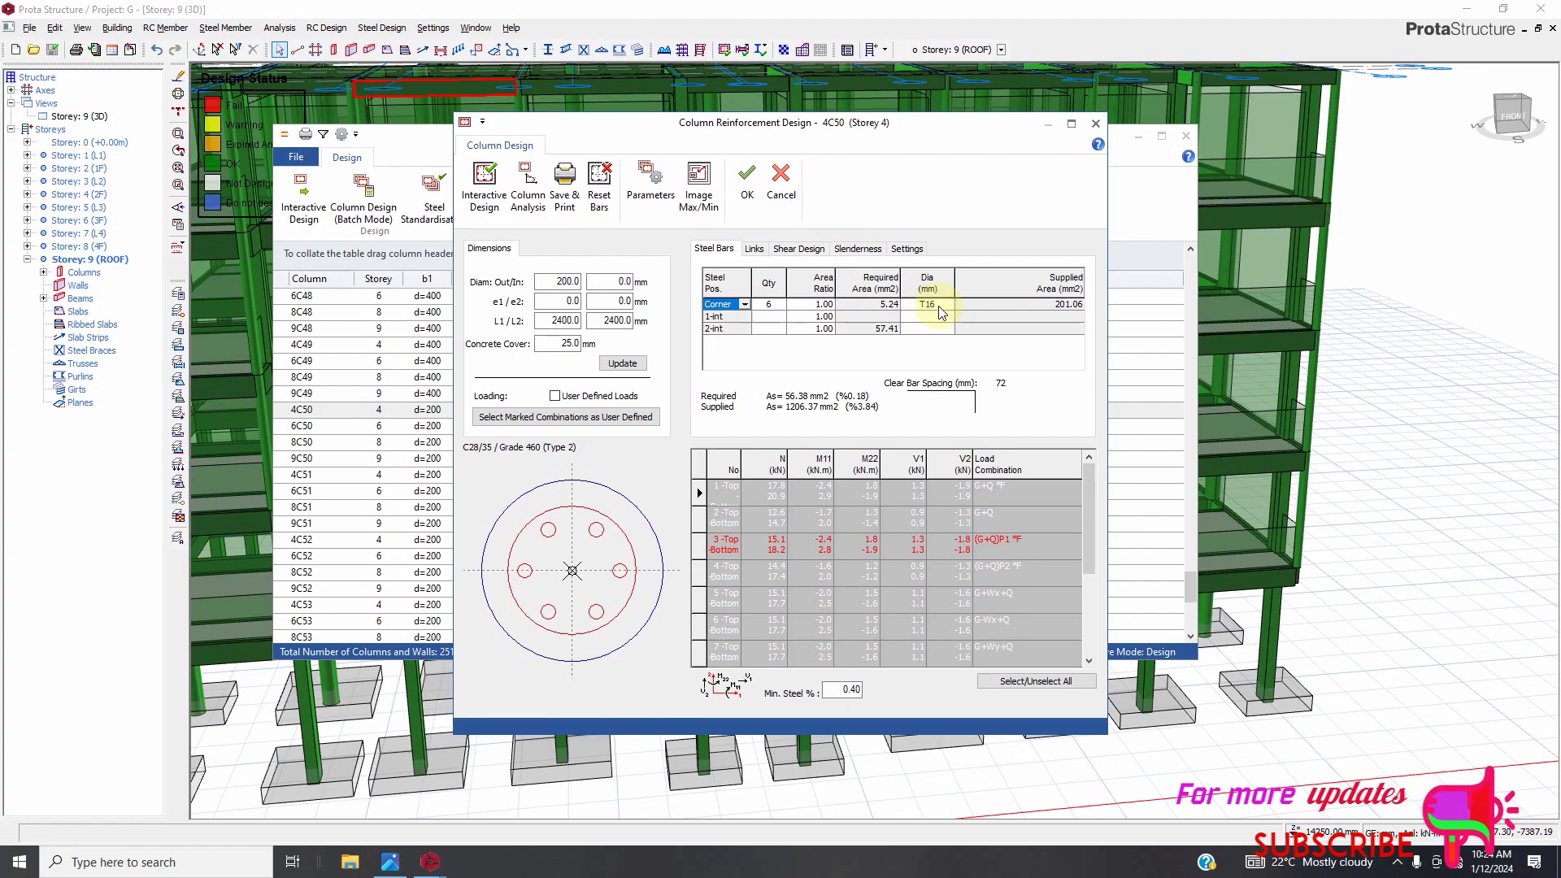
pyautogui.click(782, 186)
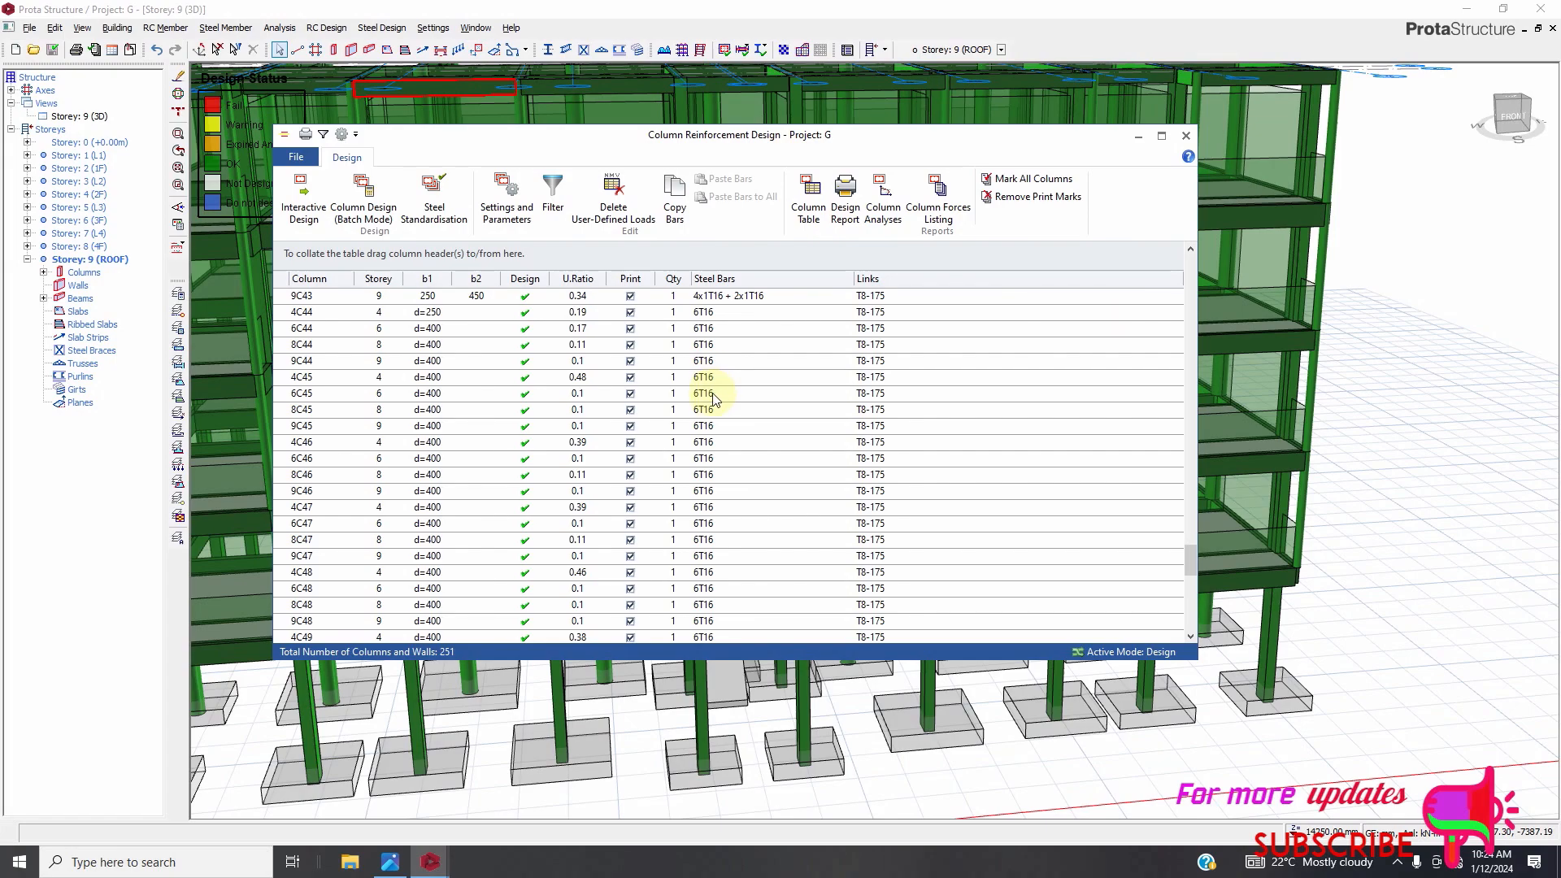
# Review the remaining columns' utilisation ratios in the column design table.
pyautogui.scroll(-3, 561, 404)
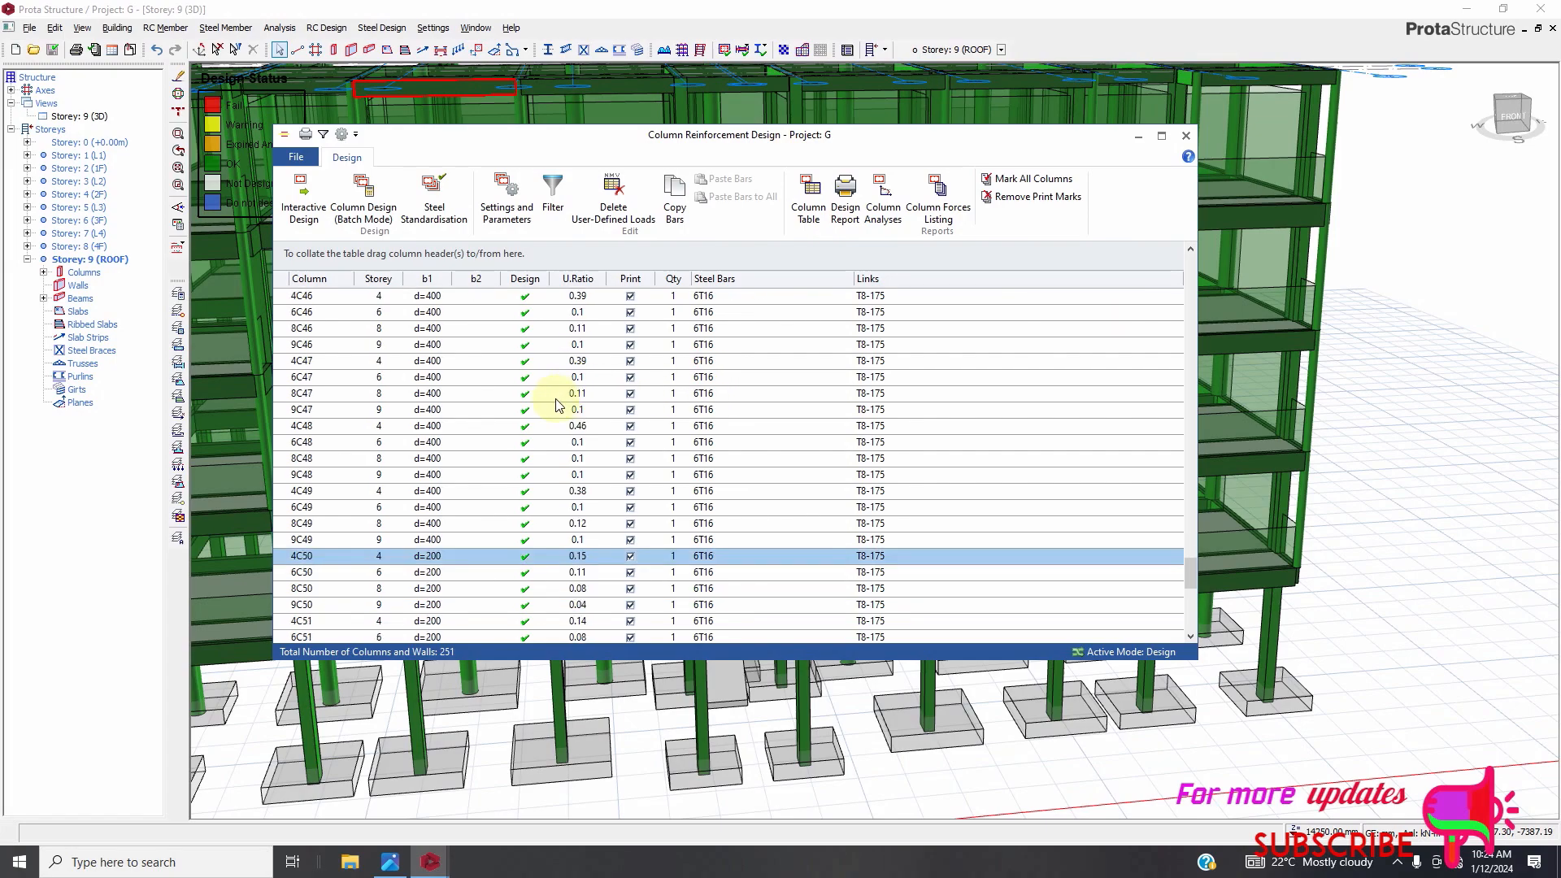
pyautogui.scroll(-4, 675, 528)
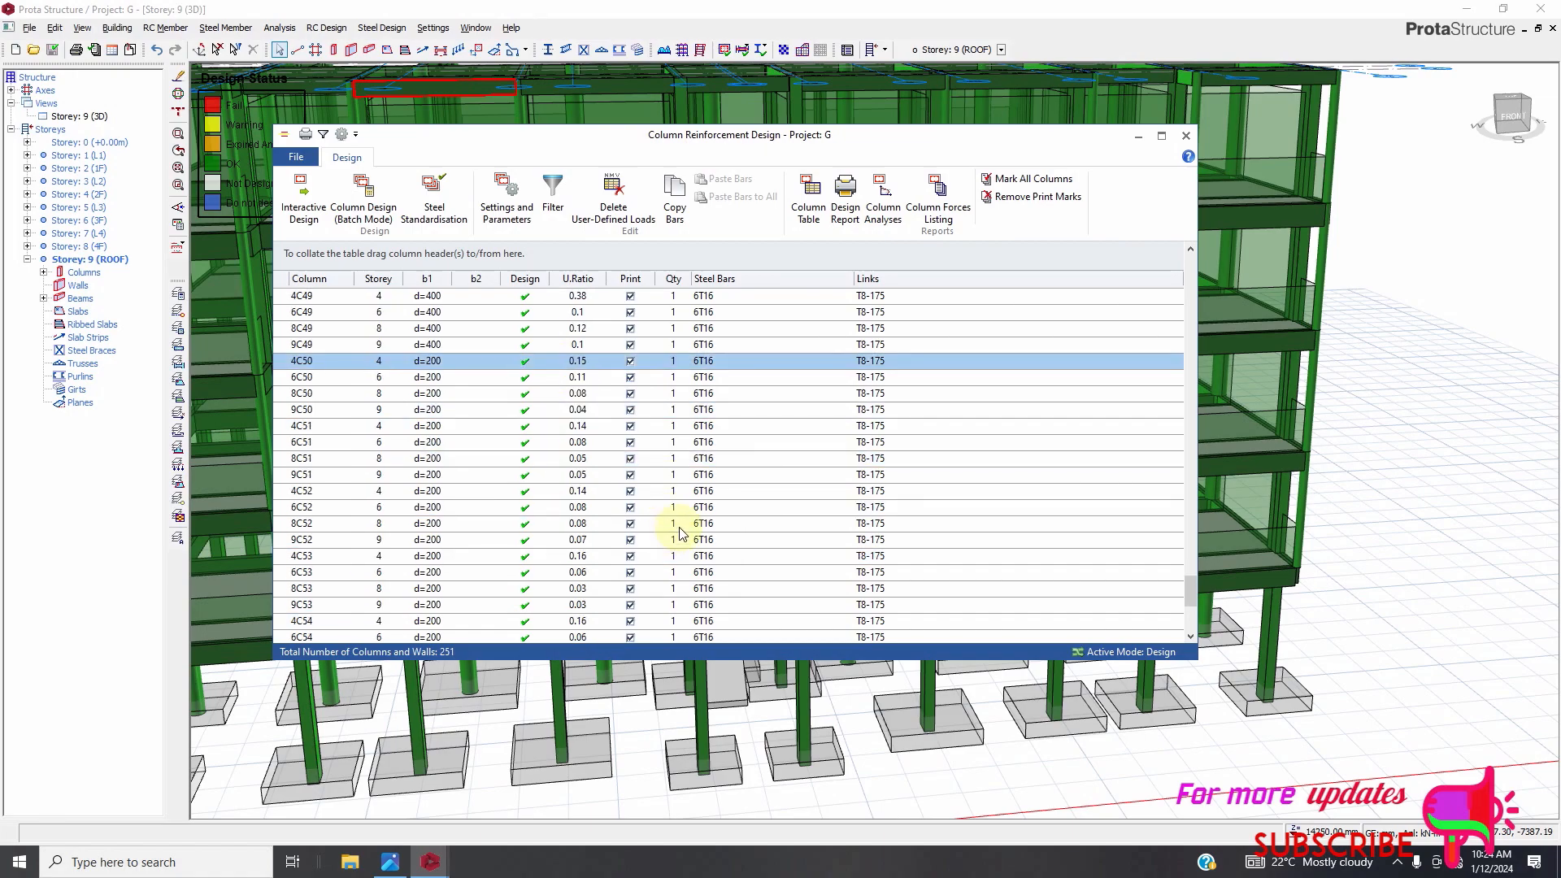
pyautogui.scroll(-5, 679, 534)
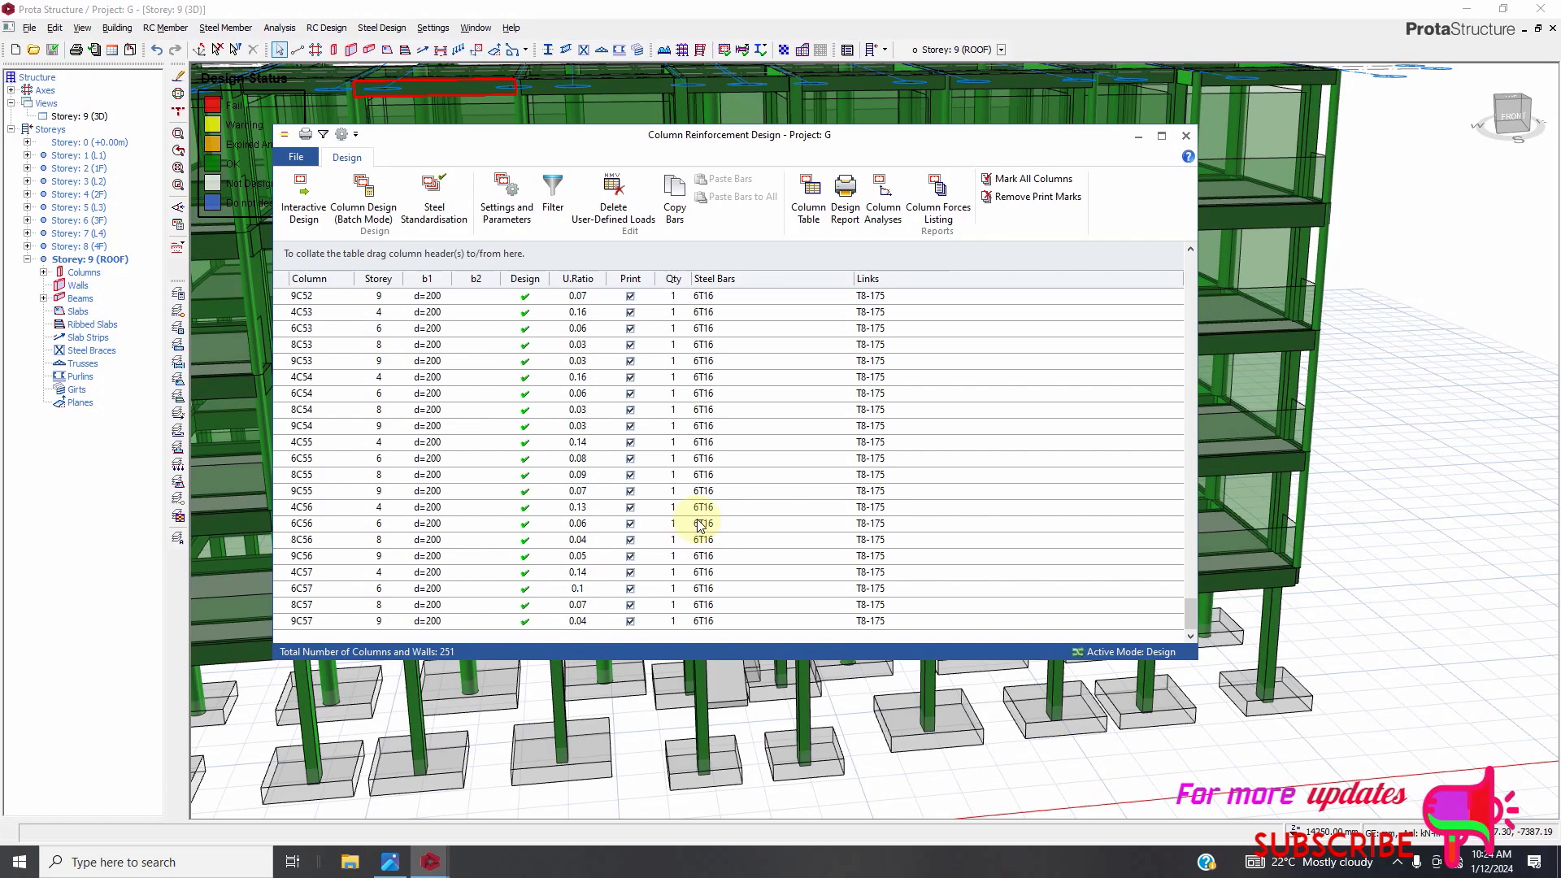
pyautogui.scroll(15, 706, 525)
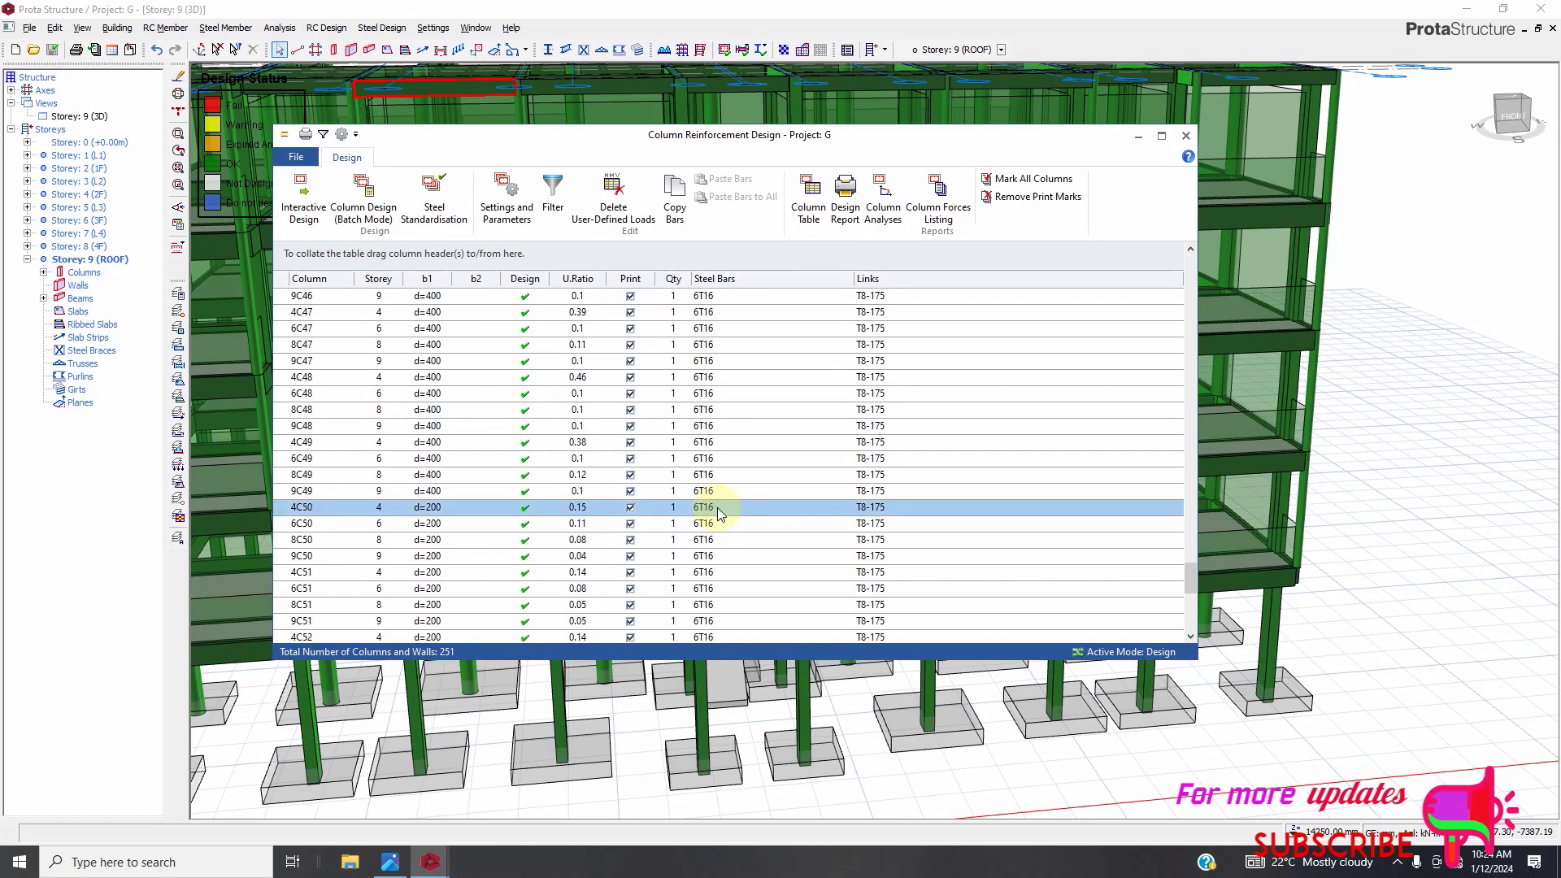
pyautogui.scroll(20, 729, 498)
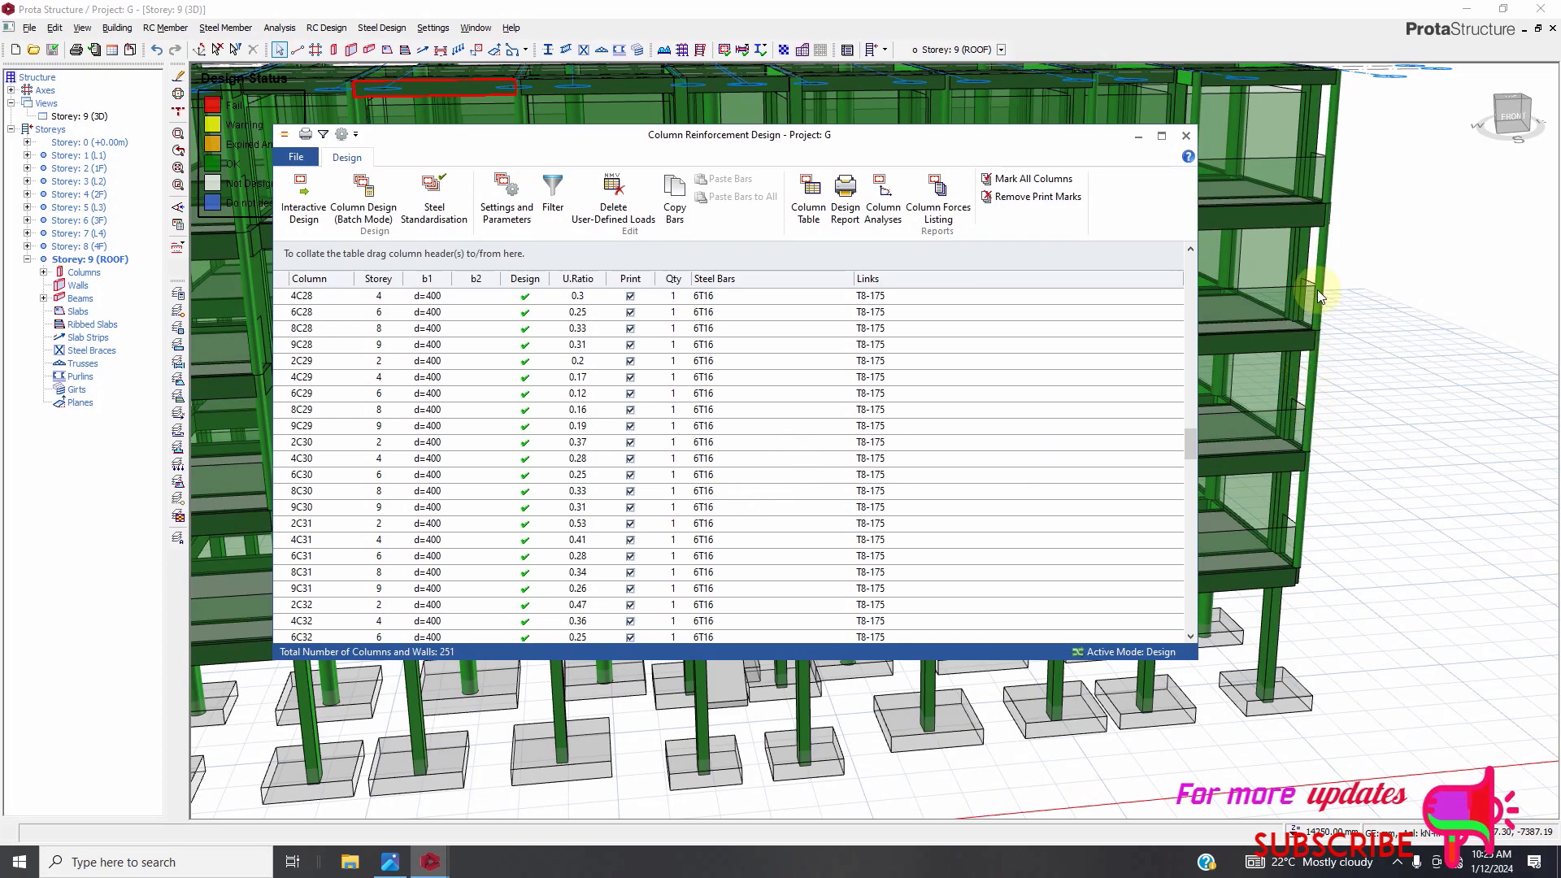
# Scroll back to the top of the column reinforcement table and close the column design window.
pyautogui.scroll(9, 813, 443)
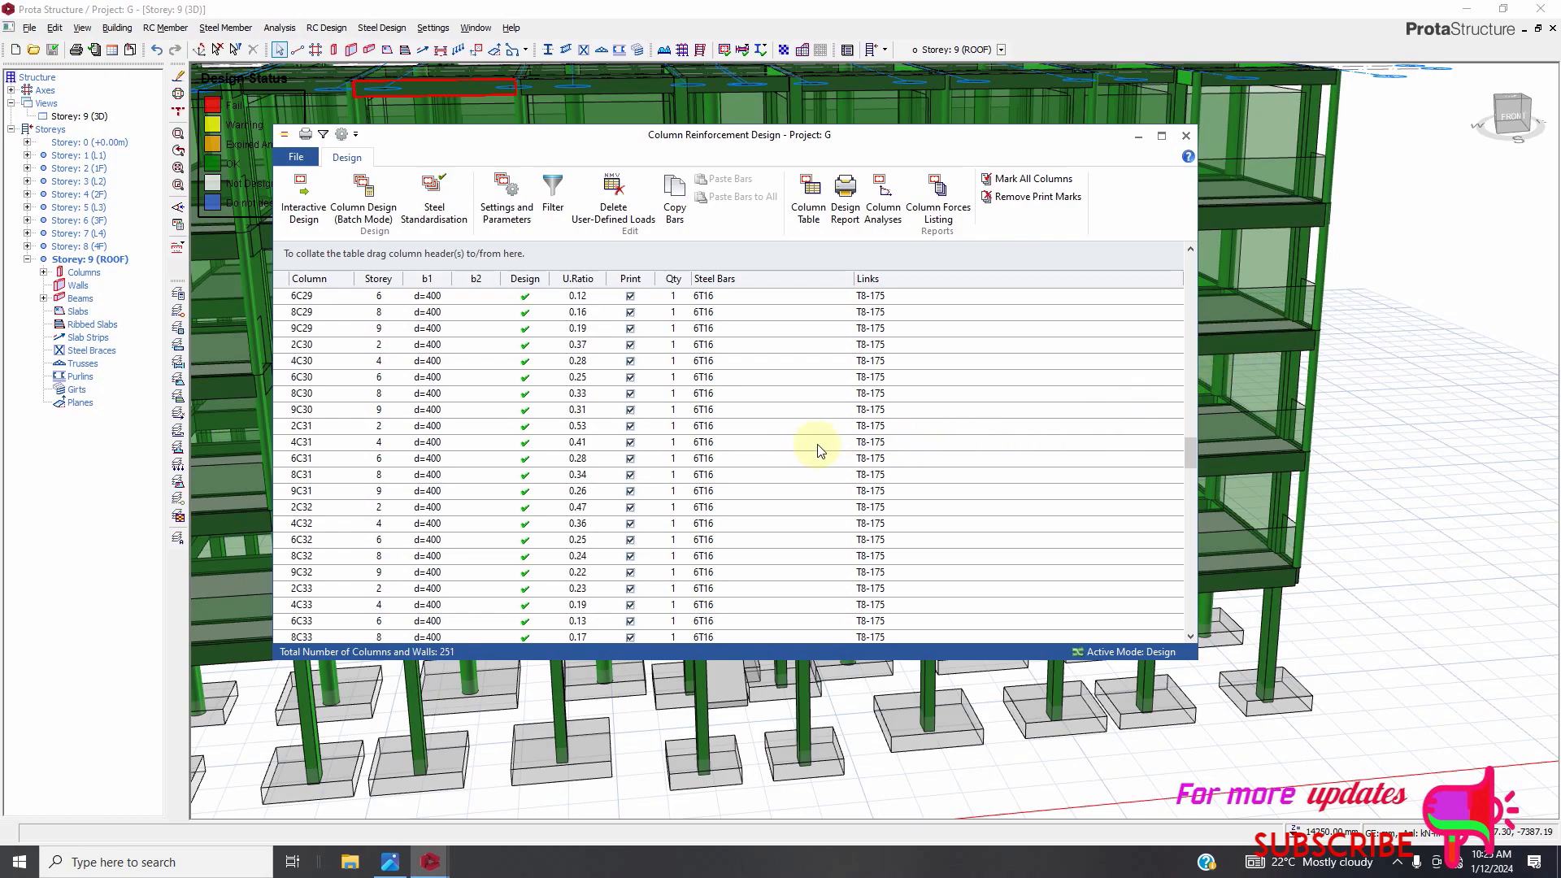
pyautogui.scroll(20, 846, 447)
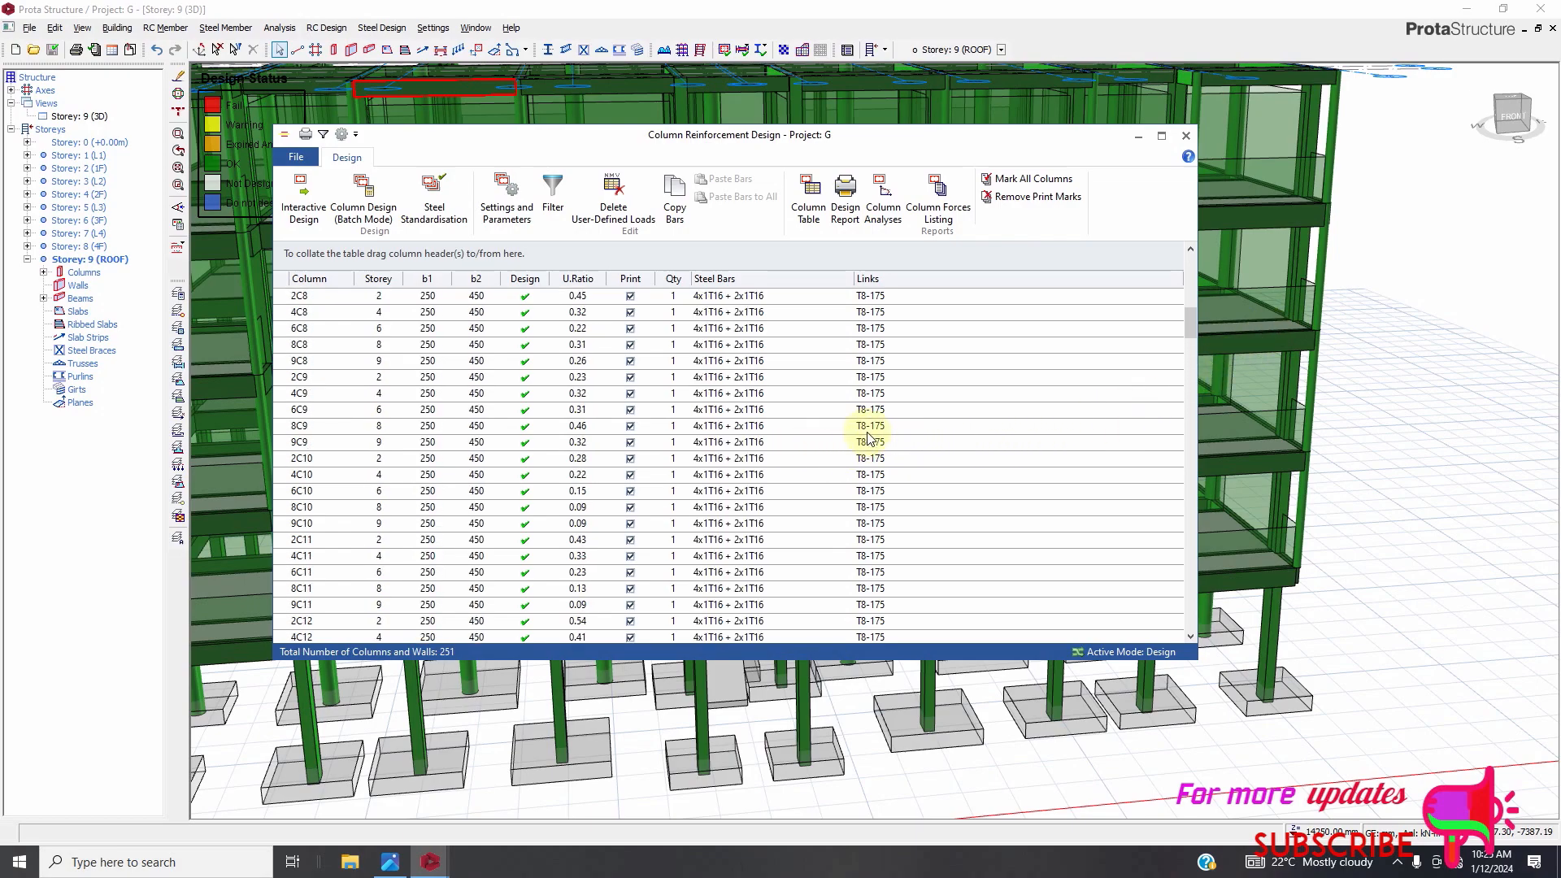
pyautogui.scroll(3, 865, 429)
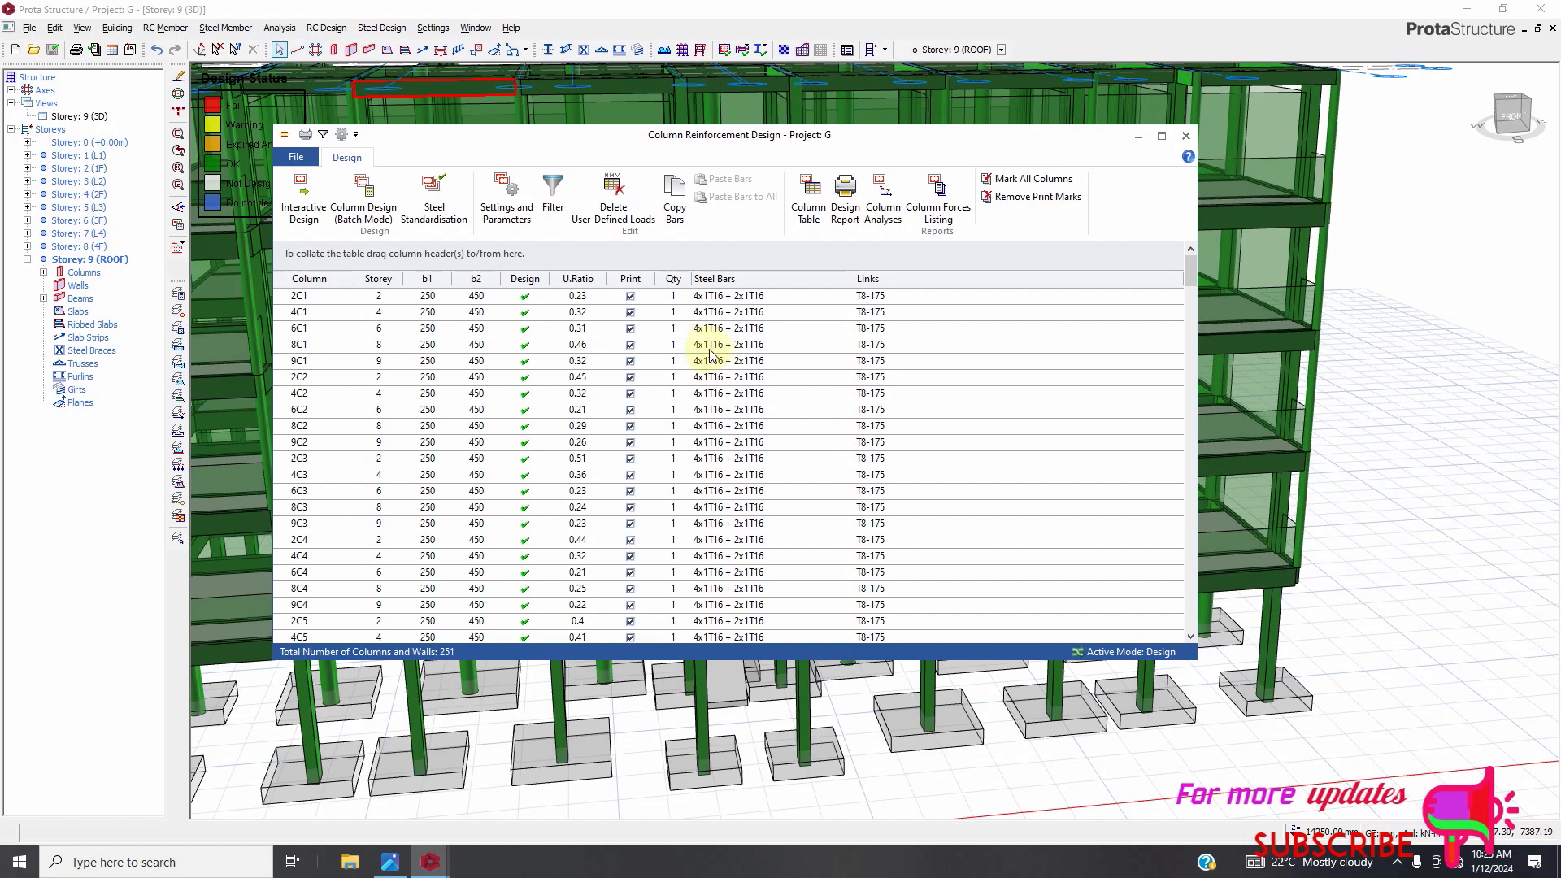
pyautogui.click(1185, 136)
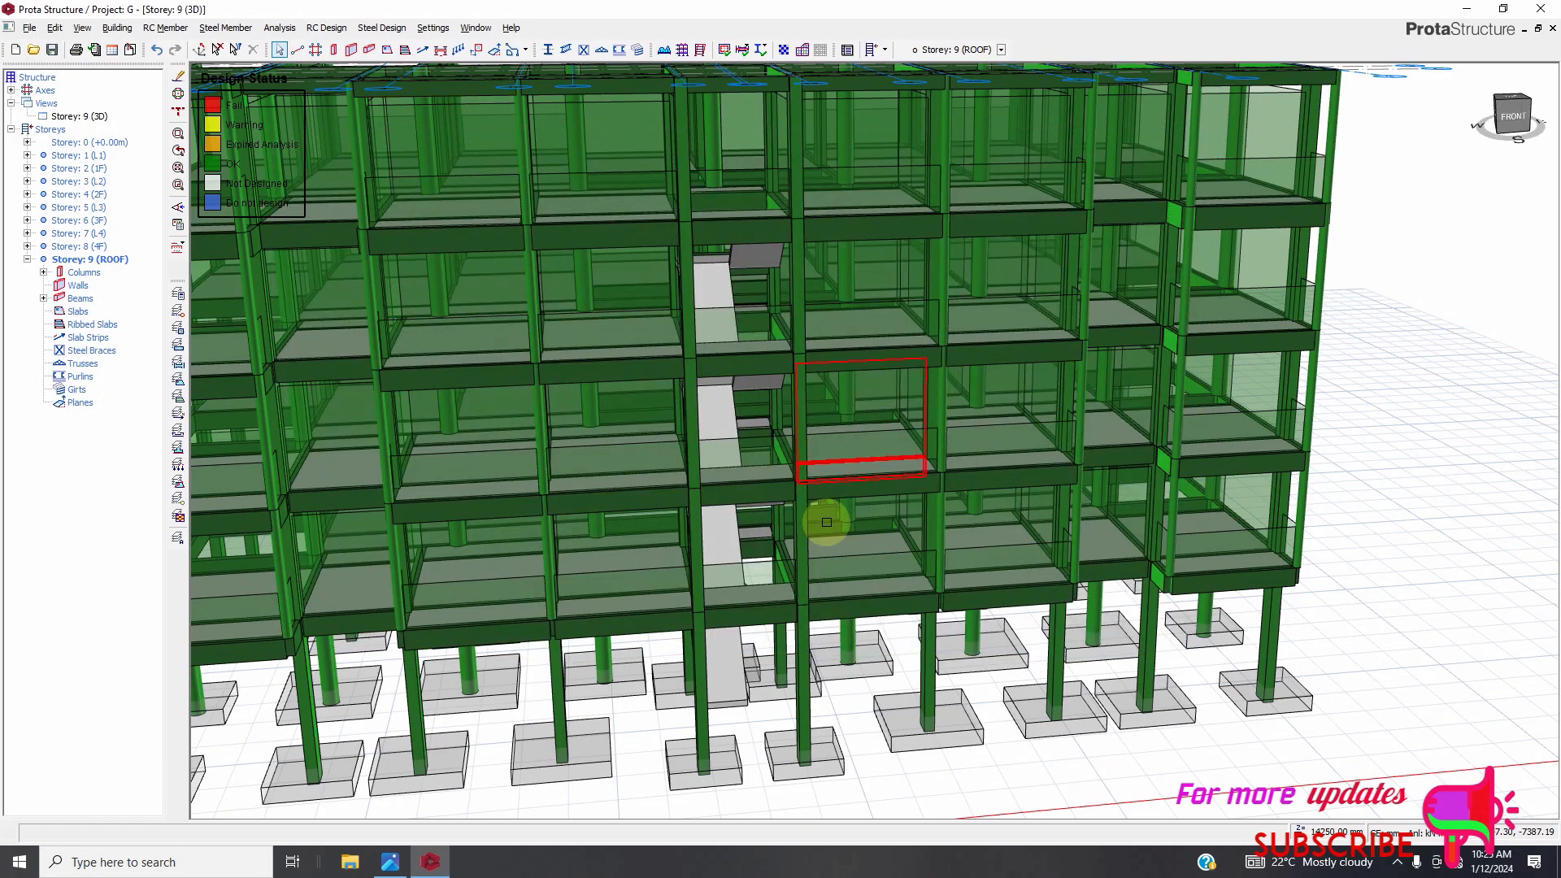
# Zoom around the 3D model to examine the design status colours of columns and beams.
pyautogui.scroll(-5, 826, 522)
pyautogui.scroll(5, 524, 267)
pyautogui.scroll(2, 512, 244)
pyautogui.scroll(-4, 488, 317)
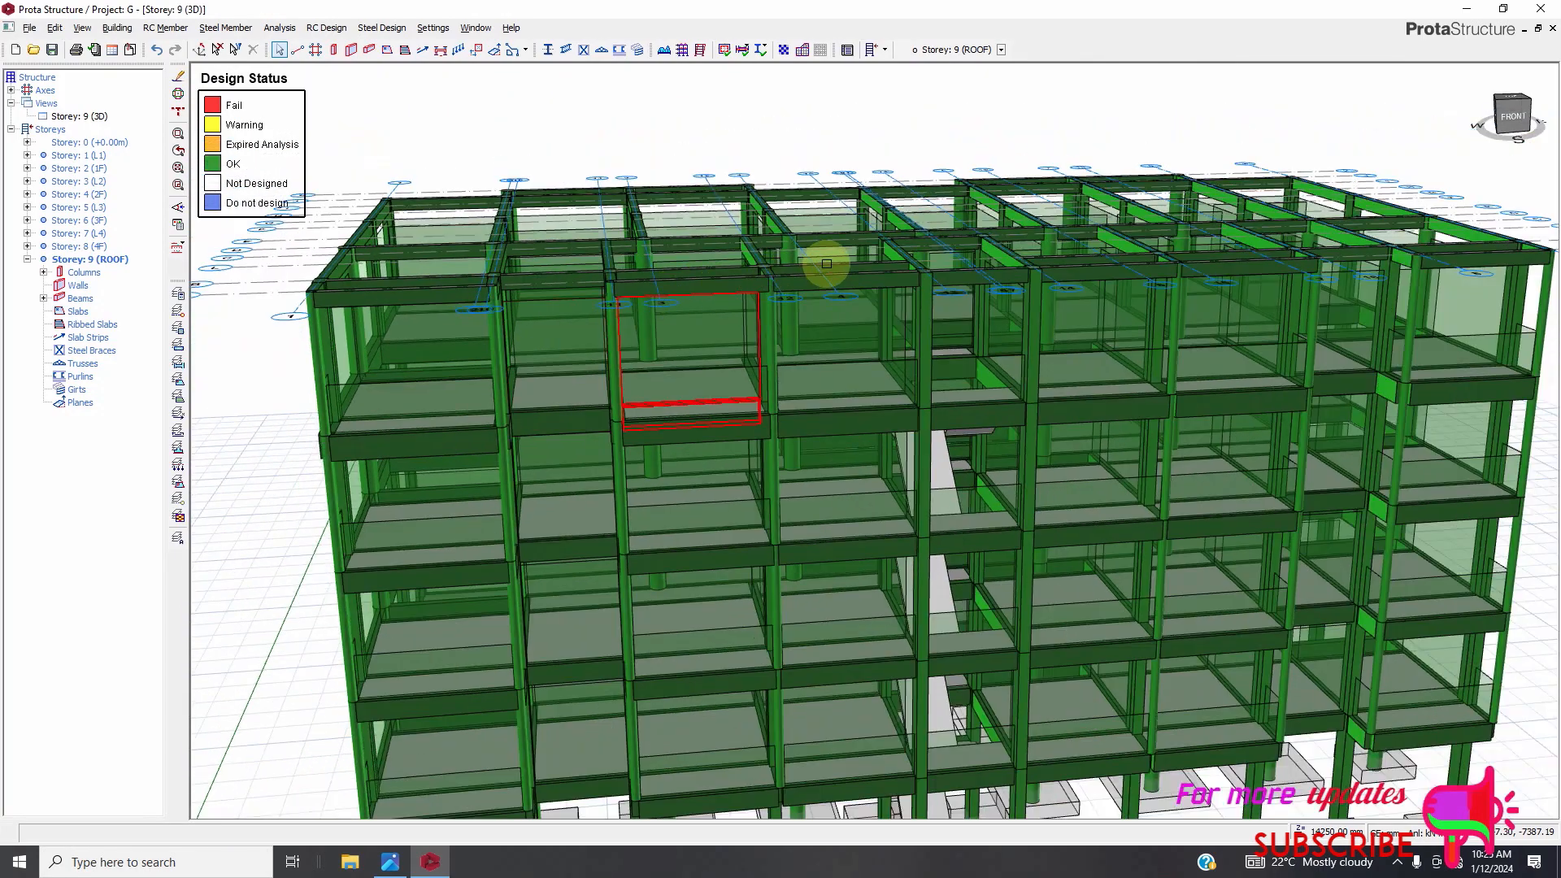
pyautogui.scroll(5, 867, 269)
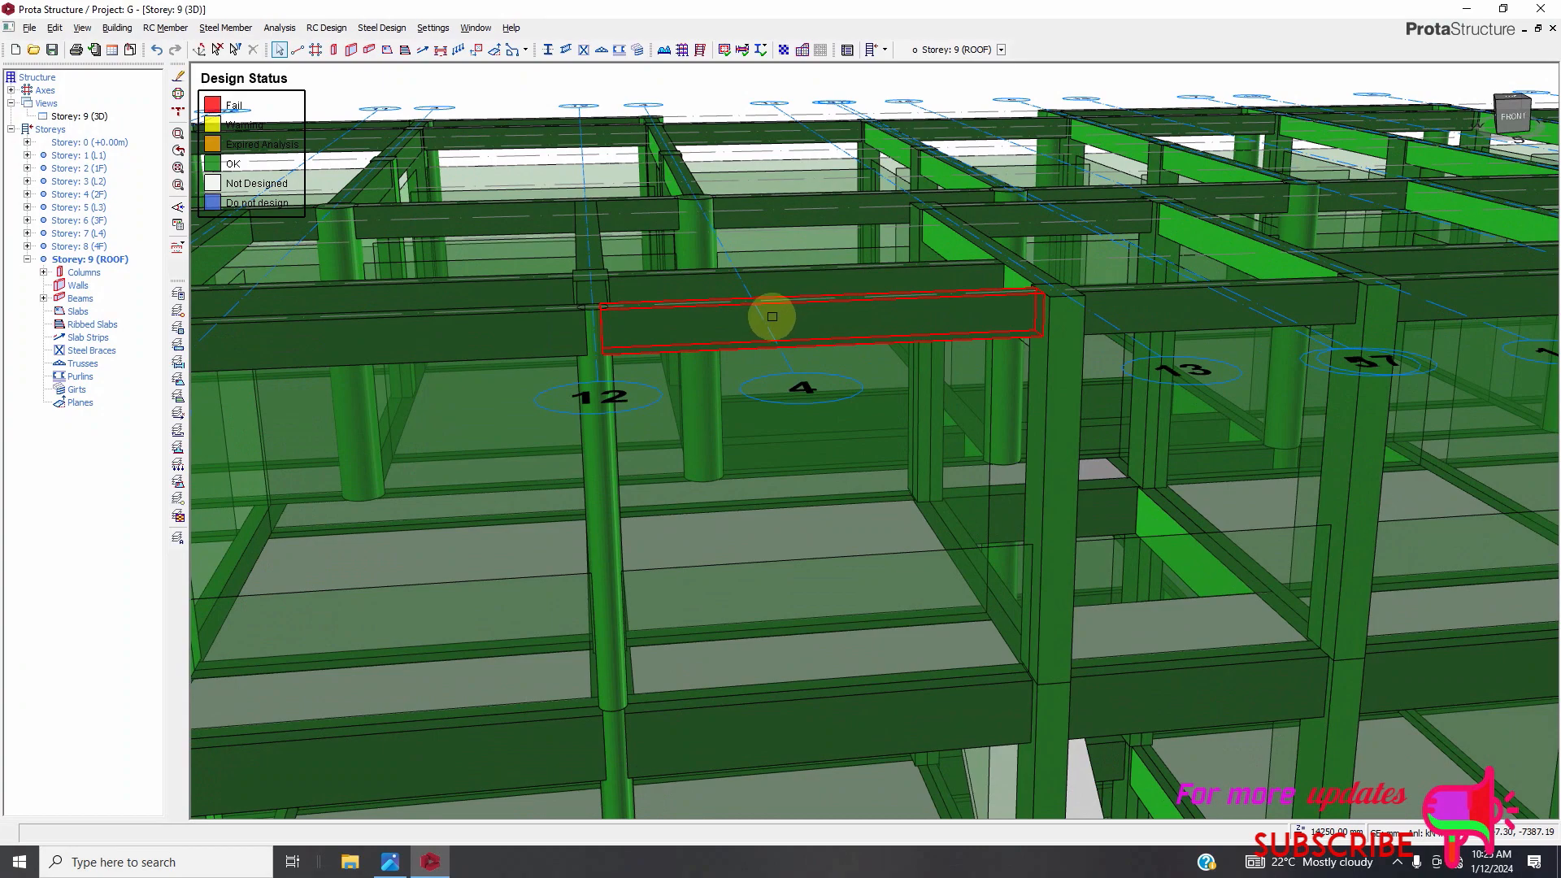
pyautogui.scroll(-6, 774, 313)
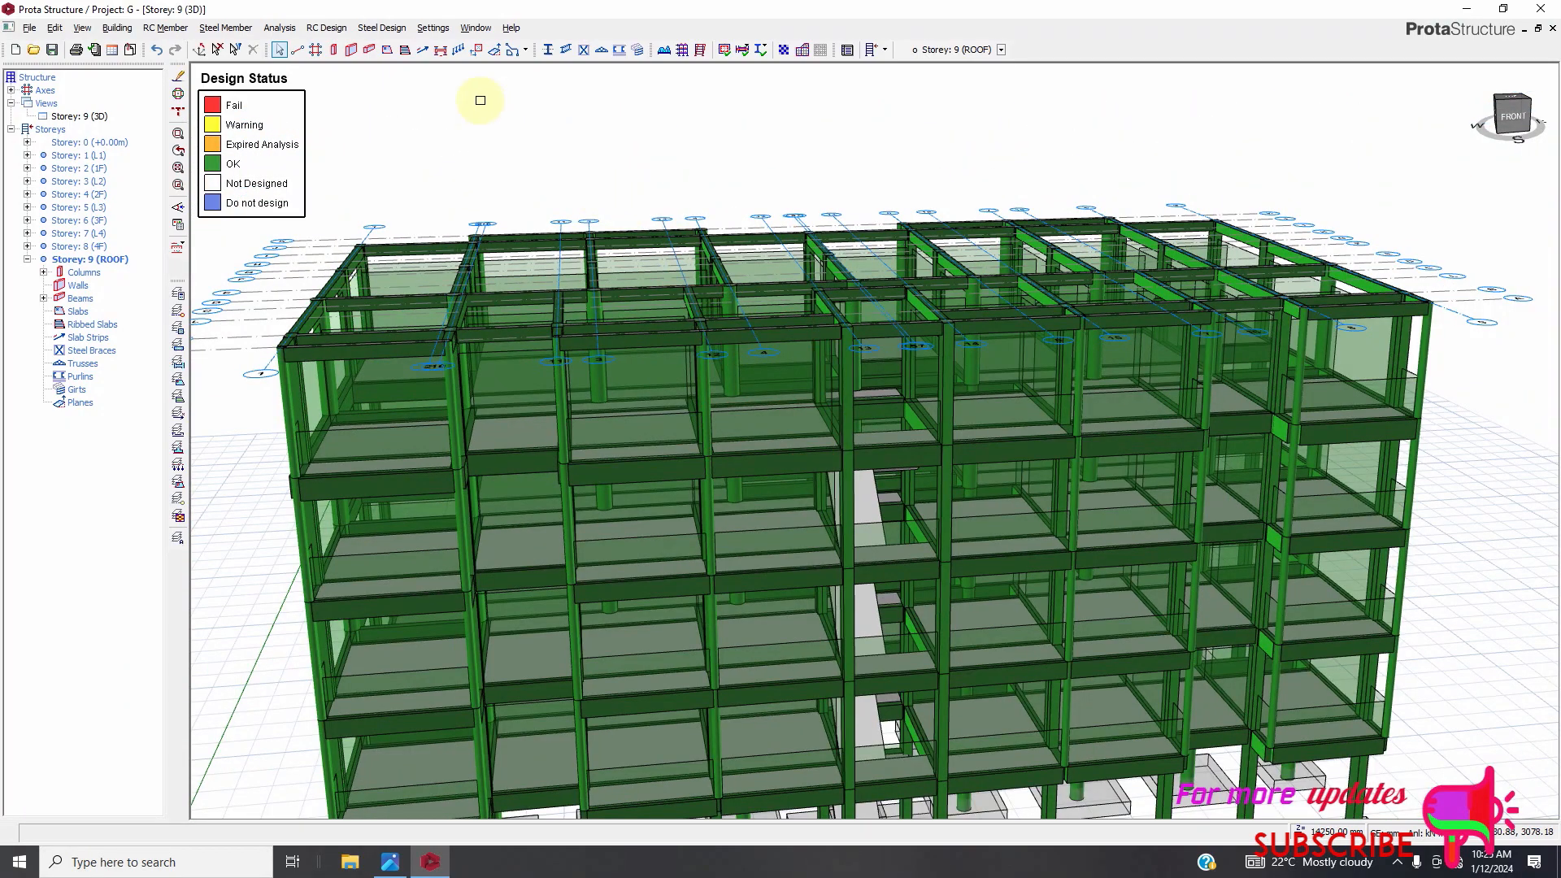
# Open Beam Section Design and Detailing and scroll through the beam axes' utilisation ratios.
pyautogui.click(329, 28)
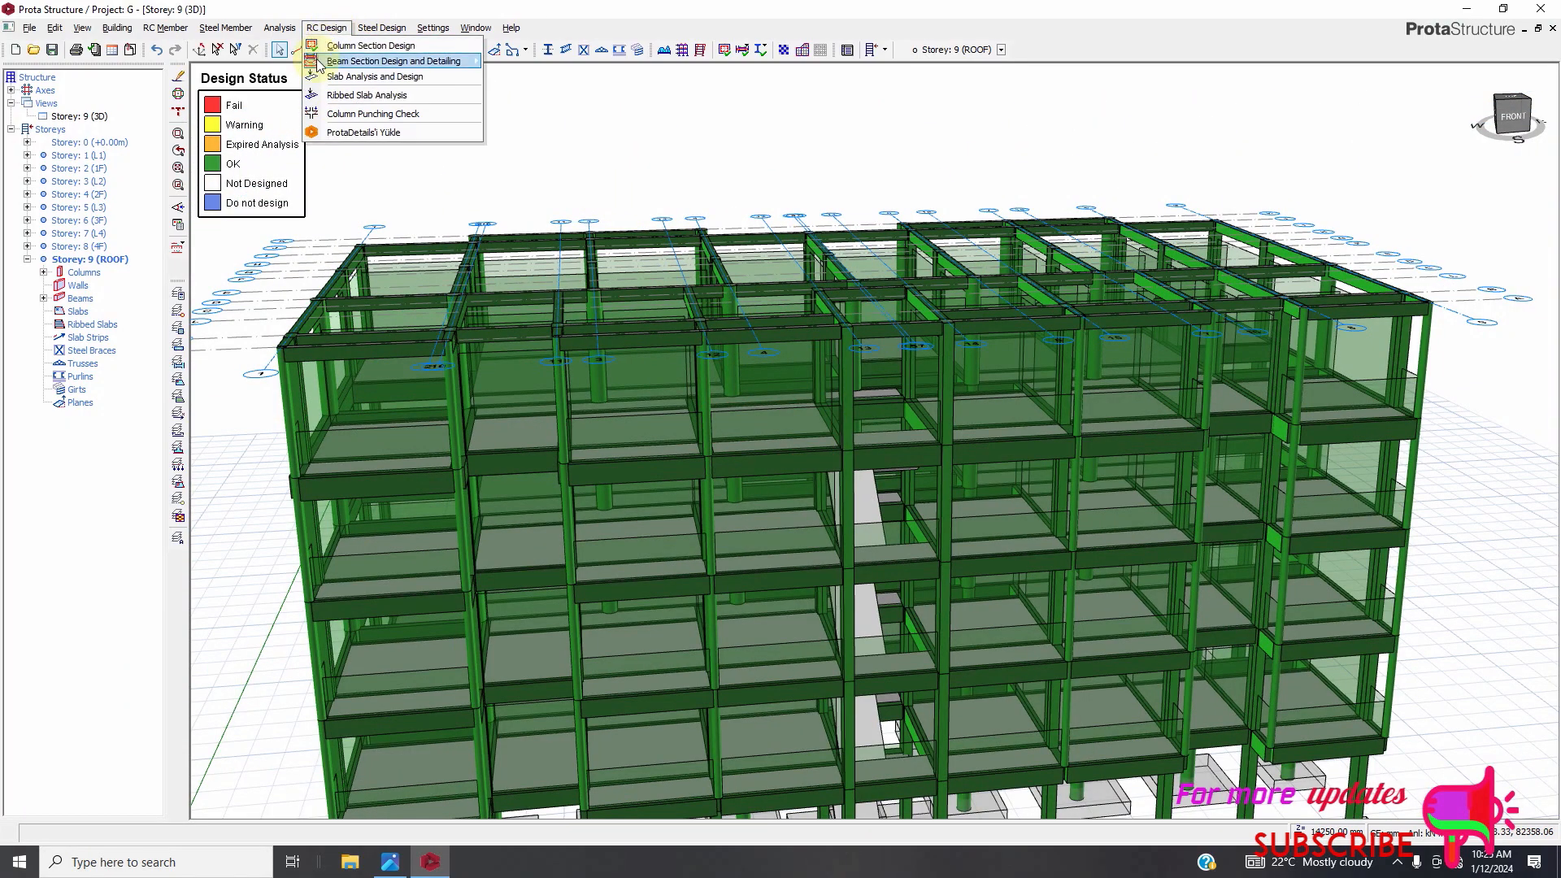
pyautogui.moveTo(318, 65)
pyautogui.click(566, 92)
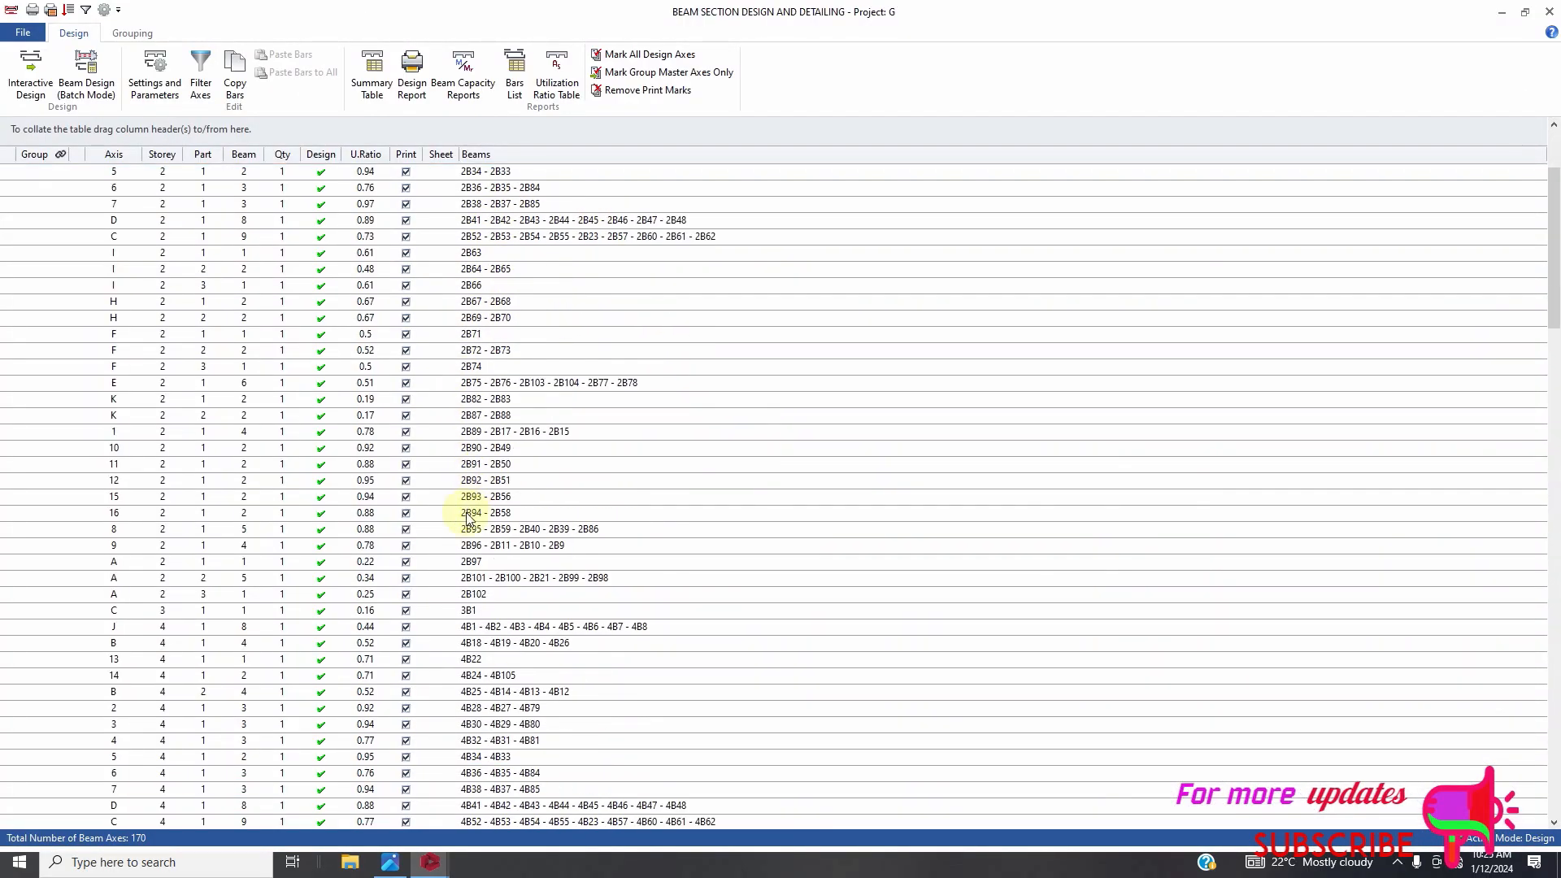
pyautogui.scroll(-20, 469, 517)
pyautogui.scroll(20, 439, 602)
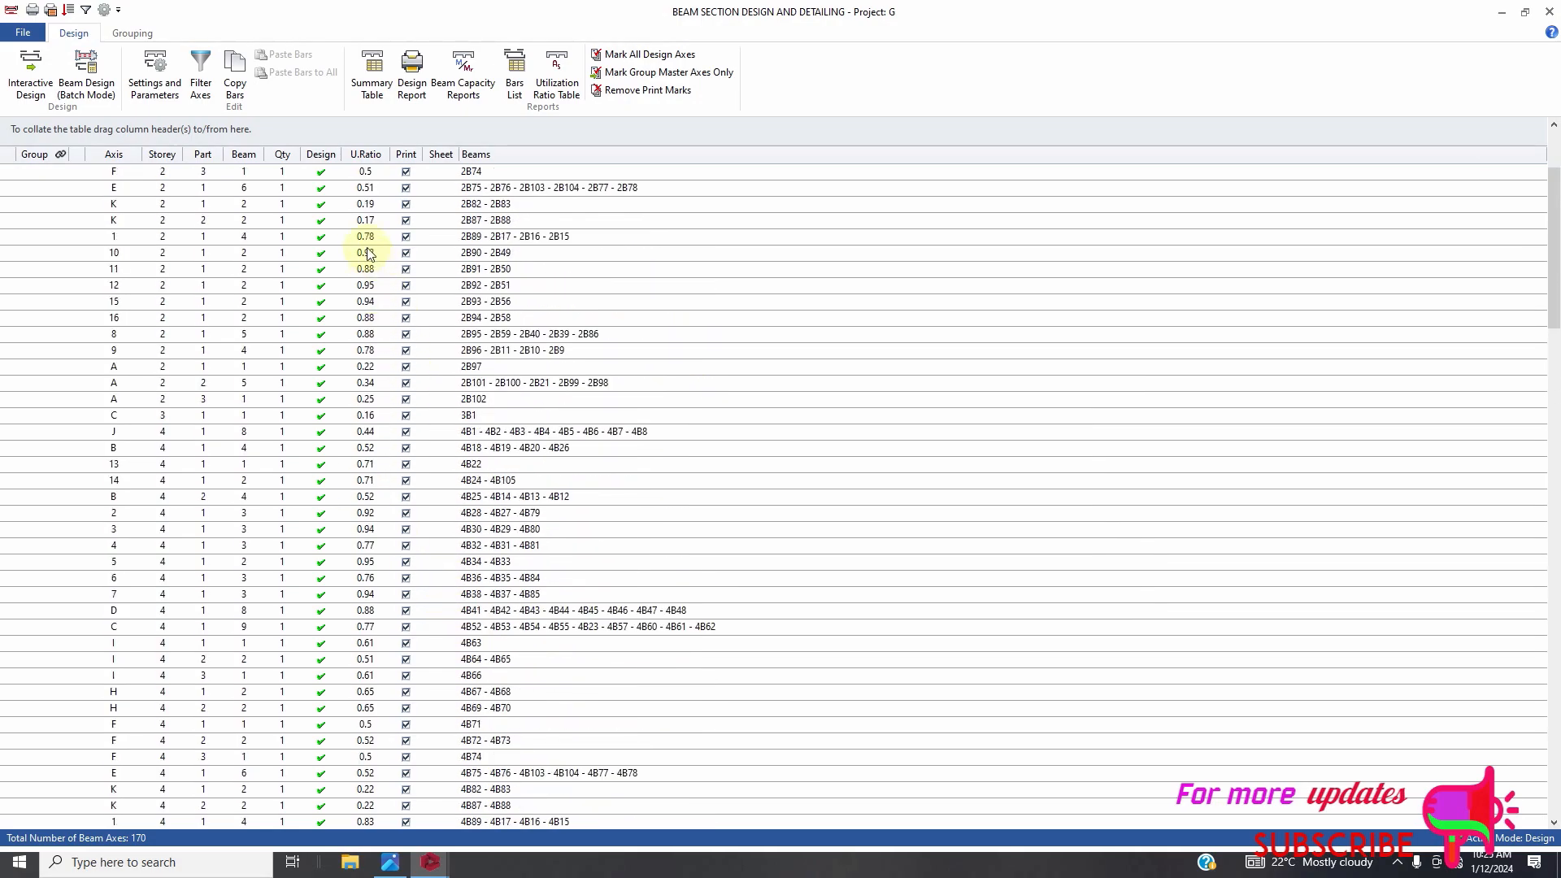
pyautogui.scroll(7, 368, 255)
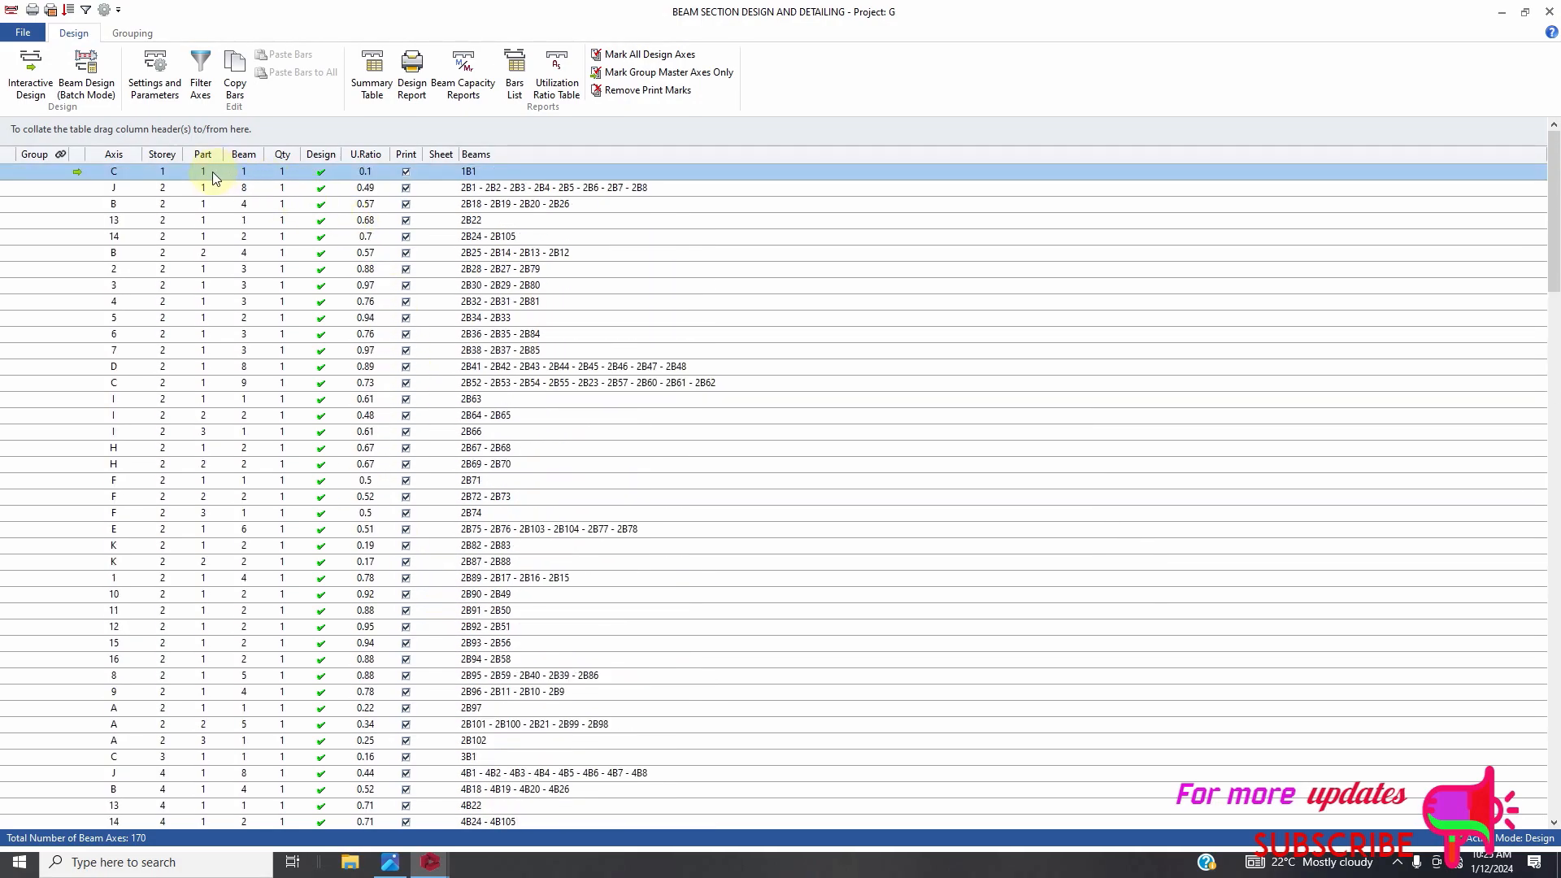
# Open the storey 1 axis C beam's reinforcement data and try stepping its top bar options before leaving.
pyautogui.click(42, 99)
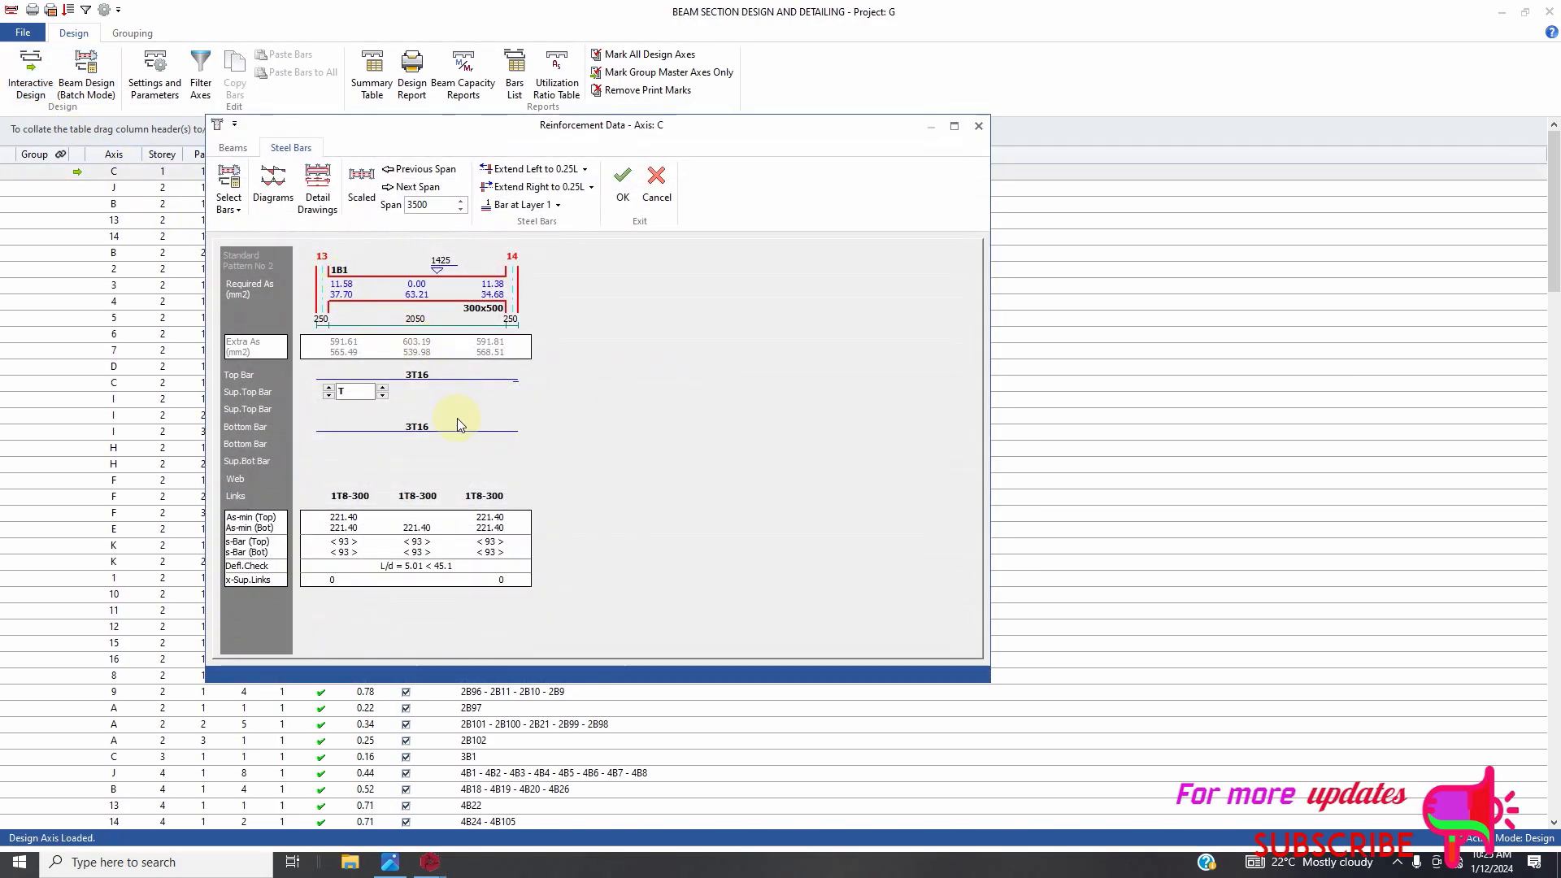
pyautogui.click(406, 379)
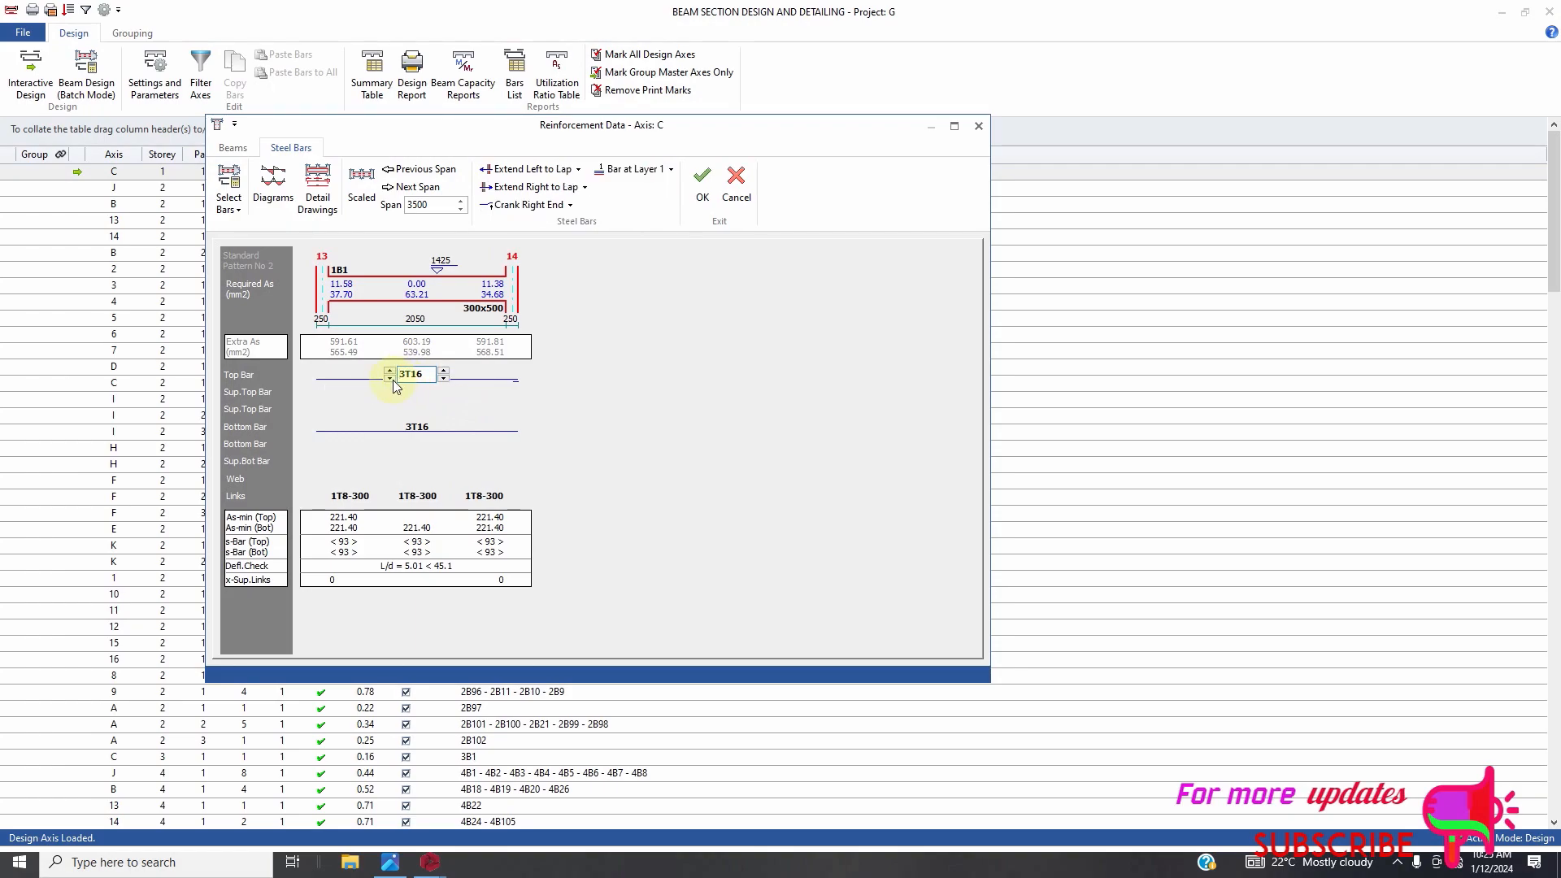
pyautogui.click(393, 378)
pyautogui.click(389, 371)
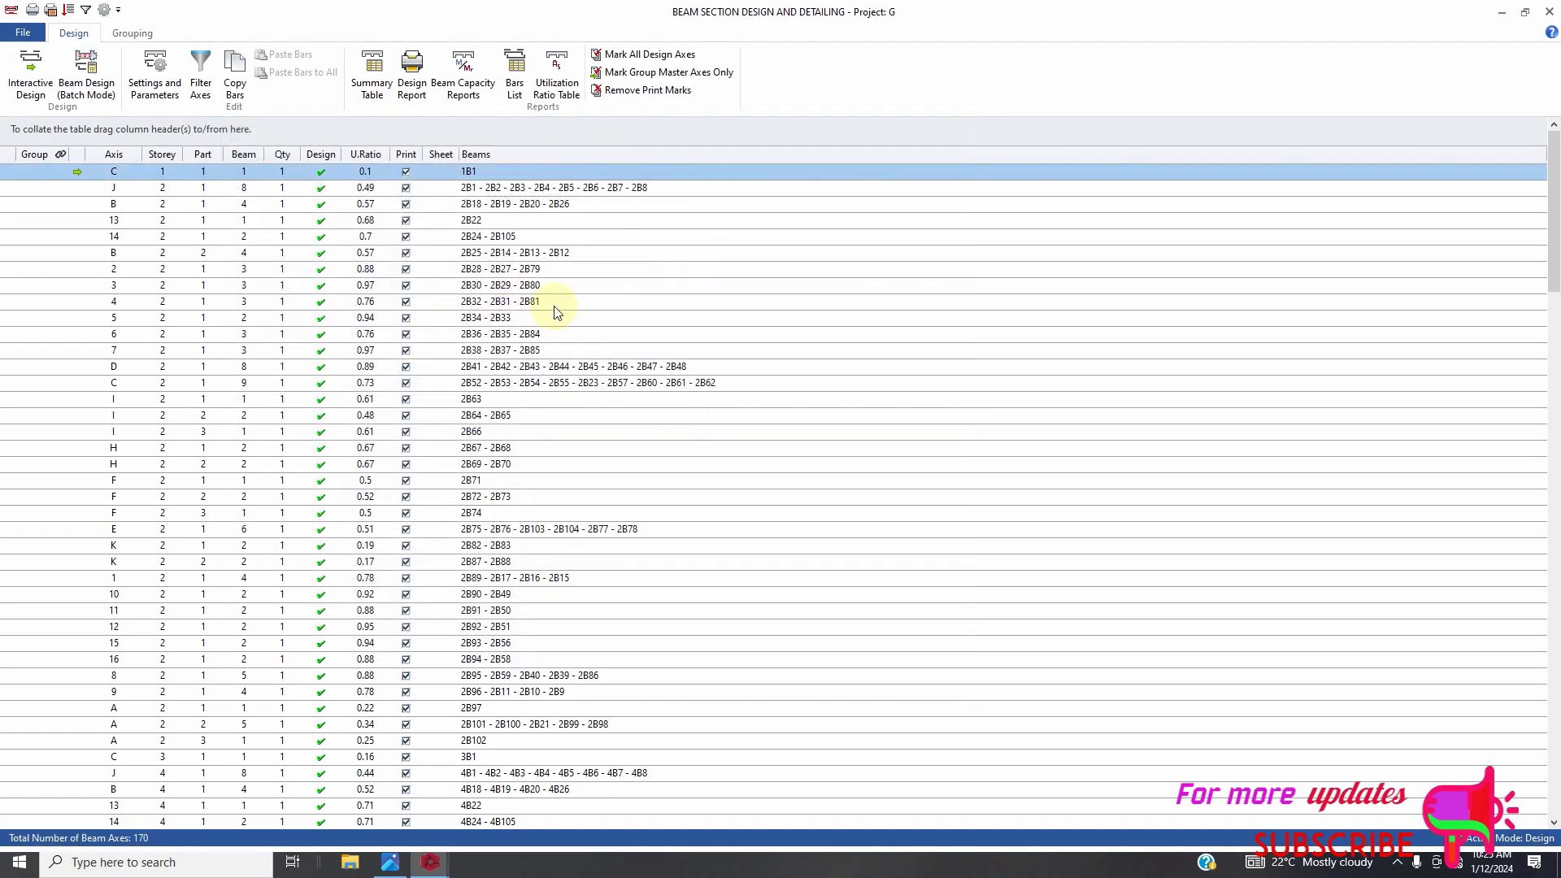
# Open the storey 2 axis 13 beam's reinforcement data, step through its top and bottom bar options, and accept it.
pyautogui.click(301, 220)
pyautogui.doubleClick(301, 222)
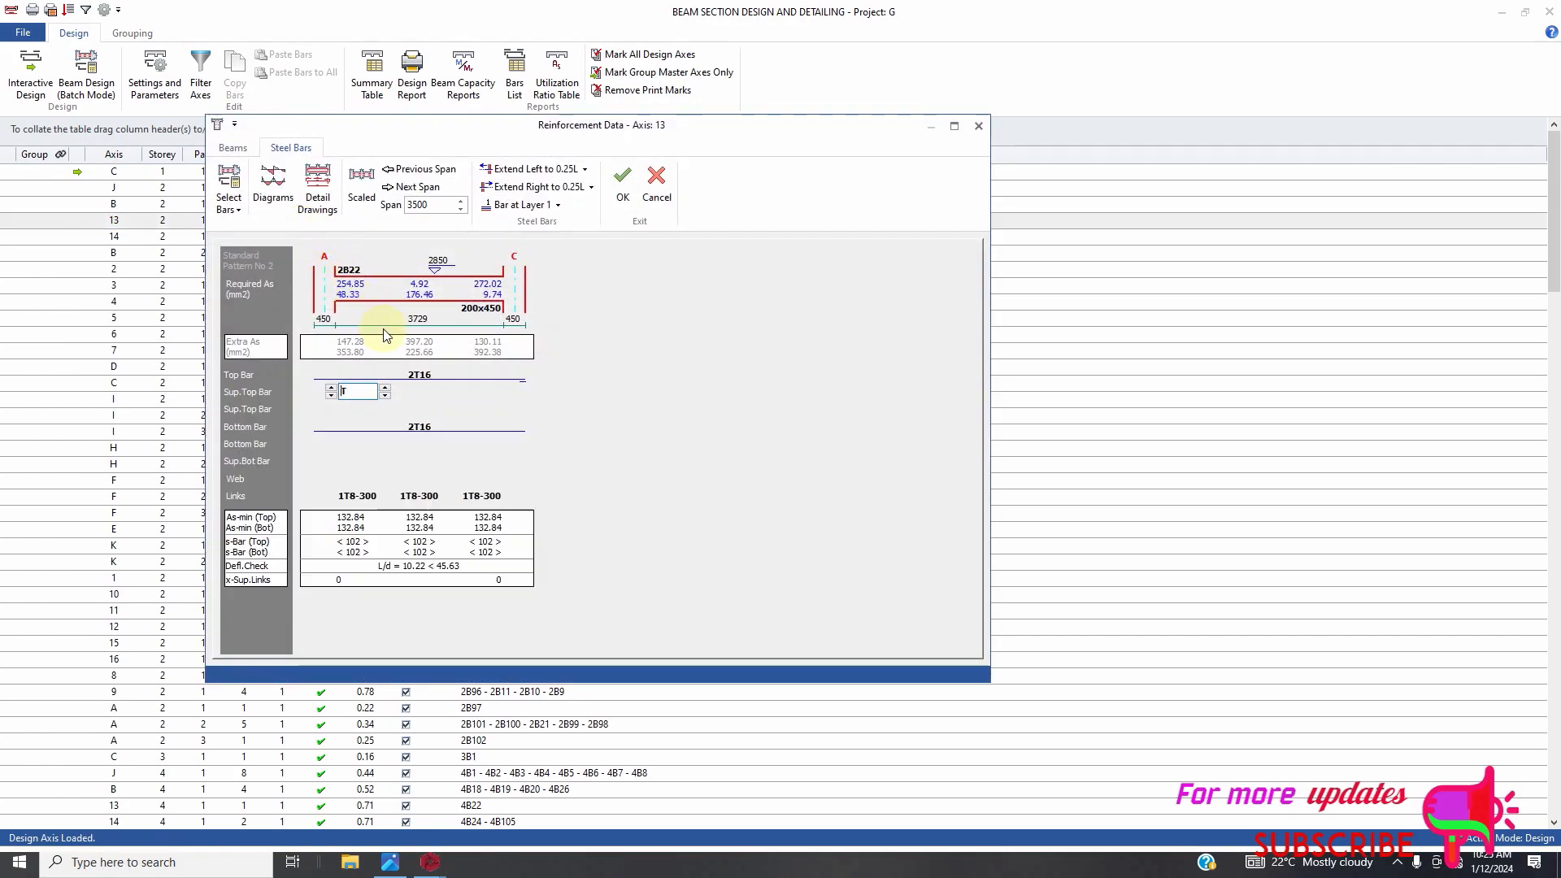
pyautogui.click(424, 432)
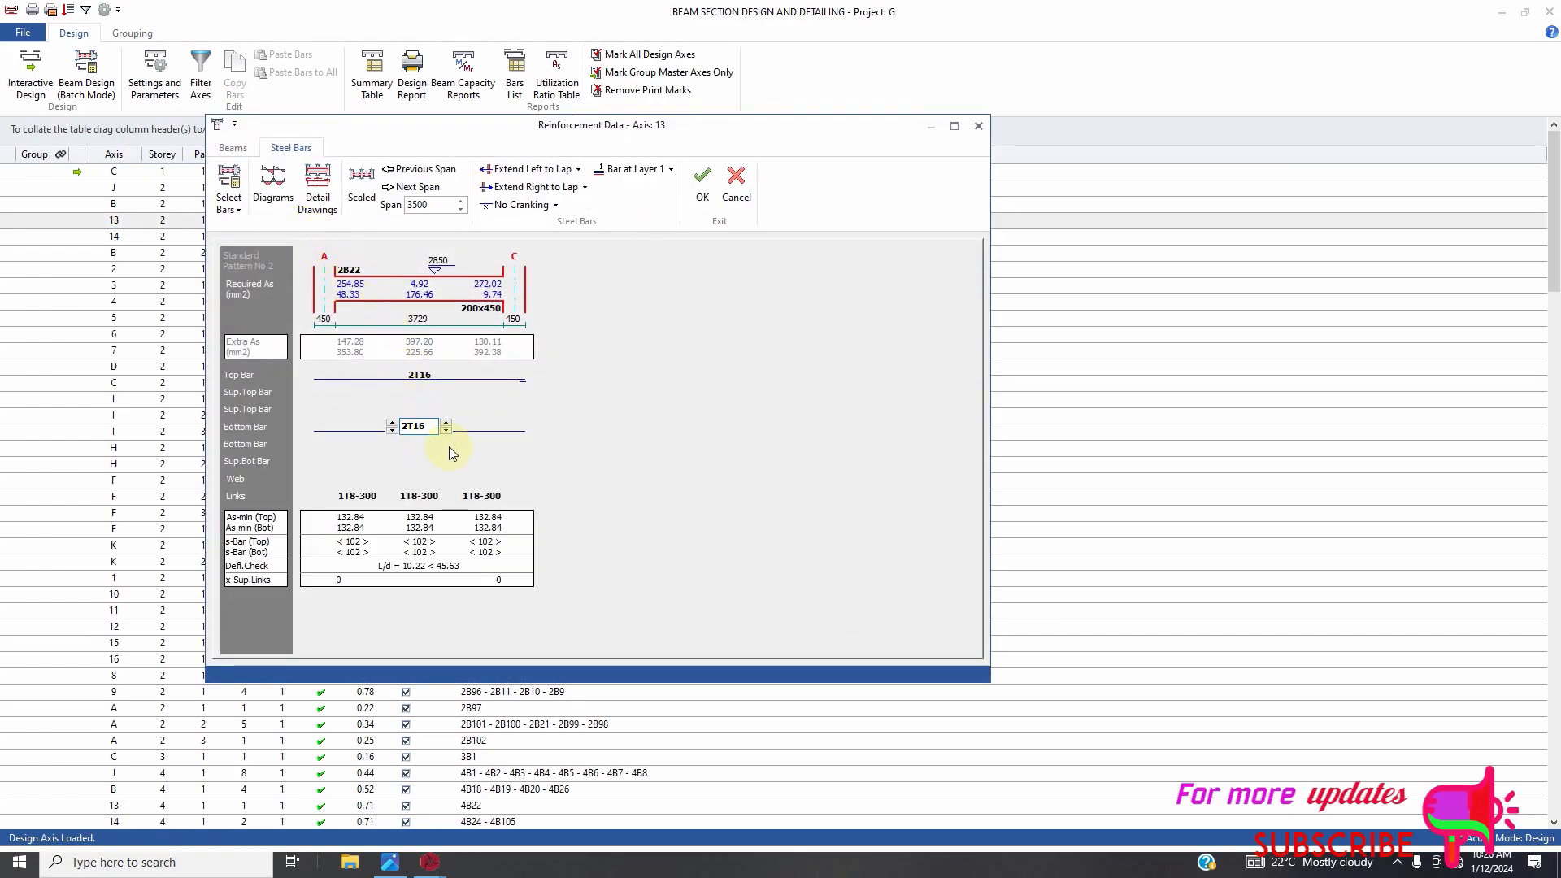
pyautogui.click(433, 377)
pyautogui.click(445, 371)
pyautogui.click(446, 379)
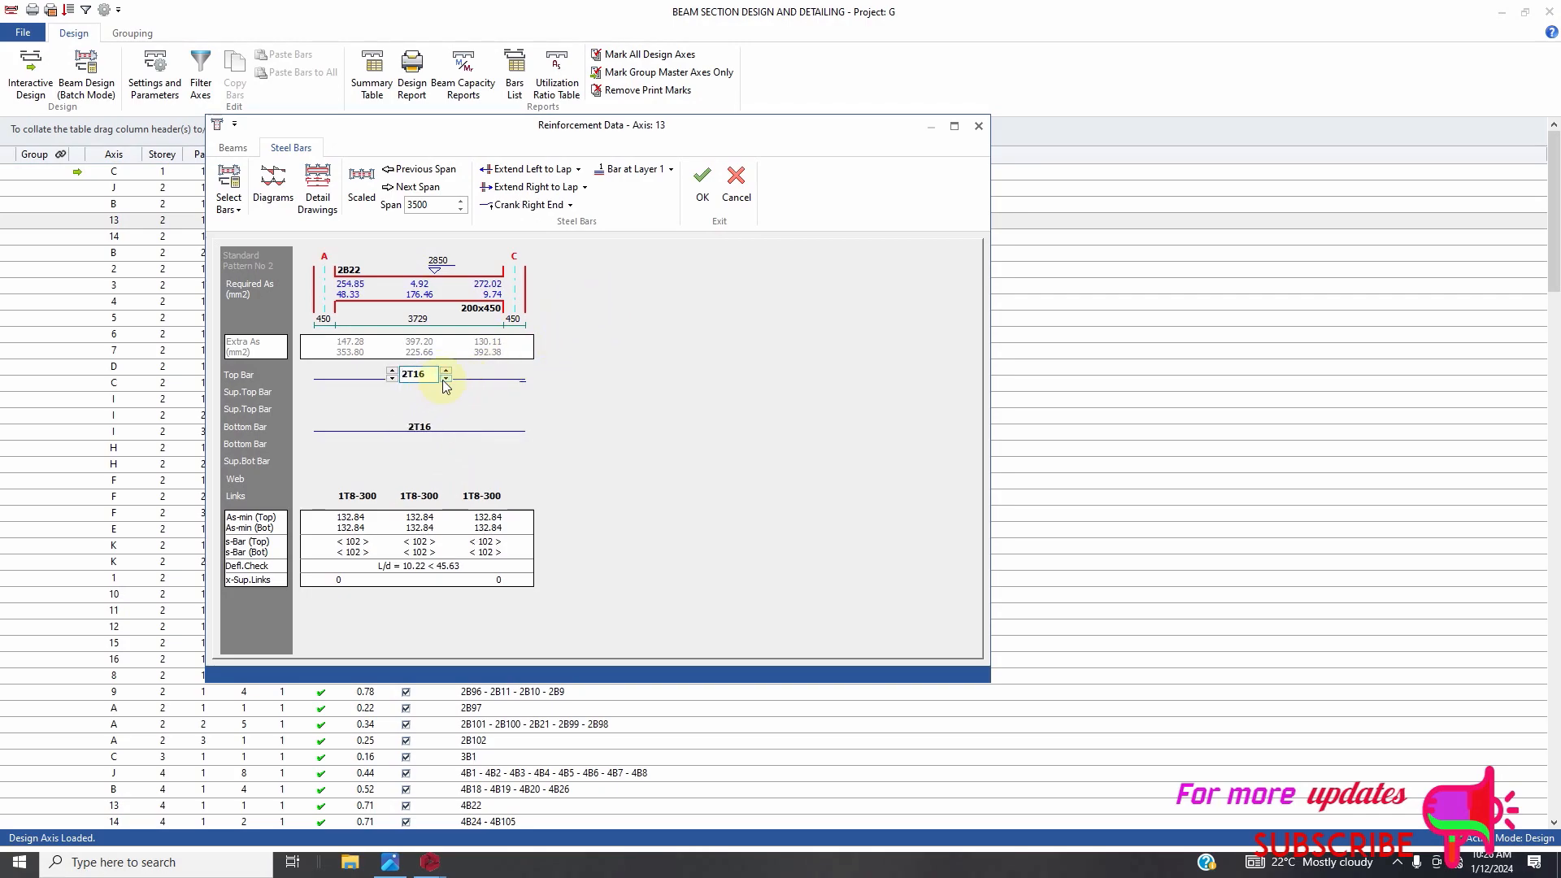
pyautogui.click(701, 188)
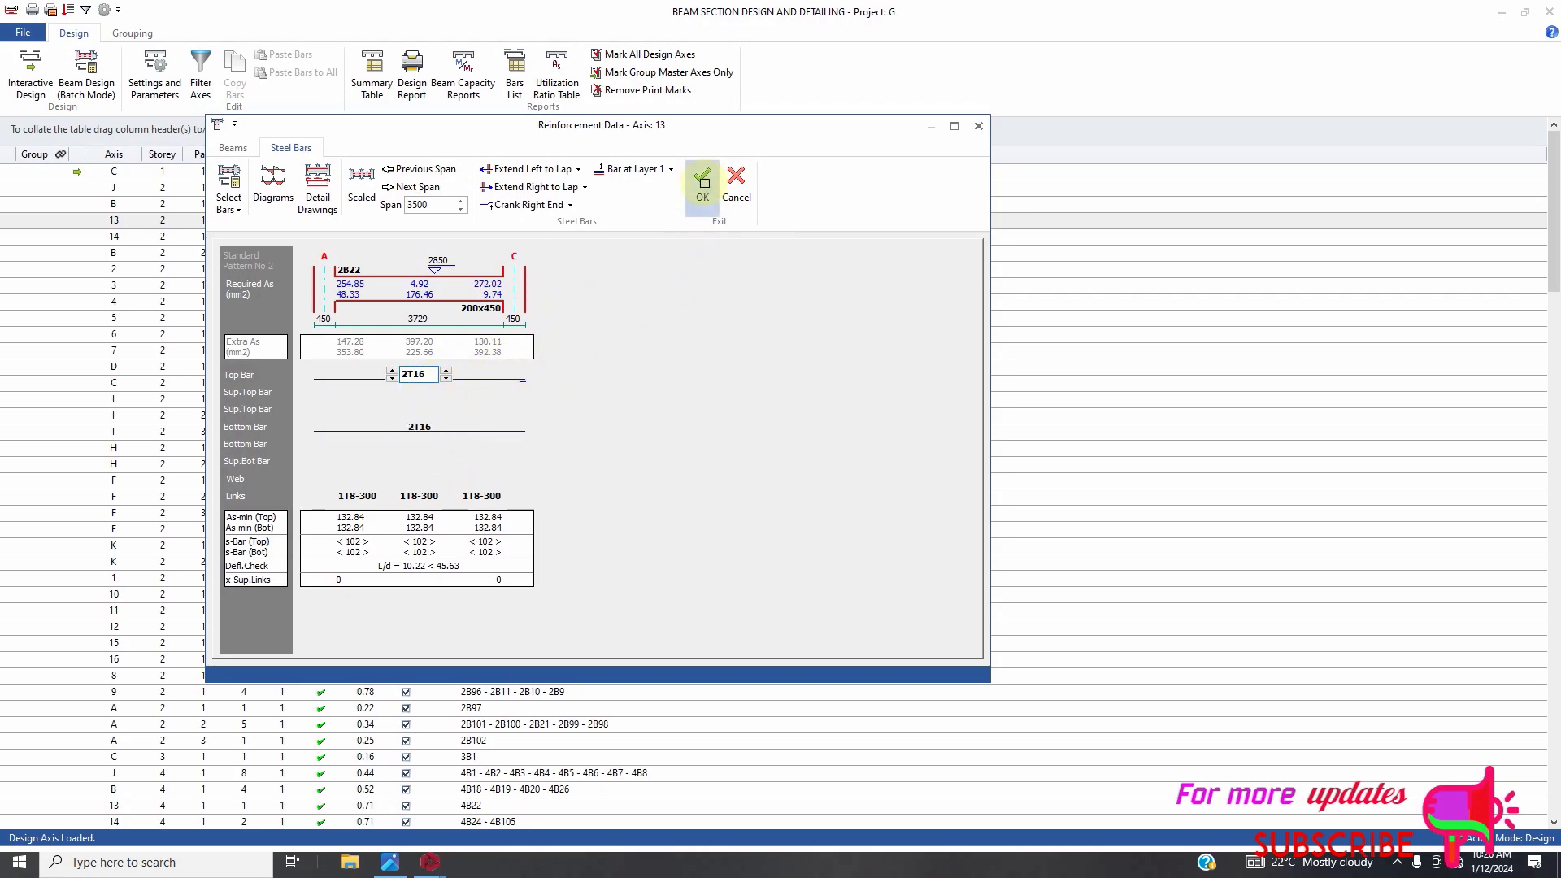
# Scroll through the beam table to review utilisation ratios of the upper storeys.
pyautogui.scroll(-10, 675, 260)
pyautogui.scroll(-20, 499, 561)
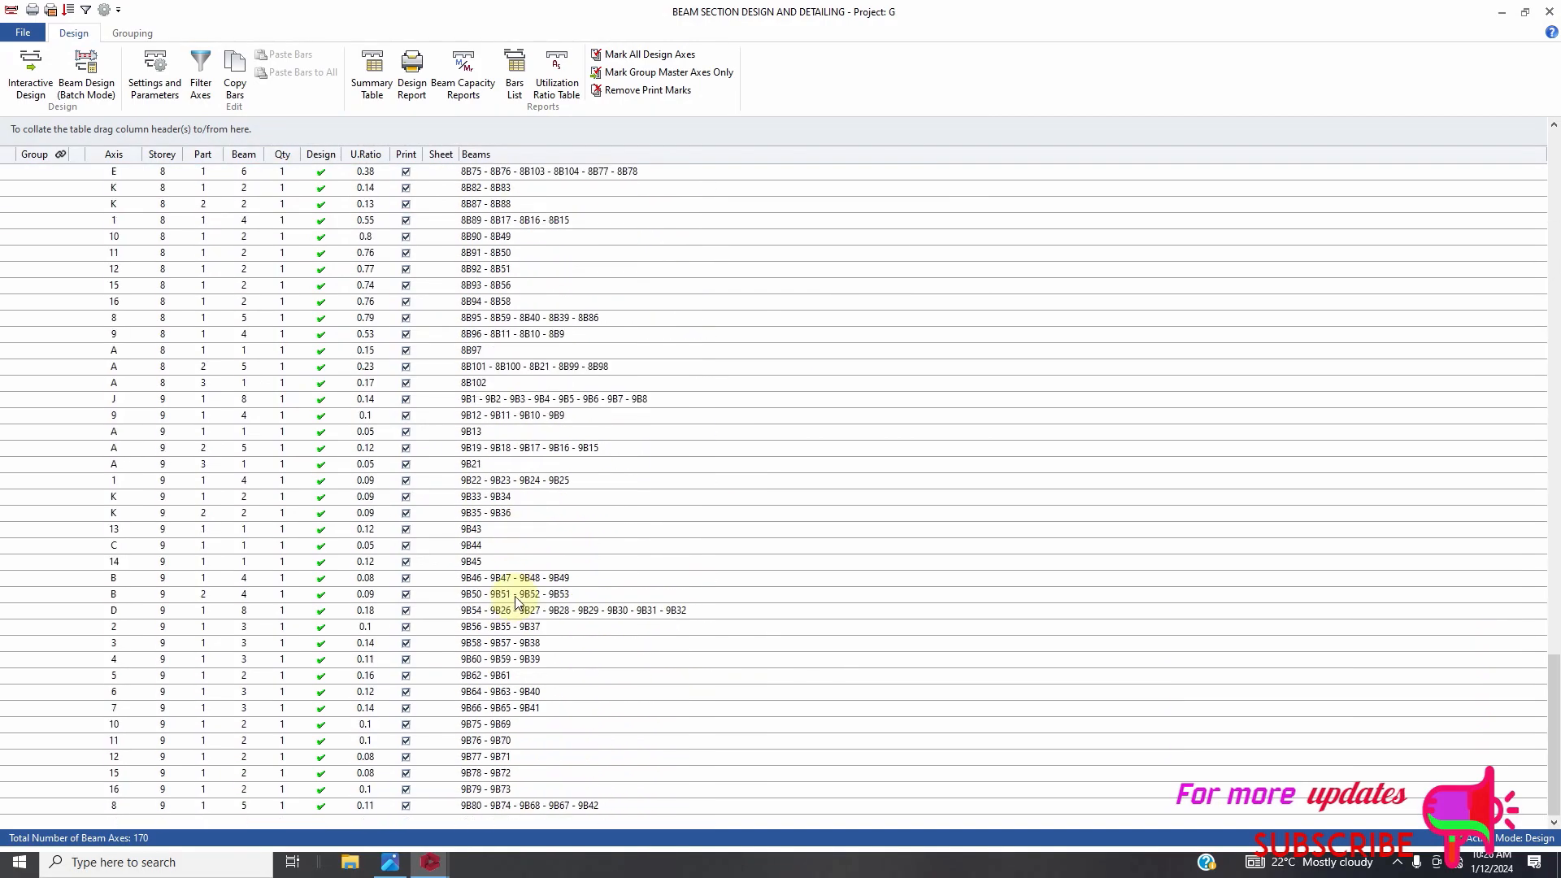
pyautogui.scroll(15, 516, 603)
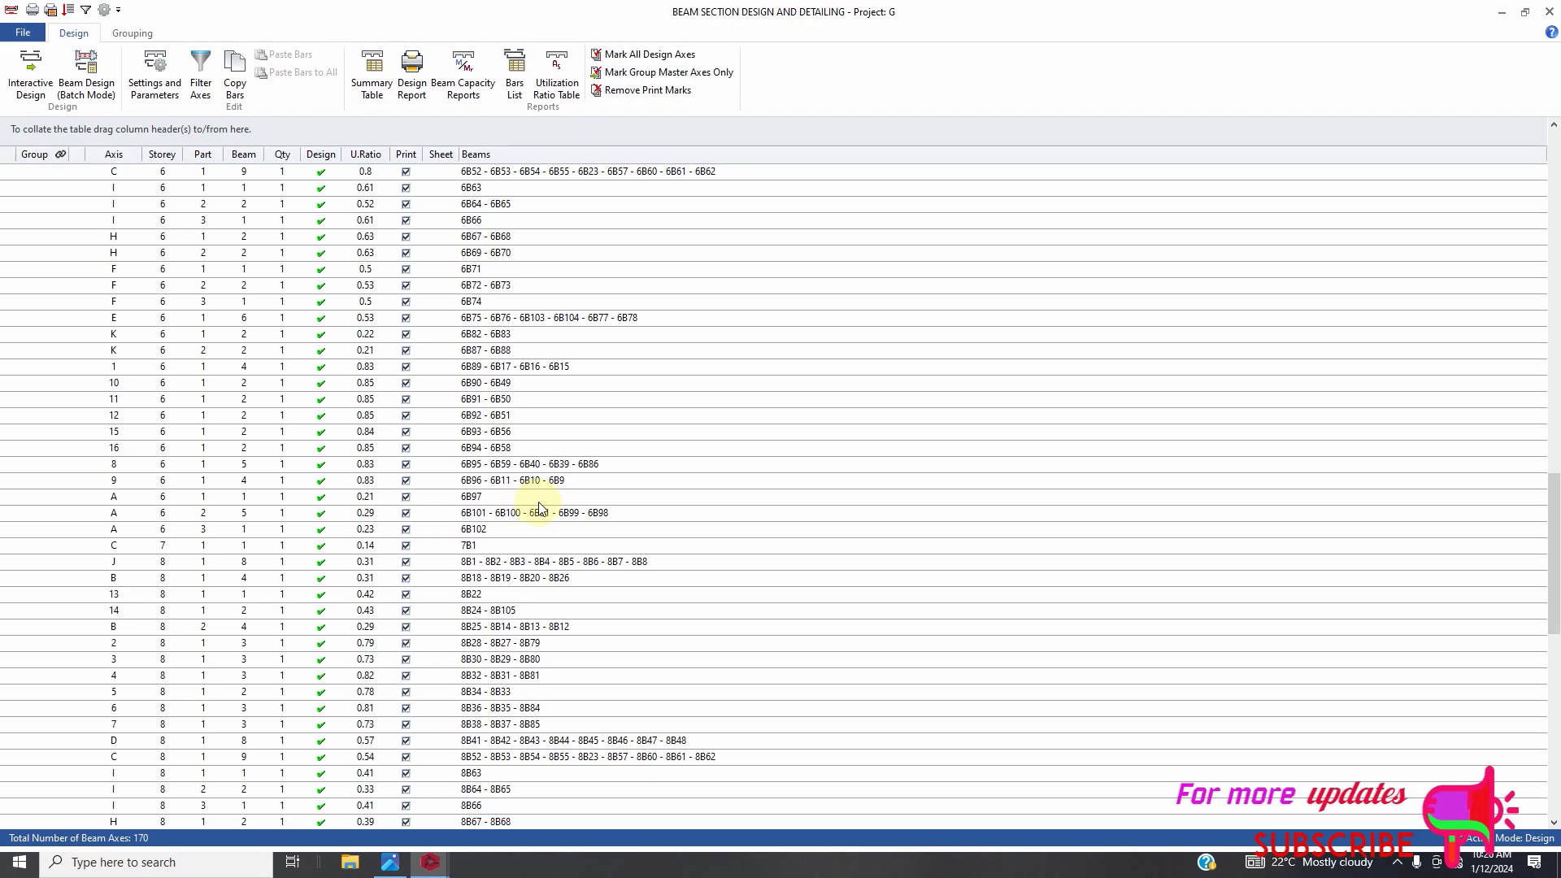
pyautogui.click(1399, 866)
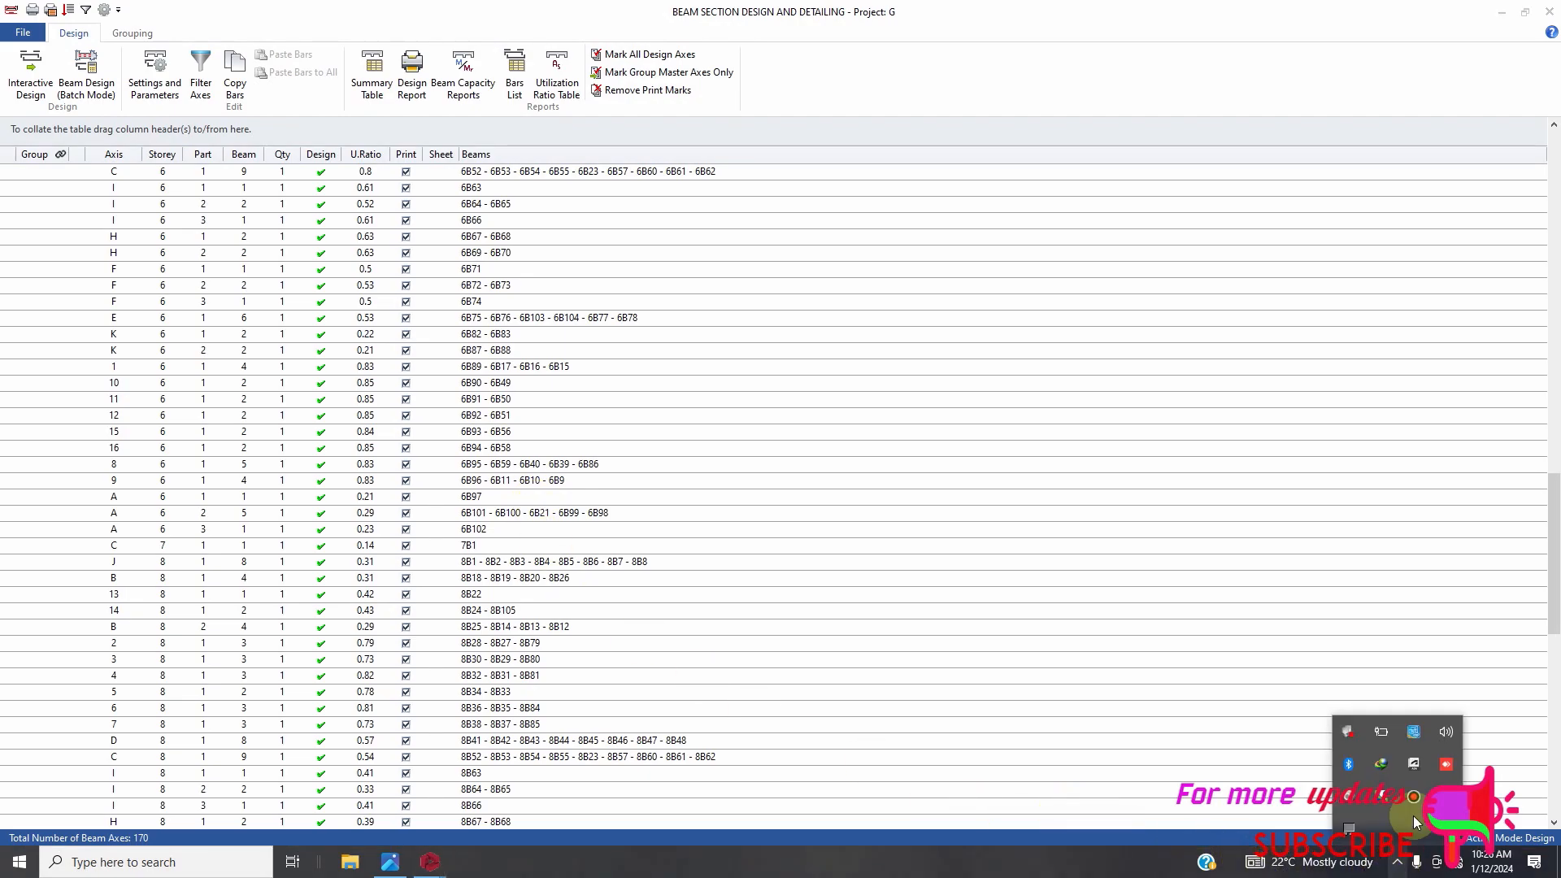